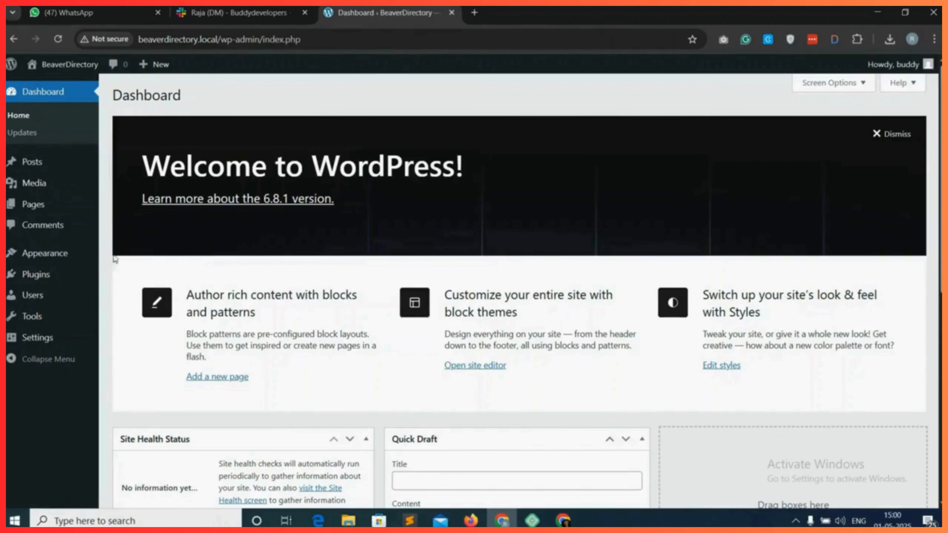
- Search the plugin directory for Geodirectory, then install and activate the GeoDirectory – WP Business Directory plugin
mouse_move(51, 279)
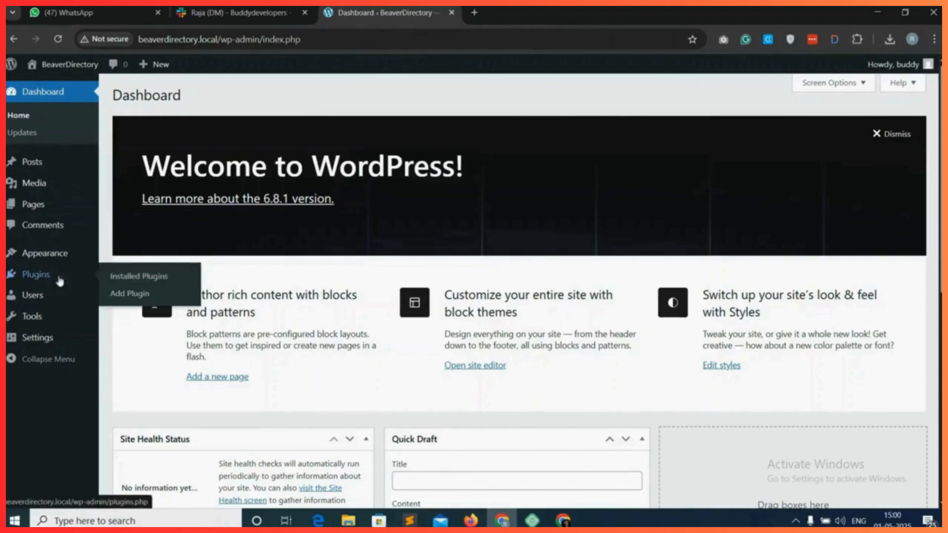
left_click(141, 299)
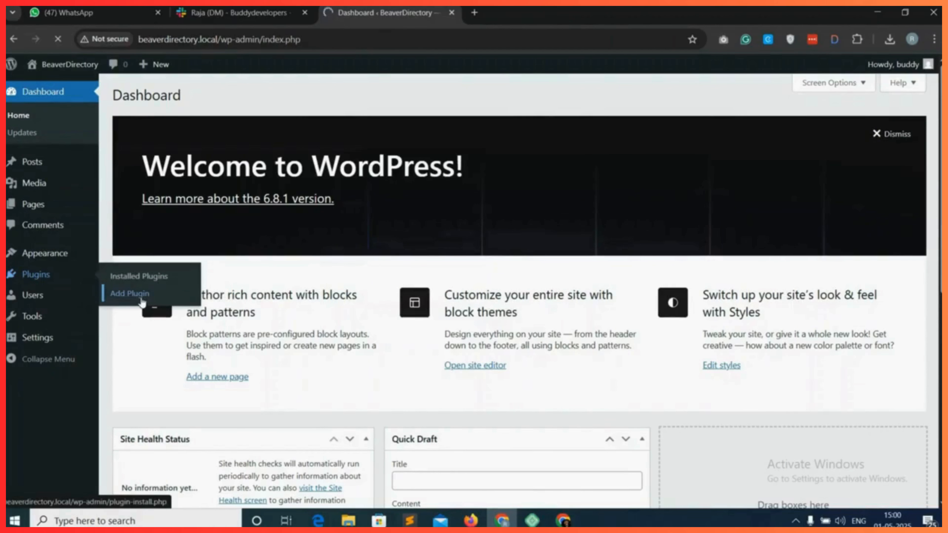
type("Geodirect")
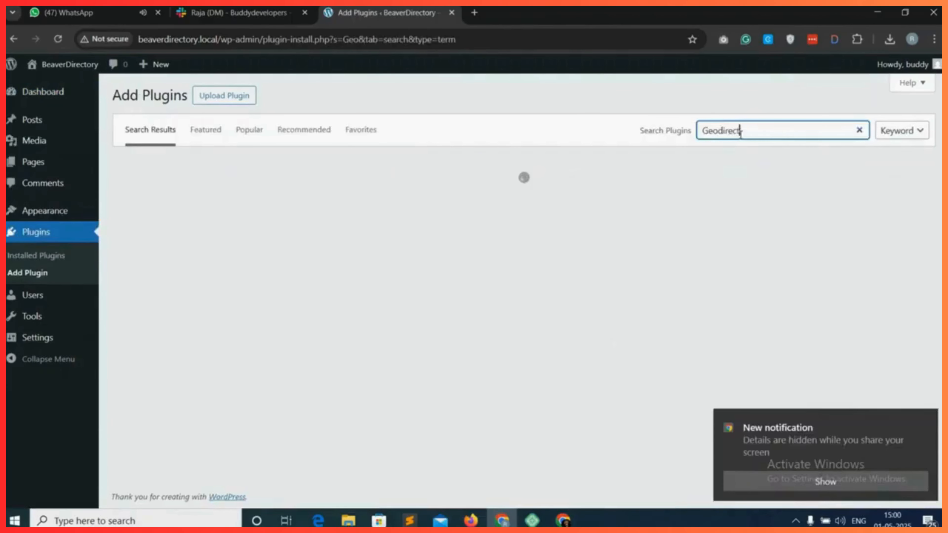
type("ory")
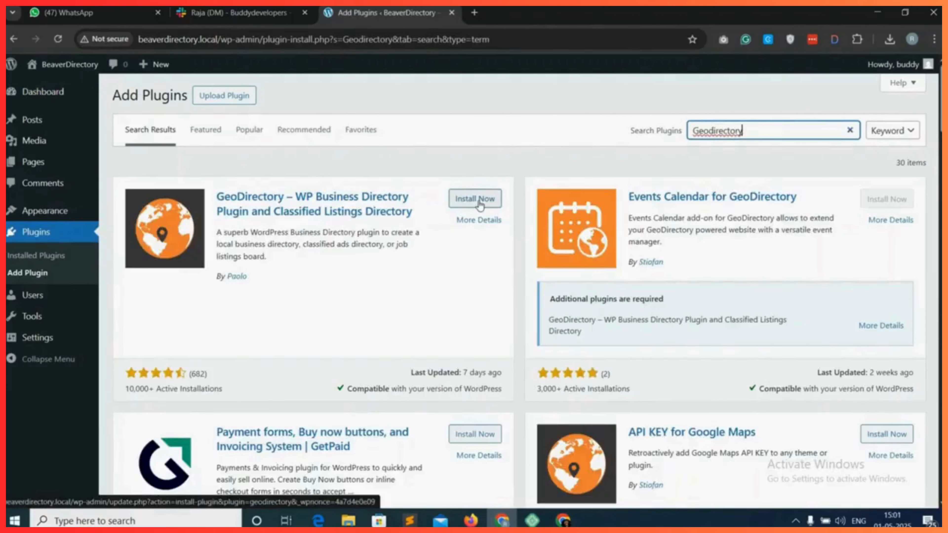
left_click(478, 202)
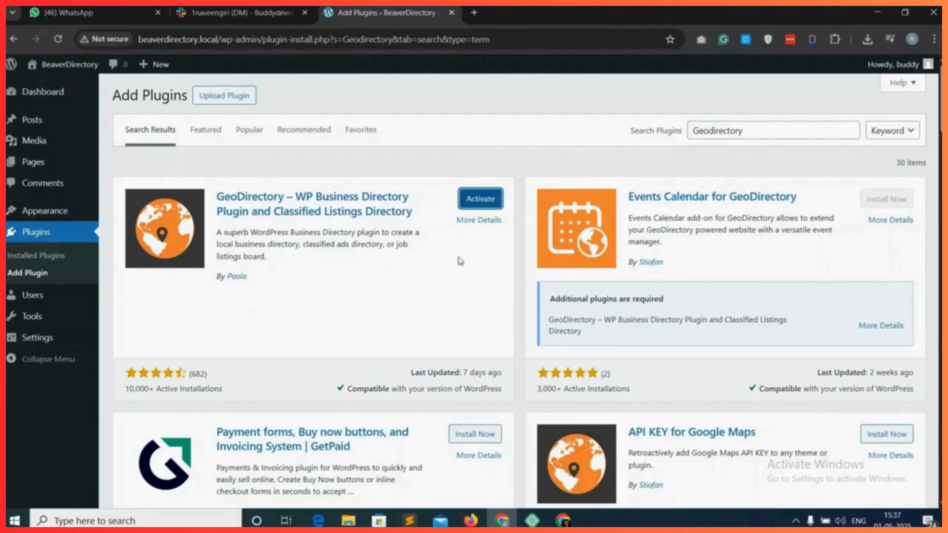
left_click(484, 203)
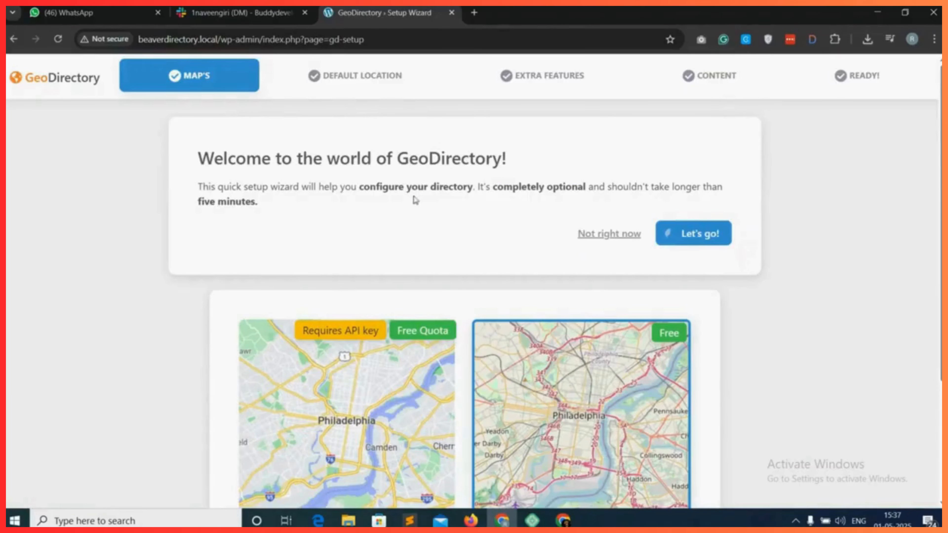
- Continue the GeoDirectory setup with Open Street Maps as the map provider and accept the preset default location
scroll(419, 225, "down", 5)
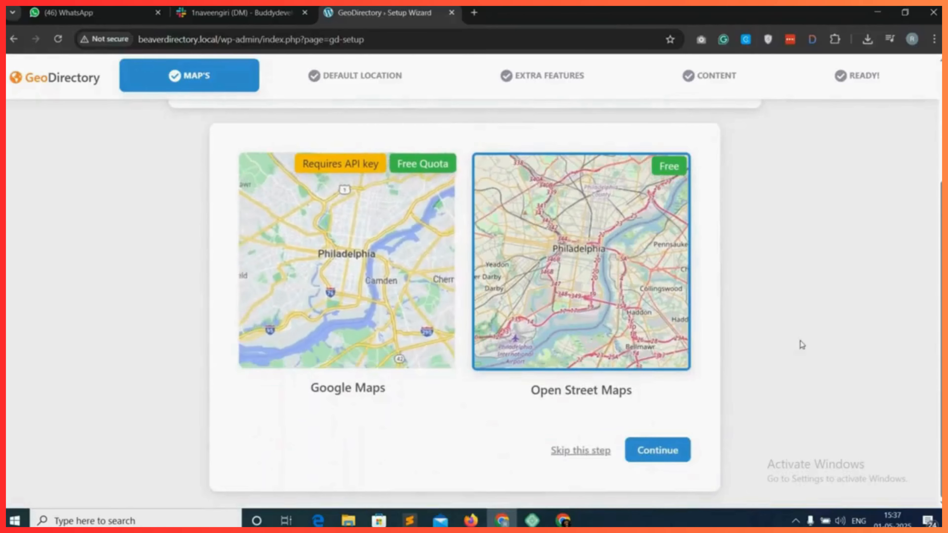
scroll(802, 345, "down", 1)
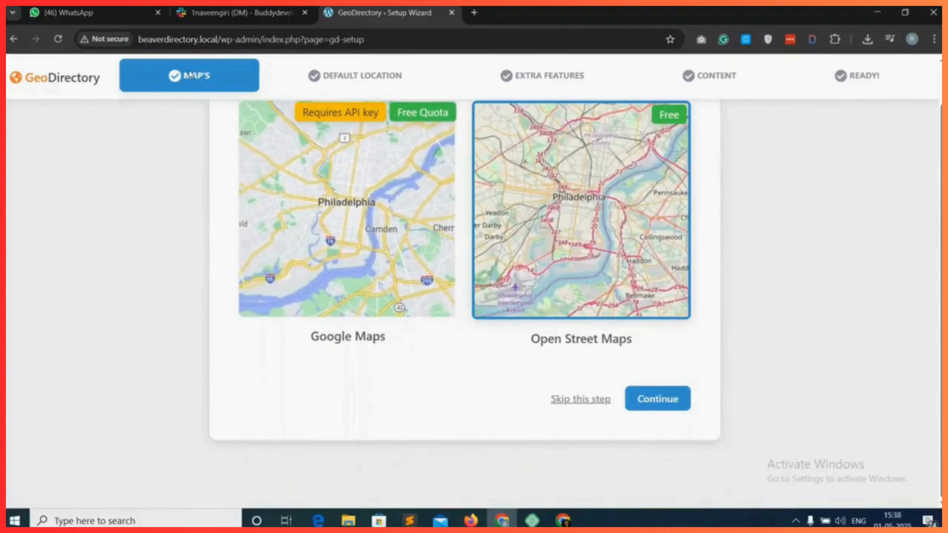
left_click_drag(527, 352, 641, 349)
left_click(647, 349)
left_click(663, 395)
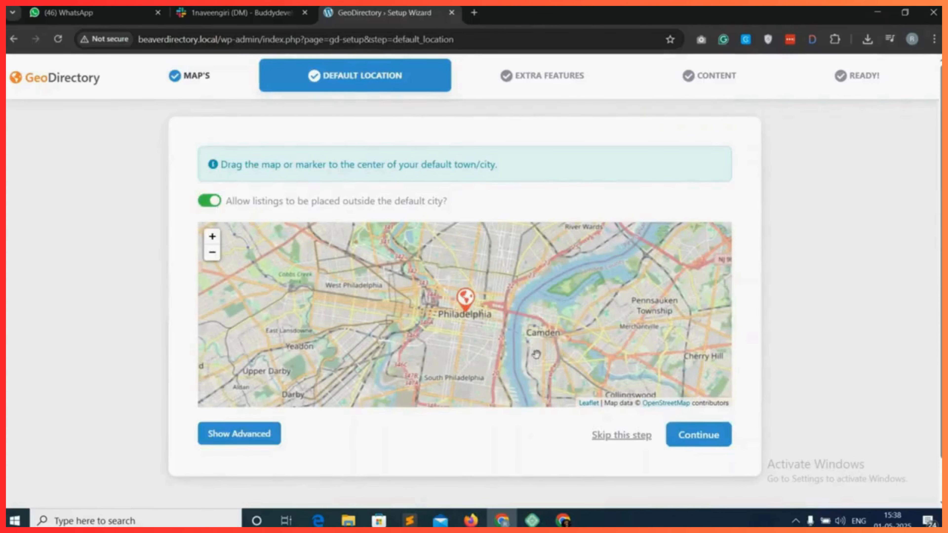
left_click(702, 435)
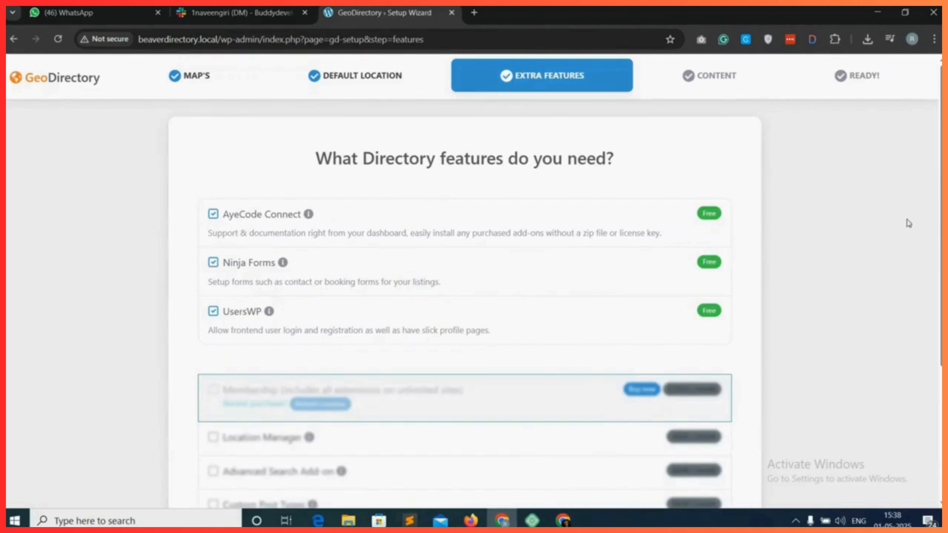
- Install the preselected free features AyeCode Connect, Ninja Forms and UsersWP, and continue to the content stage
scroll(777, 329, "down", 5)
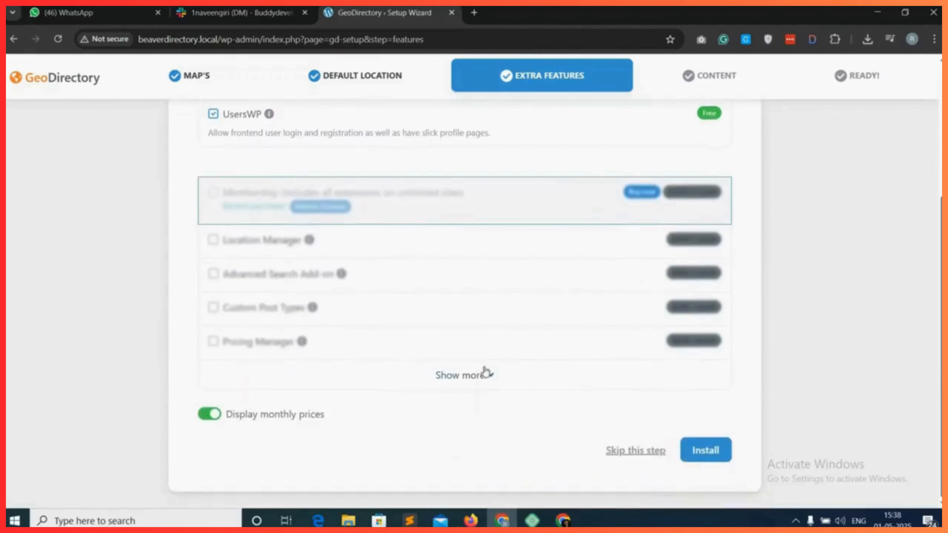
left_click(484, 371)
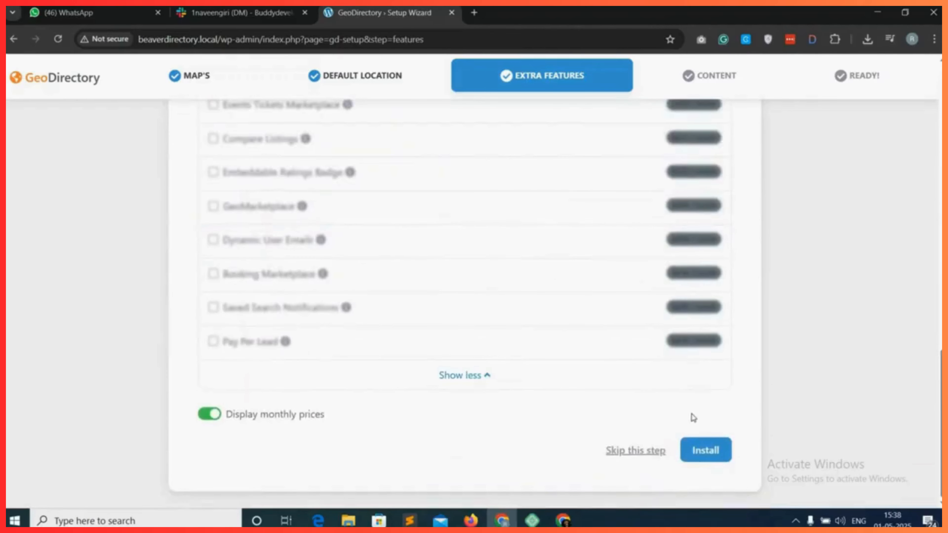
left_click(706, 449)
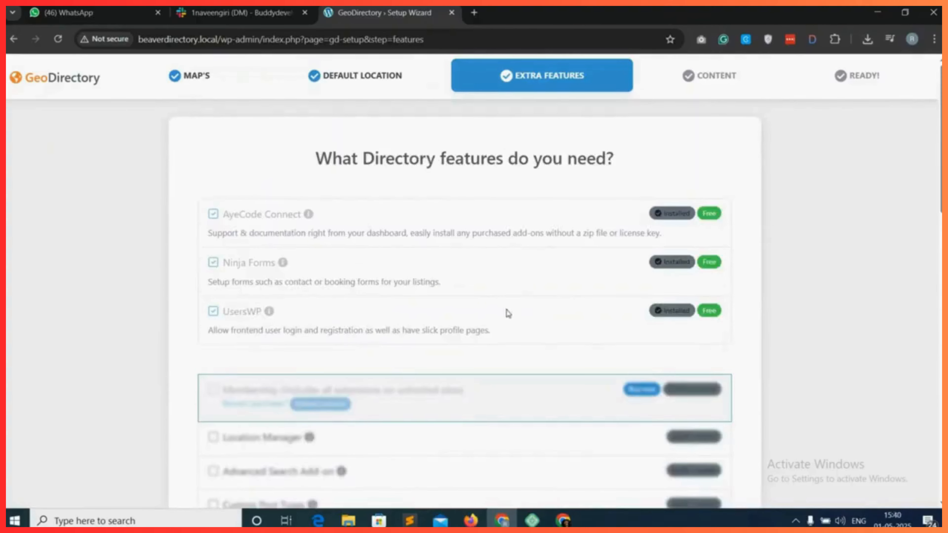
scroll(599, 295, "down", 15)
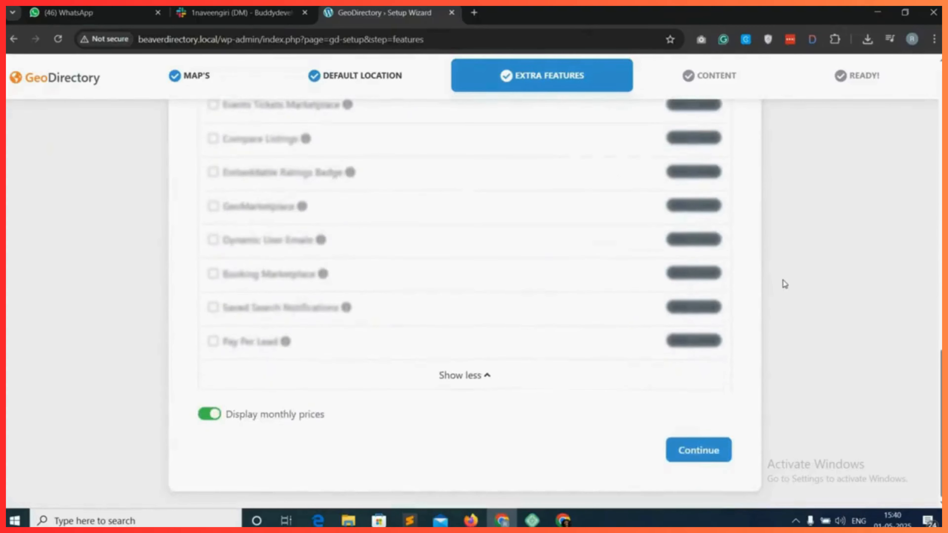
left_click(698, 451)
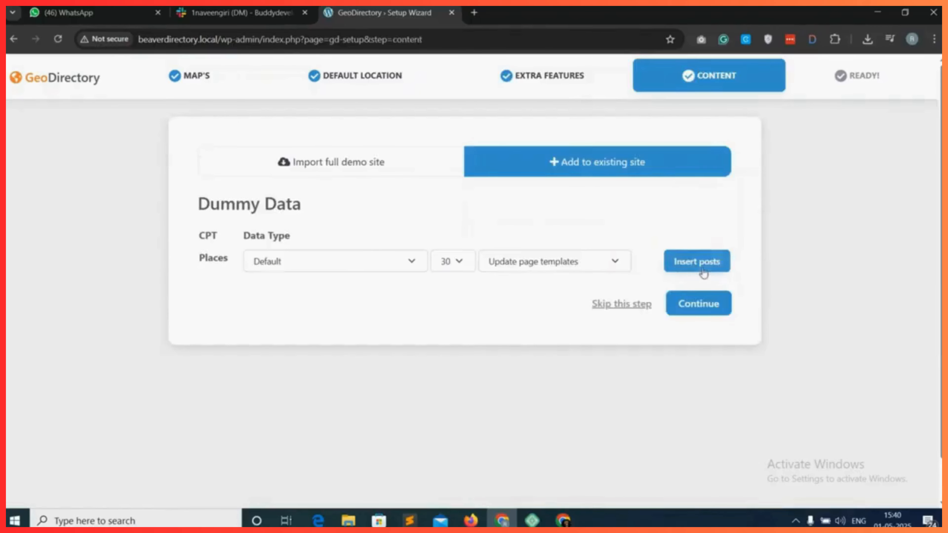
- Insert 10 dummy listings of the Default data type for Places and continue to the final setup stage
left_click(455, 266)
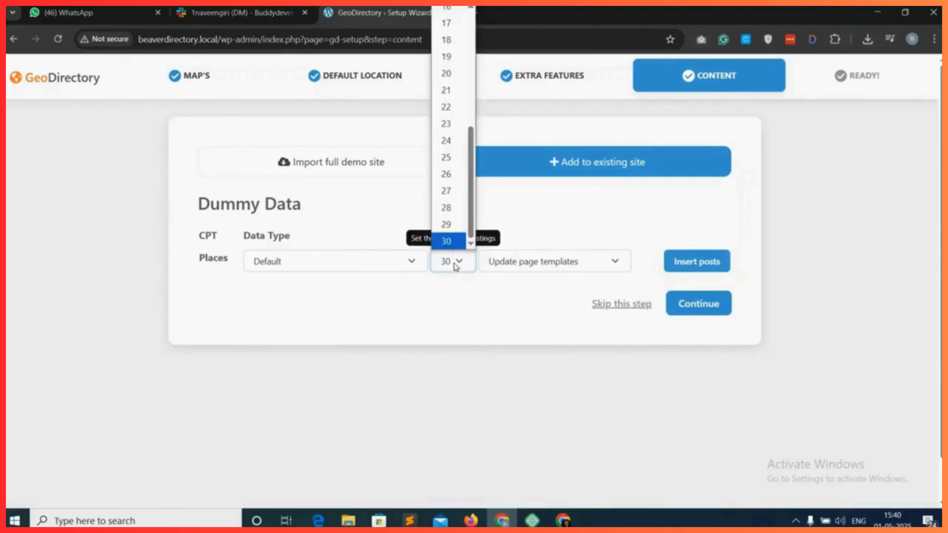
scroll(450, 112, "up", 5)
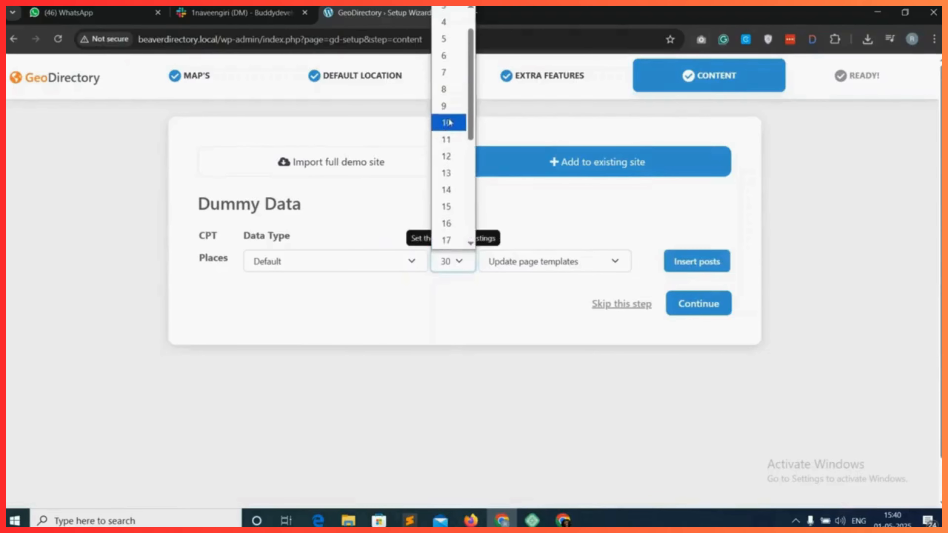
left_click(450, 122)
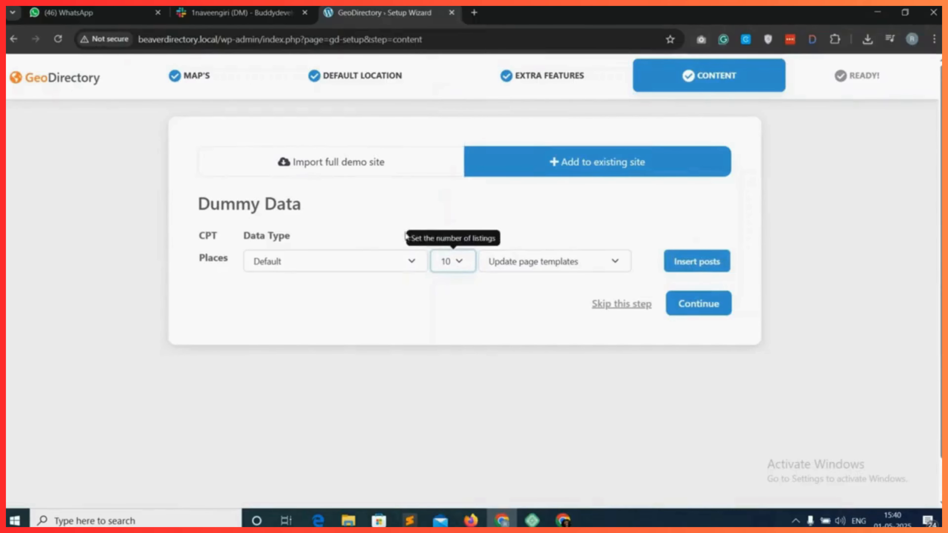
left_click(701, 263)
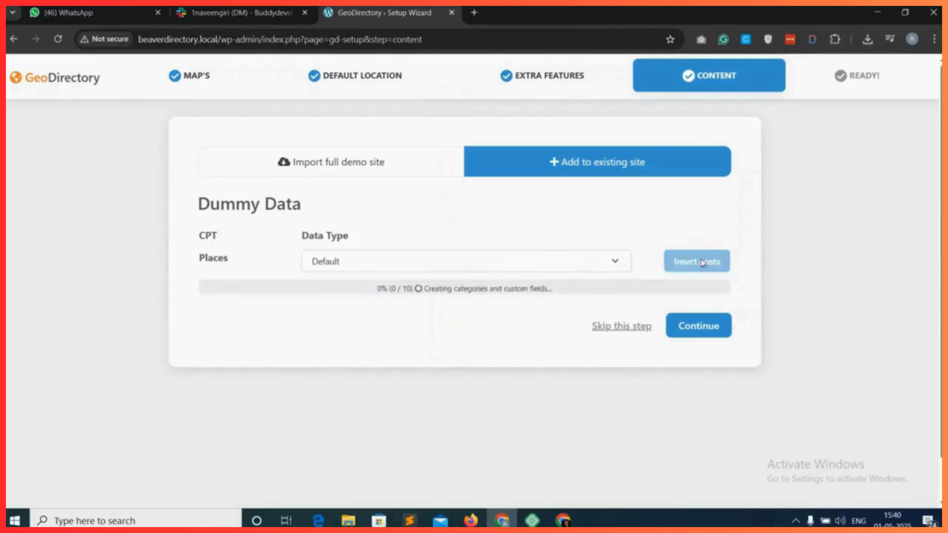
left_click(705, 328)
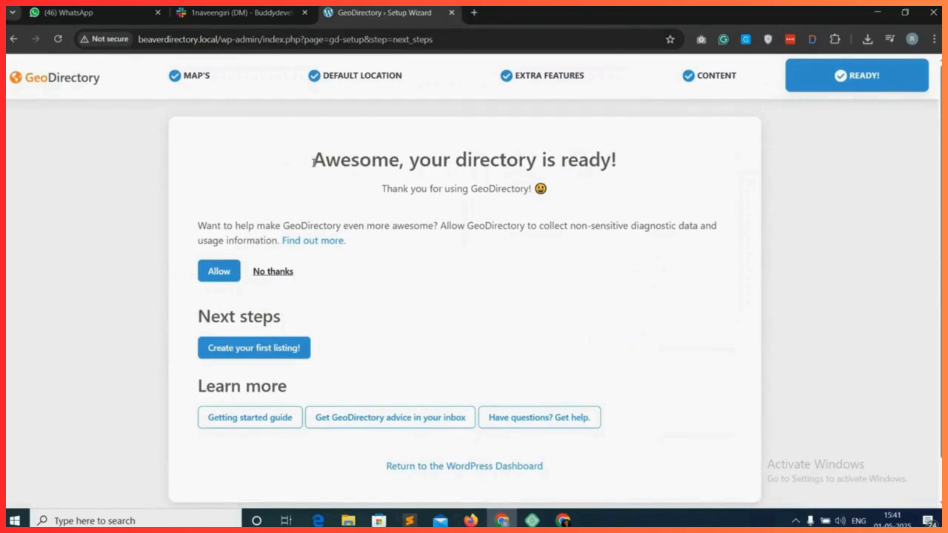
- Review the setup wizard's completion page and return to the WordPress dashboard
left_click_drag(314, 161, 627, 161)
left_click(630, 162)
scroll(506, 275, "down", 1)
scroll(441, 182, "up", 1)
scroll(547, 299, "down", 2)
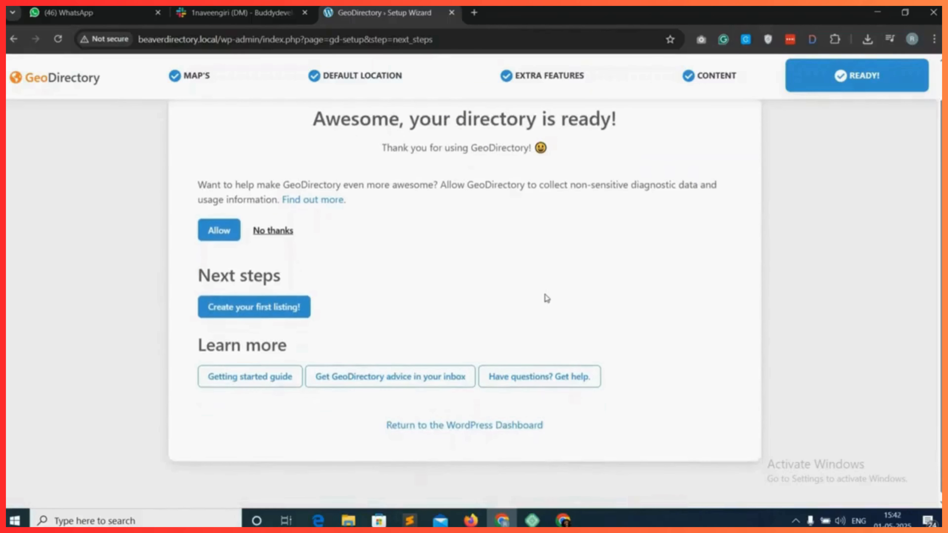
scroll(340, 265, "up", 2)
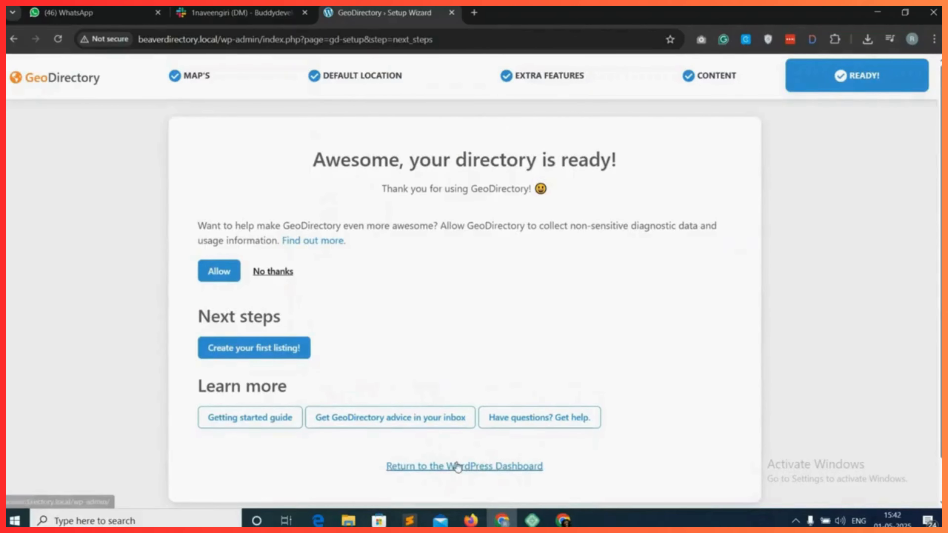
left_click(477, 467)
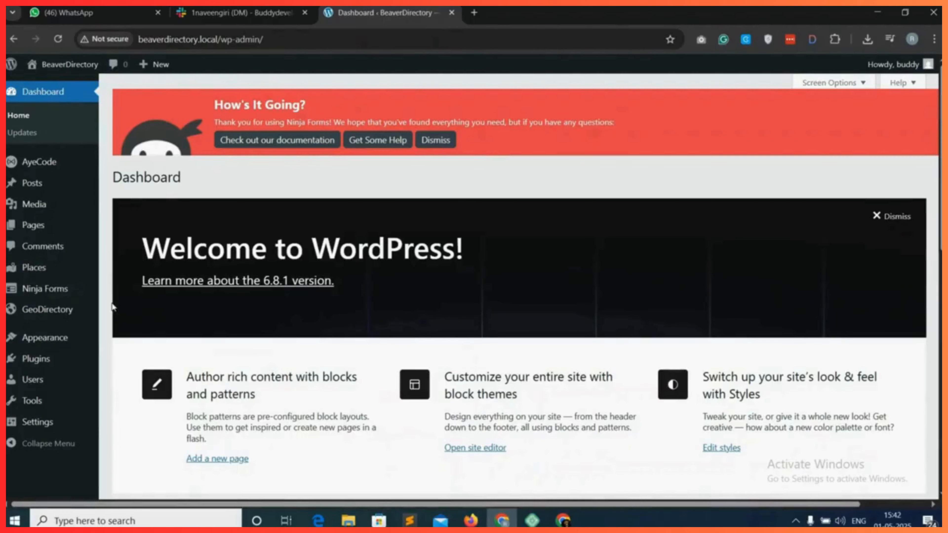
- Upload bb-plugin.zip from the Downloads folder as a new plugin, then install and activate it
mouse_move(49, 363)
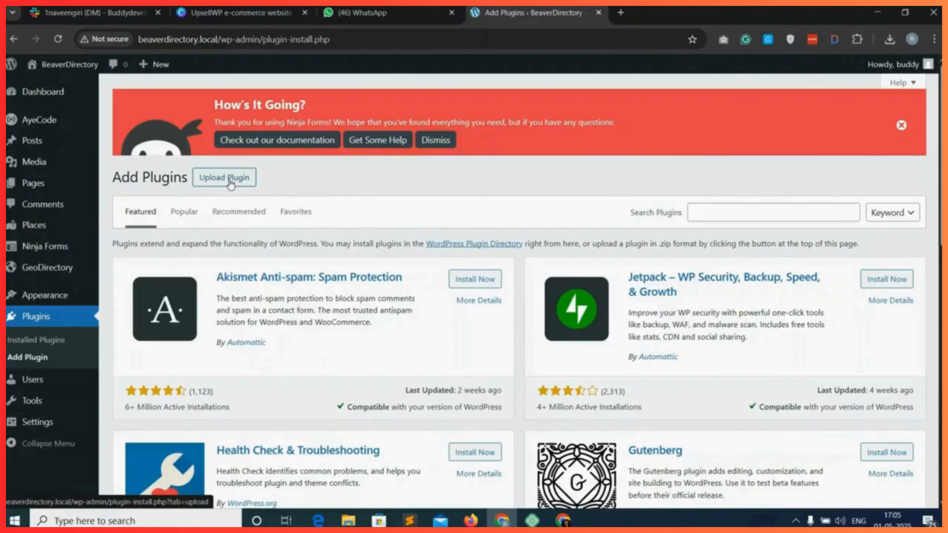
left_click(231, 185)
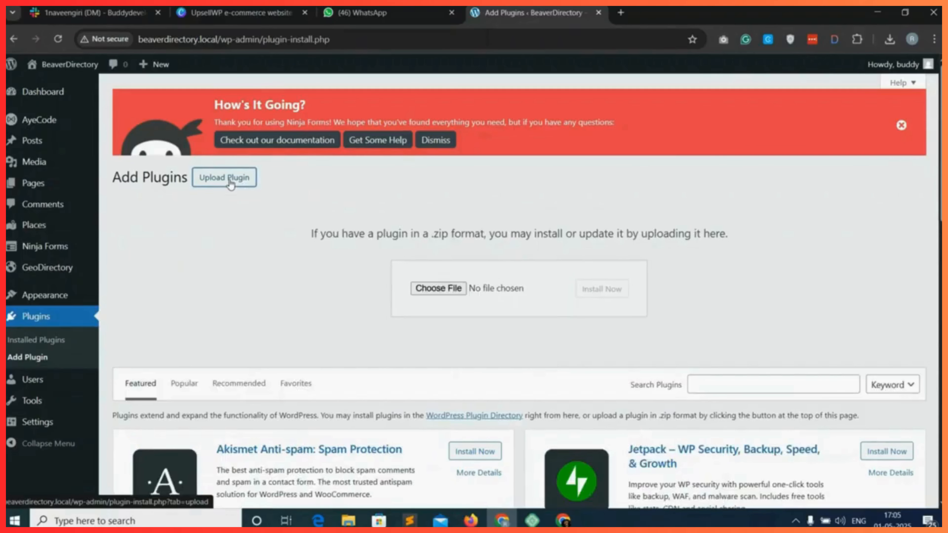
left_click(453, 295)
left_click(379, 109)
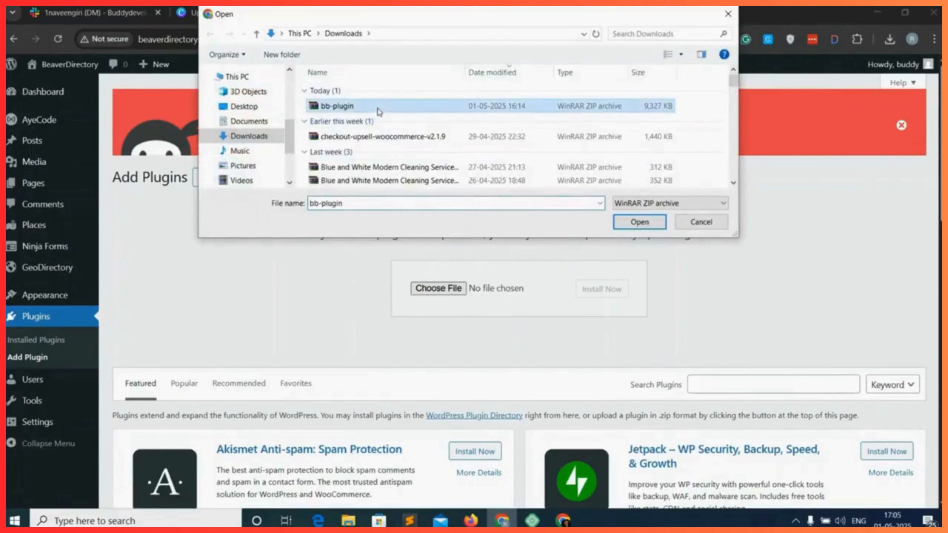
left_click(639, 223)
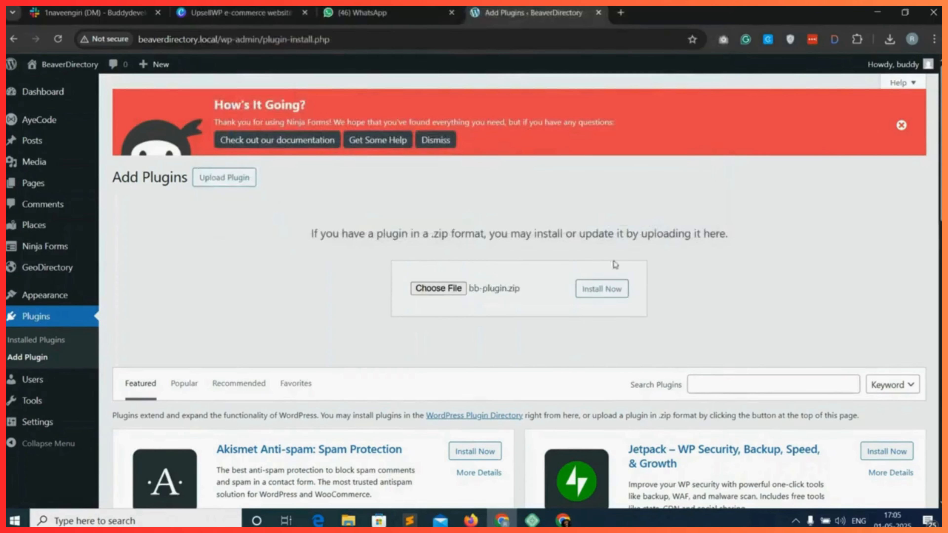
left_click(604, 297)
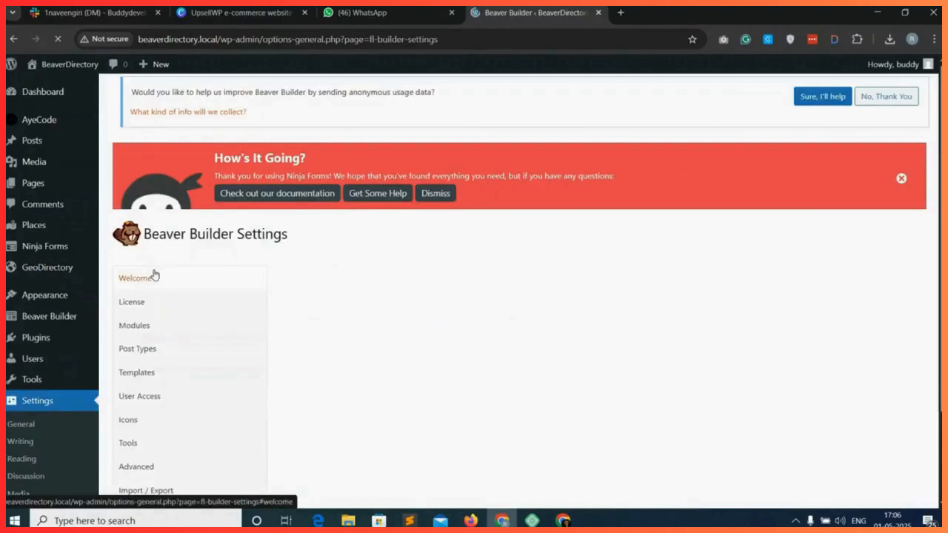
- Look over the Beaver Builder settings page and its admin entries, then view the installed plugins list
scroll(156, 274, "down", 2)
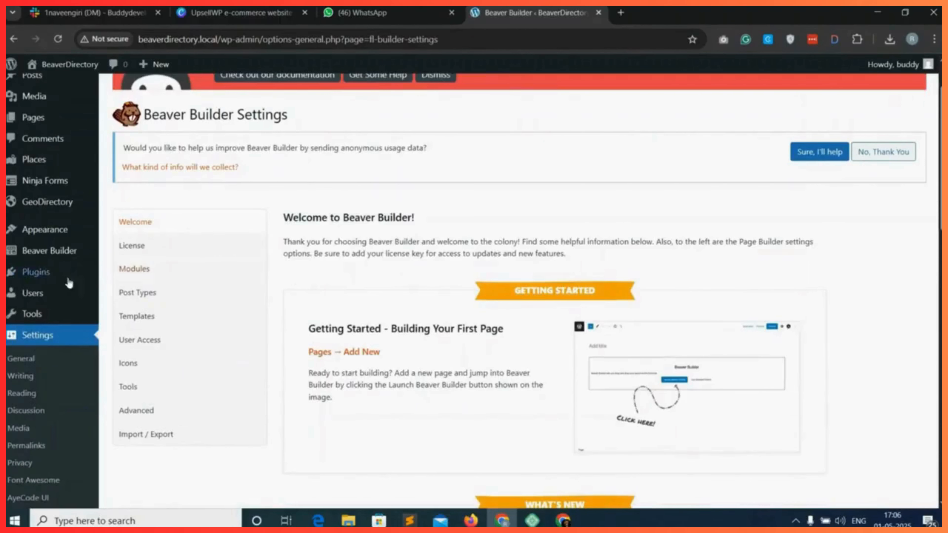
mouse_move(58, 255)
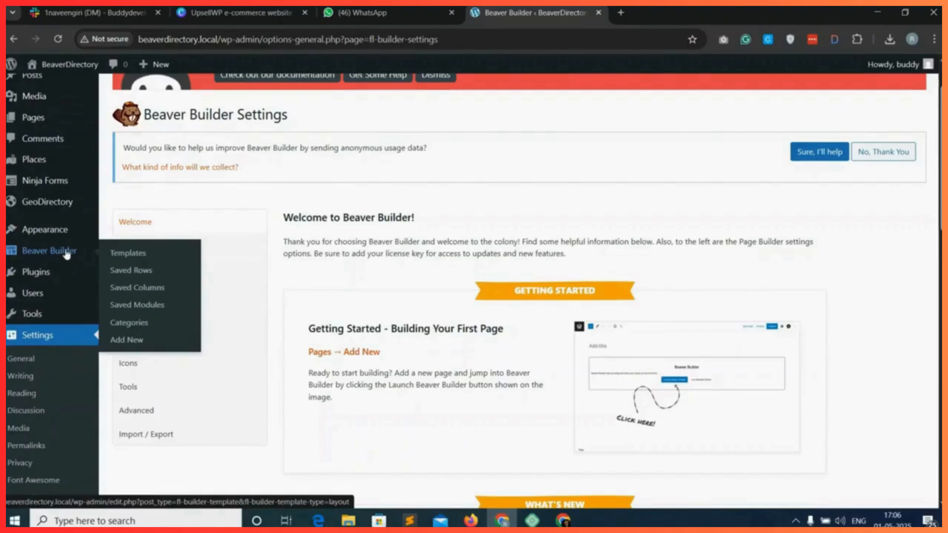
scroll(269, 263, "up", 1)
mouse_move(38, 316)
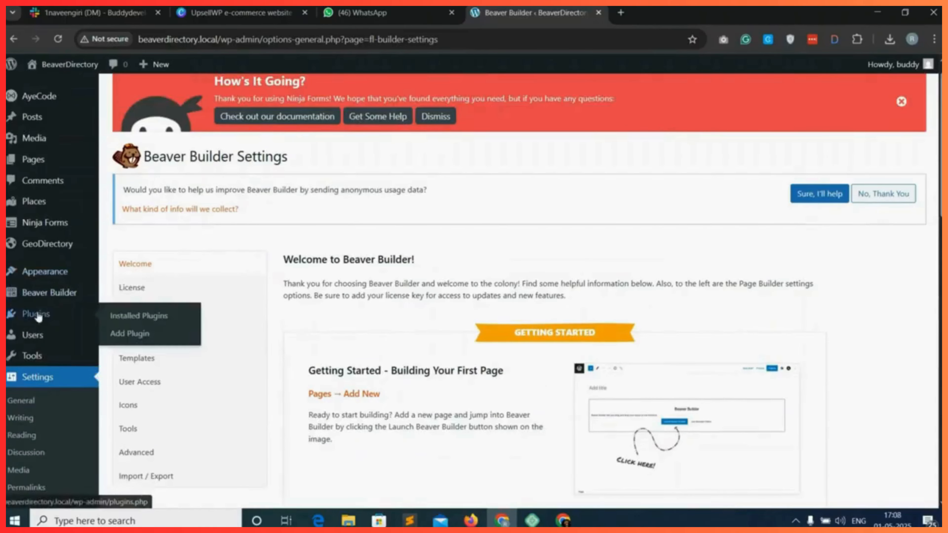
left_click(155, 317)
left_click_drag(142, 371, 231, 367)
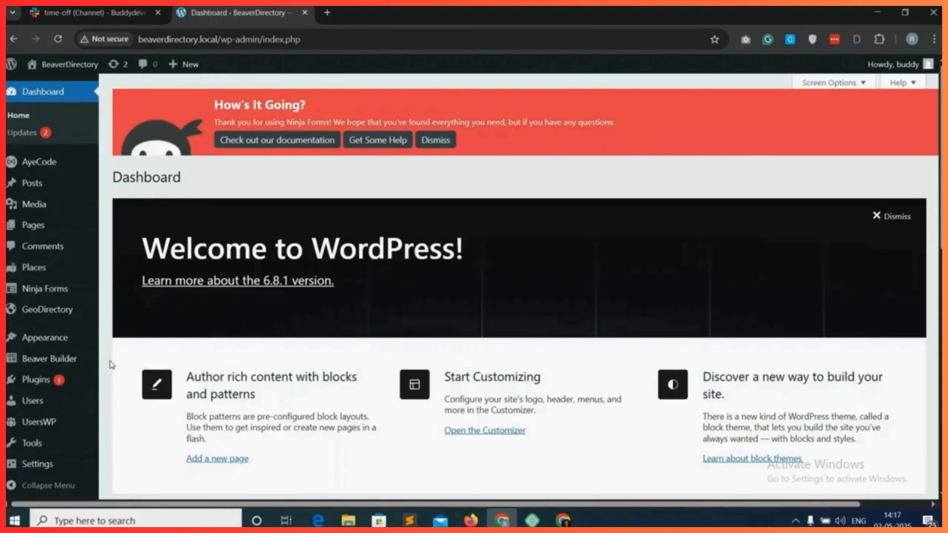
- Add a new Beaver Builder Themer Layout titled "Header" with type Themer Layout and layout Header
mouse_move(71, 366)
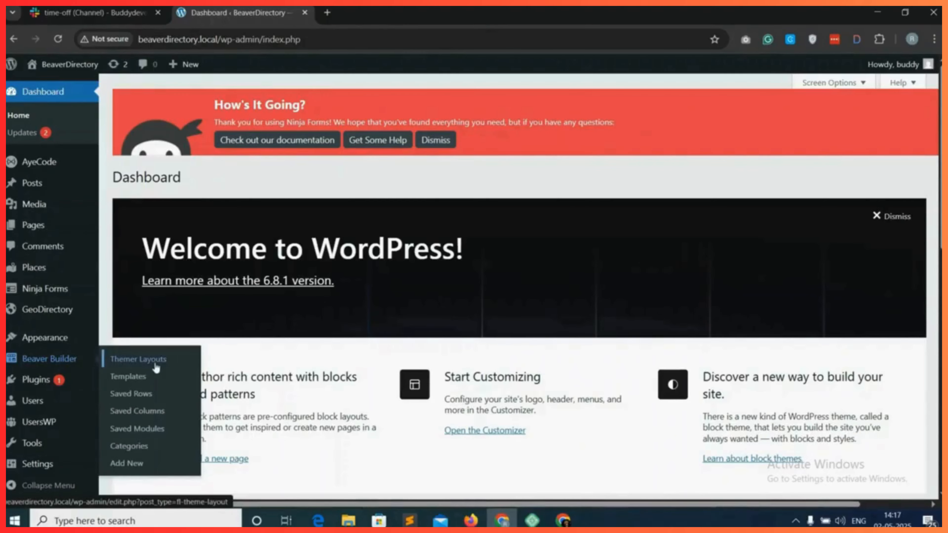
left_click(163, 362)
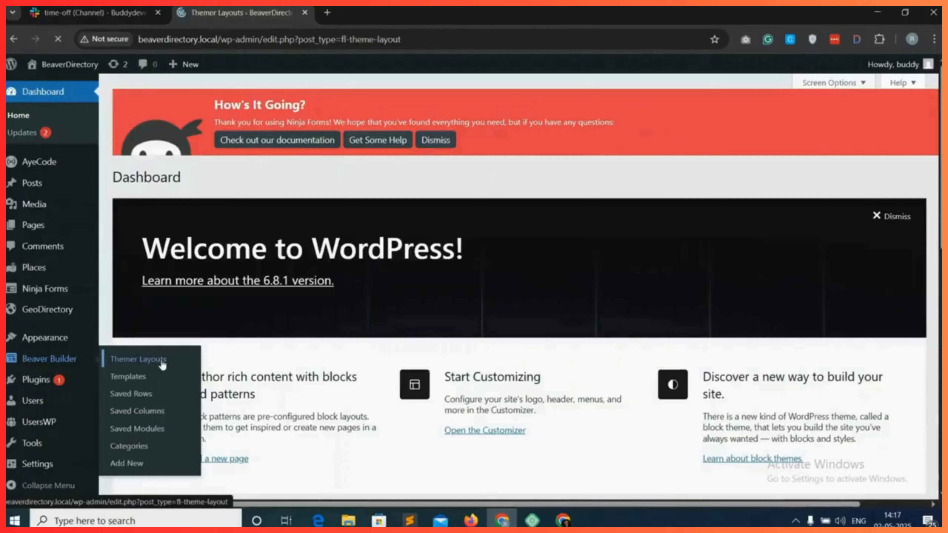
left_click(265, 178)
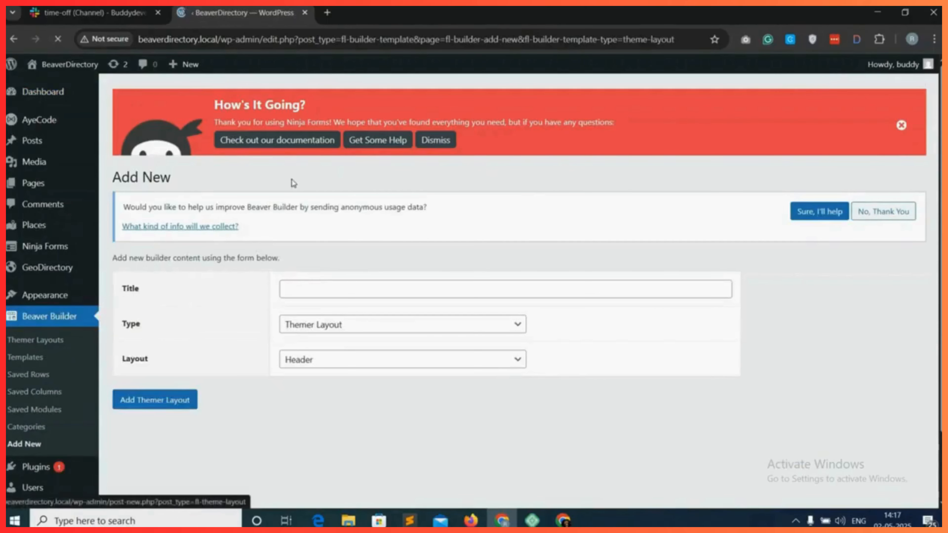
left_click(298, 288)
type("H")
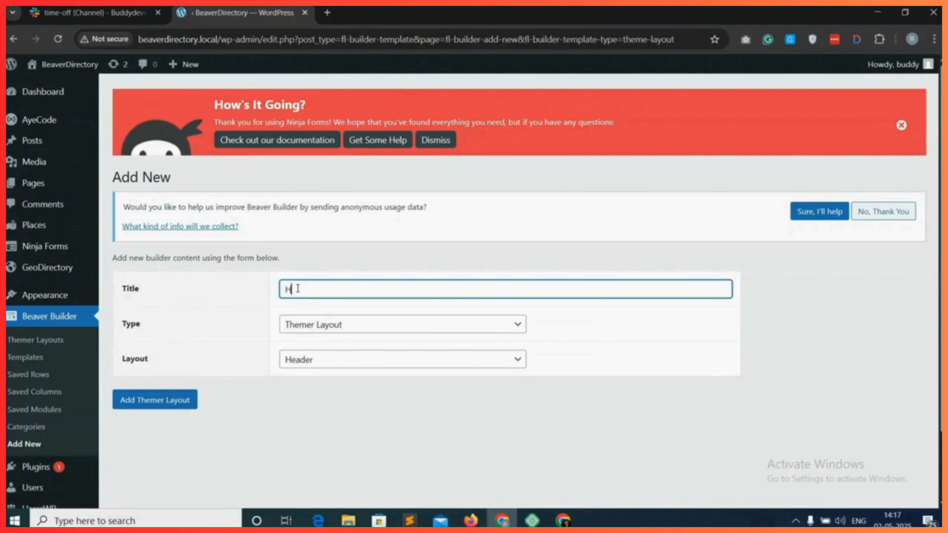
type("eader")
left_click(336, 327)
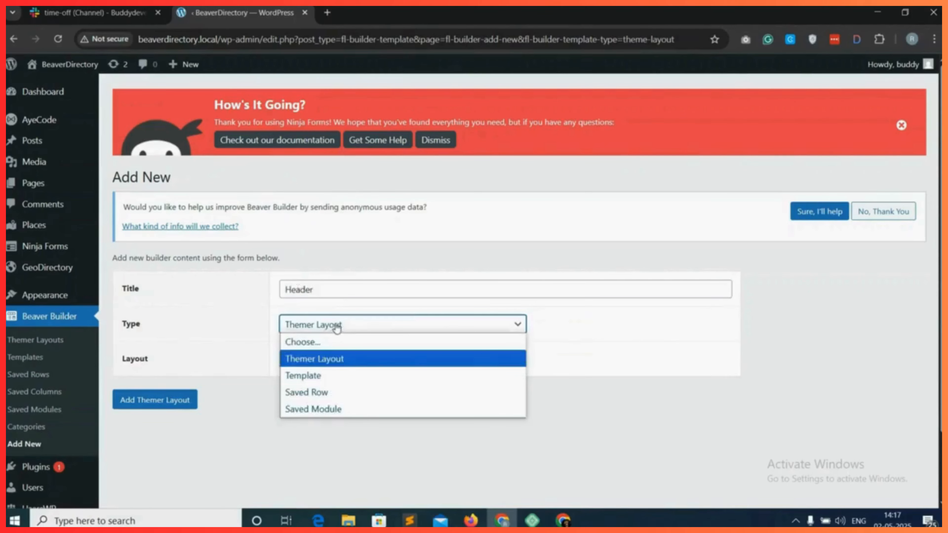
left_click(360, 326)
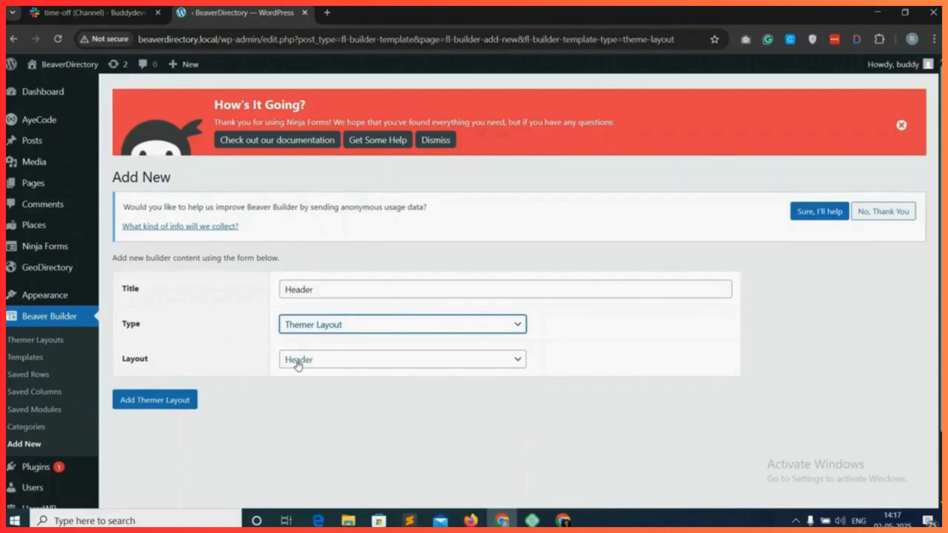
left_click(330, 362)
left_click(330, 363)
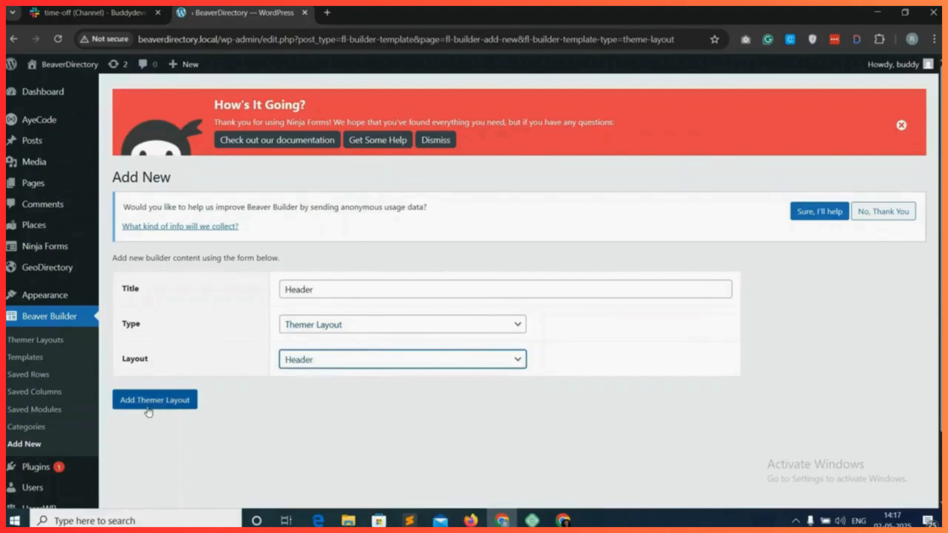
left_click(156, 407)
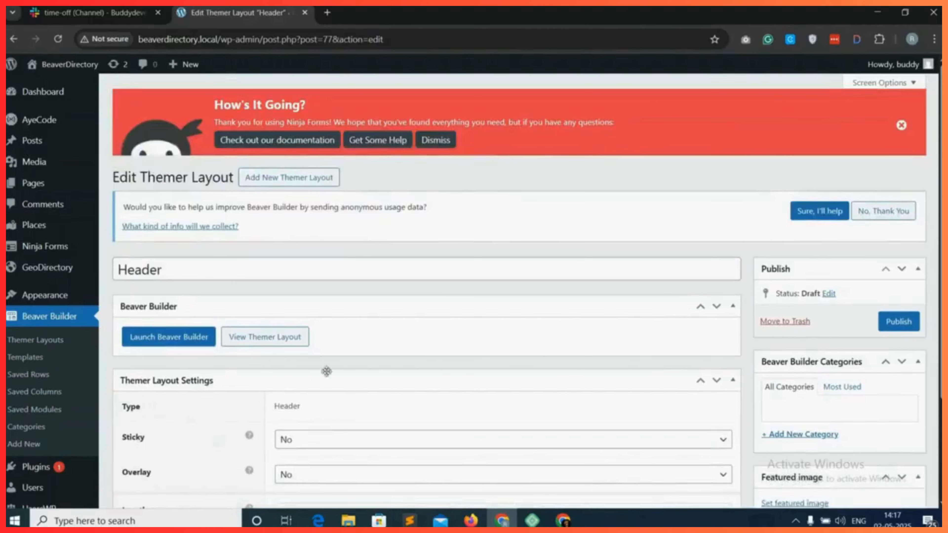
- Make the Header layout sticky and keep its sticky breakpoint at Default
scroll(375, 374, "down", 3)
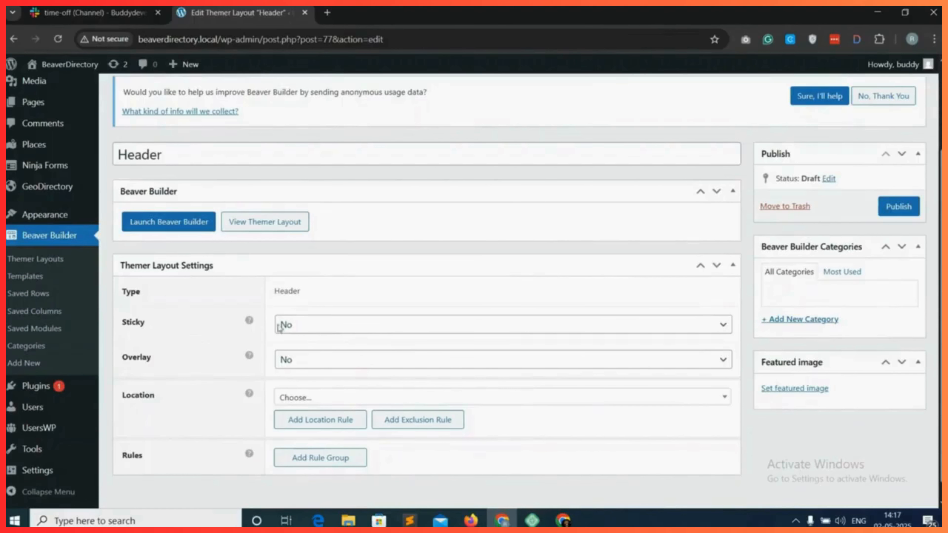
left_click(315, 328)
left_click(301, 345)
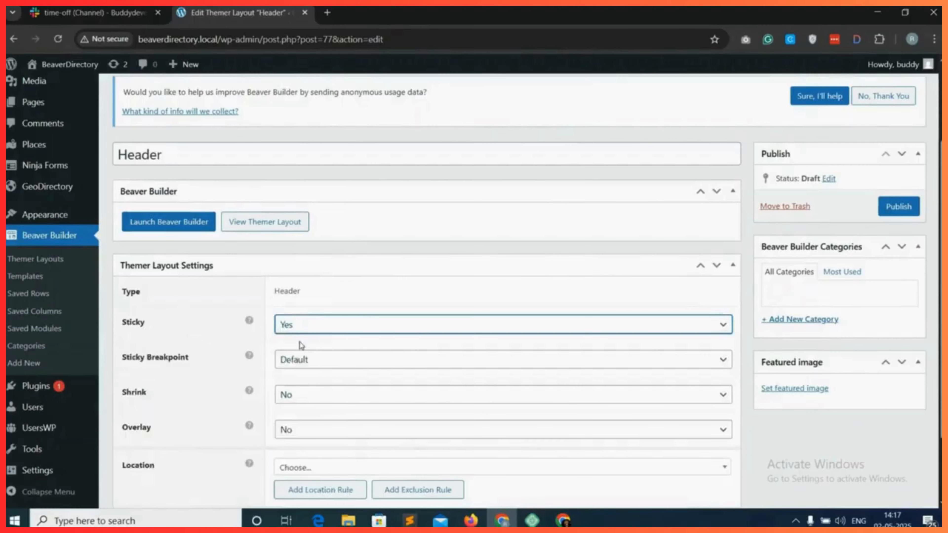
scroll(298, 352, "down", 1)
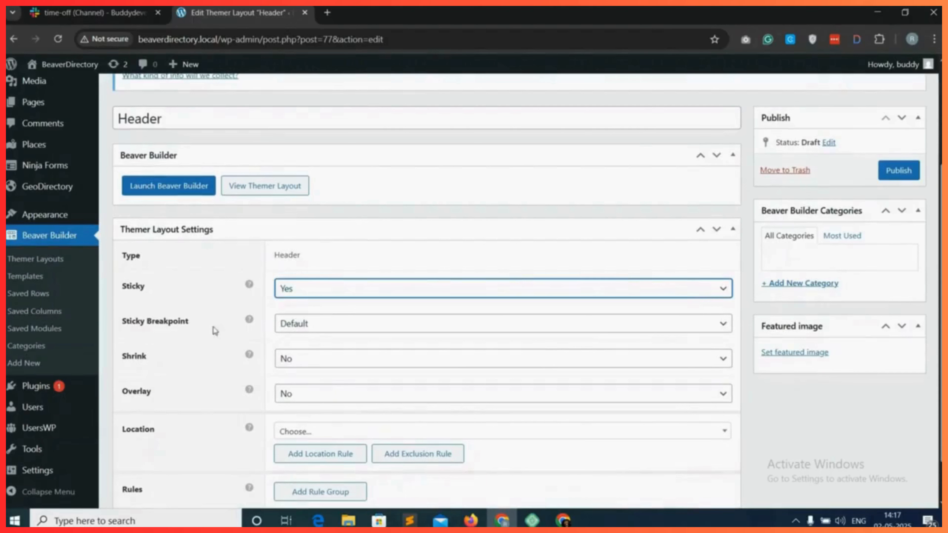
left_click(319, 327)
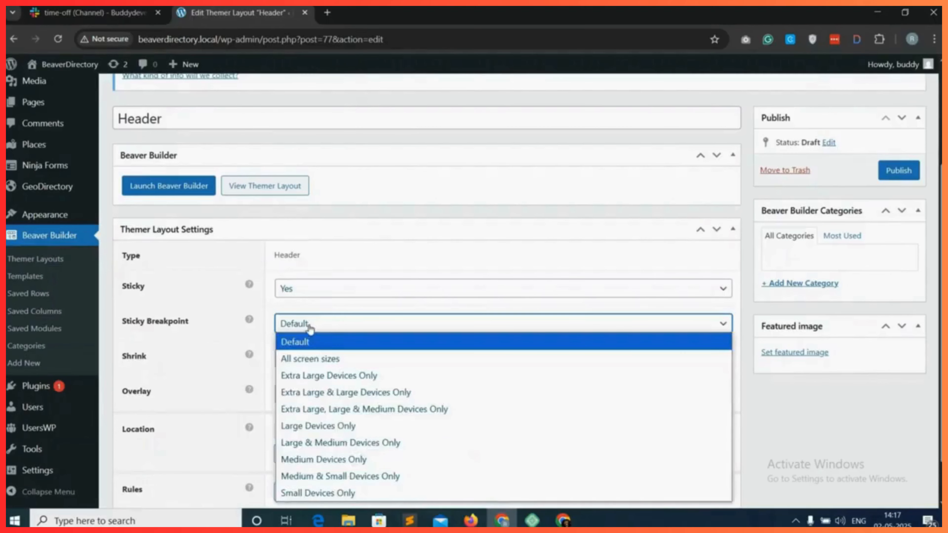
scroll(299, 351, "down", 1)
- Set the Header layout's location to Entire Site and publish the layout
left_click(302, 382)
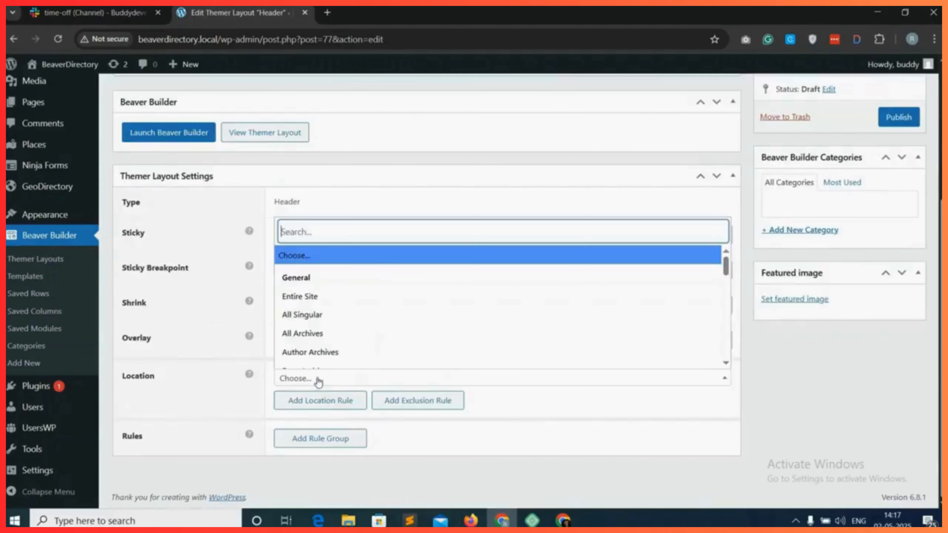
left_click(315, 299)
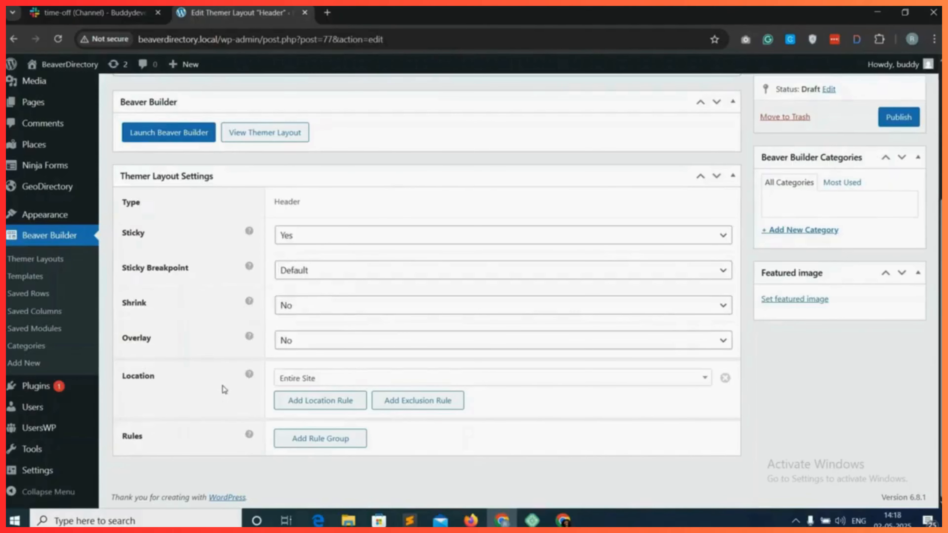
scroll(223, 389, "up", 2)
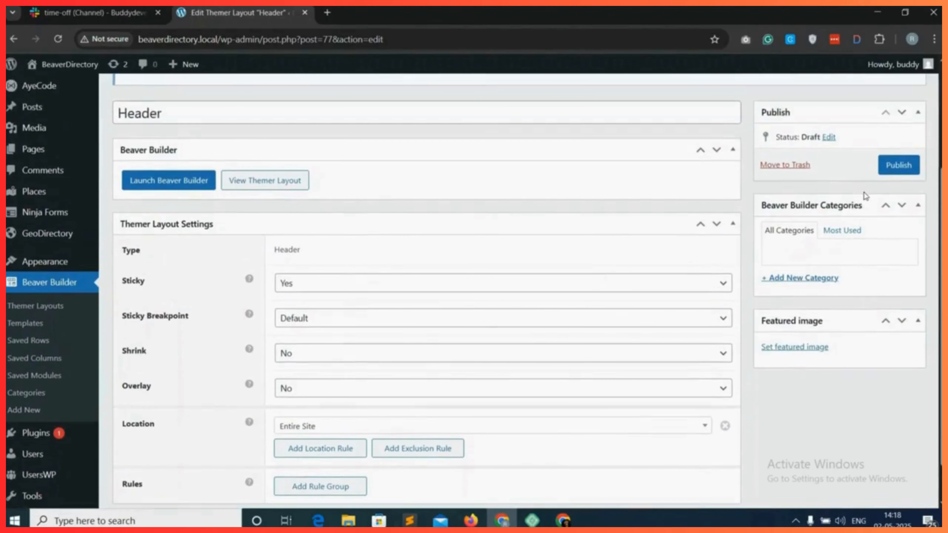
left_click(899, 165)
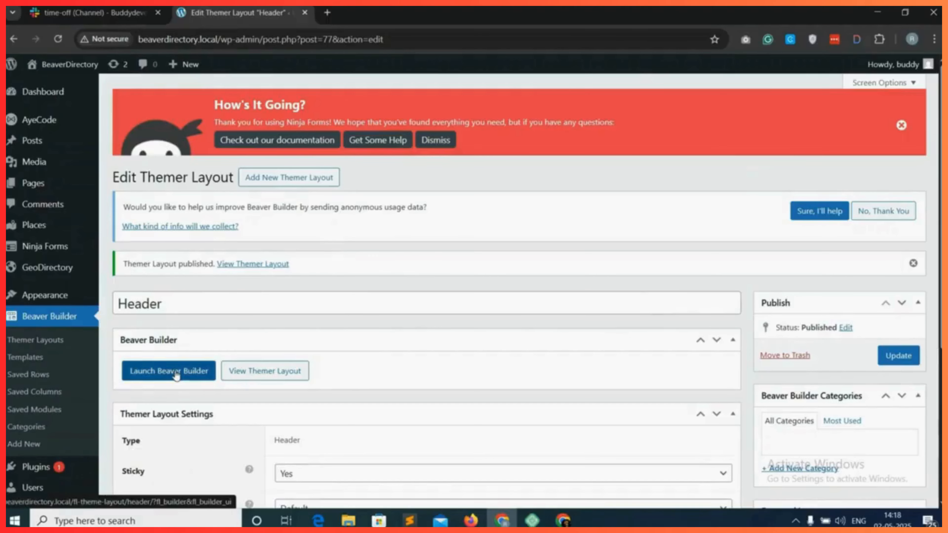
- Launch Beaver Builder for the Header layout in a new browser tab and switch to it
right_click(177, 375)
left_click(246, 229)
left_click(400, 8)
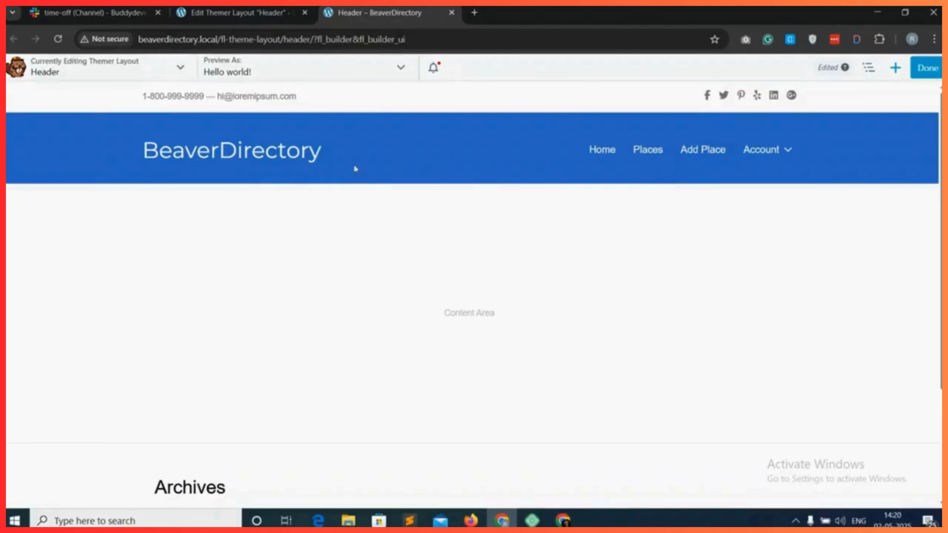
- Show the layout outline and remove the first row containing the contact details and social icons
mouse_move(476, 92)
left_click(869, 69)
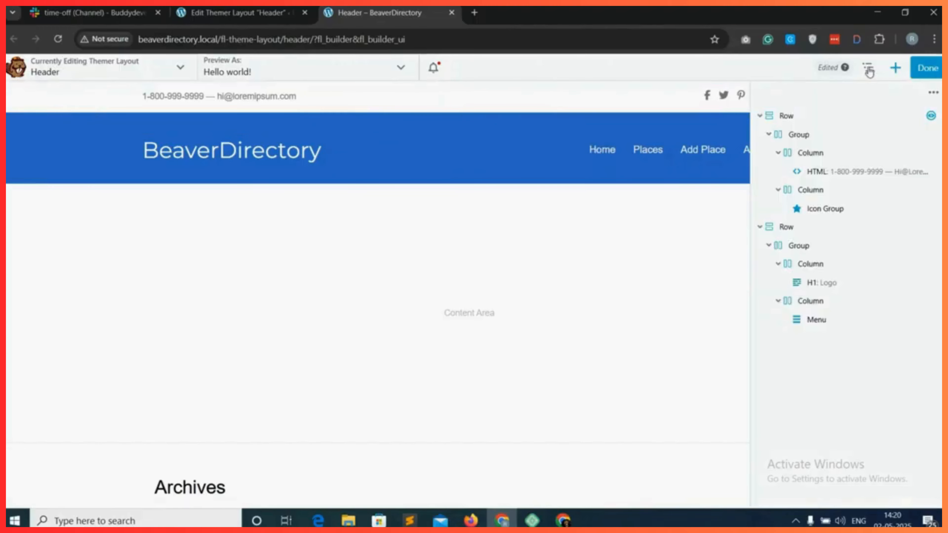
right_click(805, 122)
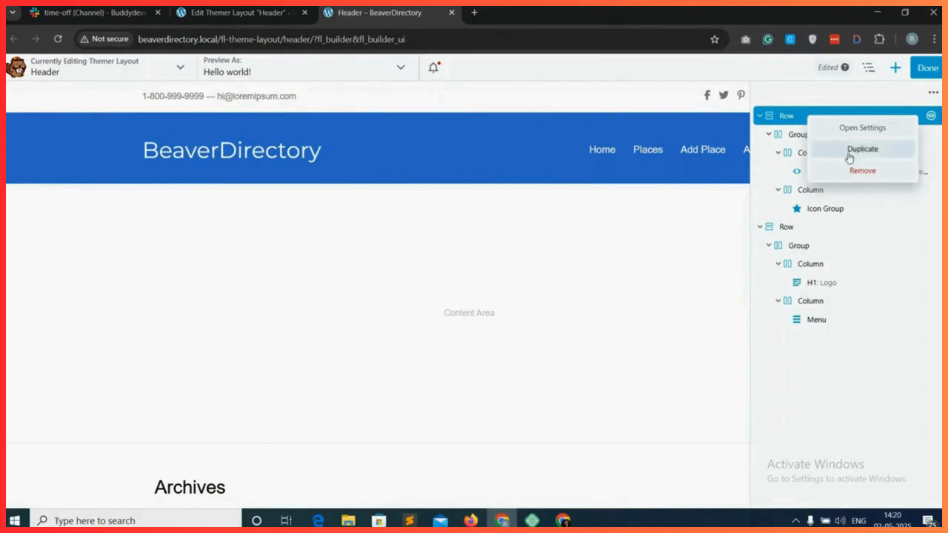
left_click(871, 174)
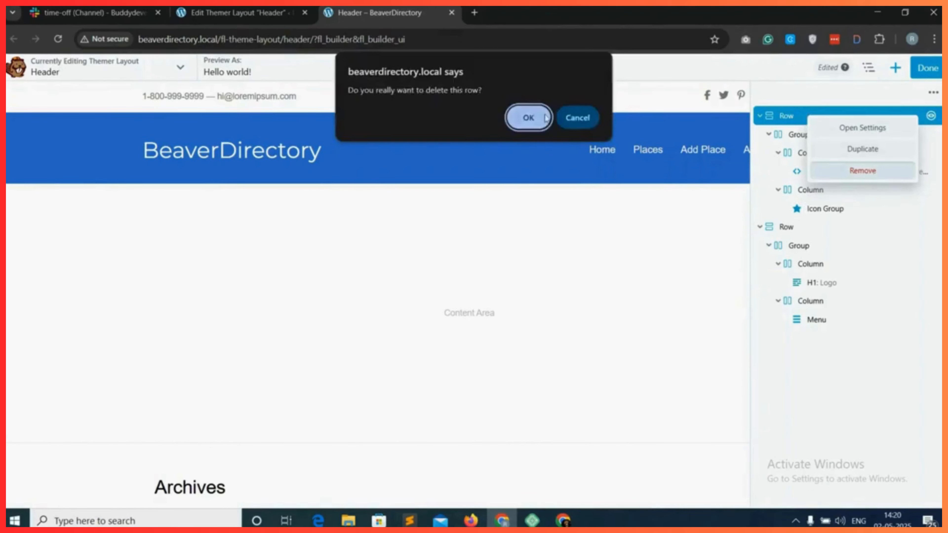
left_click(545, 119)
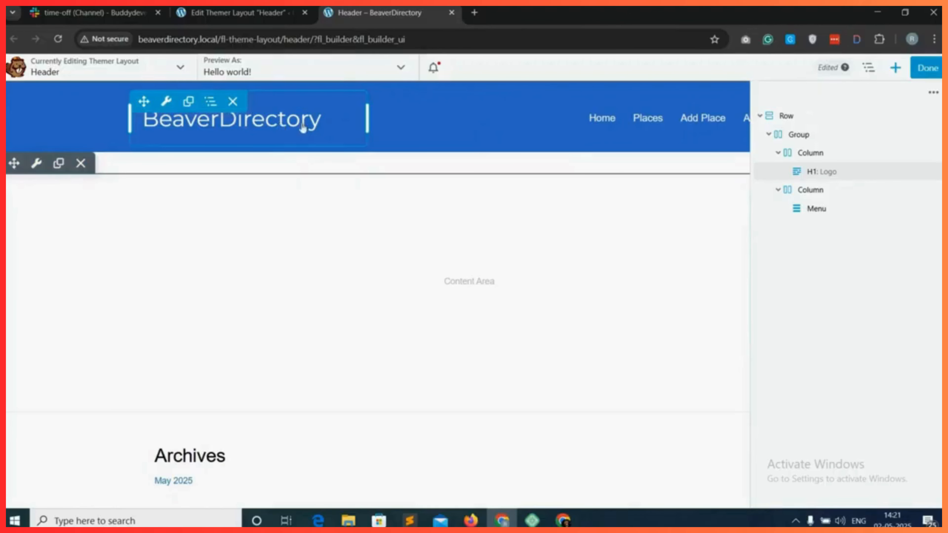
- Remove the H1 Logo module from the header row's first column
right_click(850, 175)
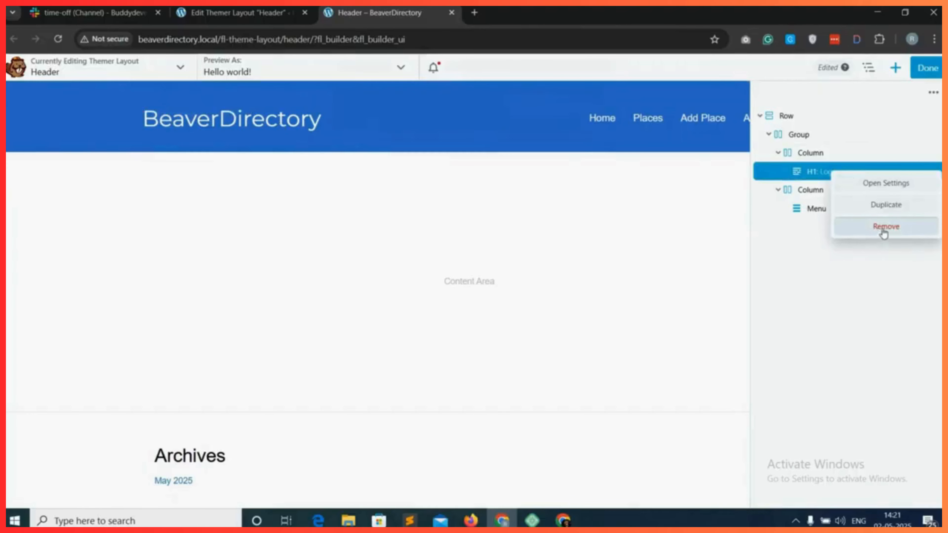
left_click(874, 227)
left_click(516, 126)
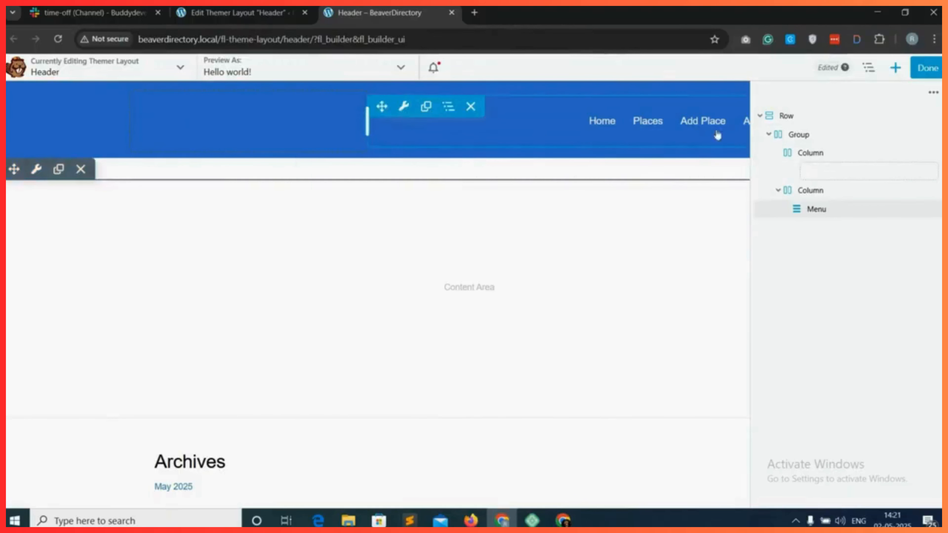
- Add a Photo module to the empty header column and upload the "beaver+ GeoDirectoryf" PNG from Downloads for it
left_click(896, 68)
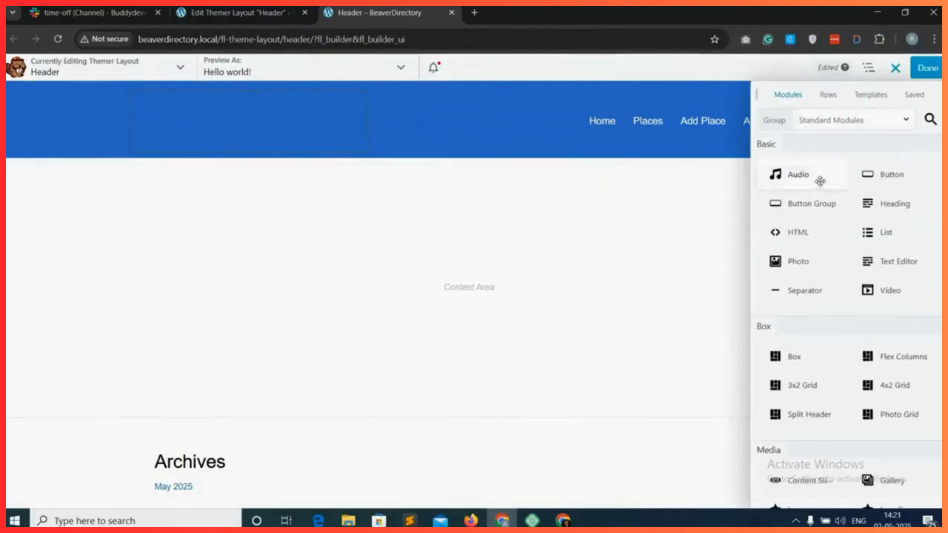
left_click_drag(799, 262, 244, 149)
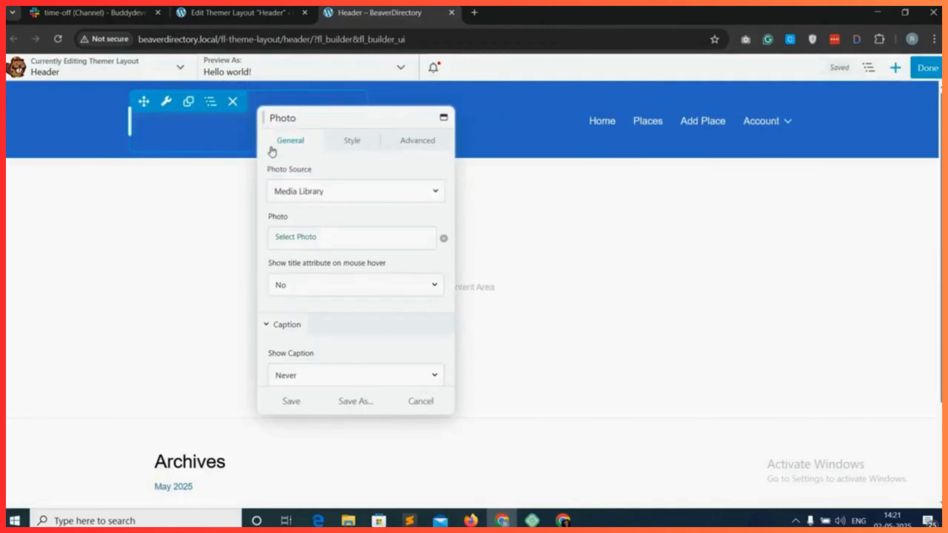
left_click(329, 241)
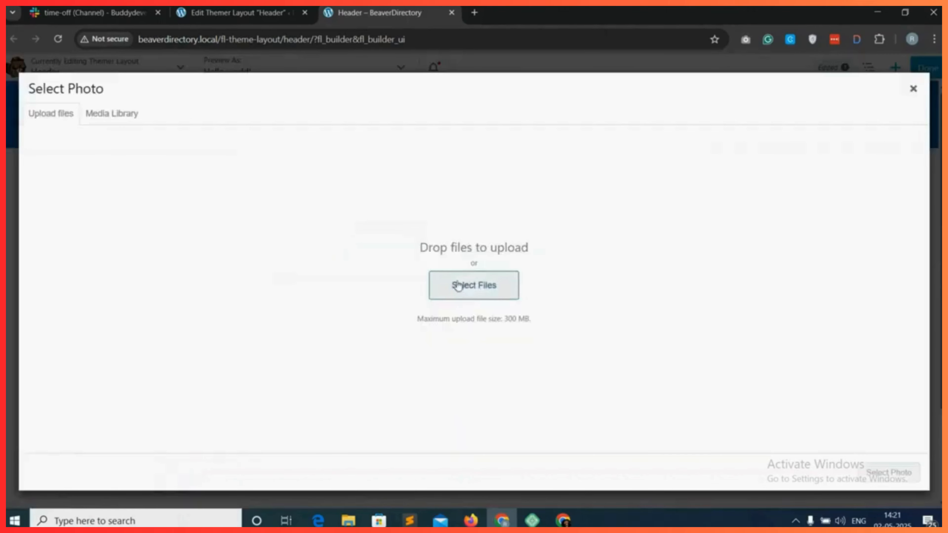
left_click(469, 287)
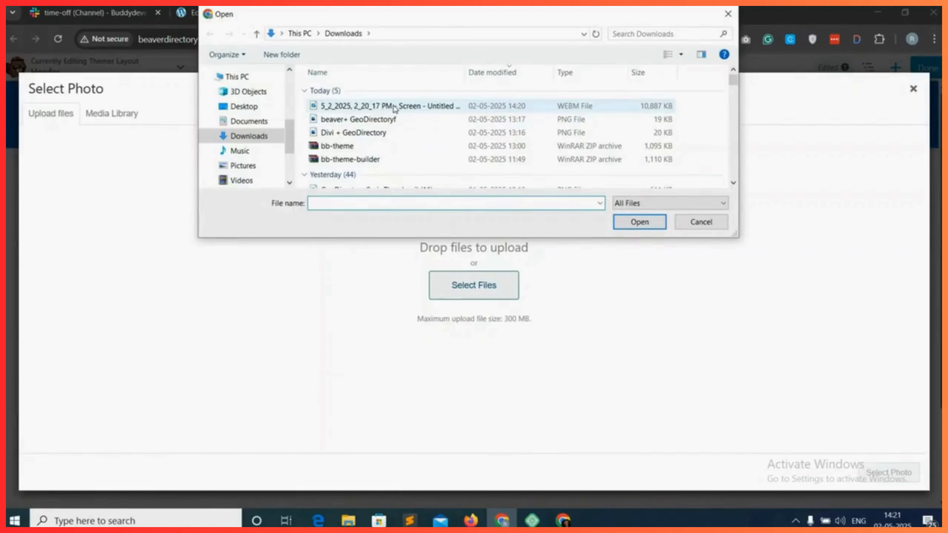
left_click(389, 120)
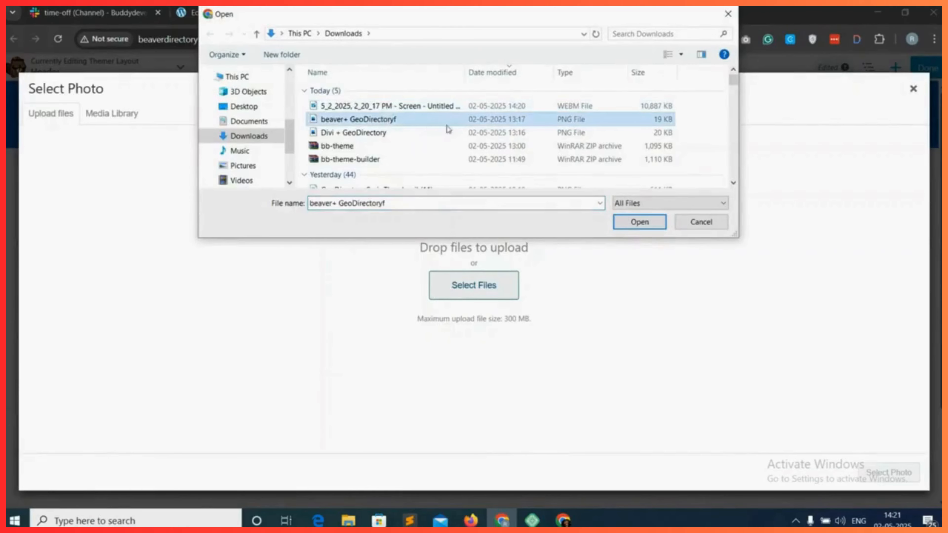
left_click(649, 225)
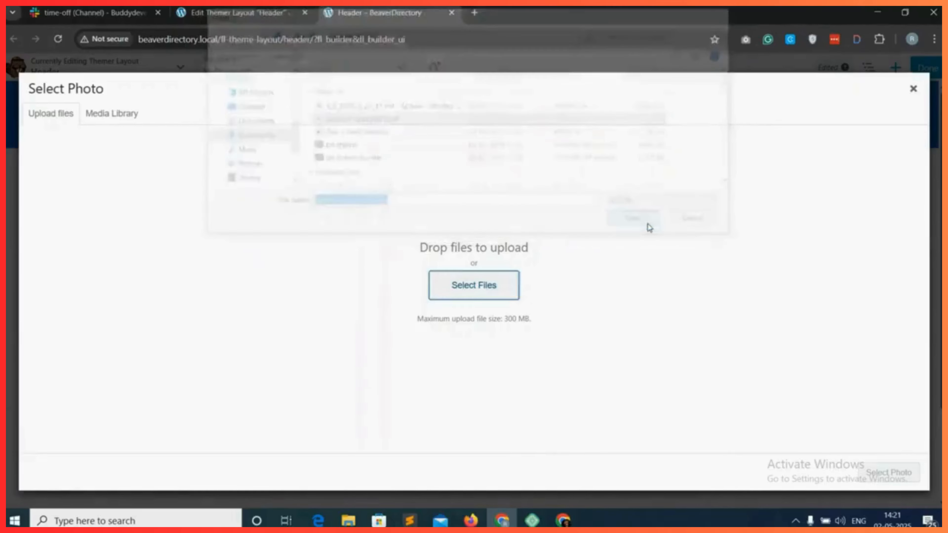
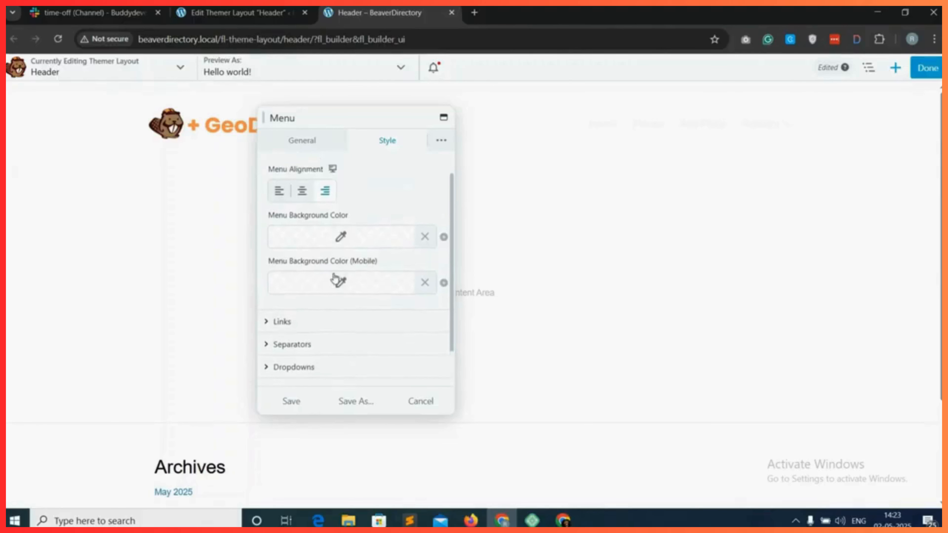
- Set the header menu's link color to near-black #0a0a0a in its style settings
scroll(333, 278, "up", 1)
scroll(333, 279, "down", 2)
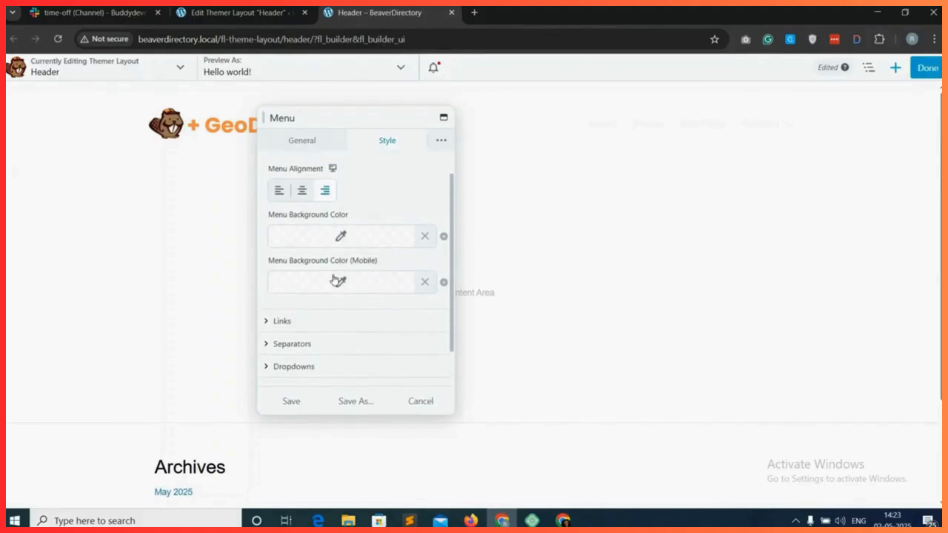
left_click_drag(307, 323, 447, 420)
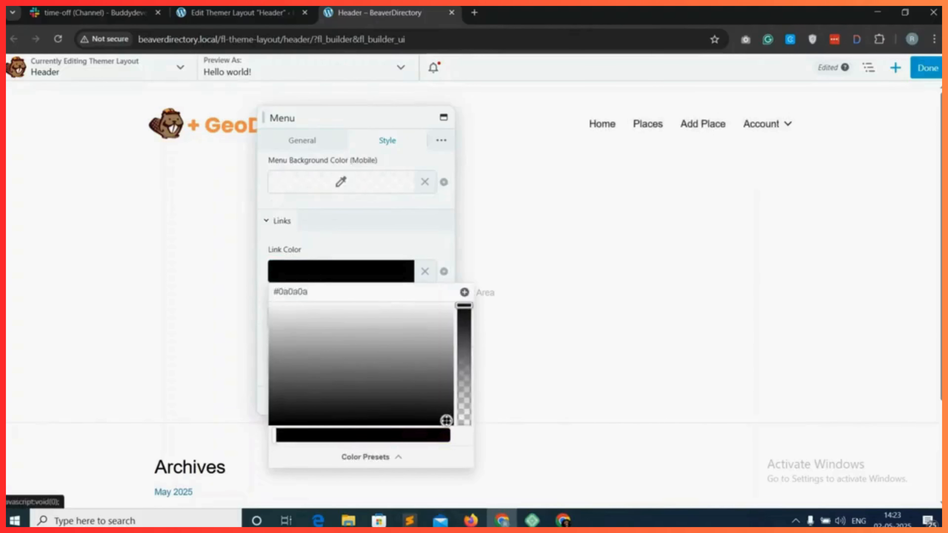
left_click(440, 248)
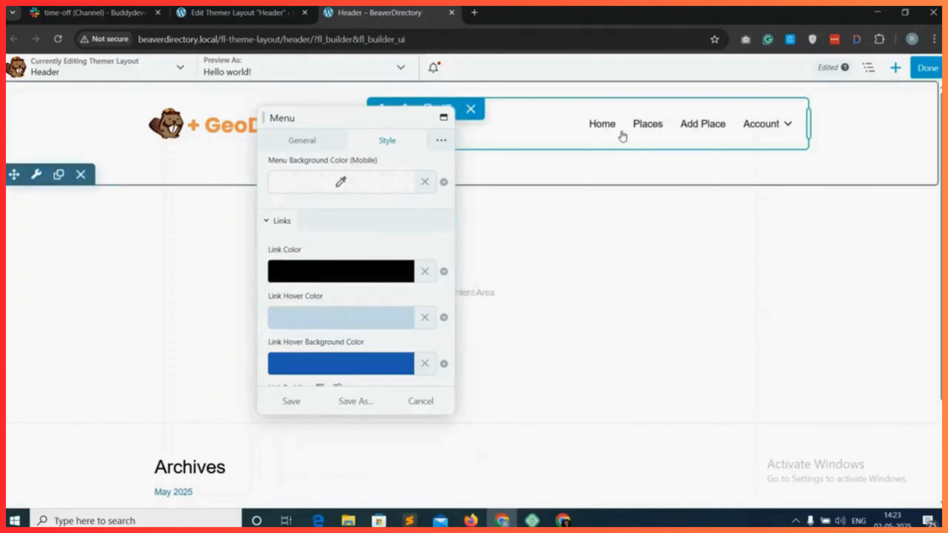
- Set the header menu's link hover color to light blue #63b3ed
left_click(298, 318)
left_click_drag(349, 273, 373, 272)
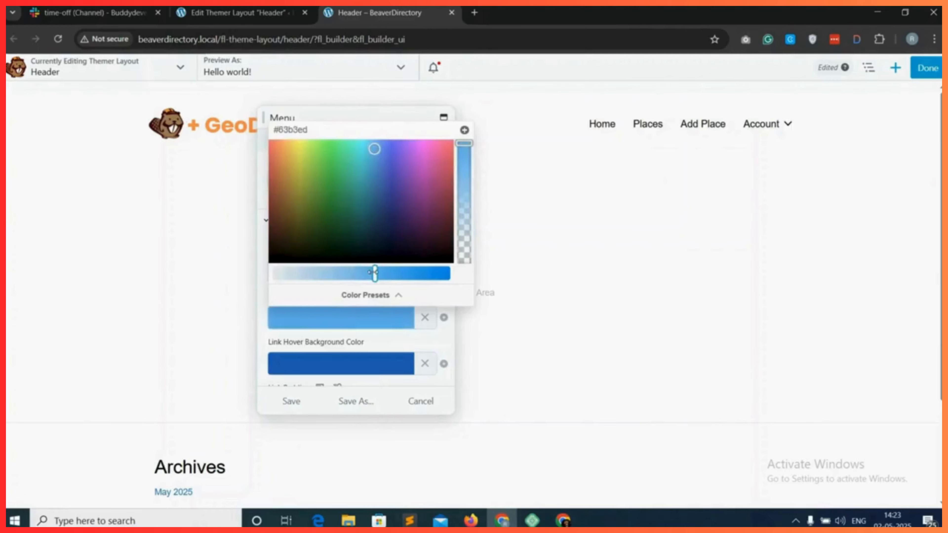
left_click(392, 317)
left_click(392, 322)
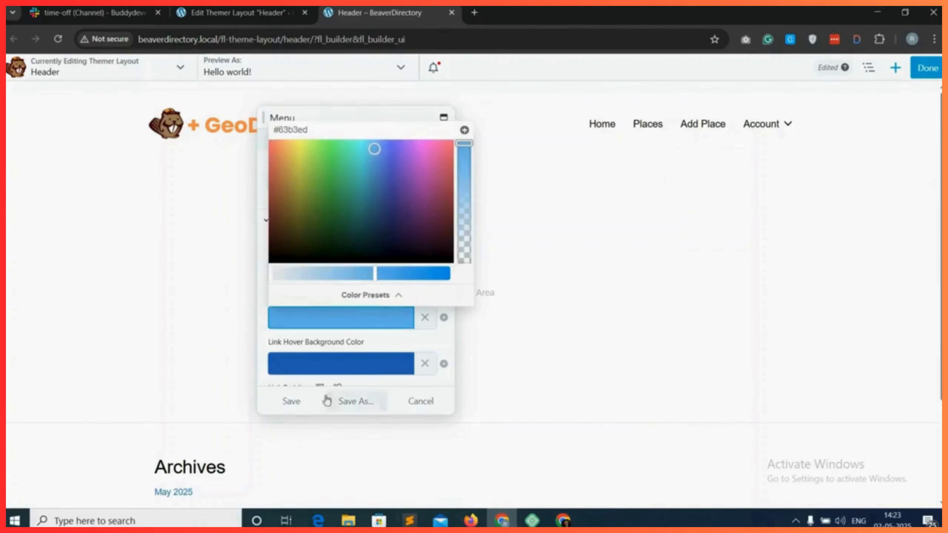
- Save the menu settings and set the header row's top and bottom padding to 5 px
left_click(295, 401)
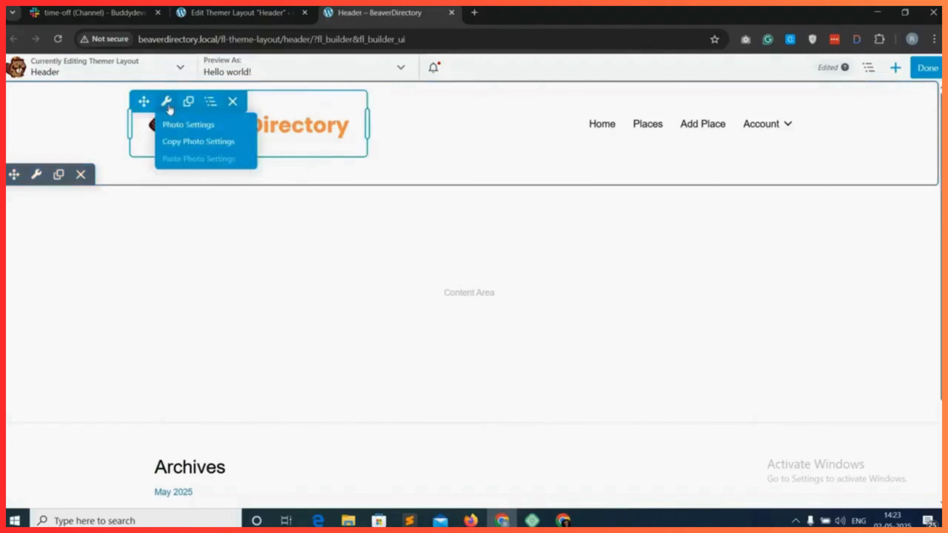
mouse_move(36, 174)
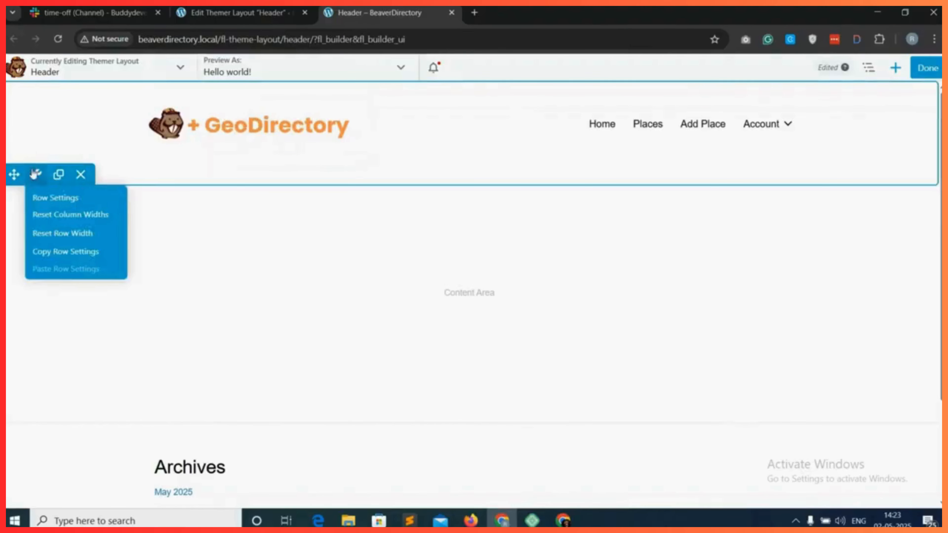
left_click(54, 198)
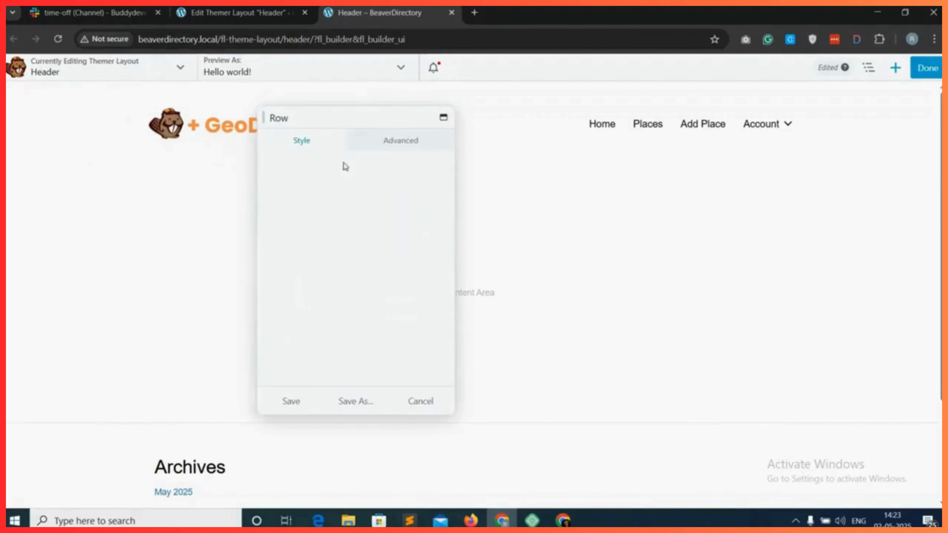
scroll(332, 257, "down", 10)
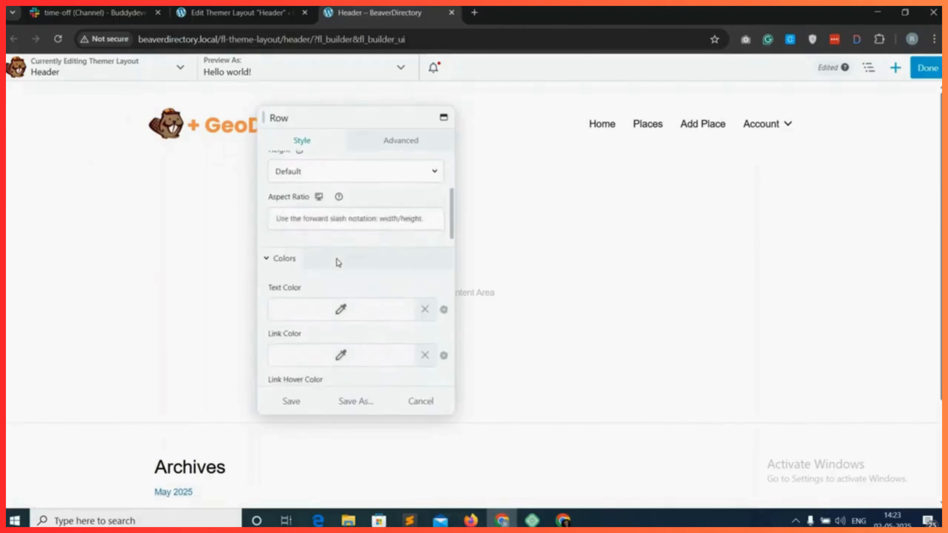
scroll(344, 263, "up", 10)
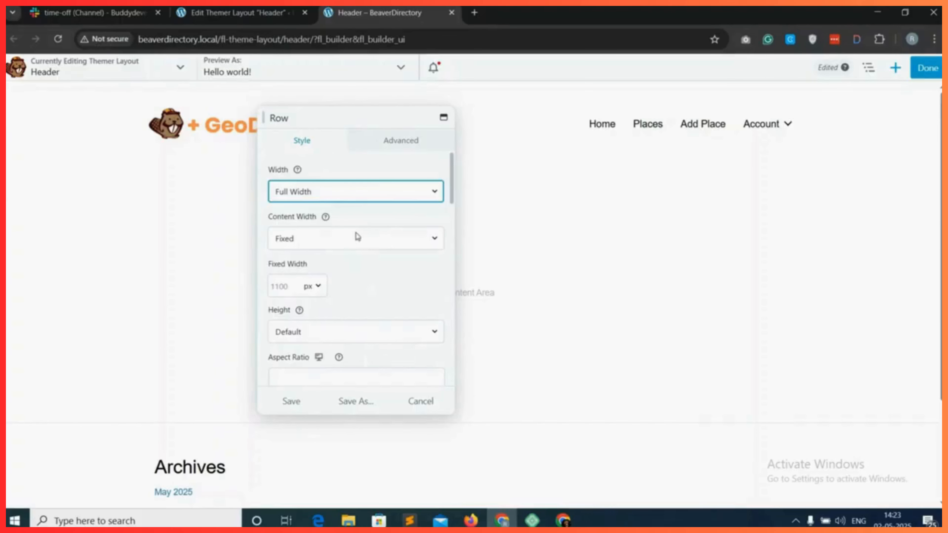
left_click(391, 144)
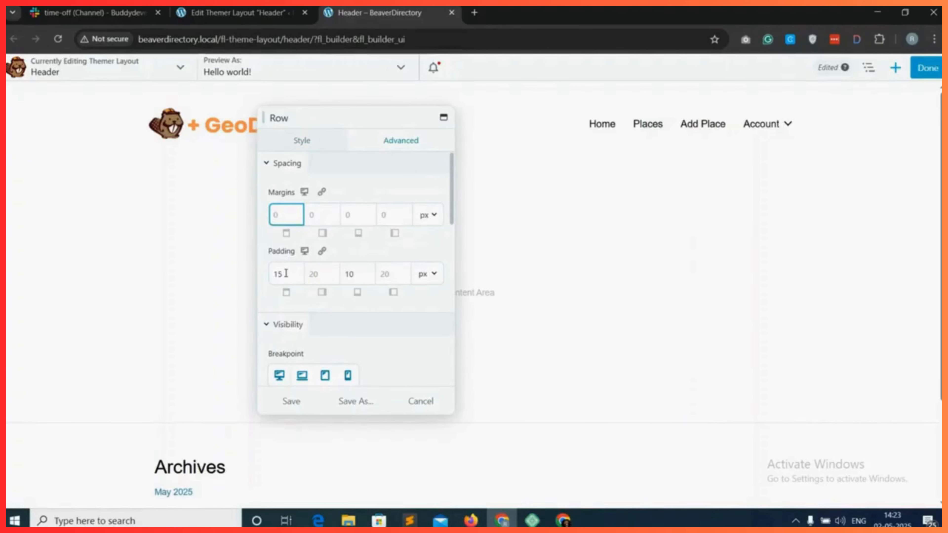
double_click(286, 274)
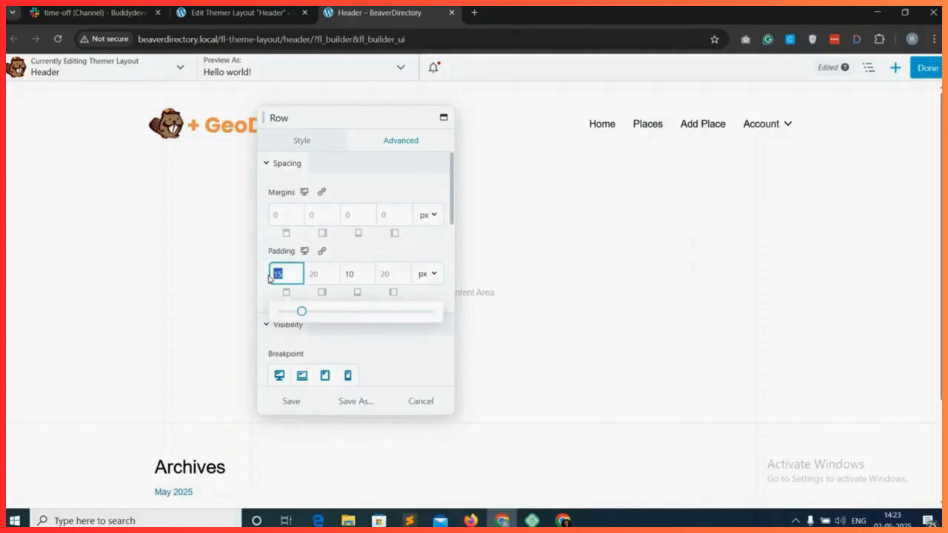
type("5")
double_click(351, 274)
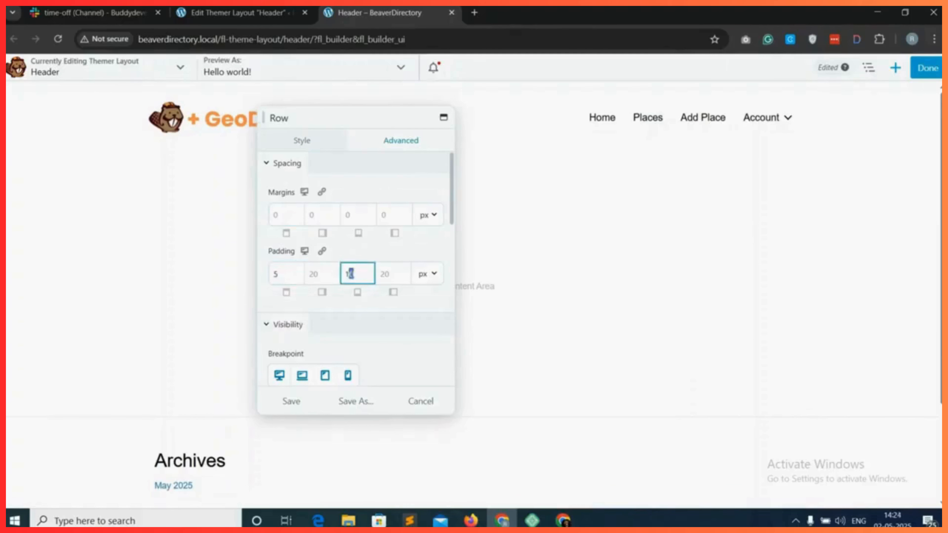
type("1")
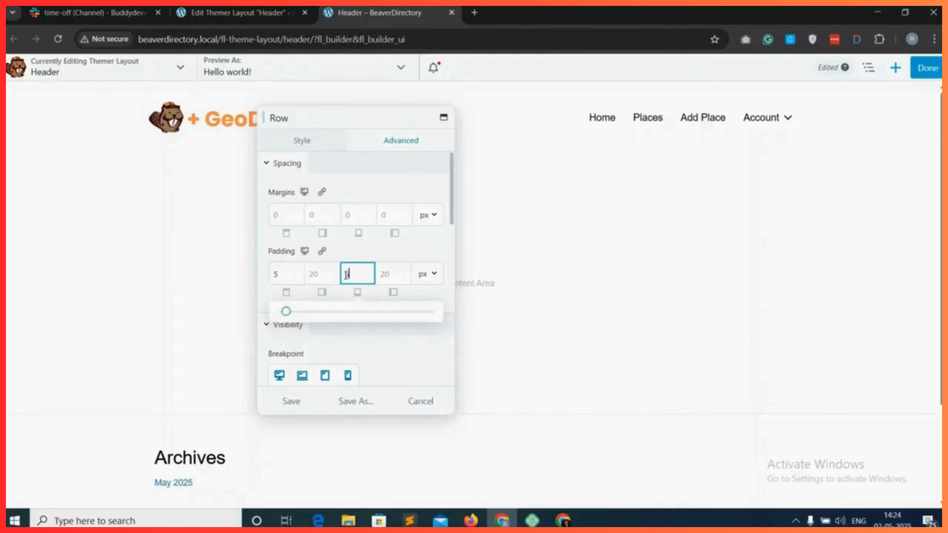
left_click(292, 402)
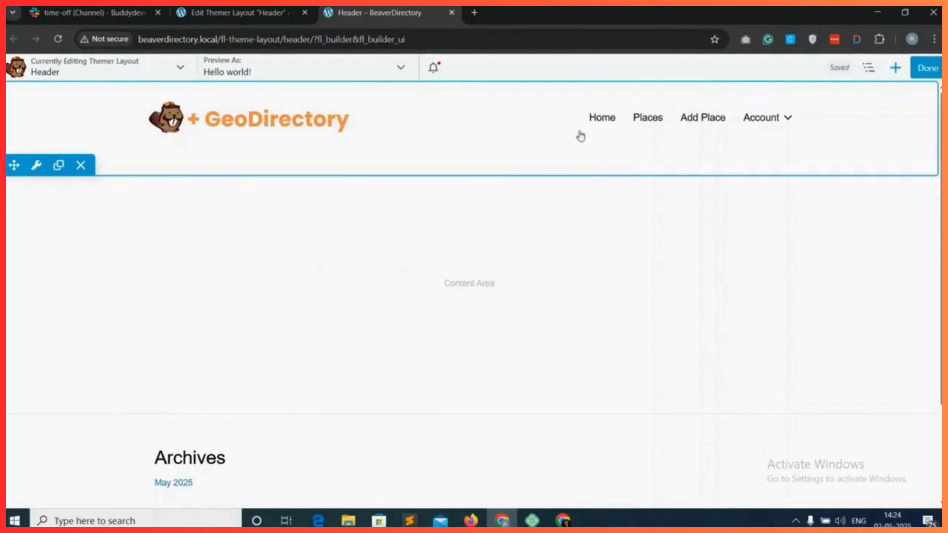
- Publish the header layout and check the hover look of its menu items
left_click(928, 71)
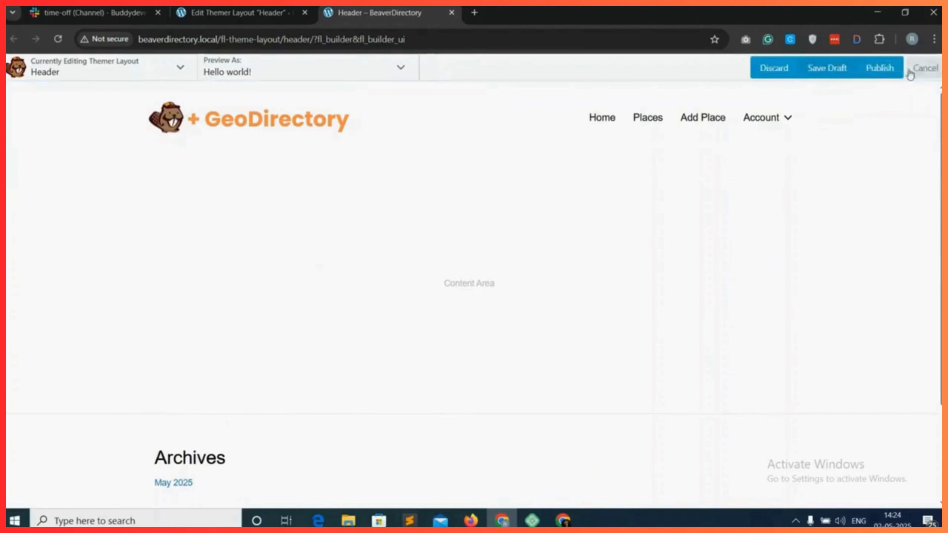
left_click(881, 69)
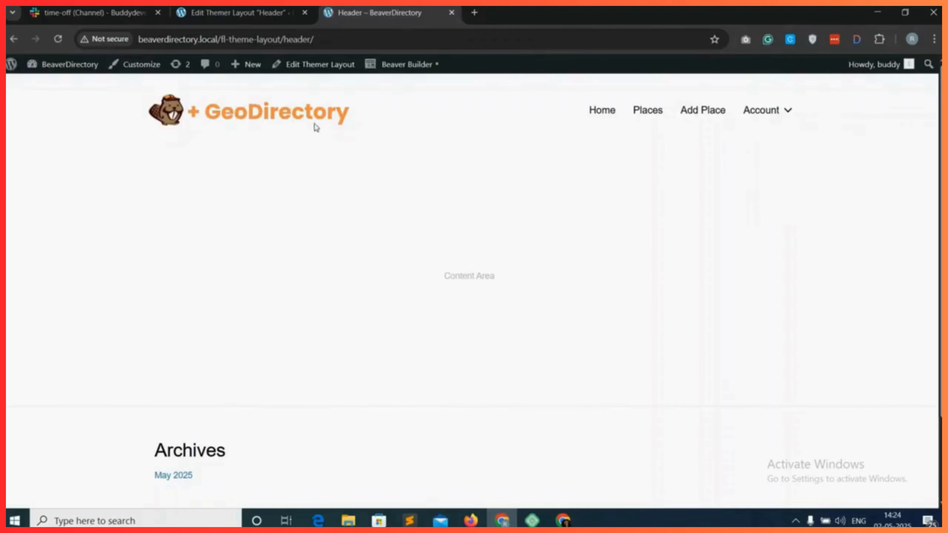
mouse_move(784, 118)
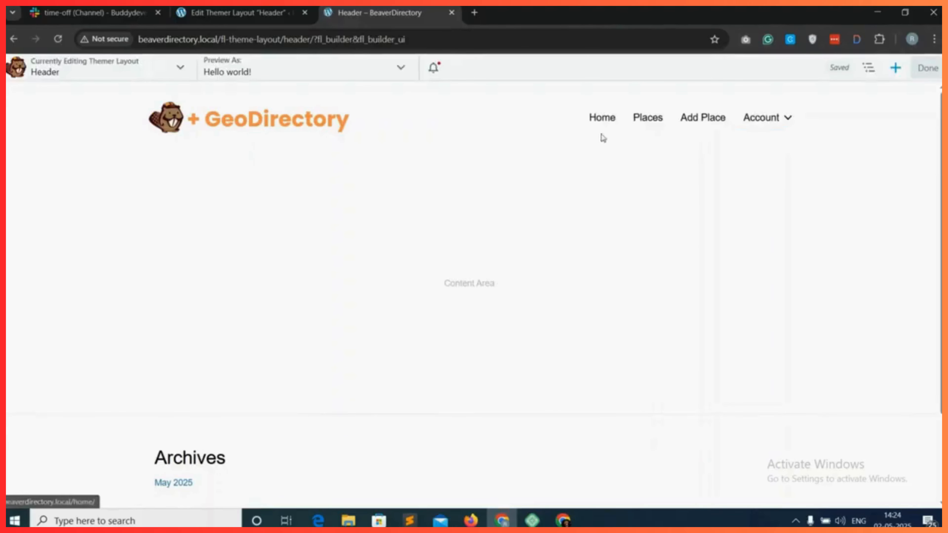
- Reopen the header menu's style settings and set the link hover background color to orange #e56e29
mouse_move(605, 123)
mouse_move(448, 103)
mouse_move(484, 159)
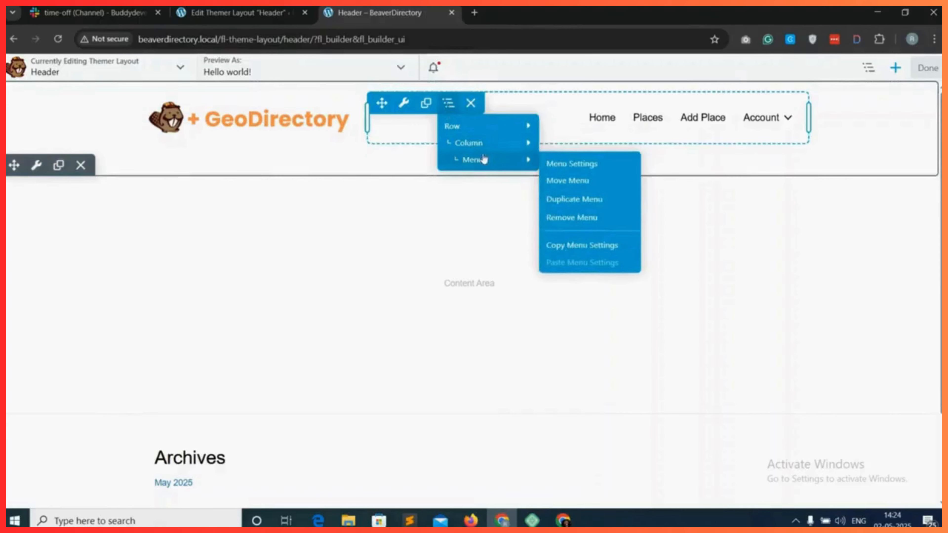
left_click(562, 167)
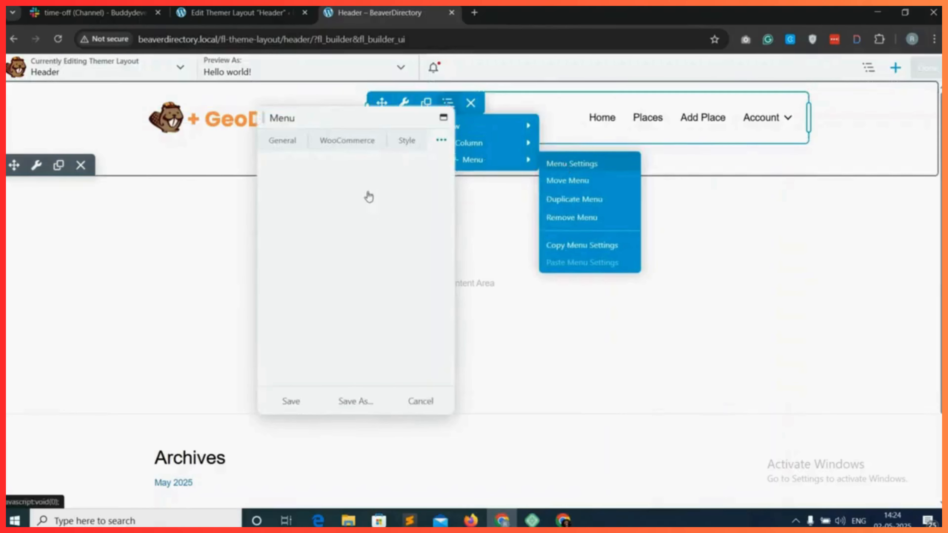
left_click(389, 141)
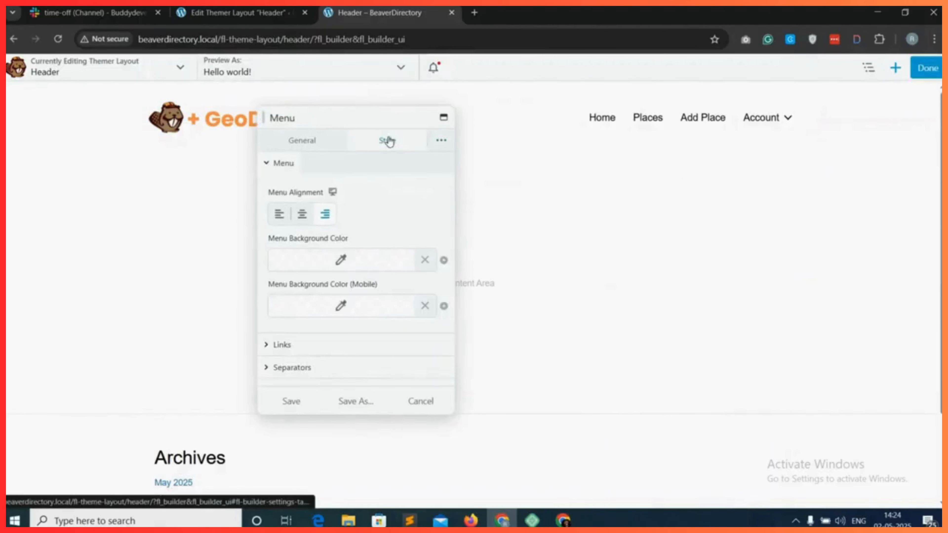
scroll(386, 236, "down", 1)
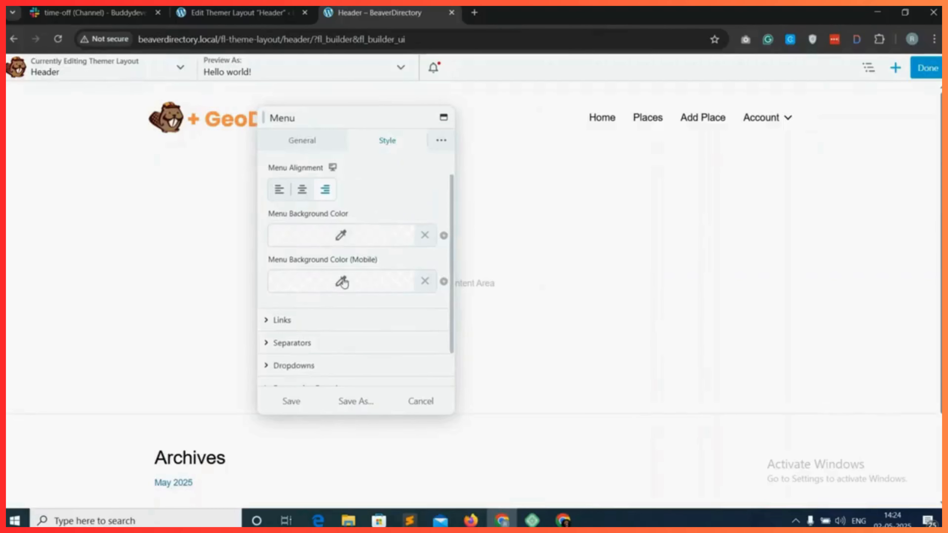
scroll(342, 282, "down", 1)
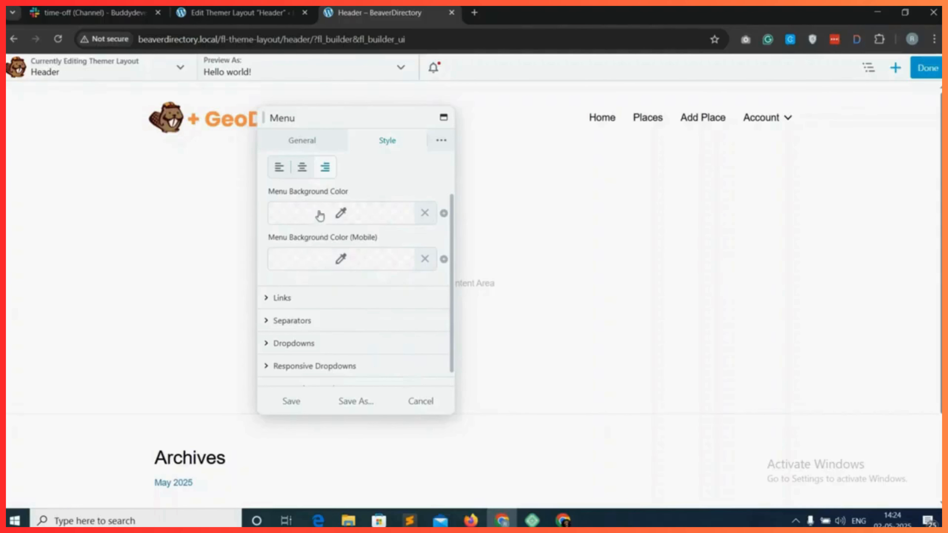
scroll(330, 246, "down", 1)
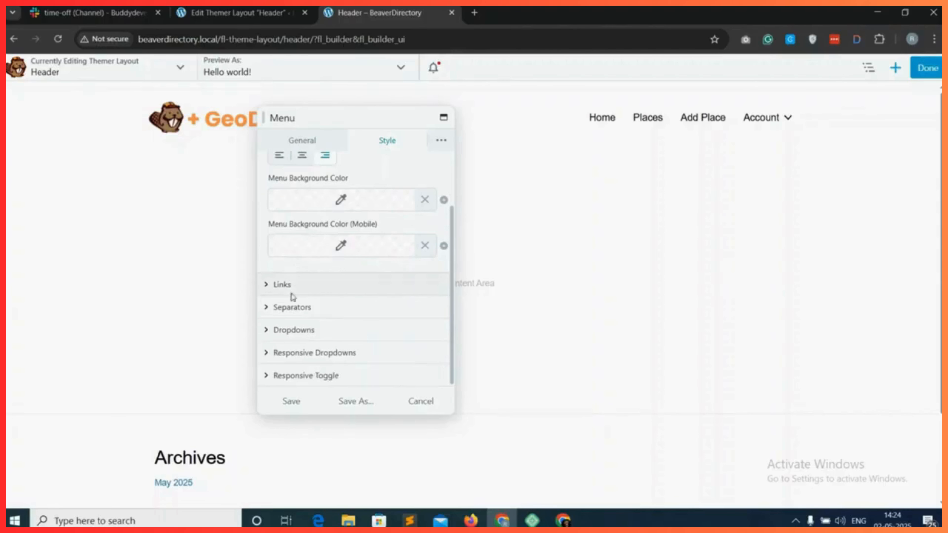
left_click(282, 285)
scroll(307, 290, "down", 5)
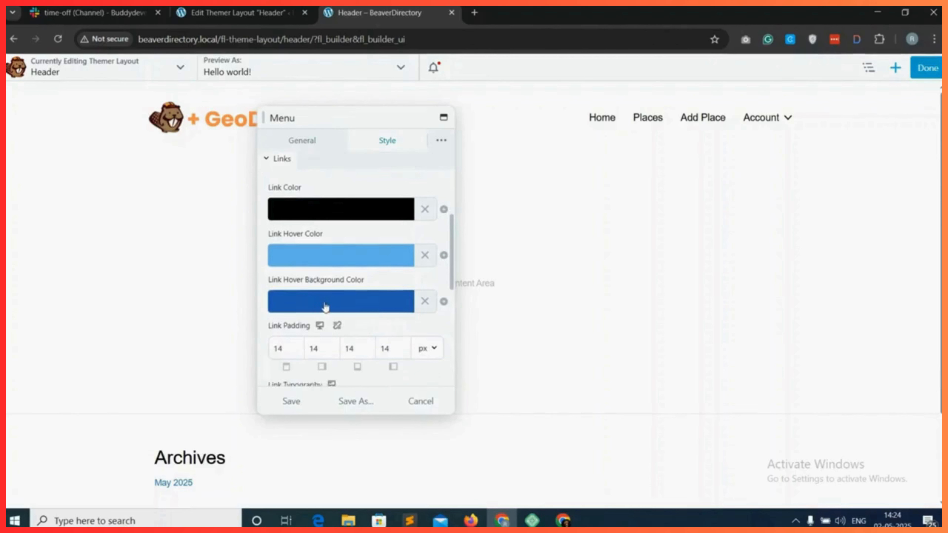
left_click(331, 306)
left_click(282, 344)
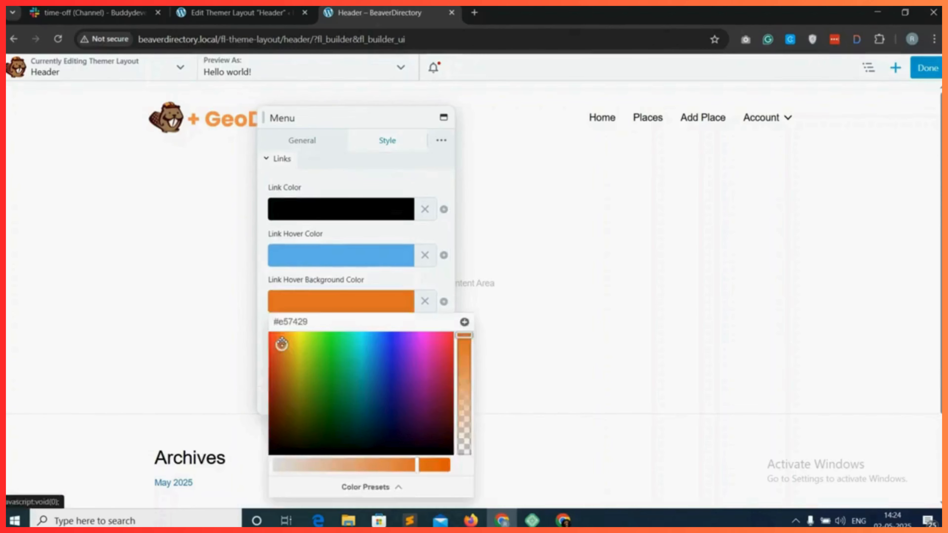
left_click_drag(281, 344, 280, 344)
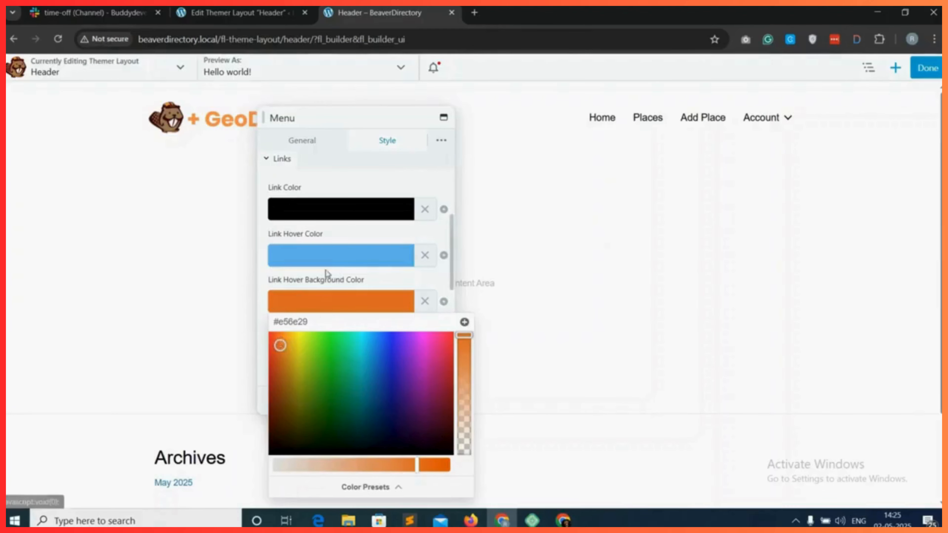
- Set the header menu's link hover color to white #ffffff and save the menu settings
left_click(332, 260)
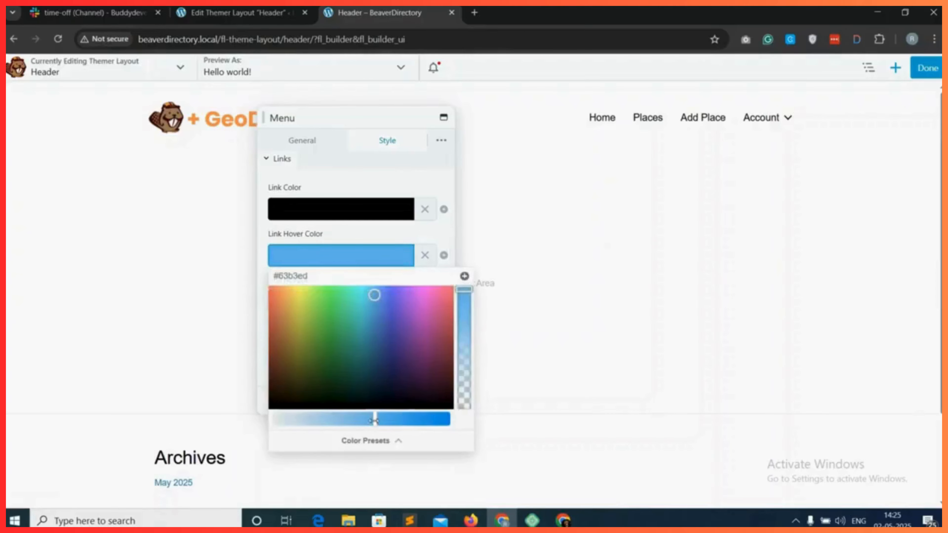
left_click_drag(375, 421, 267, 413)
left_click_drag(324, 315, 271, 287)
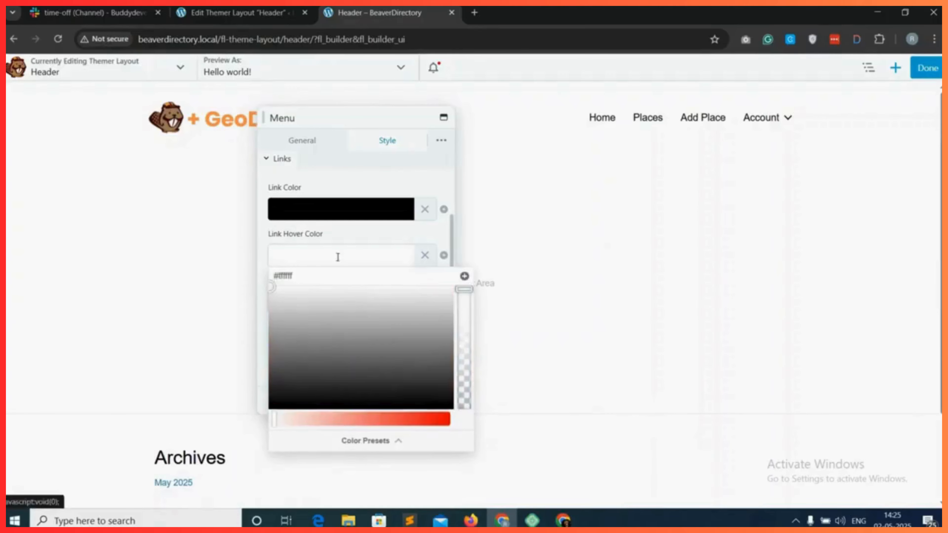
left_click(420, 238)
left_click(290, 399)
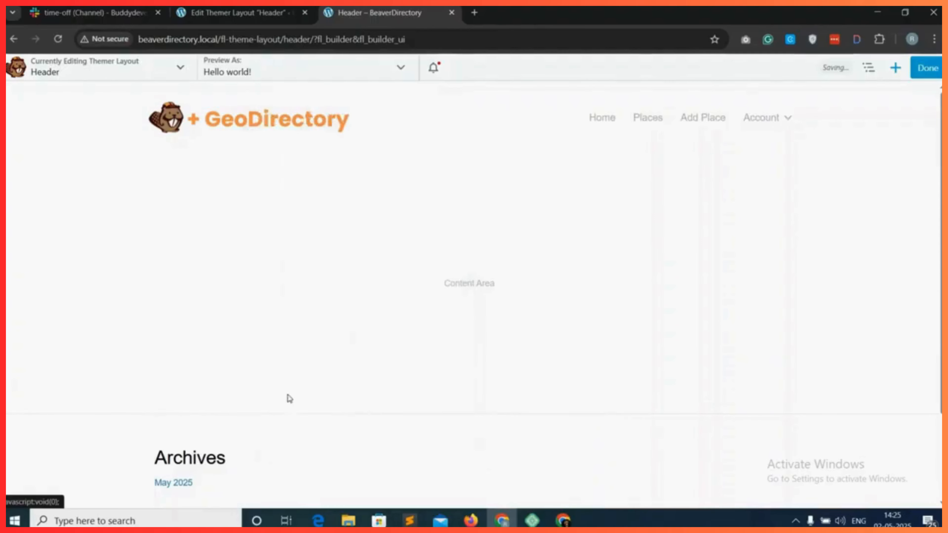
- Publish the updated header and check the hover look of the Home and Account menu items
left_click(928, 68)
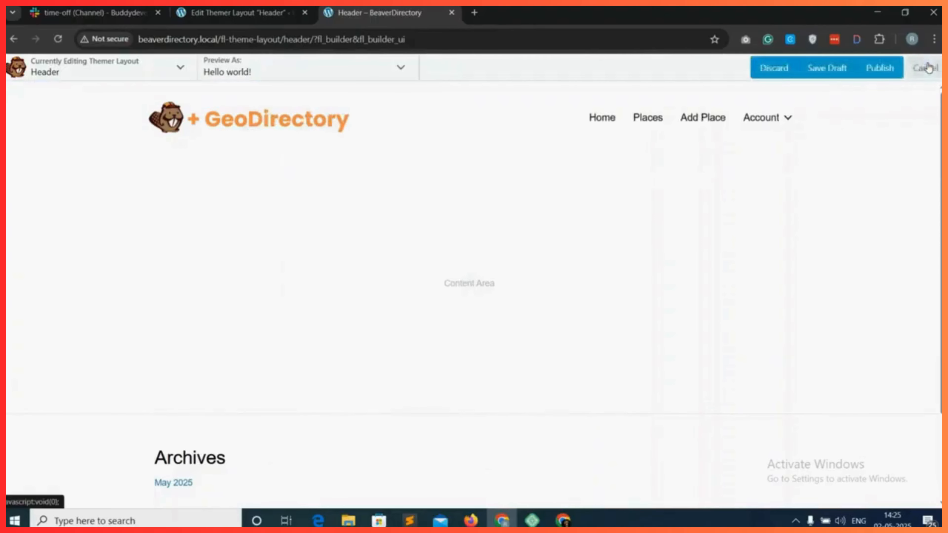
left_click(896, 73)
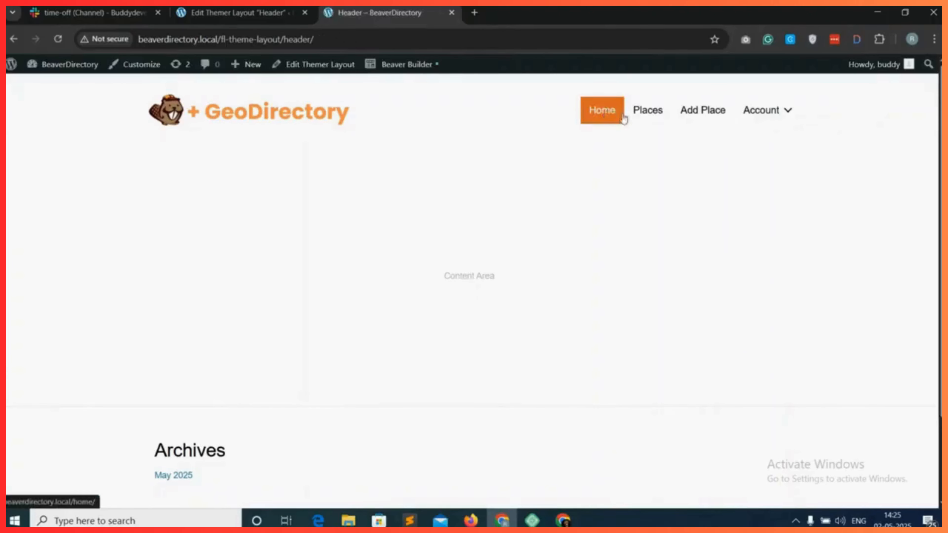
mouse_move(763, 114)
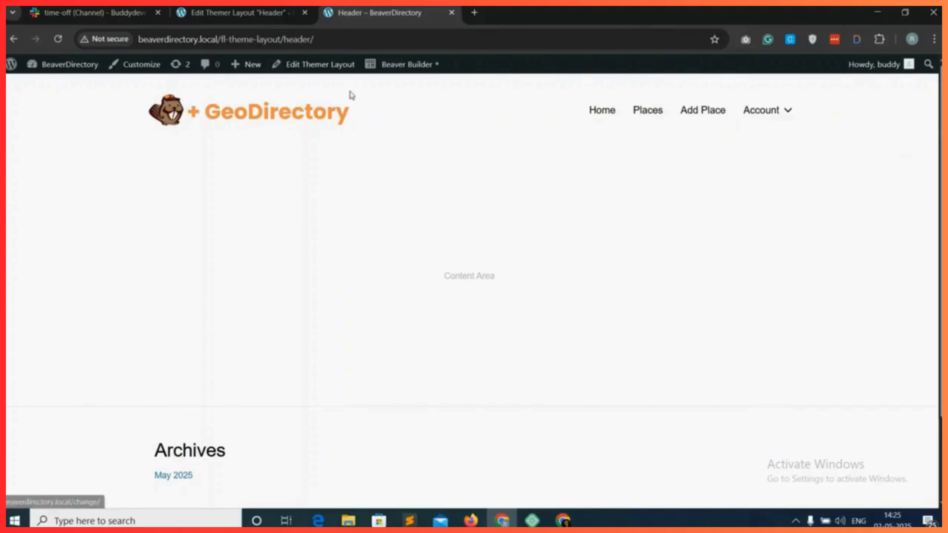
- Reopen the header in Beaver Builder and set the menu's dropdown background color to orange #ed7e2f
left_click(406, 67)
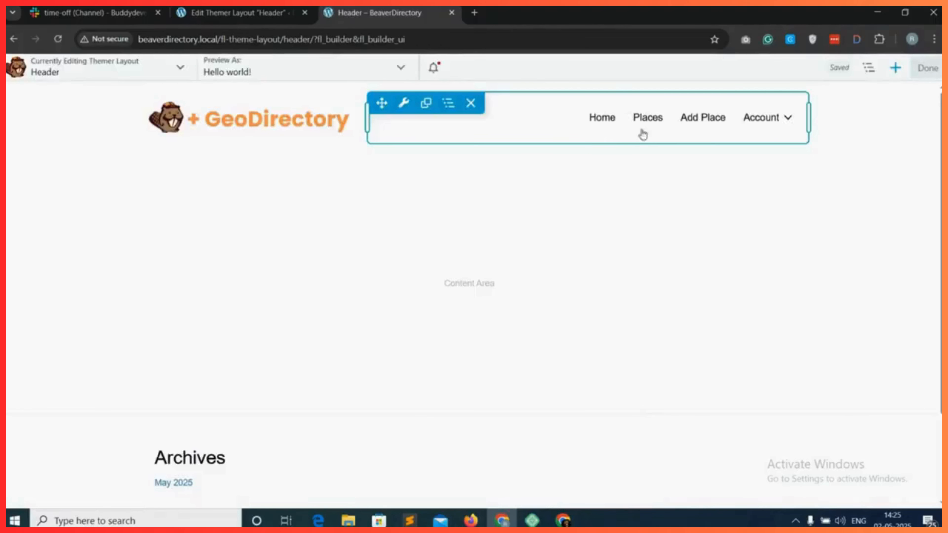
mouse_move(447, 112)
mouse_move(485, 160)
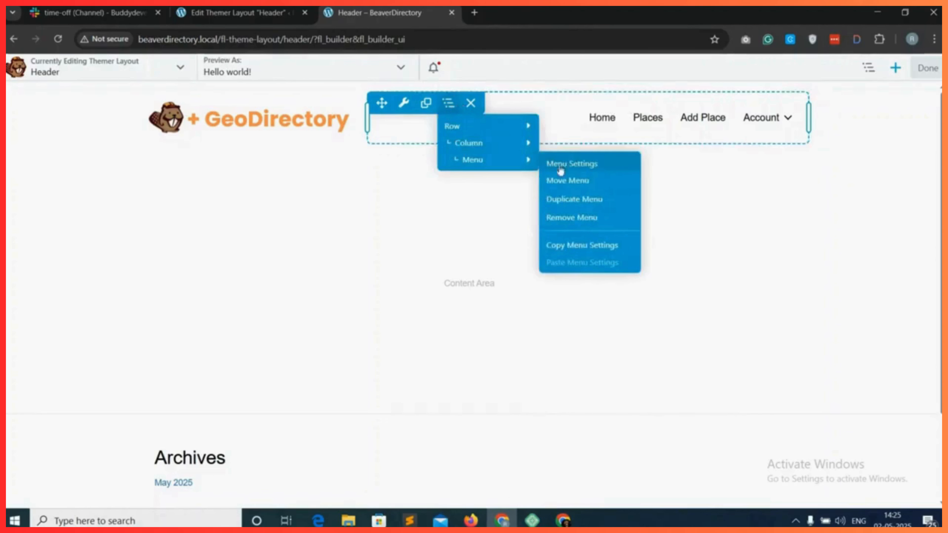
left_click(575, 166)
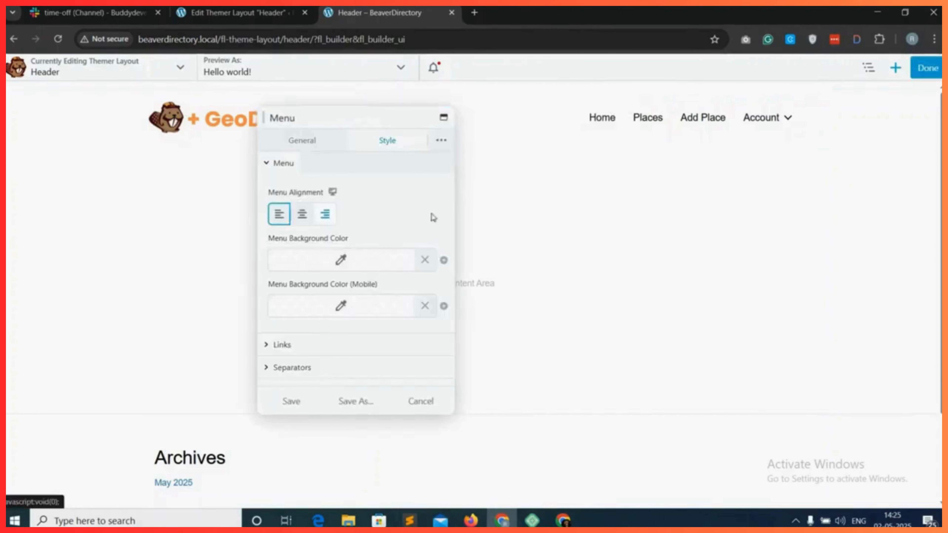
scroll(352, 232, "down", 2)
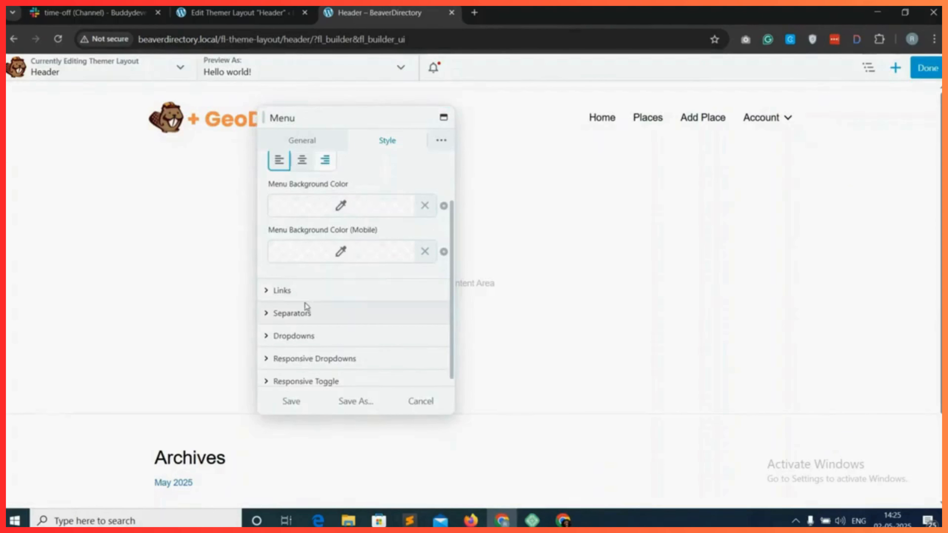
left_click(313, 336)
scroll(313, 335, "down", 5)
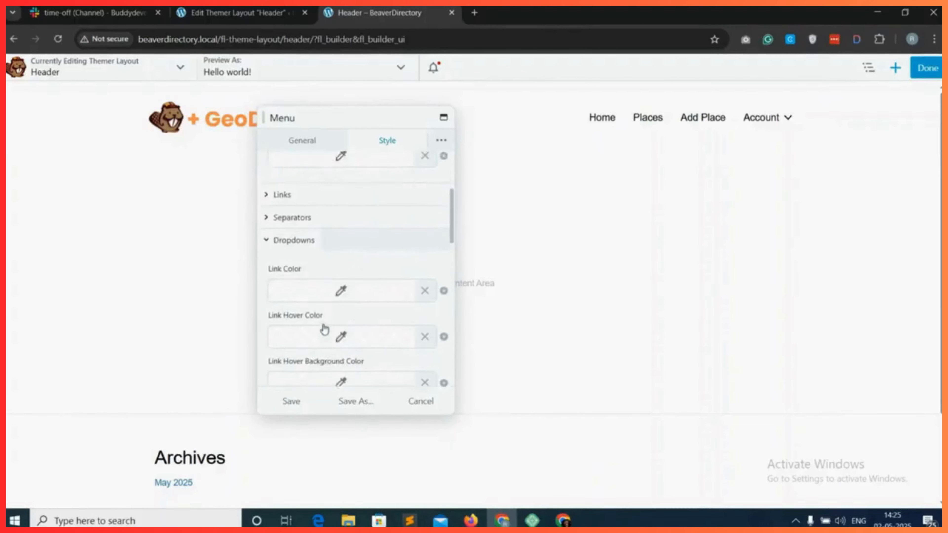
scroll(333, 325, "down", 1)
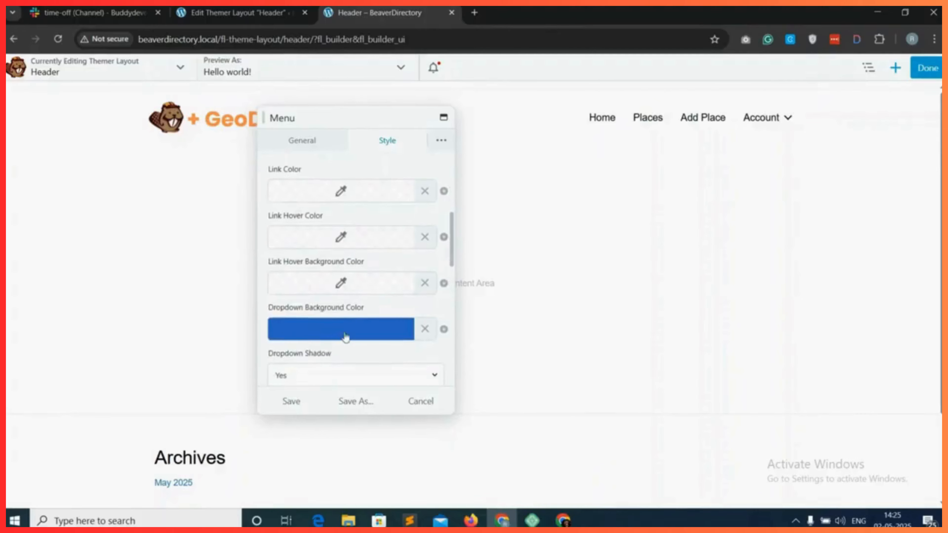
left_click(344, 325)
left_click_drag(304, 183, 281, 161)
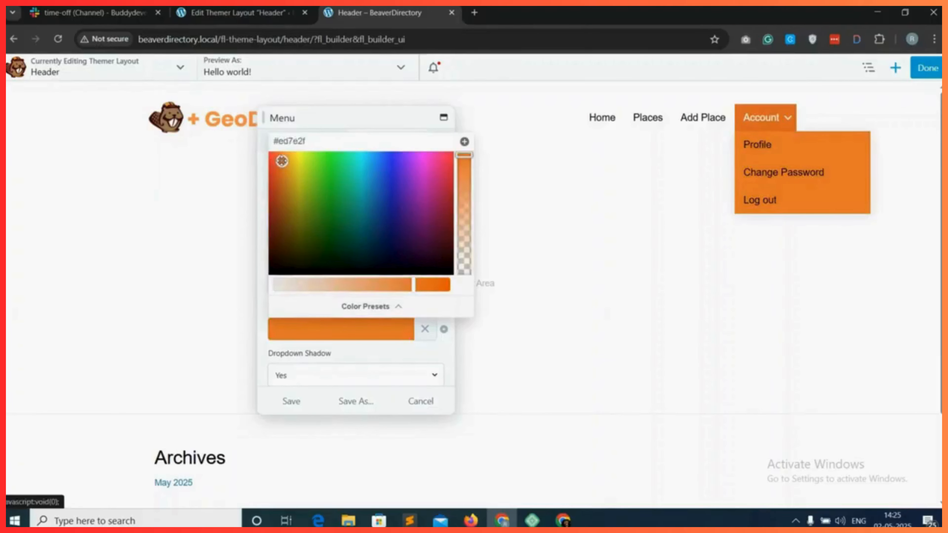
- Set the link hover background color for the header menu's dropdown items to white #ffffff
left_click(367, 354)
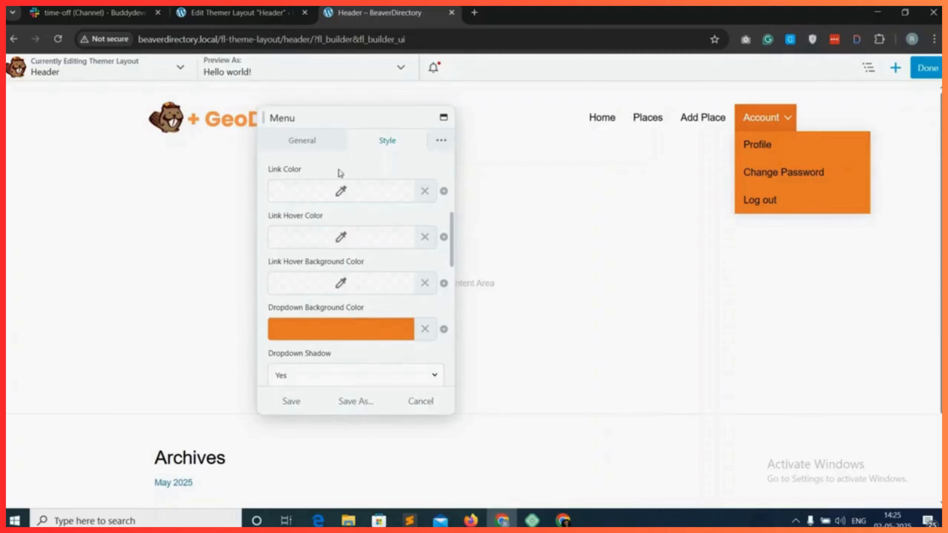
left_click(340, 283)
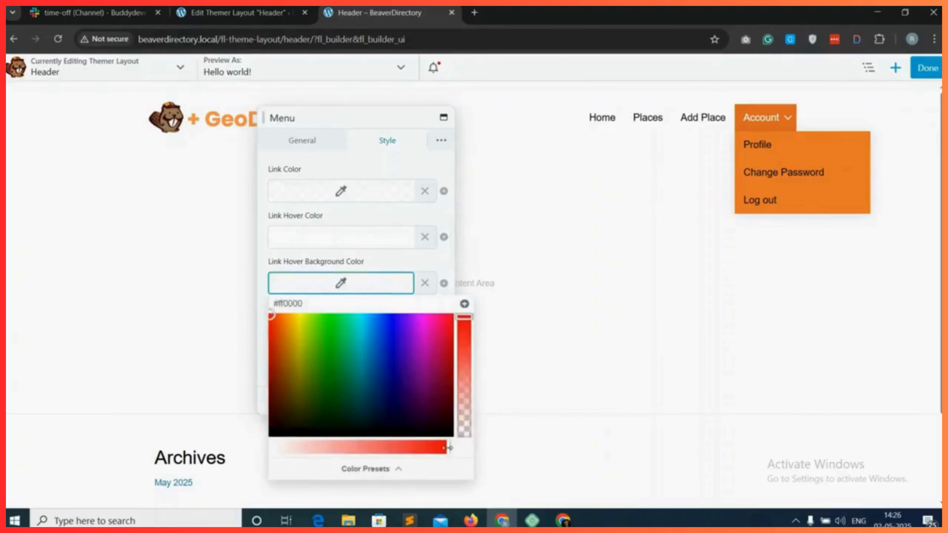
left_click_drag(450, 447, 274, 447)
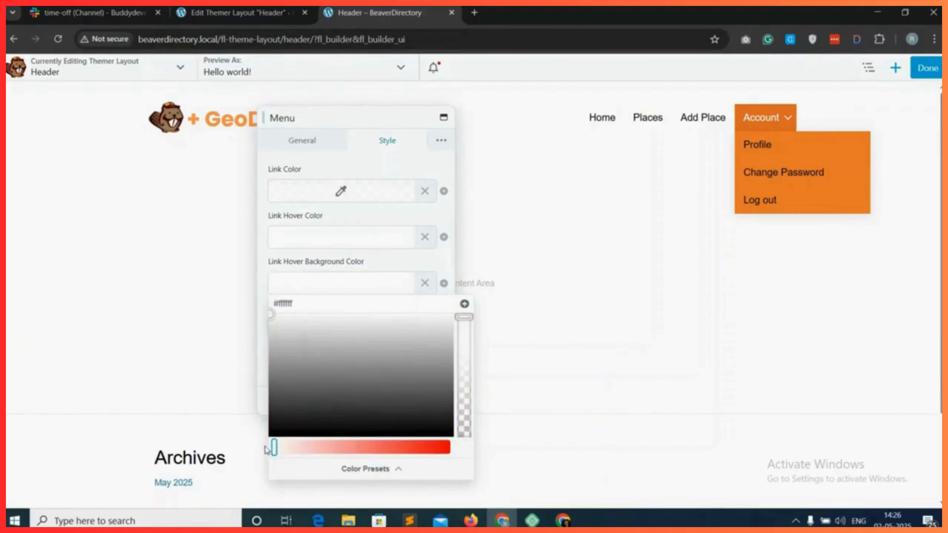
- Set the dropdown items' link hover color to orange #ed793b and save the menu settings
left_click(338, 242)
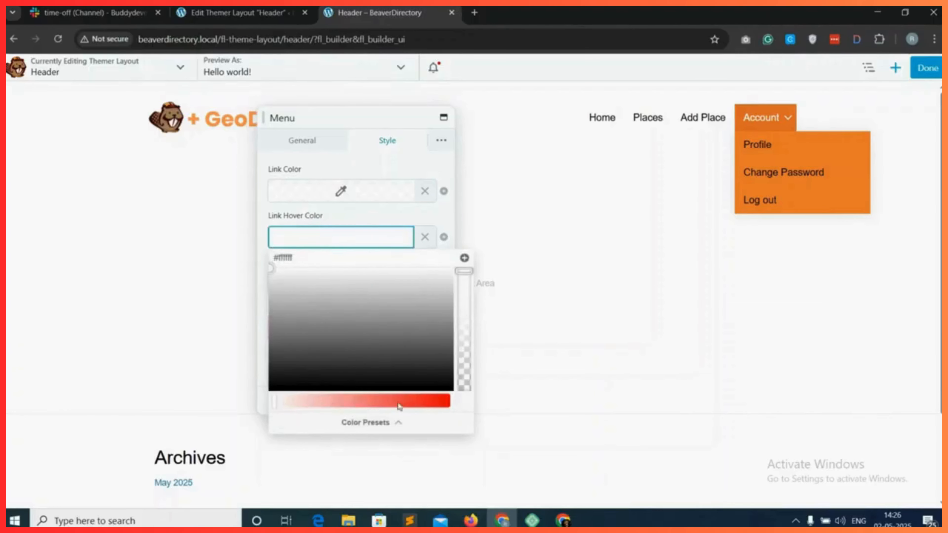
left_click(399, 405)
left_click(280, 277)
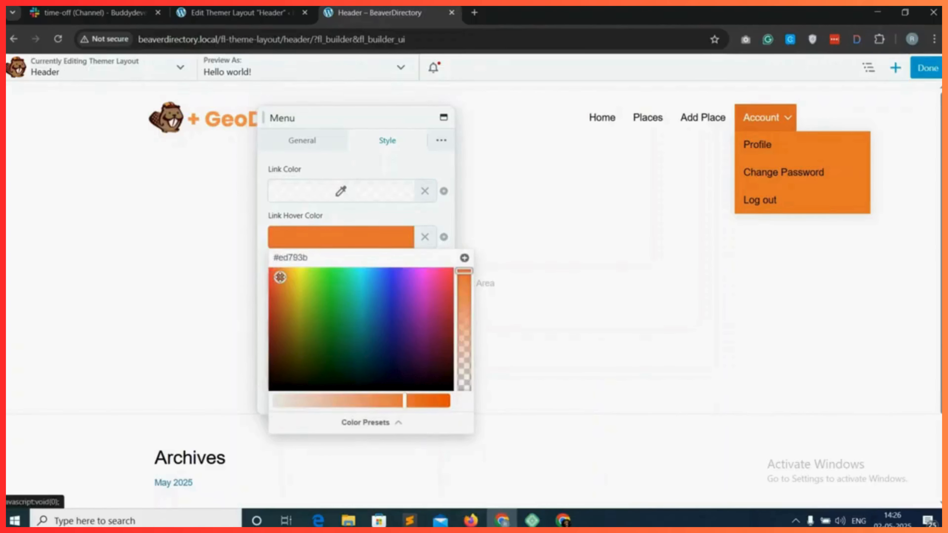
left_click(360, 239)
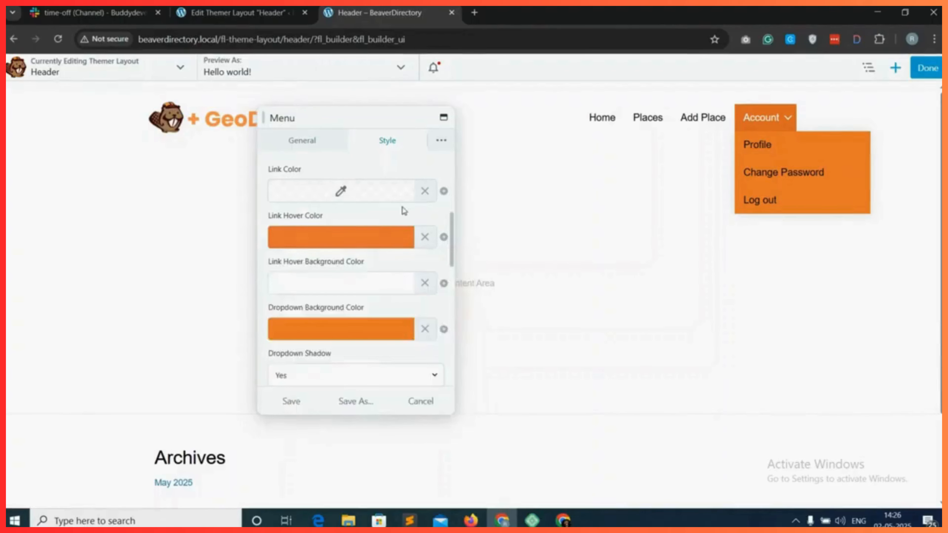
left_click(299, 404)
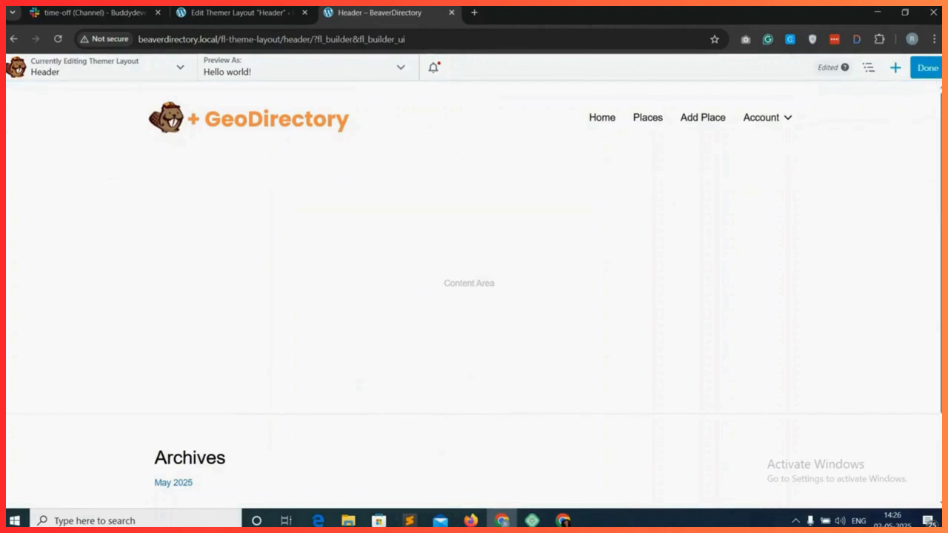
- Publish the updated header and check the hover look of the Account menu item
left_click(929, 67)
left_click(932, 67)
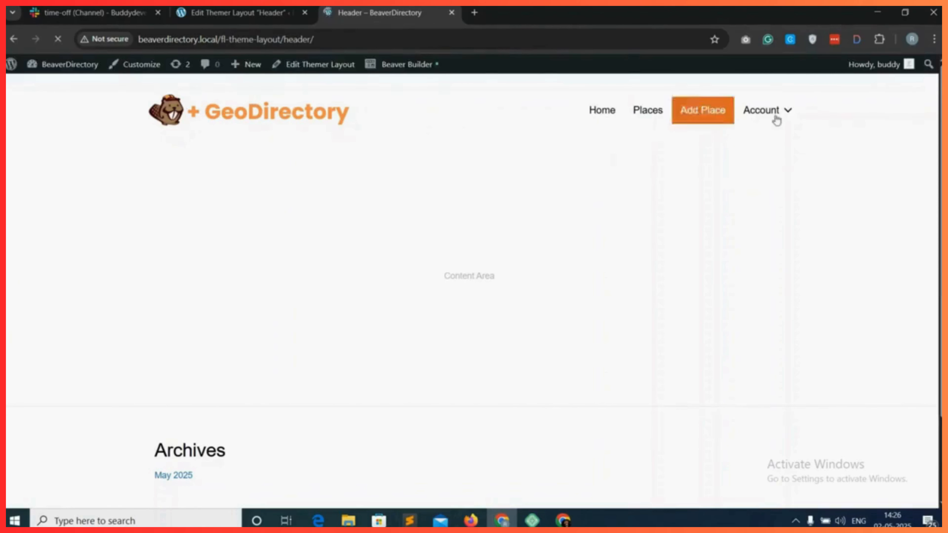
mouse_move(772, 118)
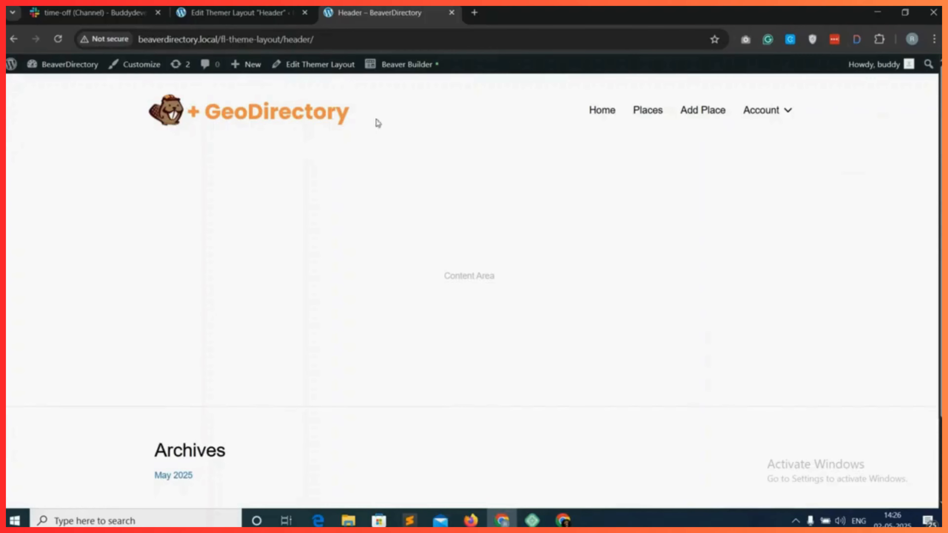
- Reopen the header in Beaver Builder and give its row a Solid border with a top width of 0 px
left_click(396, 74)
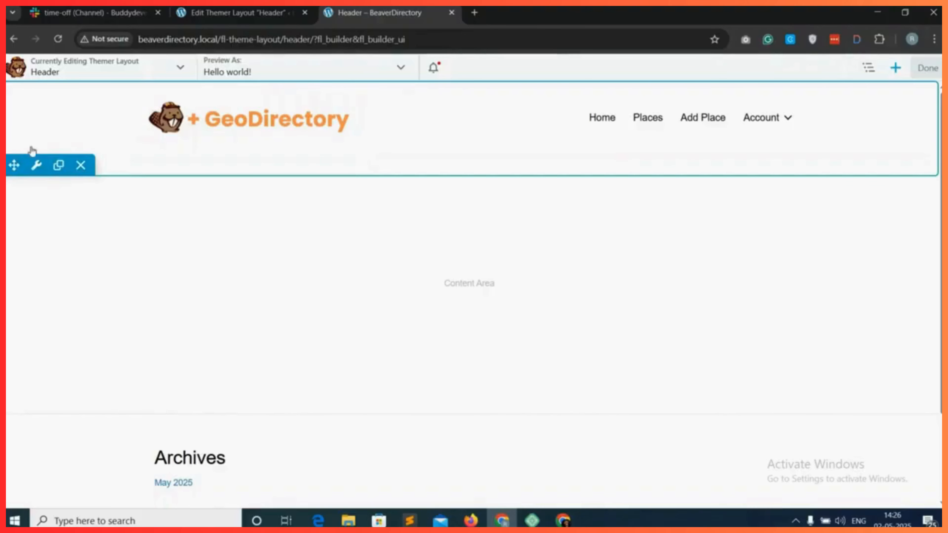
left_click(36, 165)
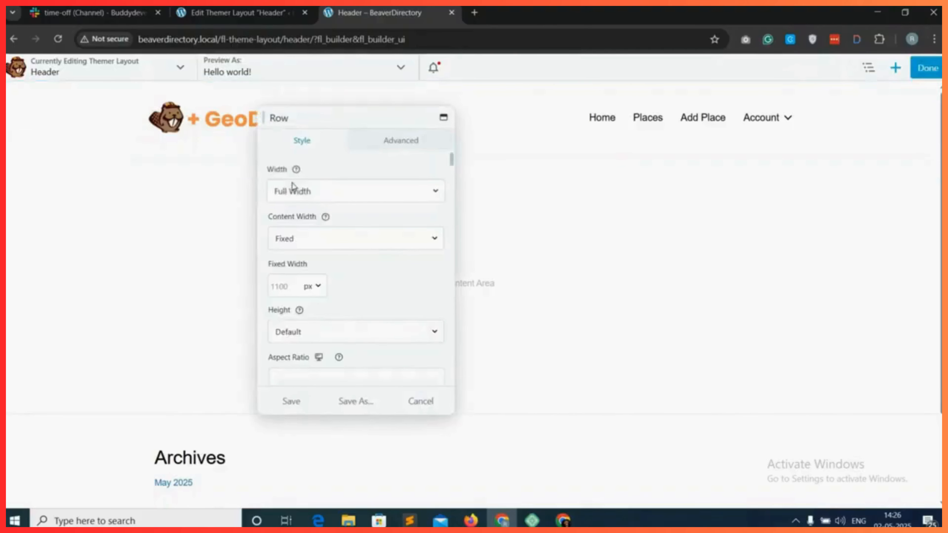
scroll(321, 239, "down", 6)
scroll(323, 242, "down", 4)
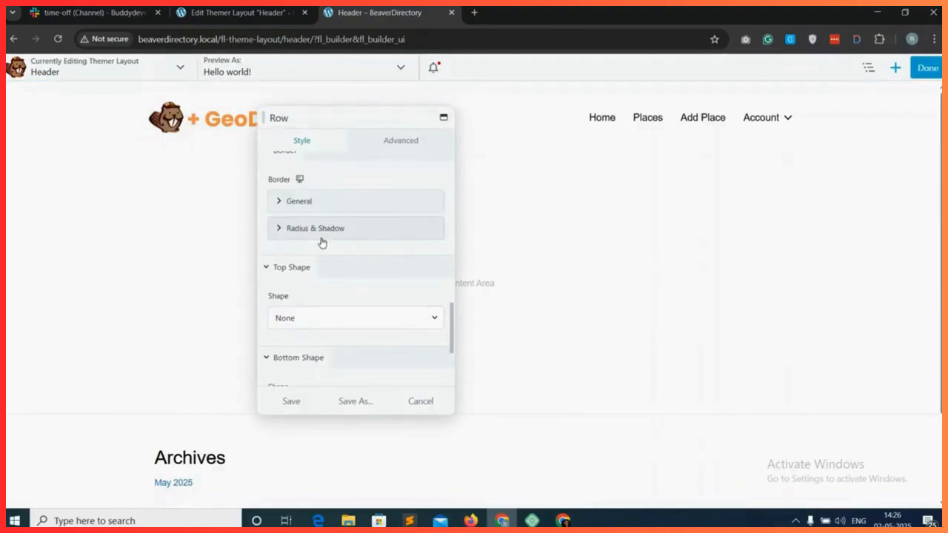
left_click(303, 205)
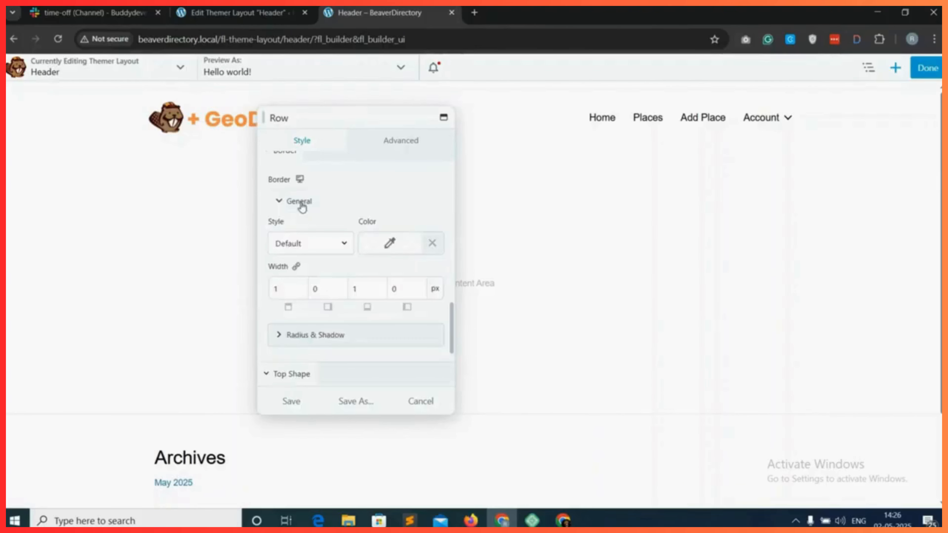
left_click(312, 247)
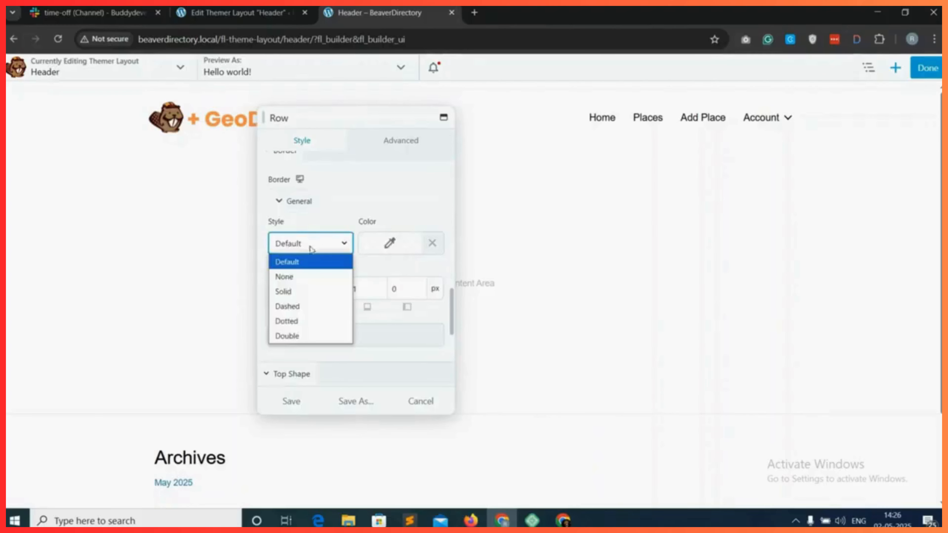
left_click(298, 286)
left_click(295, 289)
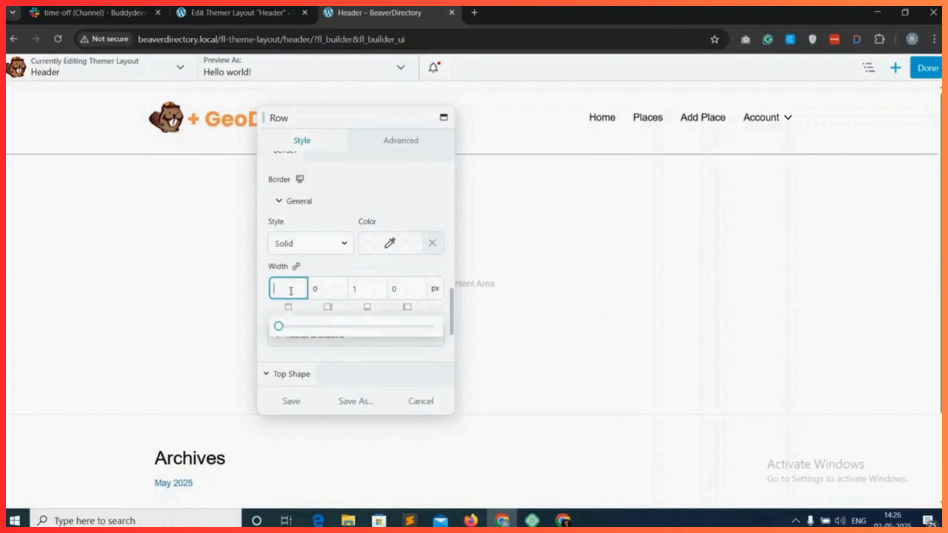
- Set the header row's border color to rgba(38,29,29,0.19) and save the row settings
left_click(389, 243)
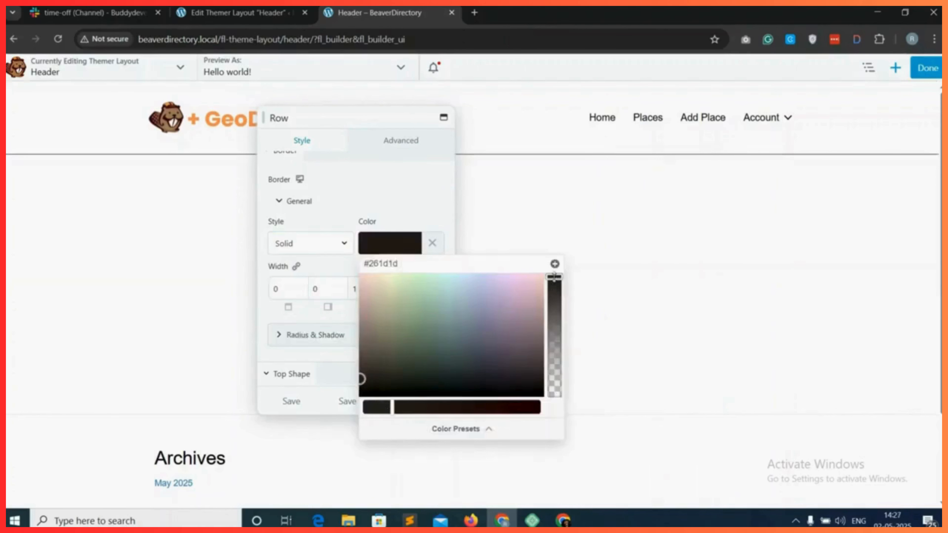
left_click_drag(555, 276, 553, 372)
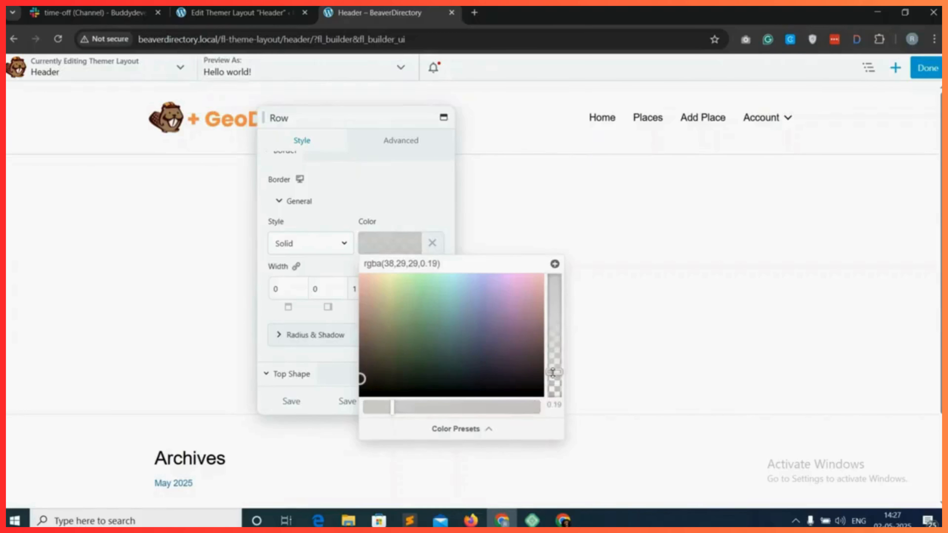
left_click(293, 402)
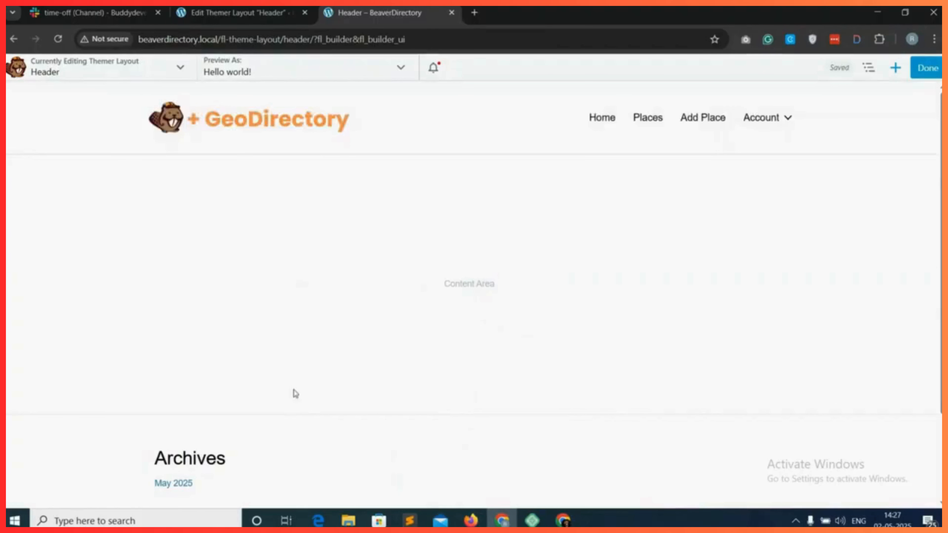
- Publish the header and check its border and the Account dropdown's hover colors on the page
left_click(928, 67)
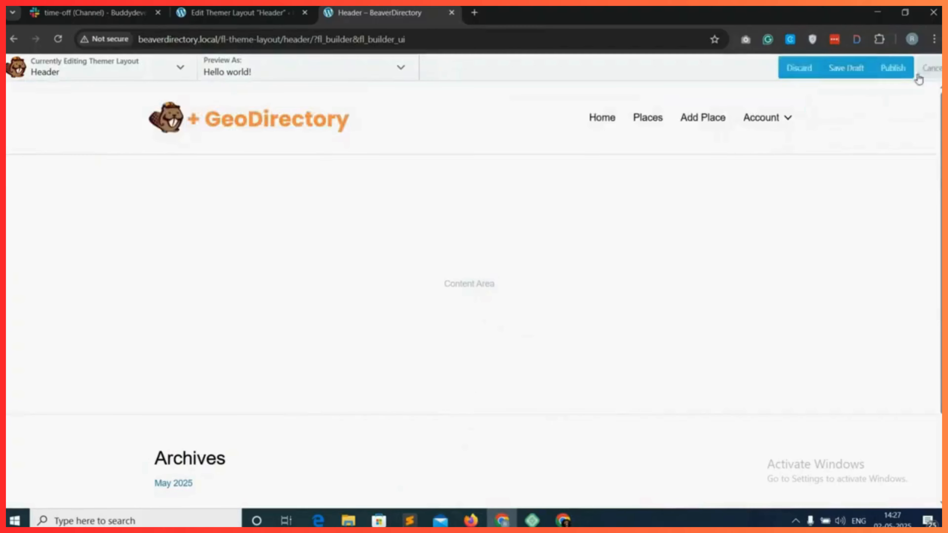
left_click(881, 68)
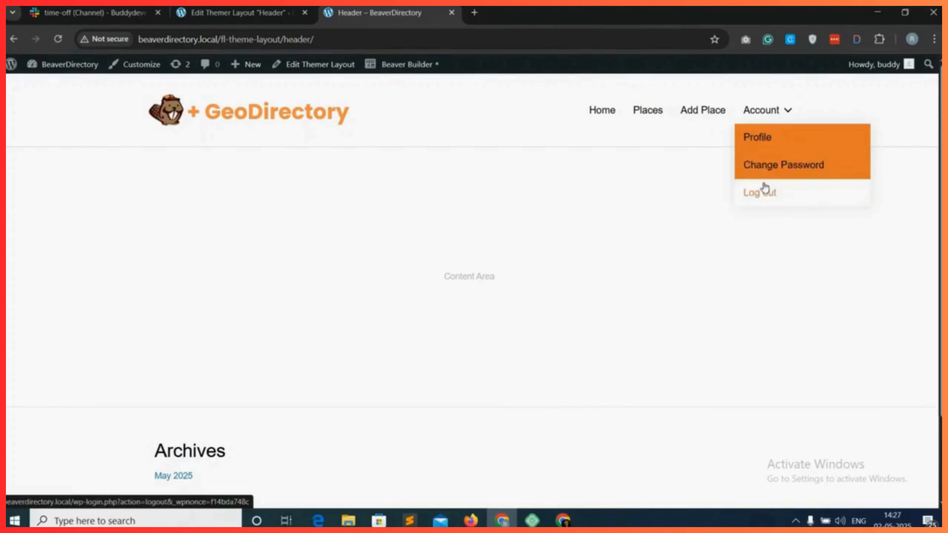
scroll(463, 209, "down", 3)
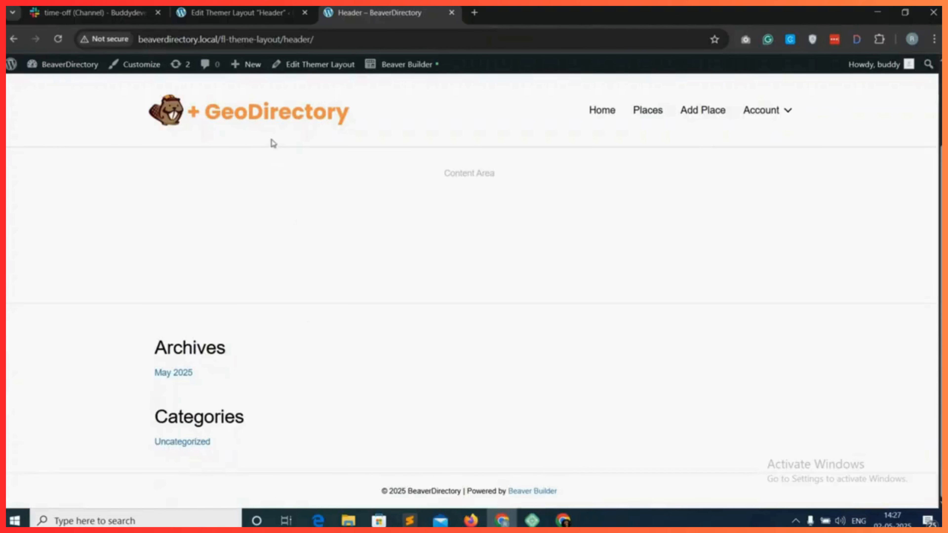
- Add a new Themer layout titled Footer with the layout type Footer
left_click(257, 14)
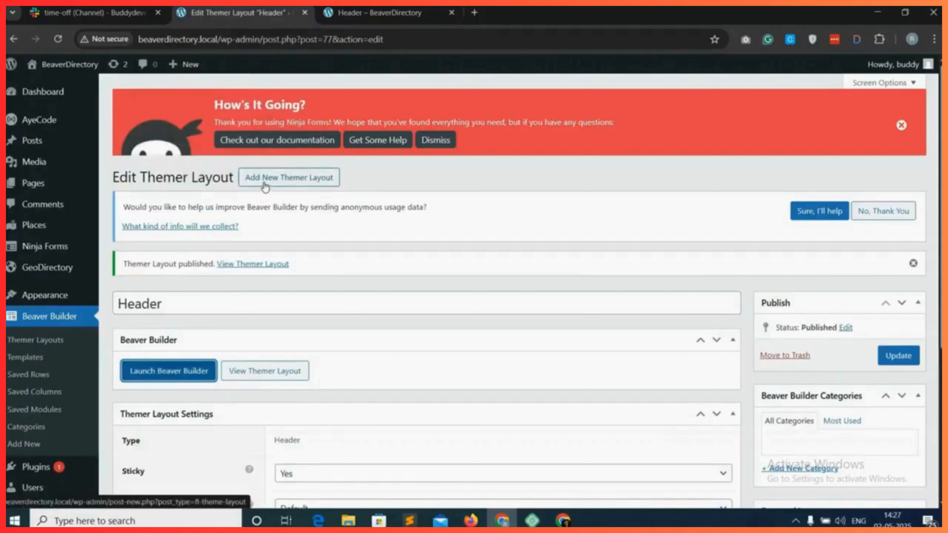
left_click(309, 184)
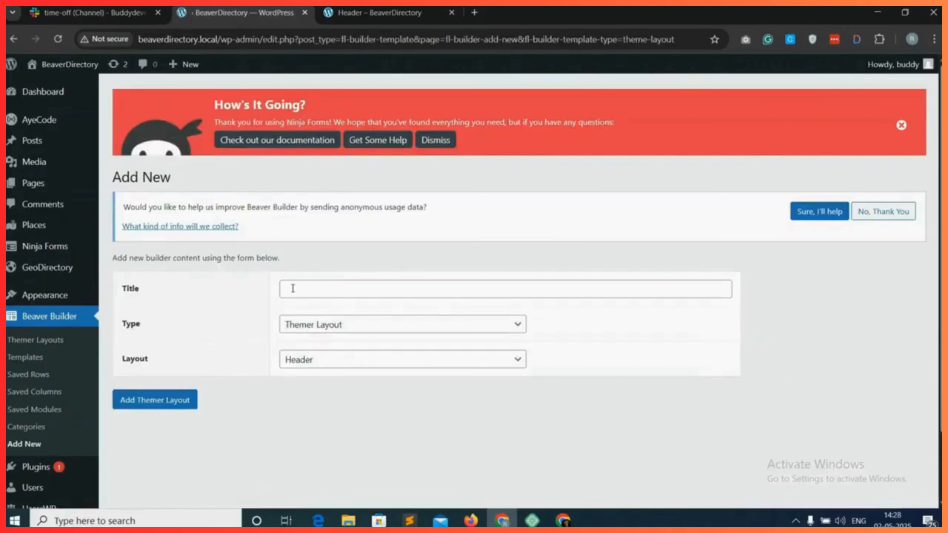
left_click(297, 288)
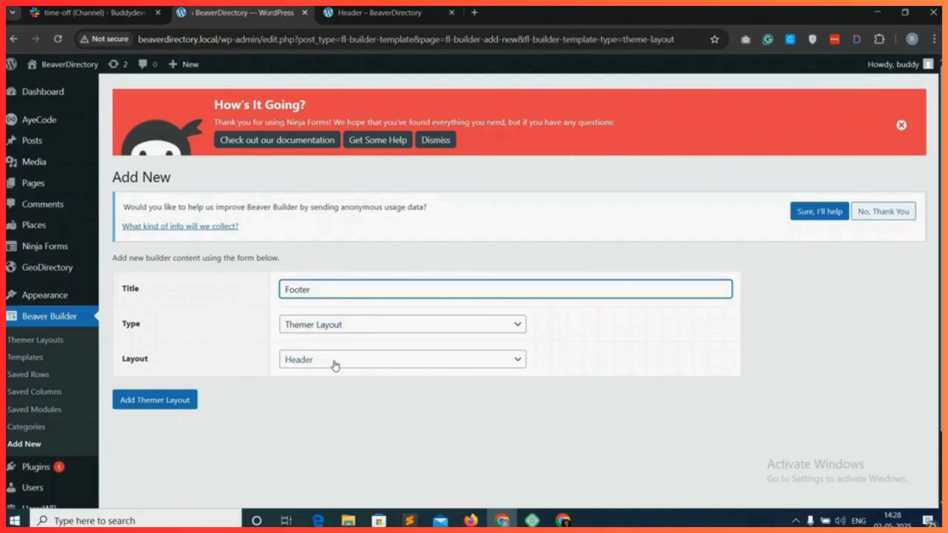
left_click(322, 361)
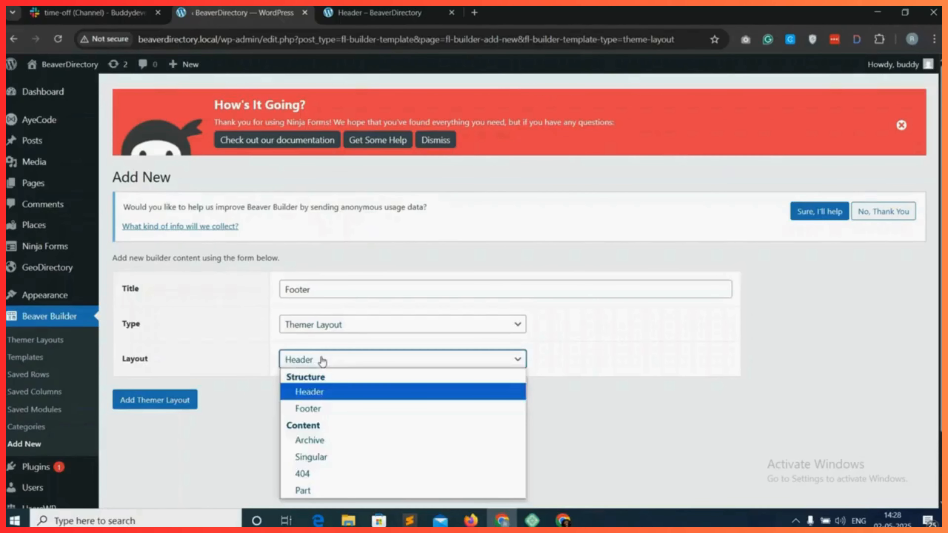
left_click(319, 407)
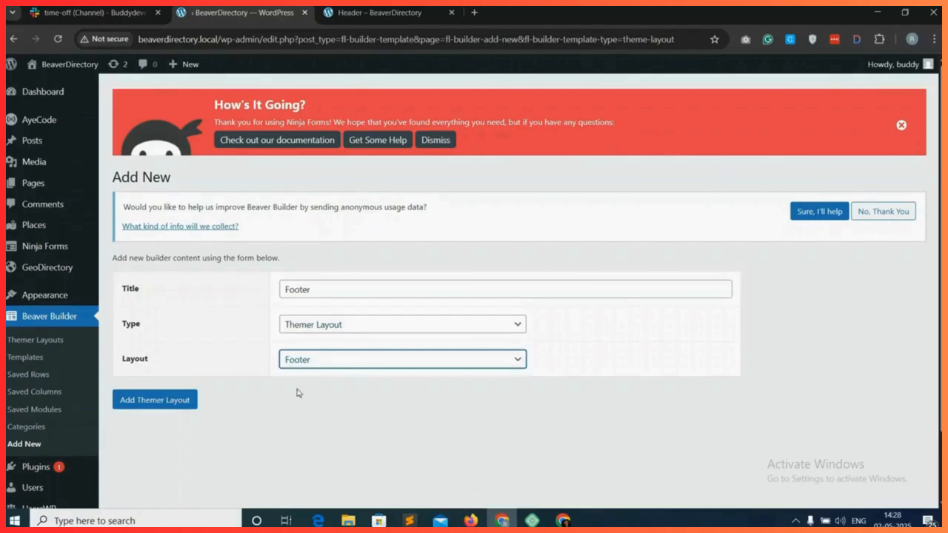
left_click(154, 407)
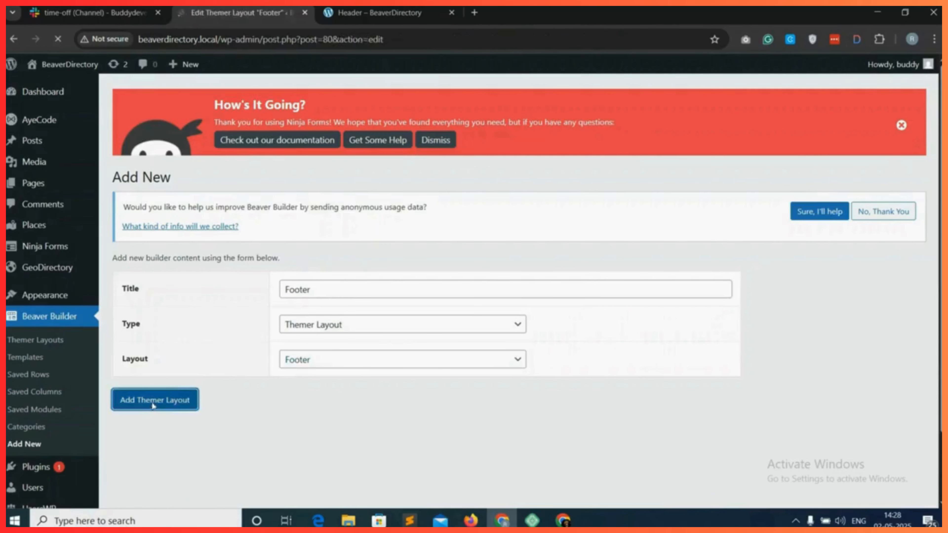
- Set the Footer layout's location to Entire Site and publish it
scroll(338, 367, "down", 3)
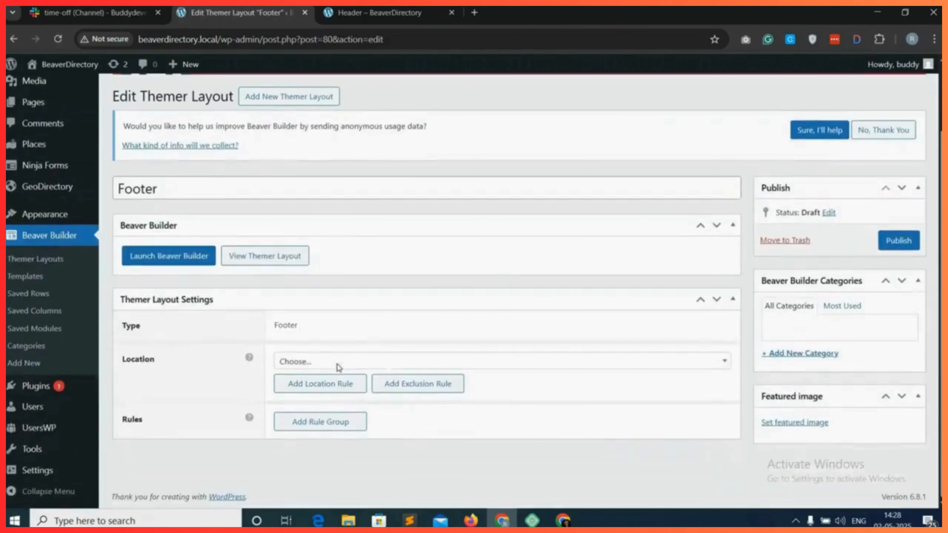
left_click(349, 361)
left_click(334, 278)
left_click(901, 243)
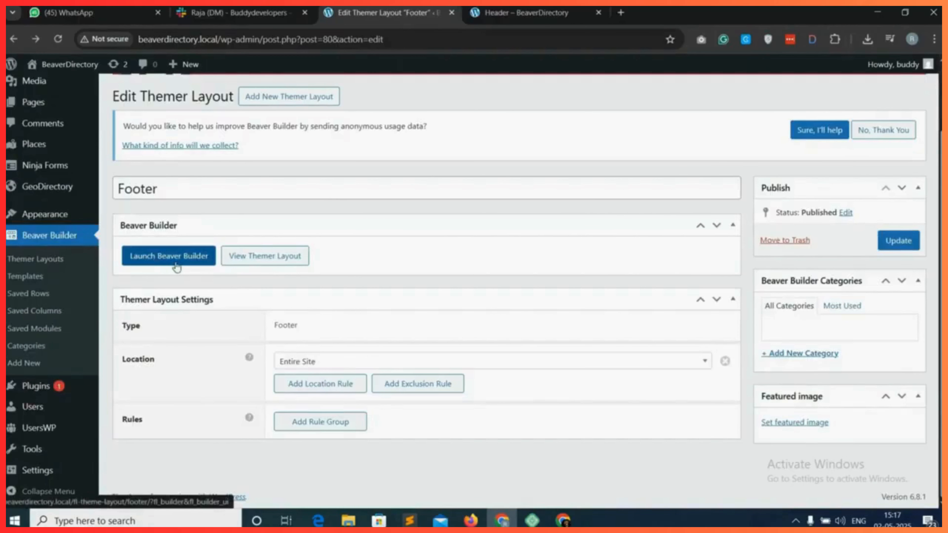
- Launch Beaver Builder for the Footer layout and review the main footer row's advanced settings, including margins and padding
left_click(184, 266)
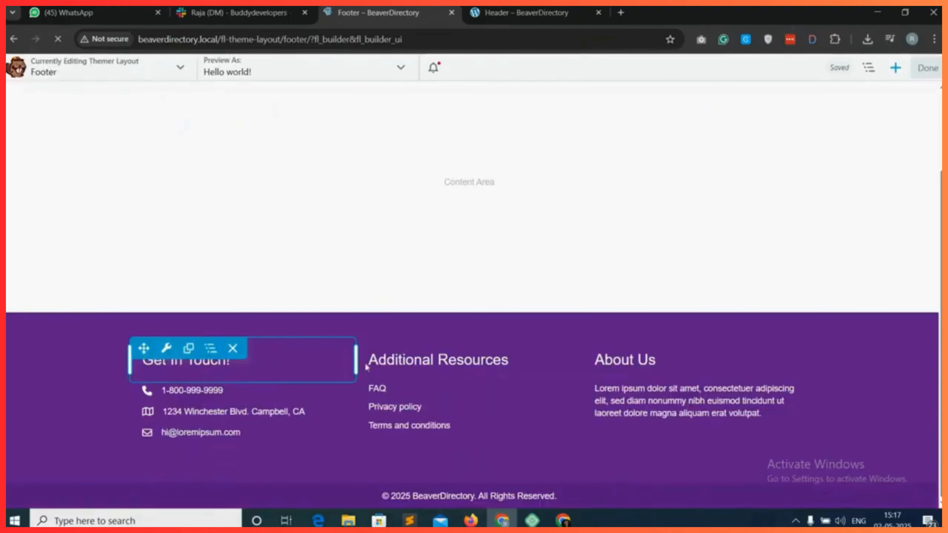
left_click(36, 301)
left_click(401, 141)
scroll(337, 291, "down", 8)
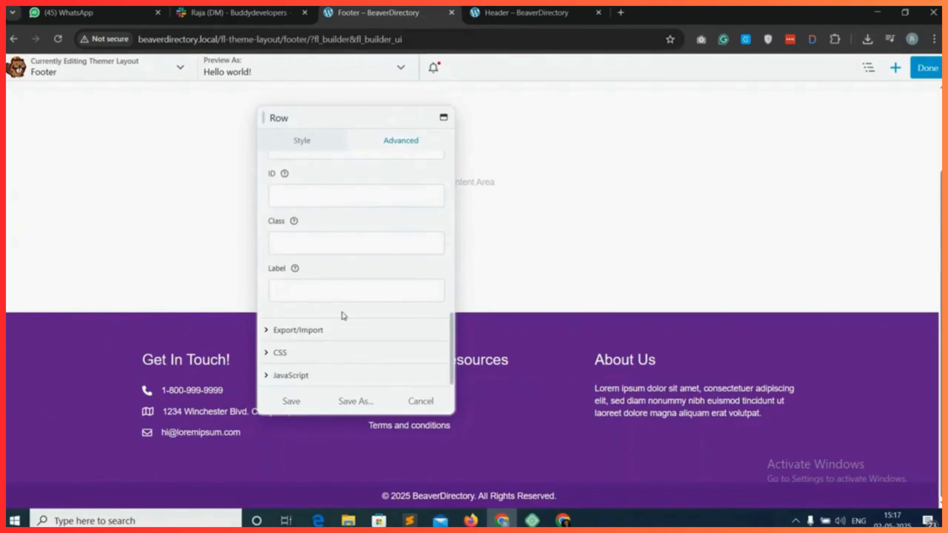
scroll(344, 314, "up", 8)
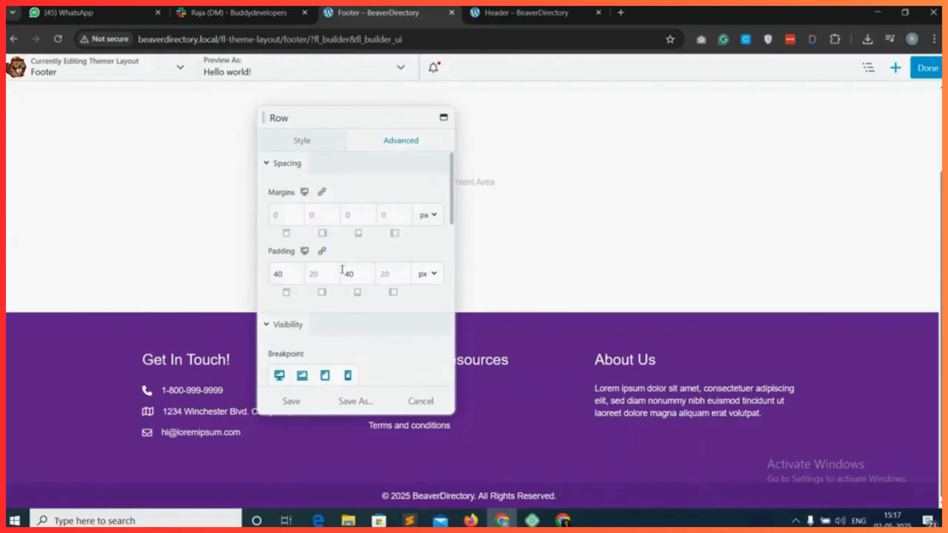
- Review the main footer row's text and background color settings and save the row settings
left_click(312, 141)
scroll(343, 299, "down", 6)
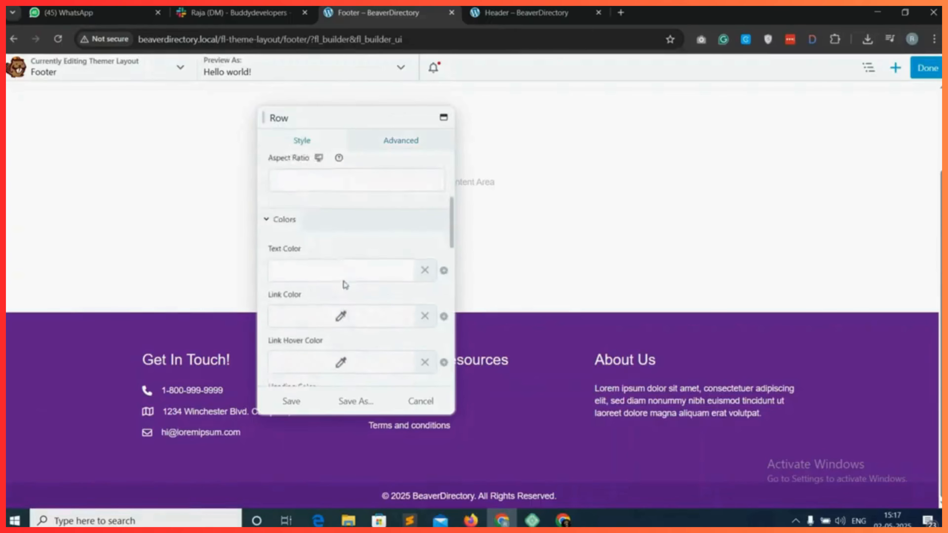
scroll(343, 309, "down", 5)
left_click(343, 311)
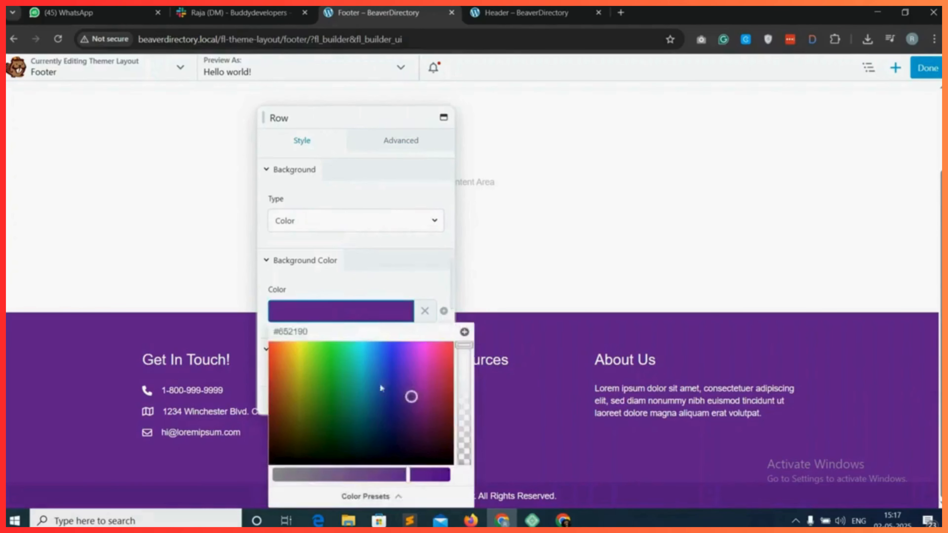
left_click(378, 311)
left_click(291, 405)
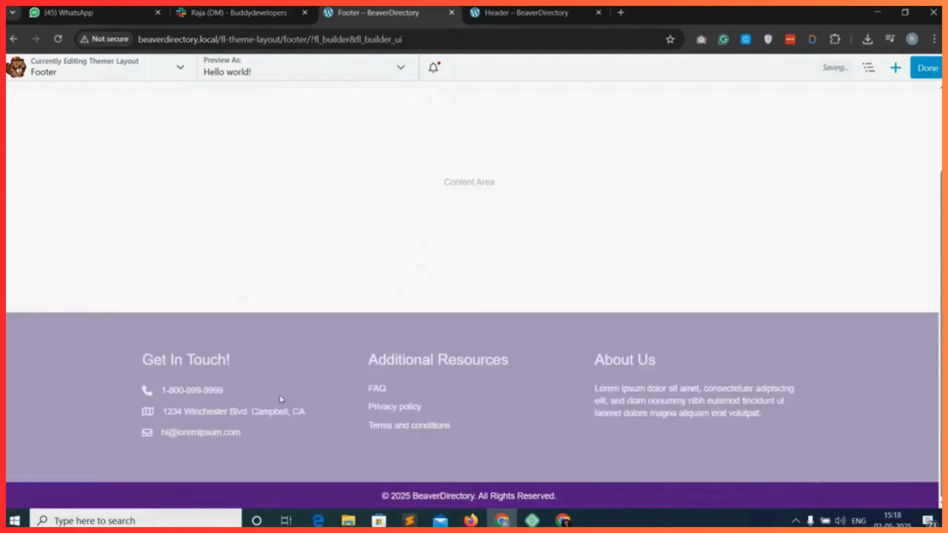
- Duplicate the Get In Touch! column of the footer from the layout outline
left_click(869, 70)
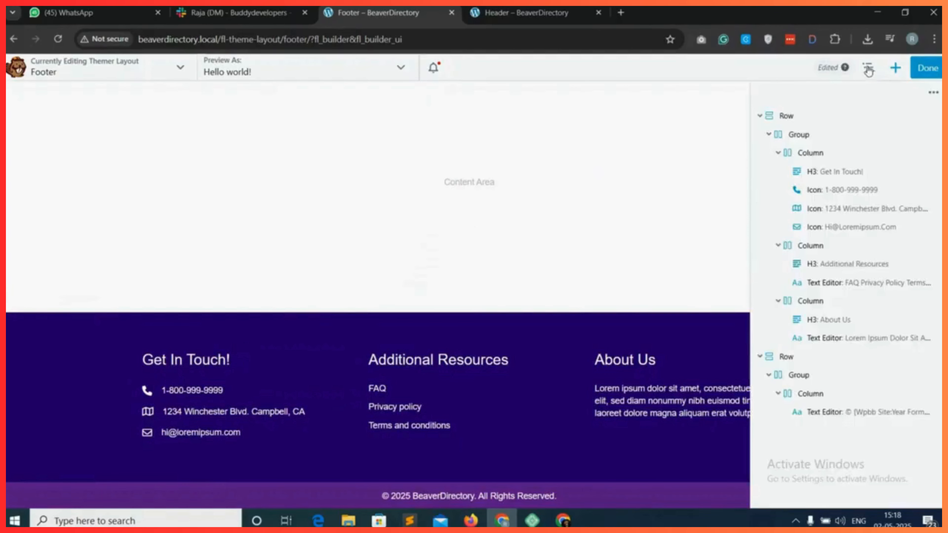
right_click(830, 160)
left_click(884, 186)
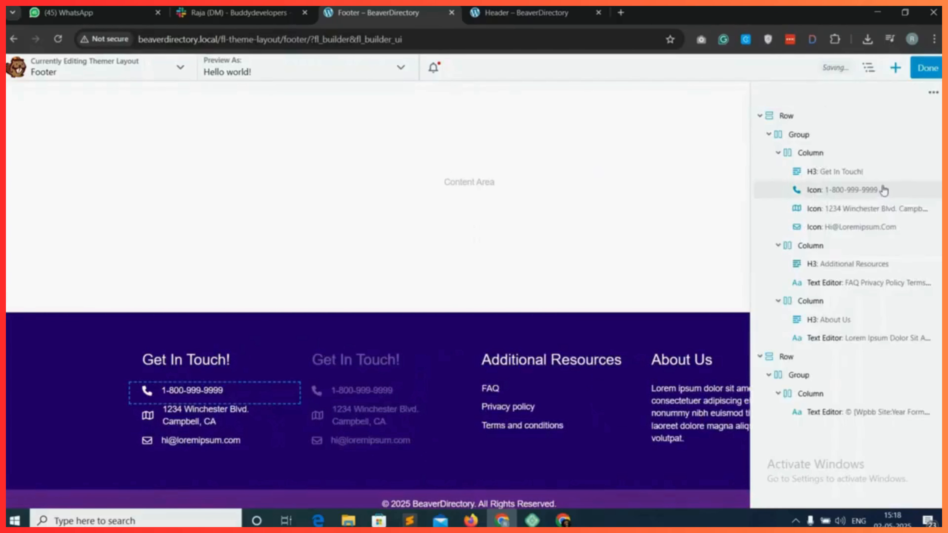
- Delete the heading and the phone, address and email icon modules from the first Get In Touch! column
mouse_move(212, 357)
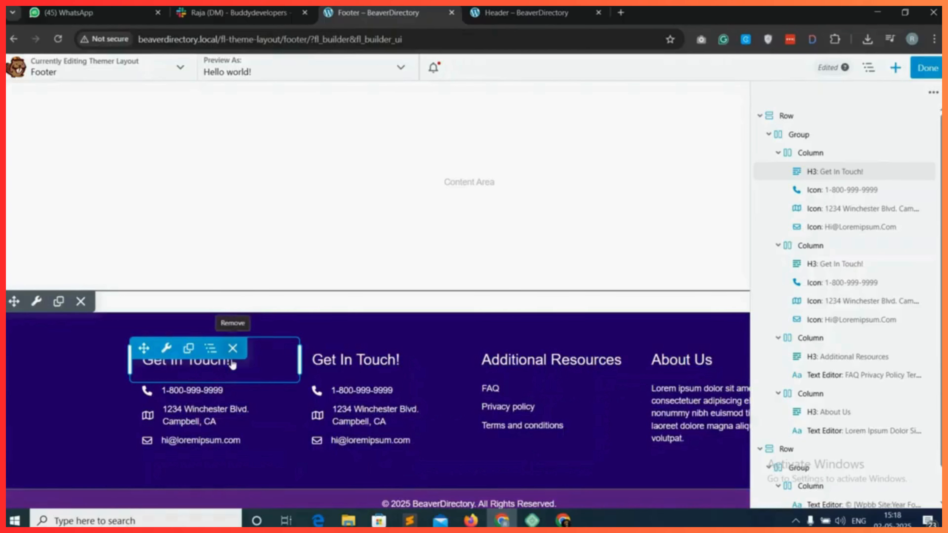
left_click(233, 349)
right_click(829, 159)
left_click(866, 186)
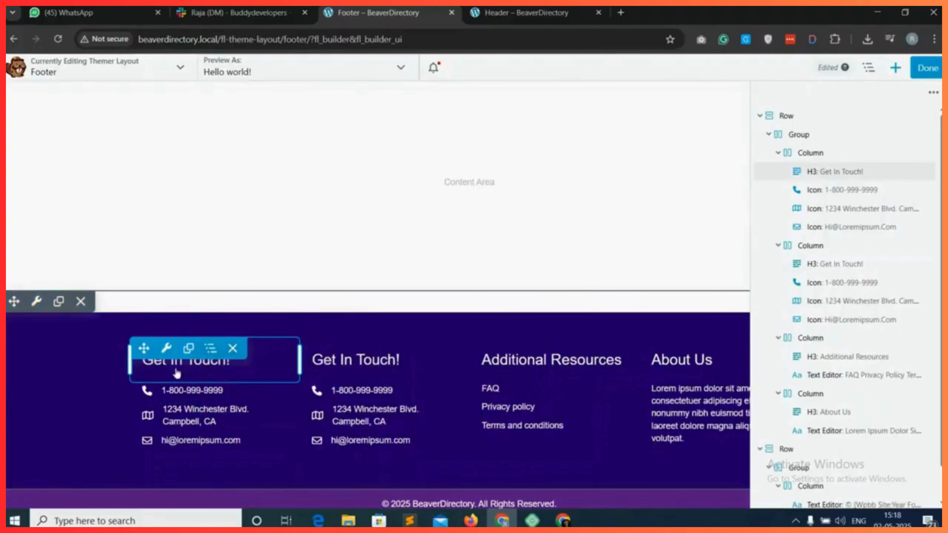
left_click(232, 351)
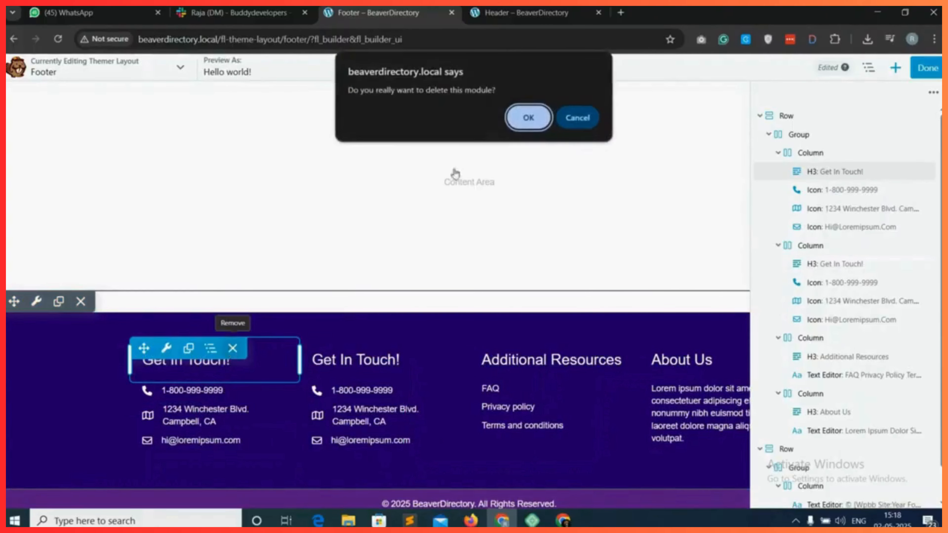
left_click(527, 118)
left_click(233, 348)
left_click(528, 118)
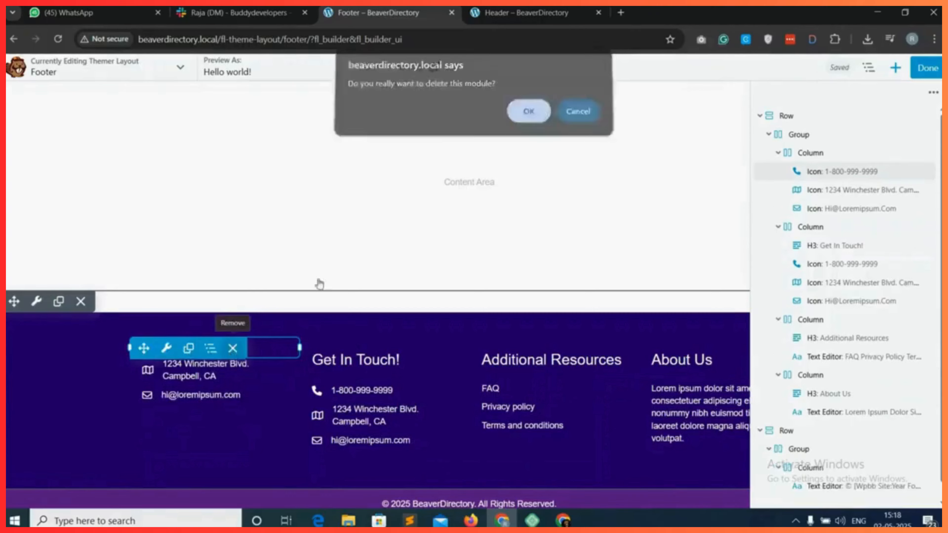
left_click(233, 348)
left_click(528, 118)
left_click(233, 350)
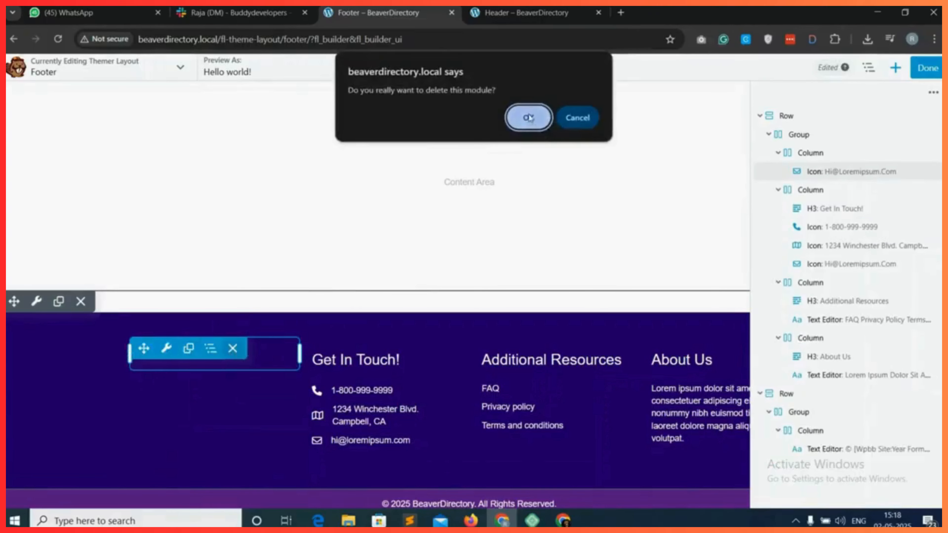
left_click(528, 118)
- Add a Photo module to the emptied first footer column
left_click(895, 67)
left_click_drag(799, 258, 180, 371)
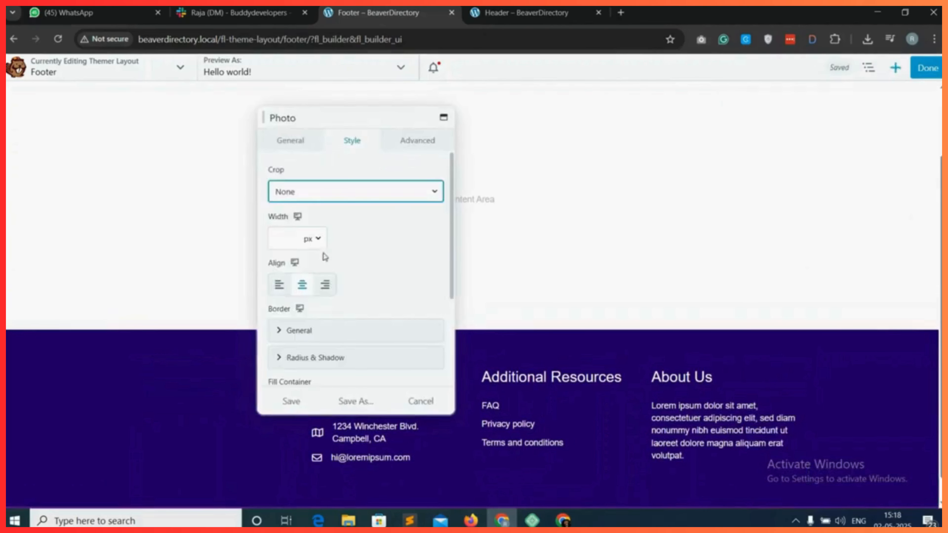
scroll(336, 262, "down", 3)
scroll(329, 284, "up", 3)
- Set the module's photo to beaver-GeoDirectoryf.png from the media library
left_click(299, 142)
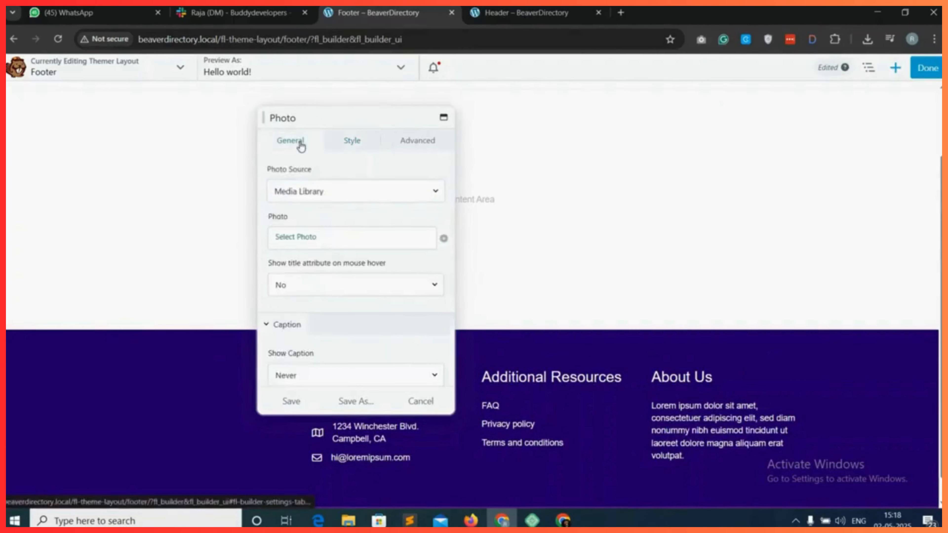
left_click(324, 237)
left_click(75, 221)
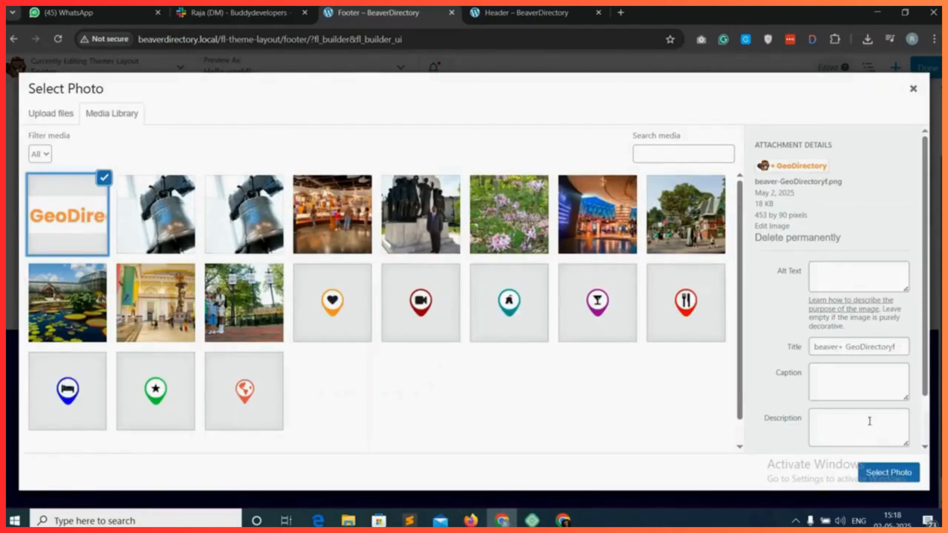
left_click(889, 473)
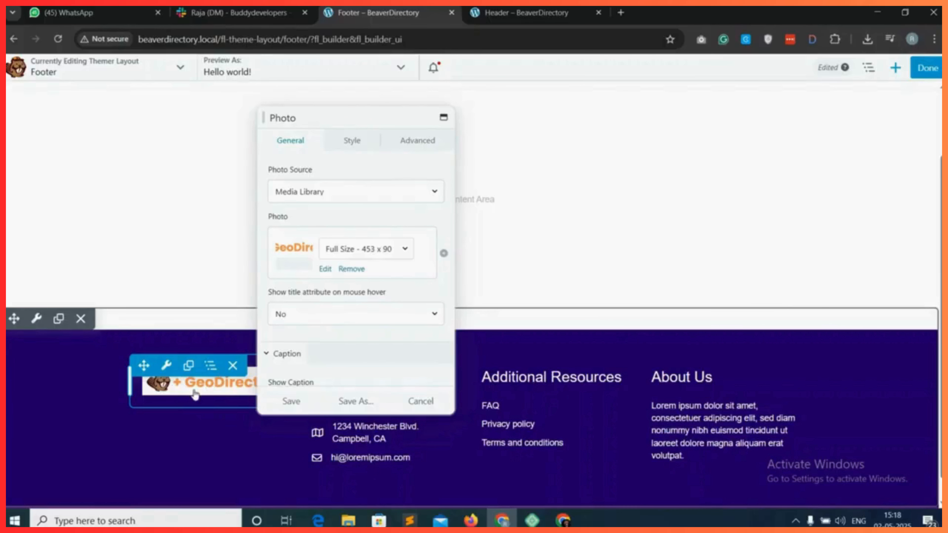
- Search the web for "bg remover" in a new browser tab and open remove.bg
left_click(629, 13)
type("bg")
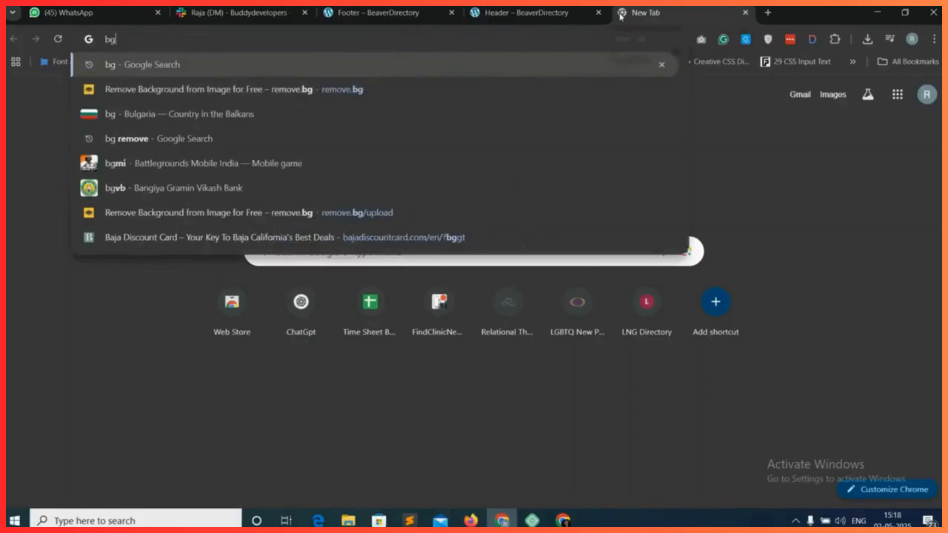
type(" remover")
key("Return")
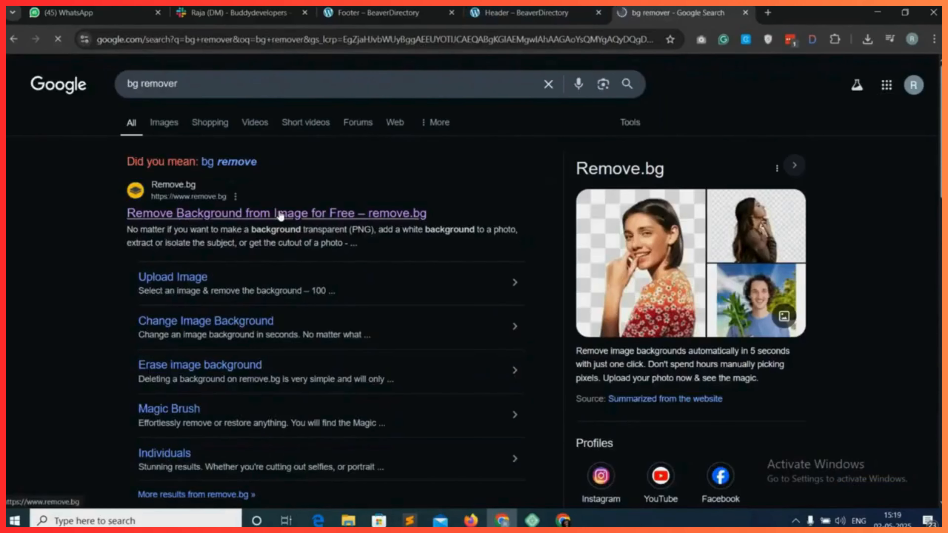
left_click(281, 214)
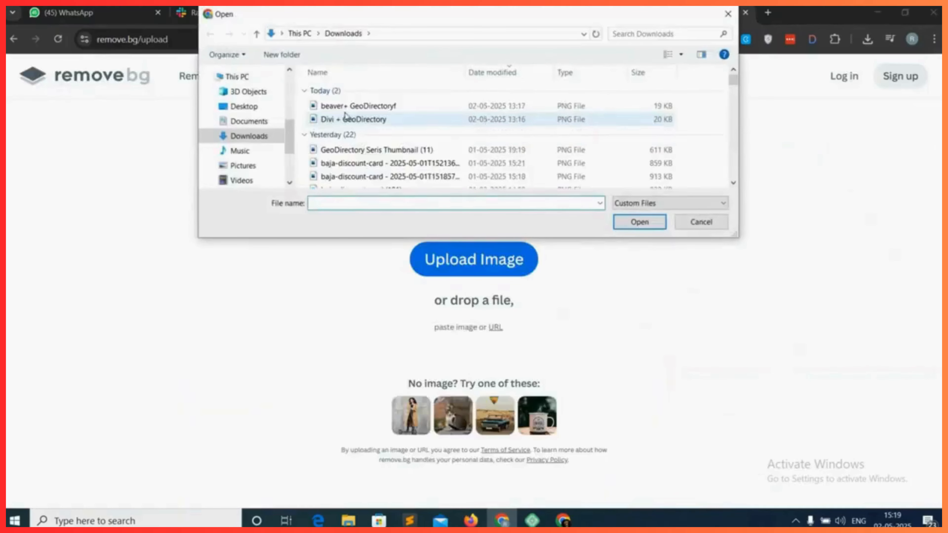
- Upload the beaver+ GeoDirectoryf image to remove.bg and download the free 453 x 90 preview without background
left_click(368, 108)
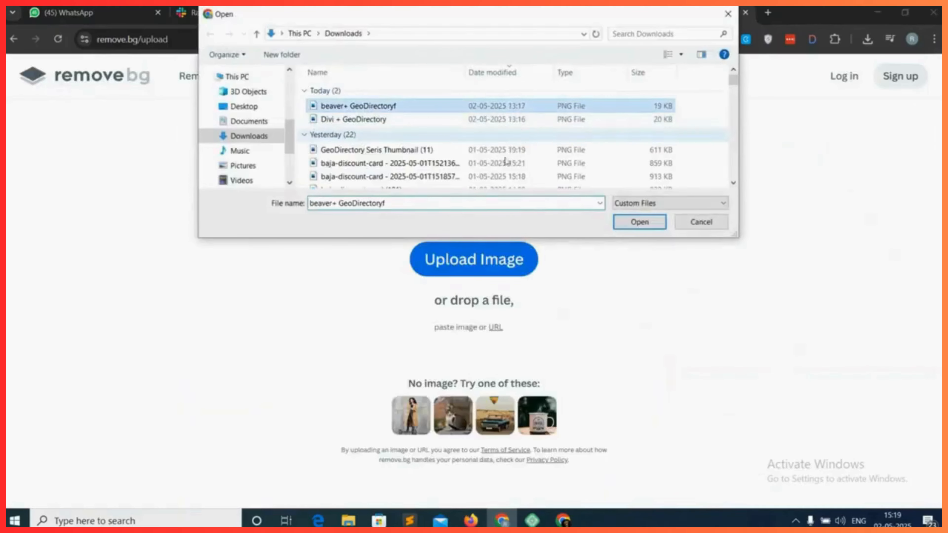
left_click(645, 223)
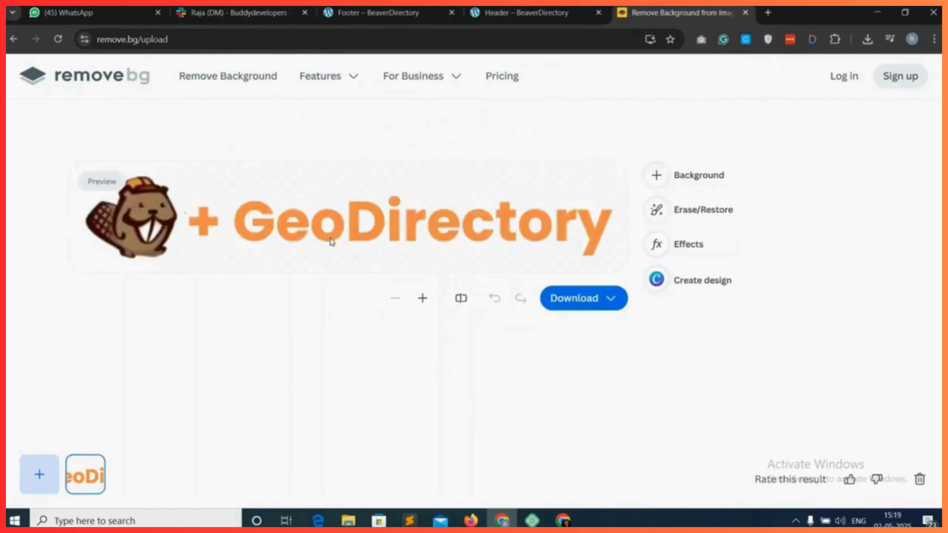
left_click(611, 306)
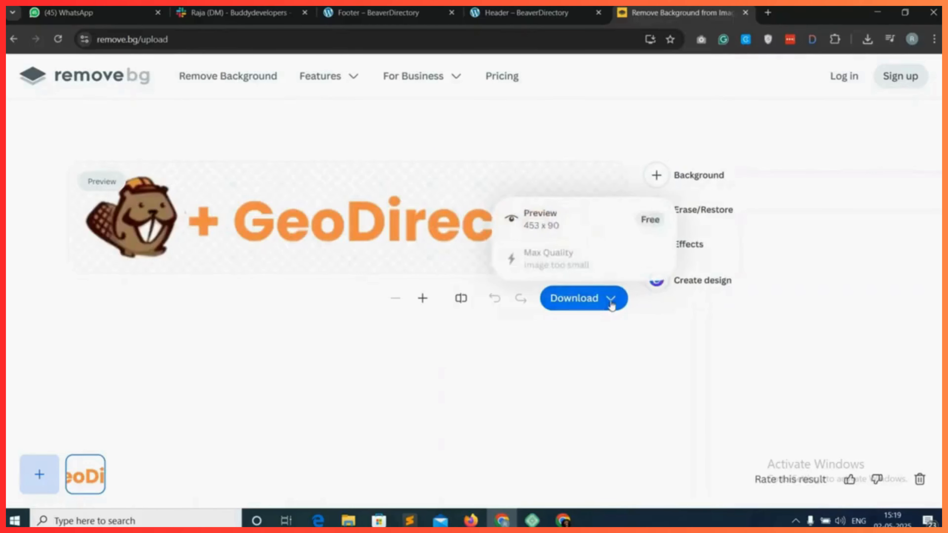
left_click(579, 226)
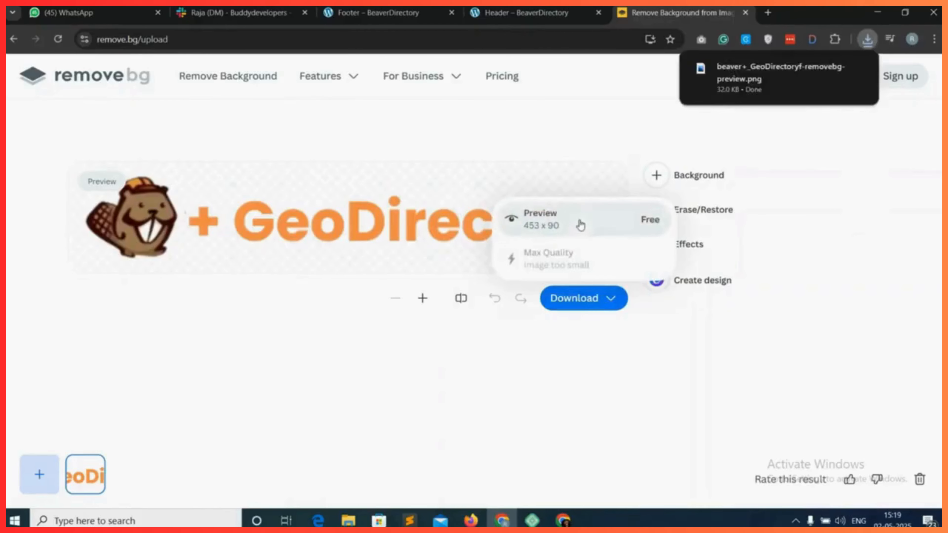
- Return to the Footer layout and replace the module's photo with the downloaded beaver+_GeoDirectoryf-removebg-preview.png
left_click(404, 9)
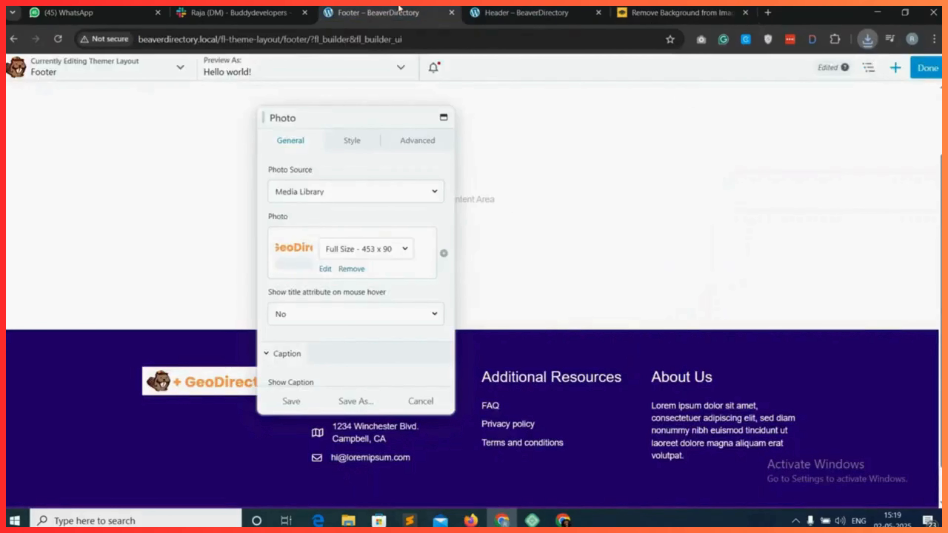
left_click(352, 269)
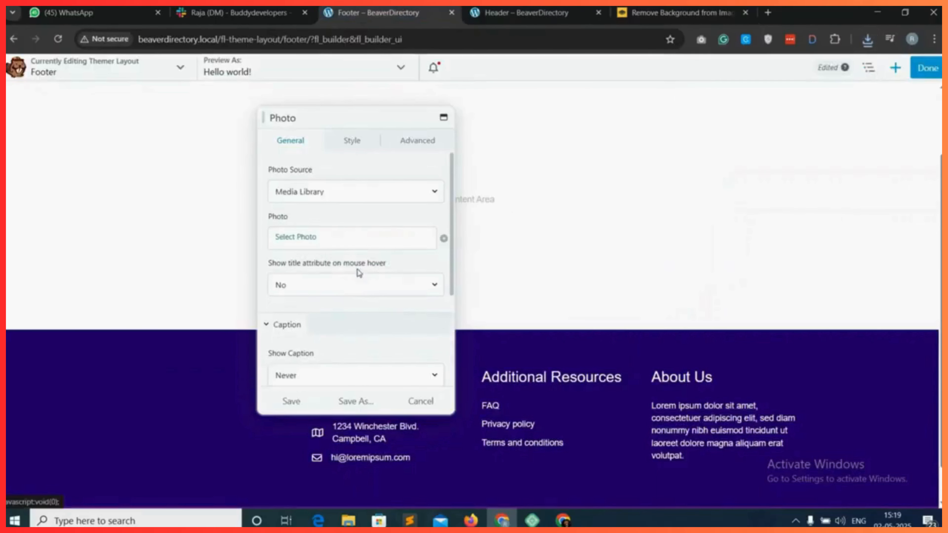
left_click(312, 243)
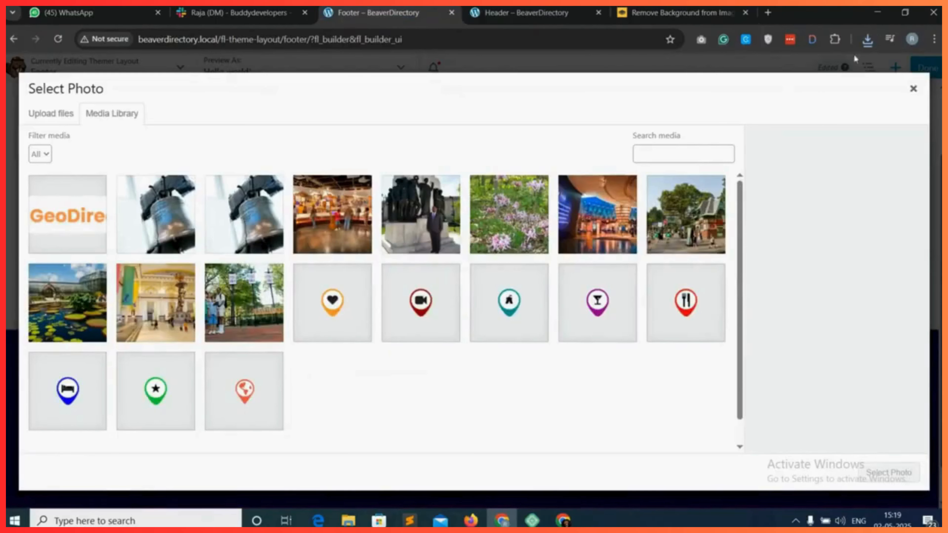
left_click(868, 38)
left_click_drag(769, 99, 367, 224)
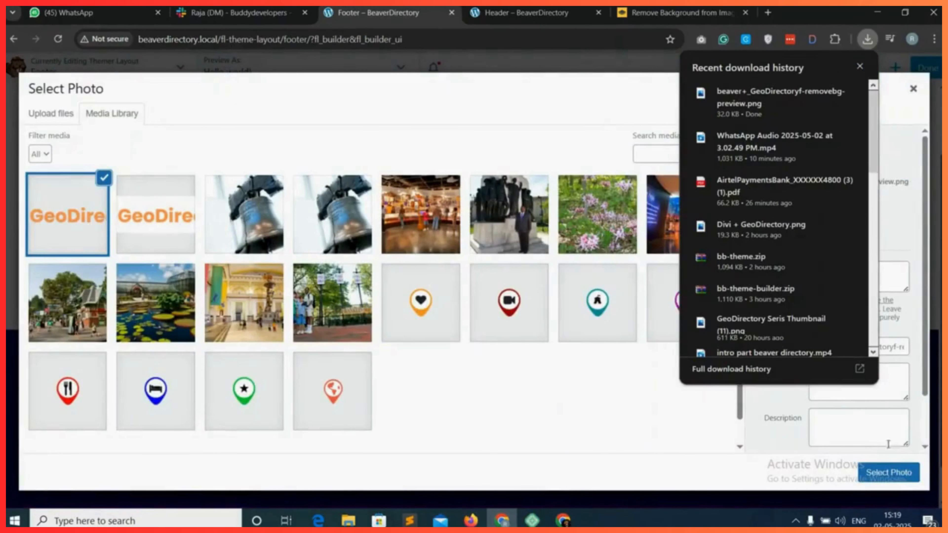
left_click(888, 473)
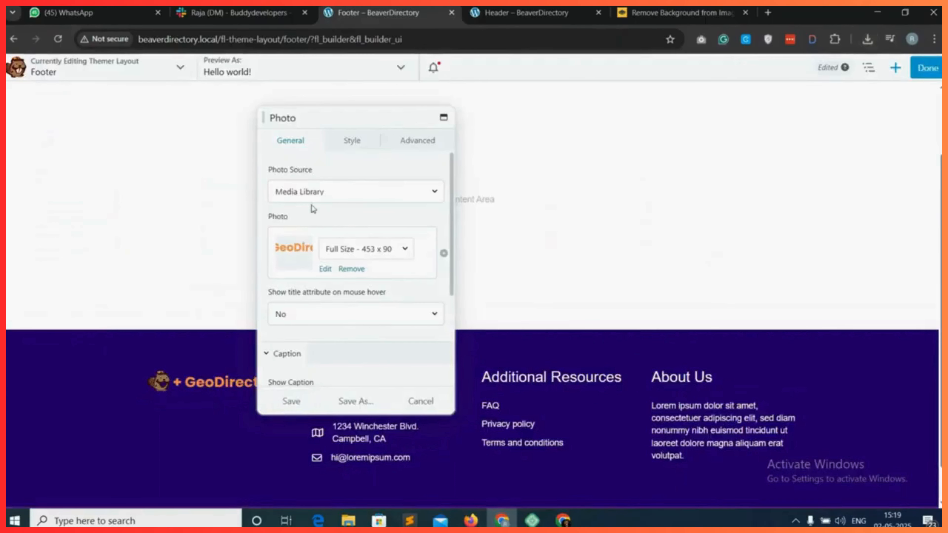
- Align the footer logo photo left and save the Photo module
left_click(349, 145)
scroll(281, 259, "down", 1)
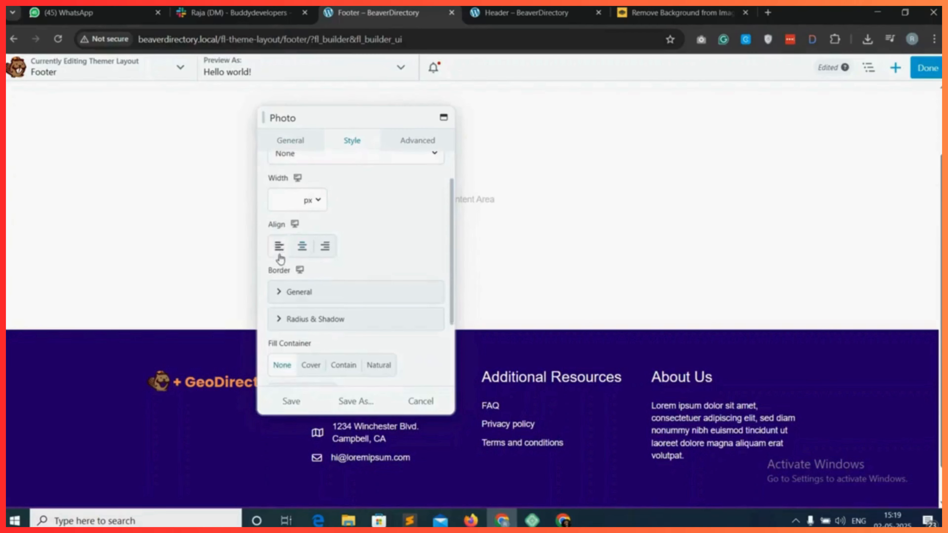
left_click(279, 253)
scroll(344, 306, "down", 2)
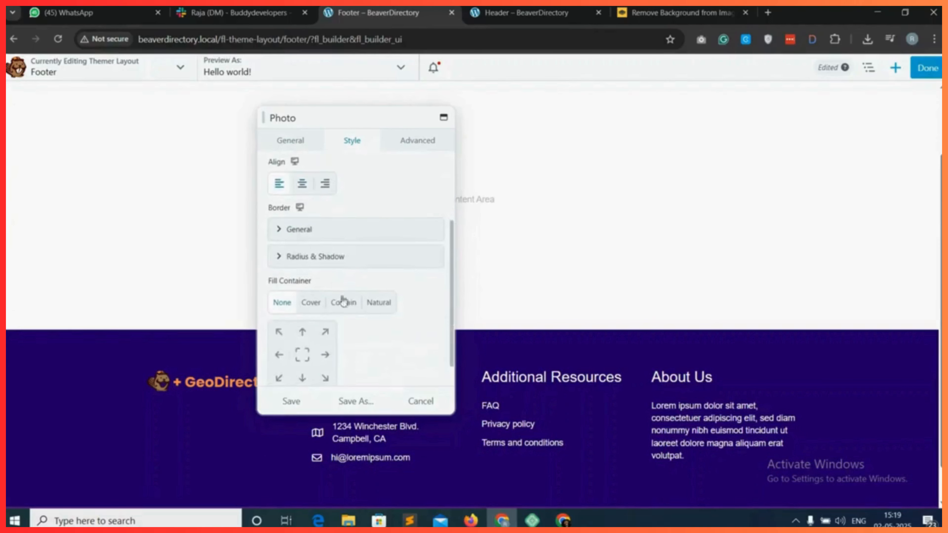
scroll(347, 341, "up", 3)
left_click(290, 141)
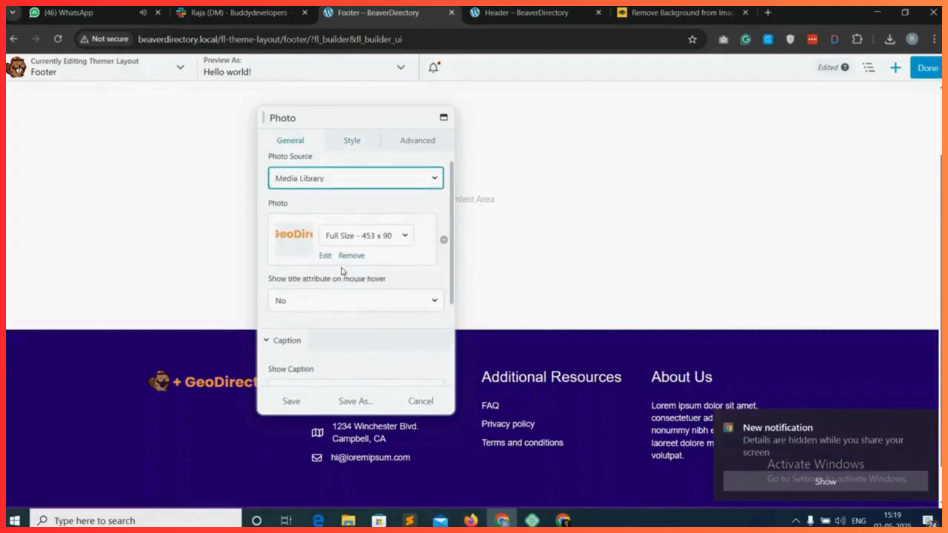
scroll(343, 278, "up", 1)
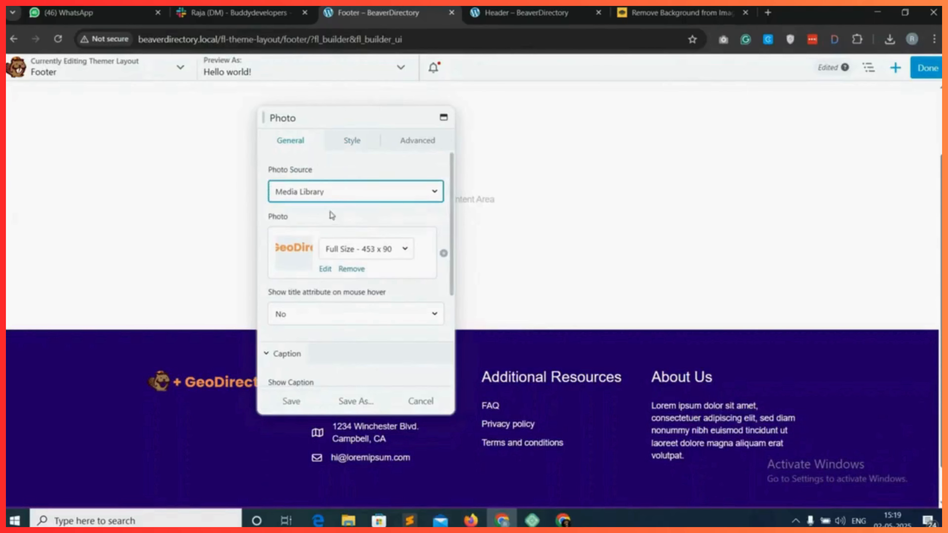
left_click(290, 402)
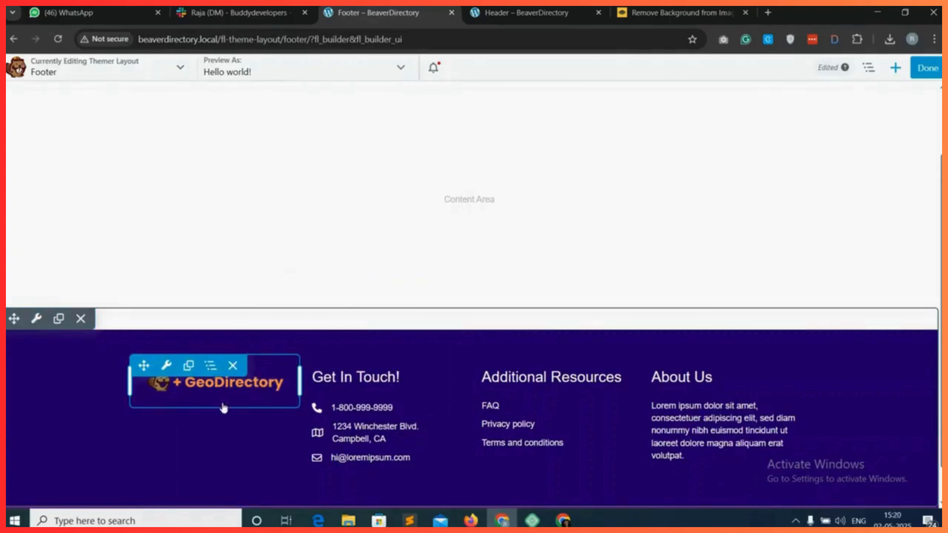
- Add a Text Editor module below the footer logo with Lorem Ipsum placeholder text, ending at "since the 1500s, when"
left_click(895, 71)
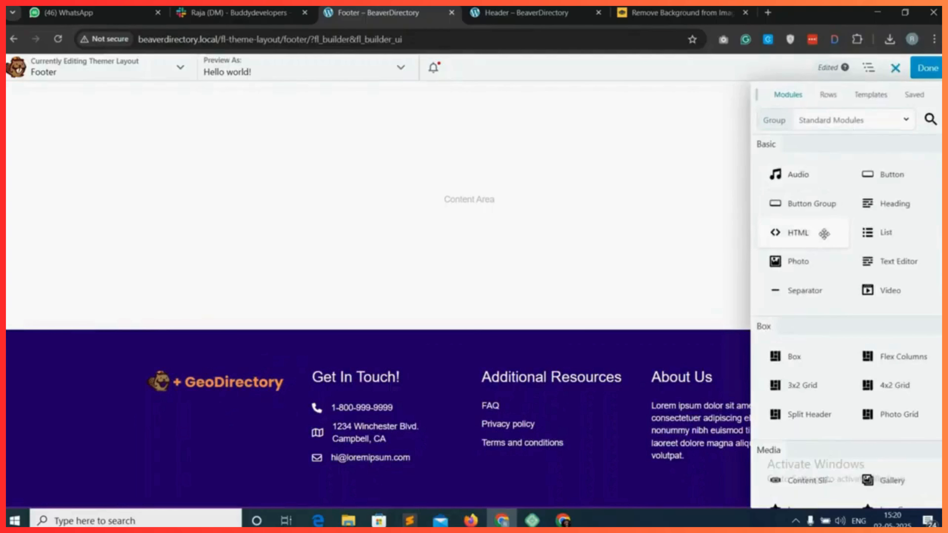
left_click_drag(907, 263, 207, 427)
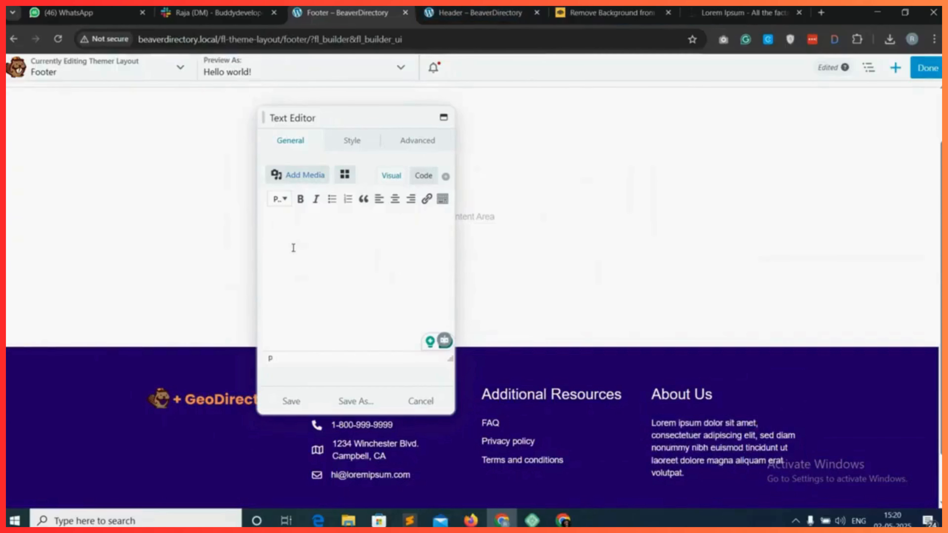
type("Lorem Ipsum is simply dummy text of the printing and typesetting industry. Lorem Ipsum has been the industry’s standard dummy text ever since the 1500s, when")
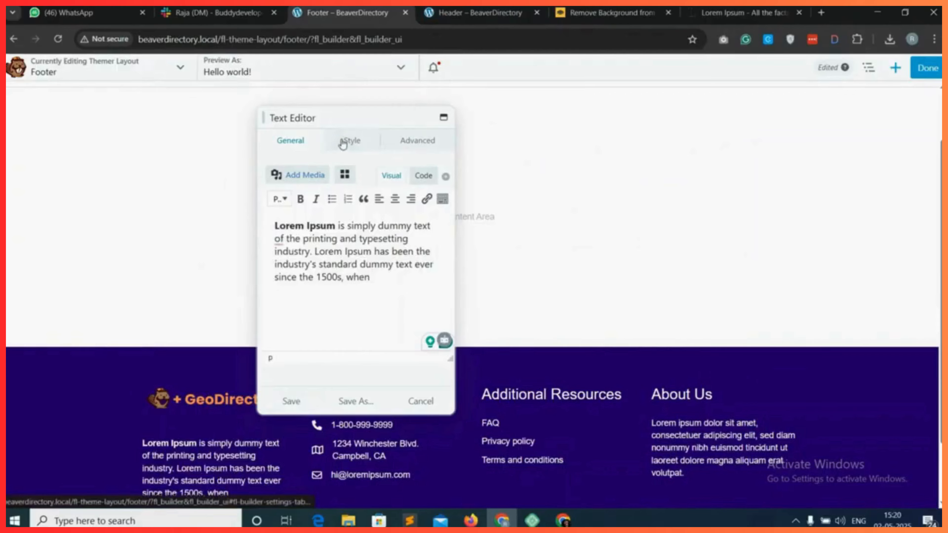
- Set the letter spacing of the footer's Lorem Ipsum text to 0 px in its typography style settings
left_click(349, 143)
scroll(317, 296, "down", 1)
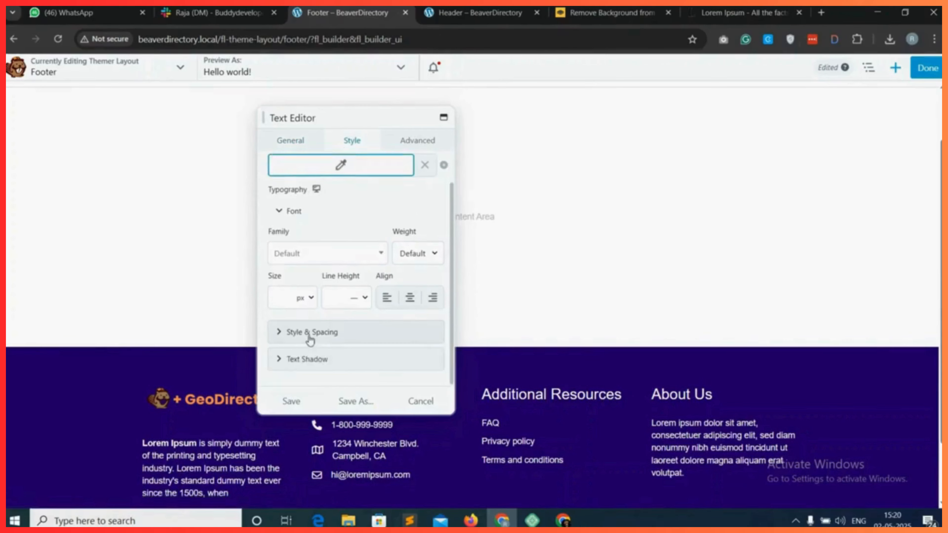
left_click(324, 334)
scroll(323, 338, "down", 3)
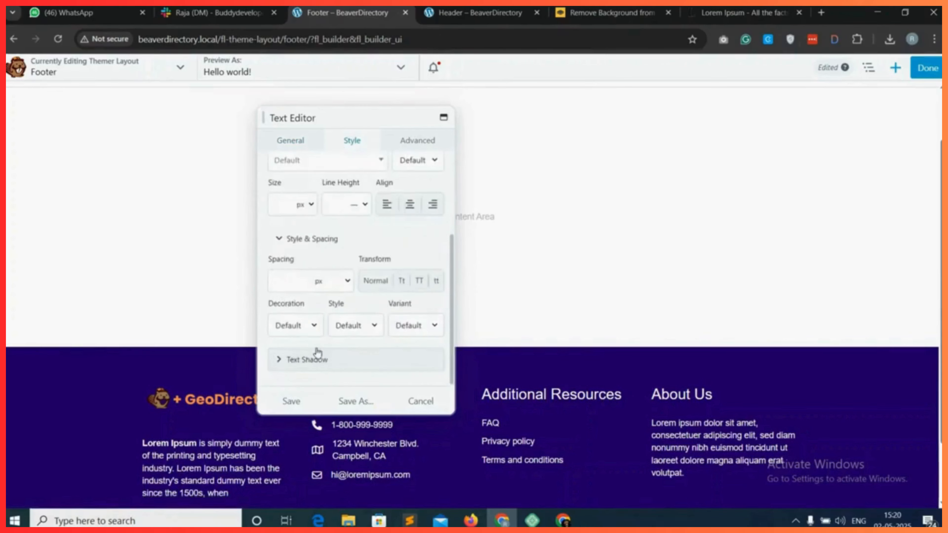
left_click(286, 284)
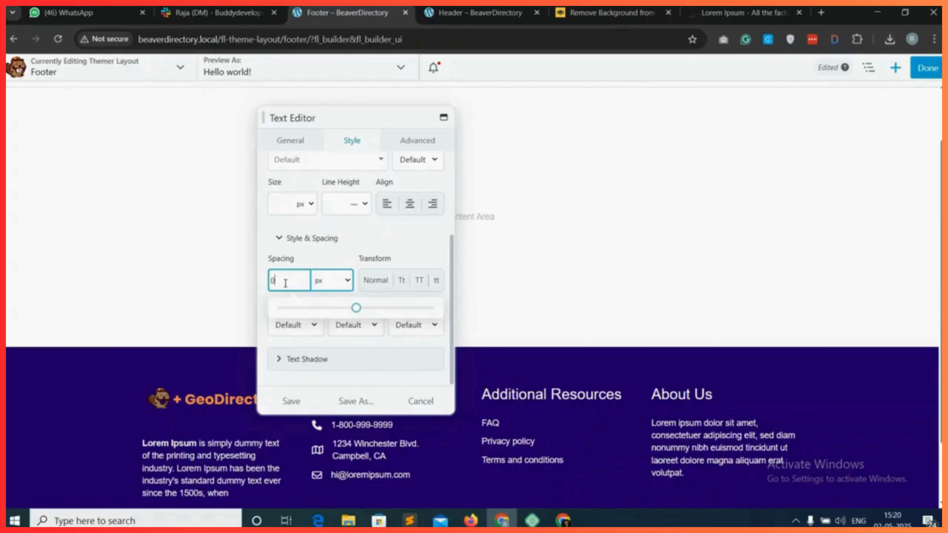
- Set the Lorem Ipsum Text Editor module's top margin to 0 px and save the module
left_click(417, 140)
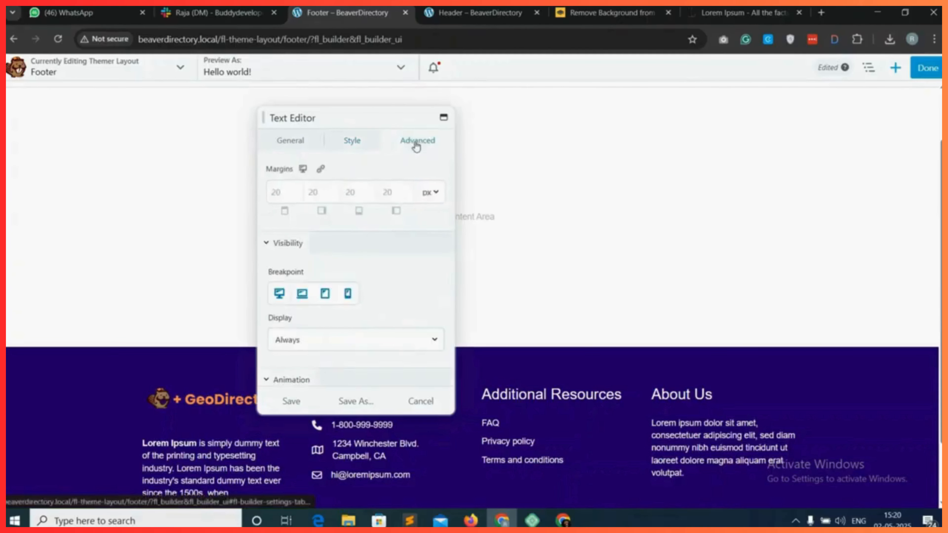
left_click(282, 194)
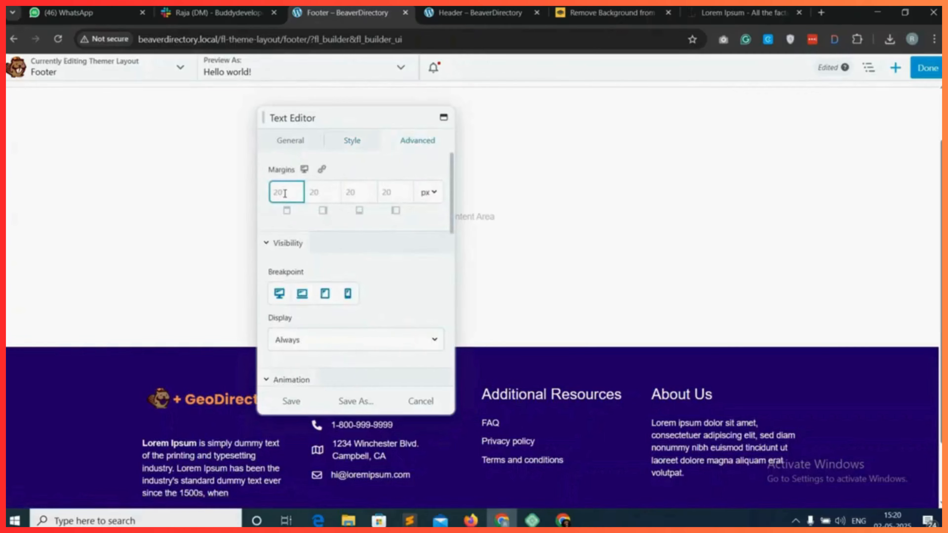
type("0")
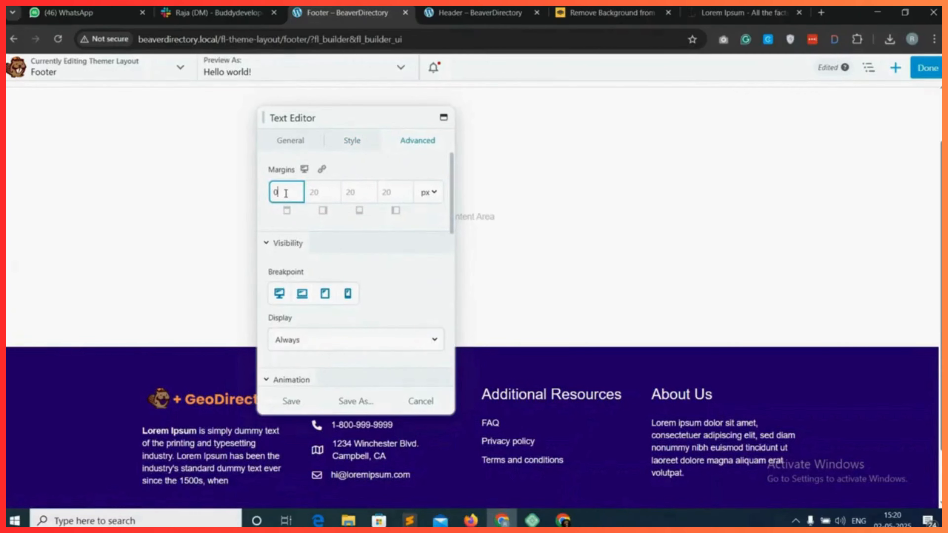
left_click(292, 402)
- Change the footer copyright row's background color to #16004f and publish the Footer layout
scroll(296, 498, "down", 2)
mouse_move(157, 481)
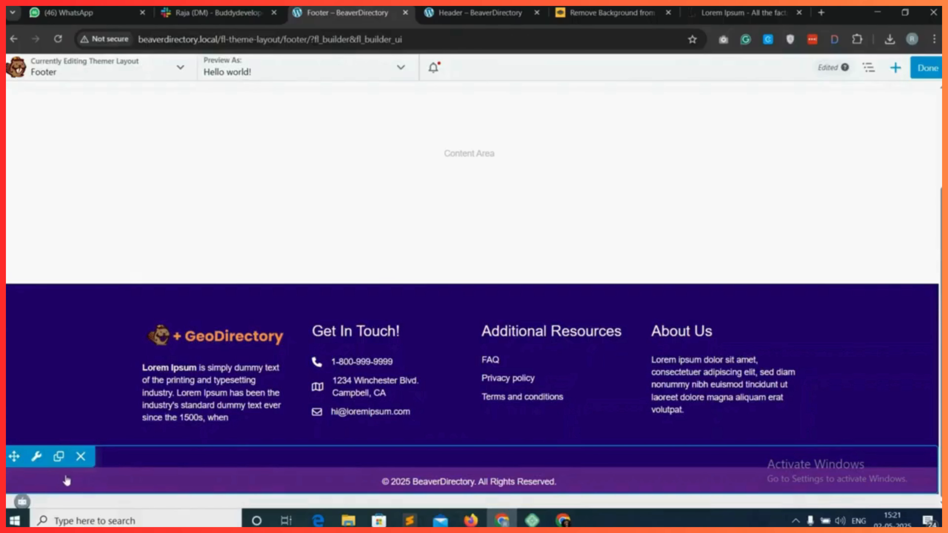
mouse_move(36, 456)
left_click(47, 481)
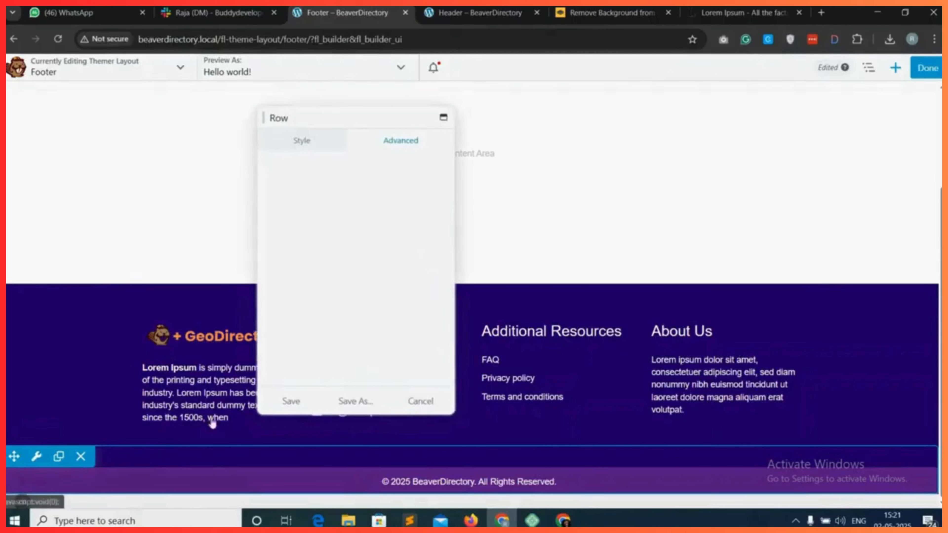
left_click(299, 149)
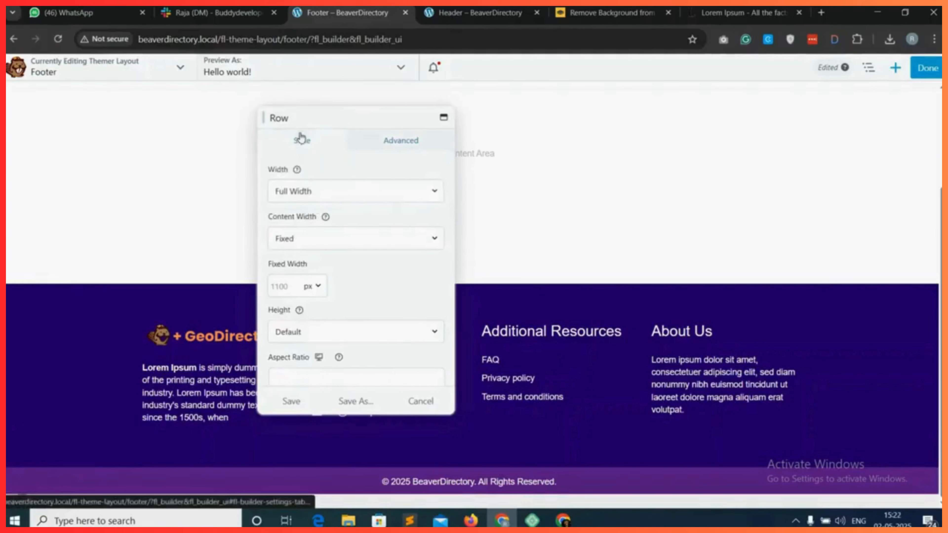
scroll(322, 264, "down", 10)
scroll(331, 295, "down", 5)
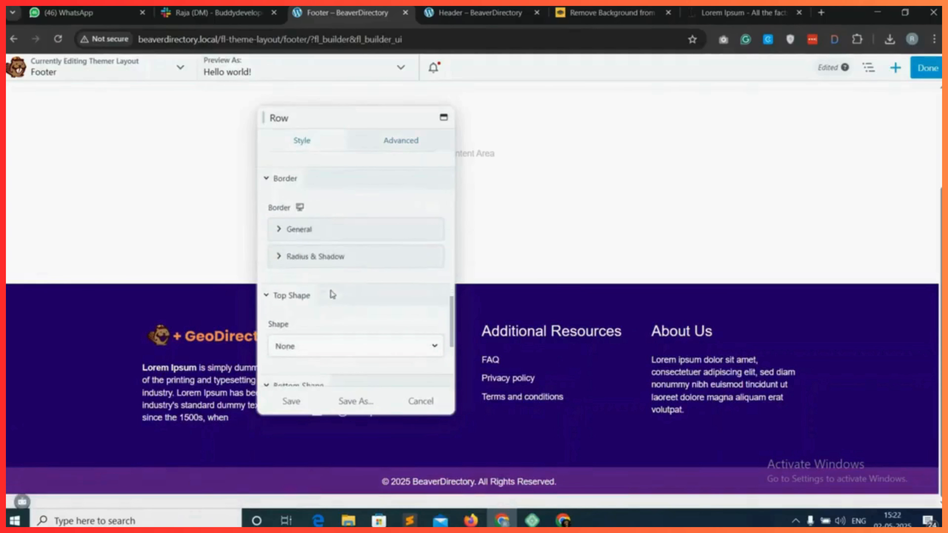
scroll(332, 263, "up", 2)
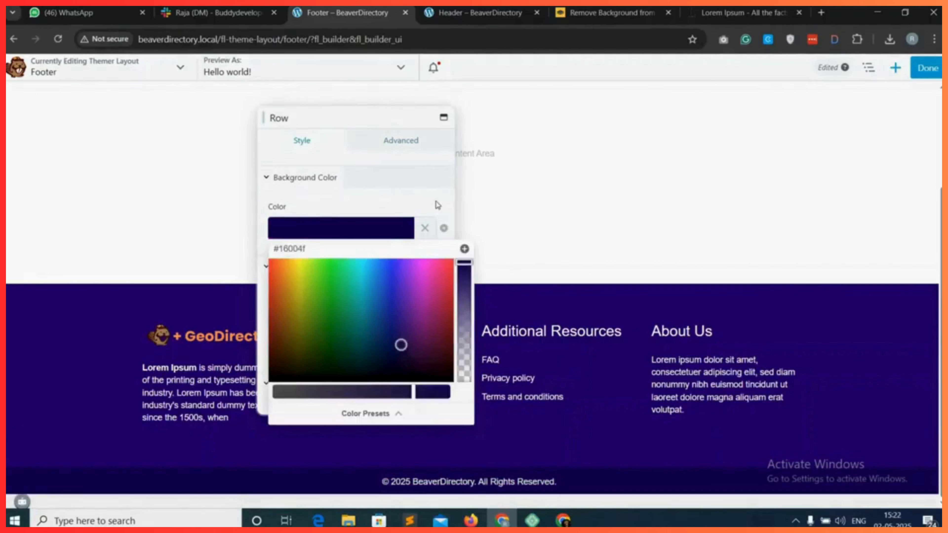
left_click(927, 67)
left_click(881, 68)
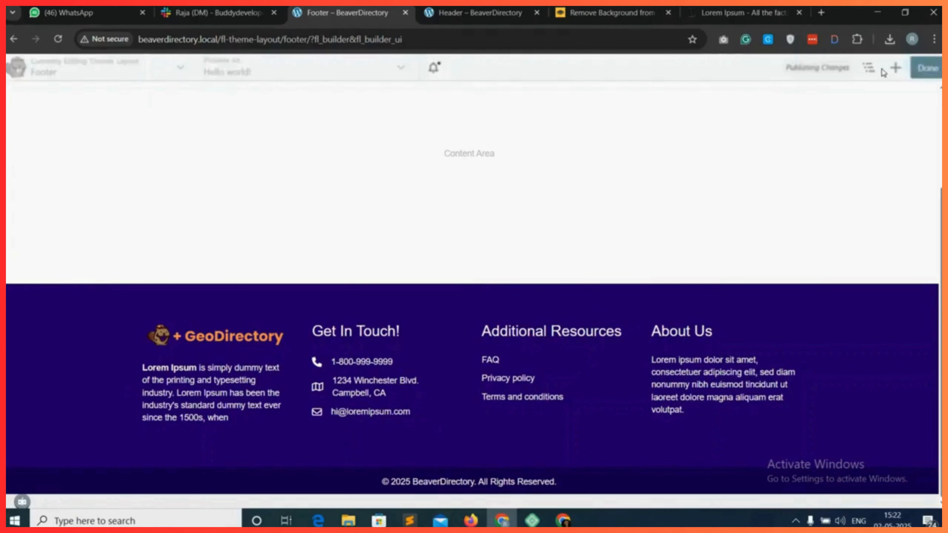
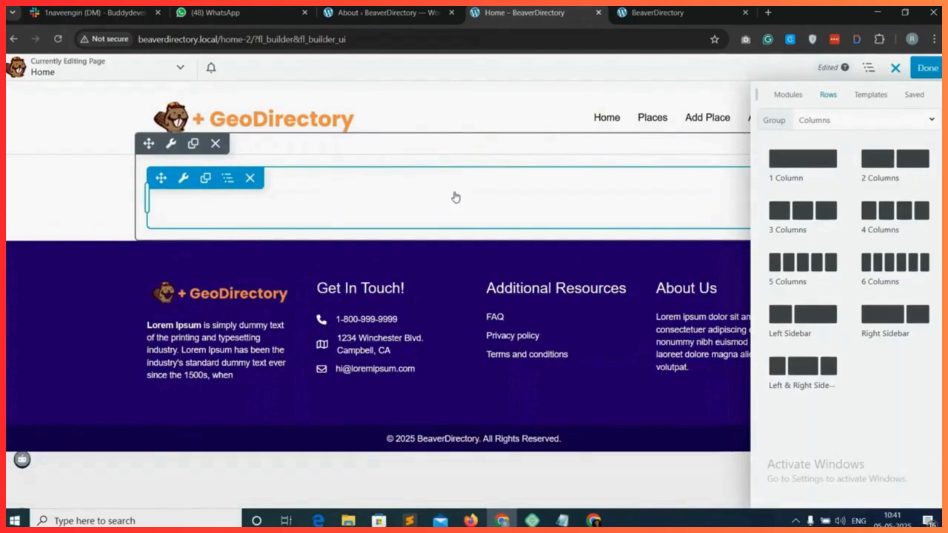
- Add the GD > Map widget to the Home page's empty row and set all four widget margins to 0 px
left_click(789, 98)
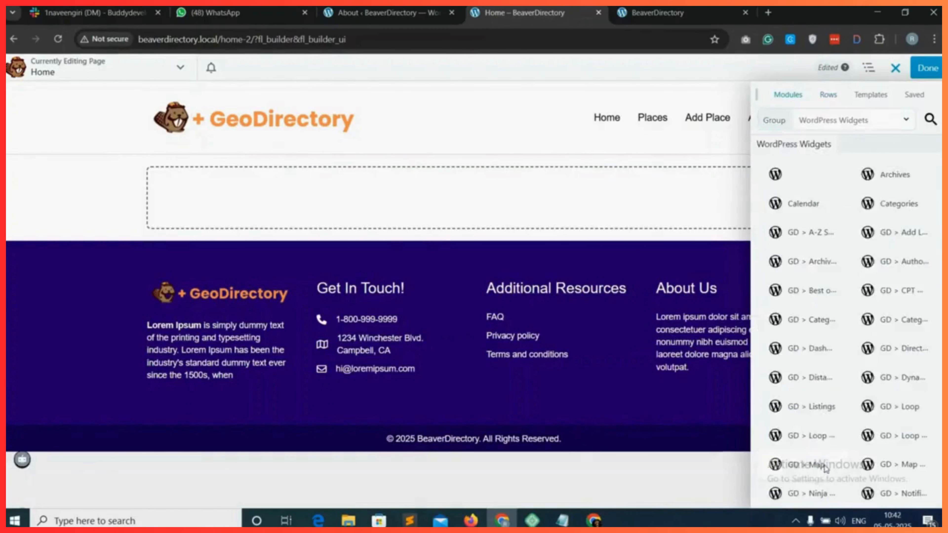
left_click_drag(824, 469, 466, 209)
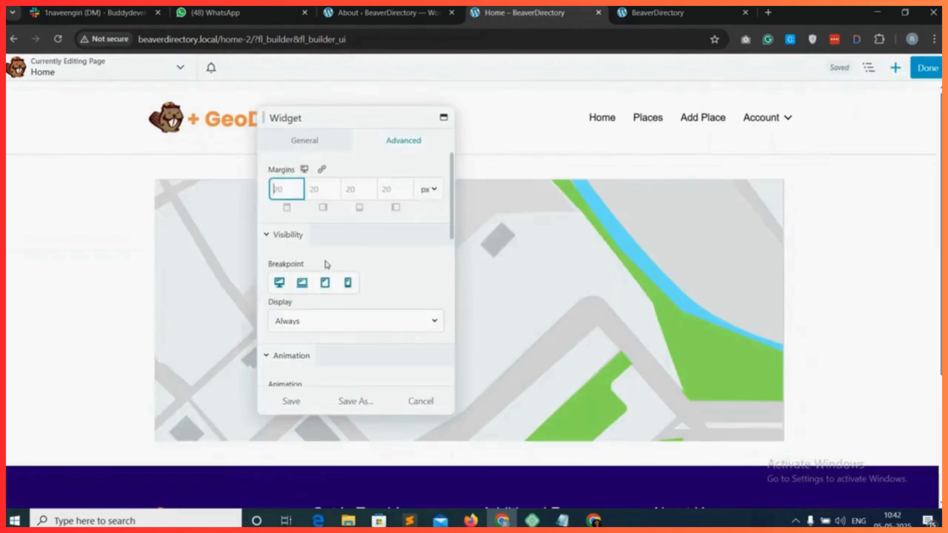
type("0")
left_click(322, 172)
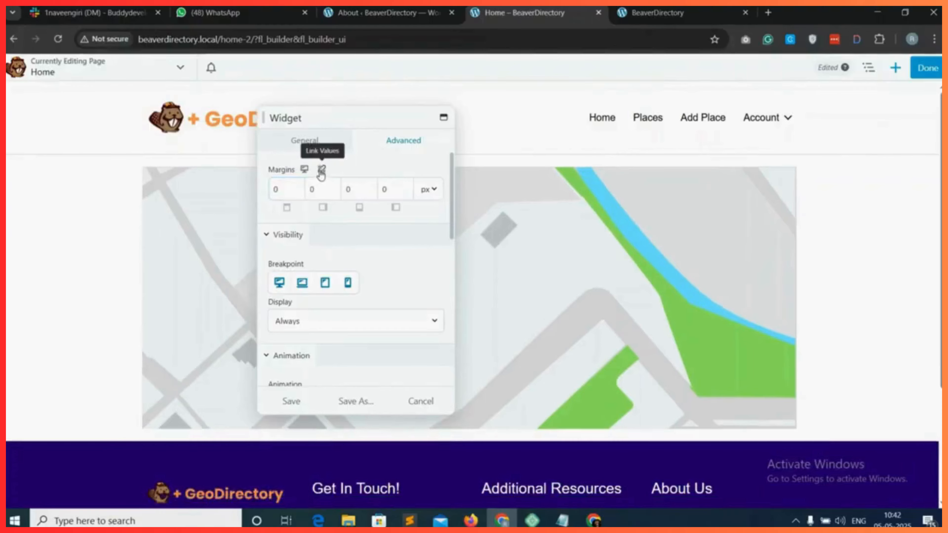
- Review the map widget's content settings, including map type, default post type, category restrictions and tag filters
left_click(305, 140)
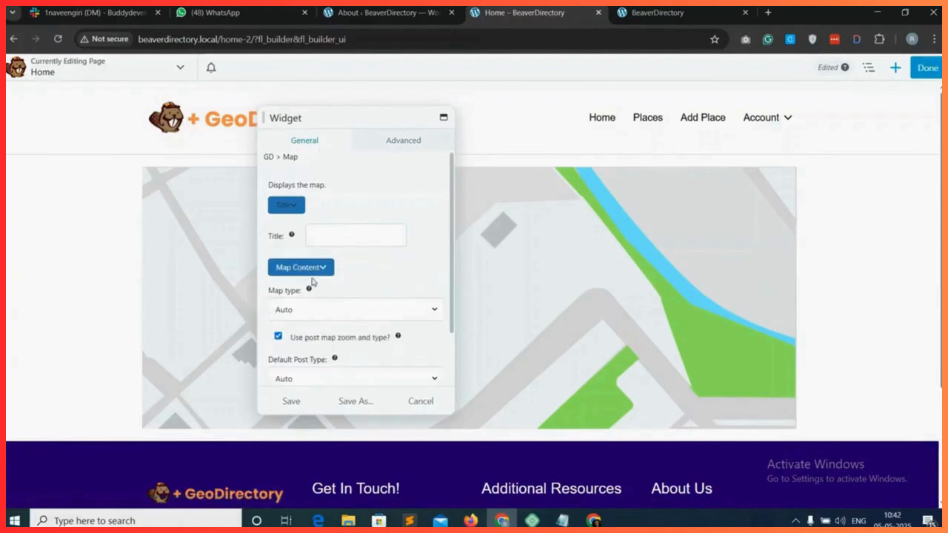
scroll(312, 282, "down", 2)
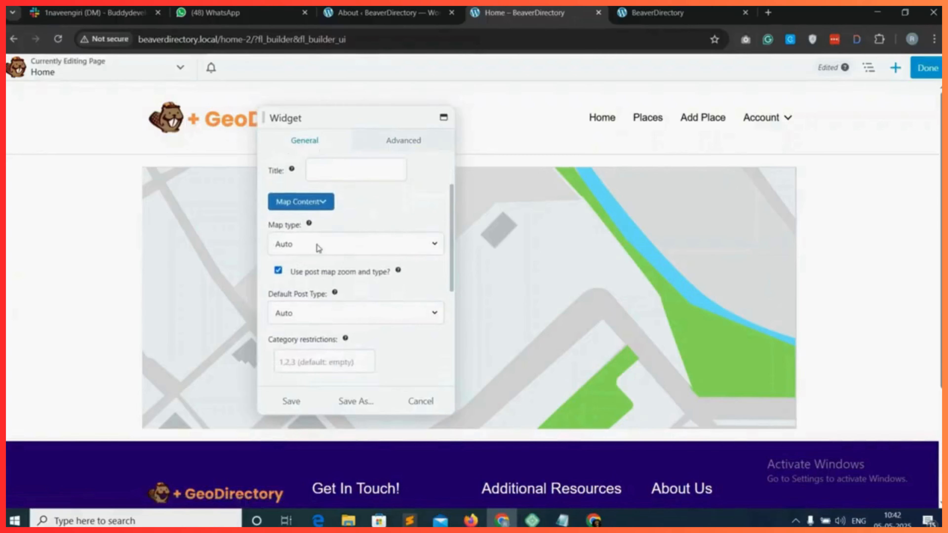
left_click(315, 247)
left_click(329, 242)
scroll(315, 283, "down", 2)
scroll(315, 283, "down", 1)
left_click(340, 247)
left_click(341, 246)
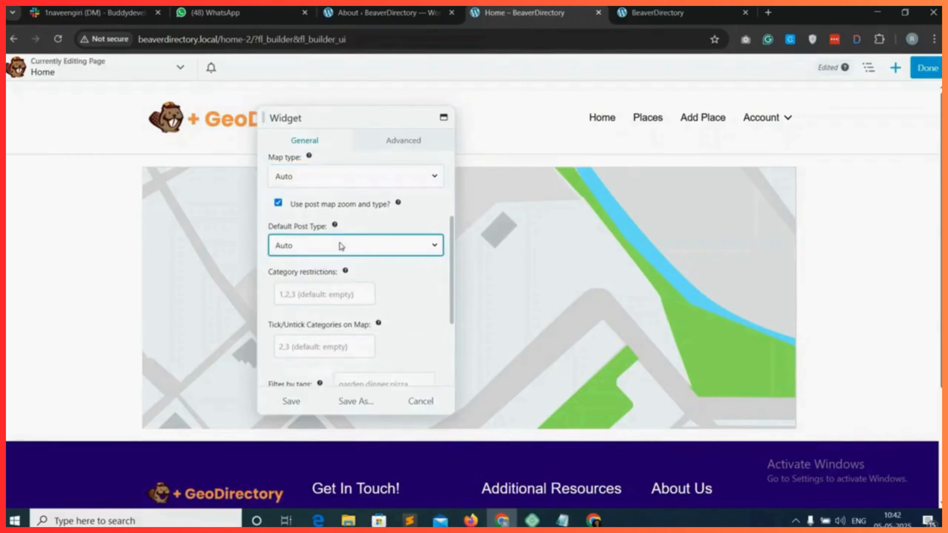
scroll(317, 247, "down", 4)
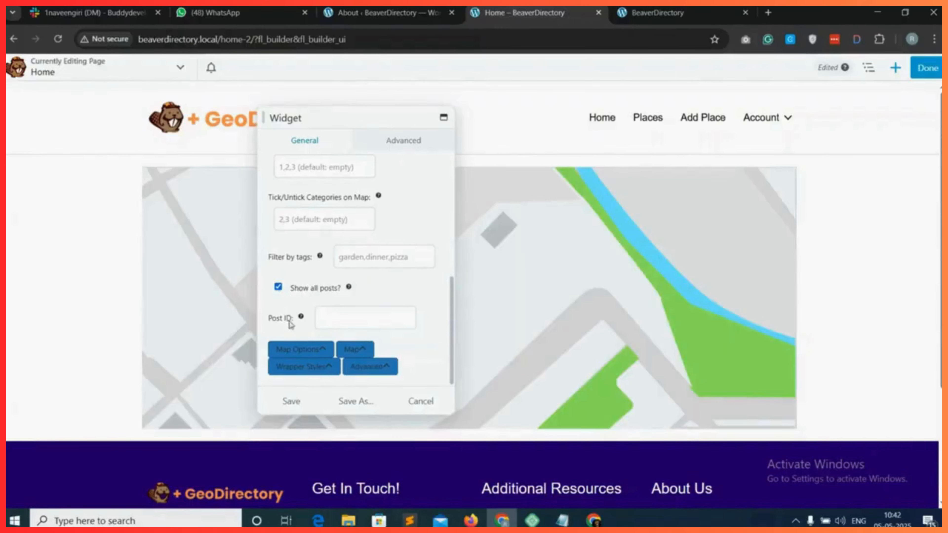
- Examine the map widget's Map Options checkboxes and its width, height, mapview and zoom level settings
left_click(315, 351)
scroll(310, 355, "down", 3)
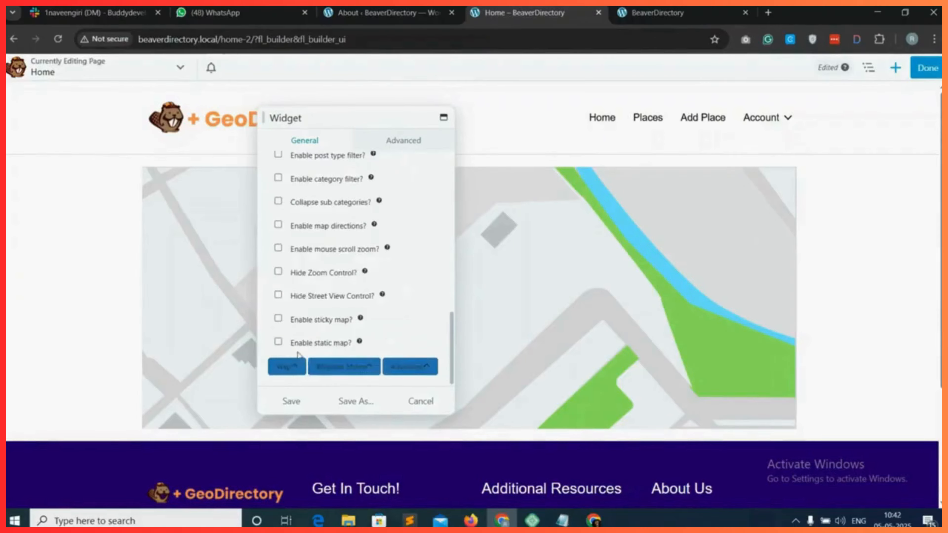
left_click(300, 359)
scroll(302, 352, "down", 5)
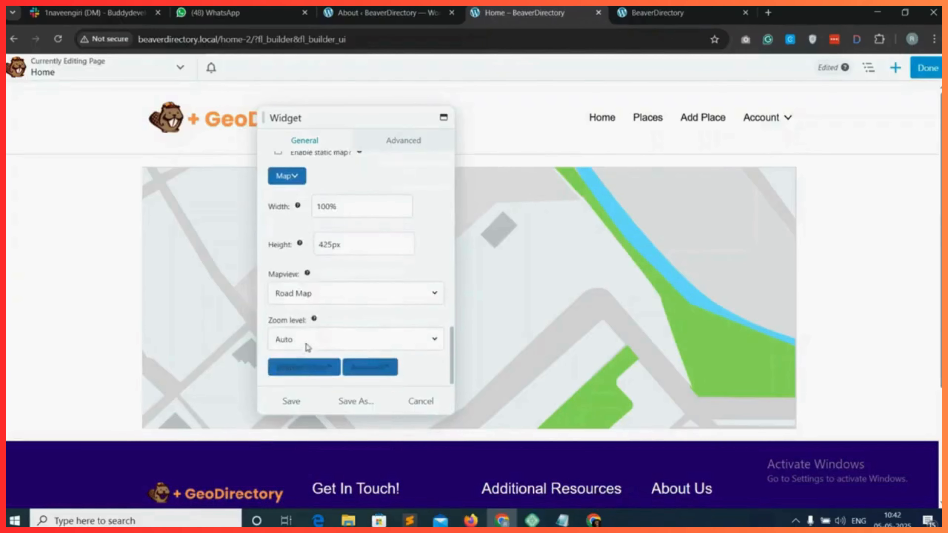
- Review the map widget's wrapper border, radius and shadow options and its additional CSS class setting, and save the widget
scroll(317, 299, "down", 5)
scroll(358, 224, "up", 1)
scroll(351, 261, "down", 1)
scroll(352, 273, "down", 3)
left_click(316, 231)
left_click(314, 244)
scroll(345, 294, "down", 1)
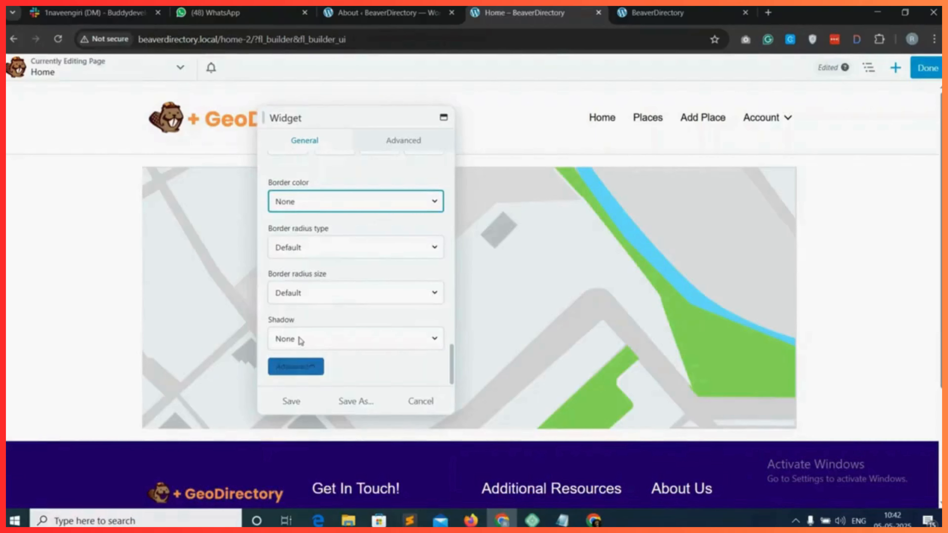
left_click(315, 342)
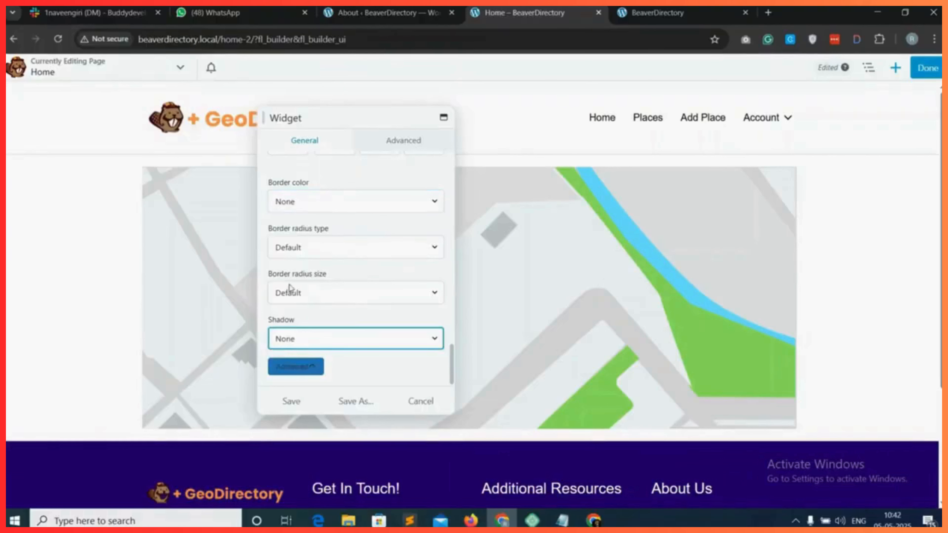
left_click(318, 296)
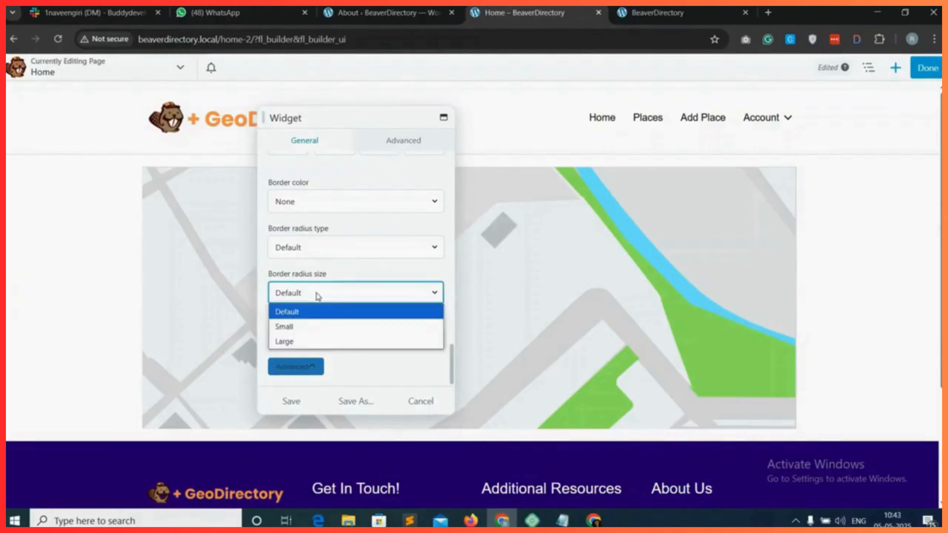
left_click(318, 296)
left_click(305, 366)
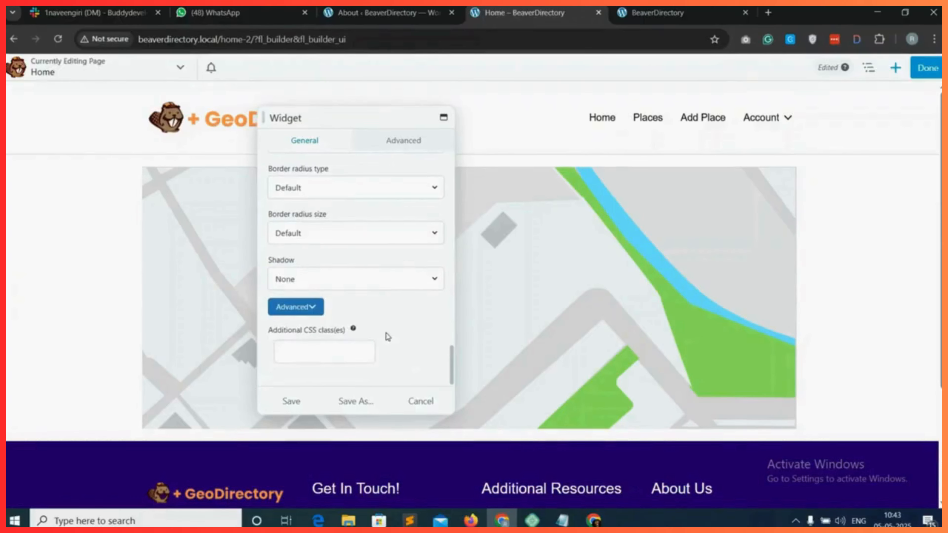
left_click(291, 402)
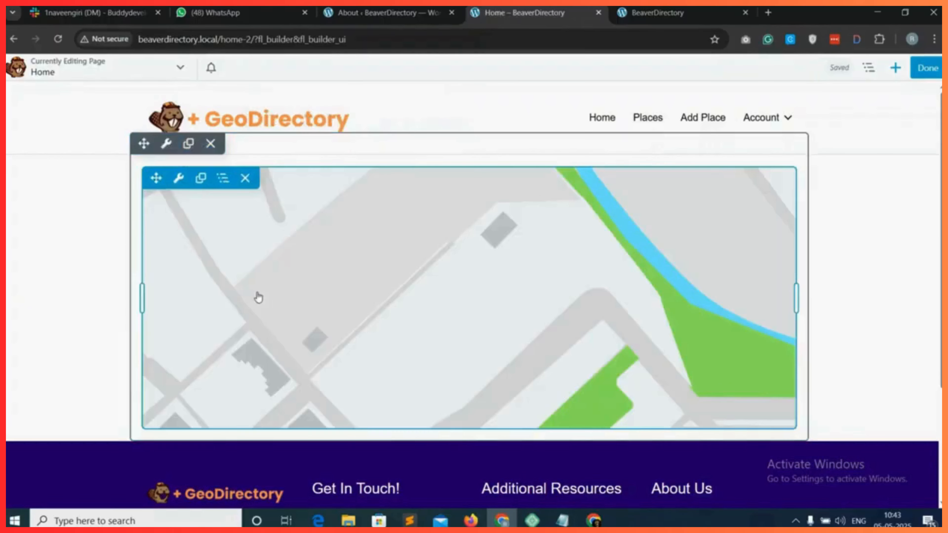
- Set both the width and the content width of the map's row to Full Width
mouse_move(179, 178)
left_click(166, 143)
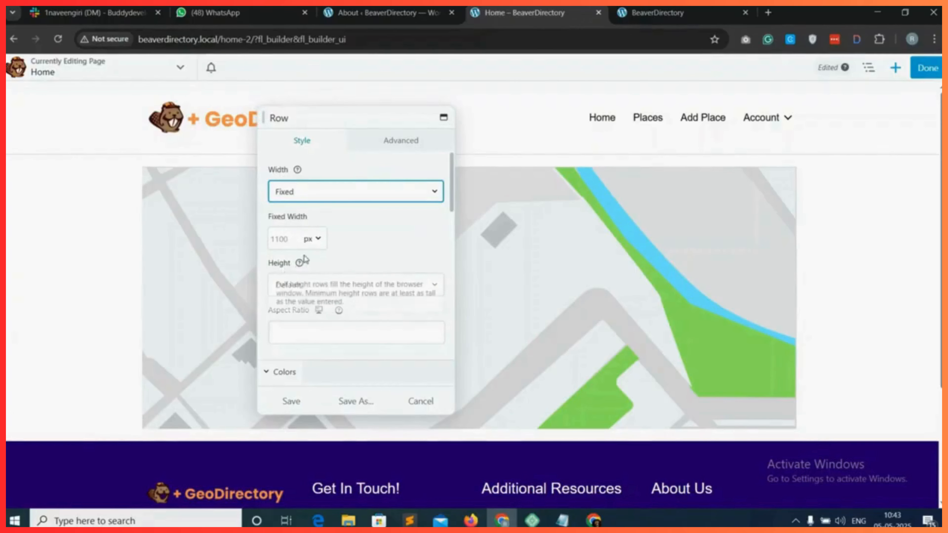
left_click(360, 191)
left_click(333, 225)
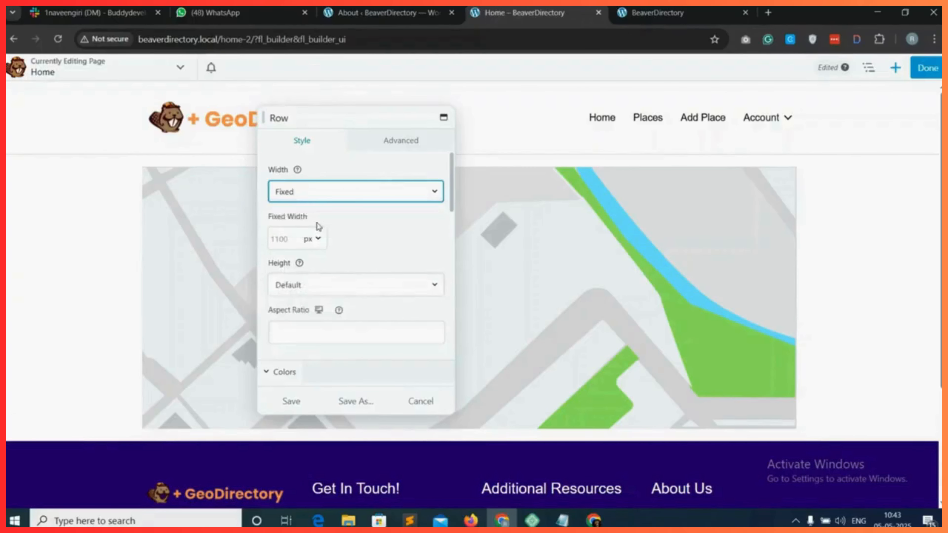
left_click(314, 241)
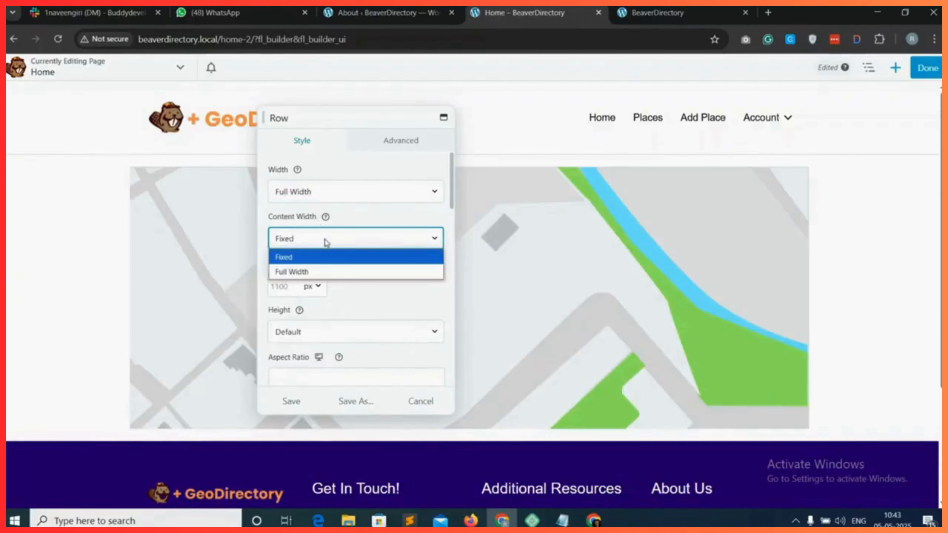
left_click(307, 271)
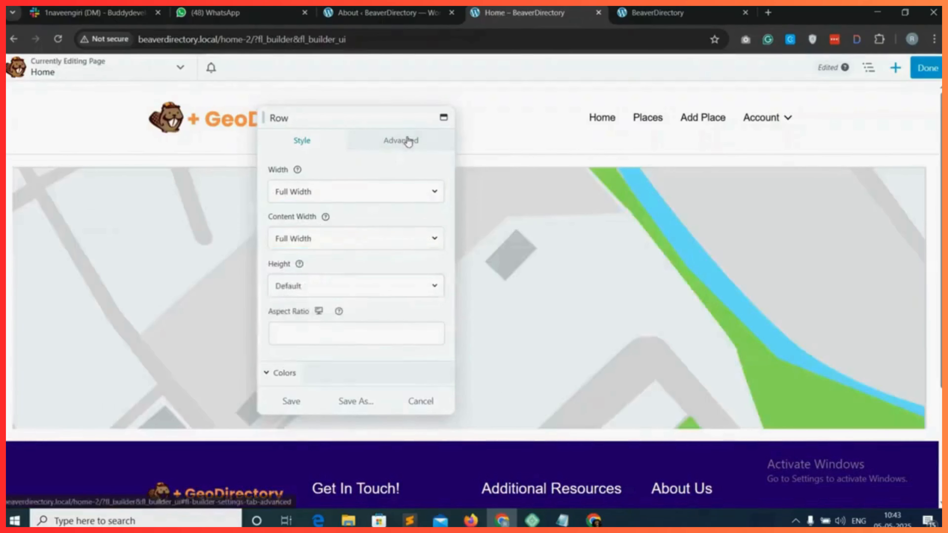
- Set the map row's padding to 0 px on all four sides and save the row
left_click(402, 140)
left_click(283, 274)
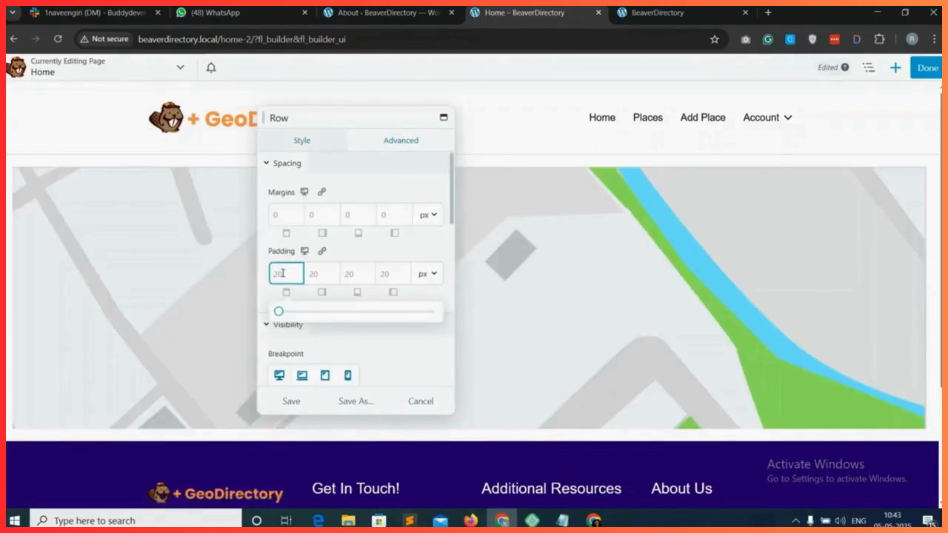
type("0")
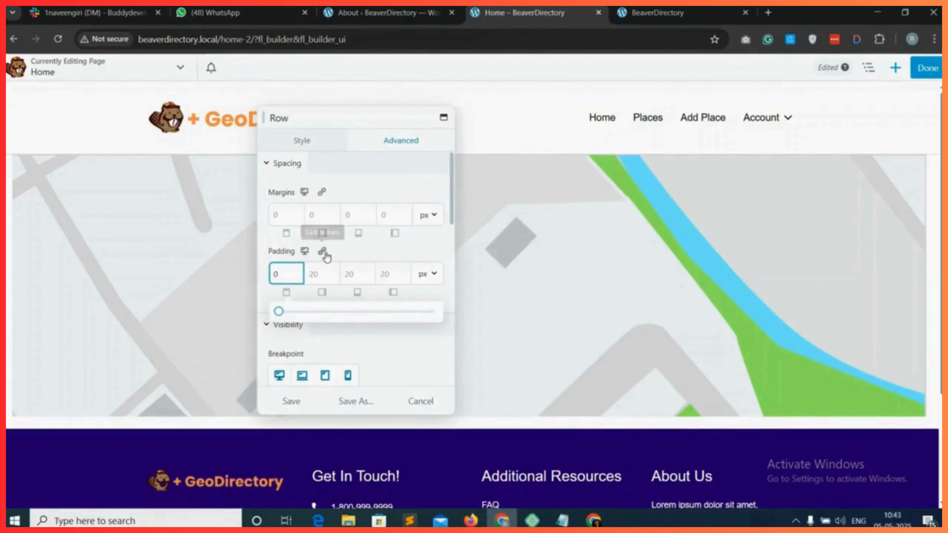
left_click(322, 251)
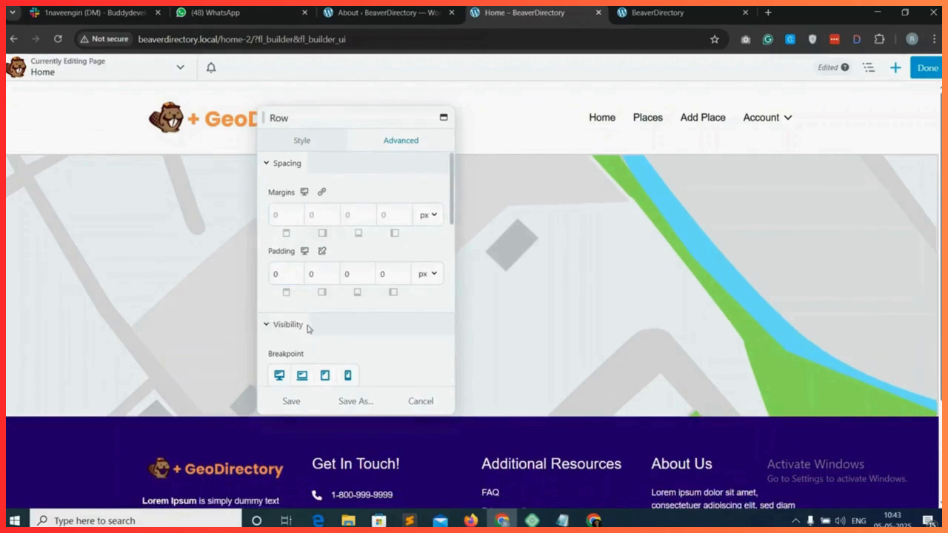
left_click(291, 402)
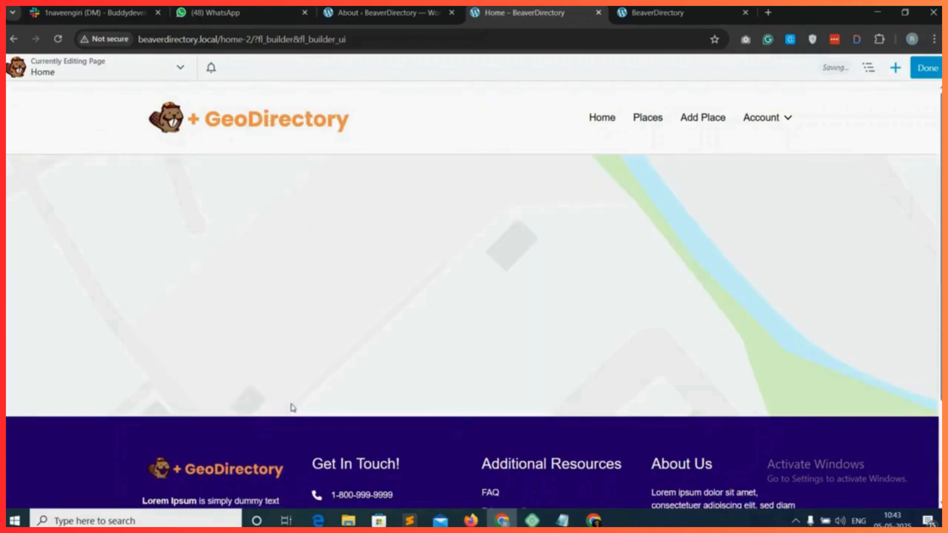
- Add a one-column row directly below the map and place the GD > Search widget in it
left_click(896, 68)
left_click_drag(807, 163, 430, 471)
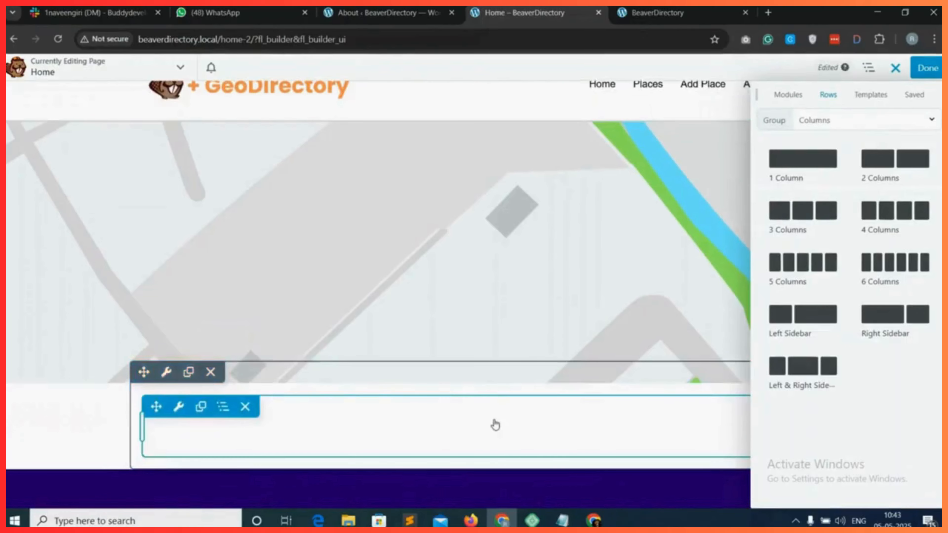
left_click(787, 97)
left_click(848, 123)
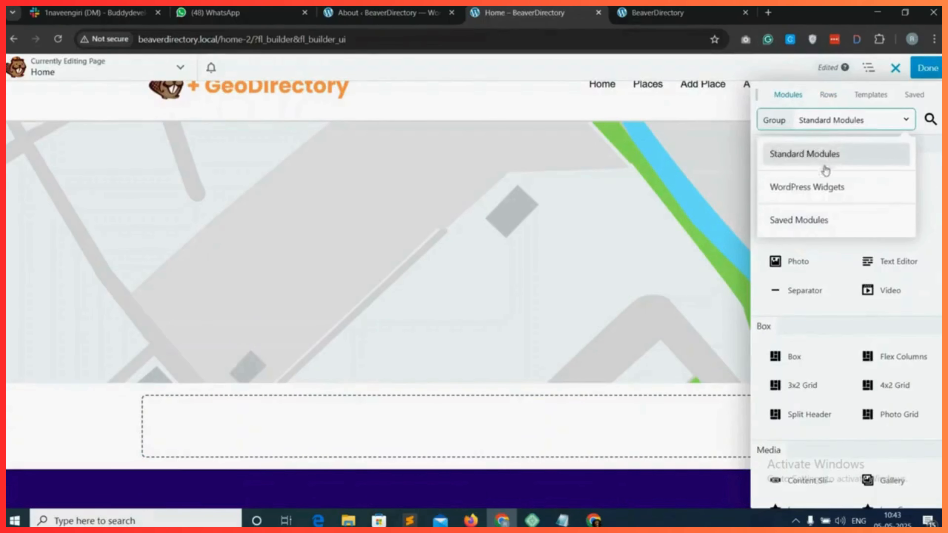
left_click(800, 188)
scroll(823, 377, "down", 7)
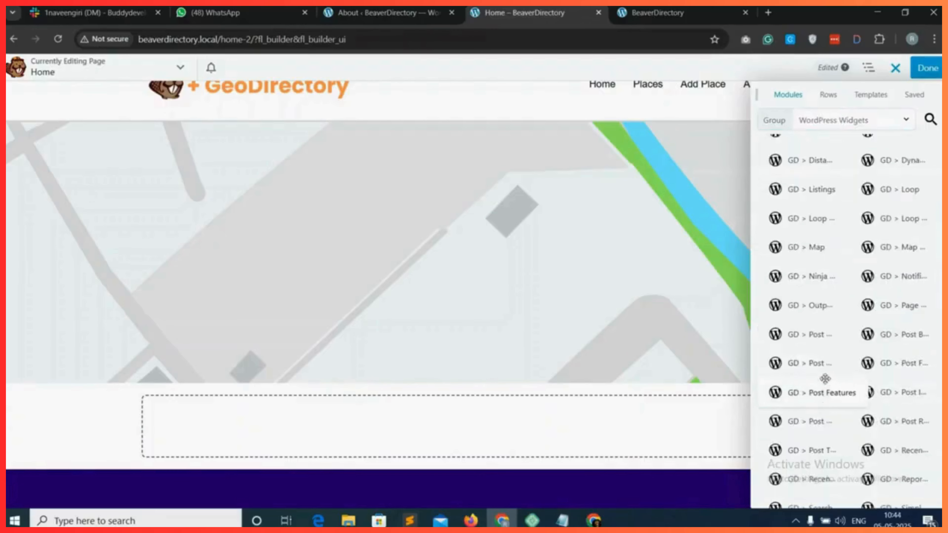
scroll(827, 378, "down", 1)
left_click_drag(814, 454, 487, 331)
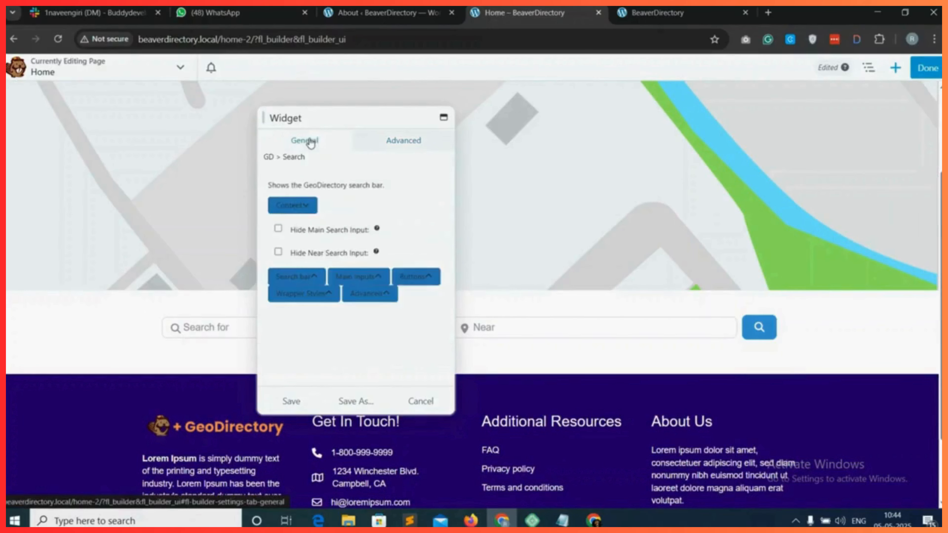
- Set the search widget's search bar input size to Large
left_click(309, 206)
left_click(305, 278)
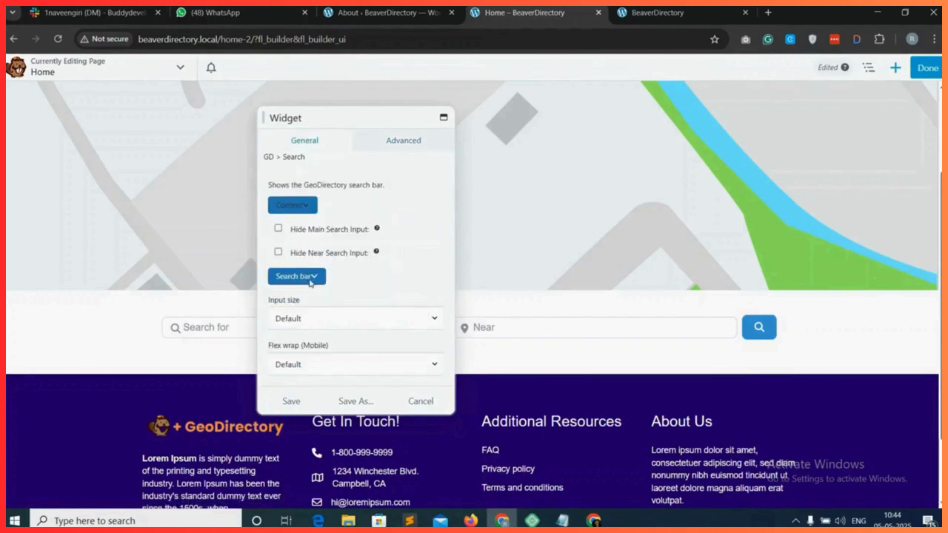
scroll(317, 295, "down", 1)
left_click(320, 299)
left_click(310, 342)
- Review the search widget's flex wrap, Main Inputs border, and Buttons color and radius settings
scroll(315, 336, "down", 3)
left_click(316, 351)
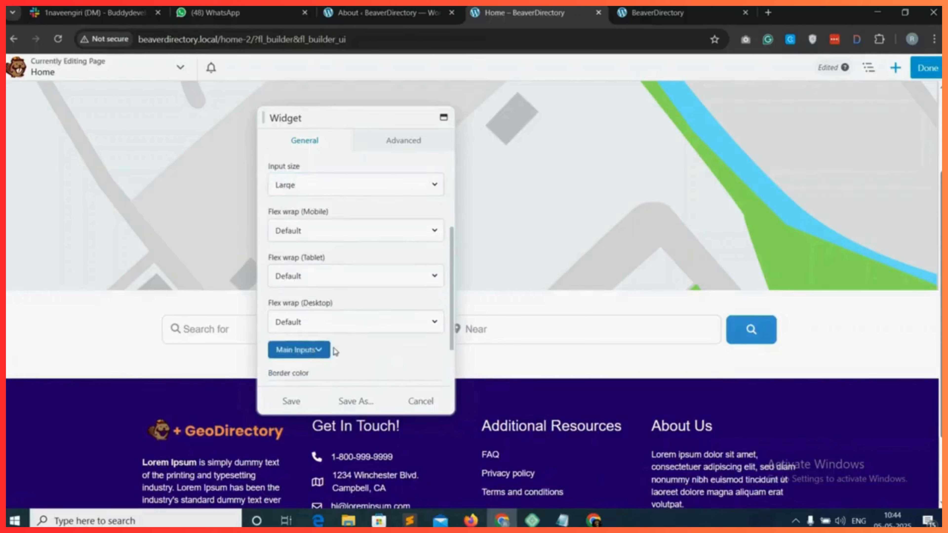
scroll(317, 288, "down", 3)
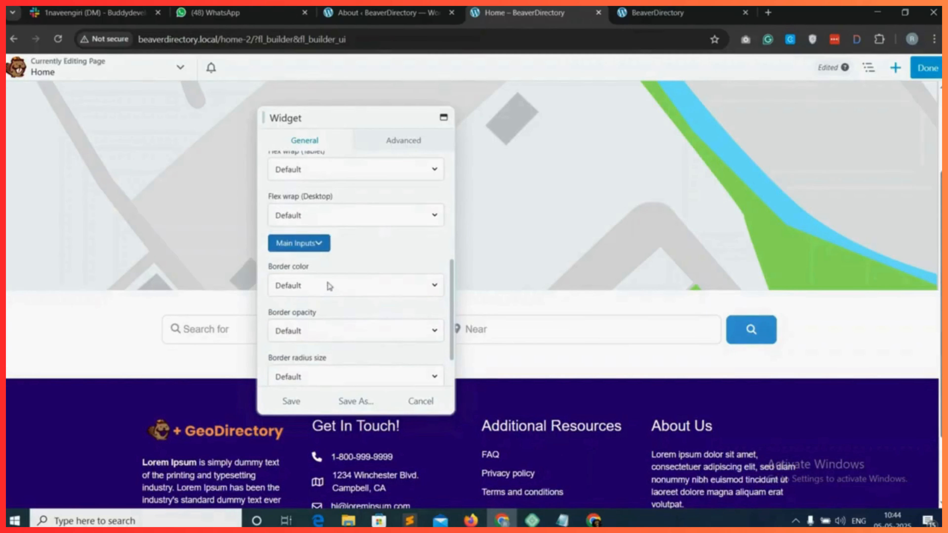
scroll(312, 294, "down", 1)
left_click(294, 350)
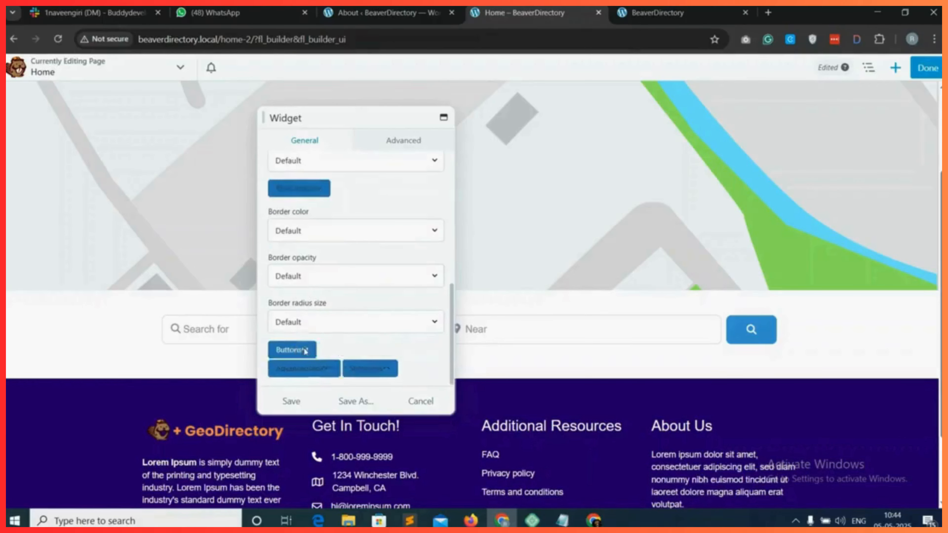
scroll(330, 349, "down", 2)
scroll(321, 329, "down", 1)
scroll(313, 313, "down", 1)
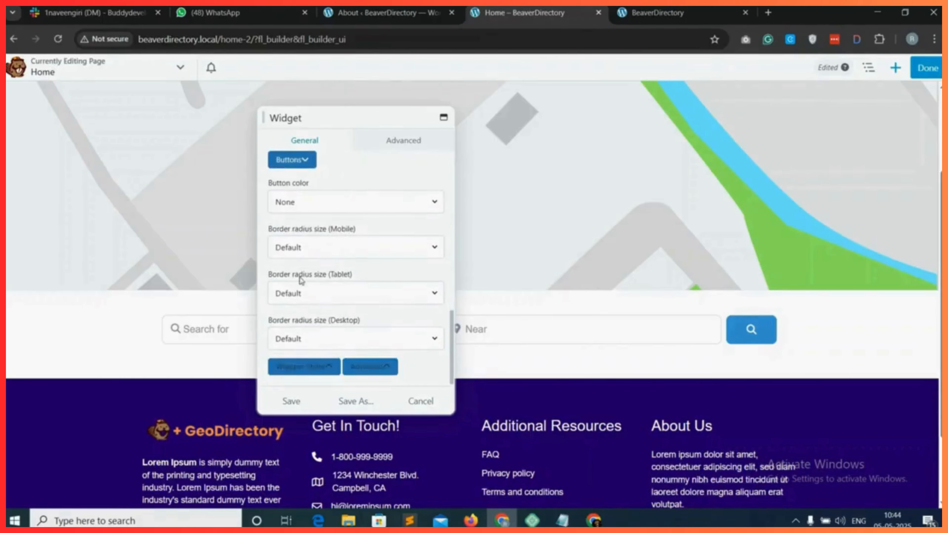
- Reduce the search widget's bottom margin in its wrapper styles, set the wrapper border color to None, and save the widget
left_click(323, 366)
scroll(334, 355, "down", 2)
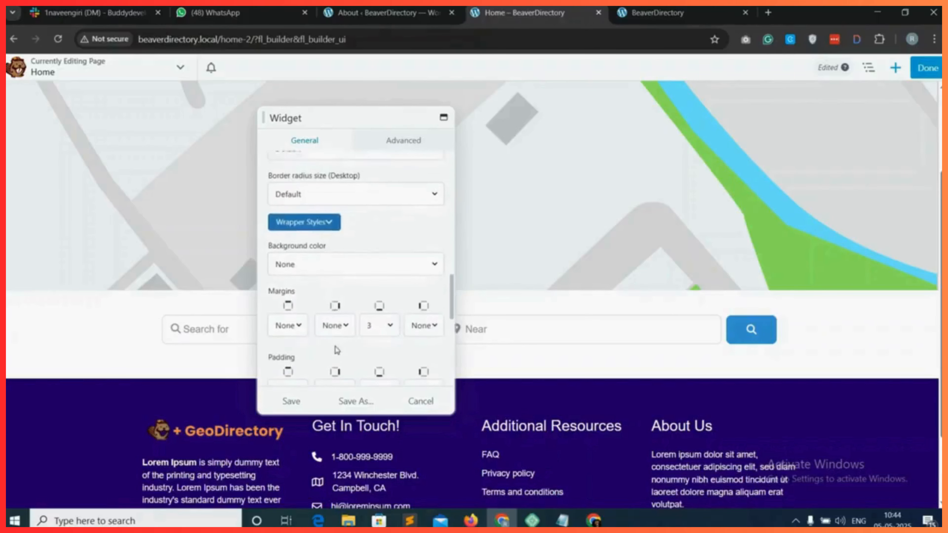
left_click(380, 319)
left_click(378, 348)
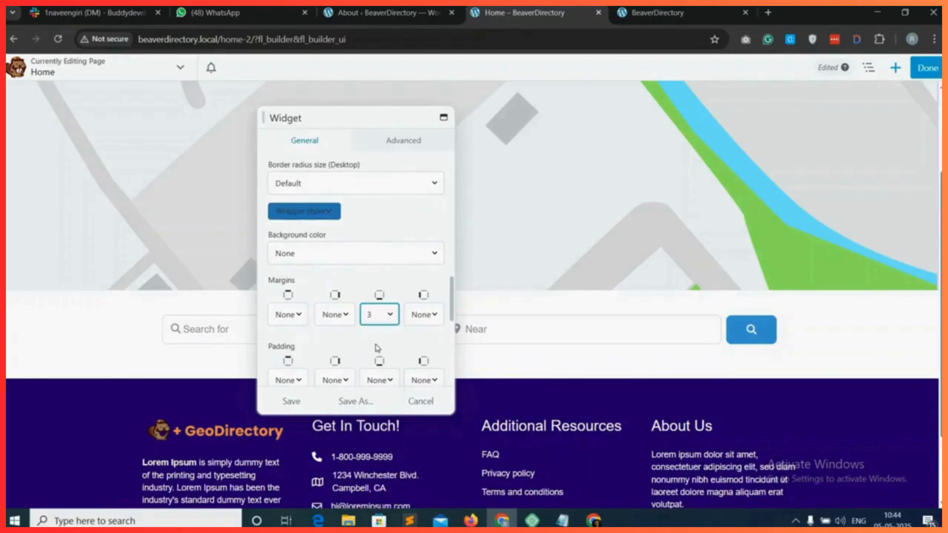
scroll(362, 321, "down", 4)
left_click(325, 243)
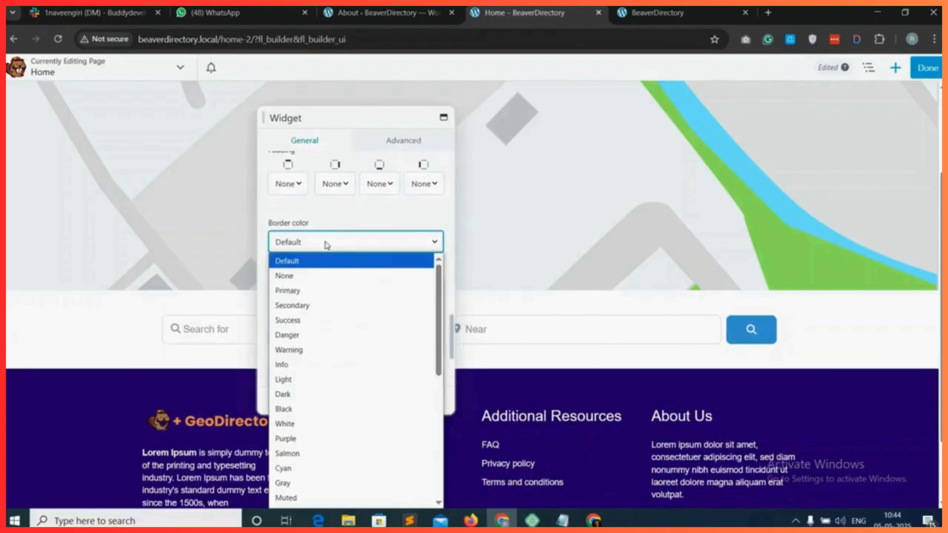
left_click(305, 279)
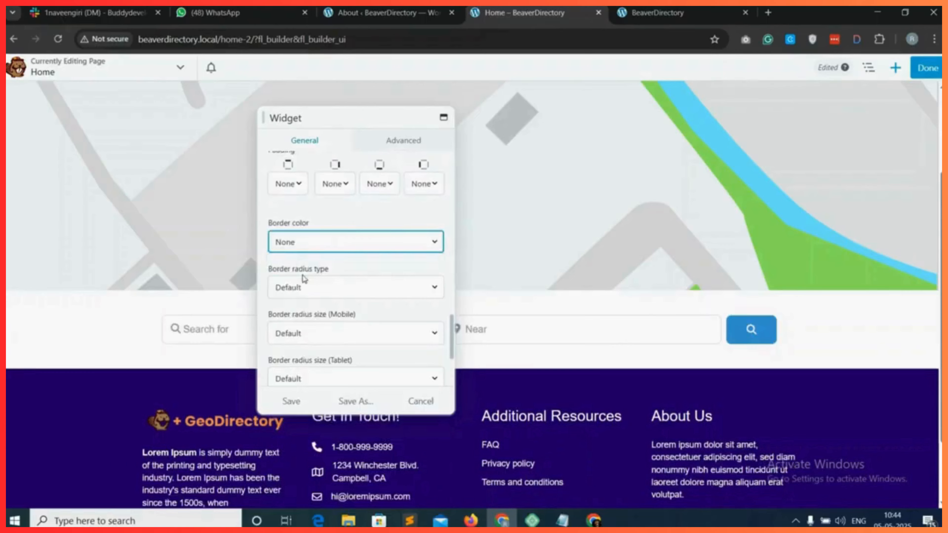
scroll(328, 308, "down", 3)
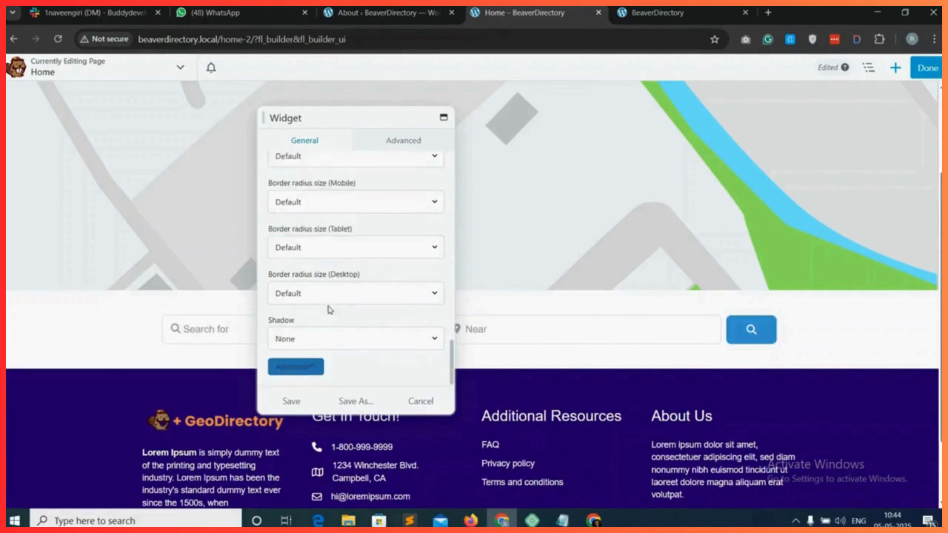
left_click(291, 401)
- Give the search bar's row a Color background of dark blue #003063
mouse_move(173, 314)
mouse_move(166, 284)
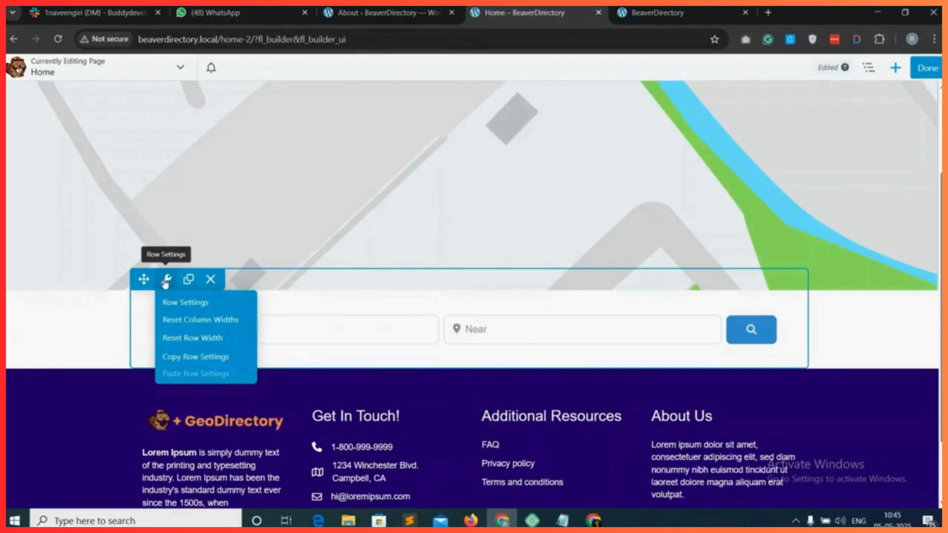
left_click(185, 303)
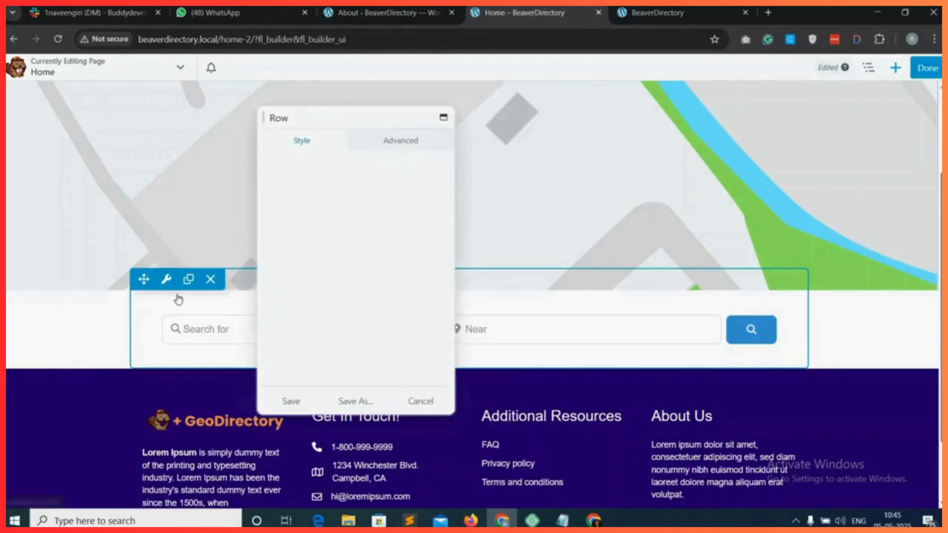
left_click(341, 301)
left_click(368, 415)
mouse_move(369, 415)
left_mouse_down()
mouse_move(376, 419)
mouse_move(364, 398)
mouse_move(378, 408)
left_mouse_up()
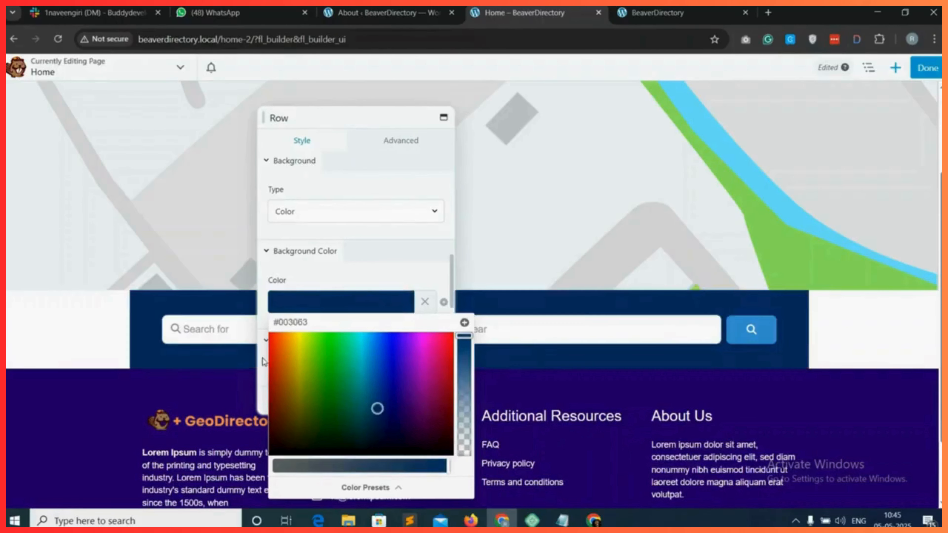
left_click(323, 283)
- Round all four corners of the search row's border with a linked radius of 14 px
scroll(329, 324, "down", 3)
left_click(299, 270)
scroll(329, 324, "down", 2)
left_click(315, 249)
left_click(292, 290)
type("14")
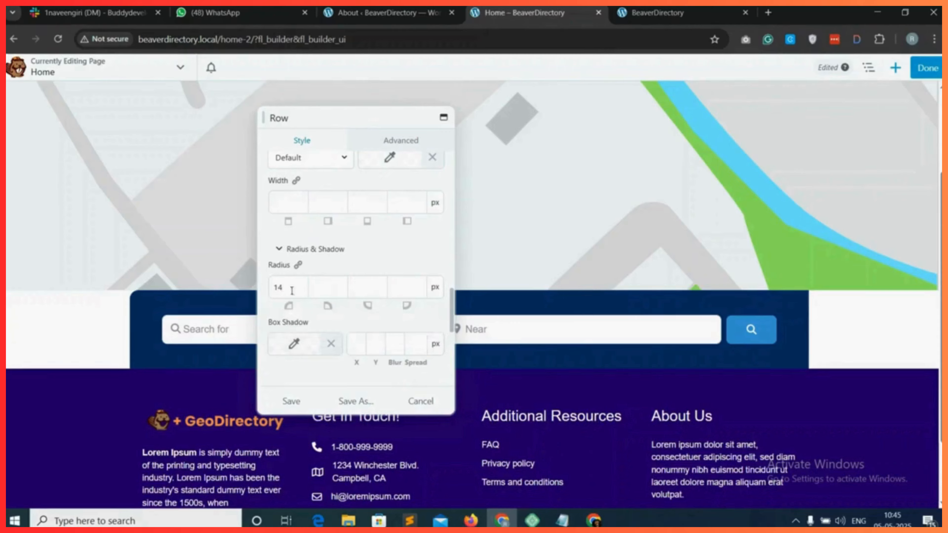
left_click(298, 266)
scroll(394, 272, "down", 2)
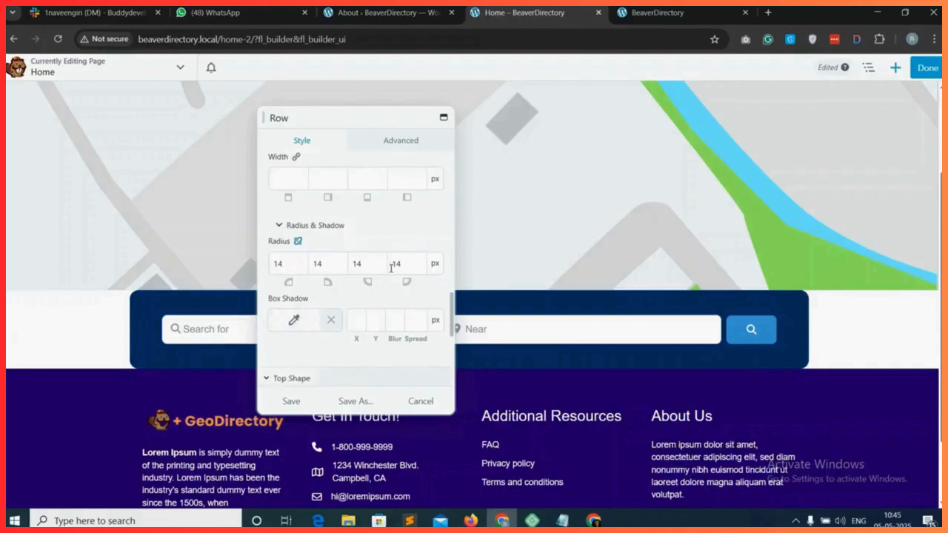
- Set the search row's top margin to -63 px so it overlaps the map, and save the row
scroll(394, 272, "up", 3)
left_click(401, 144)
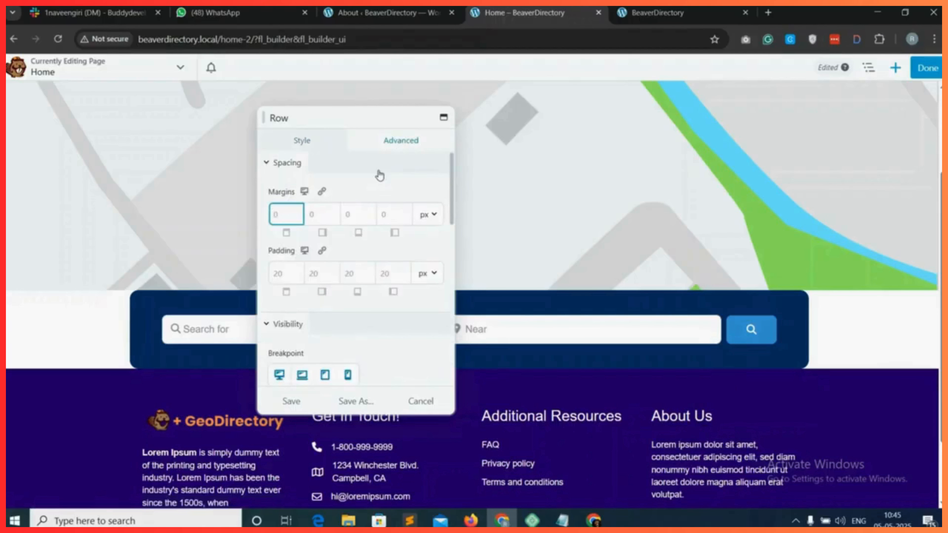
type("-63")
left_click(291, 402)
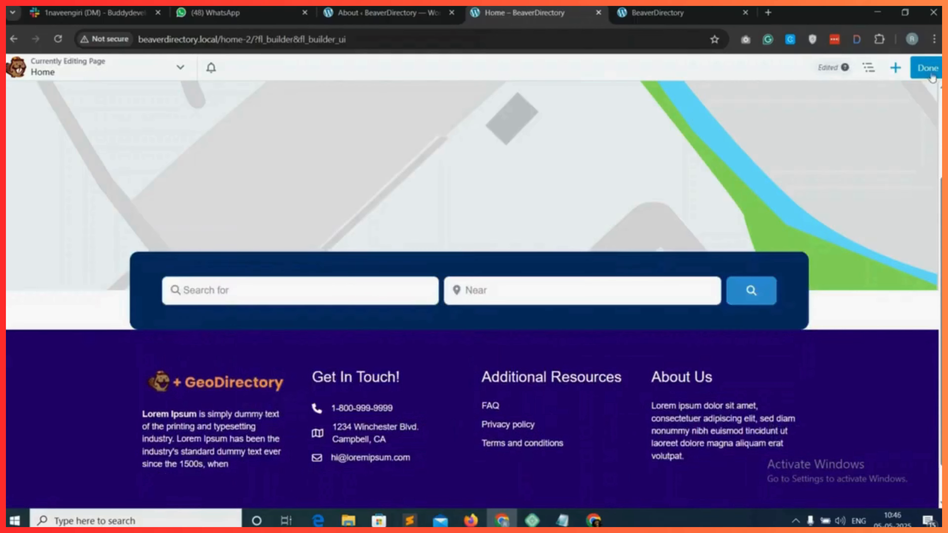
- Publish the Home page and check the map and search bar on the live page
left_click(930, 75)
left_click(882, 76)
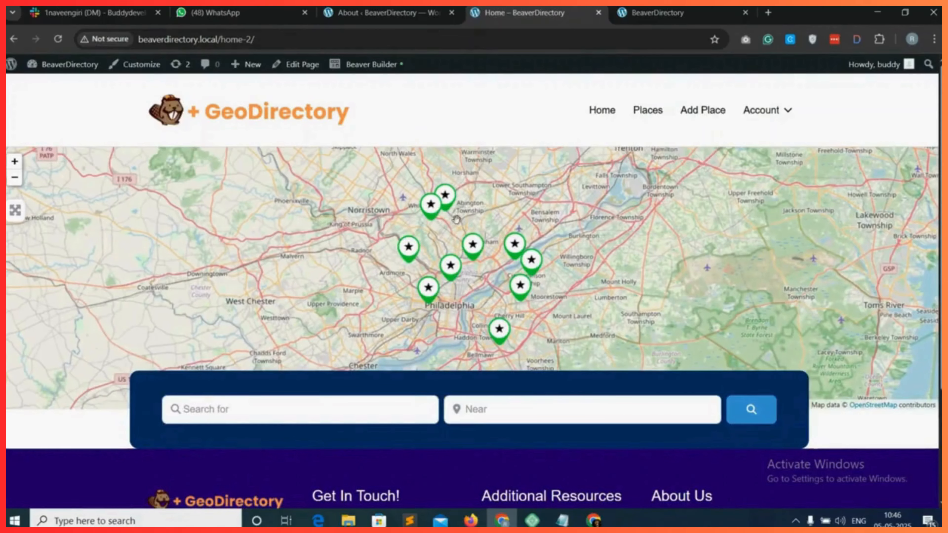
mouse_move(496, 232)
left_mouse_down()
mouse_move(442, 242)
mouse_move(438, 262)
mouse_move(566, 230)
mouse_move(512, 232)
left_mouse_up()
scroll(491, 233, "down", 2)
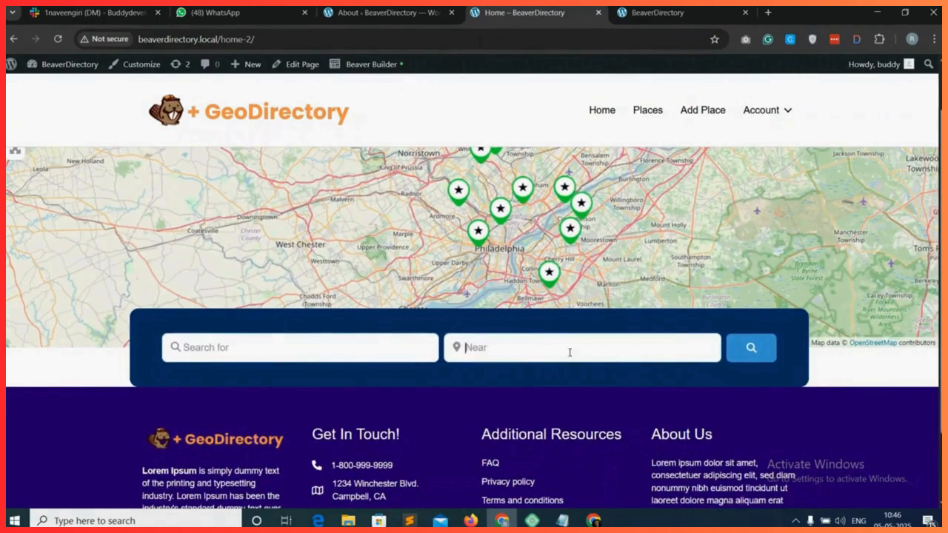
- Insert a new one-column row below the search bar row on the Home page
left_click(829, 95)
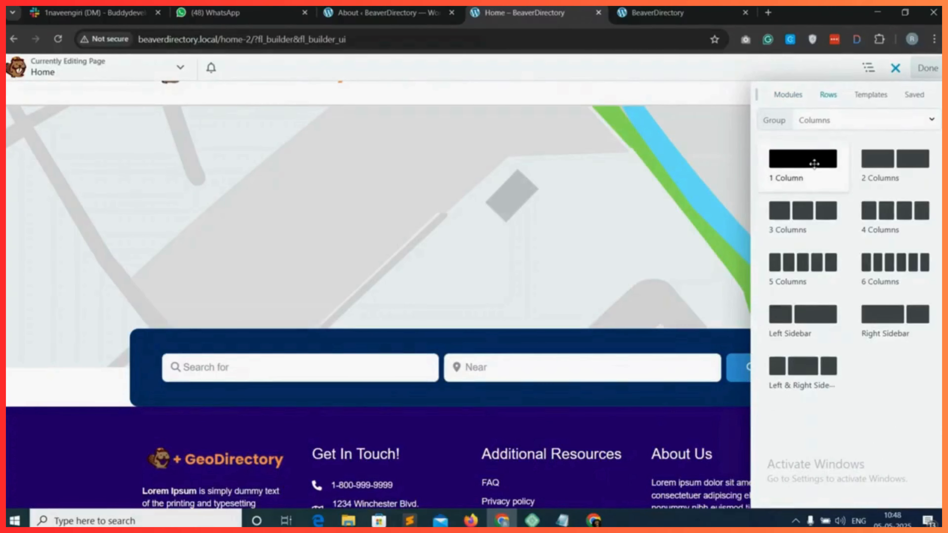
left_click_drag(814, 163, 675, 324)
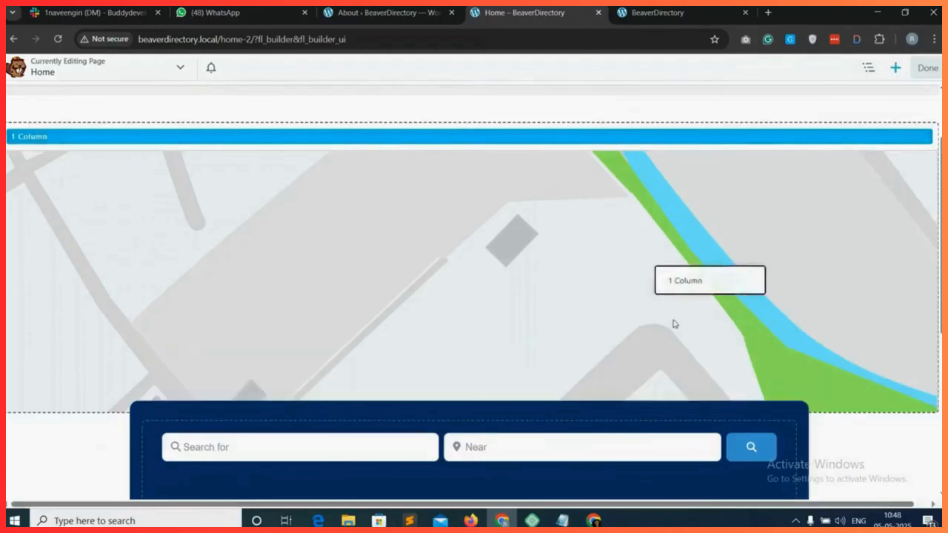
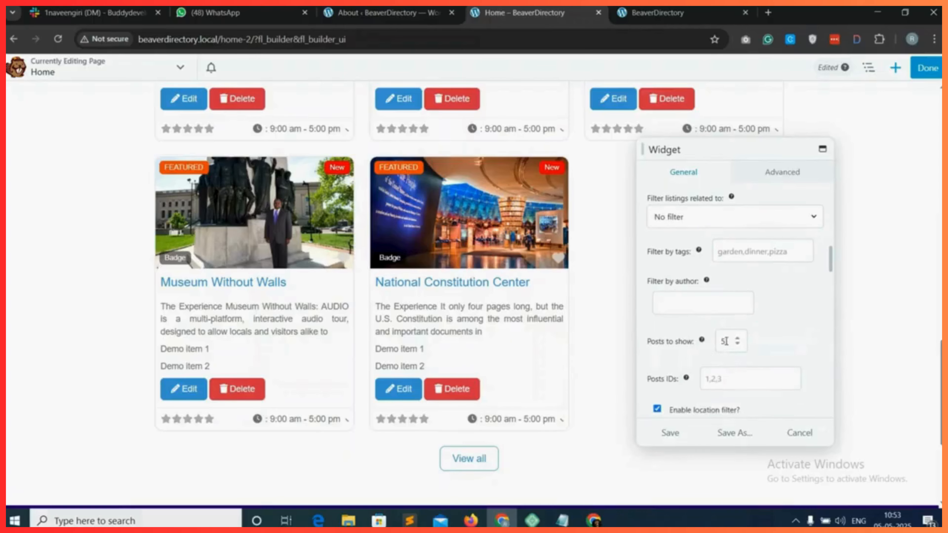
- Set the listings widget's number of posts to show to 6 and save the widget
left_click(738, 338)
scroll(758, 351, "up", 5)
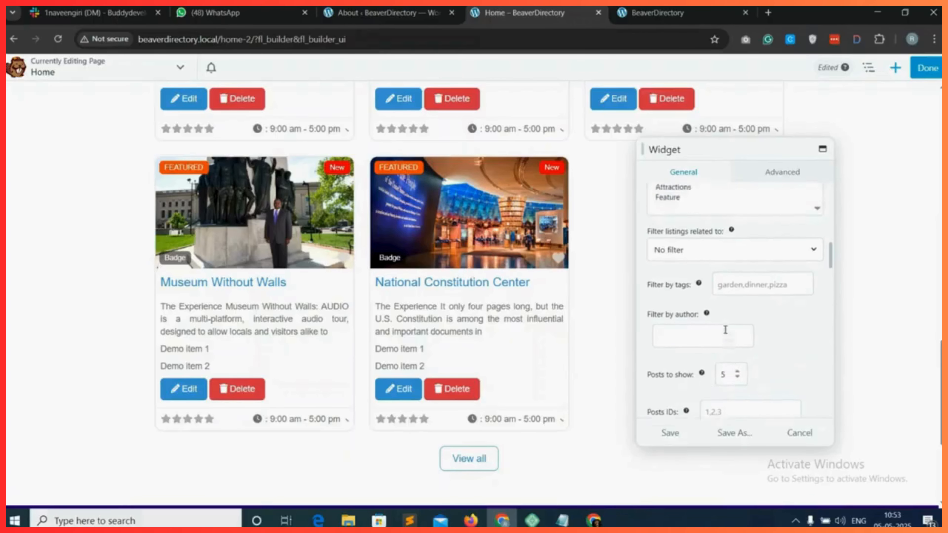
scroll(759, 354, "down", 10)
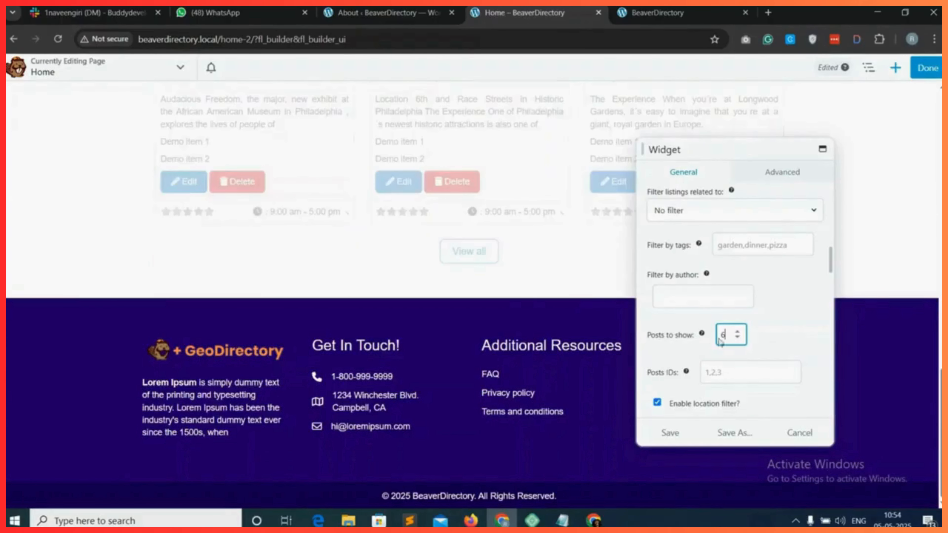
left_click(670, 433)
- Make the Best Listings row full width with a Color background of rgba(0,49,142,0.08), and save the row
scroll(481, 262, "up", 10)
left_click(166, 137)
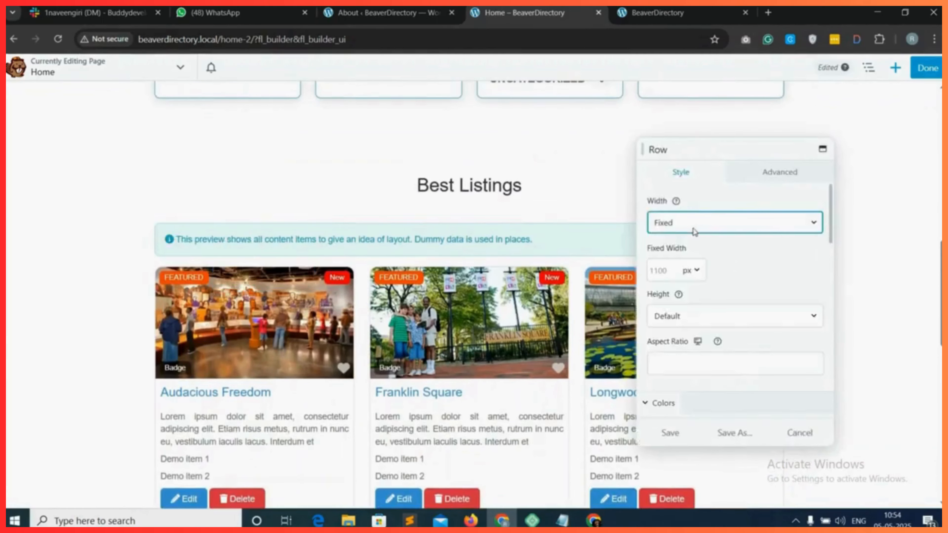
scroll(690, 260, "down", 5)
left_click(690, 325)
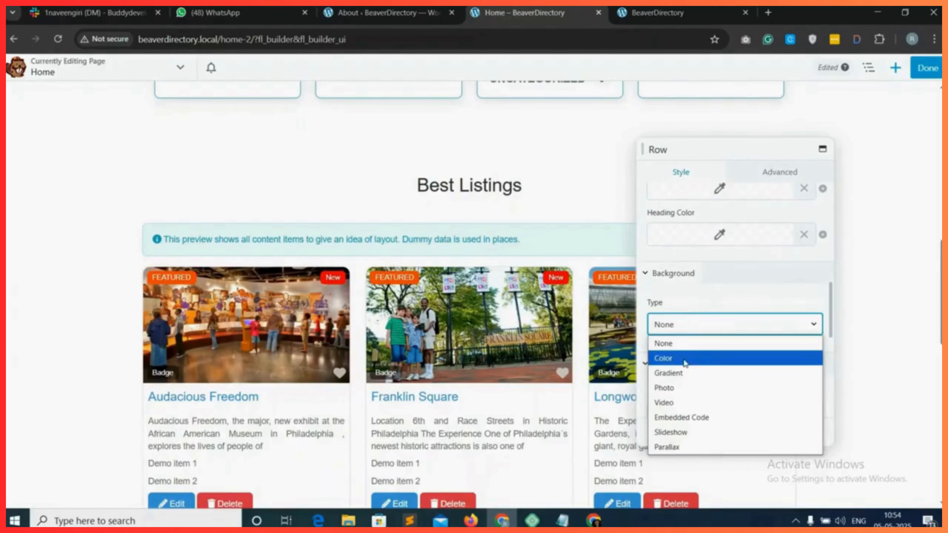
left_click(688, 358)
scroll(688, 360, "down", 1)
left_click(713, 362)
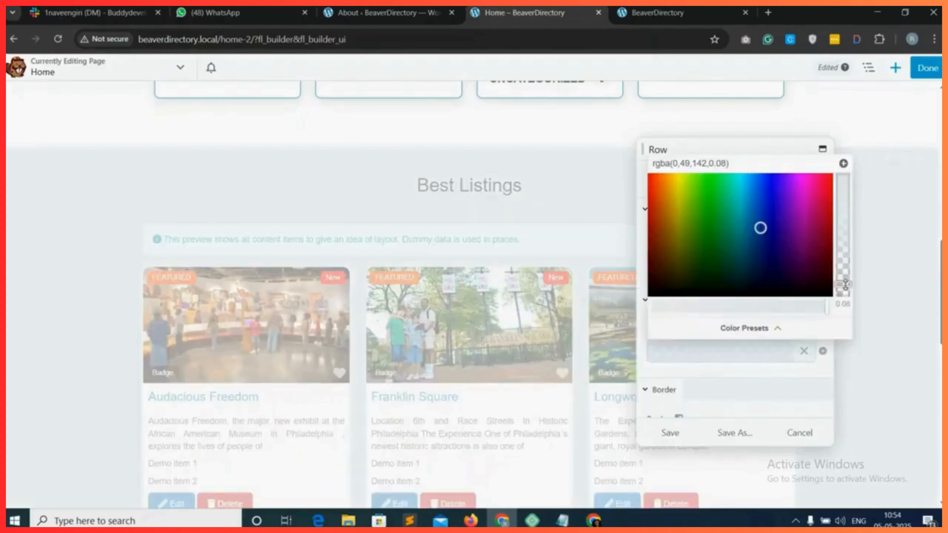
left_click(670, 433)
- Add a one-column row between the Best Listings row and the footer
scroll(503, 247, "down", 8)
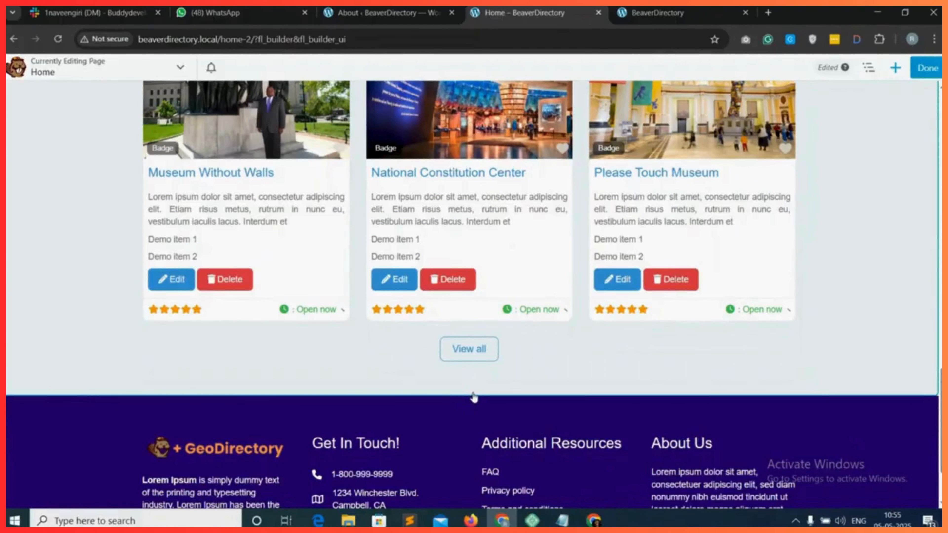
left_click(896, 68)
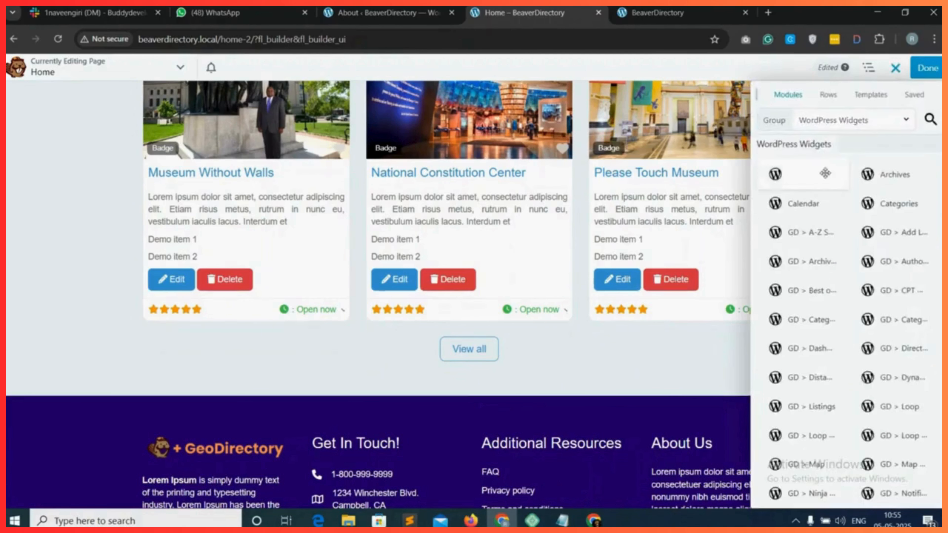
left_click(828, 95)
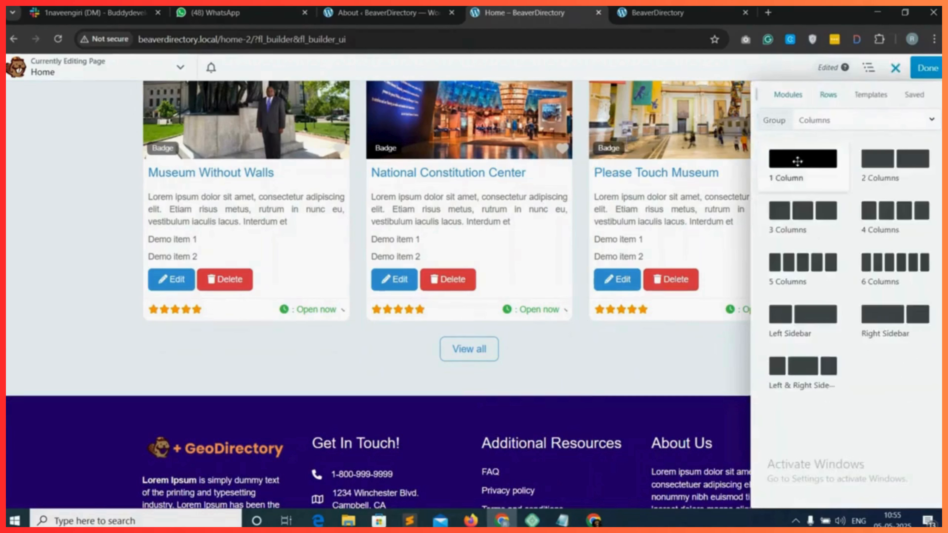
left_click_drag(812, 168, 446, 396)
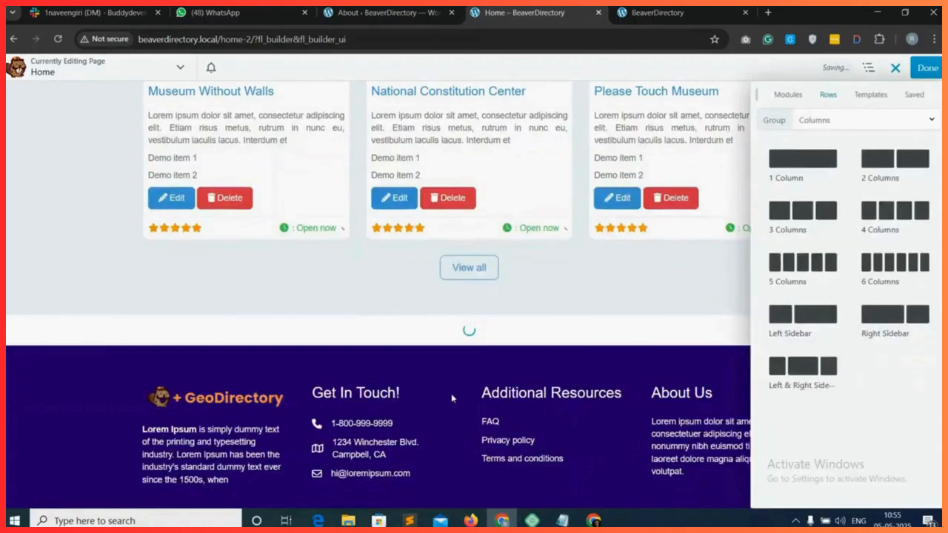
- Add the GD > Map WordPress widget to the empty row between the Best Listings row and the footer
left_click(792, 97)
left_click(842, 120)
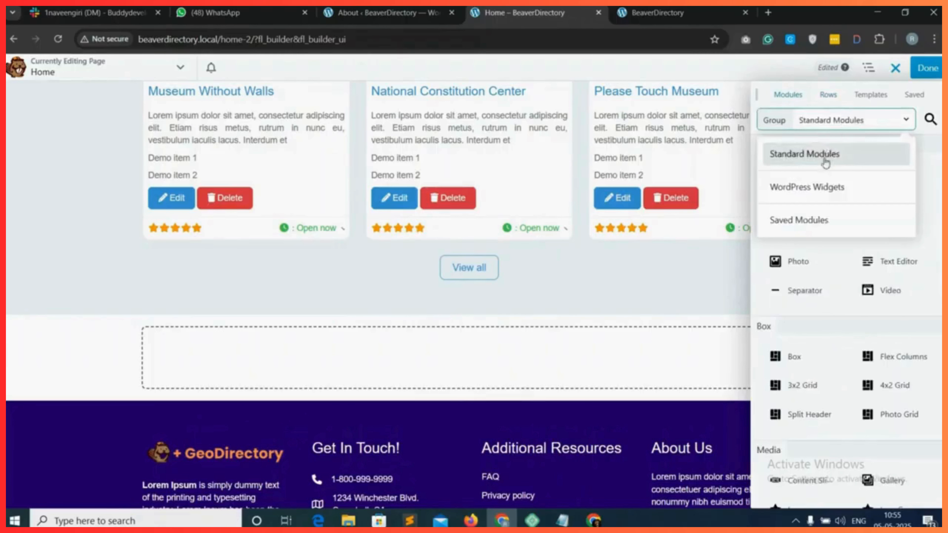
left_click(818, 179)
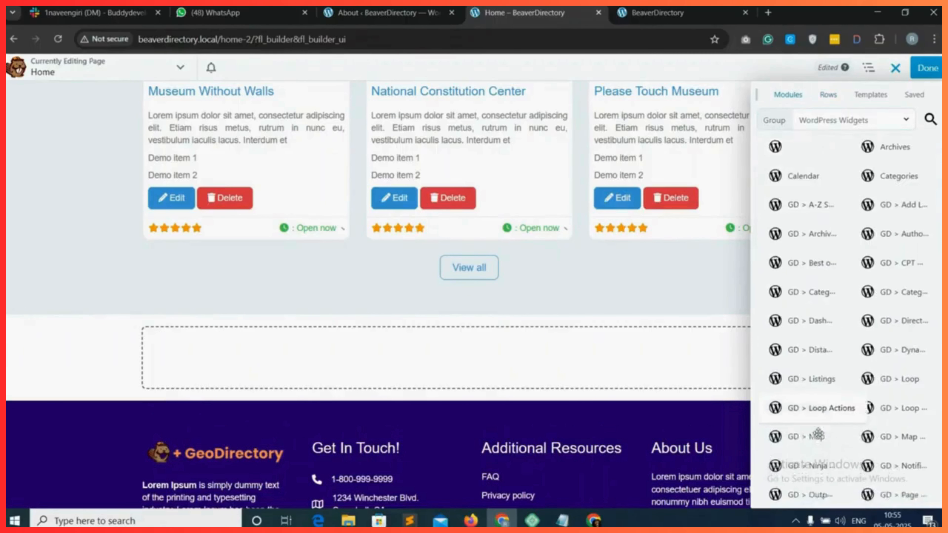
scroll(816, 407, "down", 2)
left_click_drag(816, 408, 421, 374)
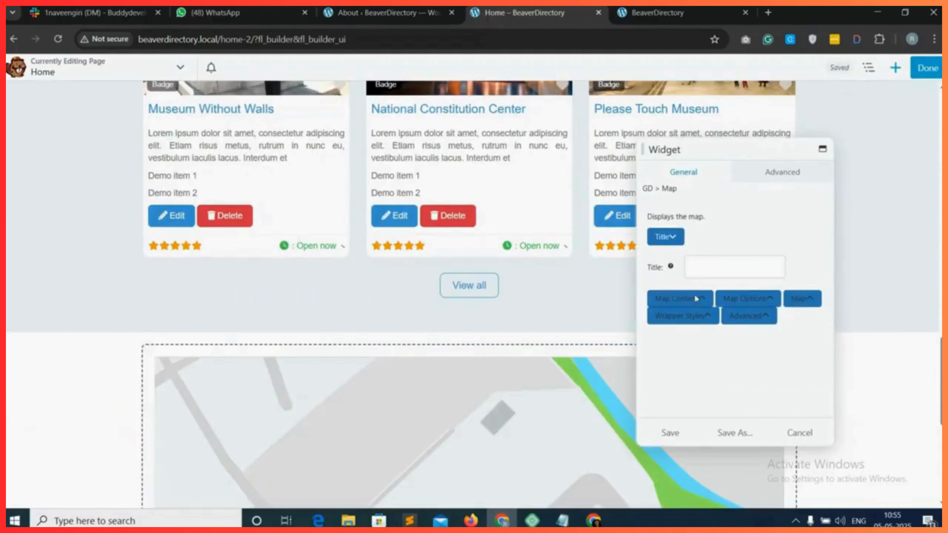
- Set the map widget's margins to 0 px on all four sides and save the widget
left_click(696, 299)
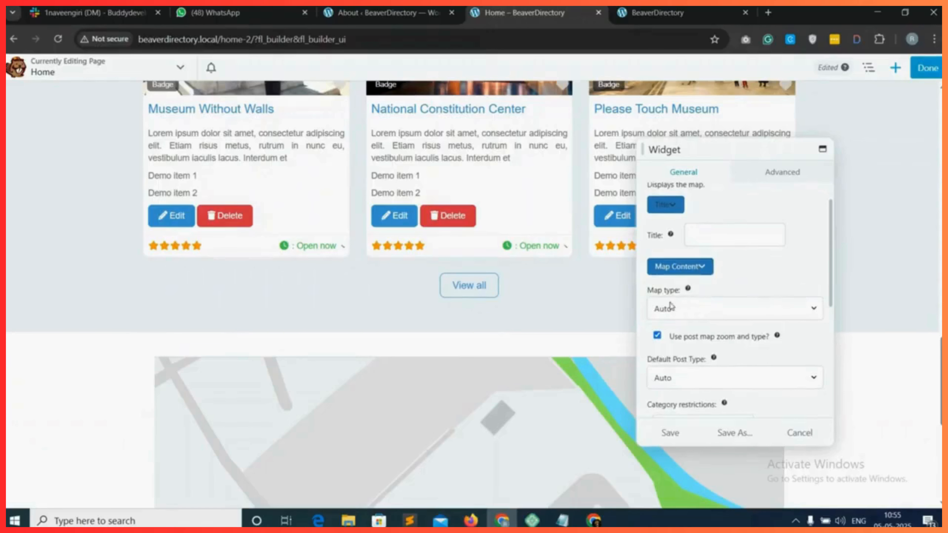
scroll(667, 303, "down", 2)
left_click(783, 172)
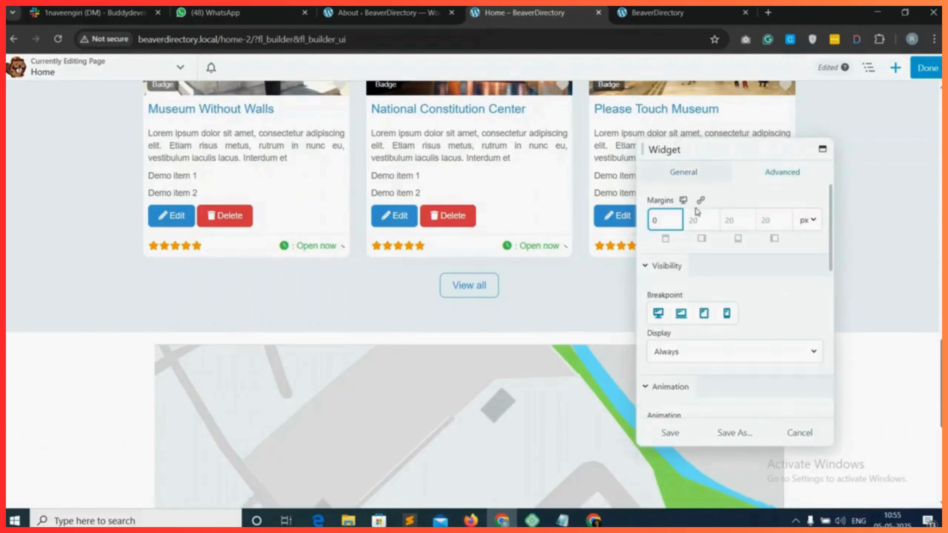
left_click(702, 202)
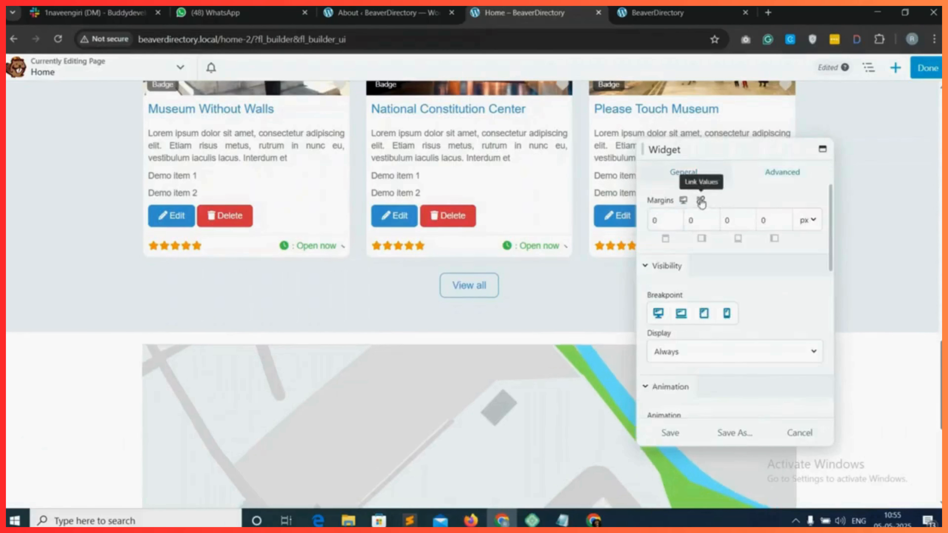
left_click(668, 435)
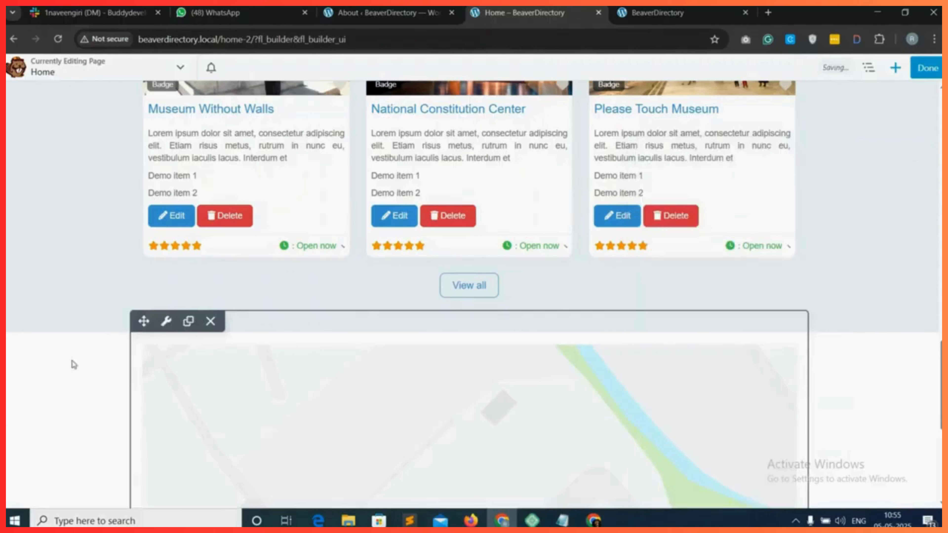
- Set the map row's padding to 0 px on all four sides
left_click(166, 325)
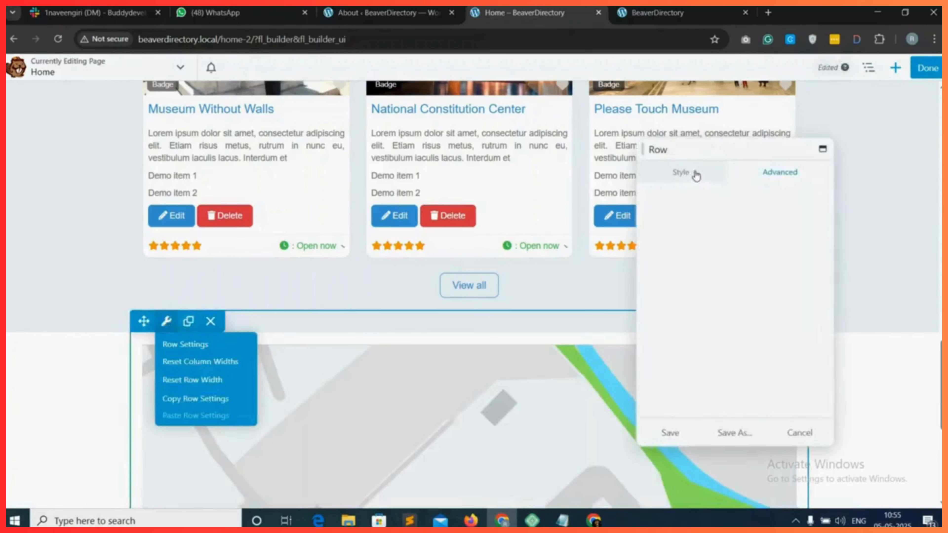
left_click(662, 301)
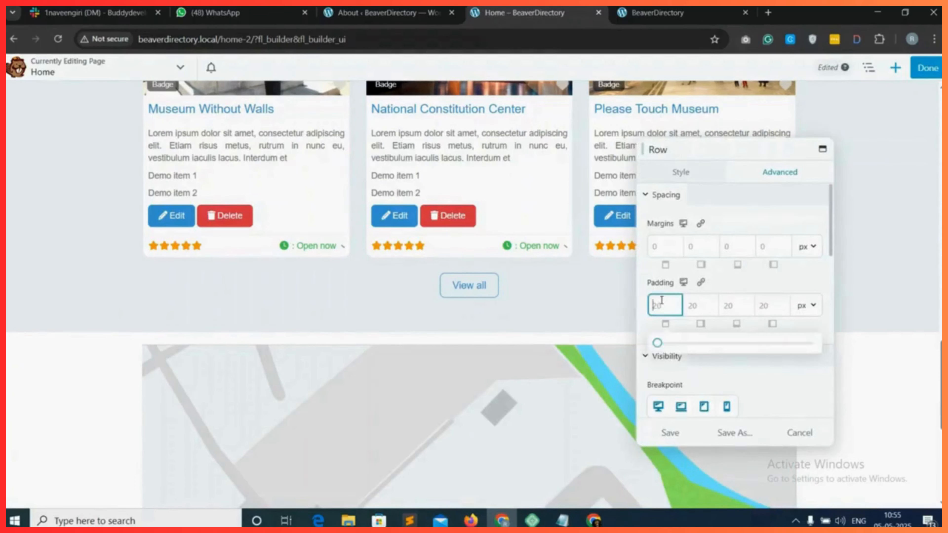
type("0")
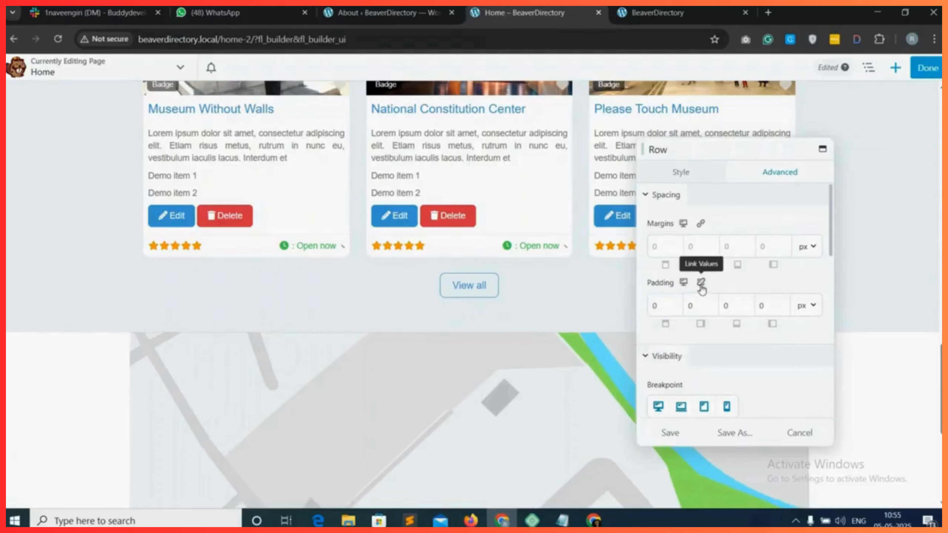
left_click(701, 283)
- Set both the width and the content width of the map row to Full Width, and save the row
left_click(695, 175)
left_click(704, 224)
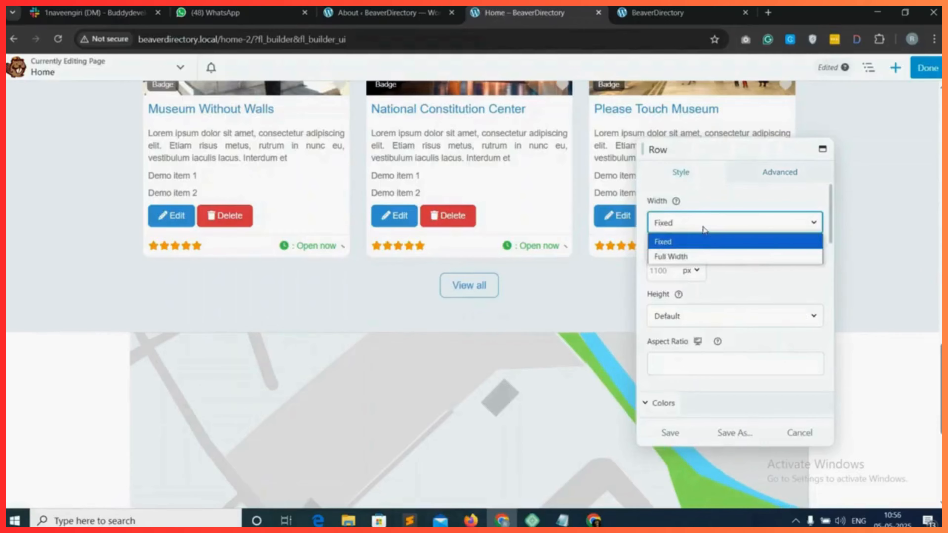
left_click(681, 257)
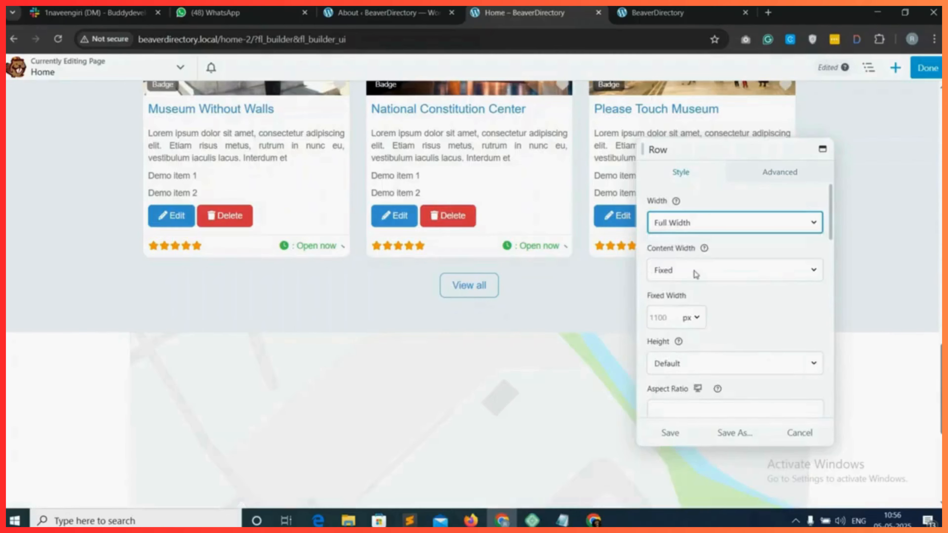
left_click(692, 271)
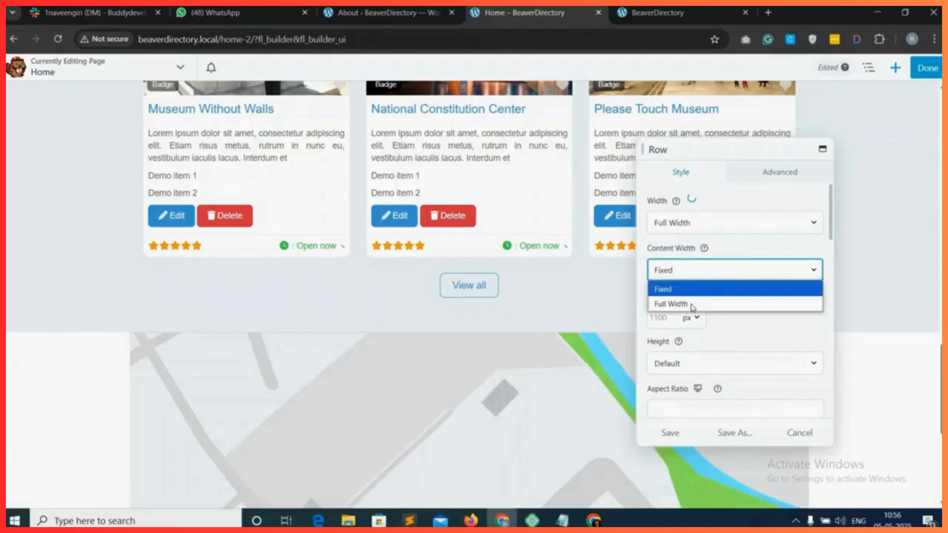
left_click(693, 305)
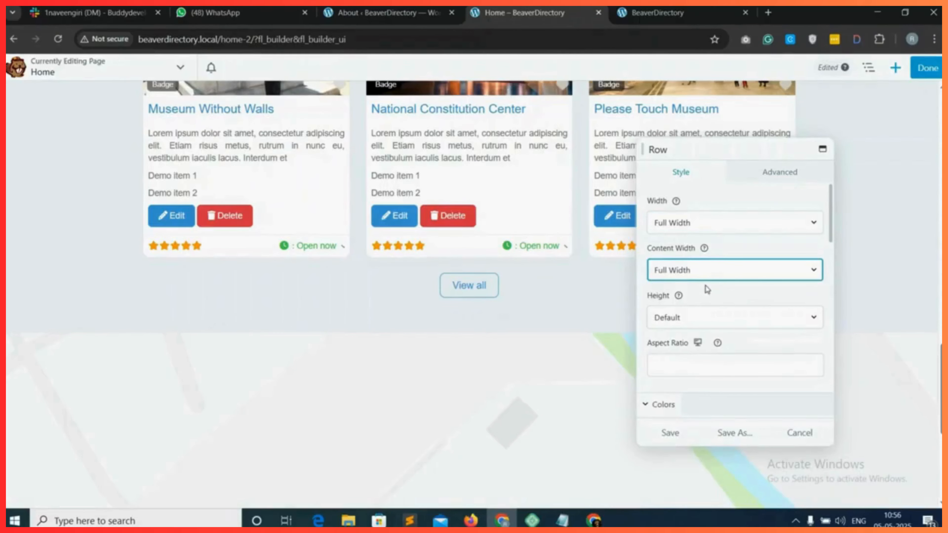
left_click(672, 432)
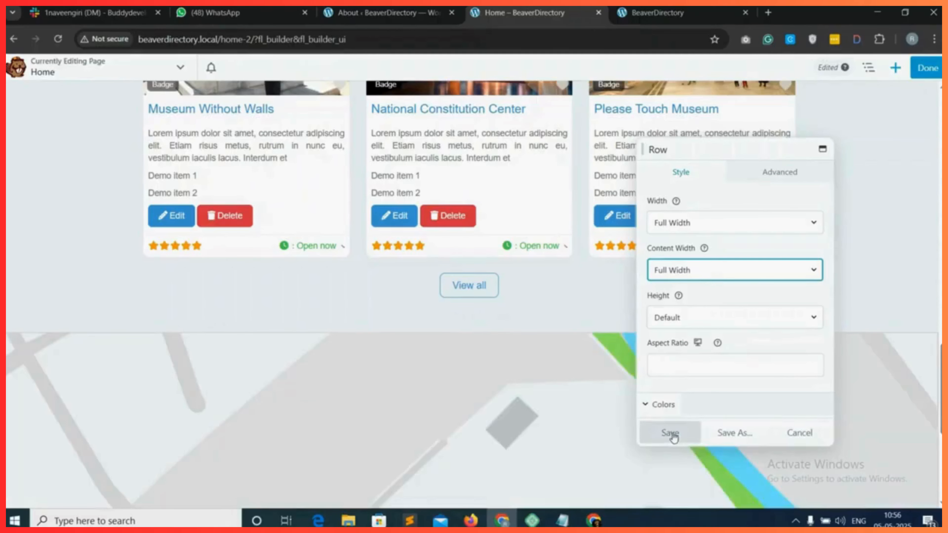
- Publish the Home page and check the live map section above the footer
scroll(671, 434, "down", 3)
left_click(928, 70)
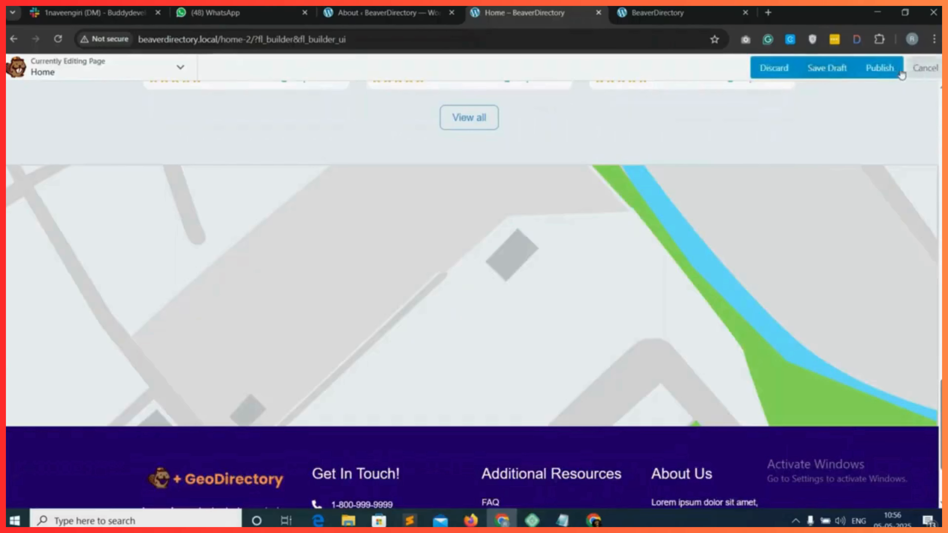
left_click(884, 72)
left_click_drag(413, 211, 523, 212)
scroll(553, 290, "down", 8)
scroll(553, 289, "down", 6)
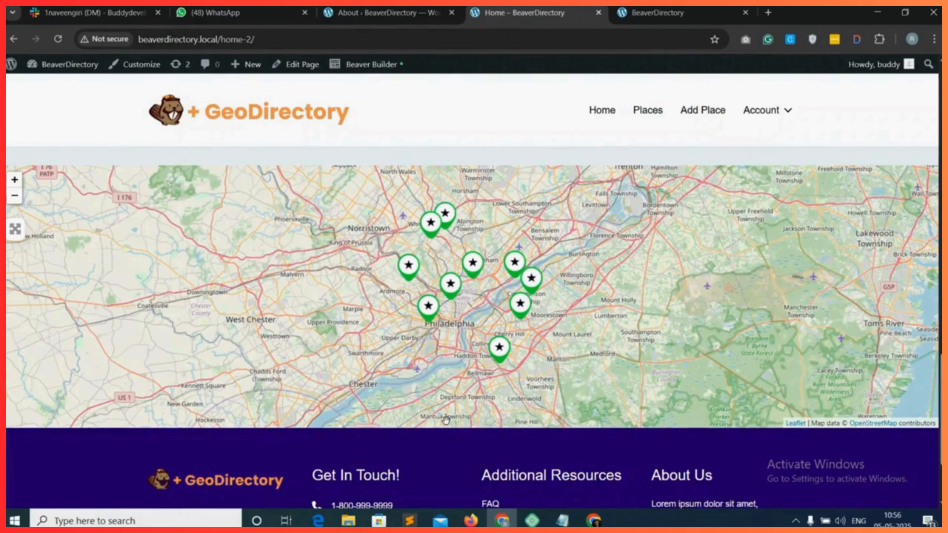
- Reopen the Home page in Beaver Builder and add a one-column row between the map and the footer
left_click(369, 68)
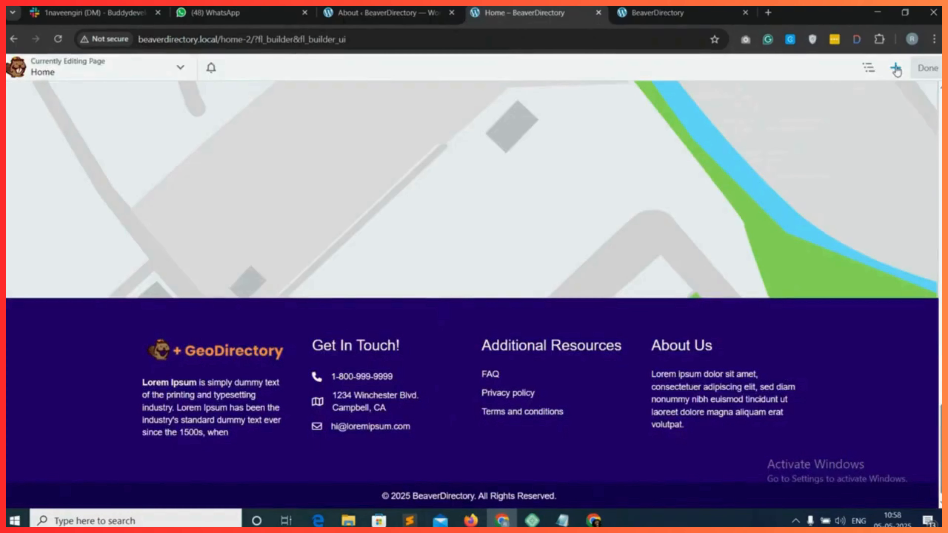
left_click(896, 69)
left_click(828, 94)
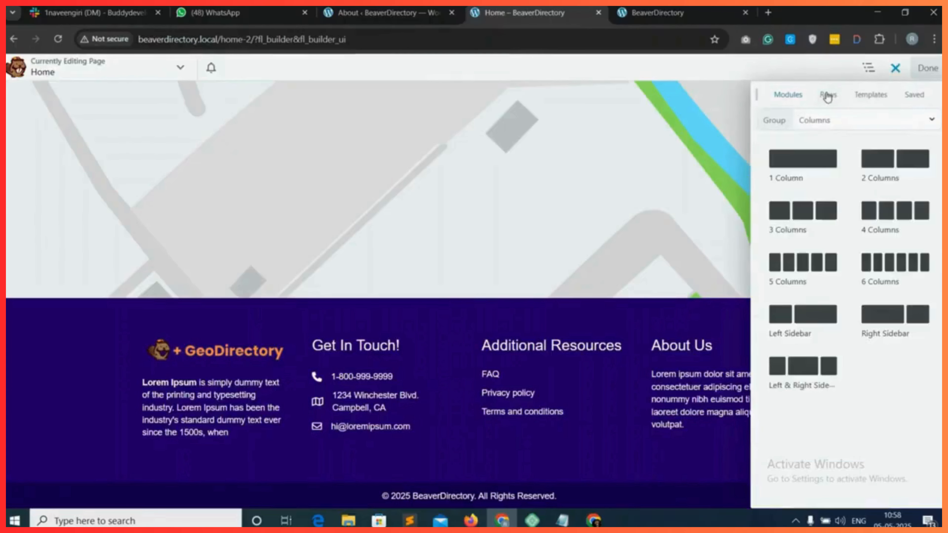
left_click_drag(806, 163, 398, 256)
- Duplicate the Best Listings heading and move the copy into the new row below the map
scroll(519, 179, "up", 10)
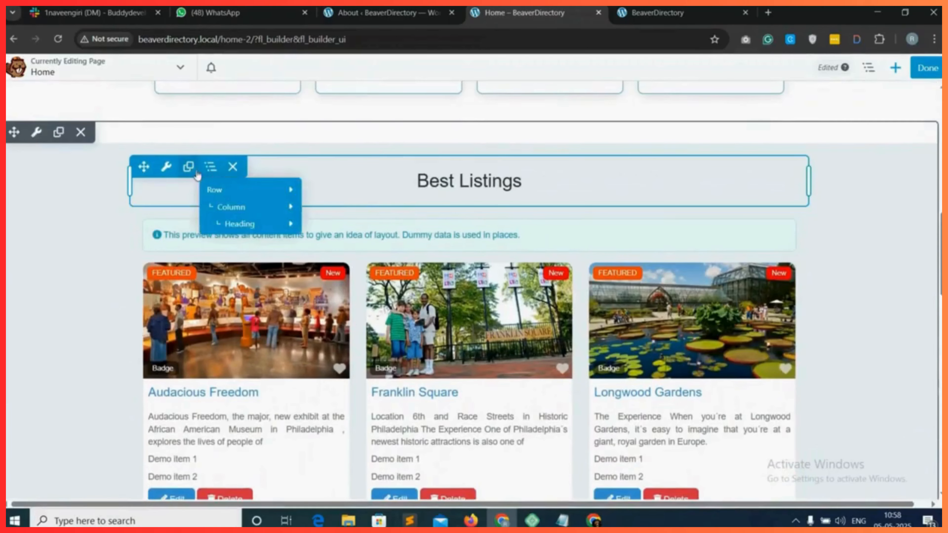
left_click(188, 167)
scroll(168, 231, "up", 1)
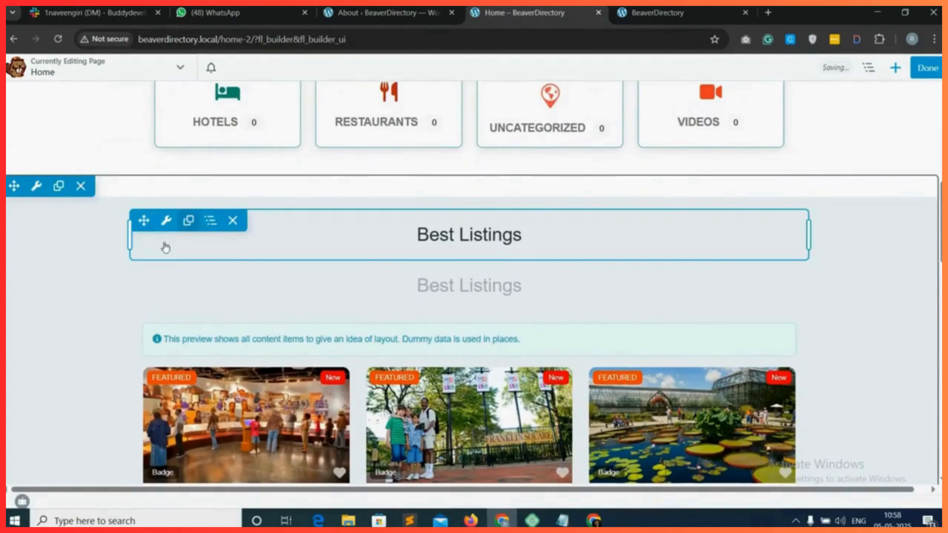
mouse_move(143, 221)
left_click_drag(143, 221, 197, 343)
- Change the copied heading's text to "Blogs" and save the heading
type("Blogs")
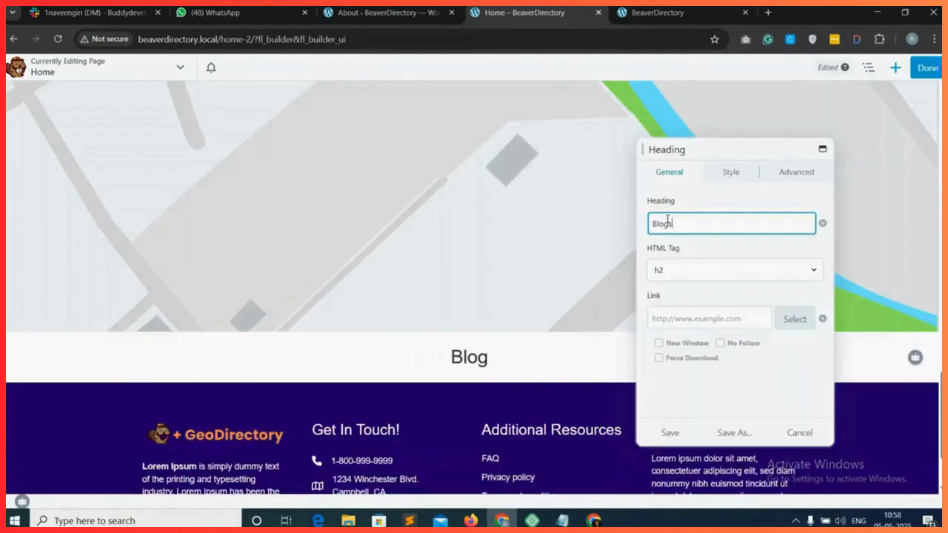
left_click(670, 433)
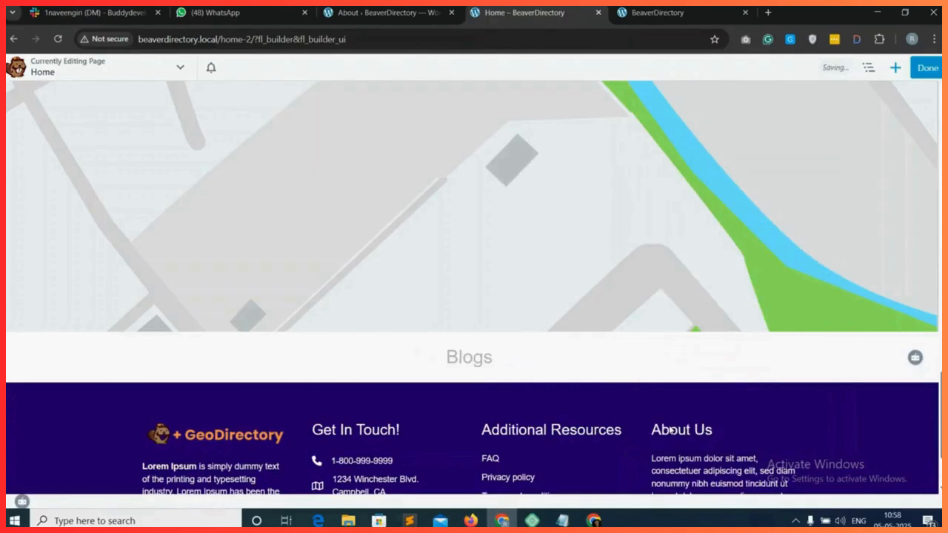
mouse_move(516, 360)
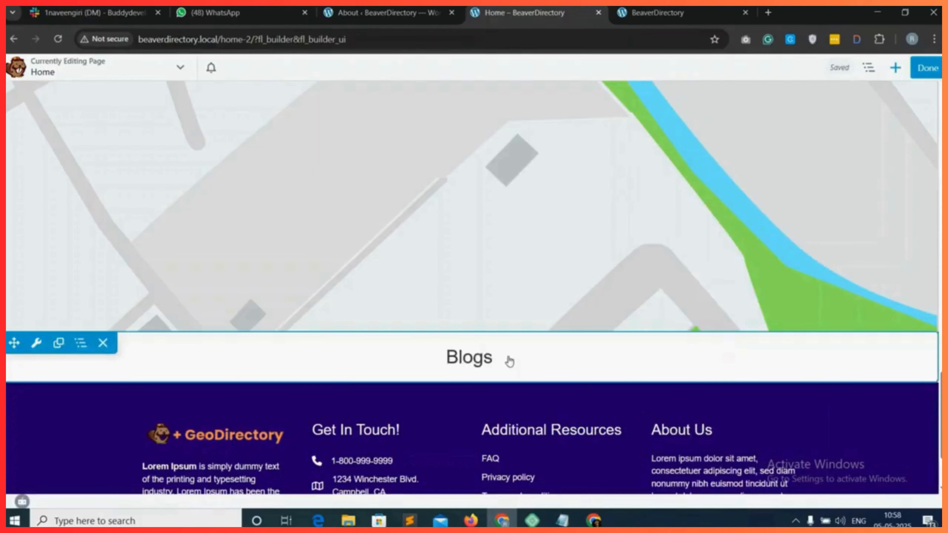
scroll(509, 362, "down", 1)
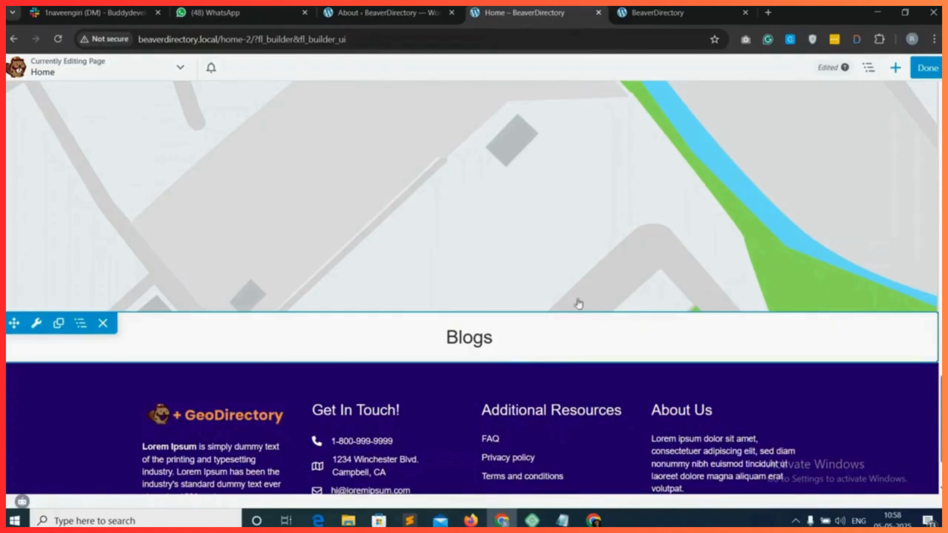
- Add a Posts module below the Blogs heading
left_click(896, 68)
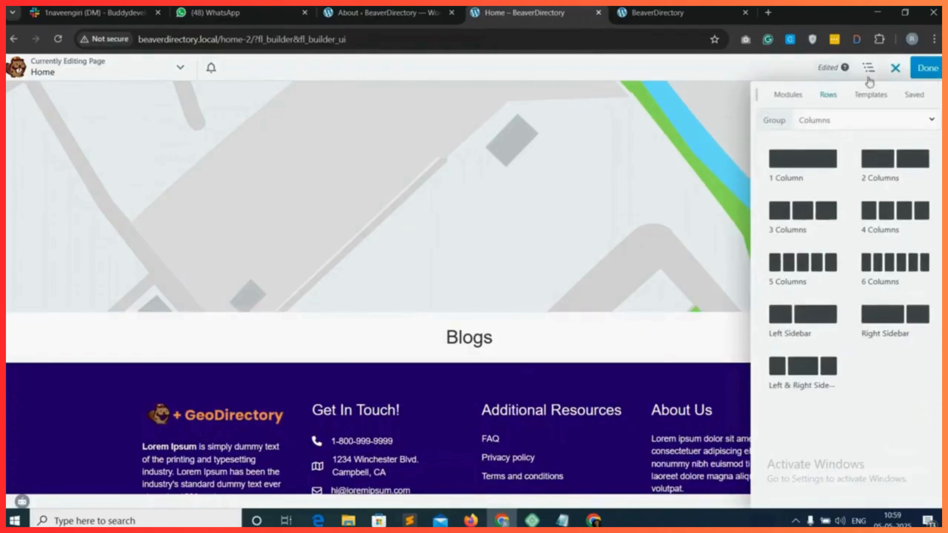
left_click(788, 96)
scroll(848, 336, "down", 15)
left_click_drag(900, 455, 469, 299)
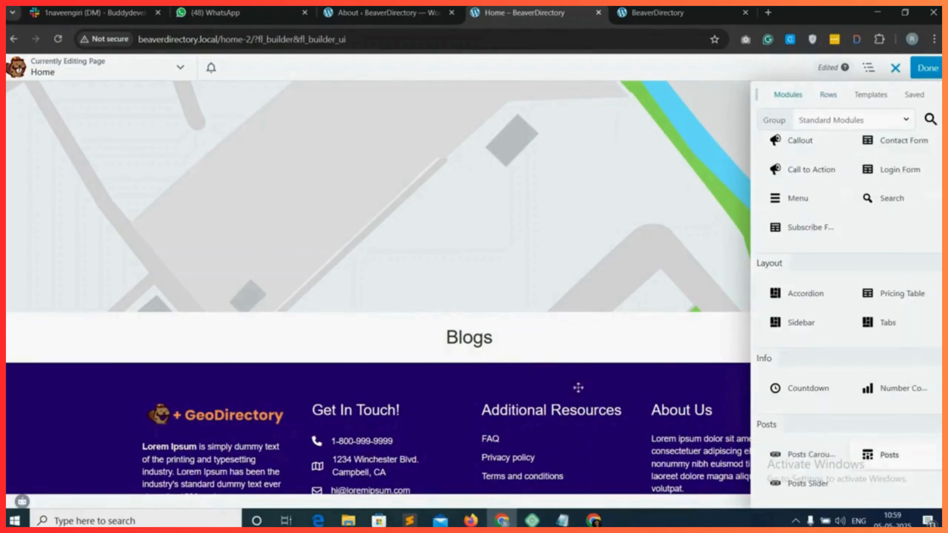
- Set the Posts module's layout to Columns and its Equal Heights option to Yes
left_click(688, 224)
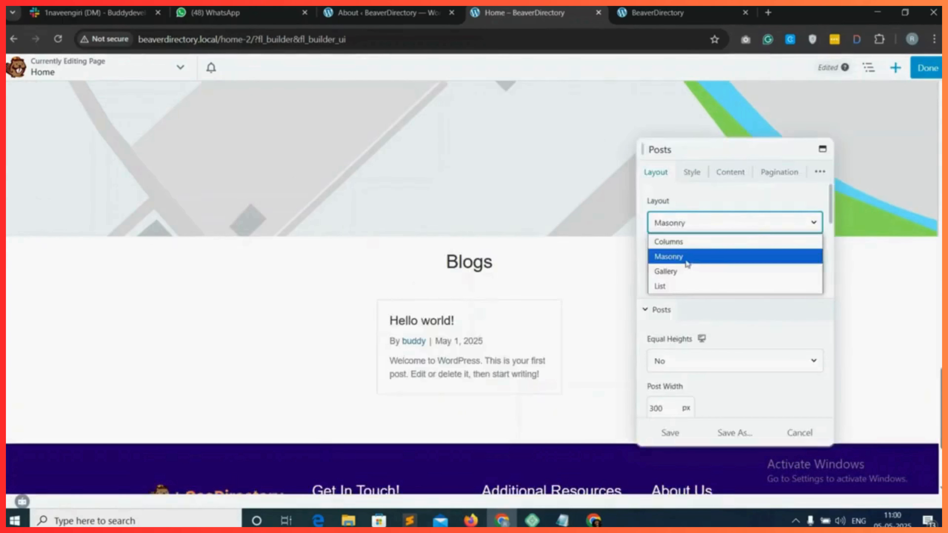
left_click(687, 247)
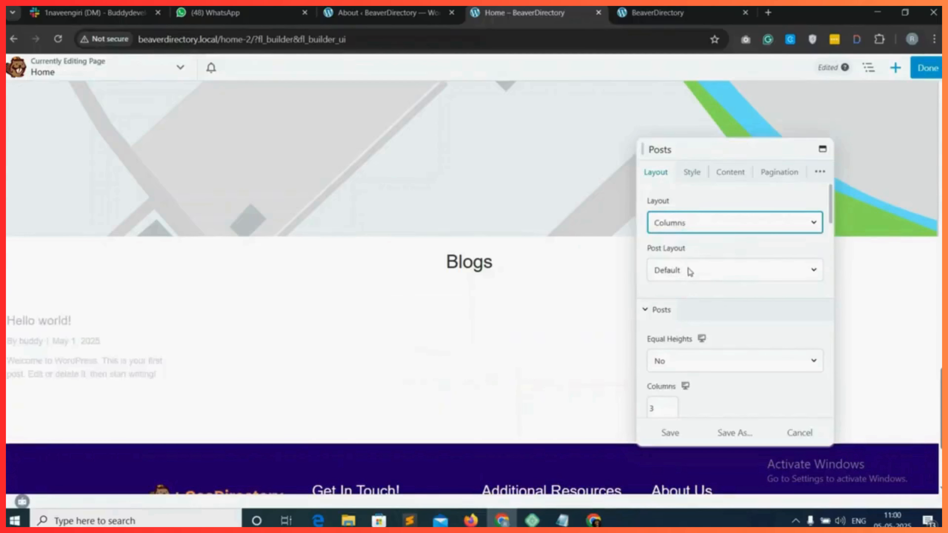
left_click(672, 361)
left_click(669, 394)
- Look over the Posts module's spacing, featured image and post info settings and save the module
scroll(705, 381, "down", 1)
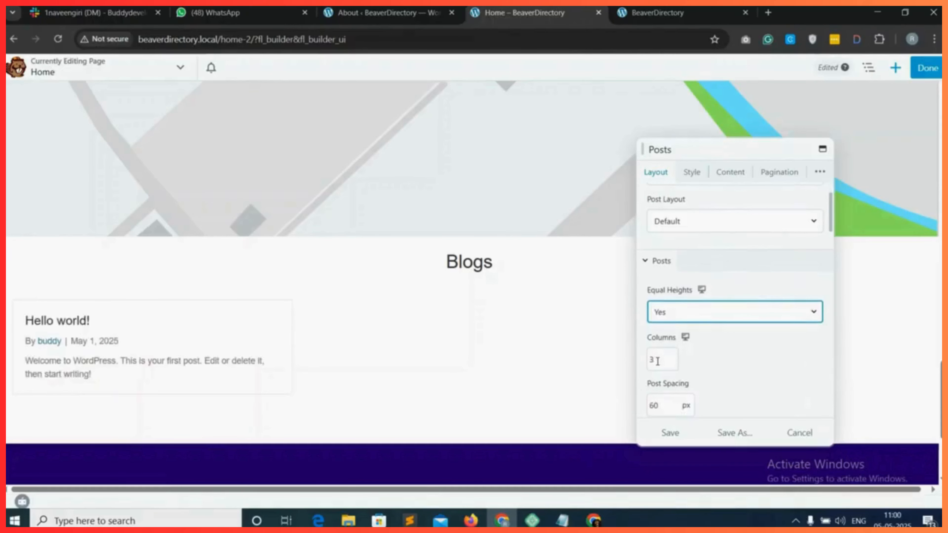
scroll(709, 361, "down", 3)
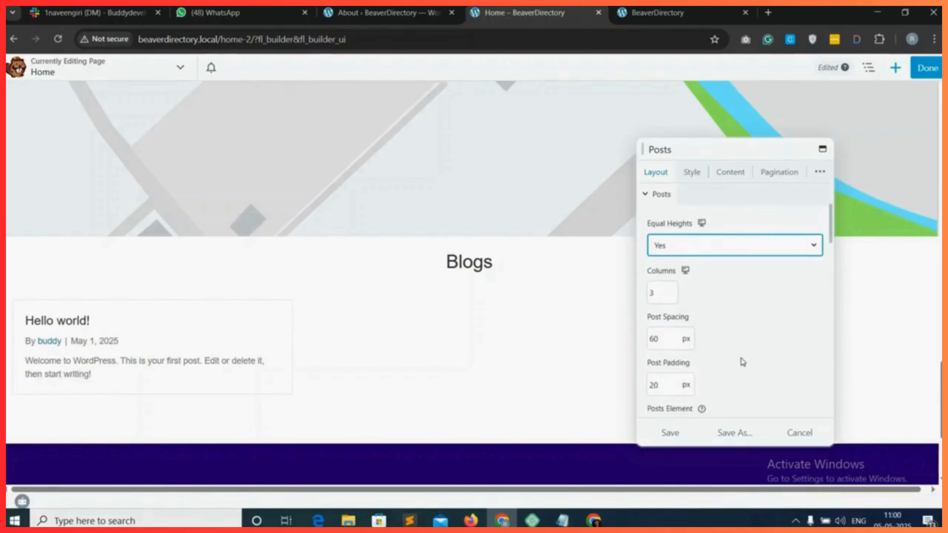
scroll(743, 362, "down", 4)
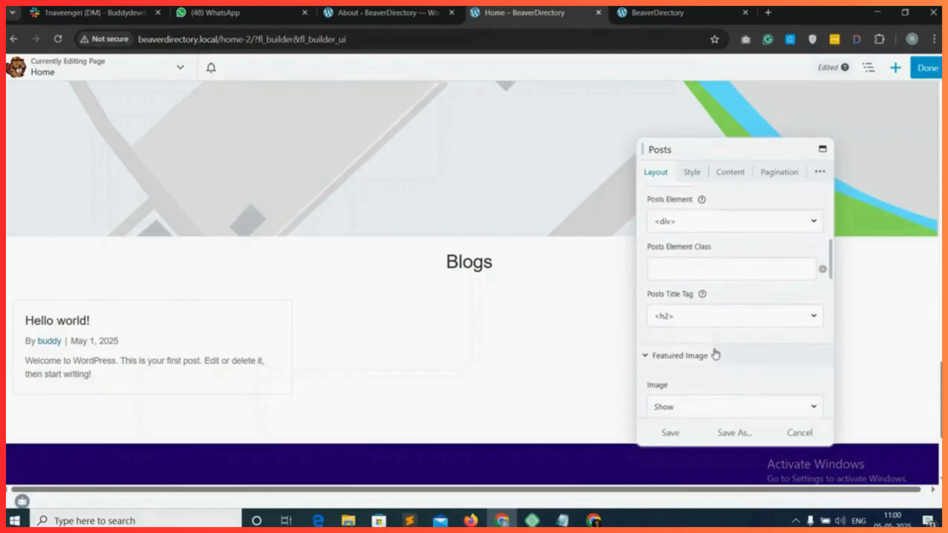
scroll(716, 354, "down", 1)
scroll(681, 301, "down", 1)
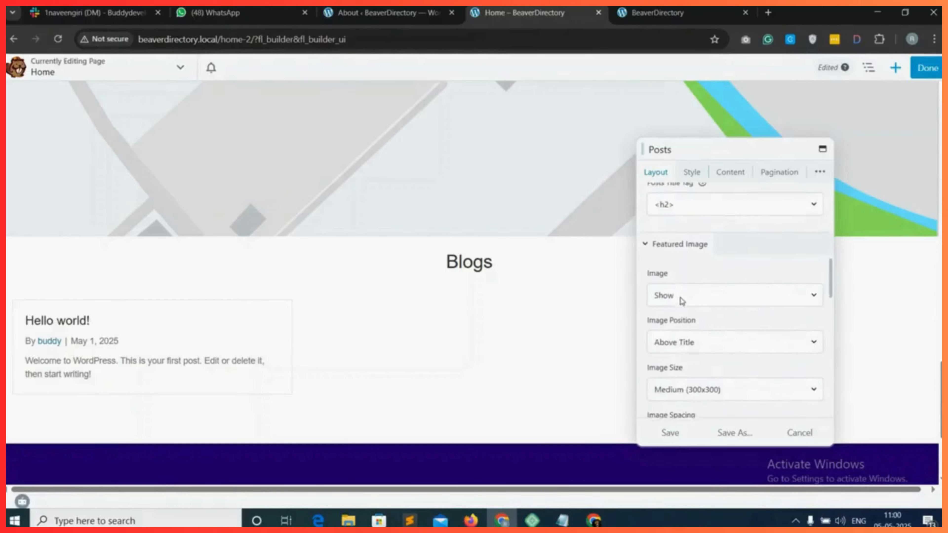
scroll(677, 333, "down", 3)
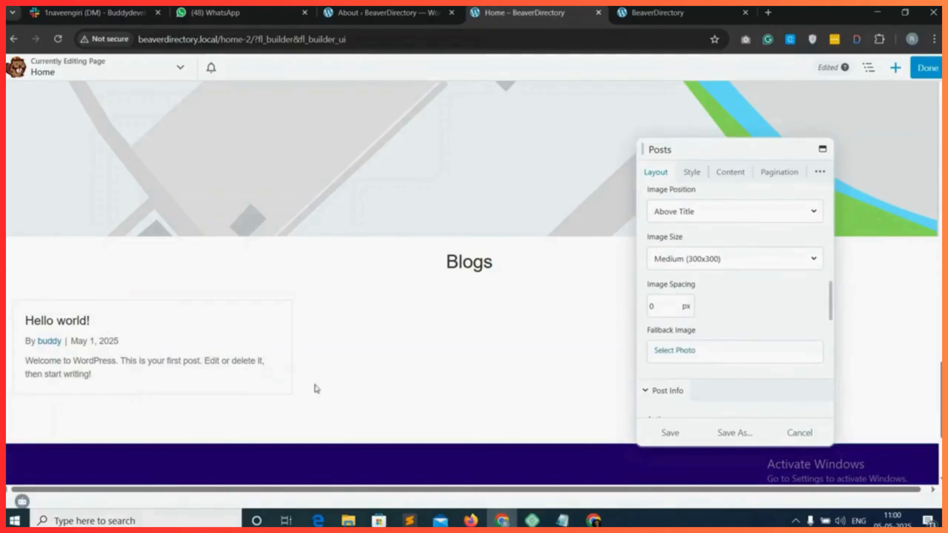
scroll(718, 381, "down", 5)
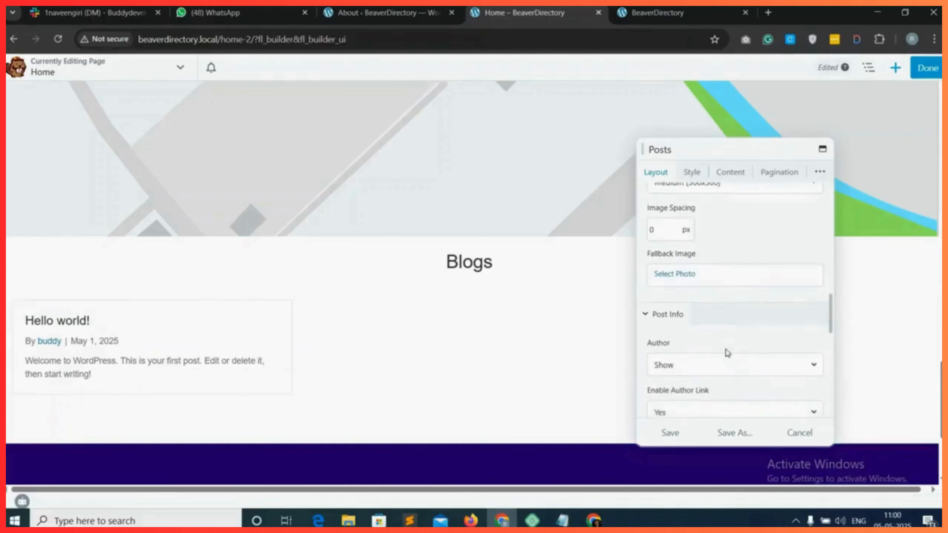
left_click(670, 433)
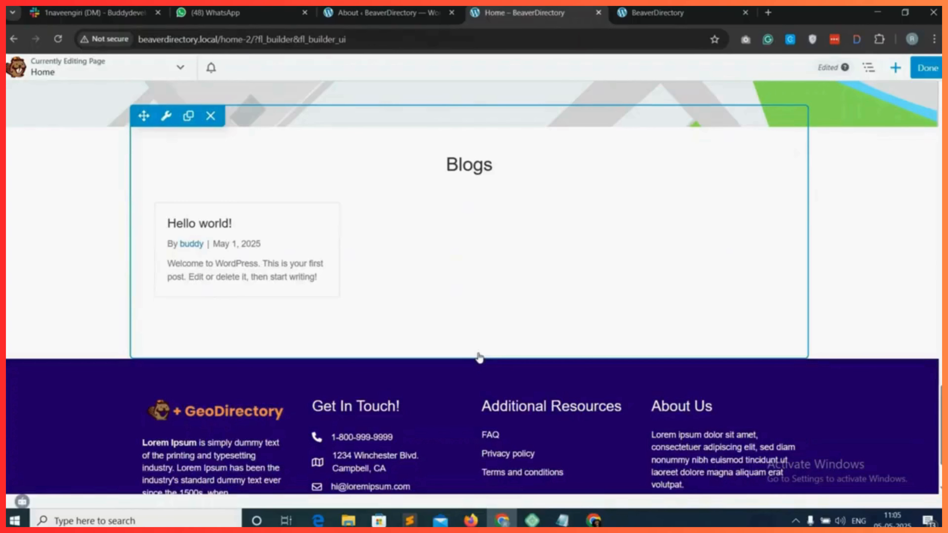
- Add a two-column row below the Blogs section and place a Heading module in its left column
left_click(895, 68)
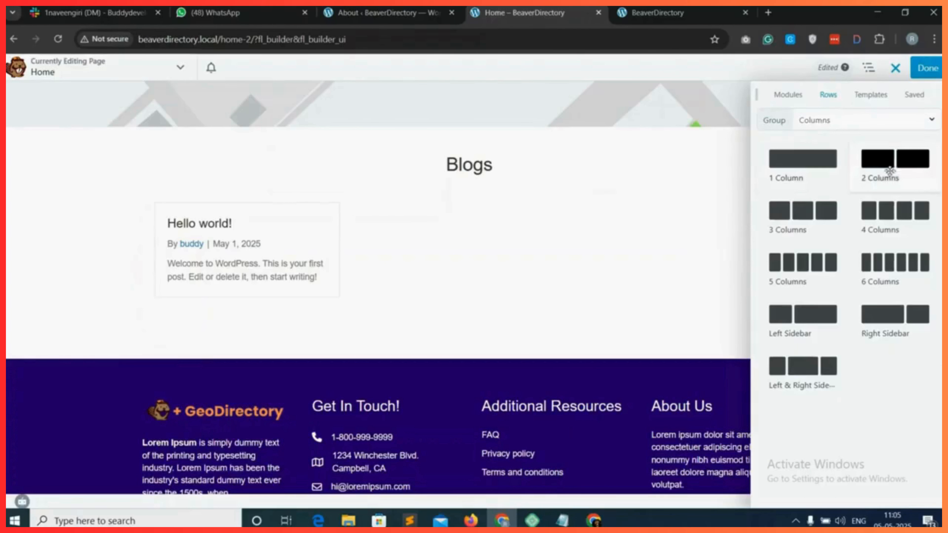
left_click_drag(900, 171, 435, 413)
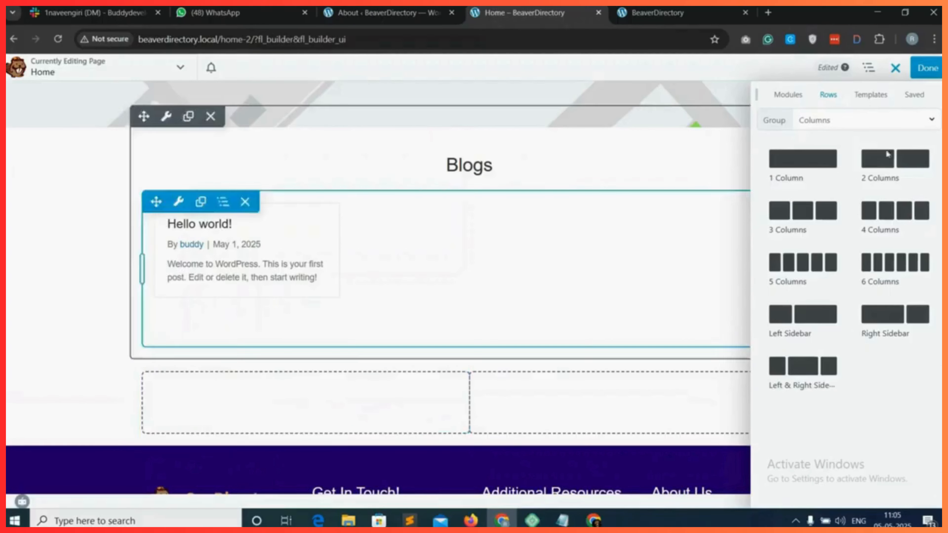
left_click_drag(307, 452, 304, 453)
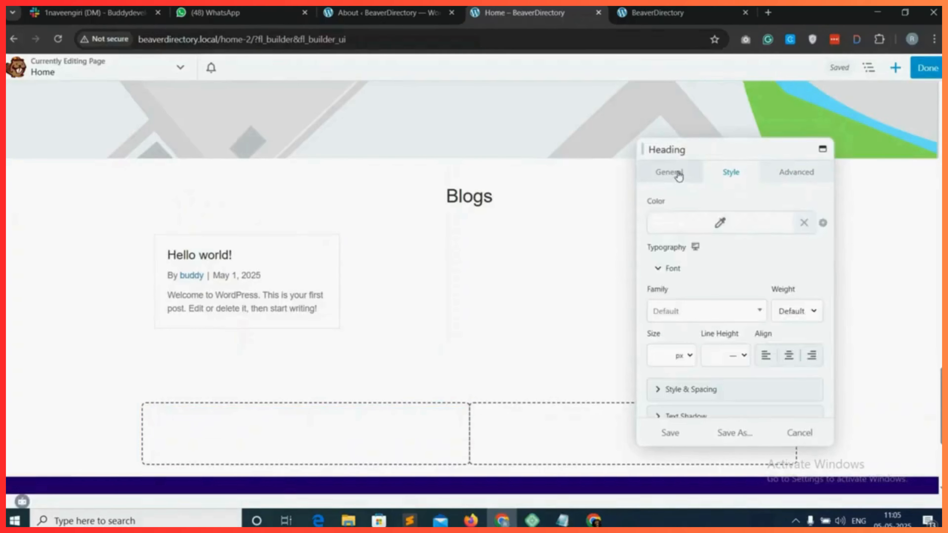
- Set the new heading's text to "Add Listing Today" with Semi-Bold weight and left alignment, and save it
left_click(669, 172)
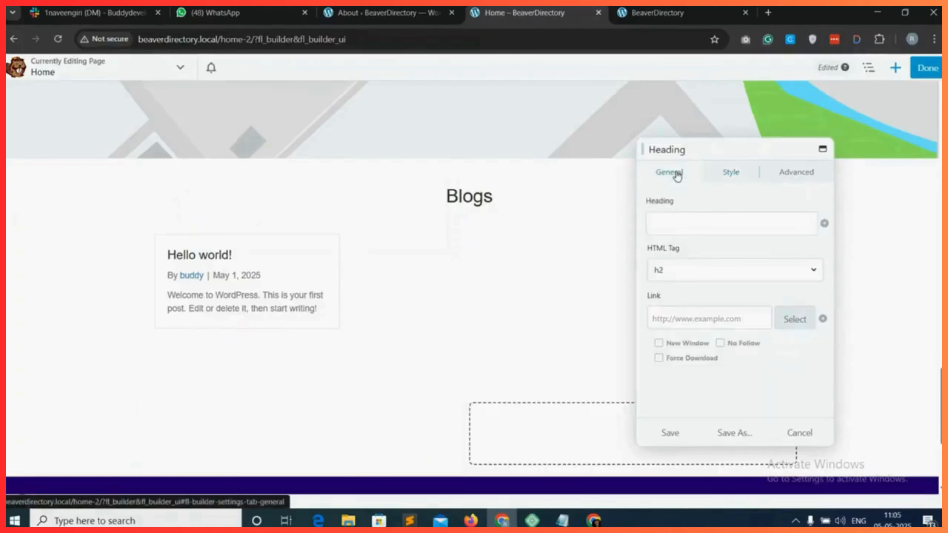
left_click(676, 223)
type("Add Listing Toda")
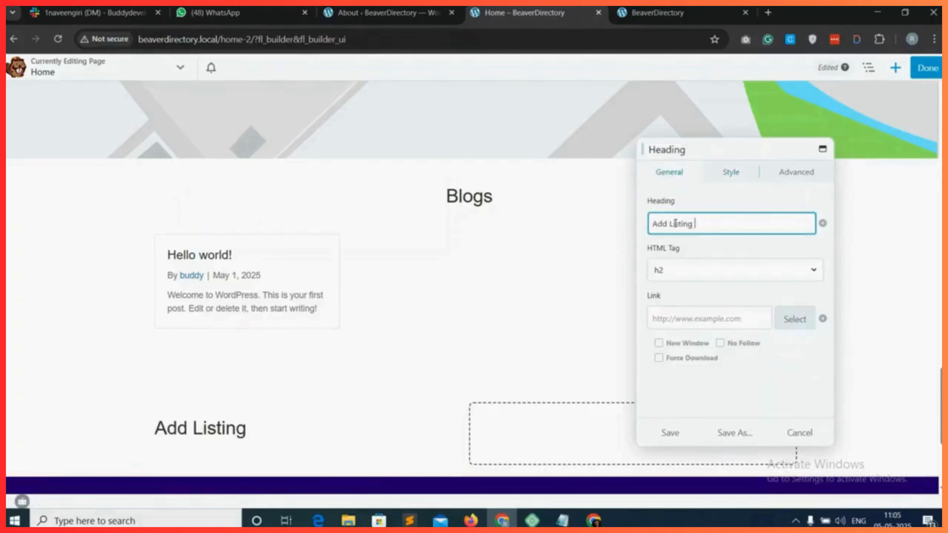
type("y")
left_click(730, 172)
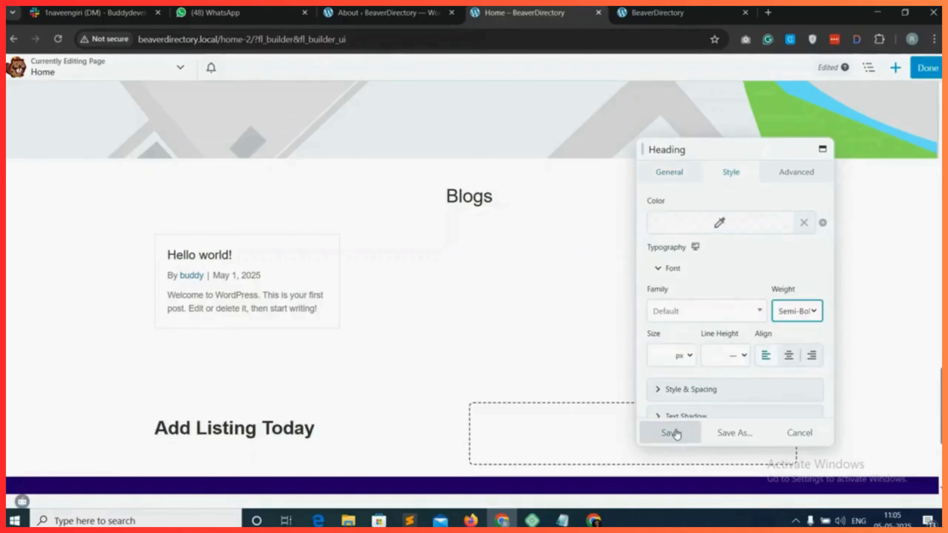
left_click(671, 434)
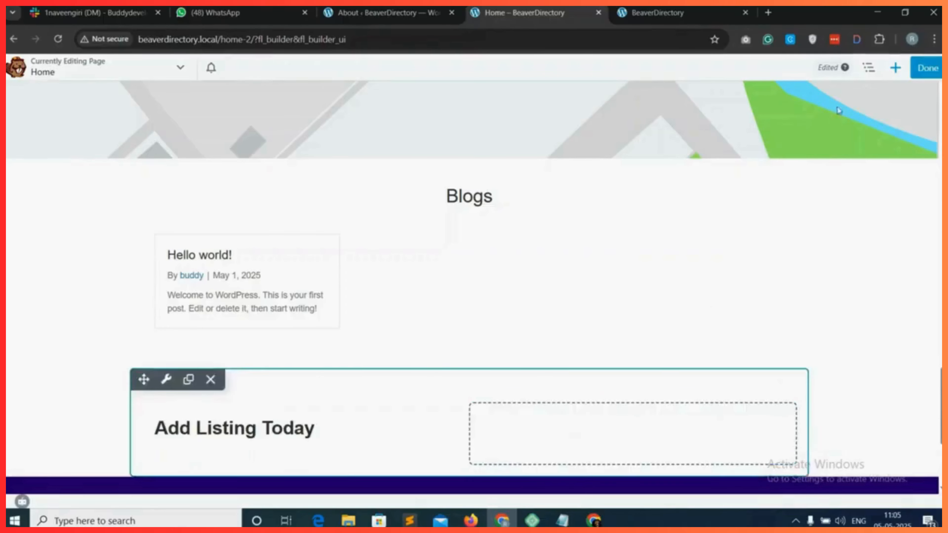
- Add a Button module in the row's right column and set its text to "Add Listing"
left_click(896, 68)
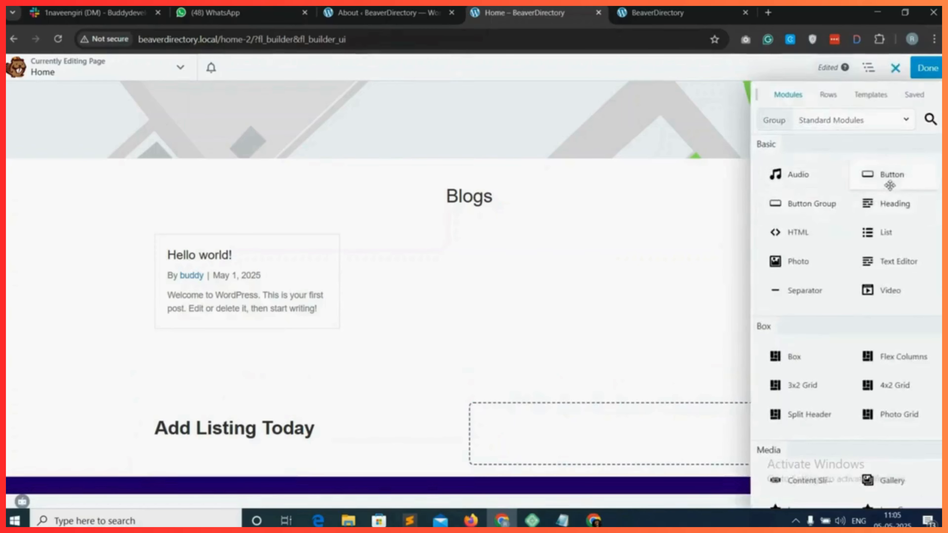
left_click_drag(795, 267, 612, 433)
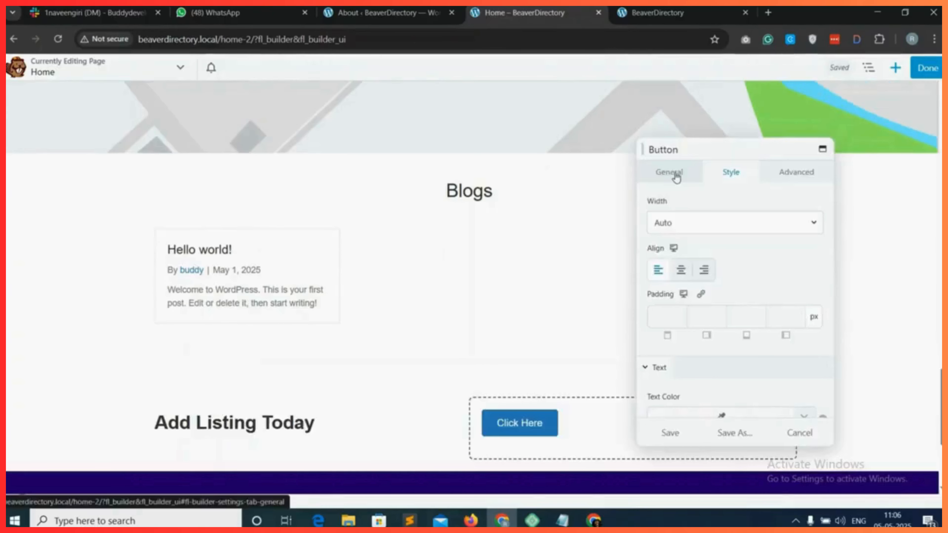
left_click(677, 176)
left_click(669, 224)
key("ctrl+a")
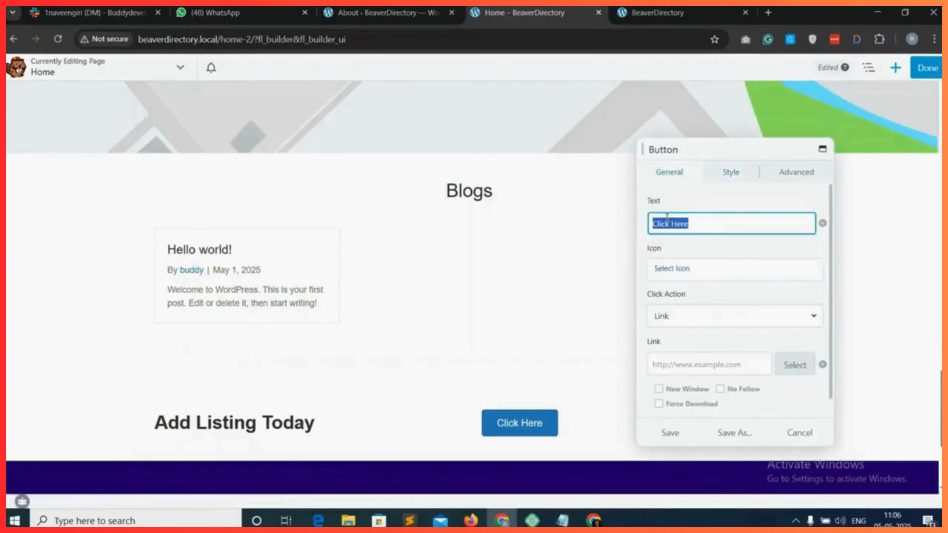
type("Add Li")
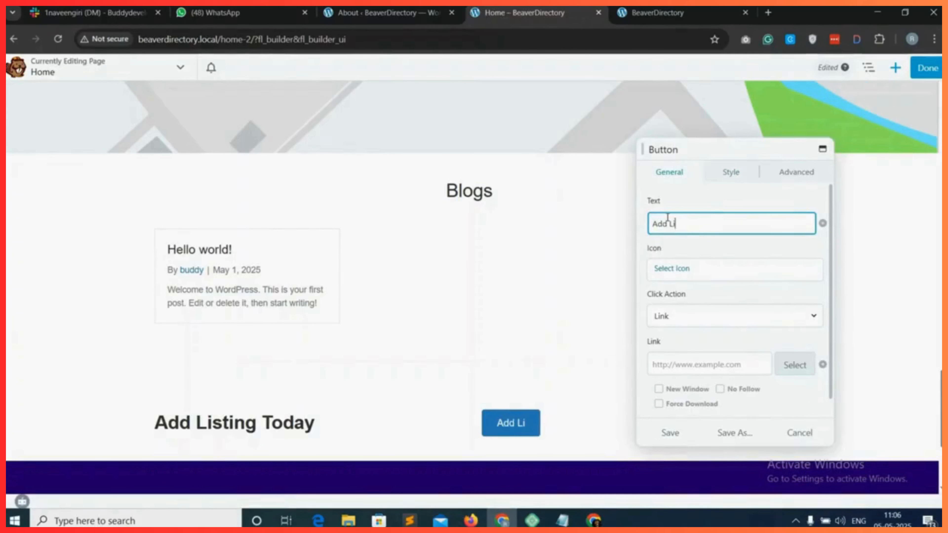
type("sting")
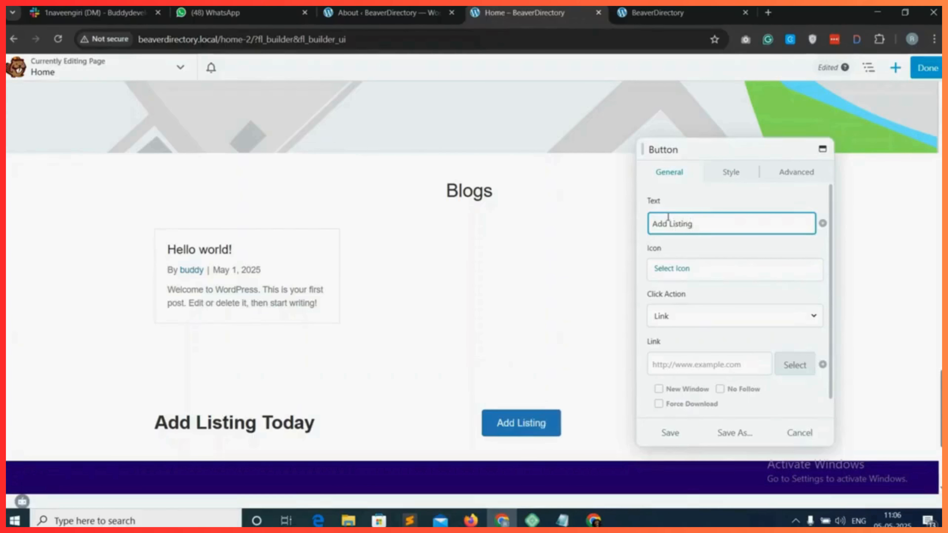
- Give the Add Listing button a double right-arrow icon positioned After Text
left_click(680, 269)
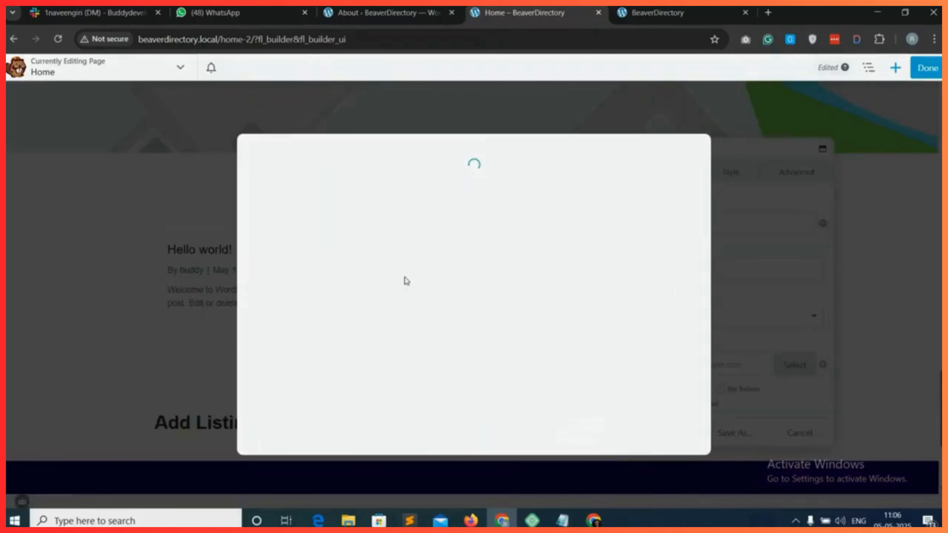
left_click(430, 269)
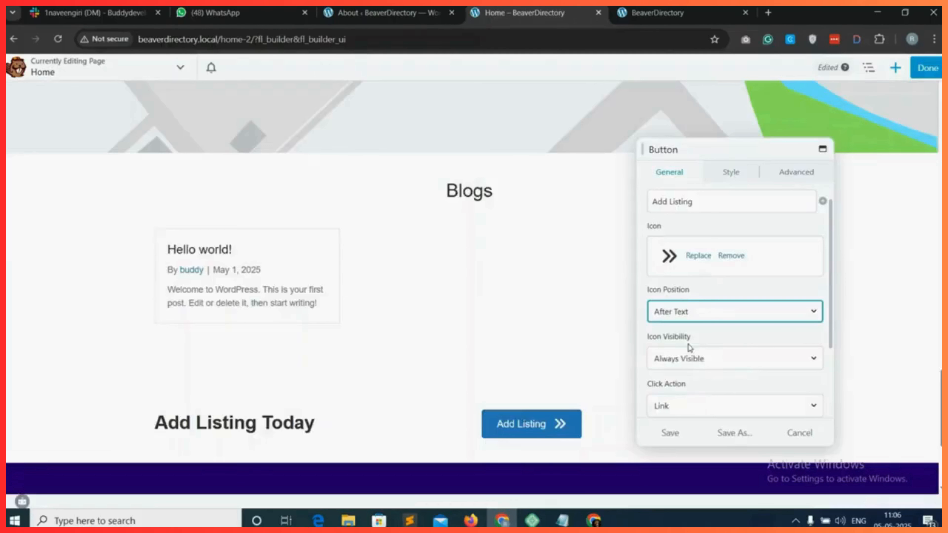
scroll(694, 357, "down", 1)
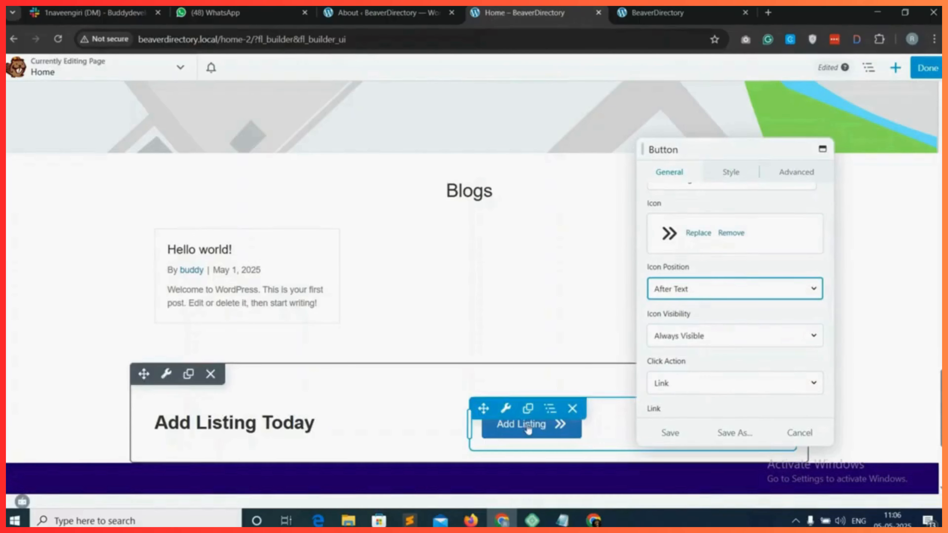
- Link the button to the Add Listing page by searching for "add li"
scroll(753, 372, "down", 2)
scroll(752, 374, "down", 2)
left_click(667, 367)
type("add li")
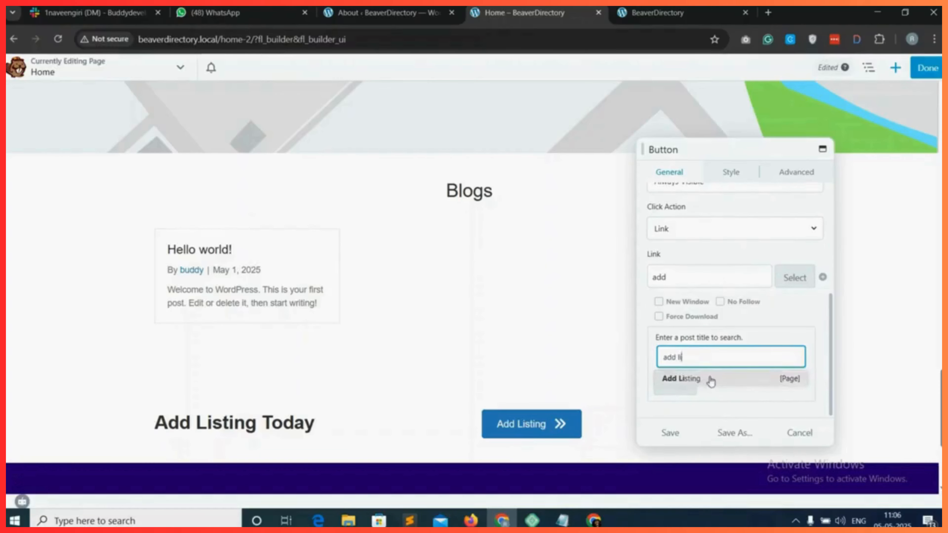
left_click(729, 384)
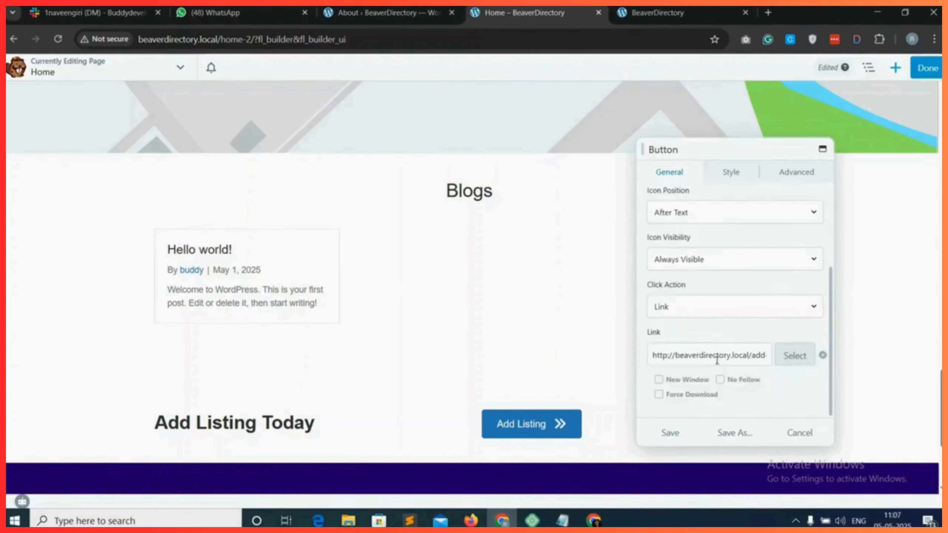
- Align the Add Listing button to the right of its column and close its settings
left_click(729, 172)
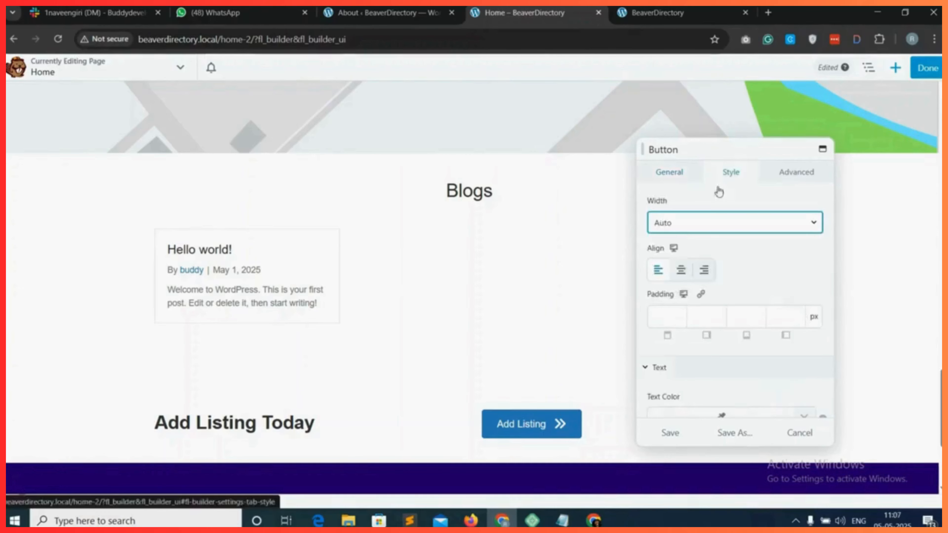
left_click(708, 272)
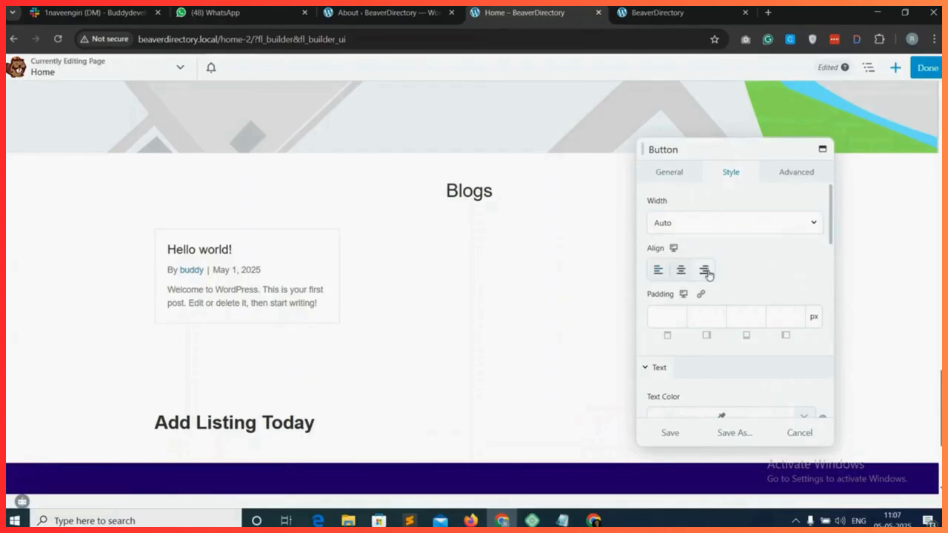
left_click(452, 445)
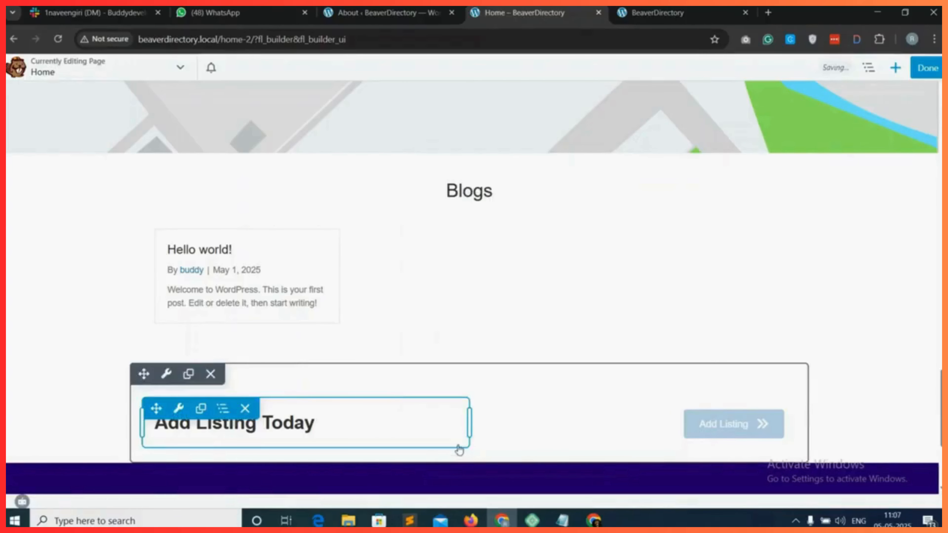
- Set the Add Listing Today row to full width
left_click(166, 374)
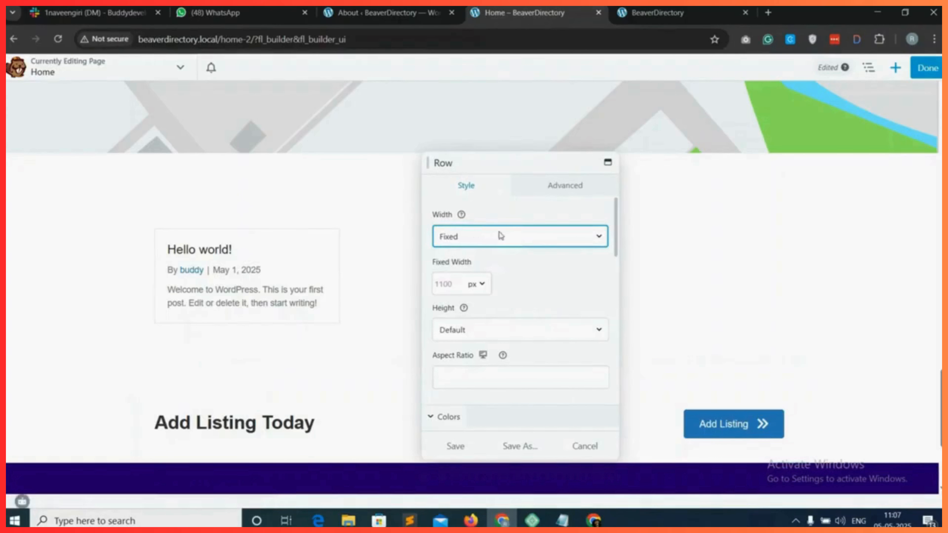
left_click(508, 235)
left_click(457, 269)
- Set the row's background type to Color and choose a very dark green
scroll(515, 338, "down", 5)
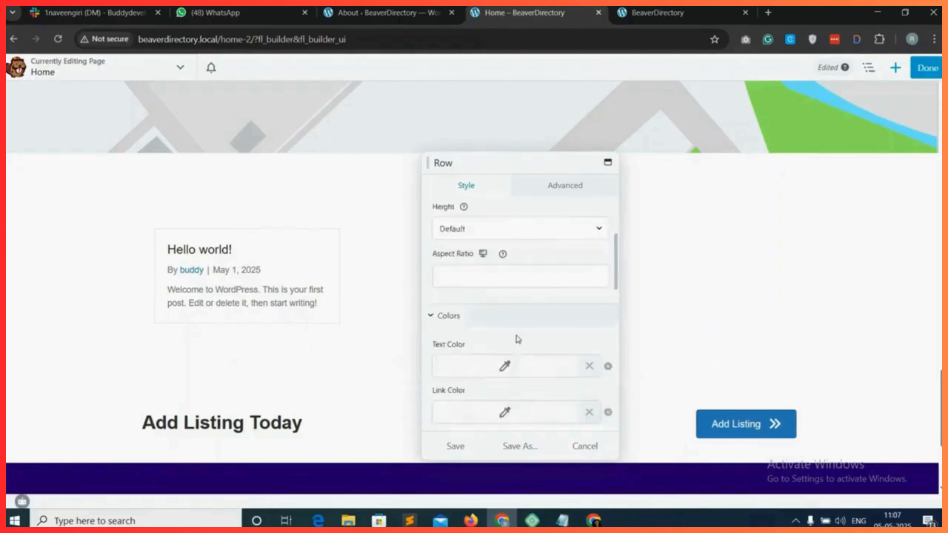
scroll(517, 338, "down", 3)
scroll(479, 323, "down", 1)
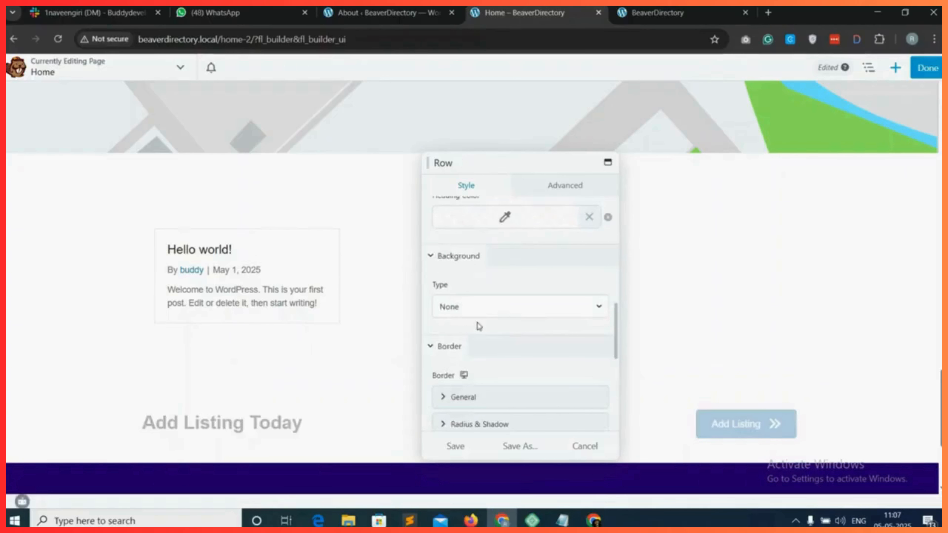
left_click(471, 312)
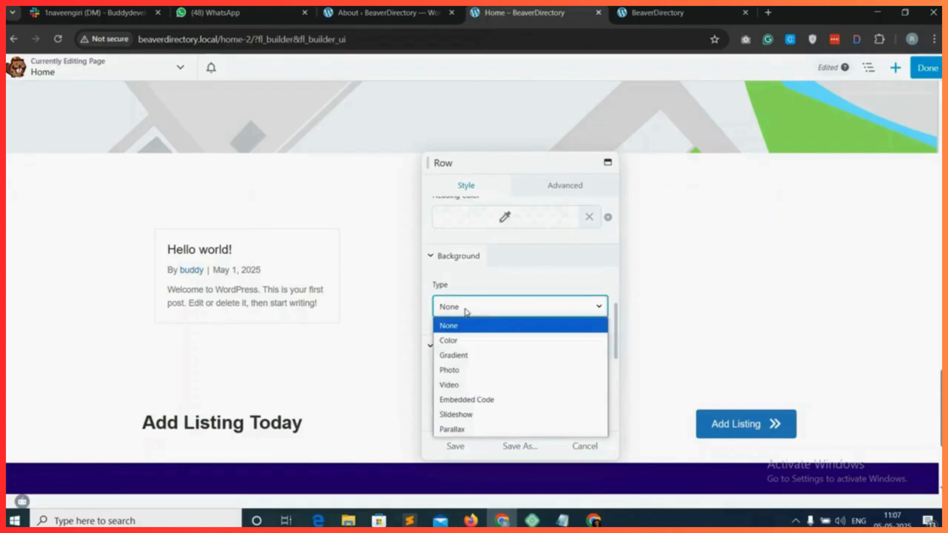
left_click(465, 338)
left_click(506, 400)
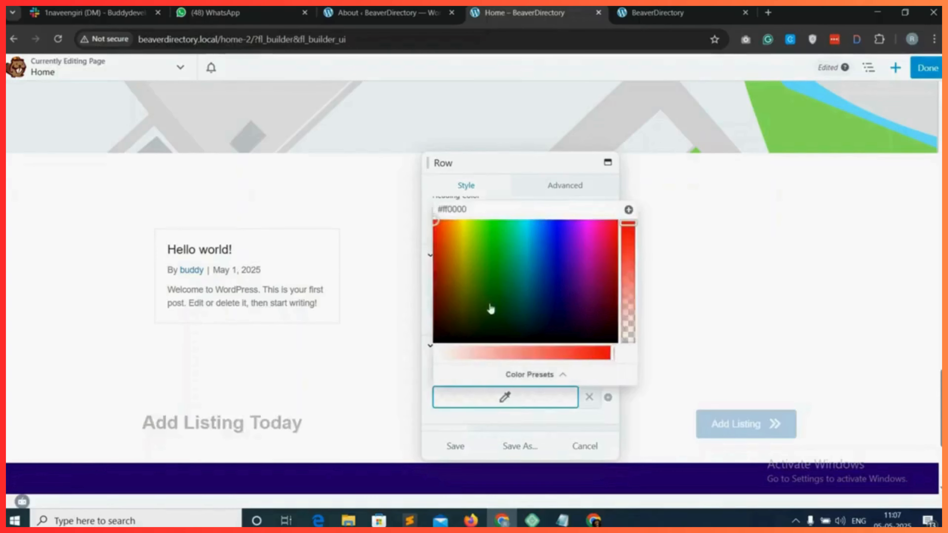
left_click(504, 320)
- Set the row's top and bottom padding to 40 px
left_click(565, 185)
left_click(449, 320)
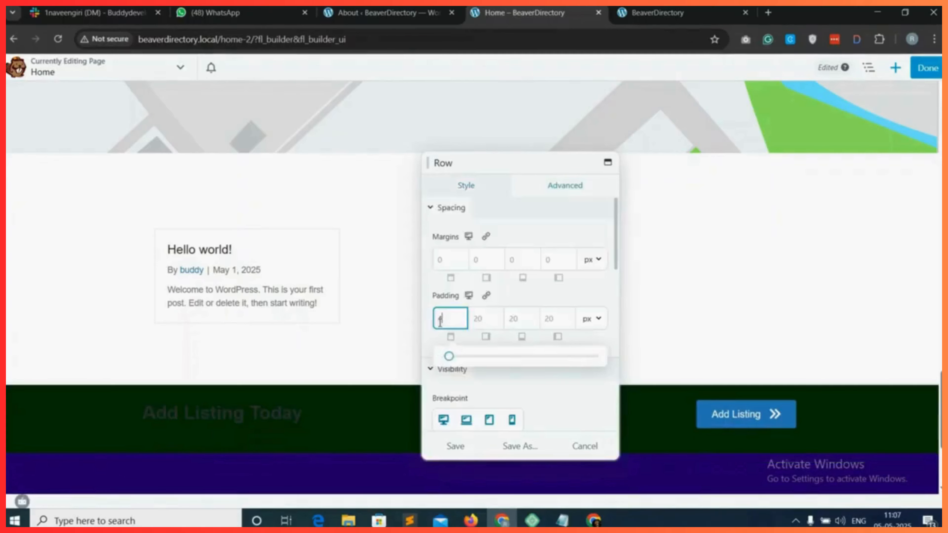
type("40")
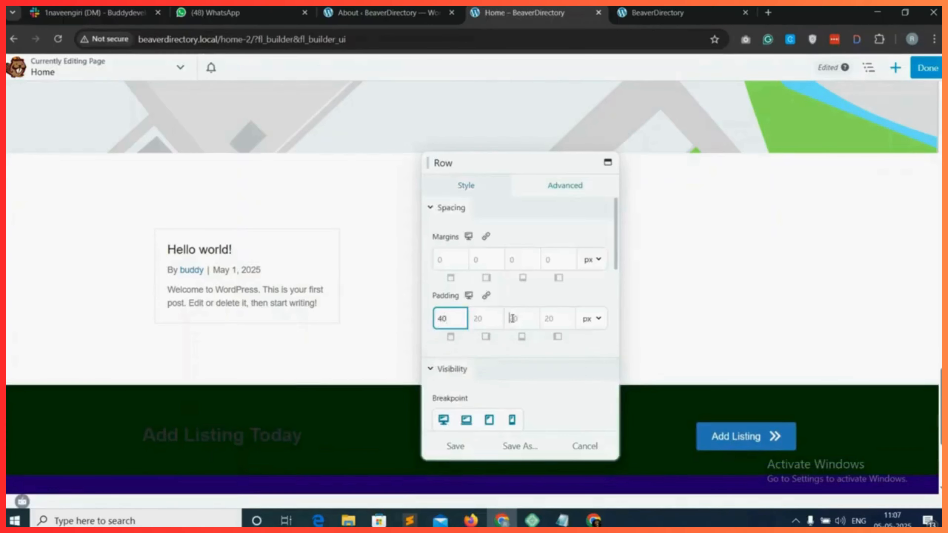
left_click(512, 318)
type("40")
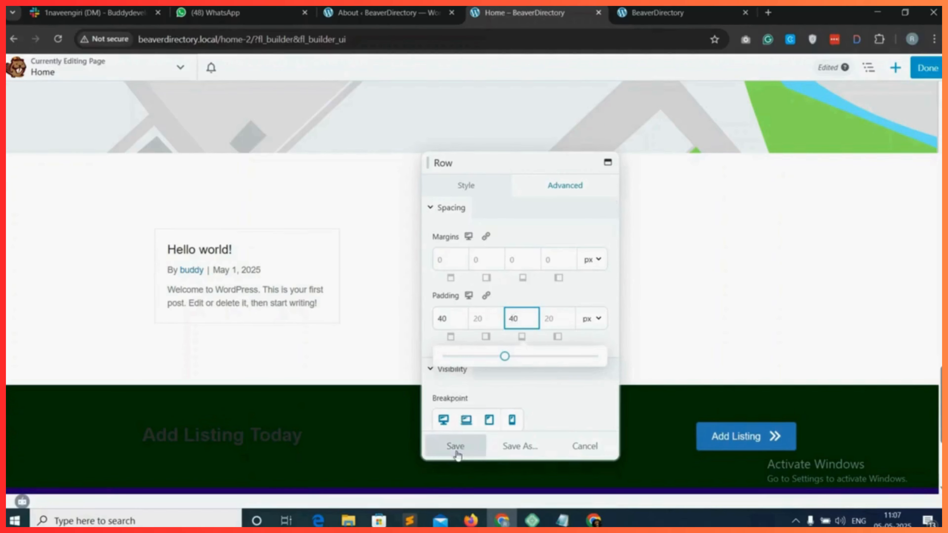
- Save the row settings, then set the Add Listing Today heading's text color to white and save it
left_click(456, 446)
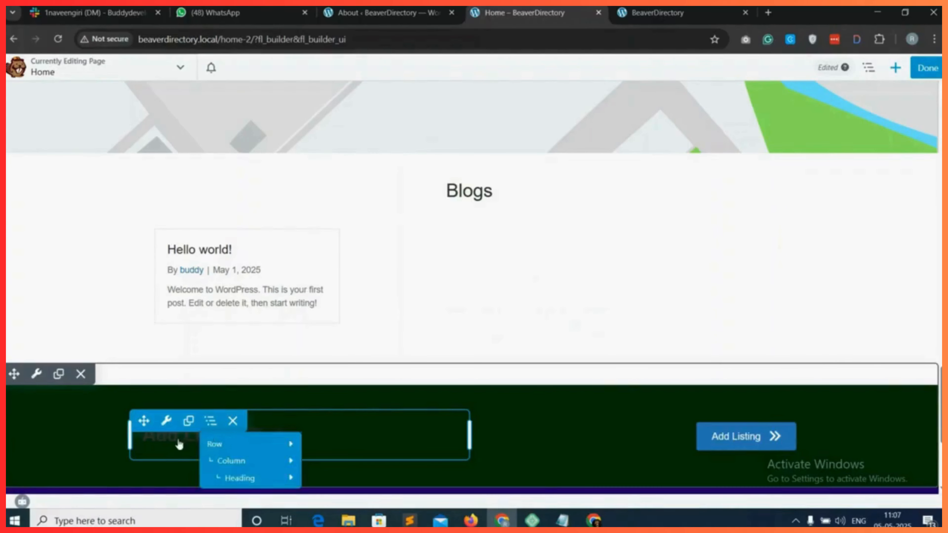
left_click(208, 437)
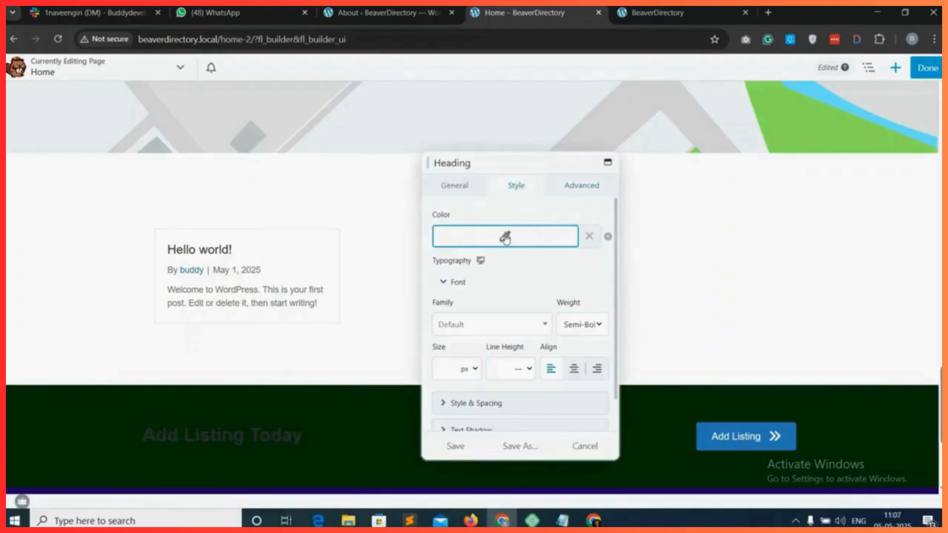
left_click(504, 236)
left_click_drag(497, 402, 431, 415)
left_click(457, 446)
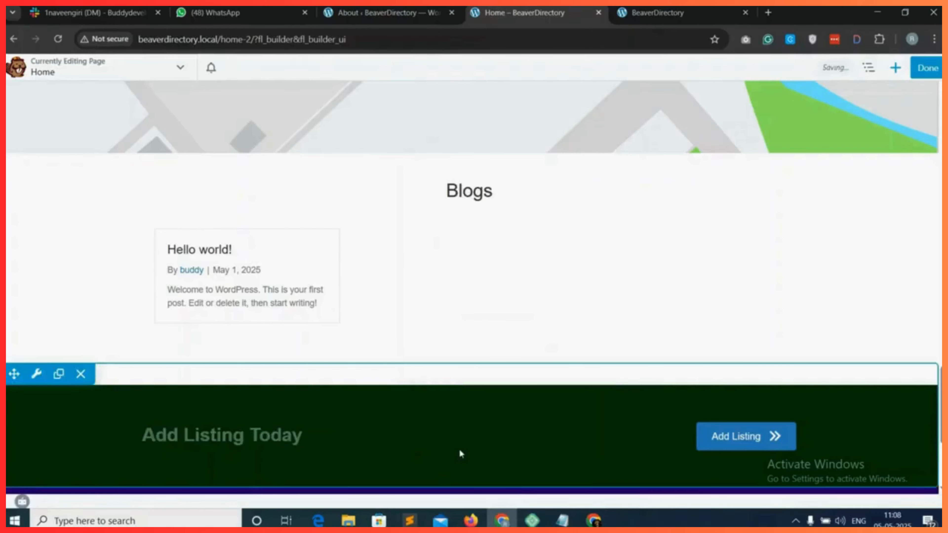
- Finish editing the Home page layout and publish the changes
left_click(928, 68)
left_click(877, 67)
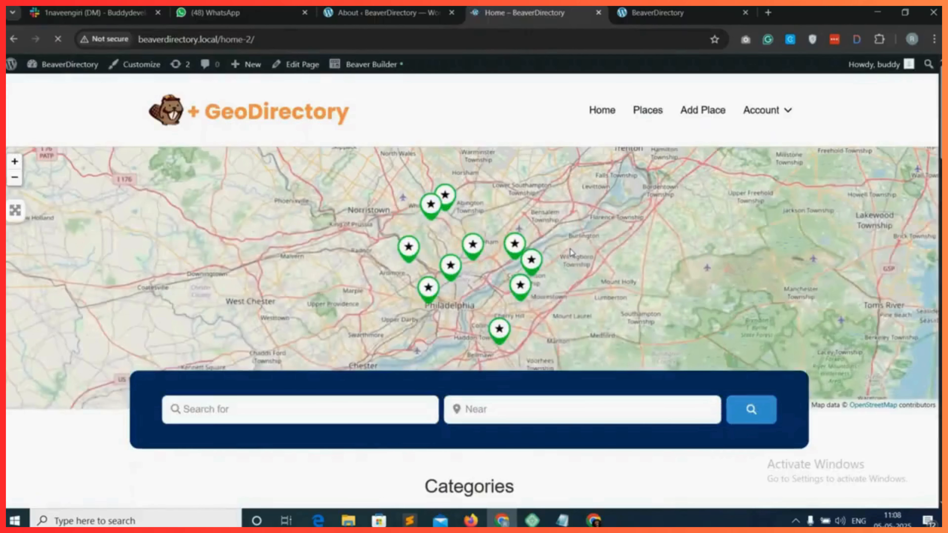
- Review the published Home page, including the map and search, Categories, Best Listings, Blogs, Add Listing Today row and footer
scroll(838, 445, "down", 15)
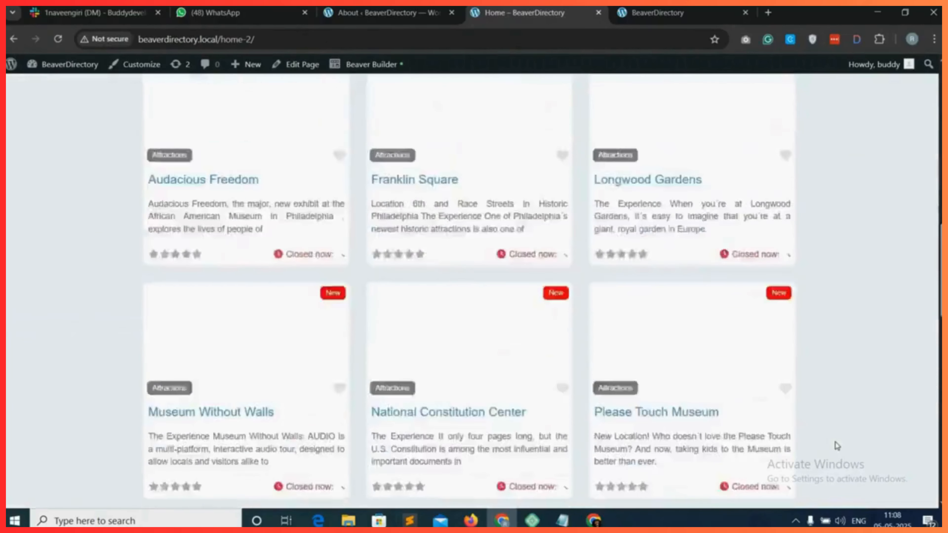
scroll(444, 348, "up", 1)
scroll(445, 348, "up", 1)
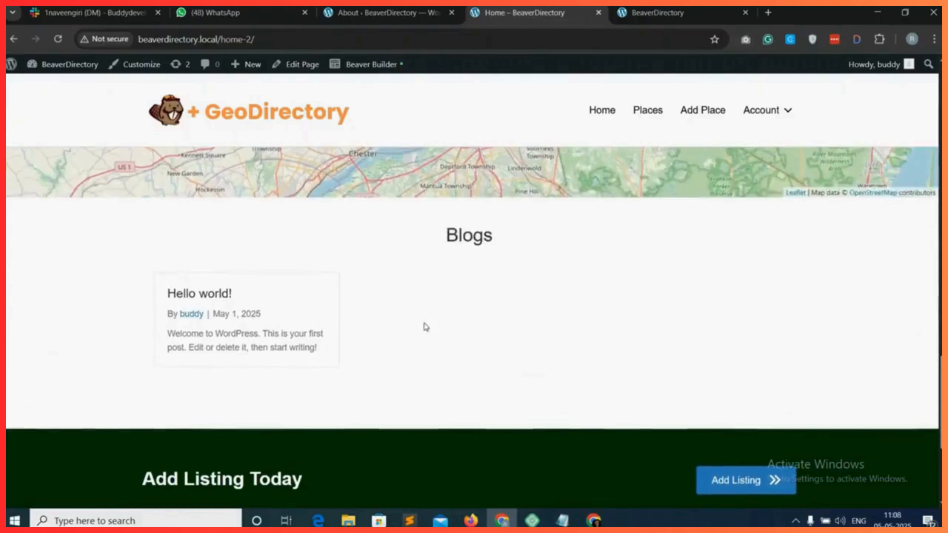
scroll(438, 357, "down", 3)
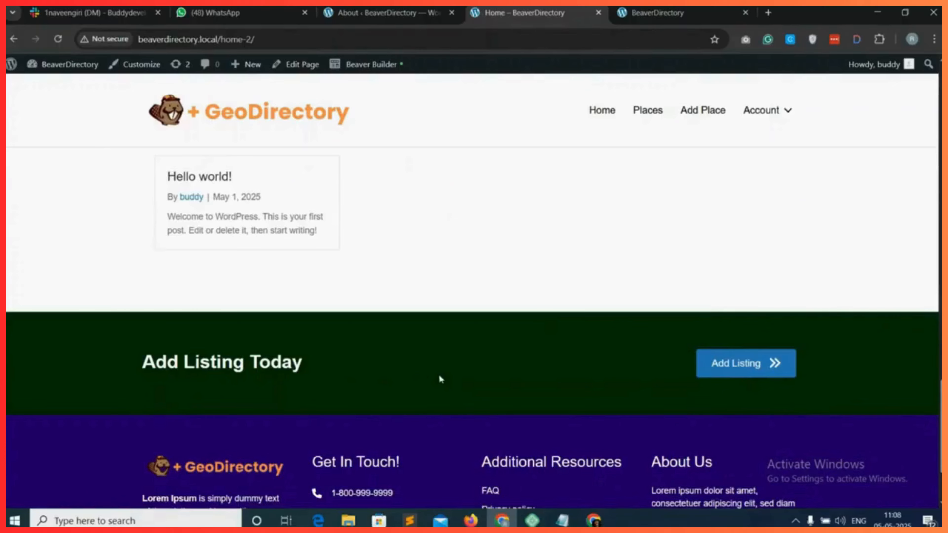
scroll(440, 379, "up", 10)
scroll(449, 371, "up", 8)
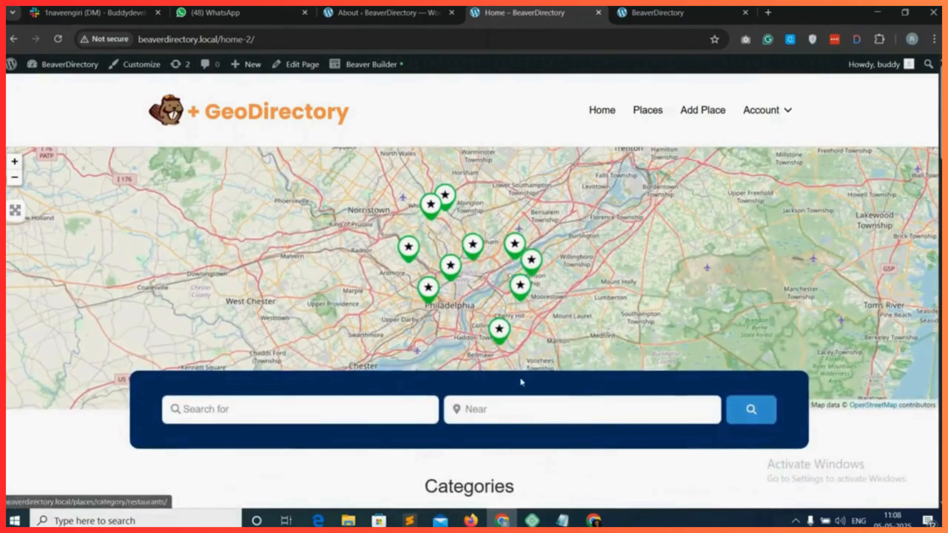
scroll(593, 334, "down", 1)
scroll(594, 334, "down", 10)
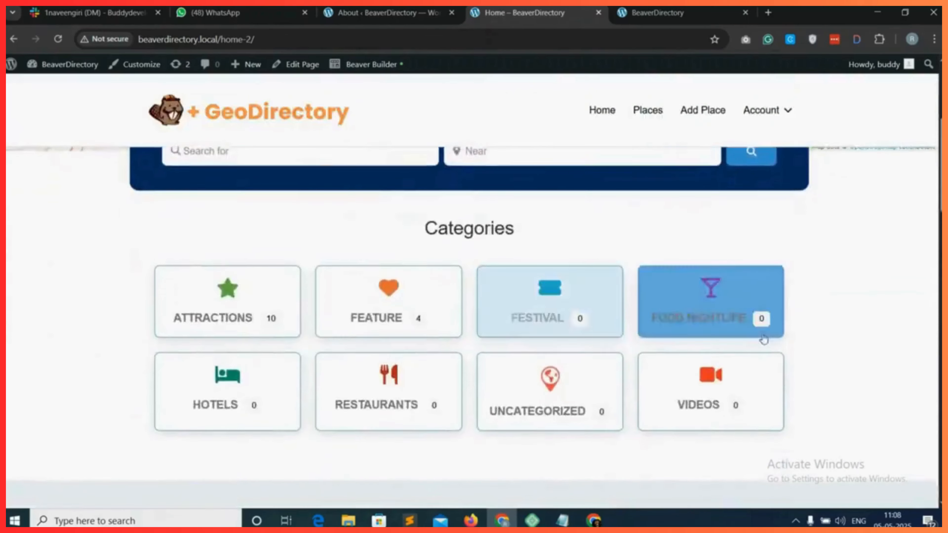
scroll(772, 349, "down", 5)
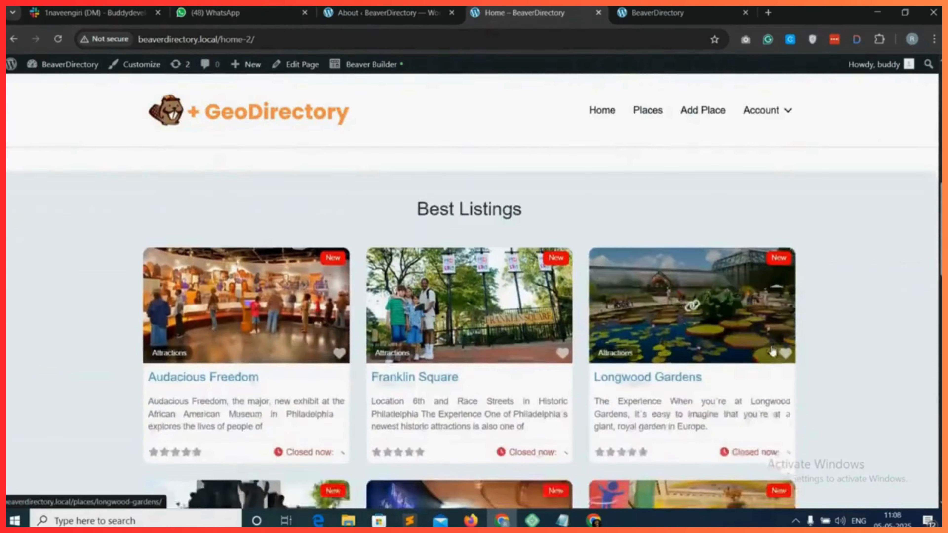
scroll(772, 346, "down", 15)
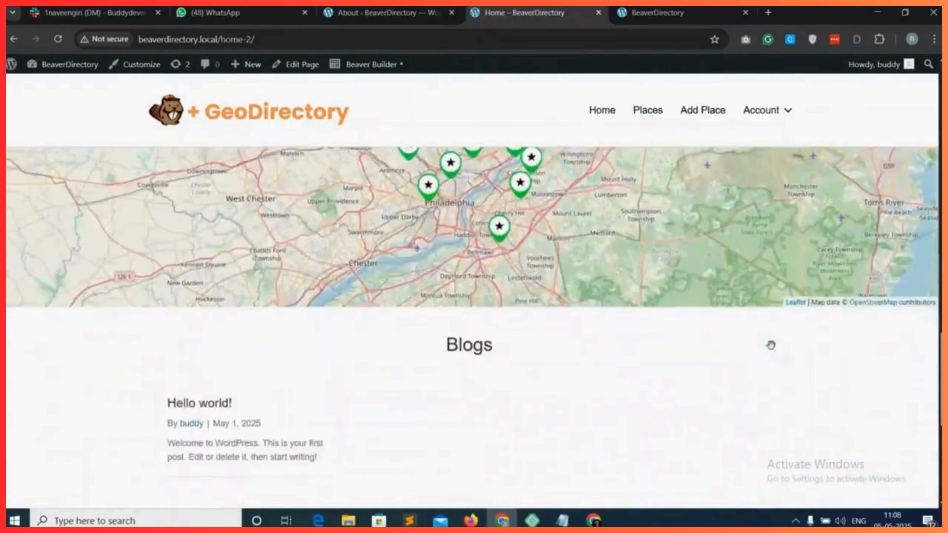
scroll(771, 346, "up", 1)
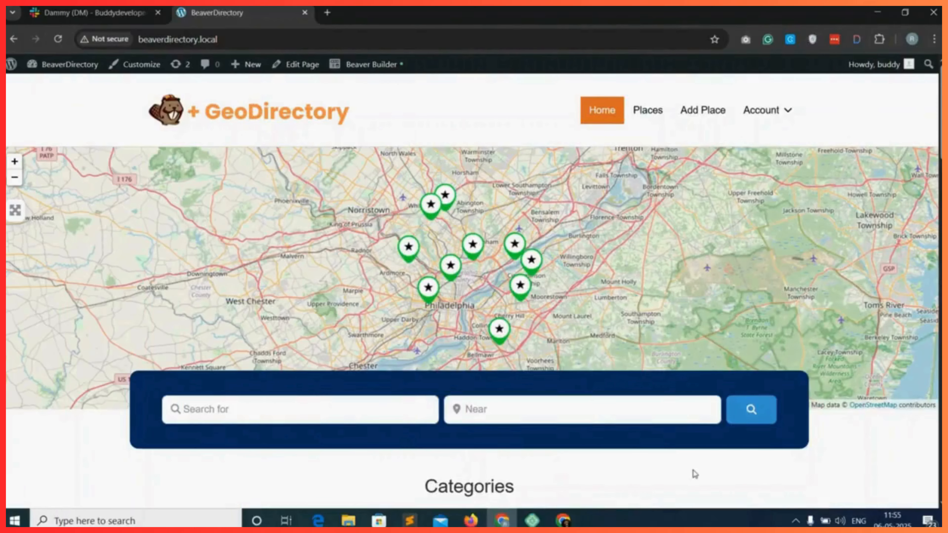
scroll(702, 474, "down", 5)
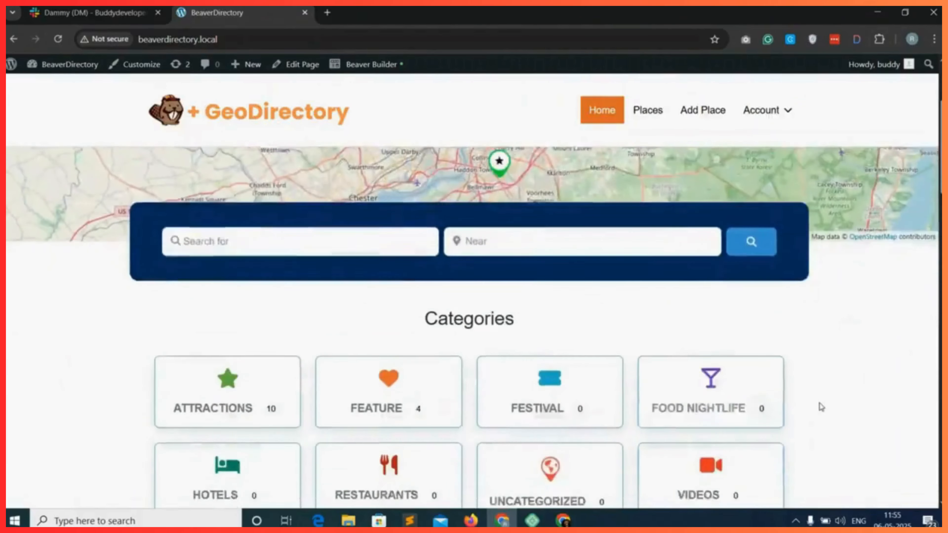
- Examine the directory's home page sections down to the footer and the listings on the Places archive page
scroll(822, 407, "down", 15)
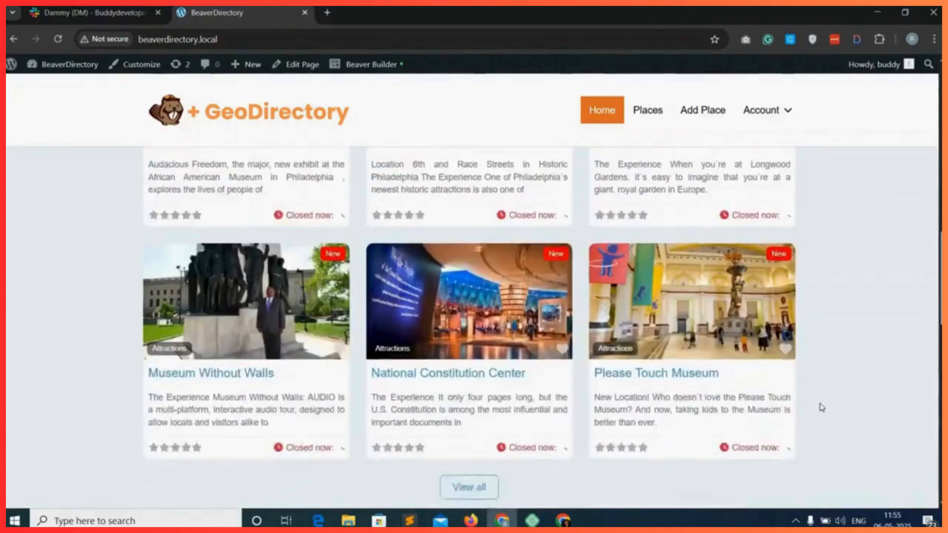
scroll(819, 403, "down", 15)
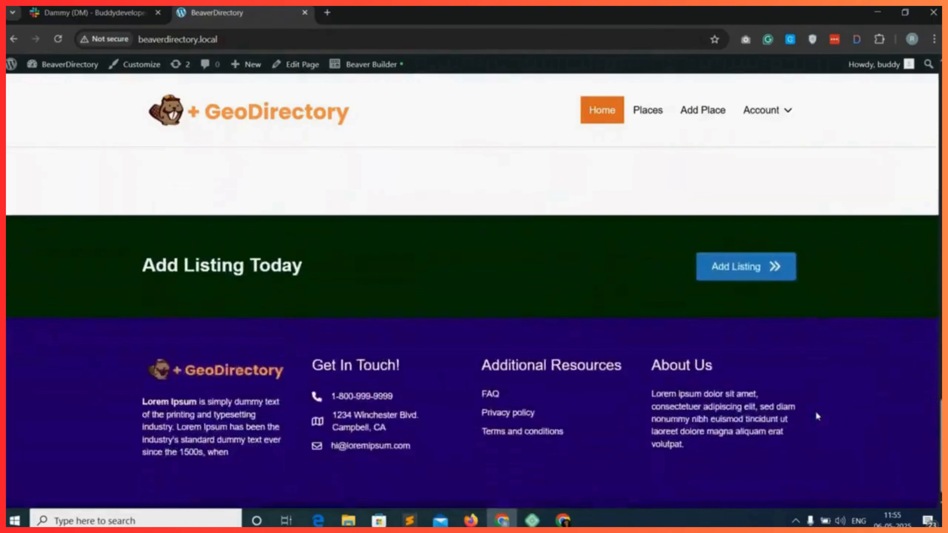
scroll(817, 415, "up", 3)
scroll(815, 411, "up", 10)
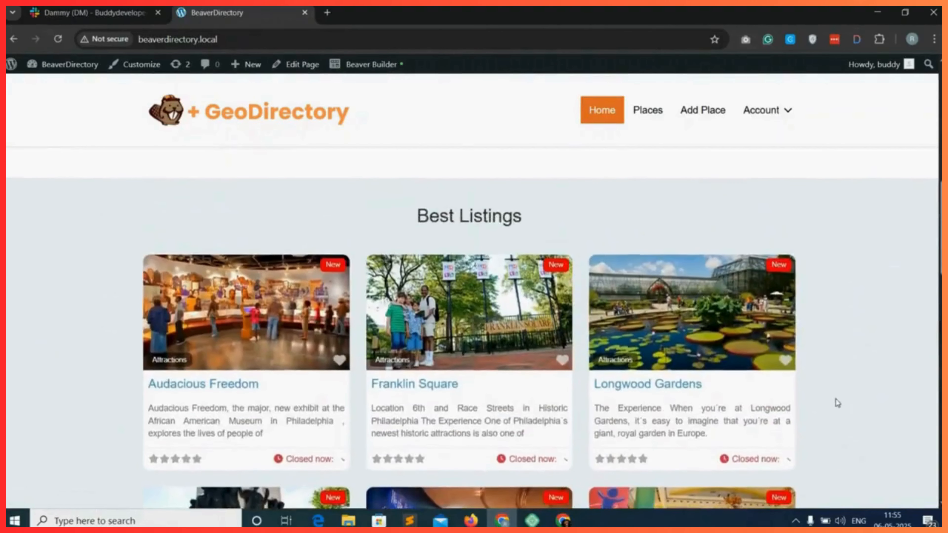
scroll(838, 402, "up", 5)
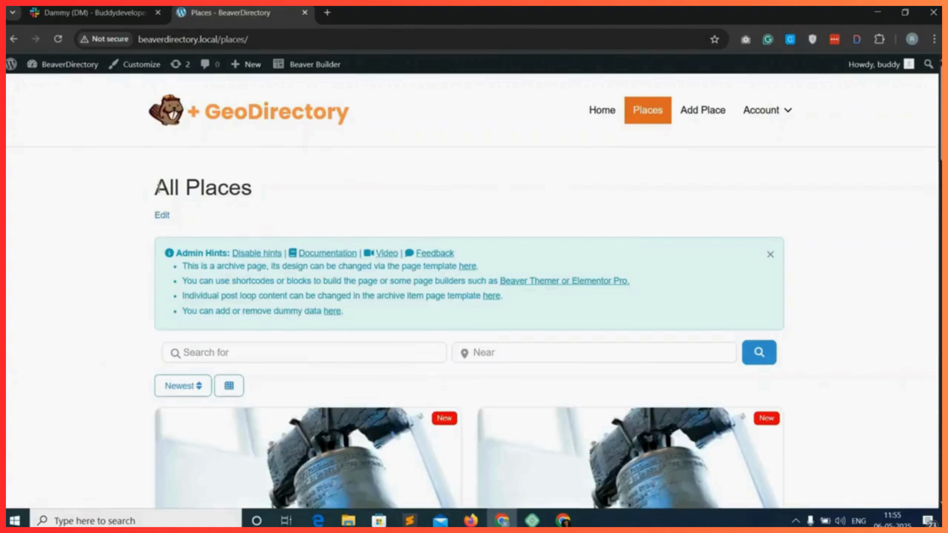
left_click(283, 193)
scroll(309, 201, "down", 8)
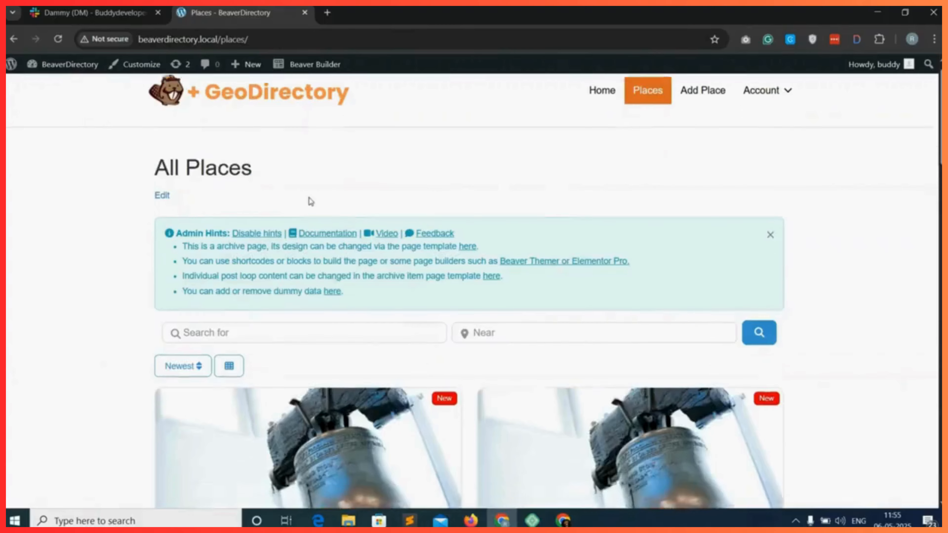
scroll(462, 385, "down", 15)
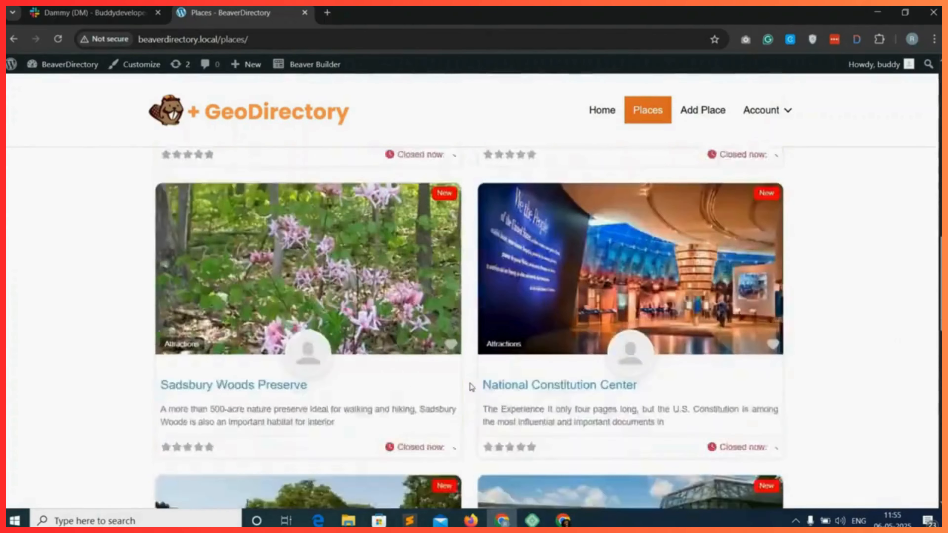
scroll(472, 387, "down", 8)
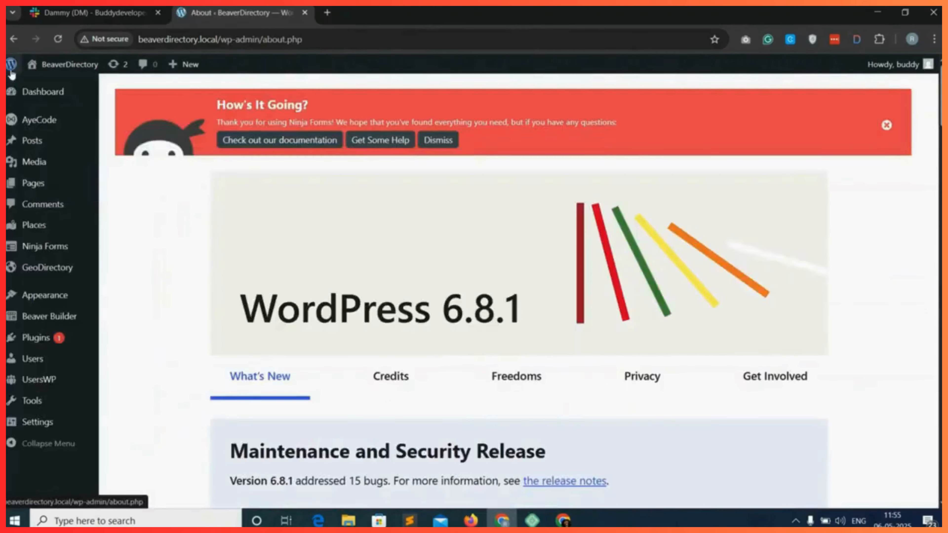
- Create a Beaver Builder Themer Layout titled GD Archive with the Archive layout
mouse_move(79, 320)
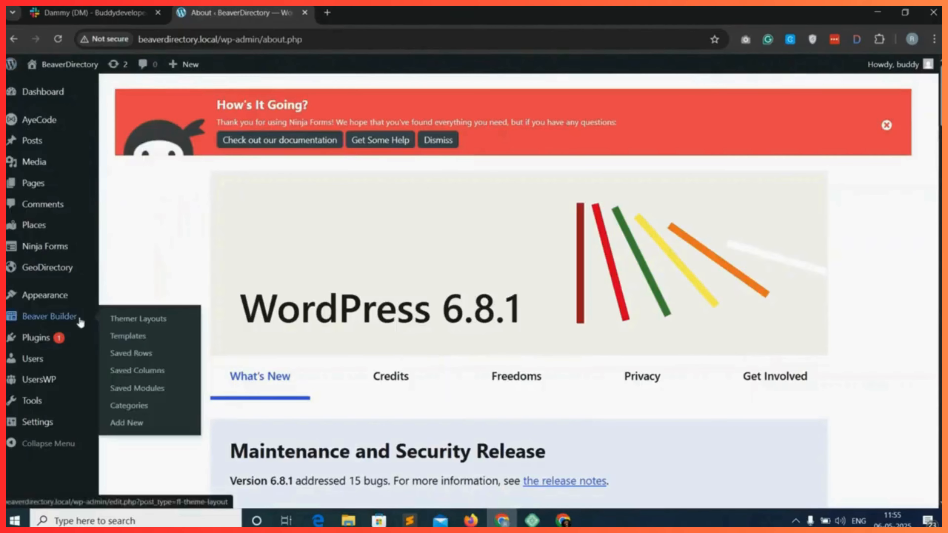
left_click(144, 321)
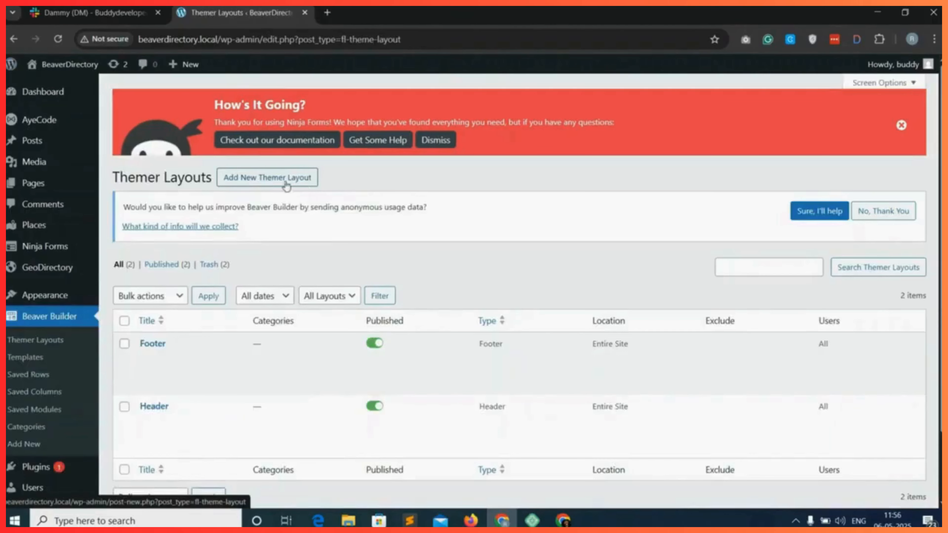
left_click(287, 180)
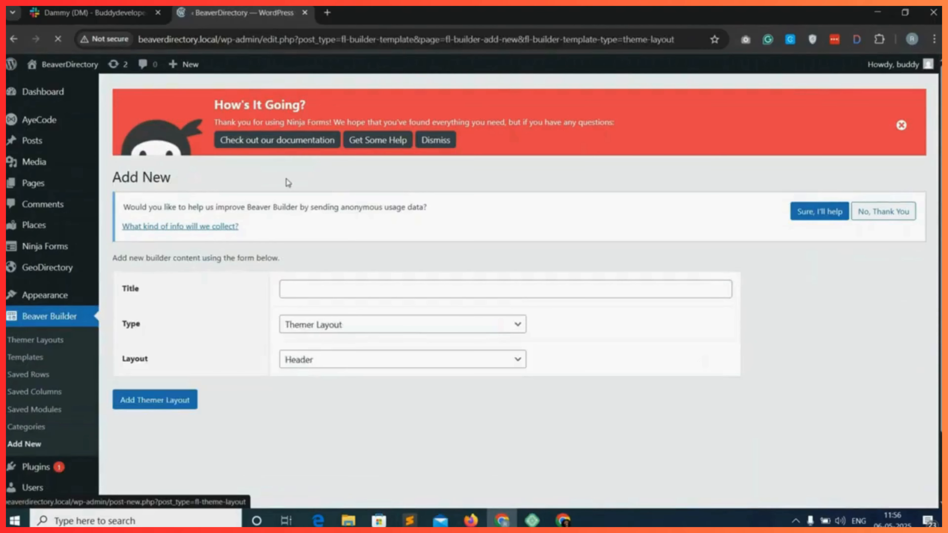
left_click(302, 289)
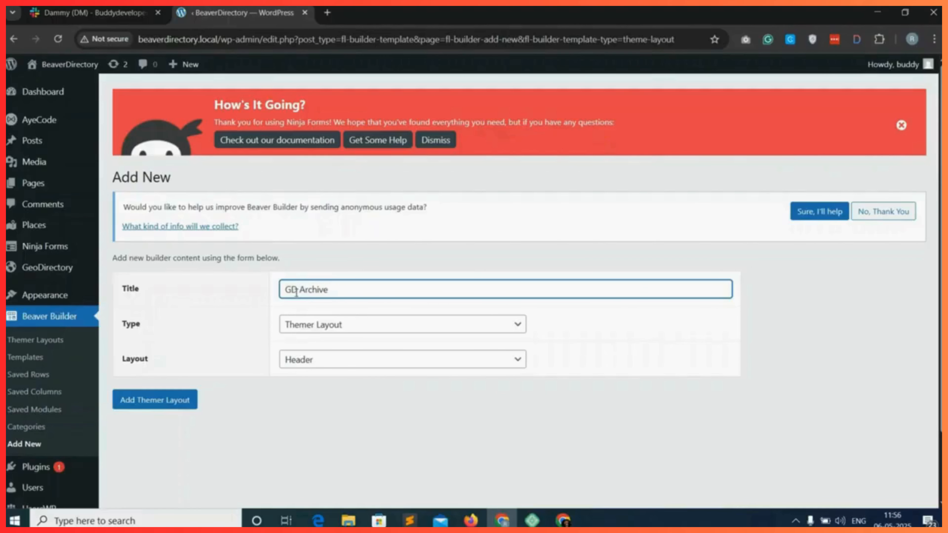
left_click(348, 362)
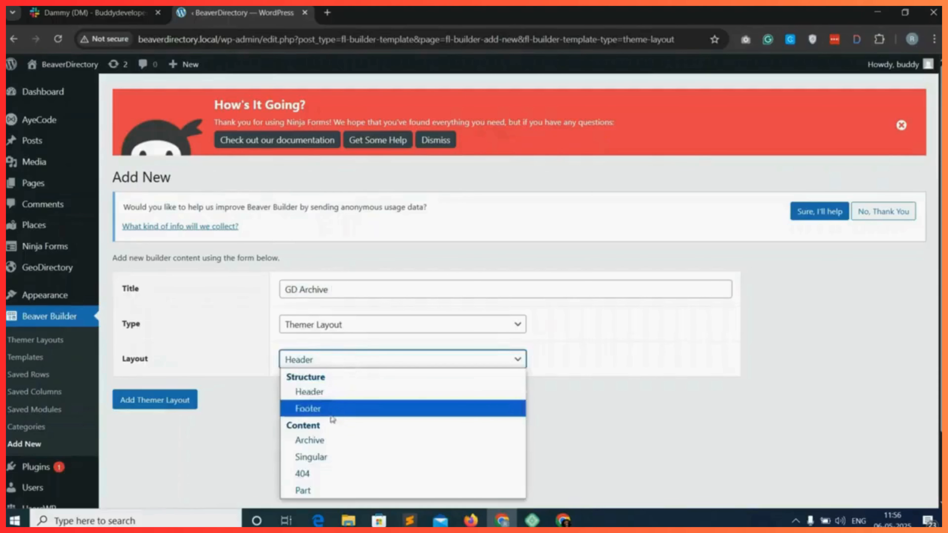
left_click(330, 441)
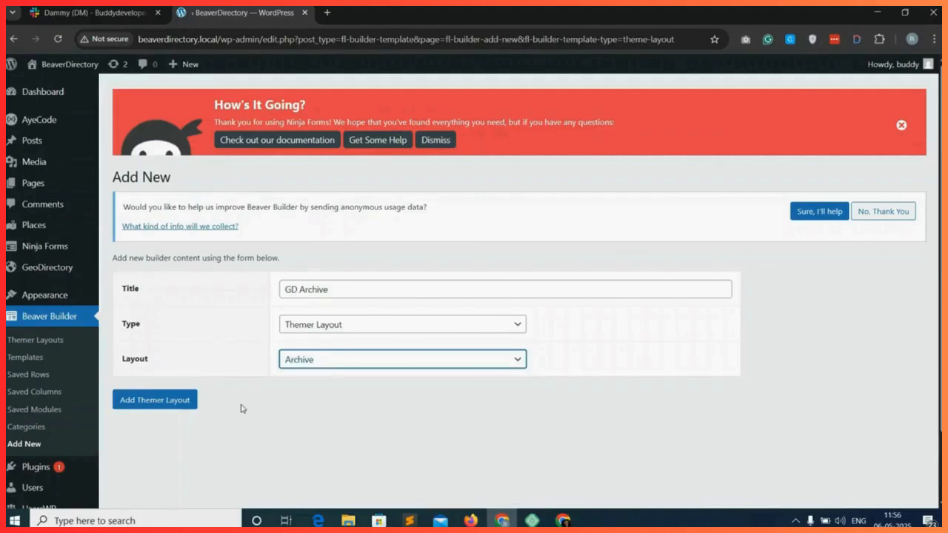
left_click(176, 402)
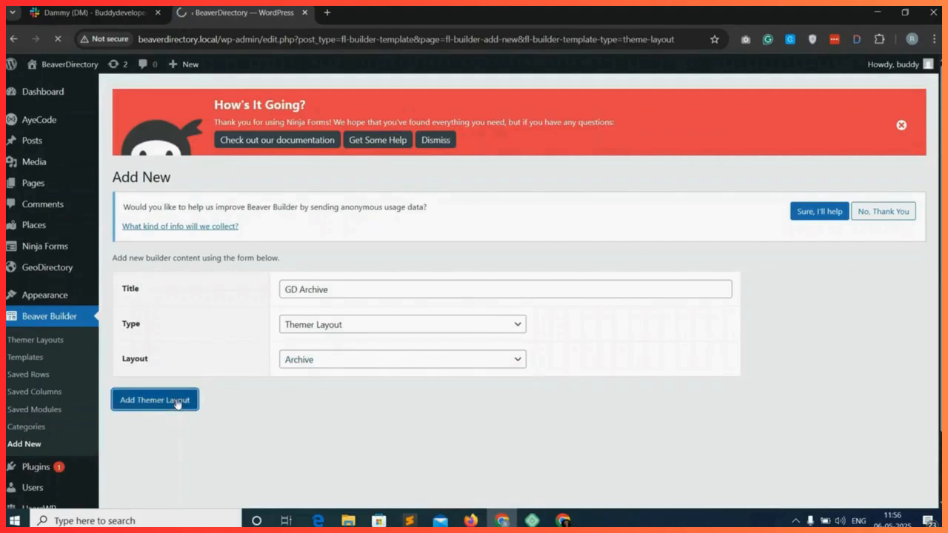
- Assign the layout to Place Archives, Place Tag Archive for All Place Tags, and Place Category Archive, and publish it
scroll(306, 303, "down", 3)
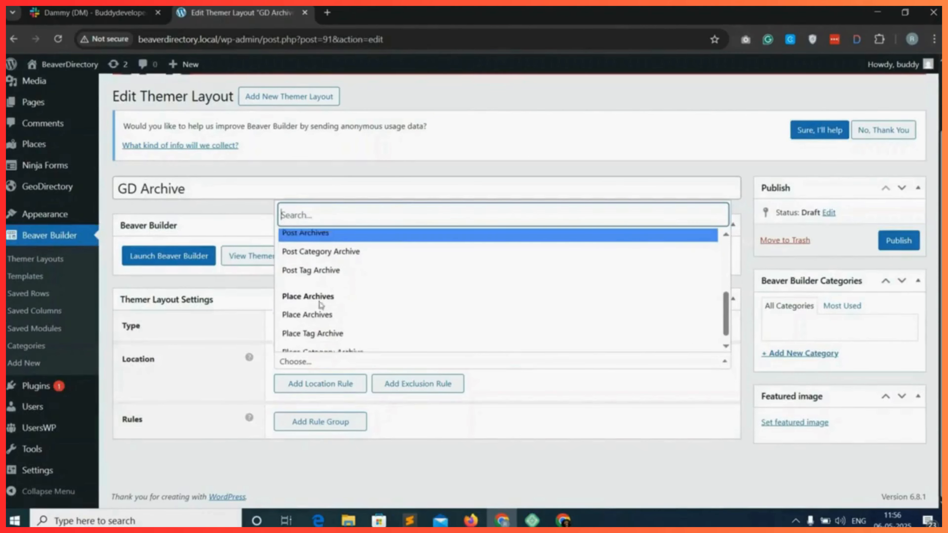
left_click(336, 313)
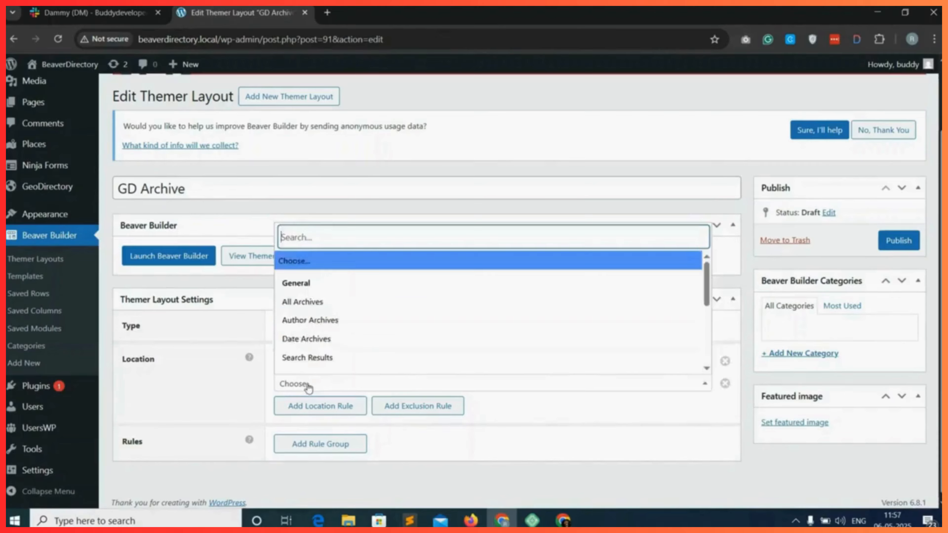
scroll(333, 318, "down", 5)
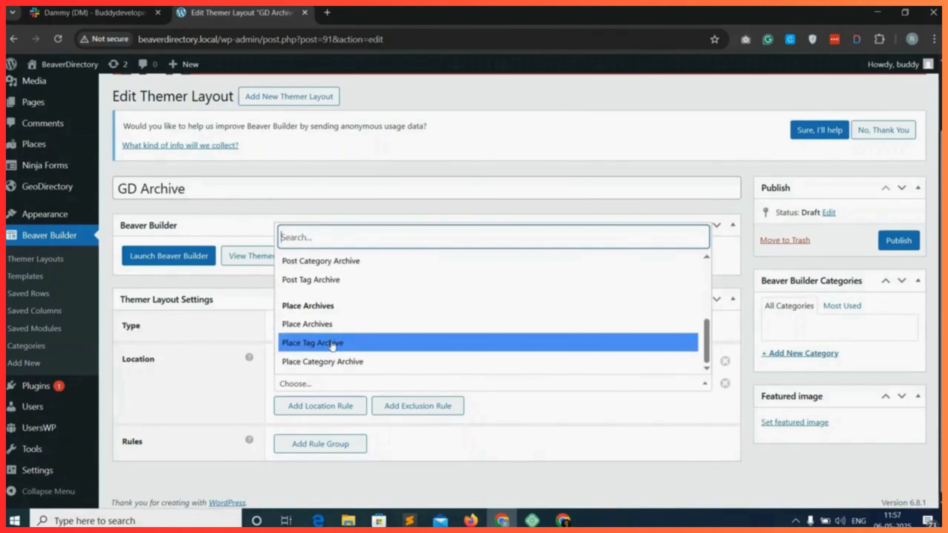
left_click(333, 346)
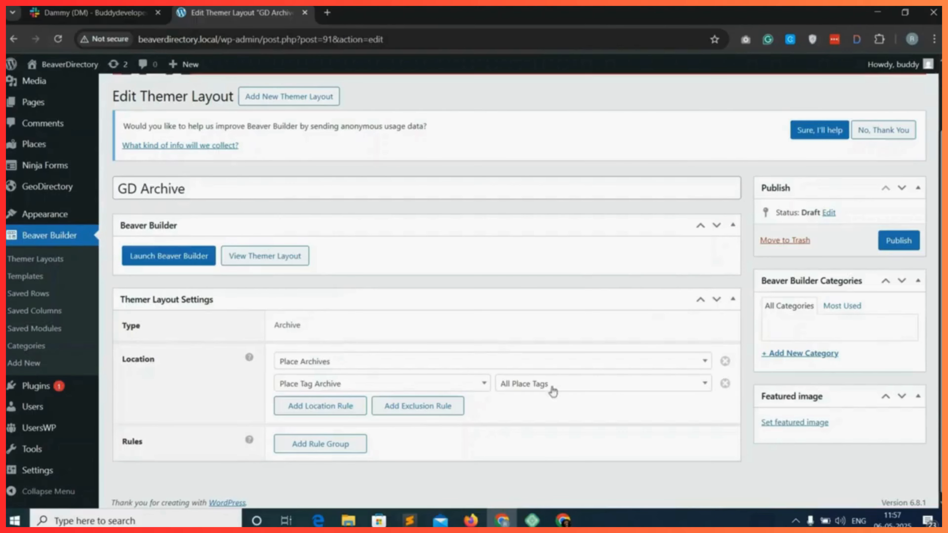
left_click(318, 407)
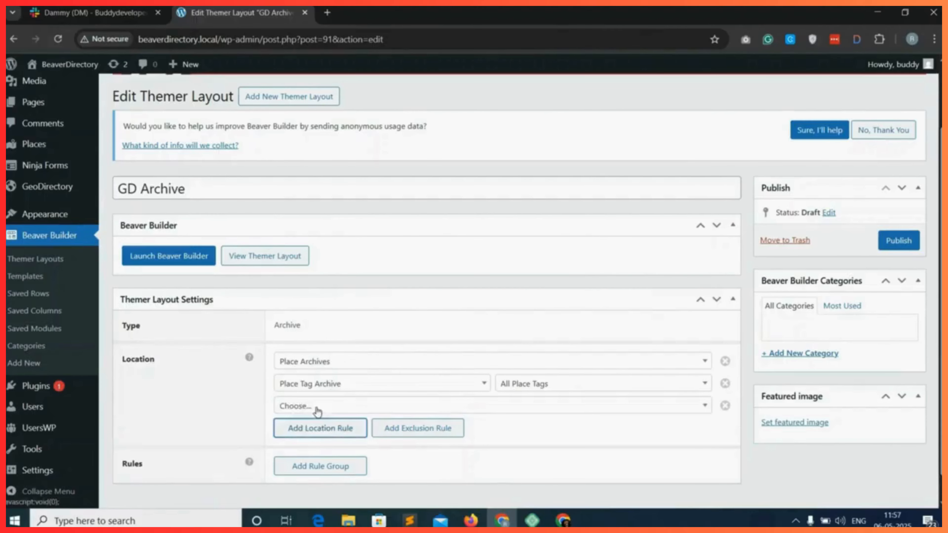
scroll(318, 409, "down", 1)
left_click(339, 392)
scroll(339, 358, "down", 5)
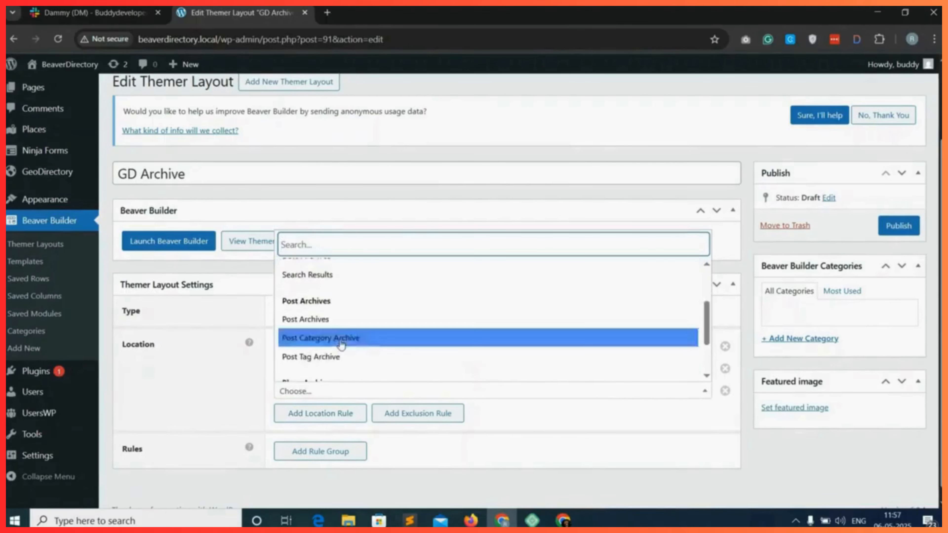
left_click(335, 374)
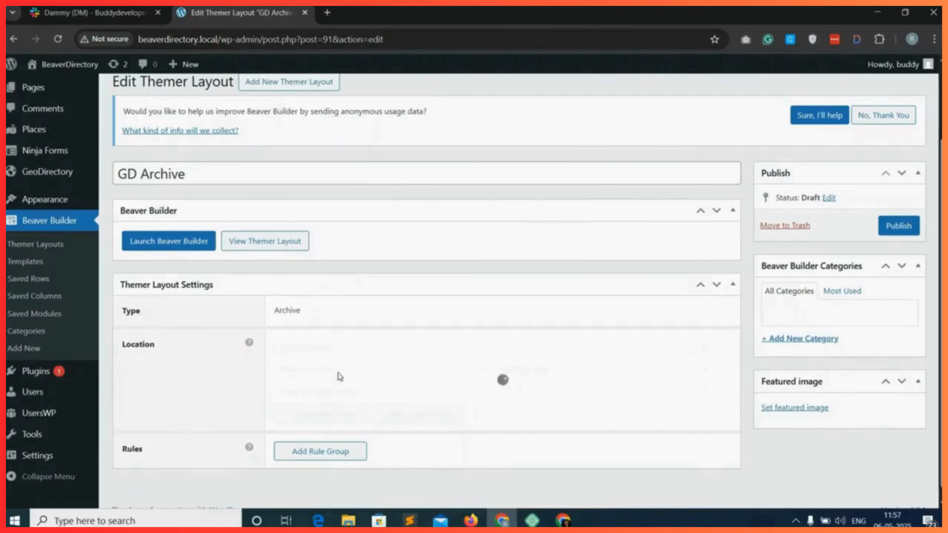
left_click(900, 232)
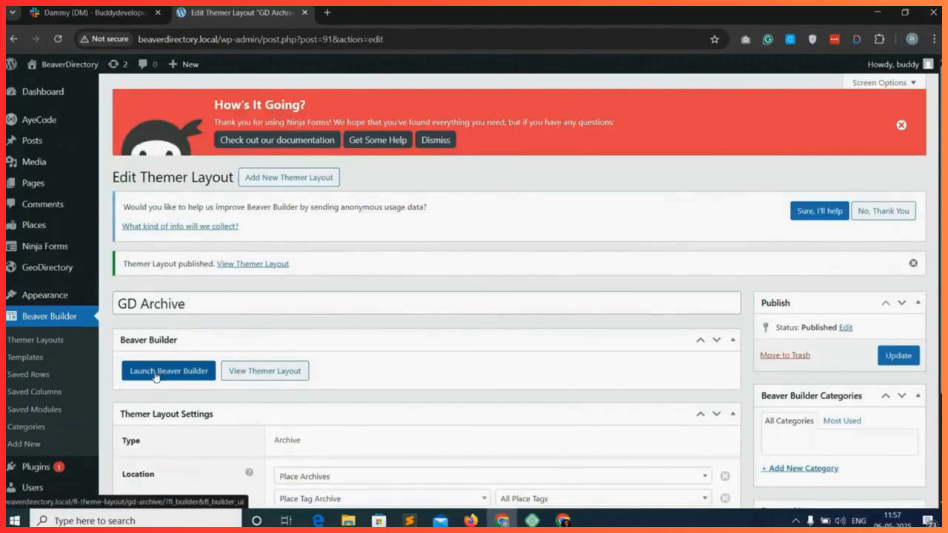
- Launch Beaver Builder for the GD Archive layout and delete the default posts listing row and the Places heading row
left_click(174, 377)
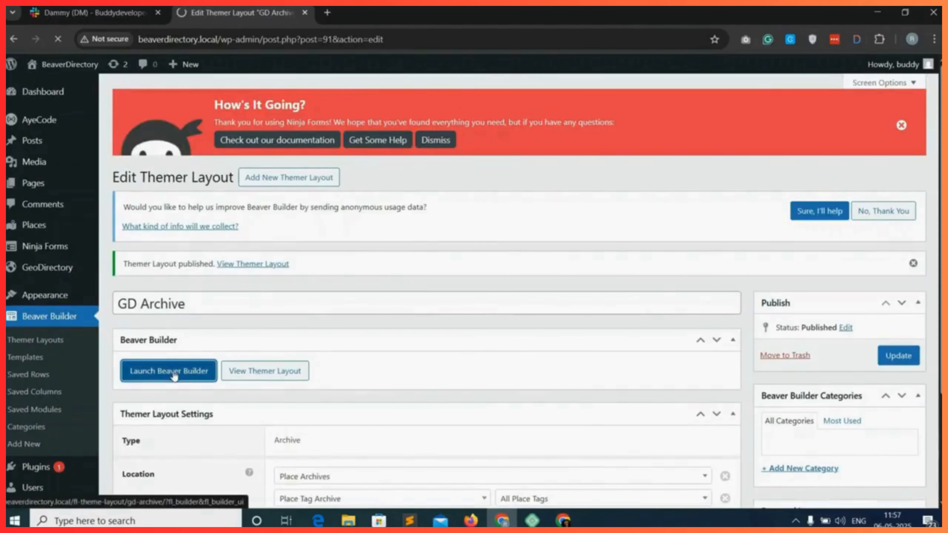
scroll(539, 338, "down", 12)
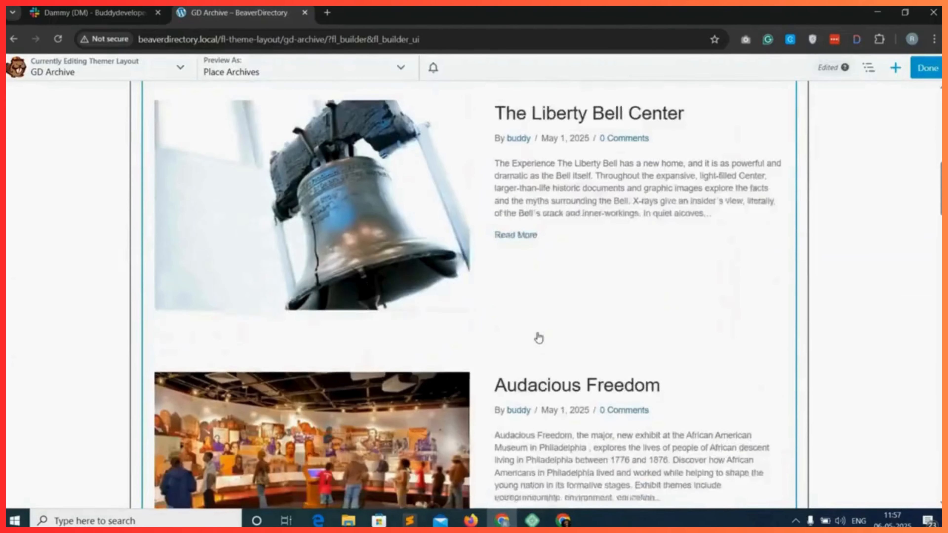
scroll(539, 338, "down", 15)
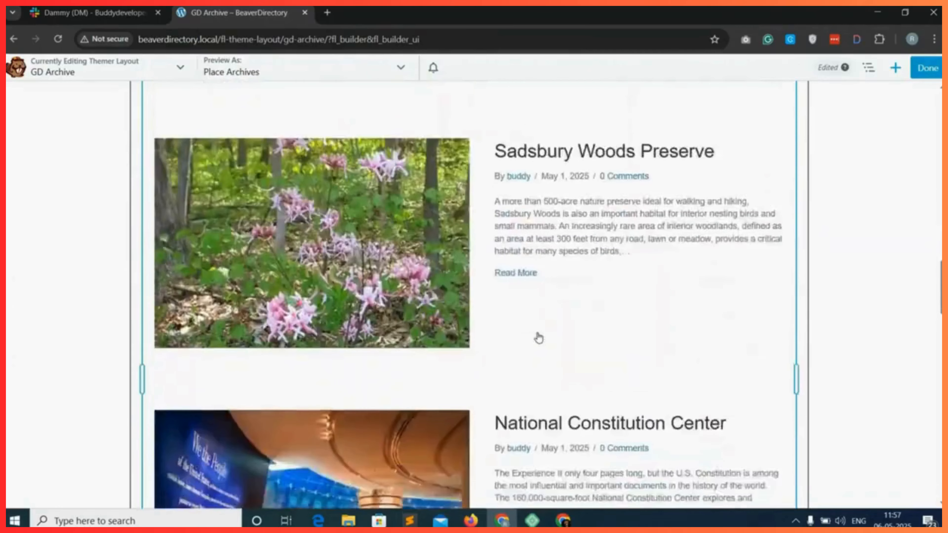
scroll(539, 338, "down", 15)
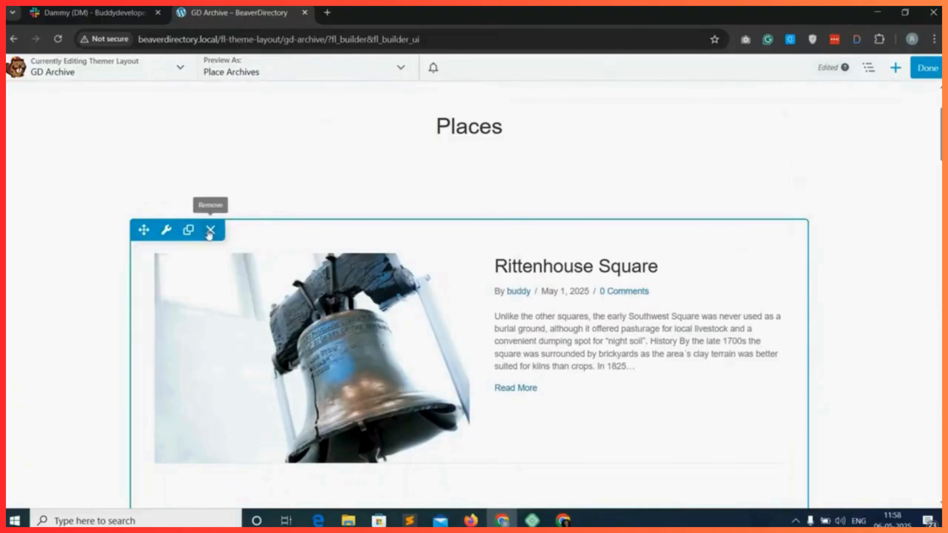
left_click(211, 230)
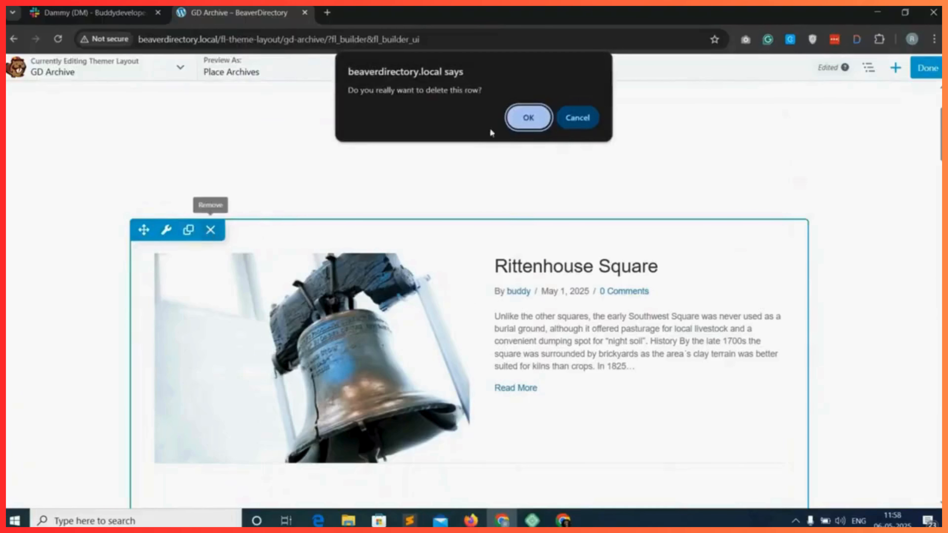
left_click(528, 118)
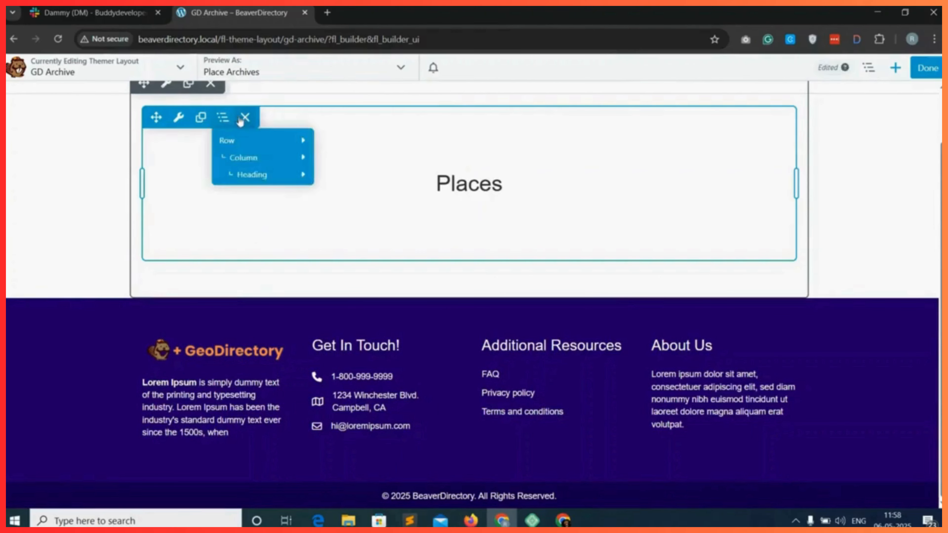
scroll(242, 122, "up", 1)
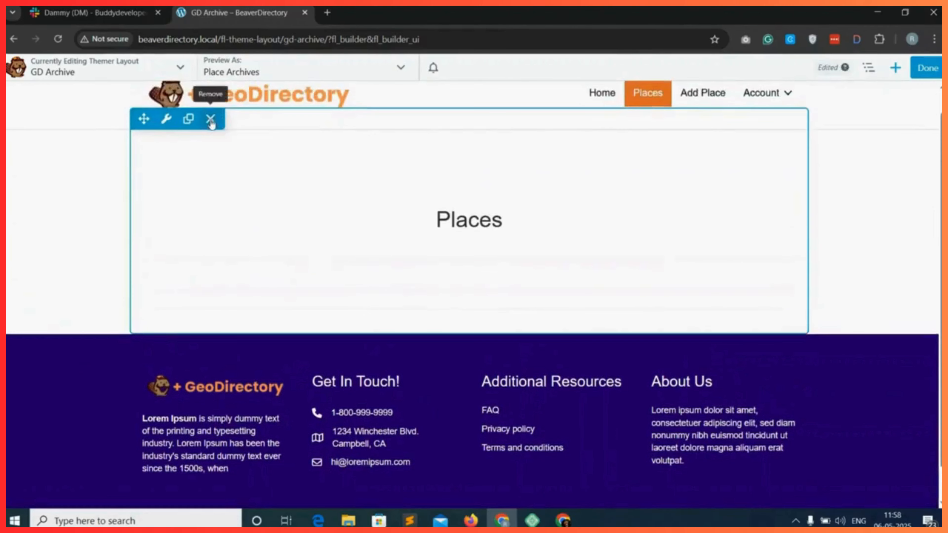
left_click(212, 120)
left_click(528, 118)
- Add a 1 Column row to the empty layout
left_click(895, 67)
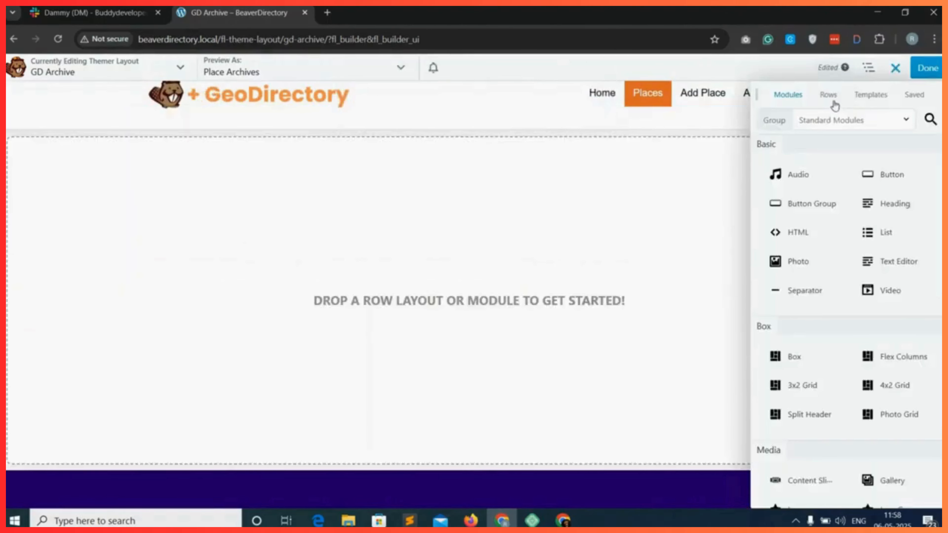
left_click(828, 95)
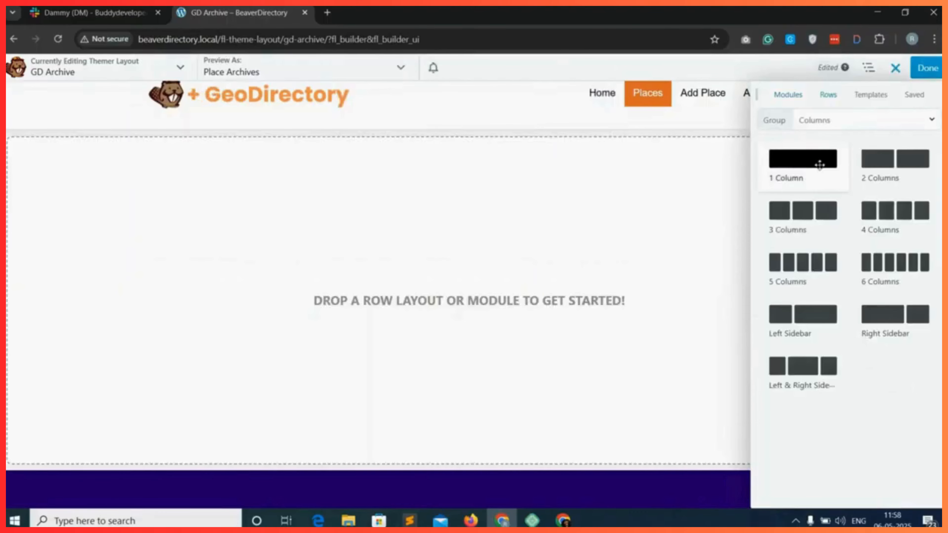
left_click_drag(820, 165, 490, 197)
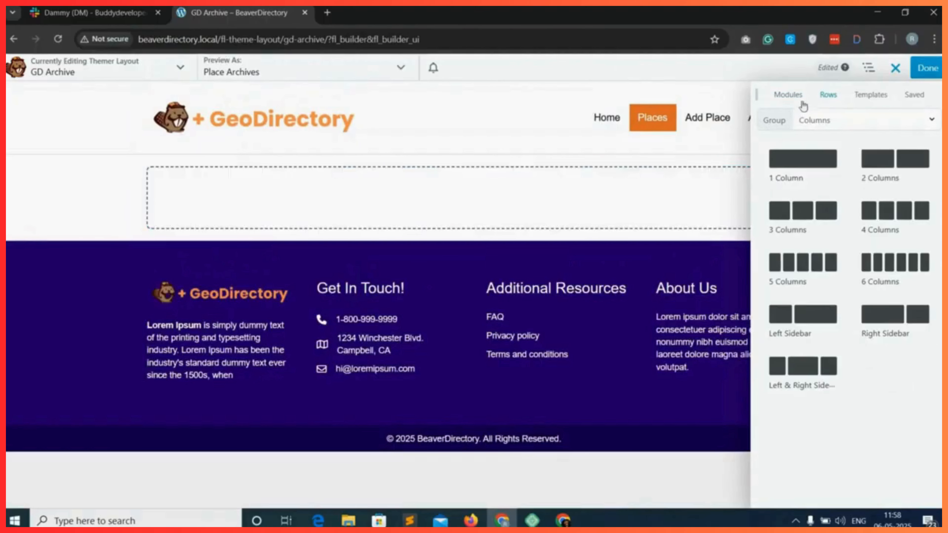
- Add a Heading module to the empty one-column row and insert the Archive Title field as its text
left_click(788, 95)
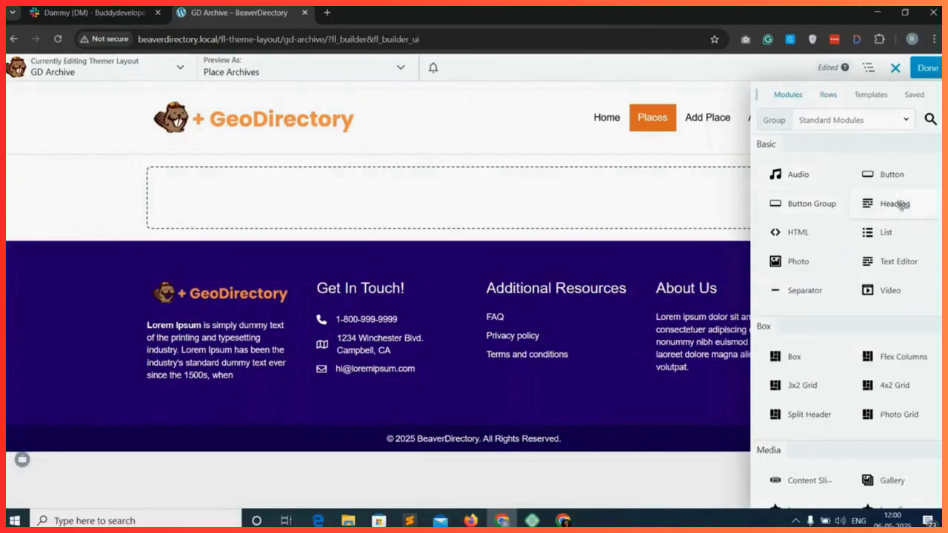
left_click_drag(902, 205, 464, 219)
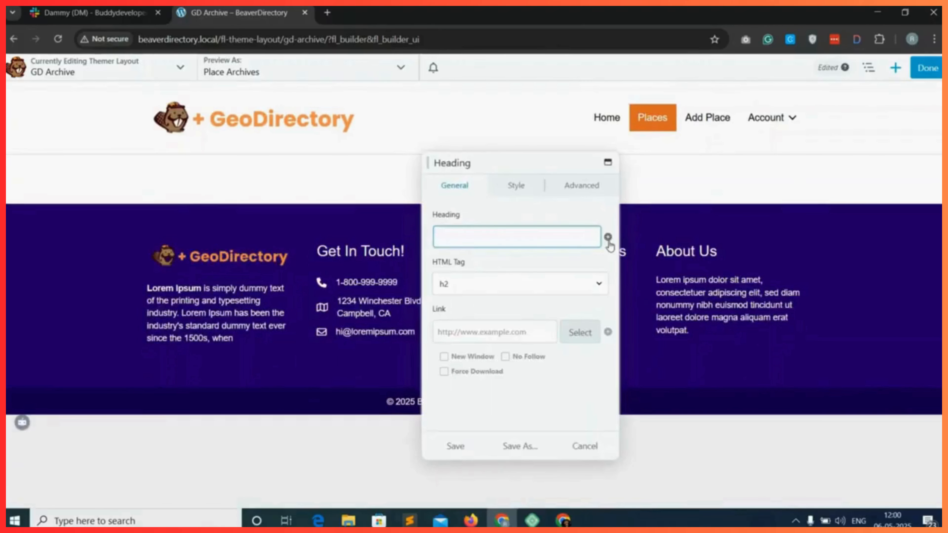
left_click(607, 237)
mouse_move(474, 268)
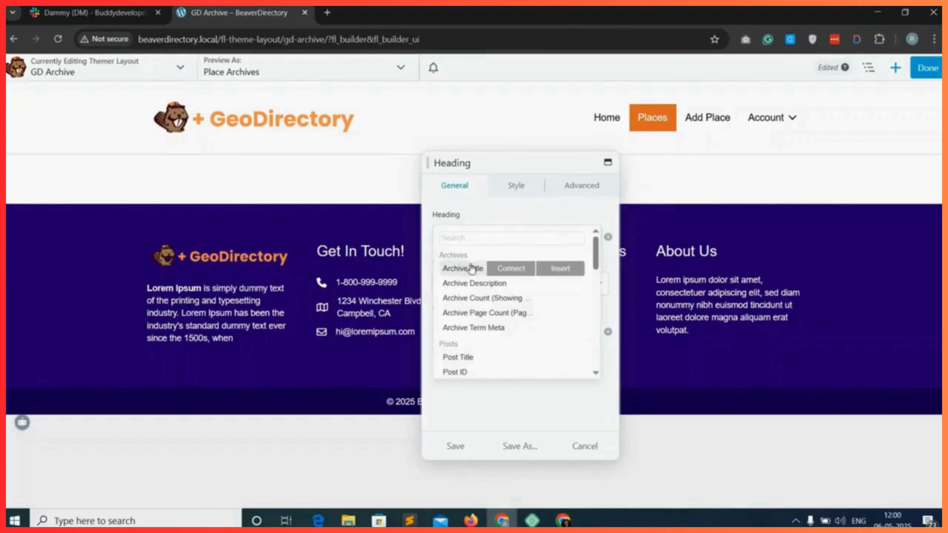
left_click(474, 274)
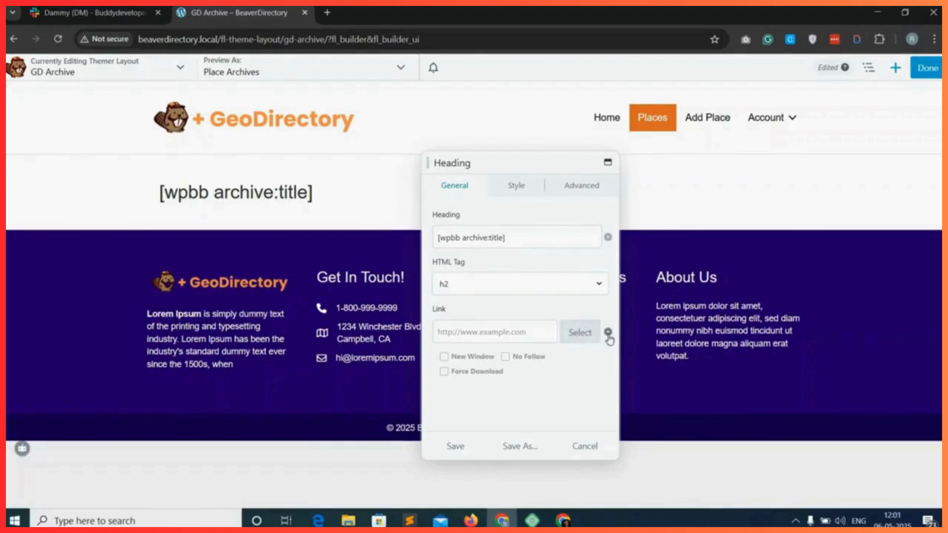
- Center the archive title heading, set its font weight to Semi-Bold, and save the module
left_click(517, 185)
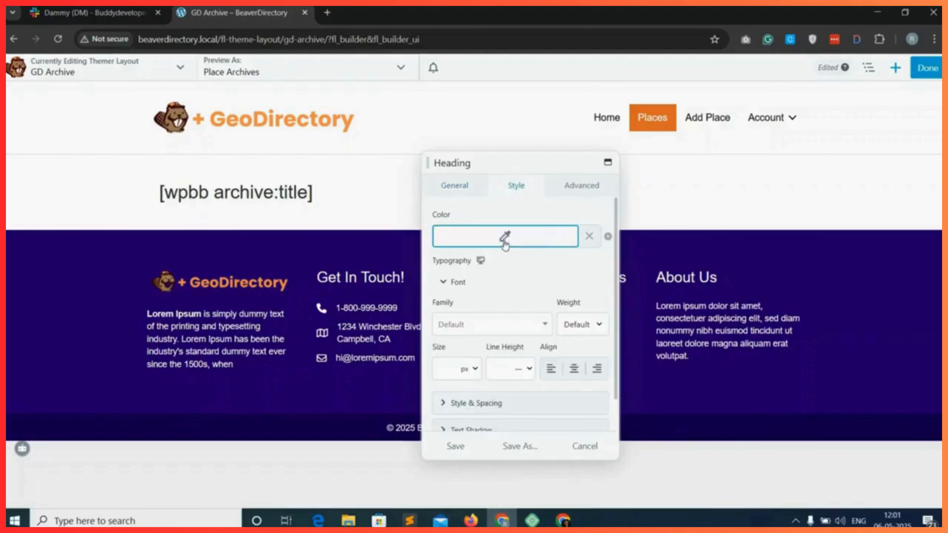
left_click(575, 369)
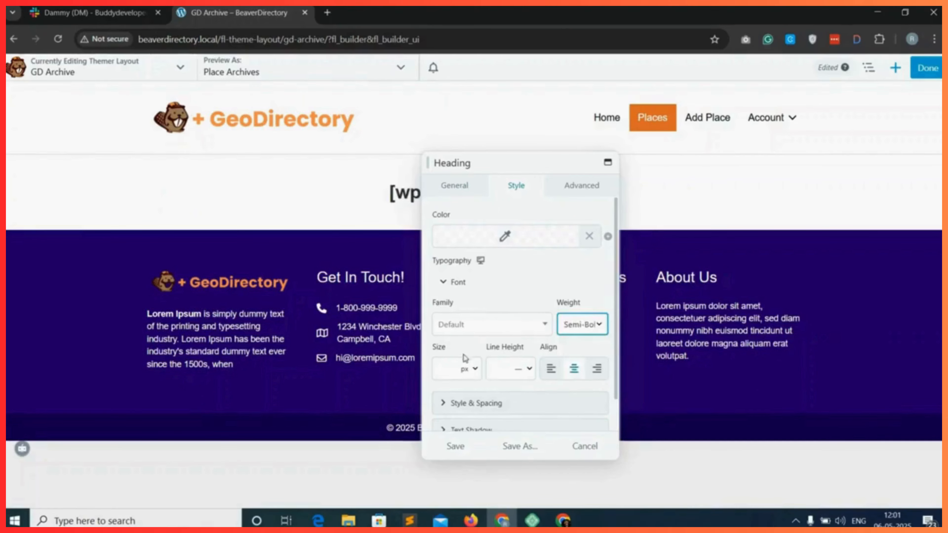
scroll(465, 359, "down", 1)
left_click(456, 447)
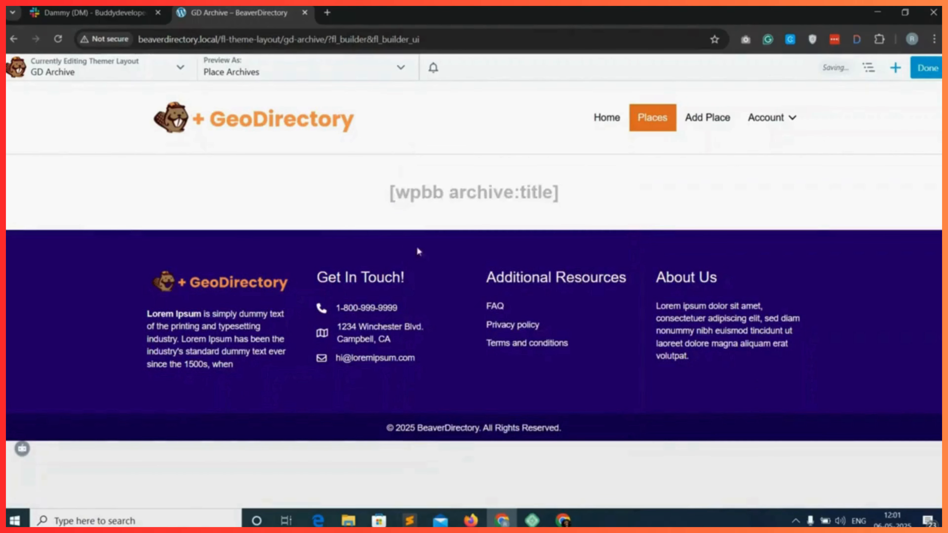
- Set the heading row's width to Full Width, give it the background color #002468, and save
mouse_move(214, 180)
left_click(170, 151)
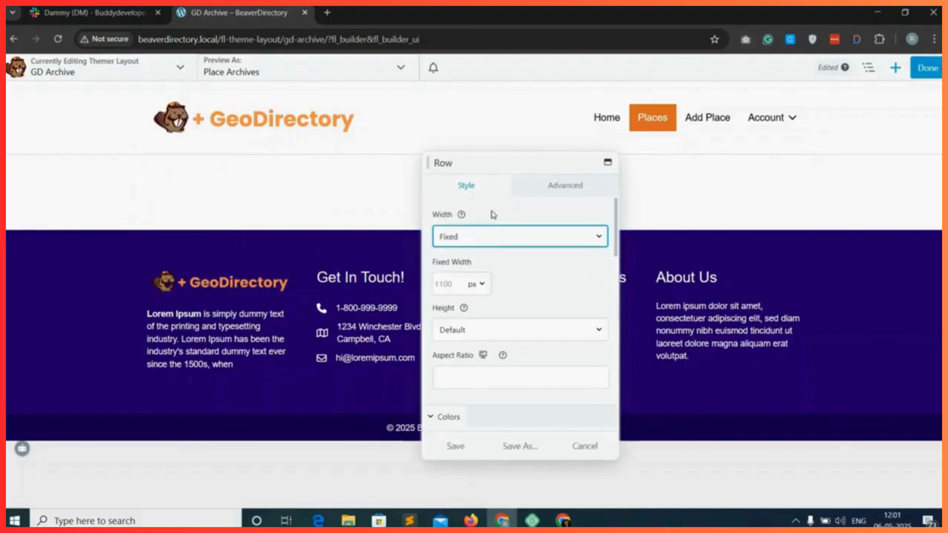
left_click(466, 239)
left_click(457, 270)
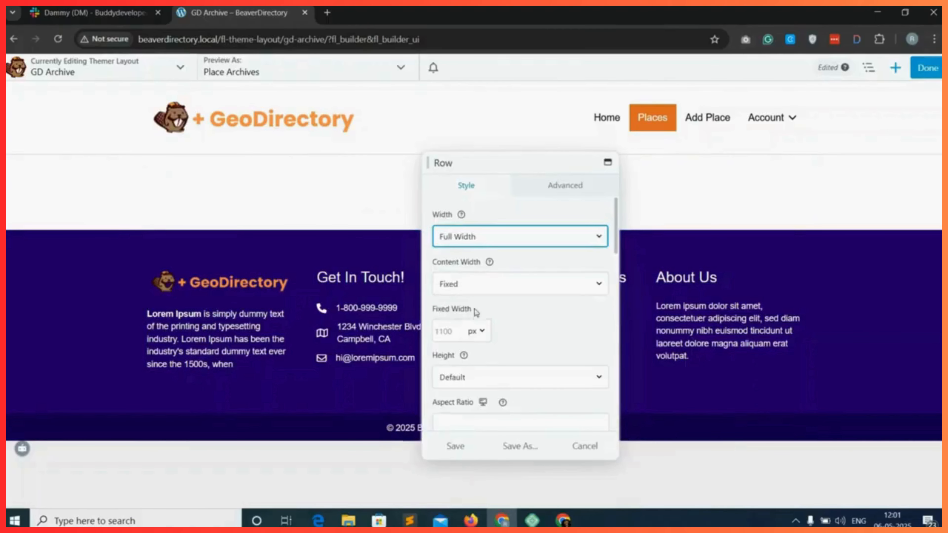
scroll(497, 368, "down", 6)
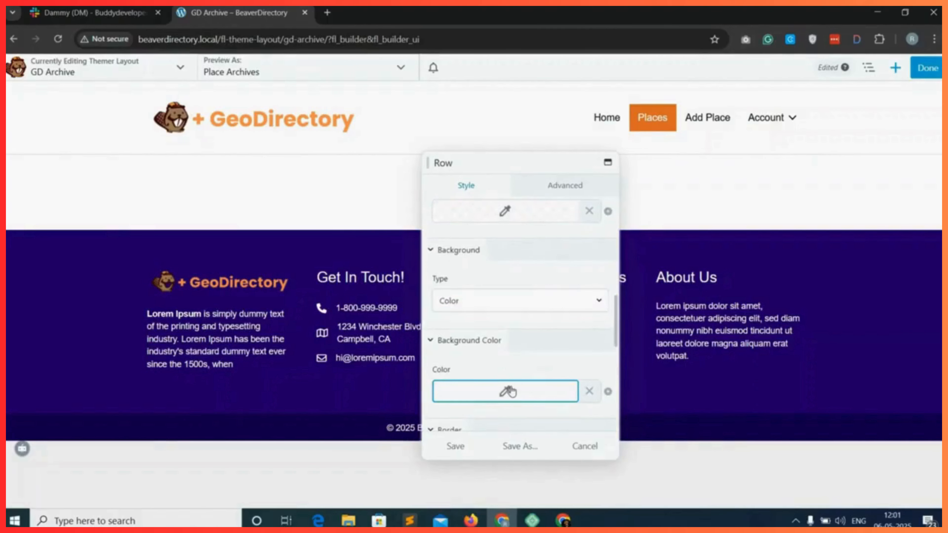
left_click(506, 391)
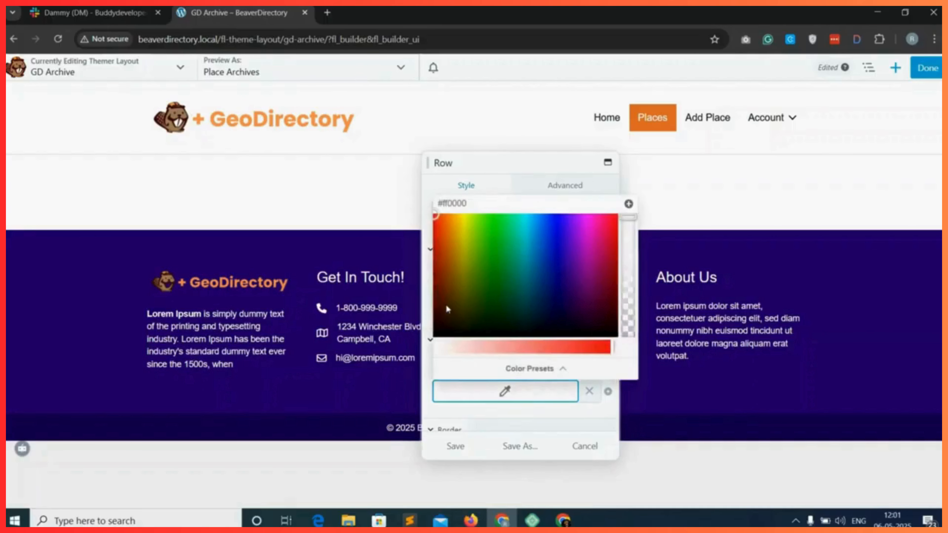
left_click(546, 286)
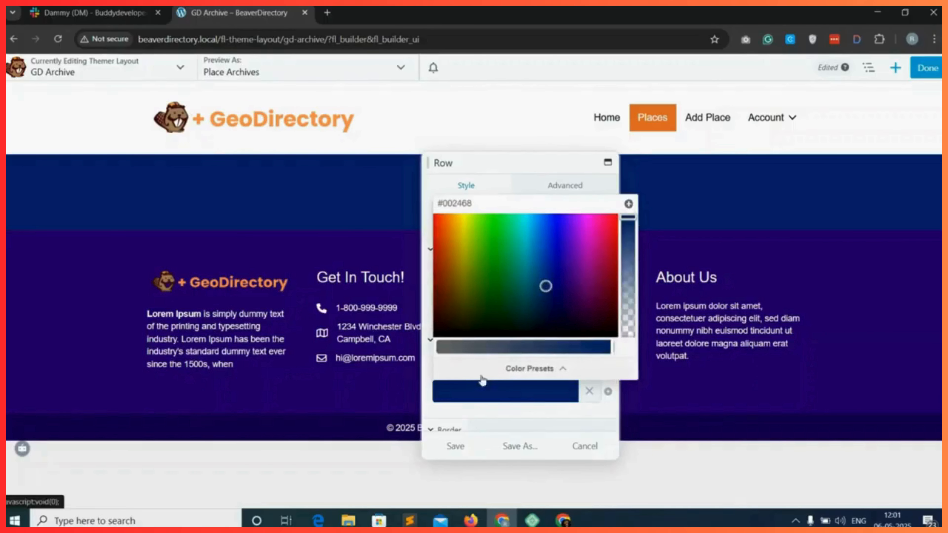
left_click(456, 446)
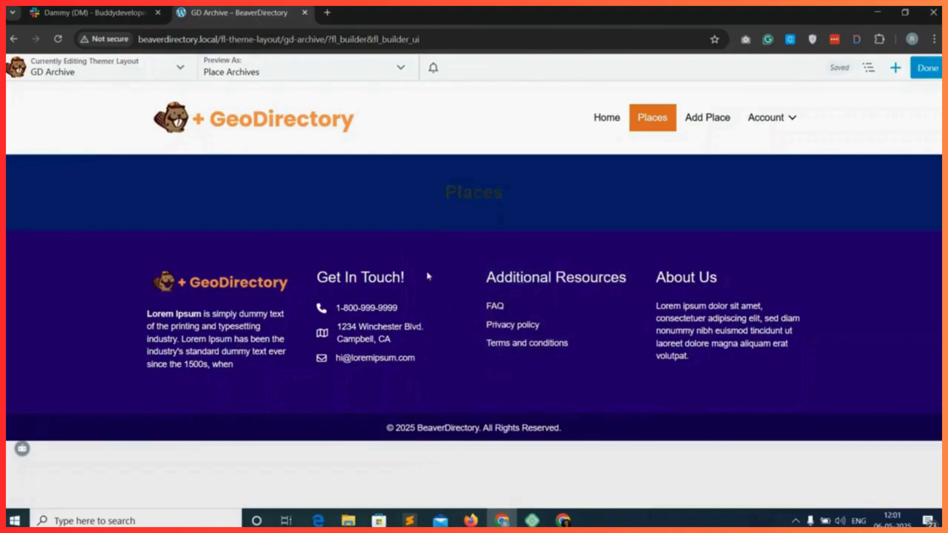
- Change the Places heading's text color to white
left_click(478, 199)
left_click(522, 189)
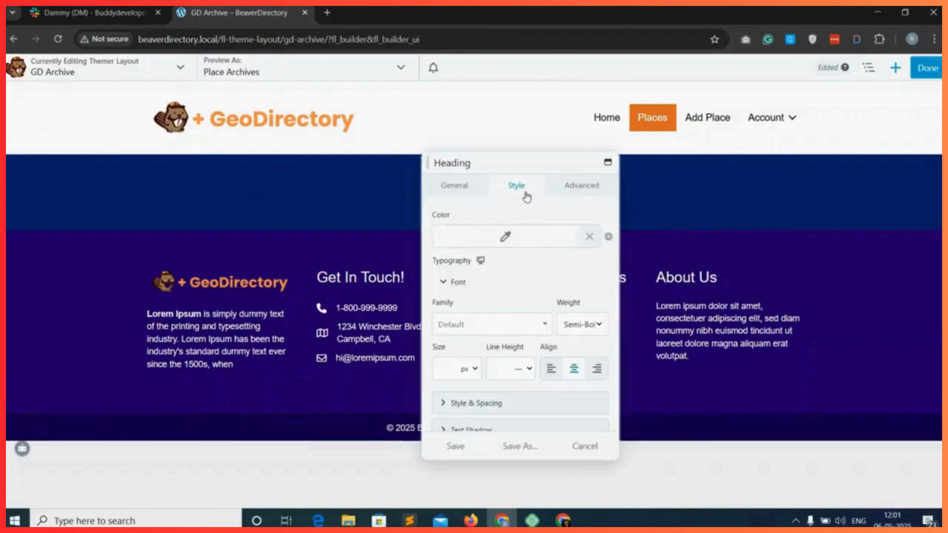
left_click(507, 239)
left_click_drag(452, 283, 434, 268)
left_click(439, 400)
left_click(566, 198)
scroll(567, 214, "down", 1)
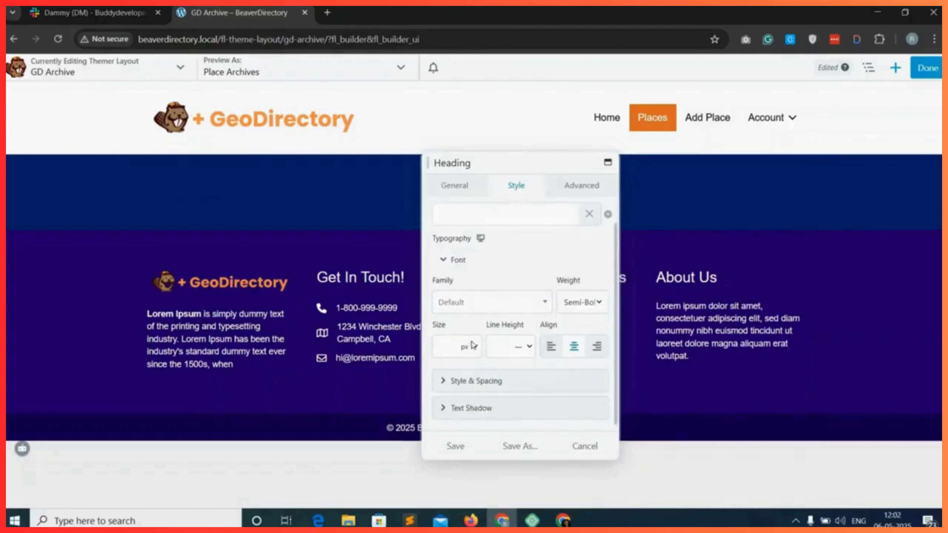
- Set the Places heading's font size to 26 px and save it, and enlarge it to 36 px and save again
left_click(442, 337)
type("26")
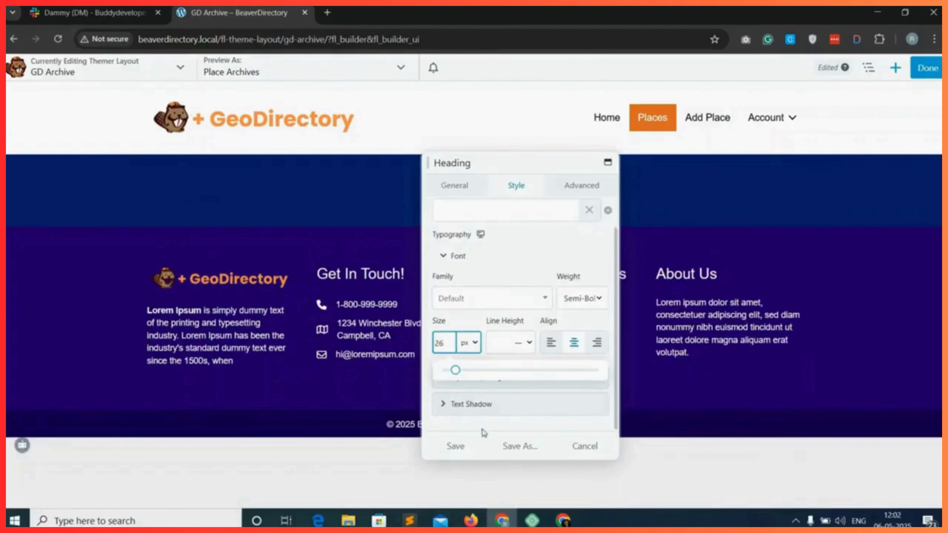
left_click(457, 445)
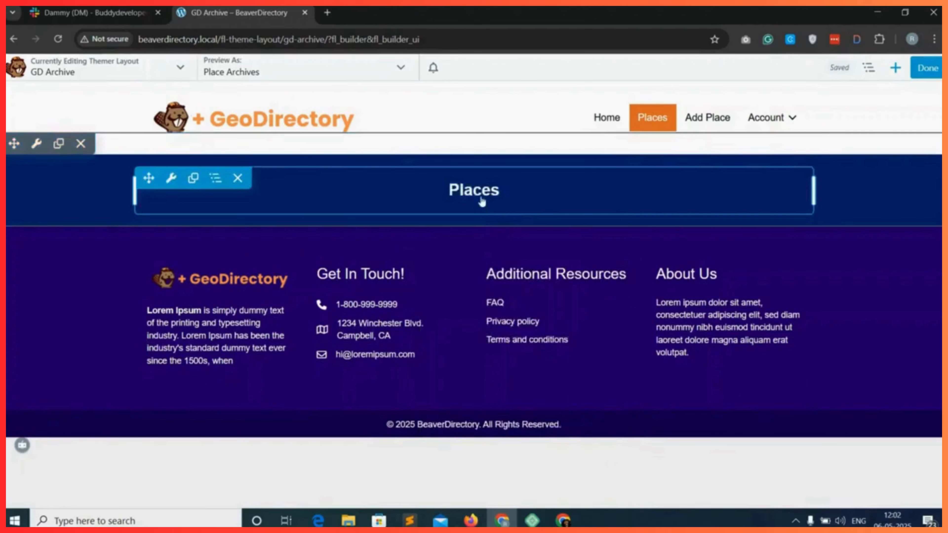
left_click(471, 192)
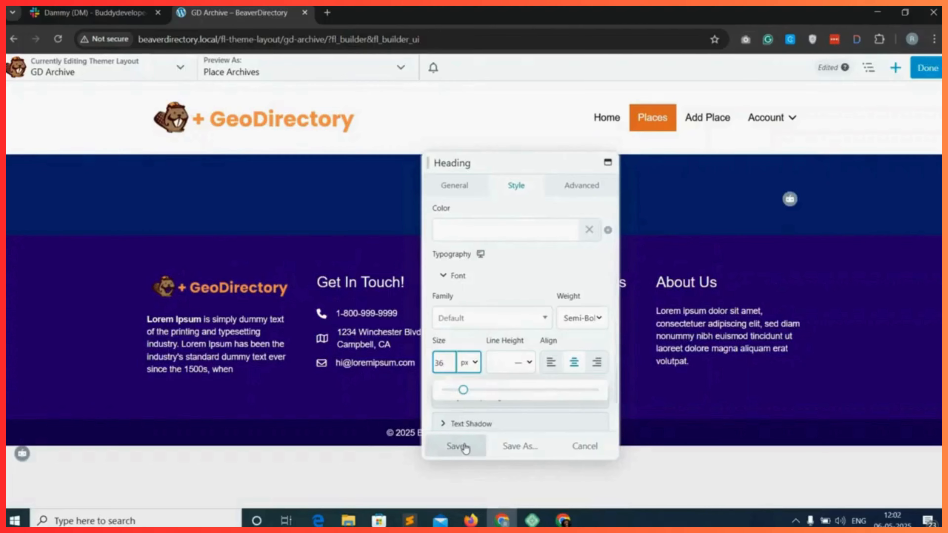
left_click(455, 446)
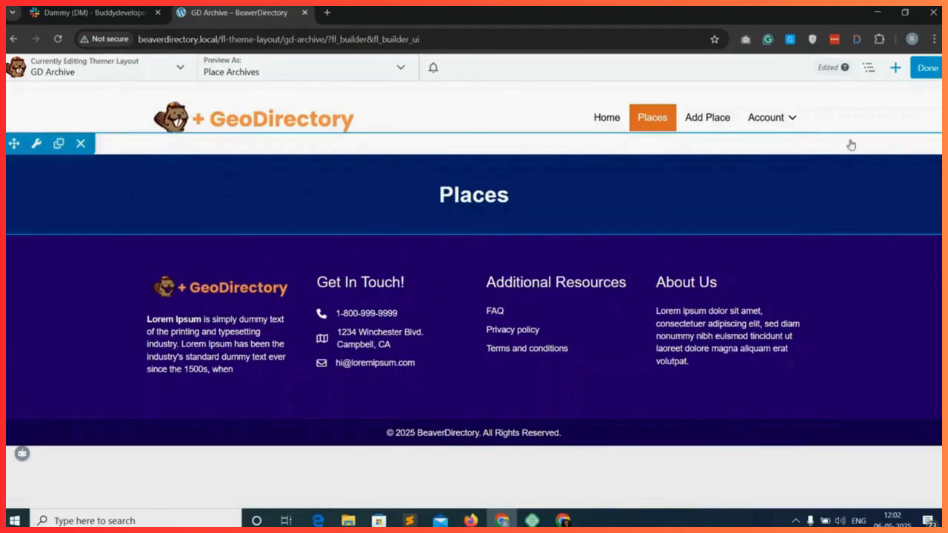
- Add a 2 Columns row below the blue Places heading row
left_click(896, 68)
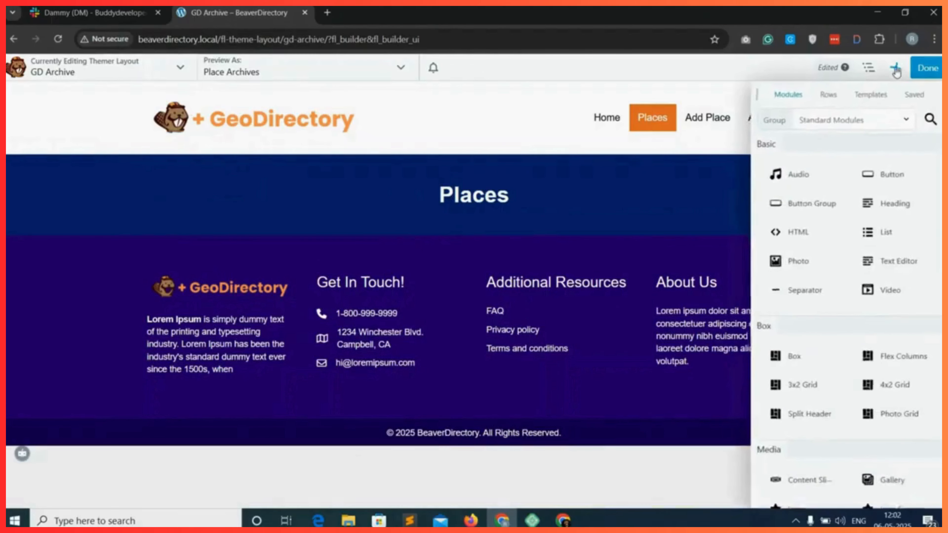
left_click(828, 95)
left_click_drag(898, 170, 317, 279)
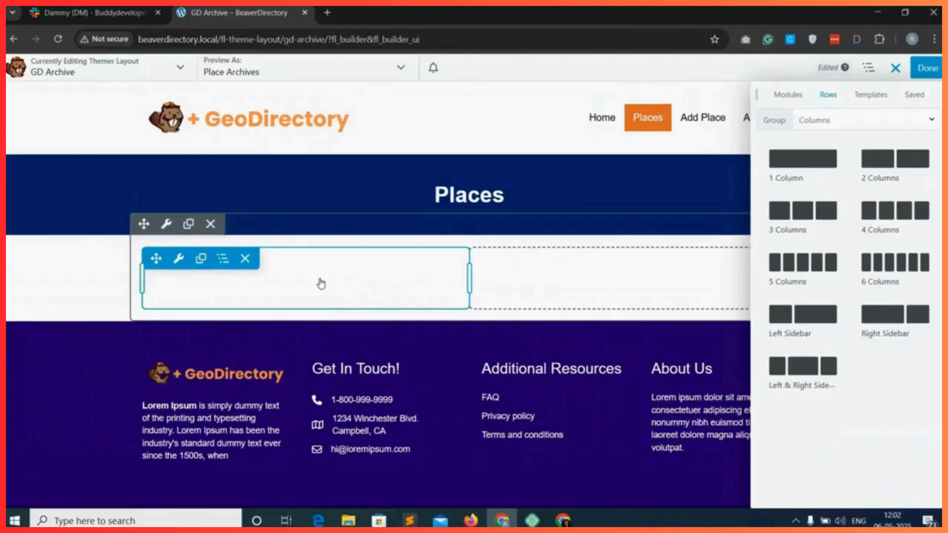
- Add the GD > Search WordPress widget beneath the Places heading in the blue row
left_click(788, 95)
left_click(840, 123)
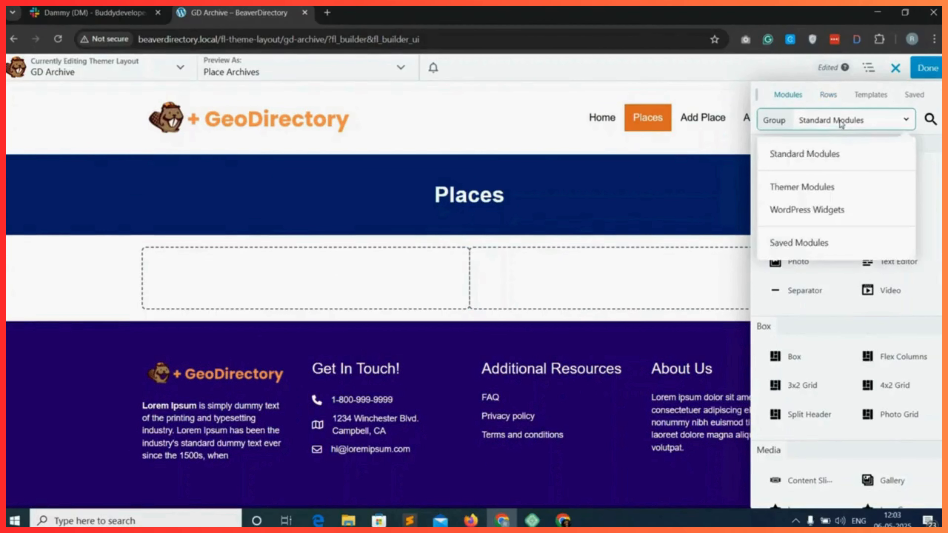
left_click(825, 211)
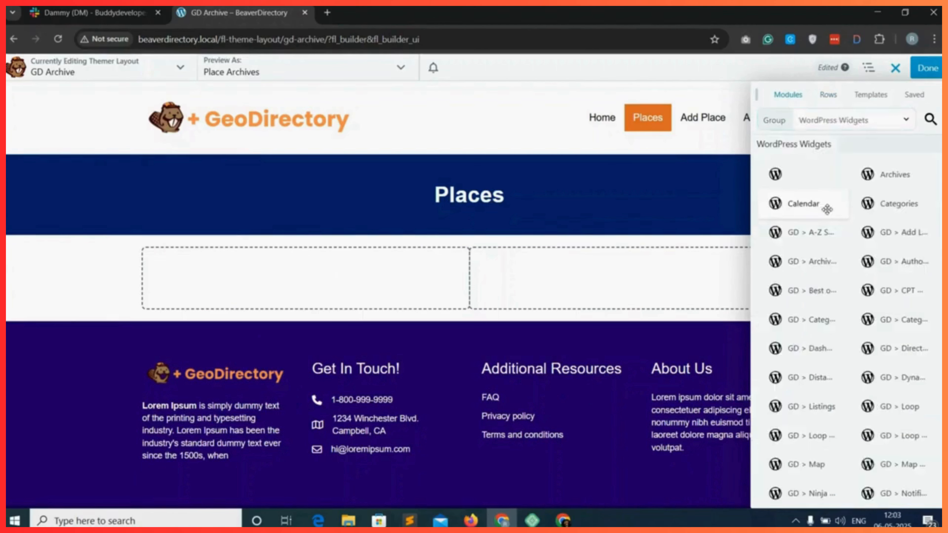
scroll(826, 392, "down", 3)
left_click_drag(826, 394, 492, 253)
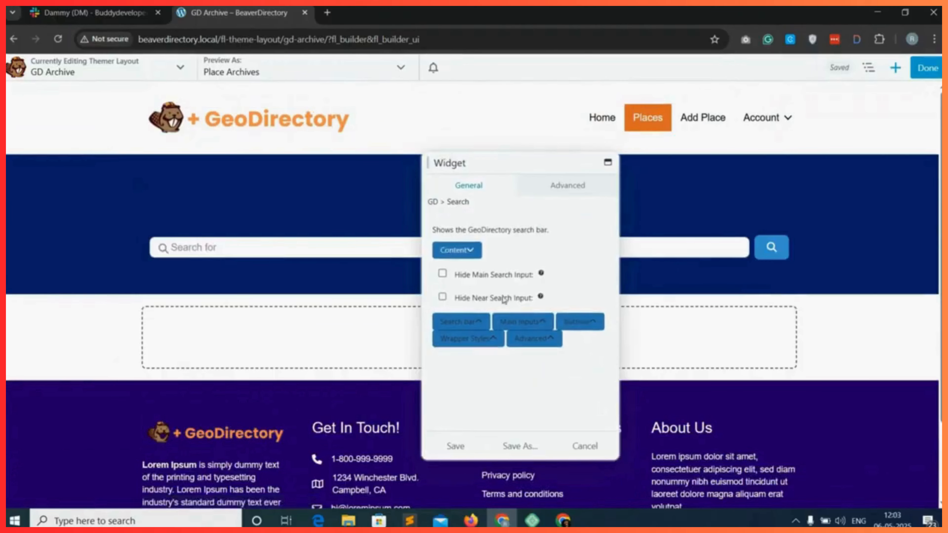
- Set the search bar's input size to Large in the GD > Search widget settings
left_click(470, 322)
left_click(463, 364)
left_click(460, 414)
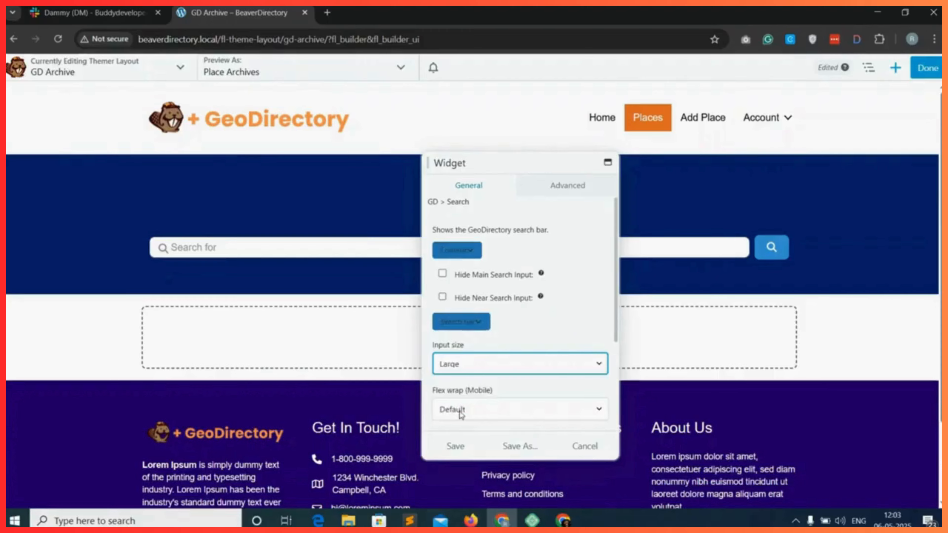
- Set the bottom margin in the search widget's wrapper styles to 0 and save the widget
scroll(474, 395, "down", 4)
left_click(471, 396)
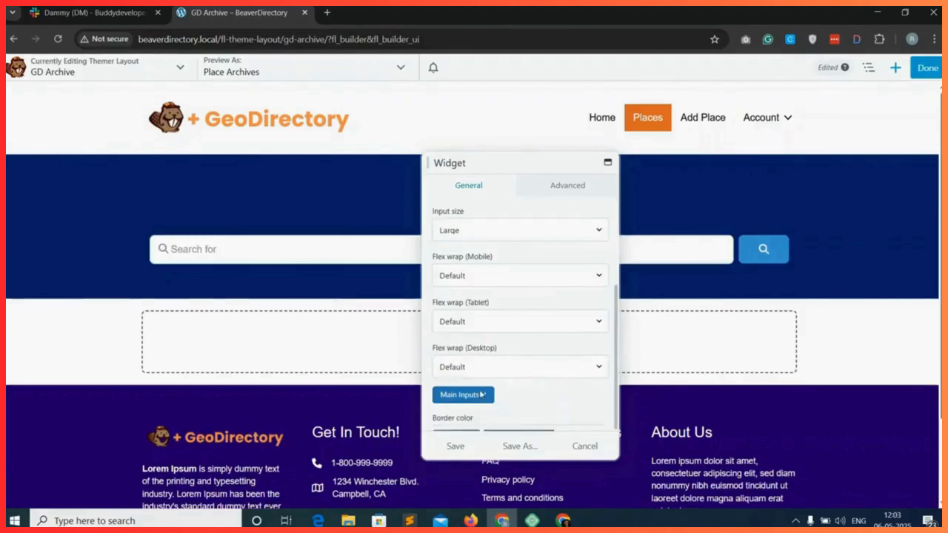
scroll(479, 389, "down", 3)
scroll(481, 382, "down", 3)
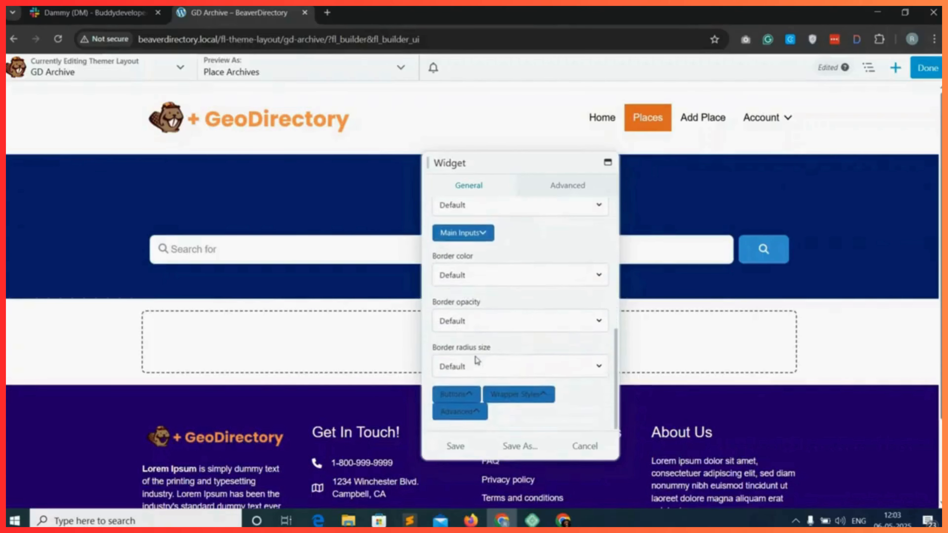
left_click(462, 391)
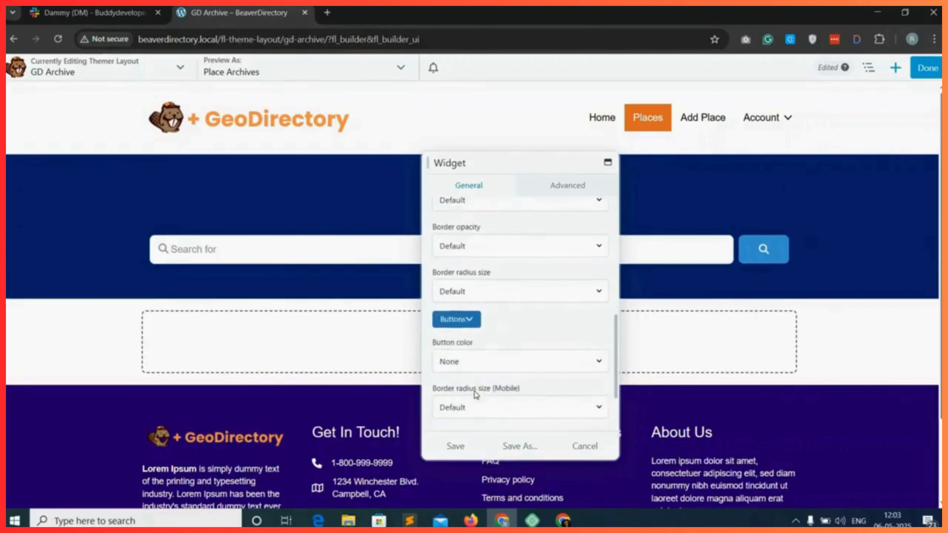
scroll(474, 392, "down", 3)
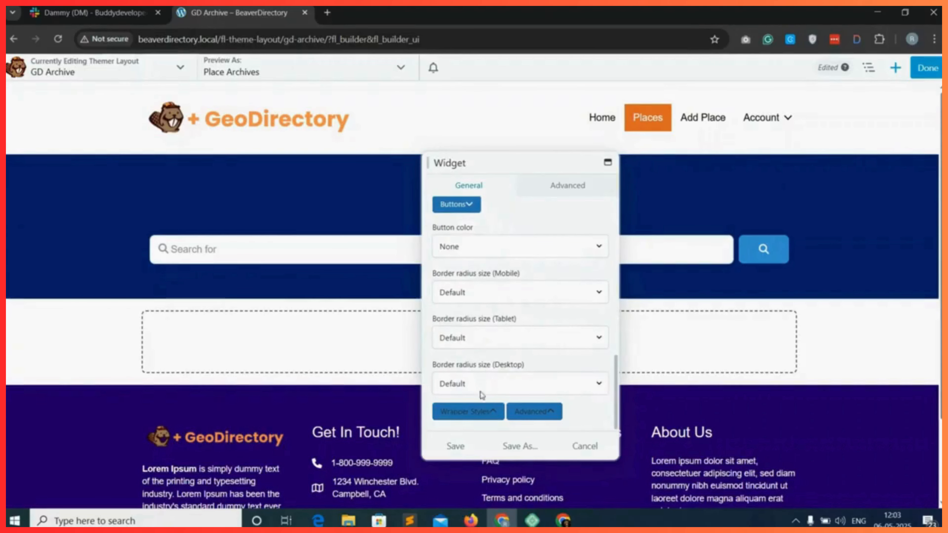
left_click(482, 413)
scroll(497, 392, "down", 8)
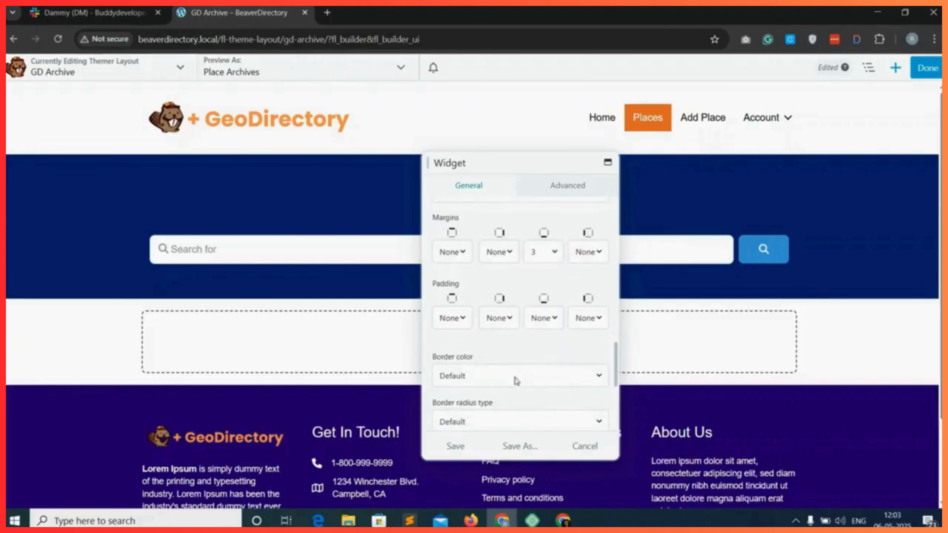
left_click(543, 251)
left_click(540, 278)
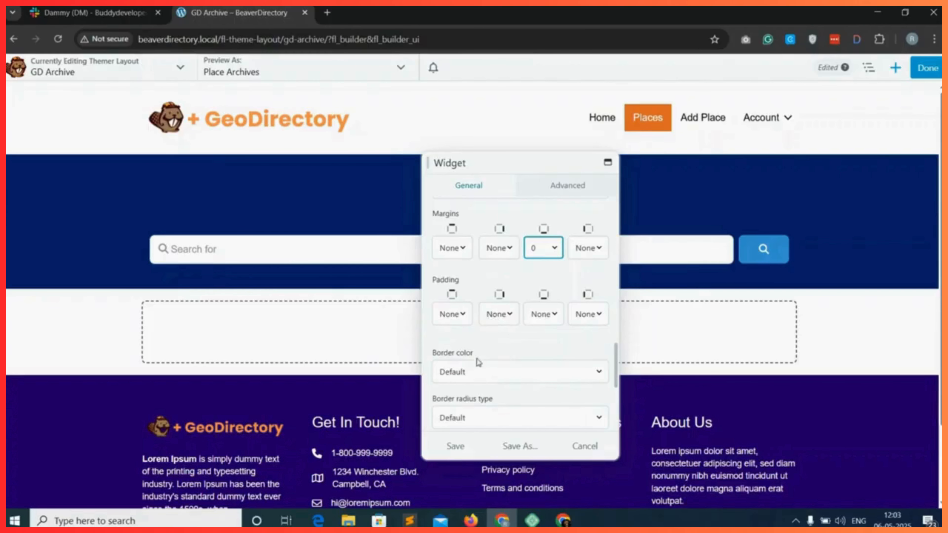
left_click(457, 447)
- Adjust the bottom margin of the GD > Search widget in its advanced settings
mouse_move(250, 275)
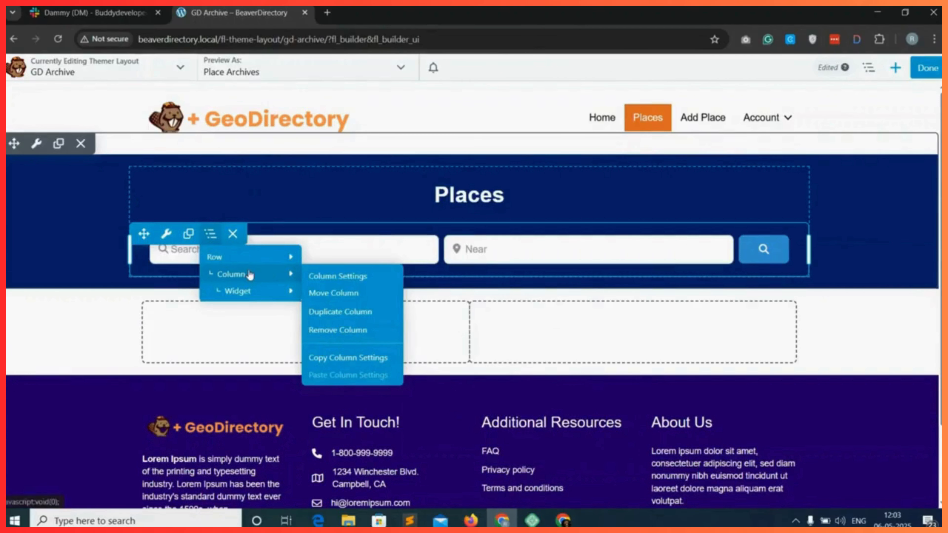
mouse_move(248, 292)
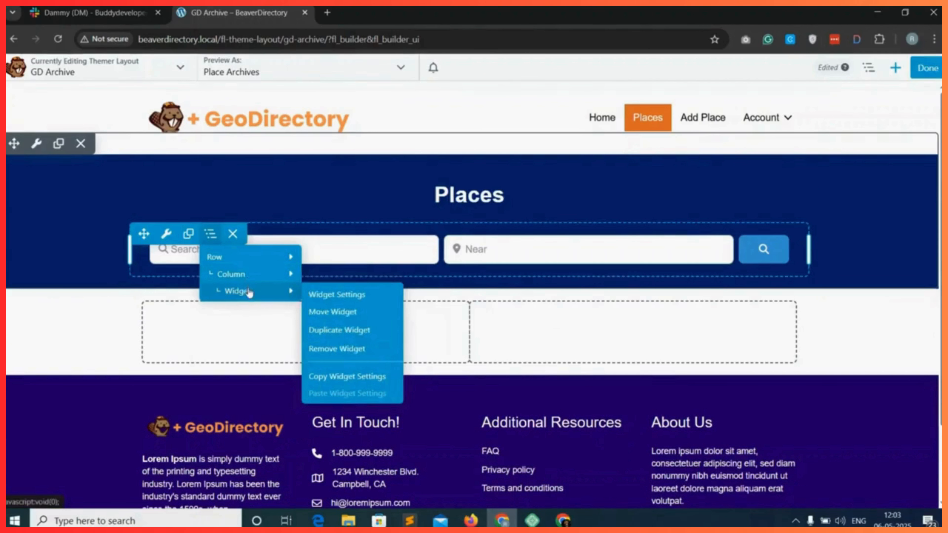
left_click(330, 295)
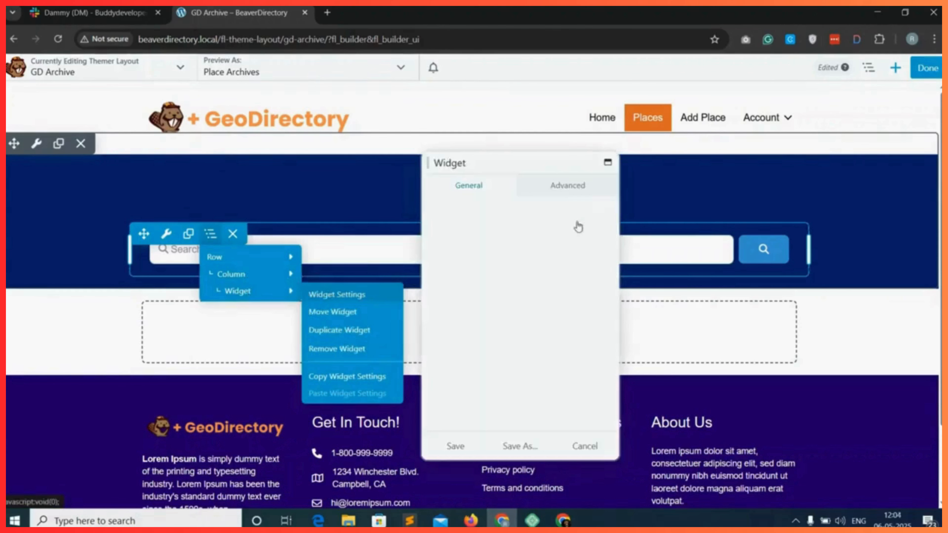
left_click(570, 186)
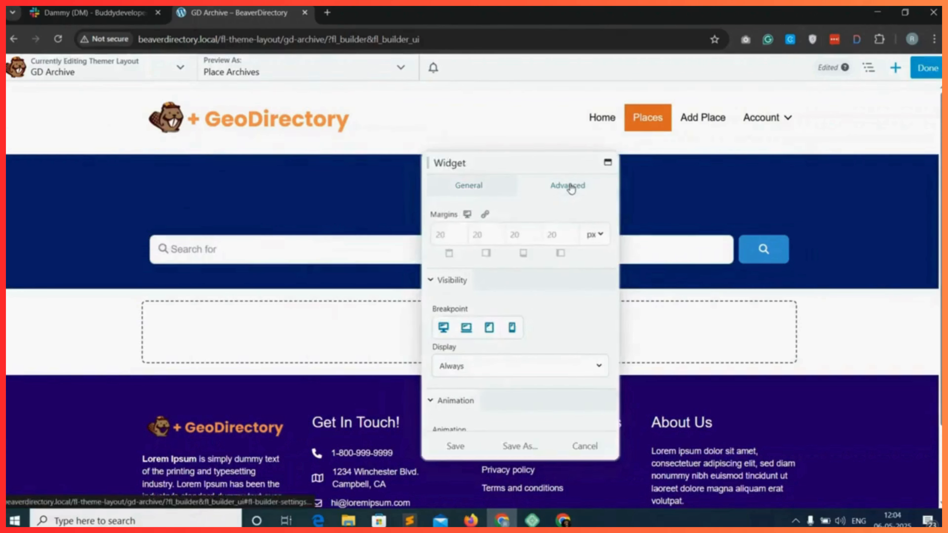
left_click(518, 234)
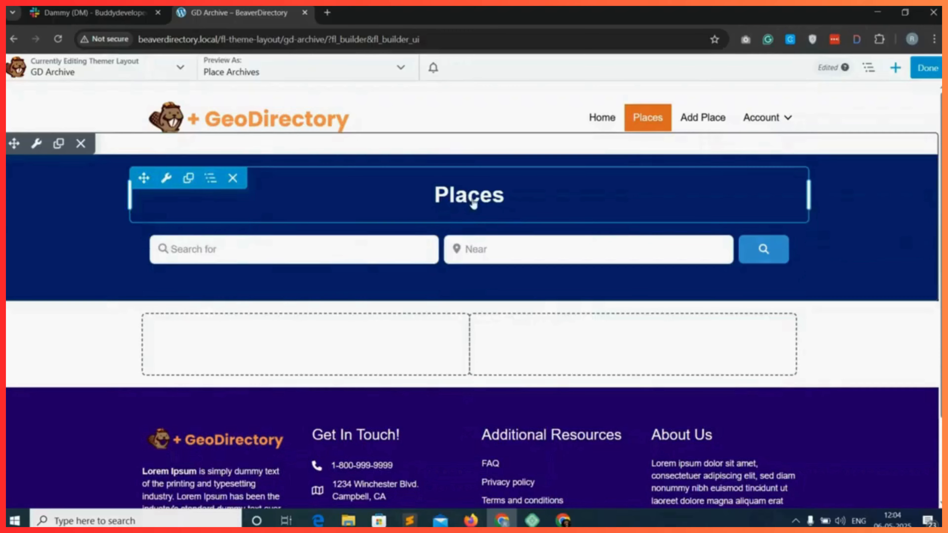
- Set the Places heading's bottom margin to 0 px and save the heading
left_click(472, 221)
left_click(514, 237)
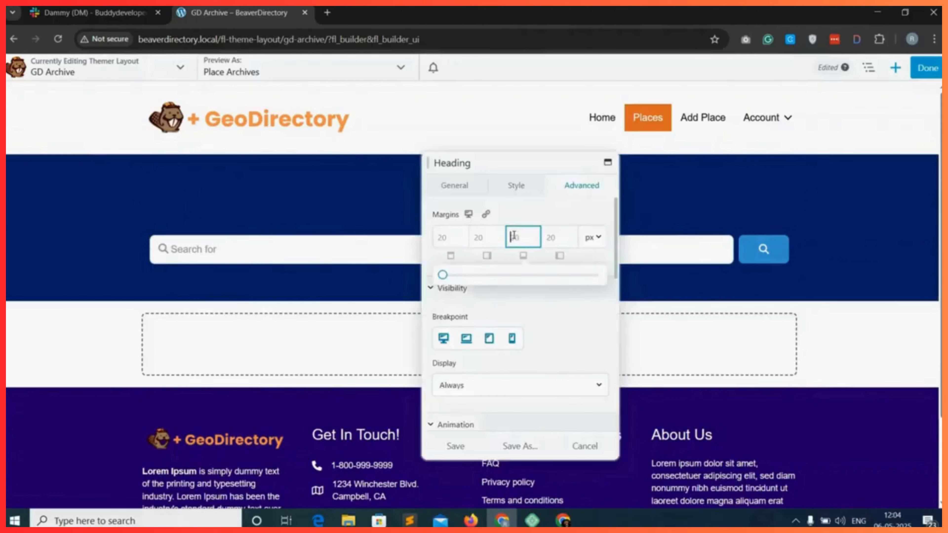
type("0")
left_click(453, 446)
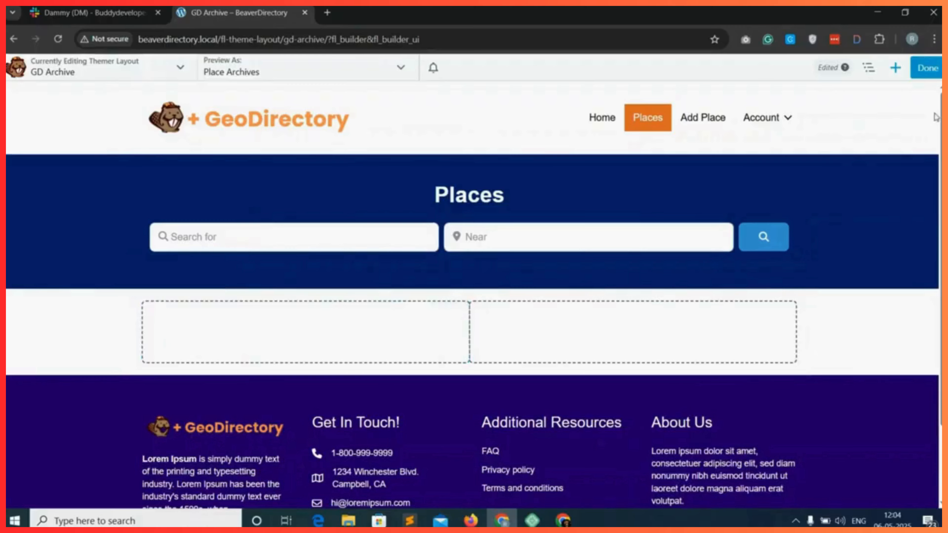
- Add the GD > Loop Actions widget to the first column of the two-column row and review its general settings
left_click(895, 68)
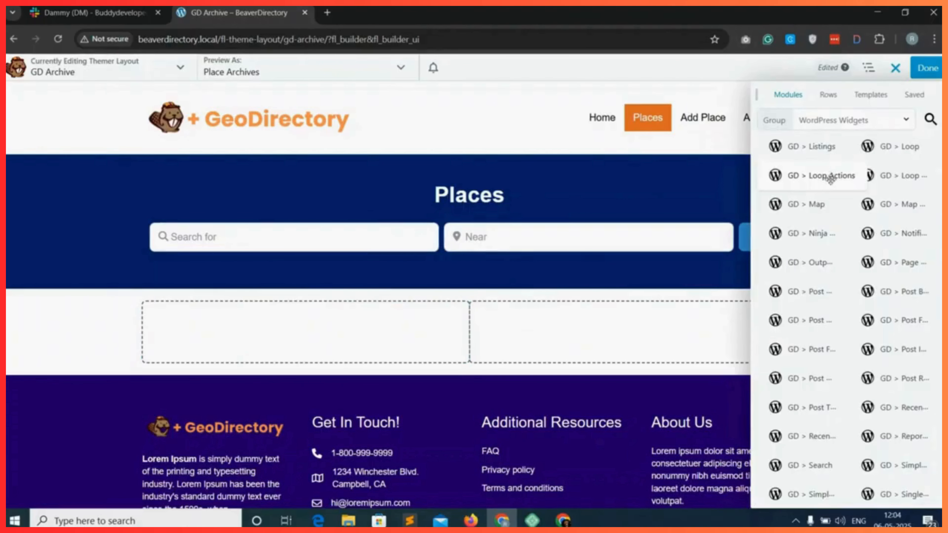
left_click_drag(831, 180, 267, 416)
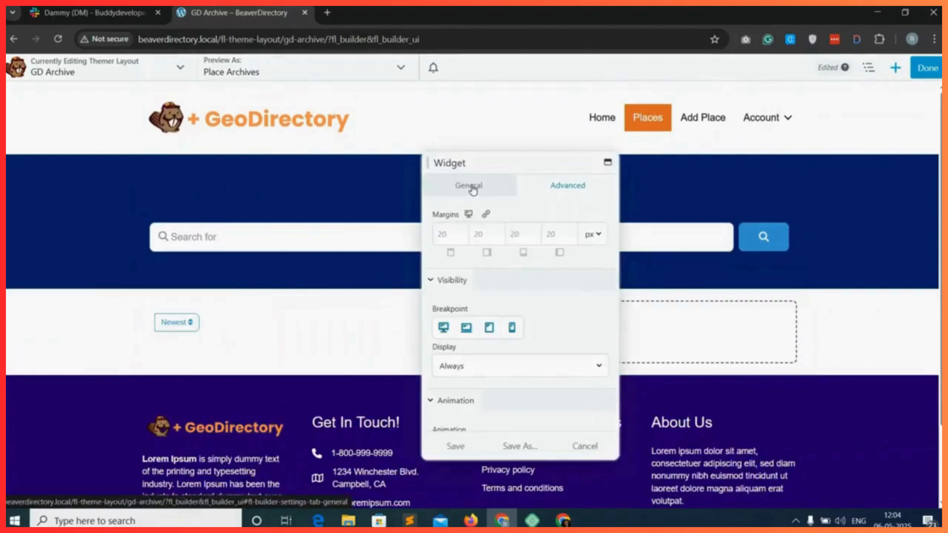
left_click(471, 185)
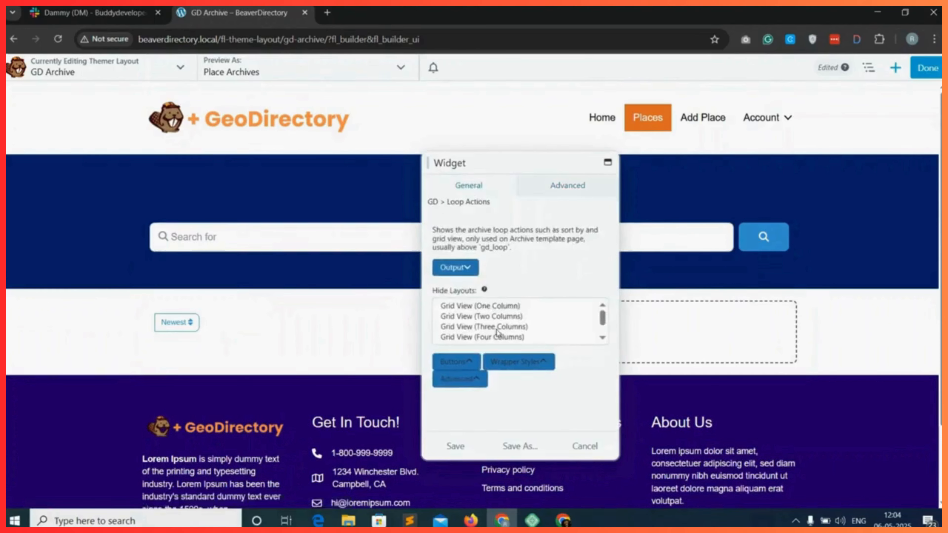
left_click(479, 361)
scroll(489, 360, "down", 8)
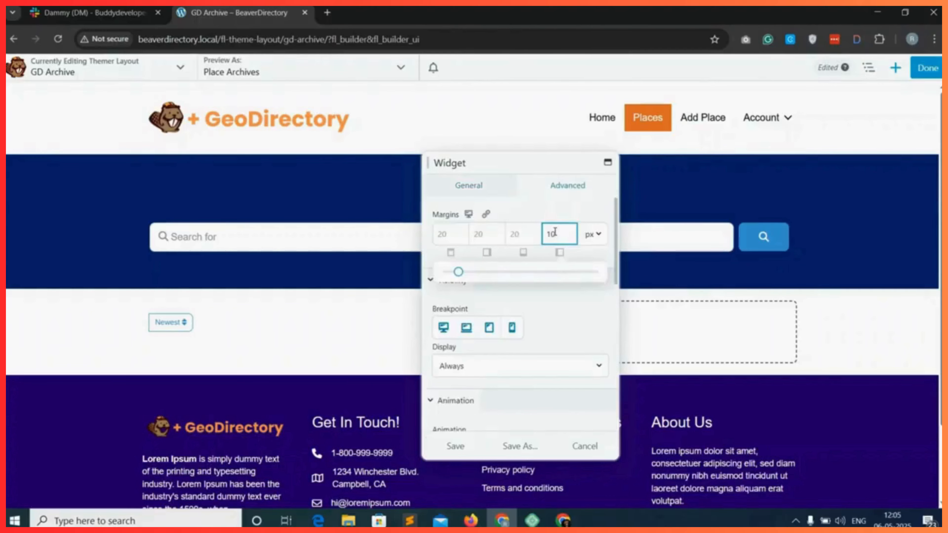
- Clear the Loop Actions widget's custom left margin and save the widget
key("BackSpace")
key("BackSpace")
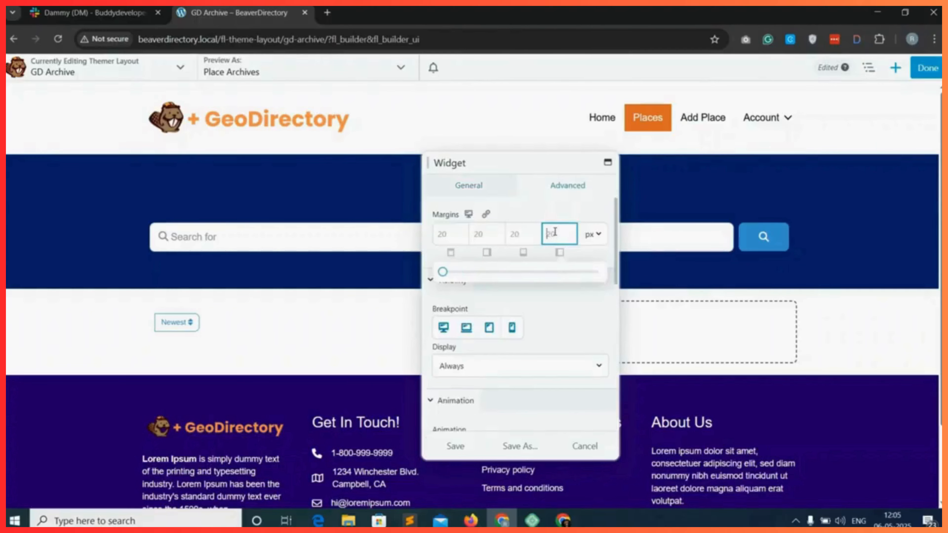
left_click(455, 446)
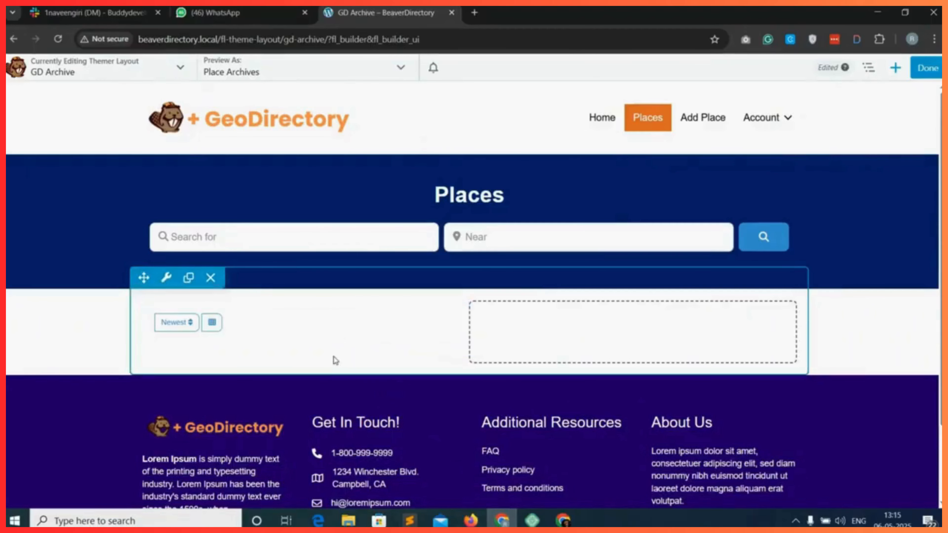
- Add the GD > Loop WordPress widget below the Loop Actions widget in the first column
left_click(895, 67)
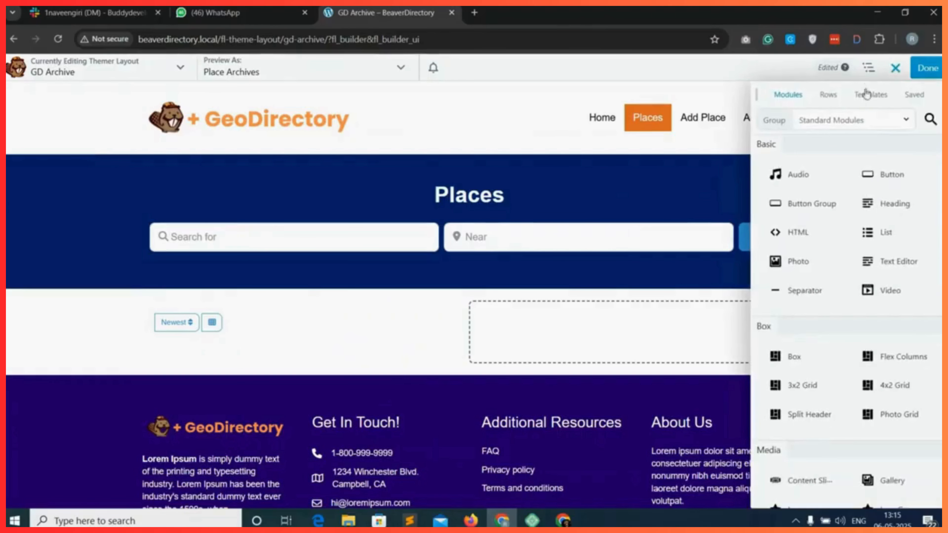
left_click(828, 127)
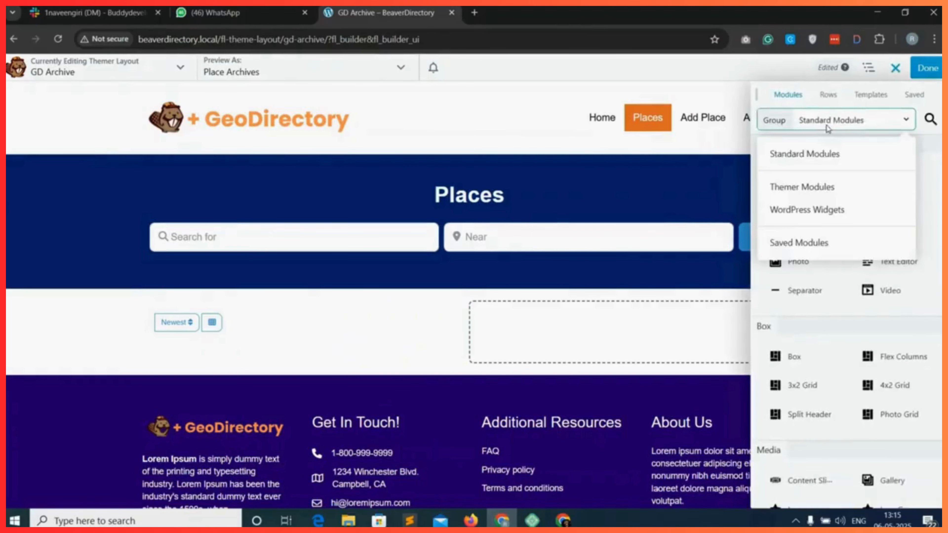
left_click(831, 214)
scroll(828, 392, "down", 1)
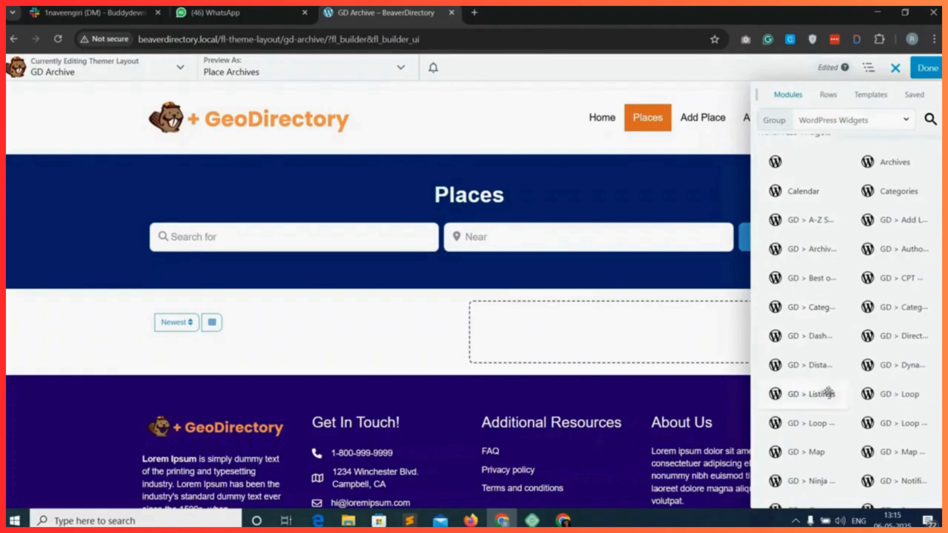
left_click_drag(910, 393, 544, 324)
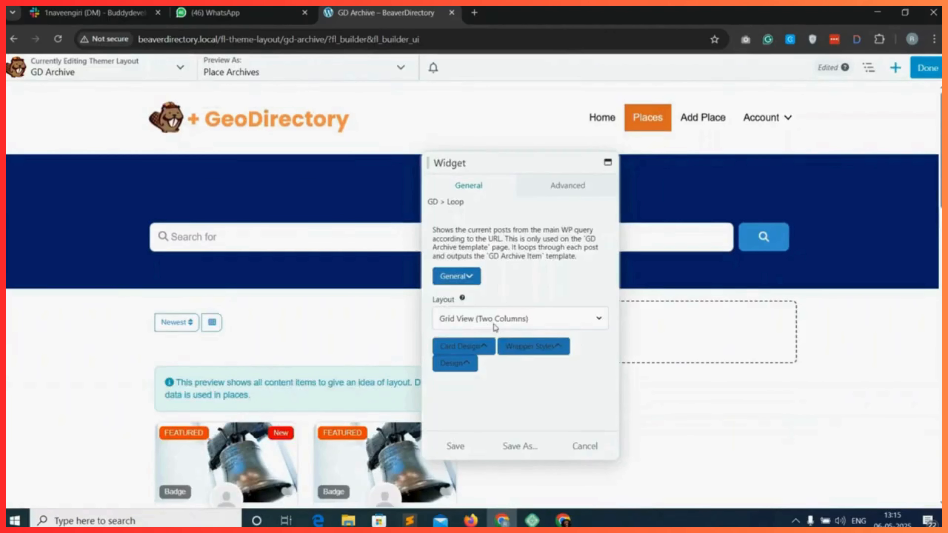
- Keep the Loop widget's layout at Grid View (Two Columns) and set its card shadow to Small
left_click(517, 319)
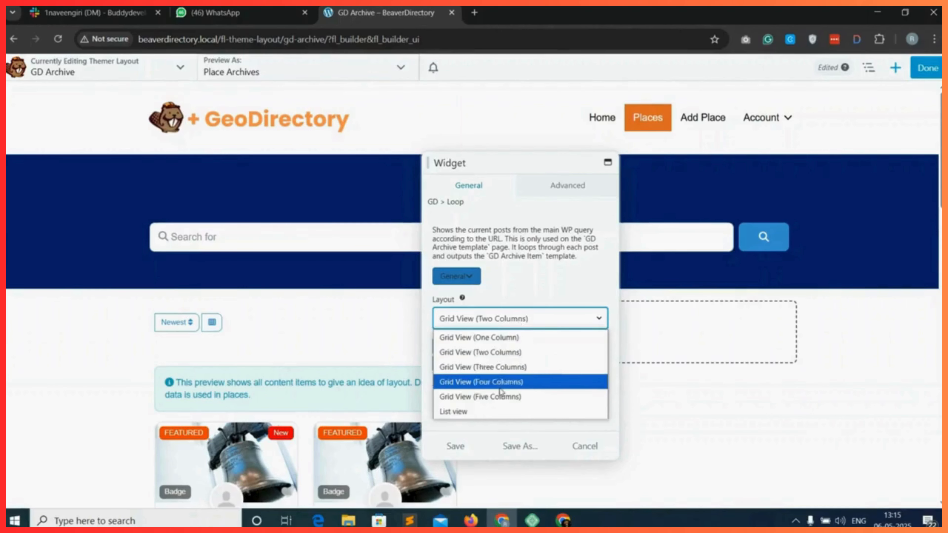
left_click(528, 319)
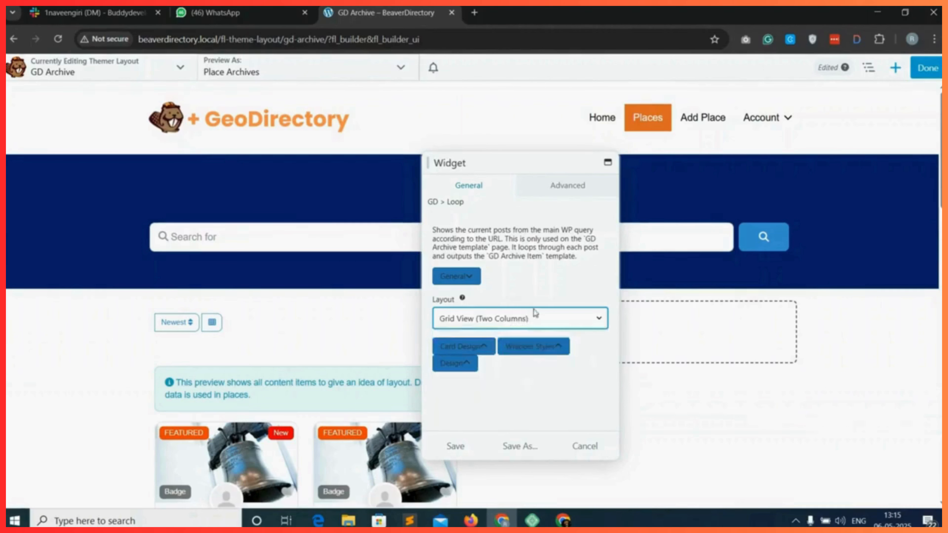
left_click(471, 347)
scroll(497, 377, "down", 5)
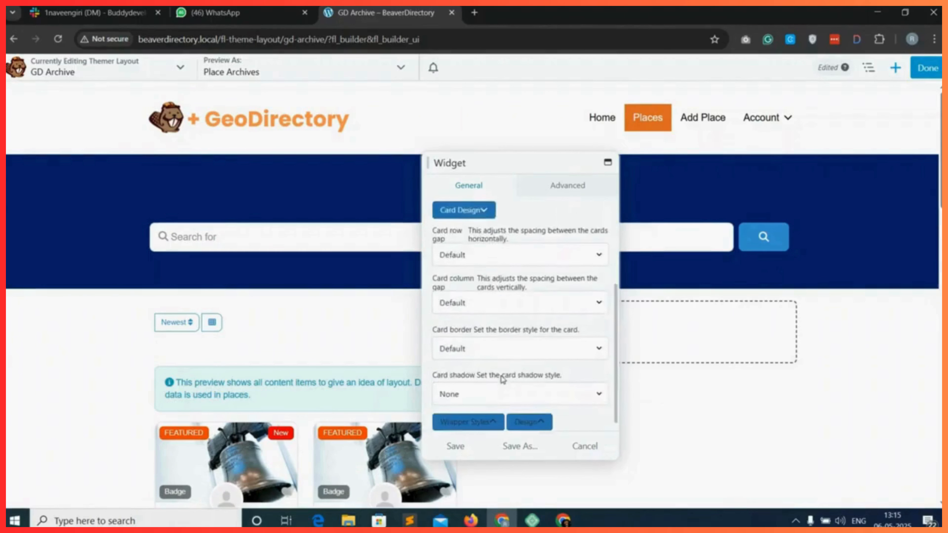
left_click(494, 388)
left_click(475, 420)
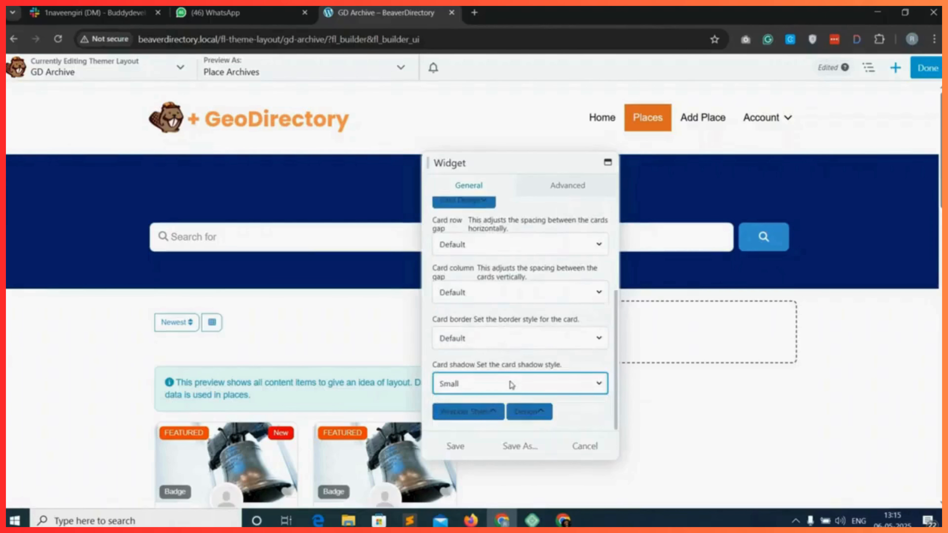
- Review the Loop widget's wrapper styles, keep Default Template as the archive item template type, and save the widget
left_click(486, 412)
scroll(489, 392, "down", 3)
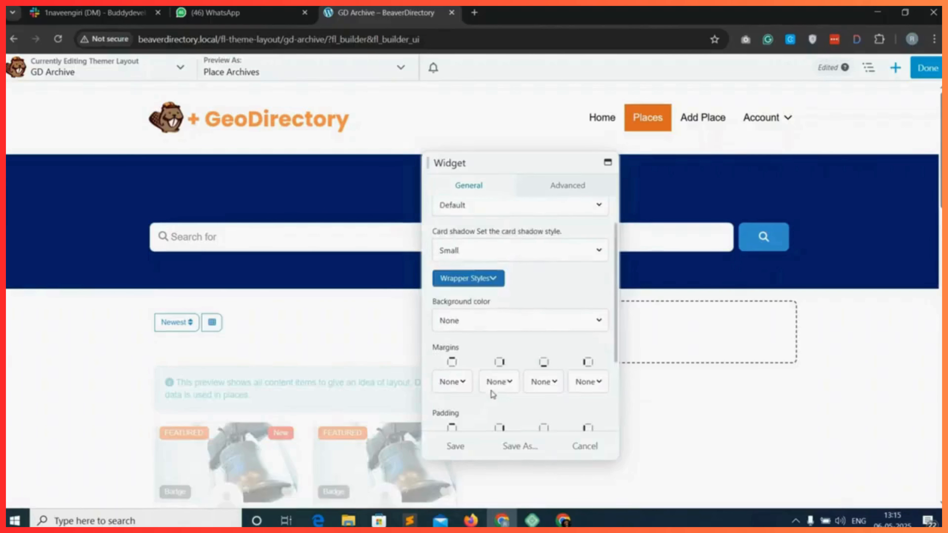
scroll(528, 378, "down", 5)
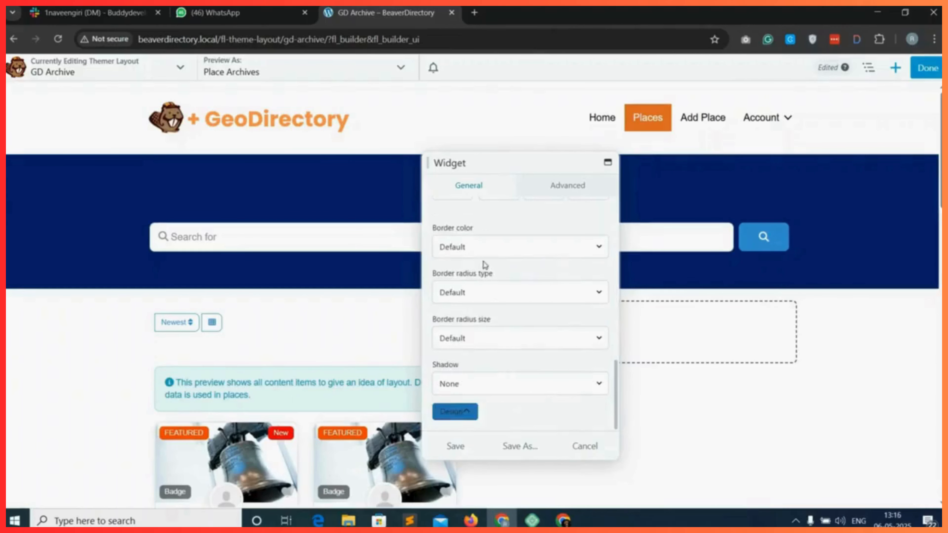
scroll(481, 368, "up", 2)
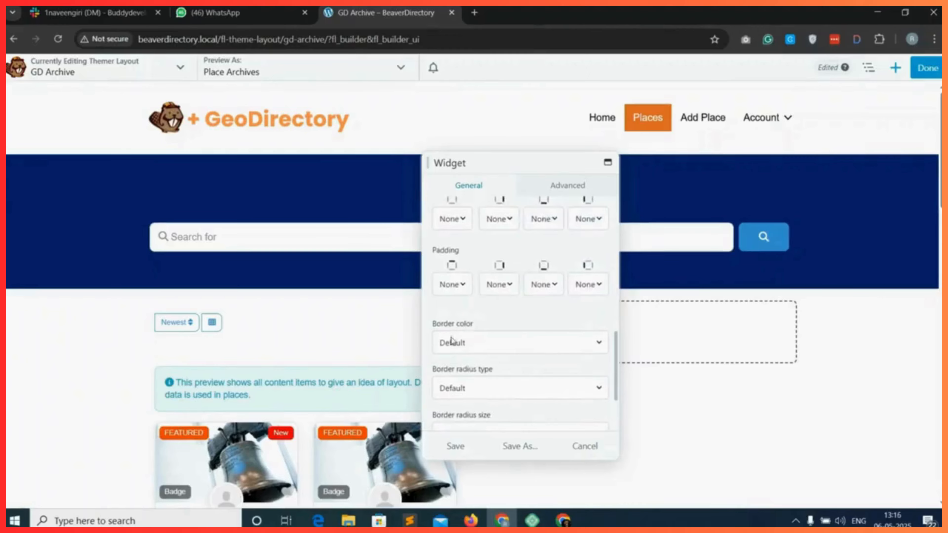
scroll(485, 347, "down", 3)
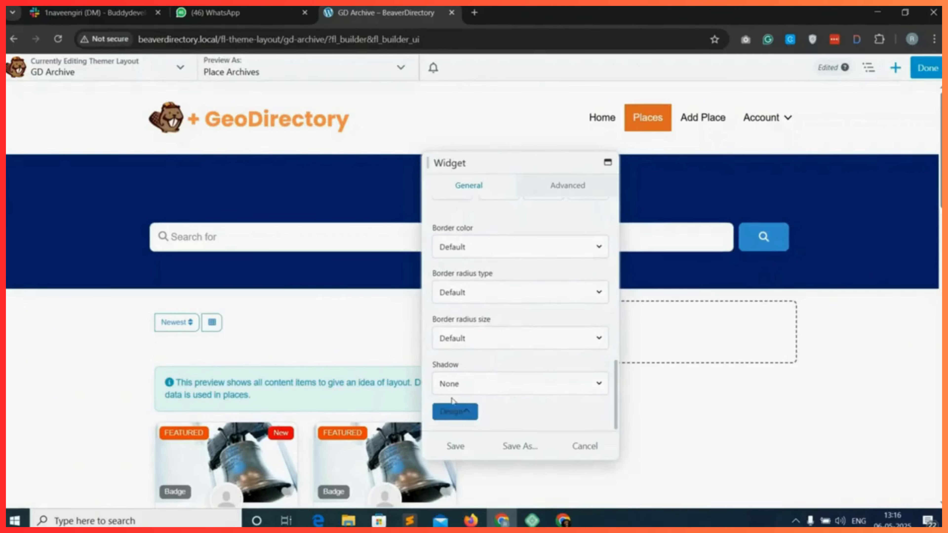
scroll(513, 397, "down", 3)
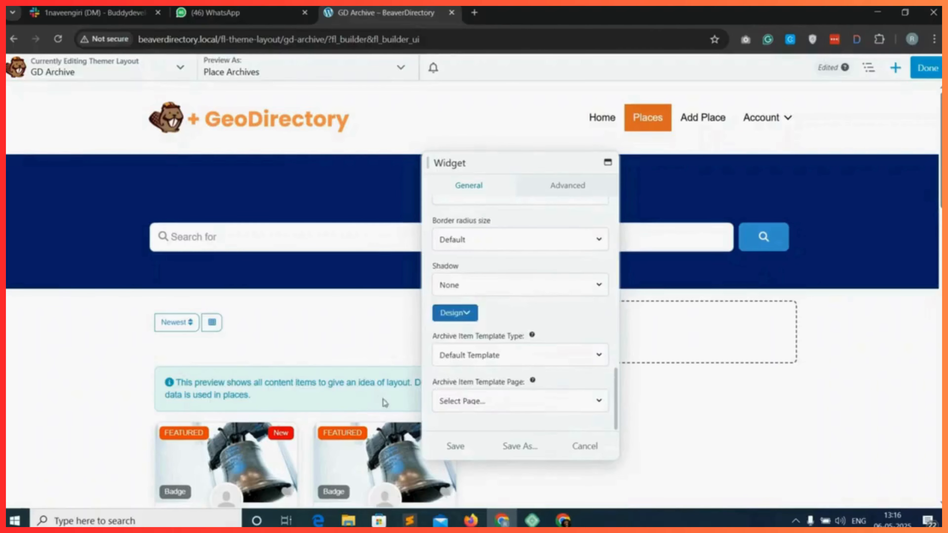
left_click(511, 355)
left_click(514, 356)
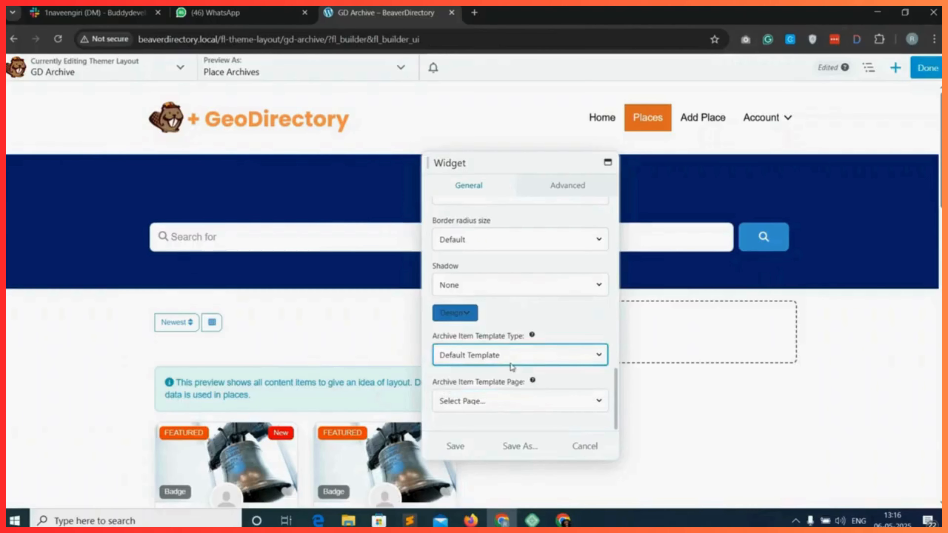
left_click(457, 447)
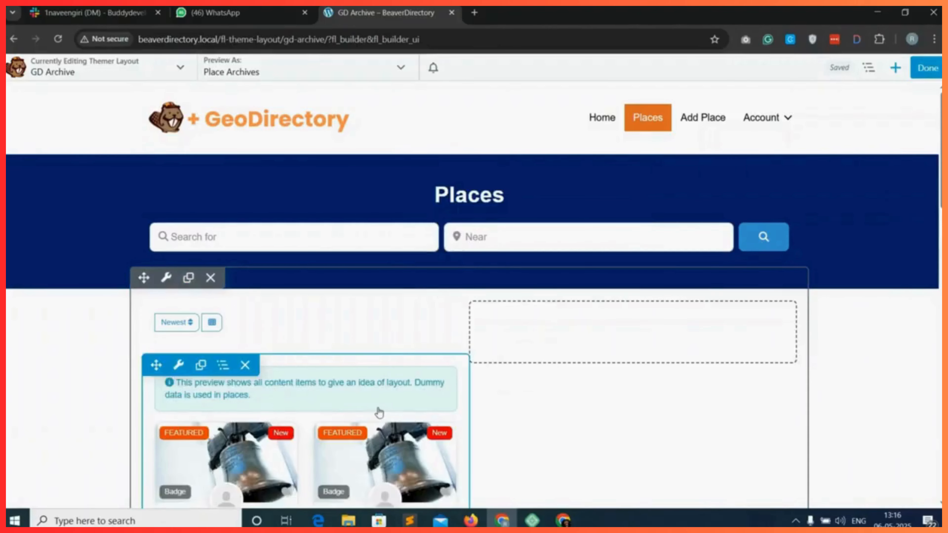
- Add the GD > Loop Paging widget beneath the listings loop in the first column
scroll(378, 411, "down", 9)
scroll(376, 402, "down", 15)
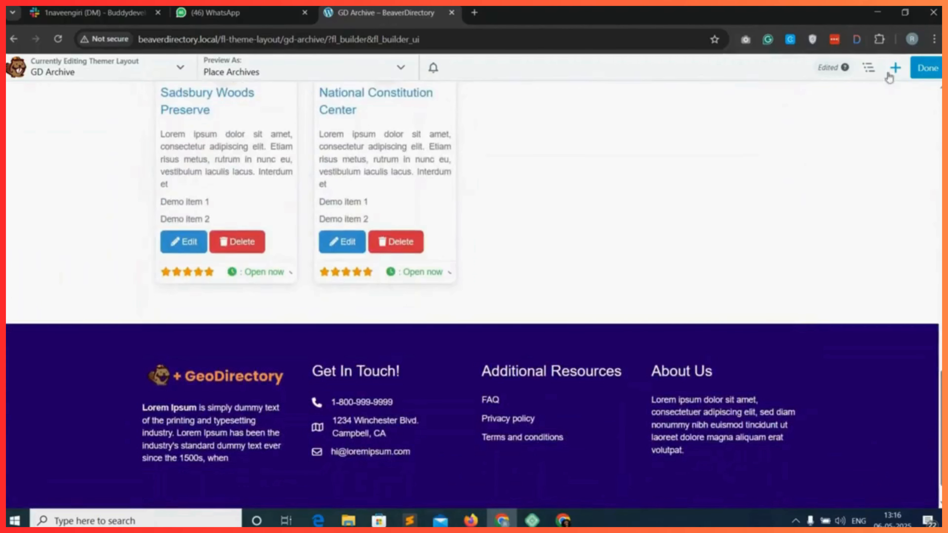
left_click(896, 67)
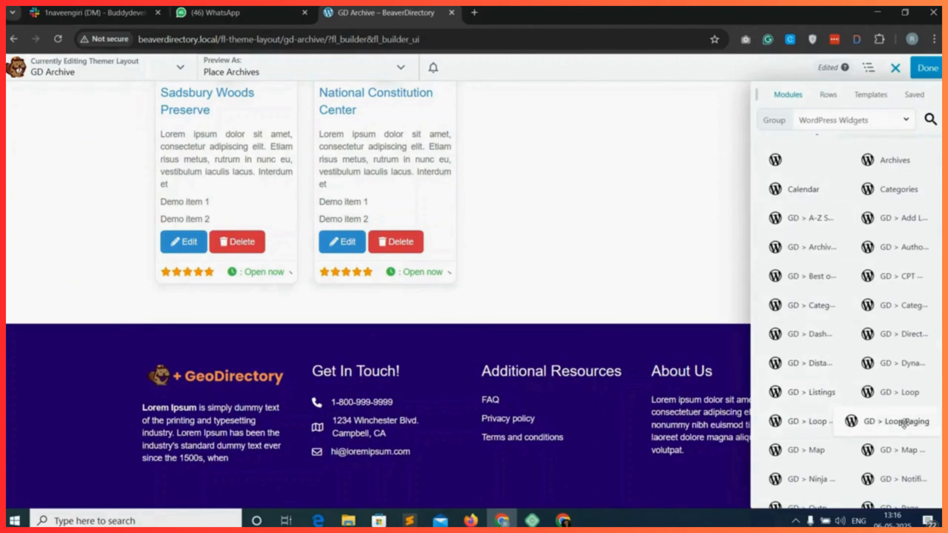
left_click_drag(903, 427, 277, 301)
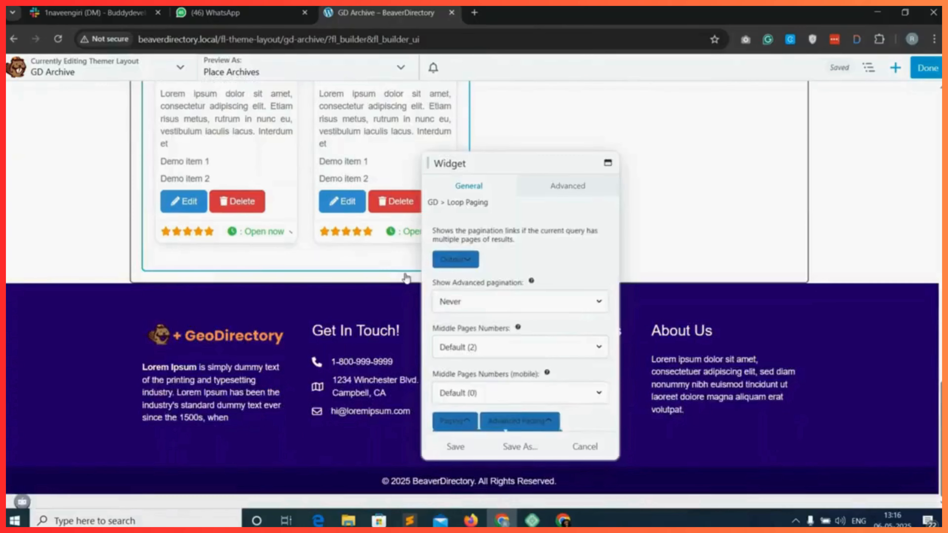
- Review the Loop Paging widget's pagination, paging and advanced paging options, keep their defaults, and save the widget
left_click(506, 307)
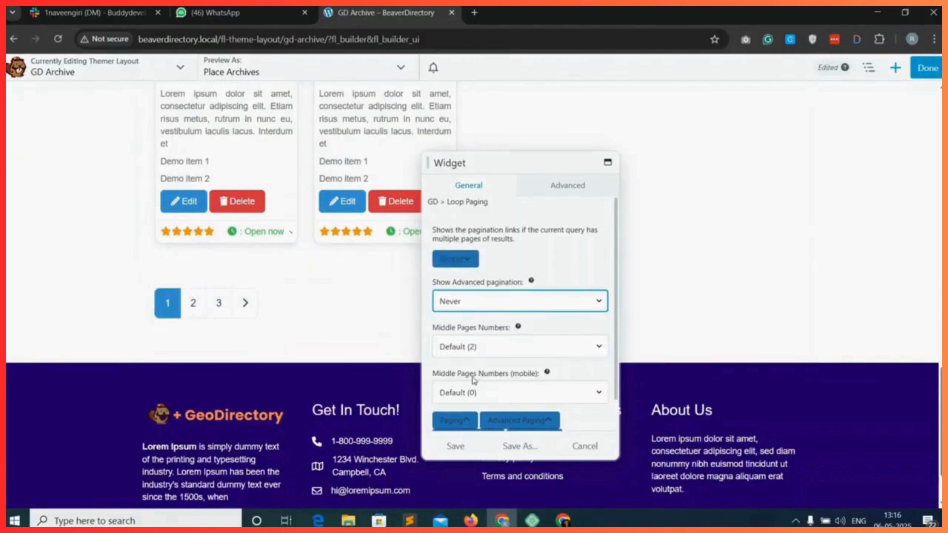
scroll(473, 378, "down", 1)
left_click(459, 396)
scroll(481, 359, "down", 4)
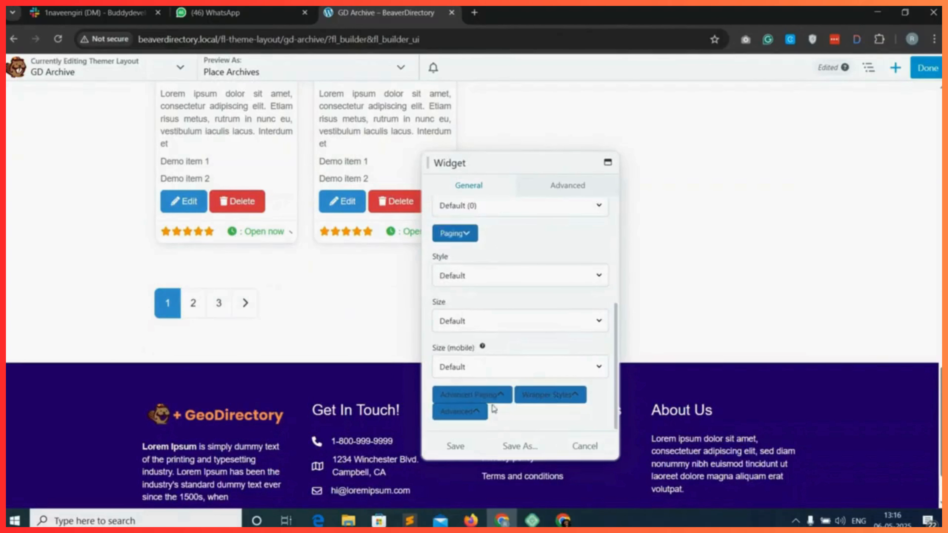
left_click(452, 395)
scroll(457, 298, "down", 1)
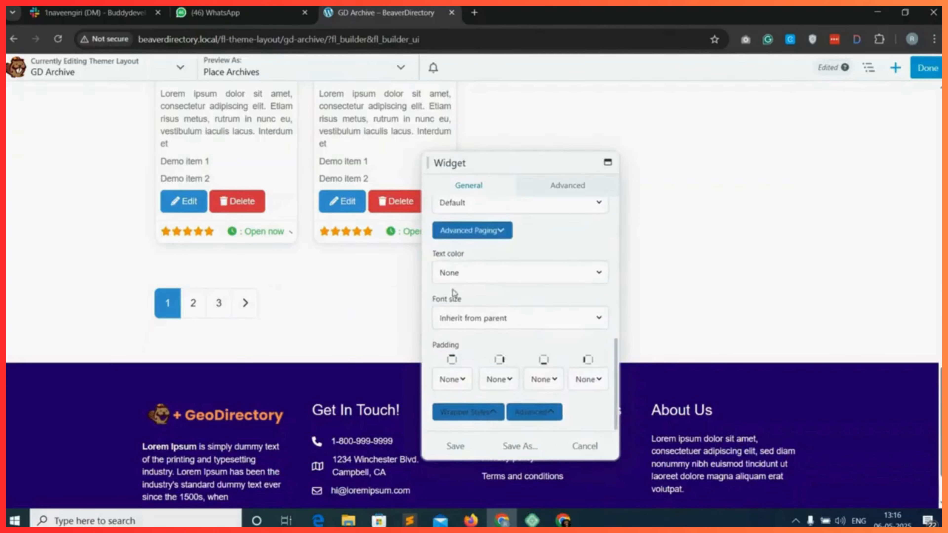
left_click(480, 275)
left_click(484, 275)
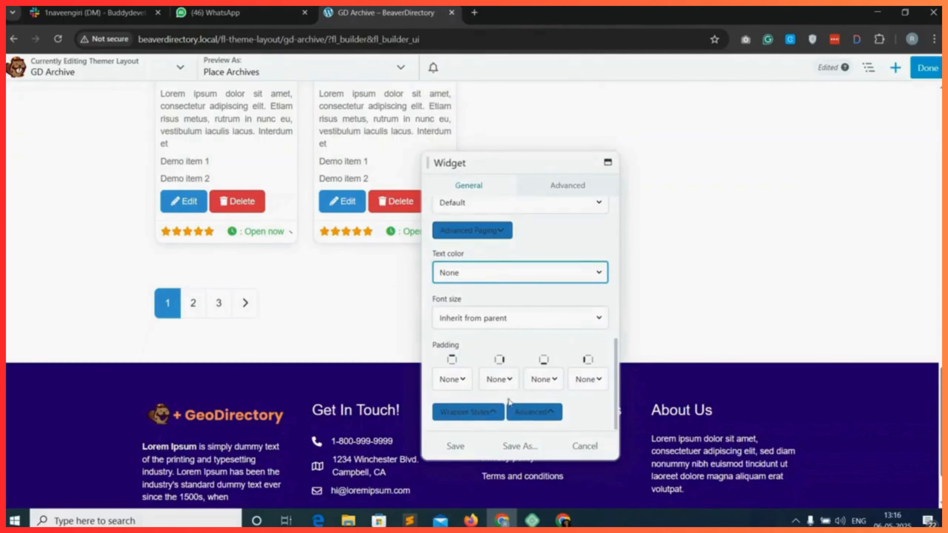
left_click(455, 447)
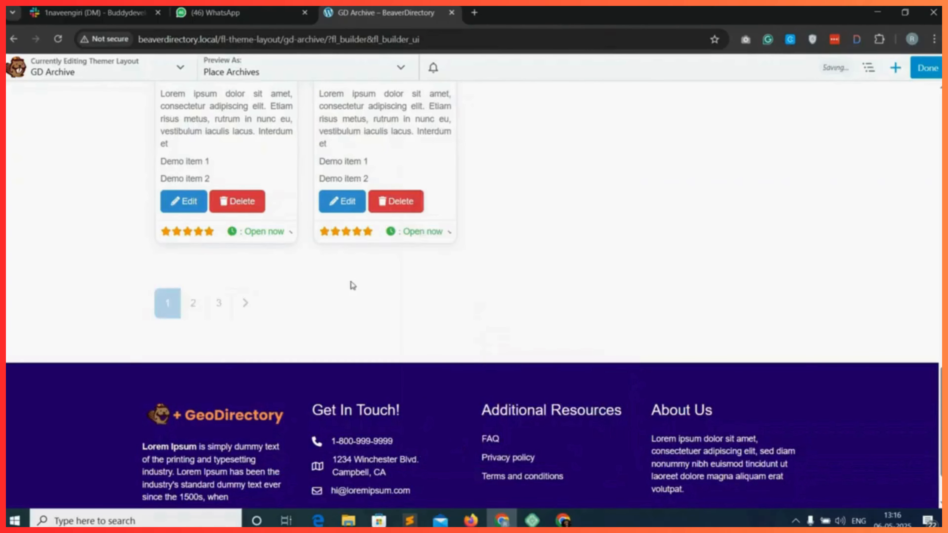
- Add the GD > Map WordPress widget to the empty second column beside the listings
scroll(548, 233, "up", 10)
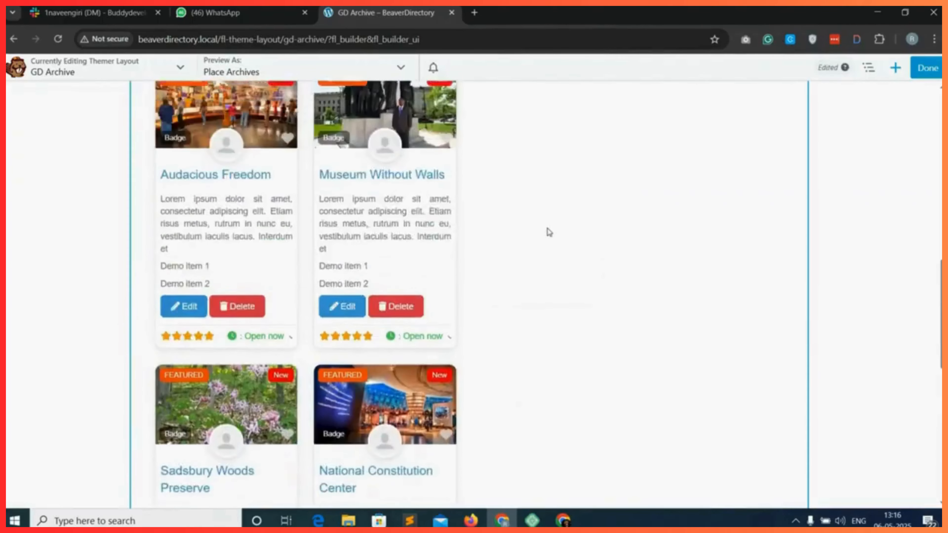
scroll(548, 233, "up", 7)
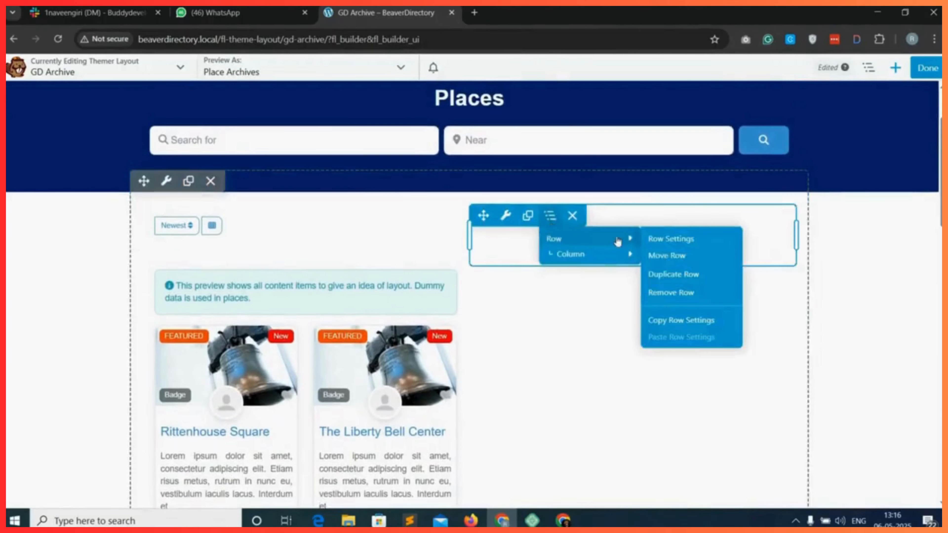
left_click(895, 67)
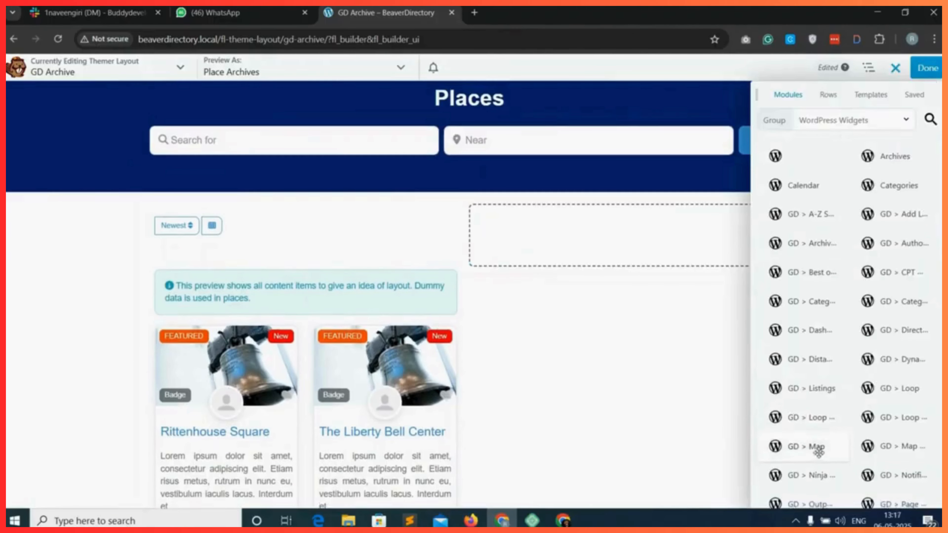
left_click_drag(815, 446, 621, 269)
- Review the Map widget's content settings, keeping both the map type and default post type at Auto
scroll(500, 294, "down", 2)
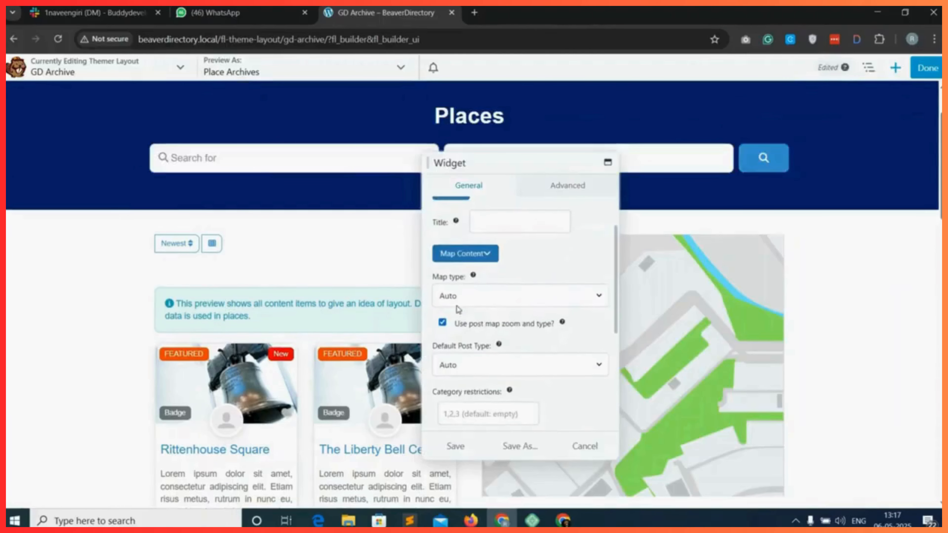
left_click(500, 294)
left_click(500, 294)
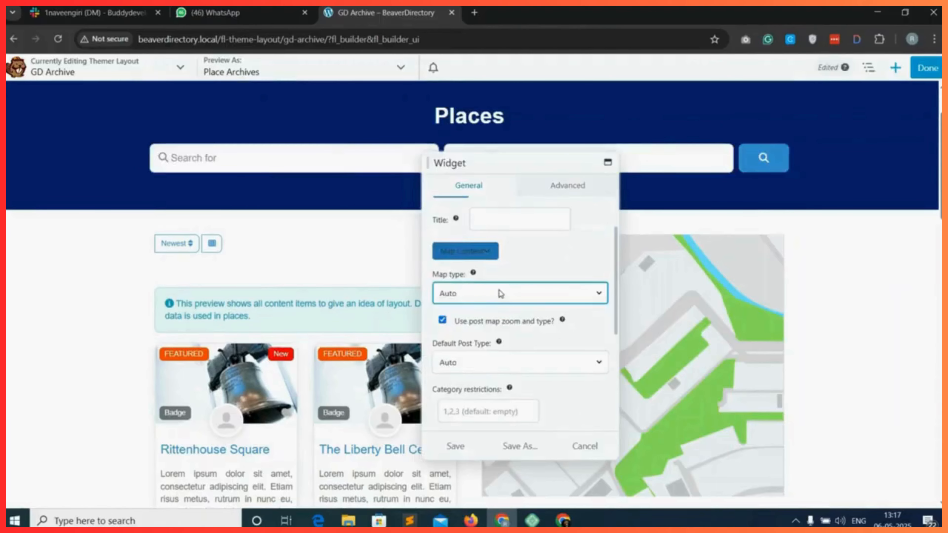
scroll(496, 315, "down", 2)
left_click(479, 310)
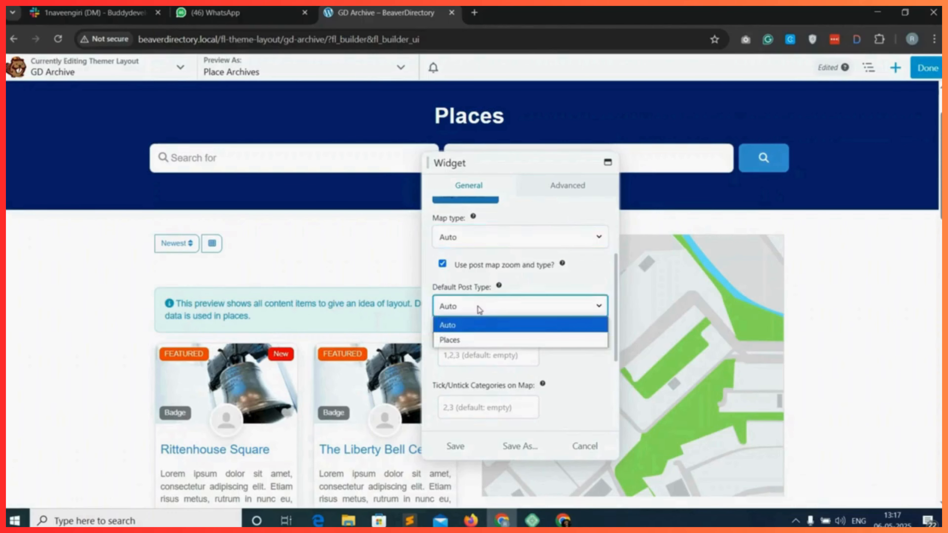
left_click(480, 309)
scroll(512, 394, "down", 5)
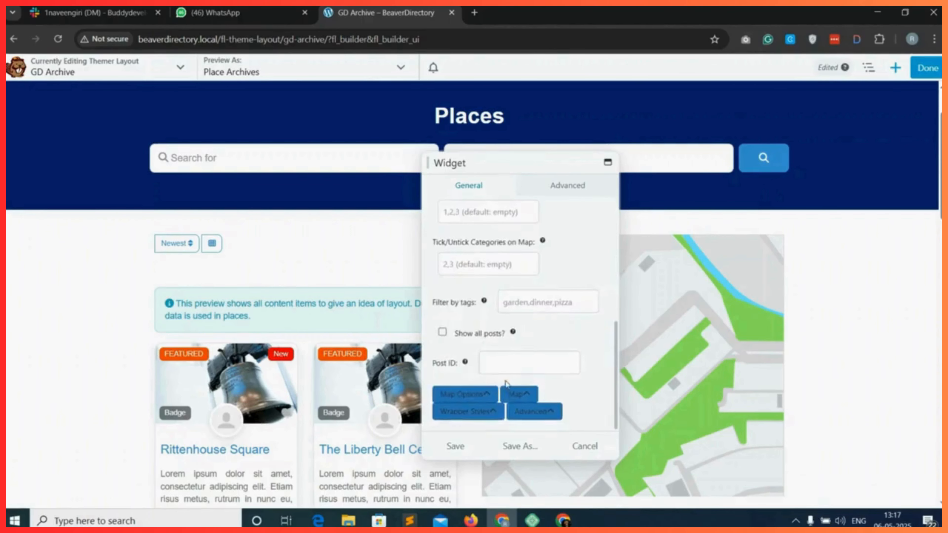
- Enable the search filter and mouse scroll zoom in the Map widget's map options
left_click(481, 396)
scroll(498, 391, "down", 4)
scroll(500, 386, "down", 3)
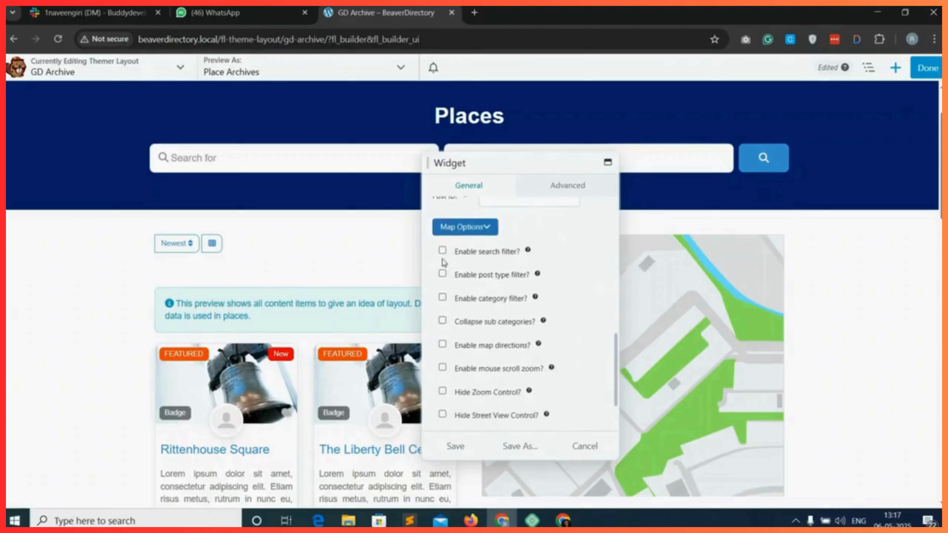
left_click(442, 250)
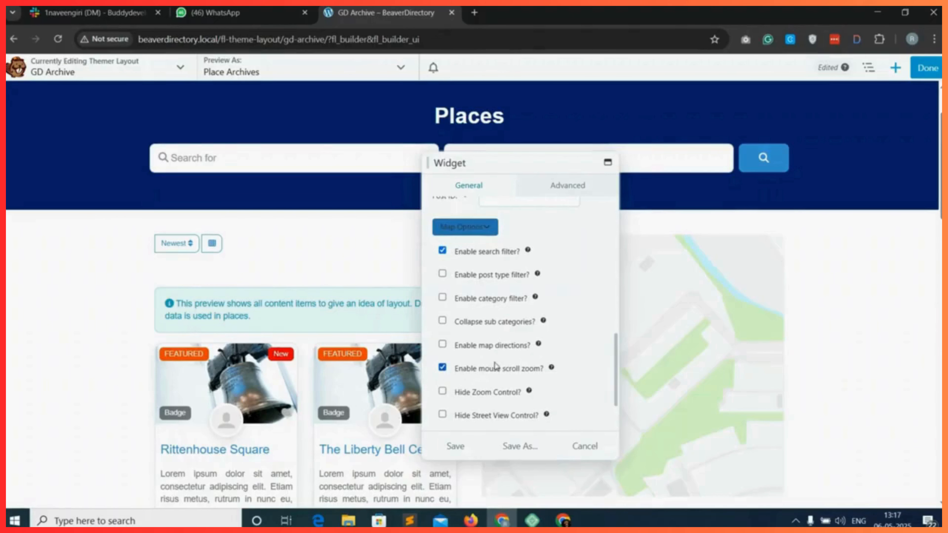
scroll(495, 366, "down", 1)
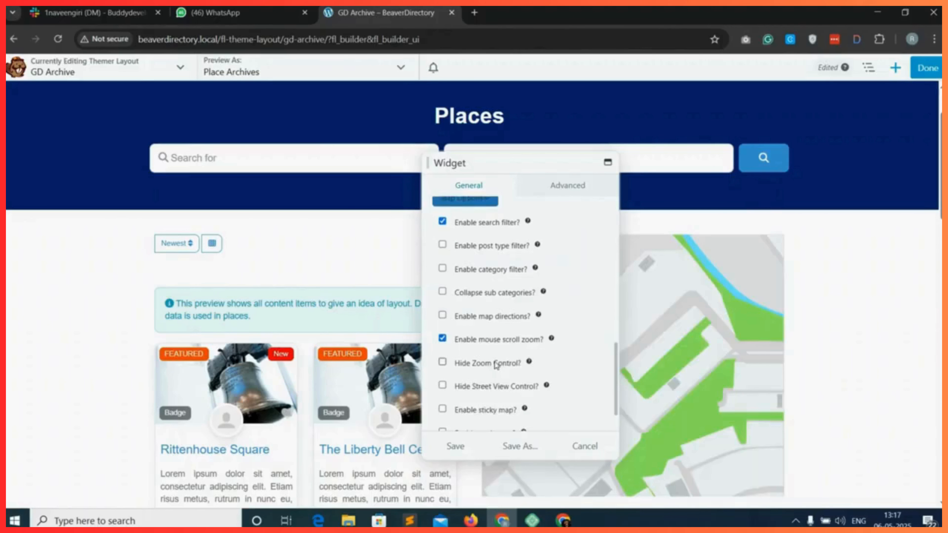
- Set the map's height to 100vh and zoom level to 4, keeping the Road Map view
scroll(495, 366, "down", 2)
scroll(485, 400, "down", 3)
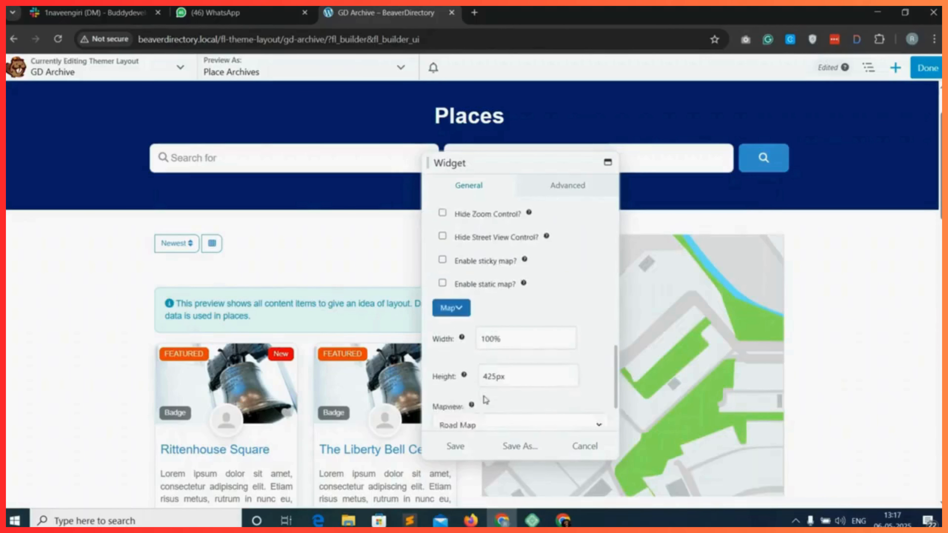
scroll(486, 400, "down", 1)
double_click(494, 334)
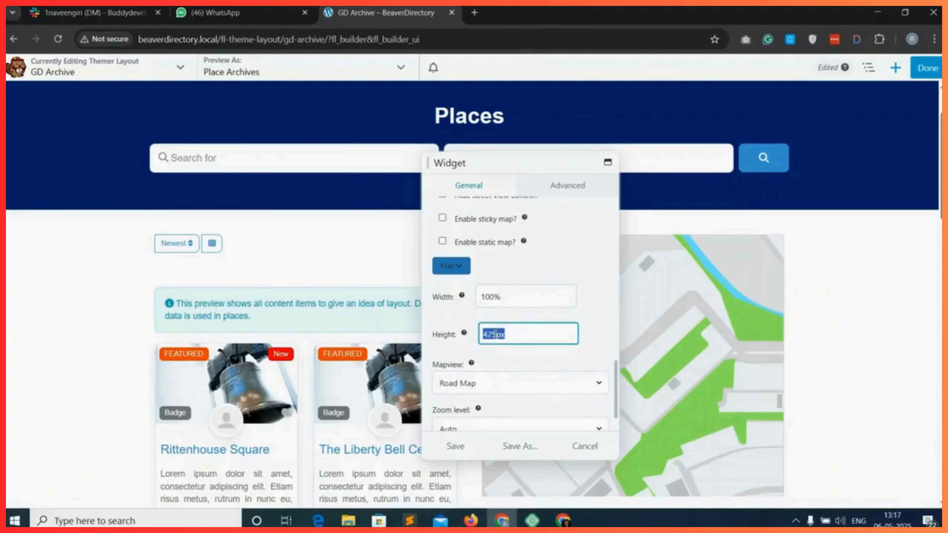
type("100vh")
left_click(529, 391)
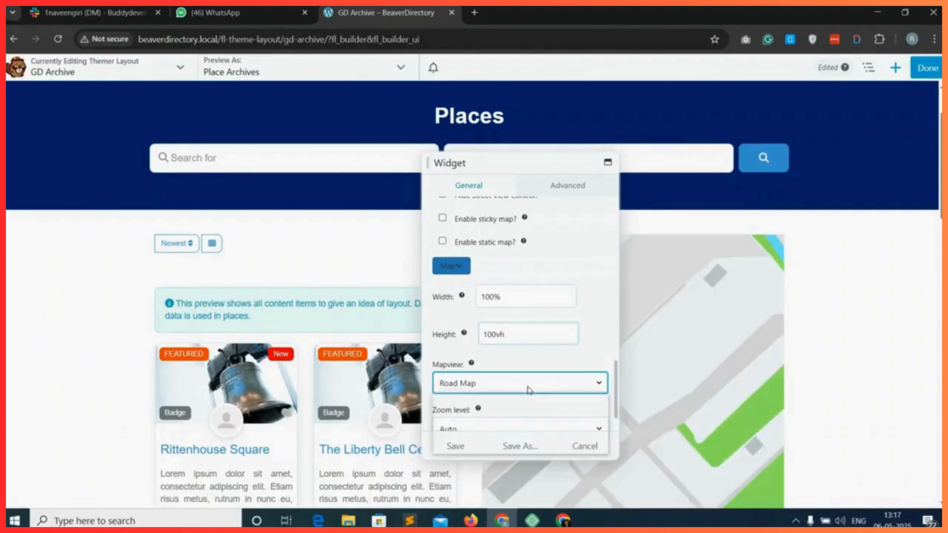
scroll(516, 390, "down", 1)
left_click(500, 384)
left_click(482, 143)
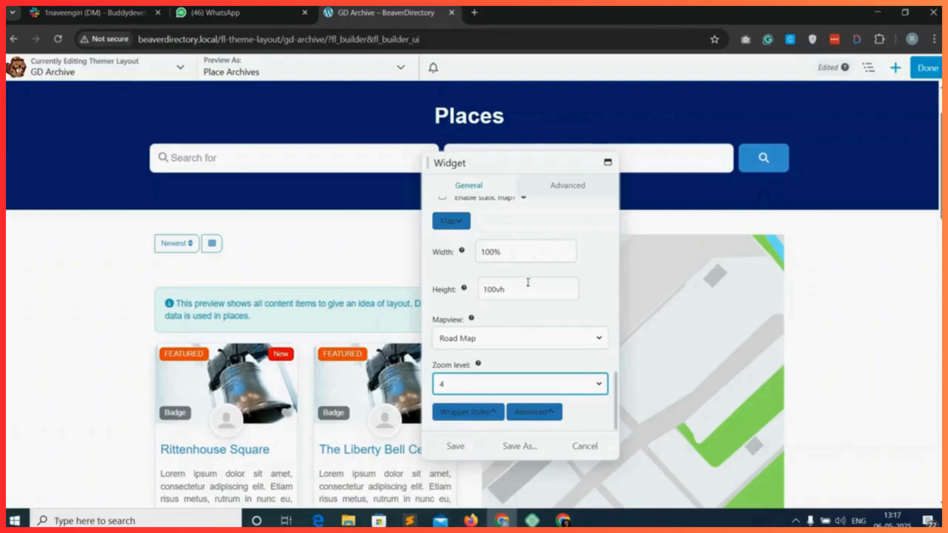
- Set the Map widget's margins to 0 px
left_click(574, 187)
left_click(444, 234)
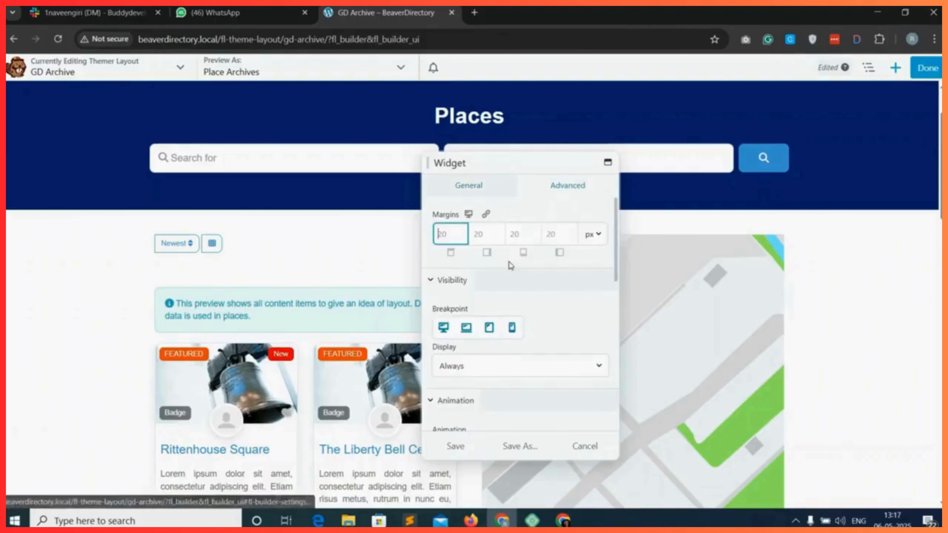
type("0")
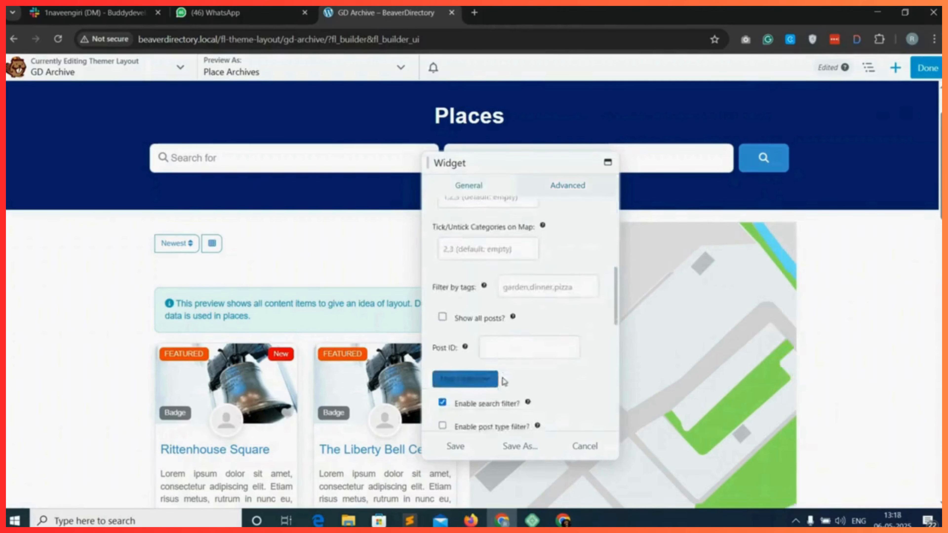
- Set the Map widget wrapper's border radius type to rounded and radius size to Small, and save the widget
scroll(489, 391, "down", 5)
scroll(489, 390, "down", 6)
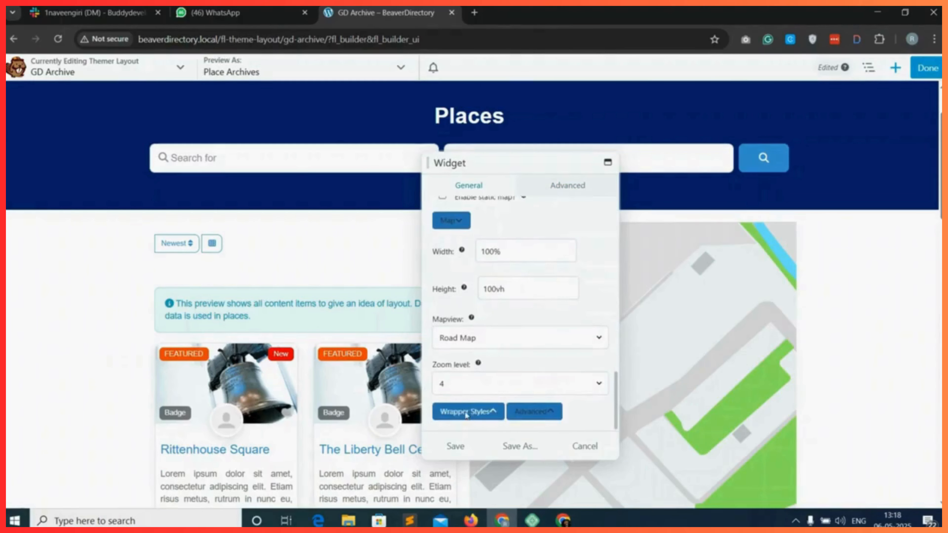
left_click(466, 413)
scroll(486, 399, "down", 8)
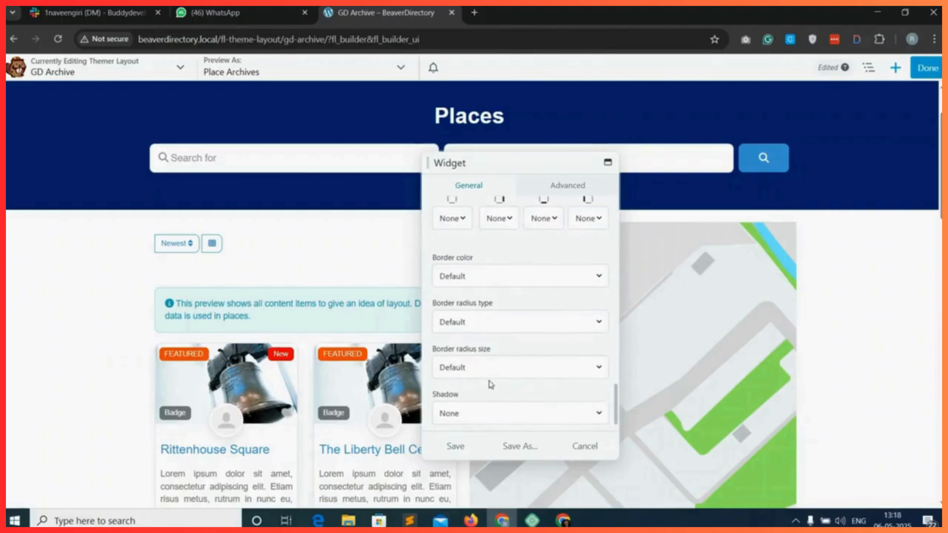
left_click(479, 322)
left_click(467, 353)
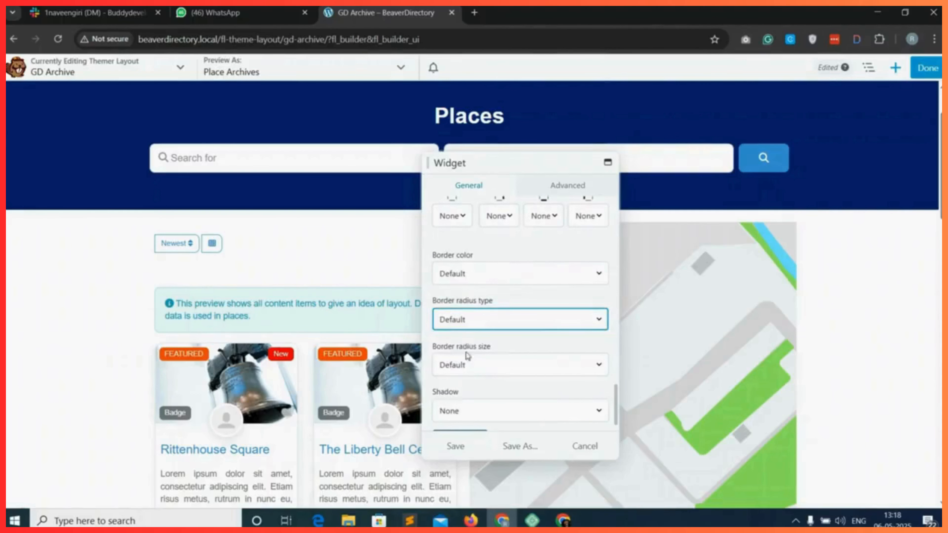
left_click(493, 368)
left_click(464, 409)
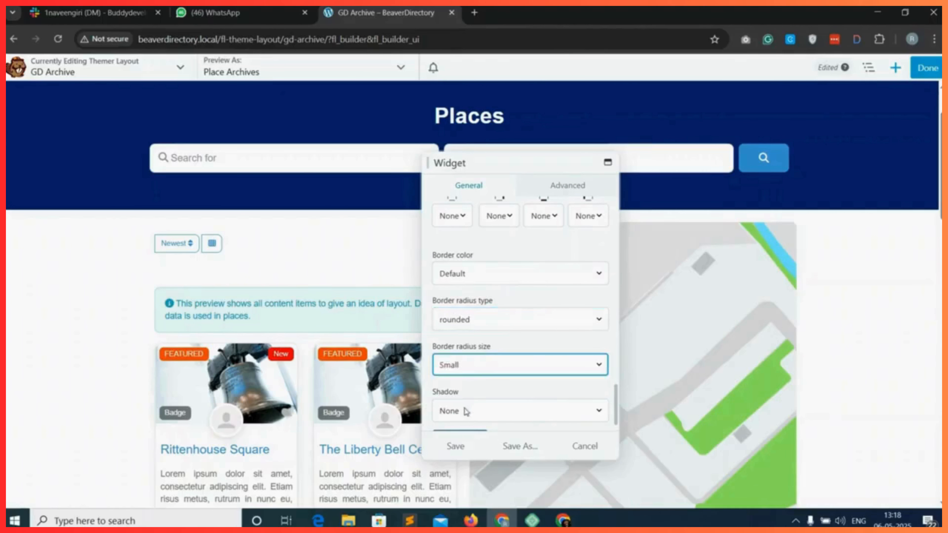
left_click(456, 446)
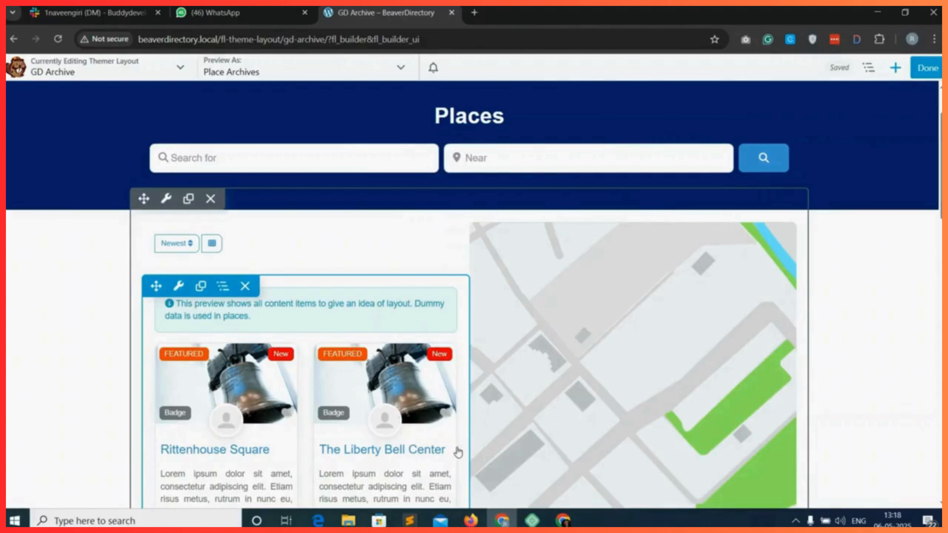
- Set both the width and content width of the listings and map row to Full Width, and save the row
mouse_move(166, 201)
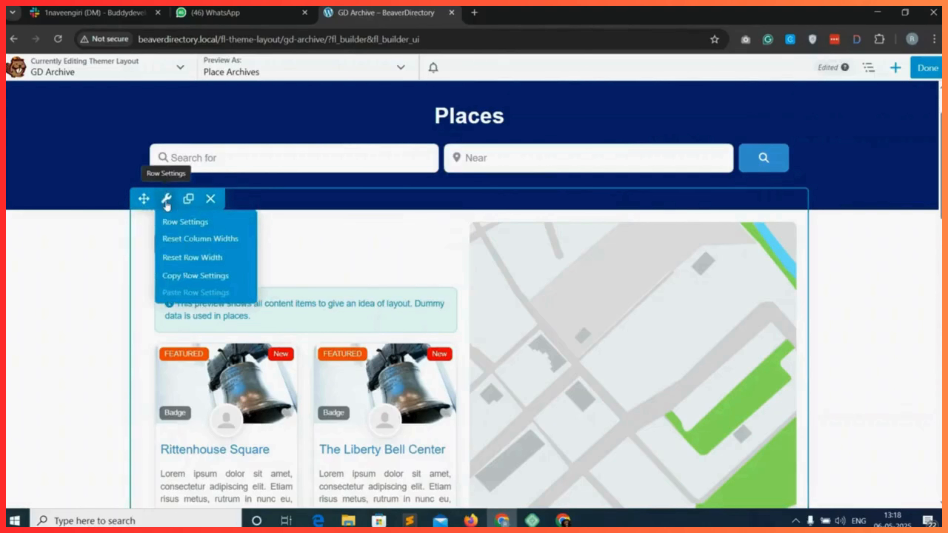
left_click(183, 224)
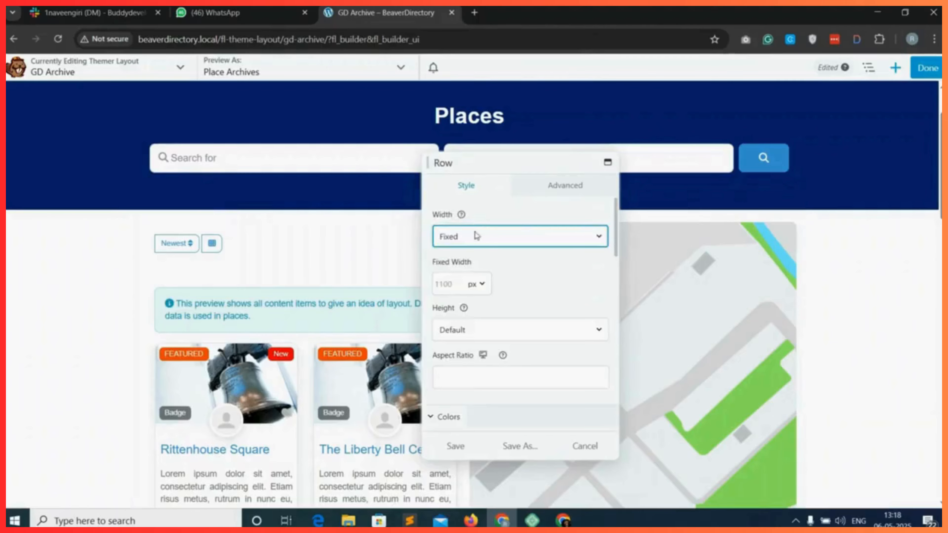
left_click(481, 237)
left_click(473, 269)
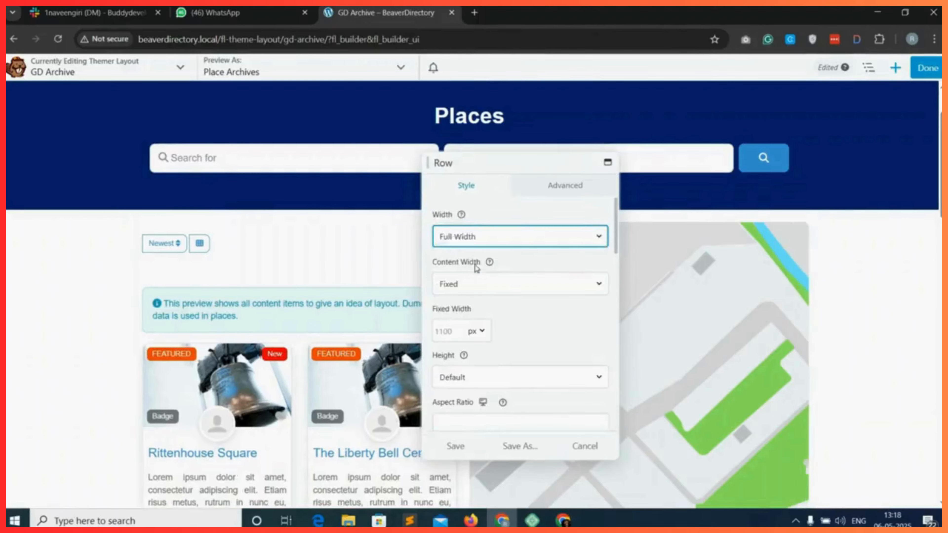
left_click(504, 288)
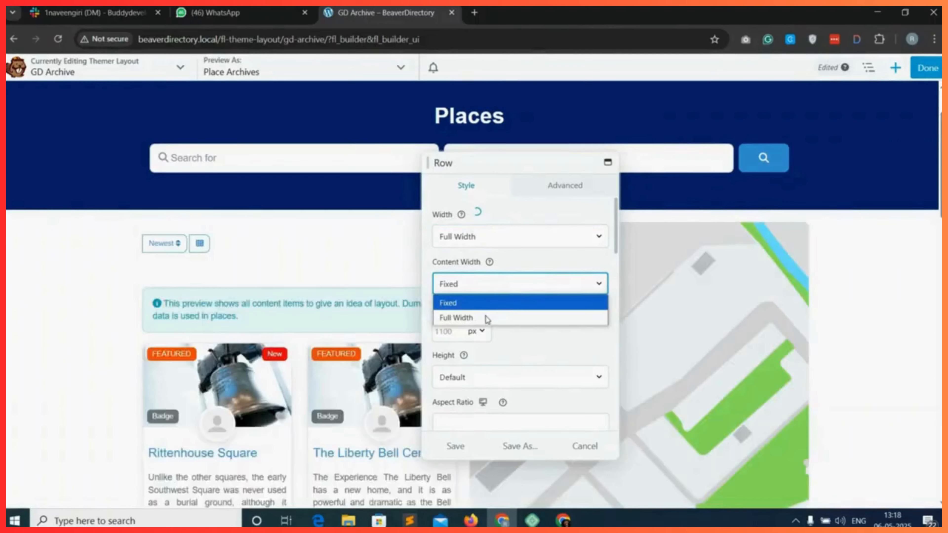
left_click(484, 318)
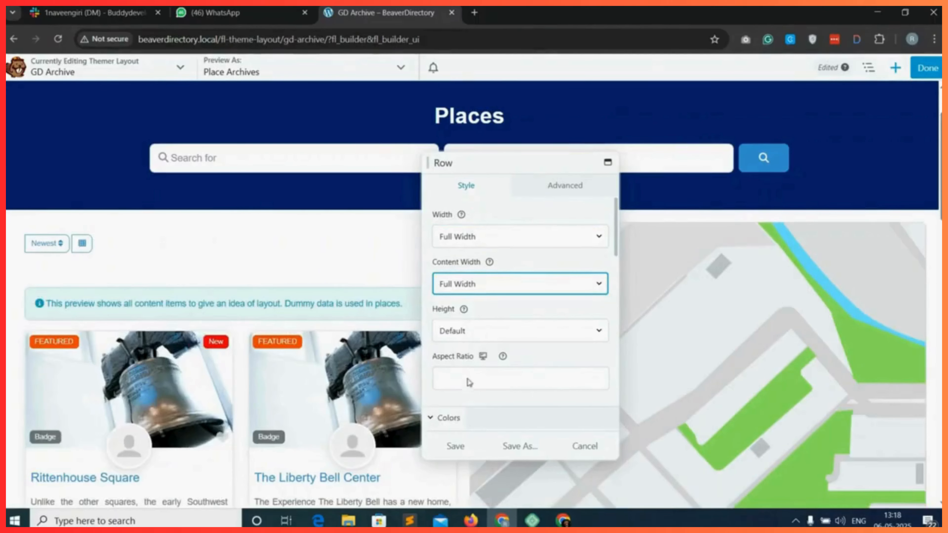
left_click(452, 446)
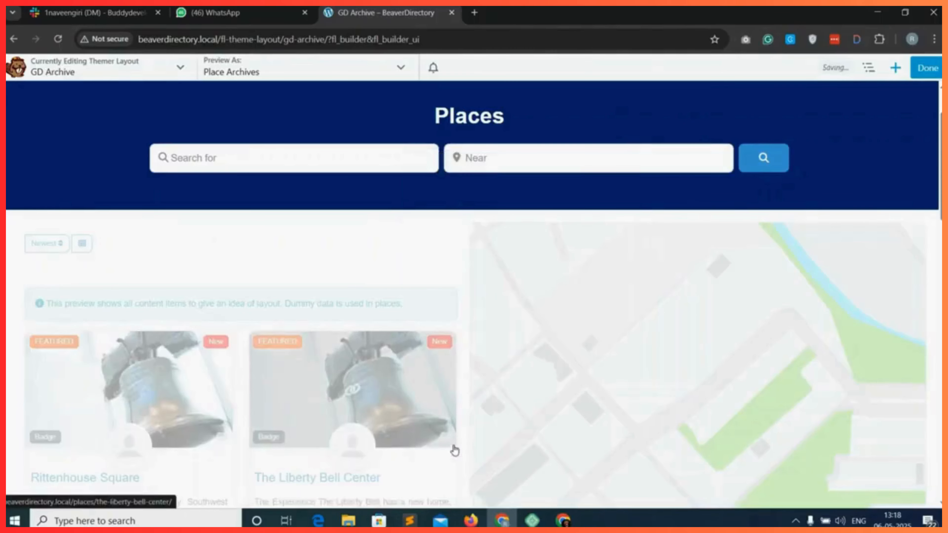
- Publish the GD Archive layout and check the Places heading on the published page
left_click(929, 69)
left_click(880, 69)
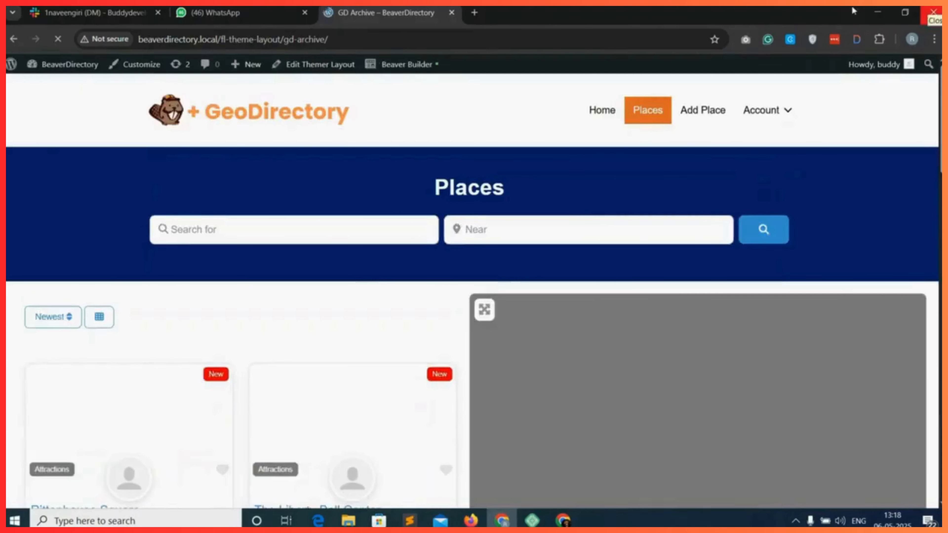
left_click_drag(433, 189, 495, 189)
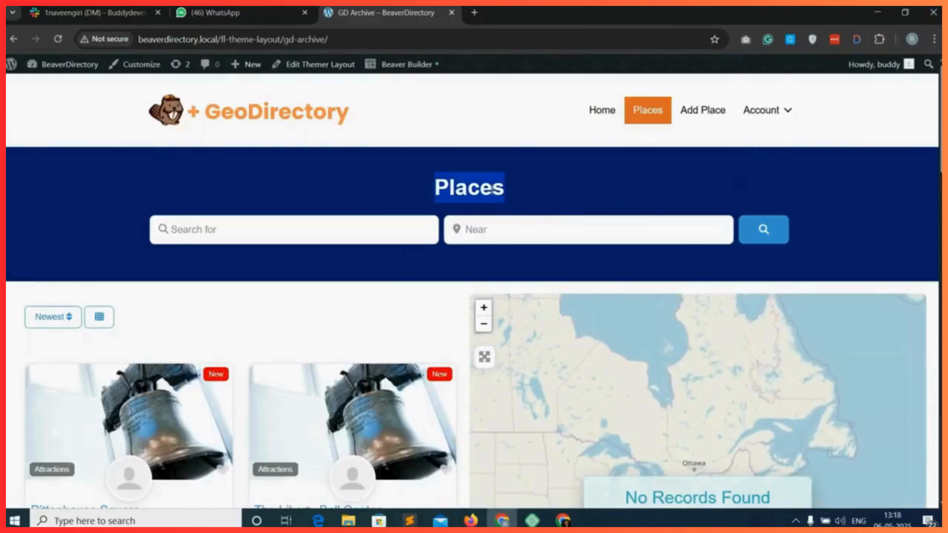
left_click(464, 194)
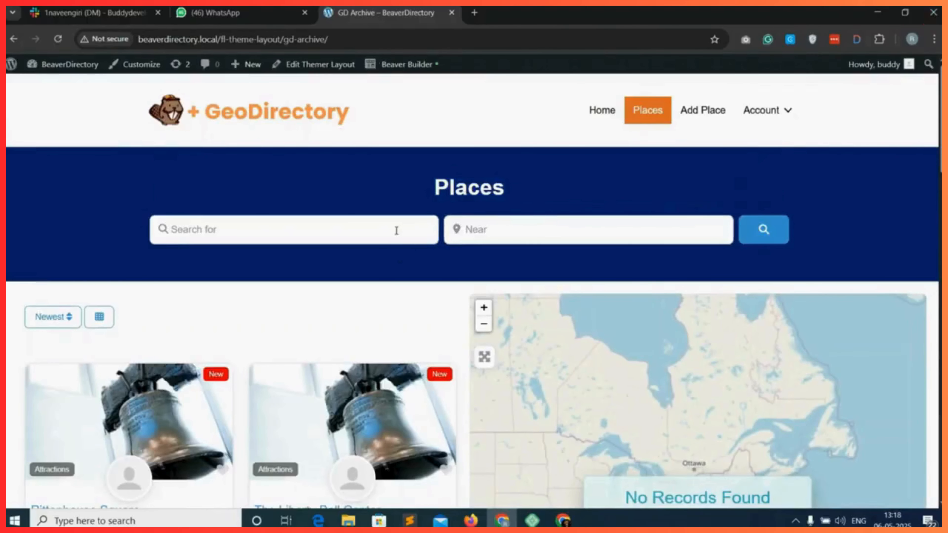
- Examine the sort options offered for the listings on the published GD Archive page
scroll(262, 298, "down", 2)
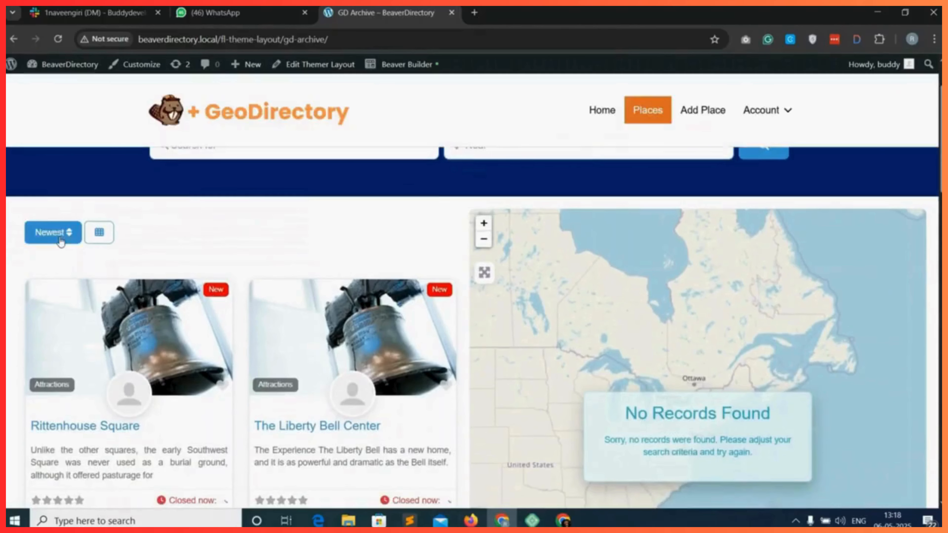
left_click(60, 240)
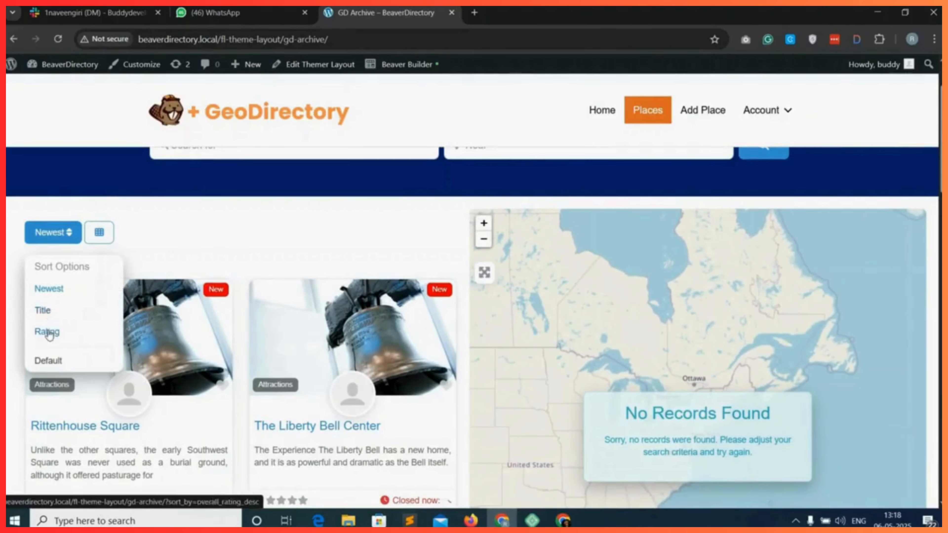
left_click(163, 248)
scroll(163, 247, "down", 1)
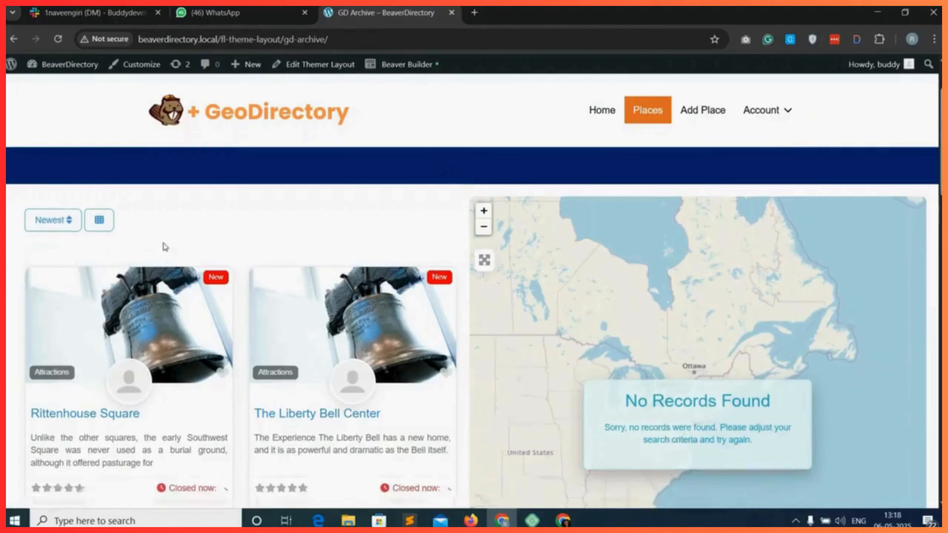
- Preview the listings in the Grid 1 and List views, return them to Grid 2, and check the remaining view options
left_click(94, 202)
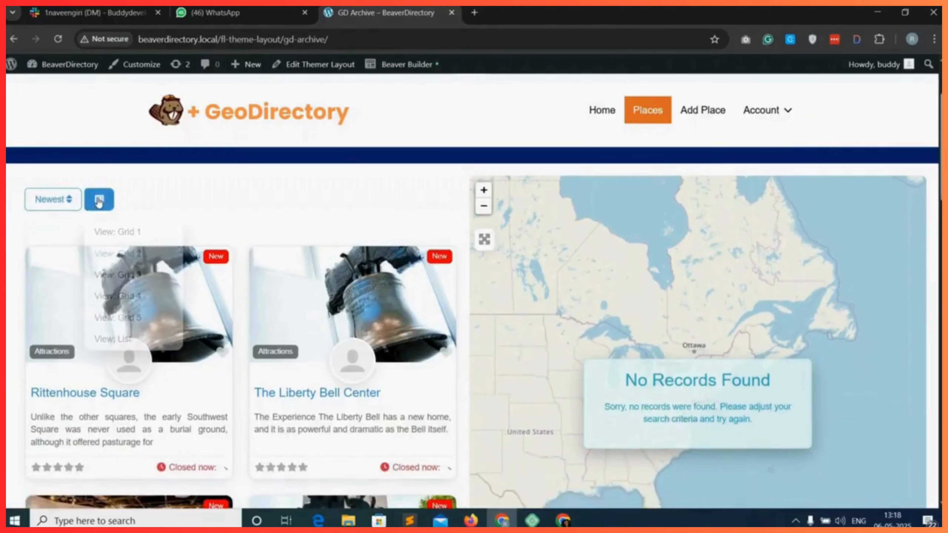
left_click(125, 234)
scroll(149, 261, "down", 2)
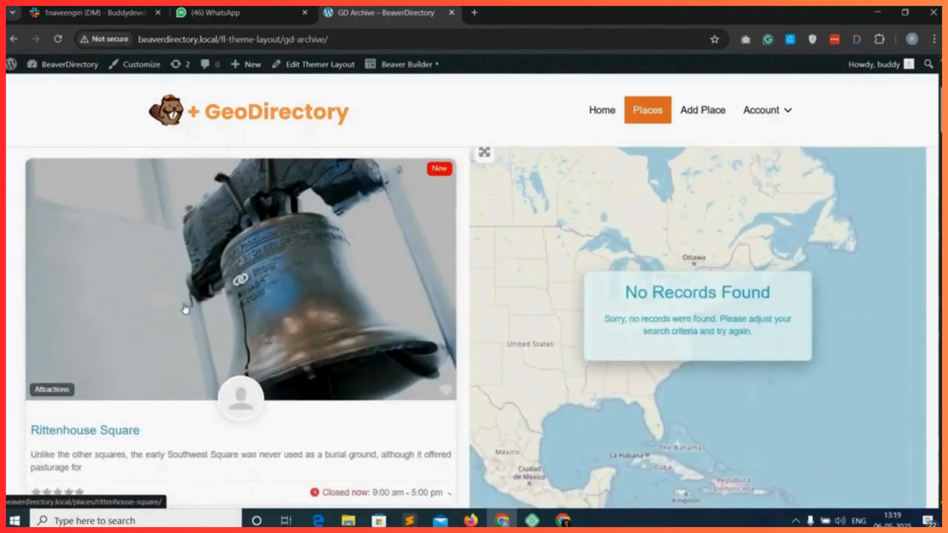
scroll(129, 224, "up", 3)
left_click(99, 206)
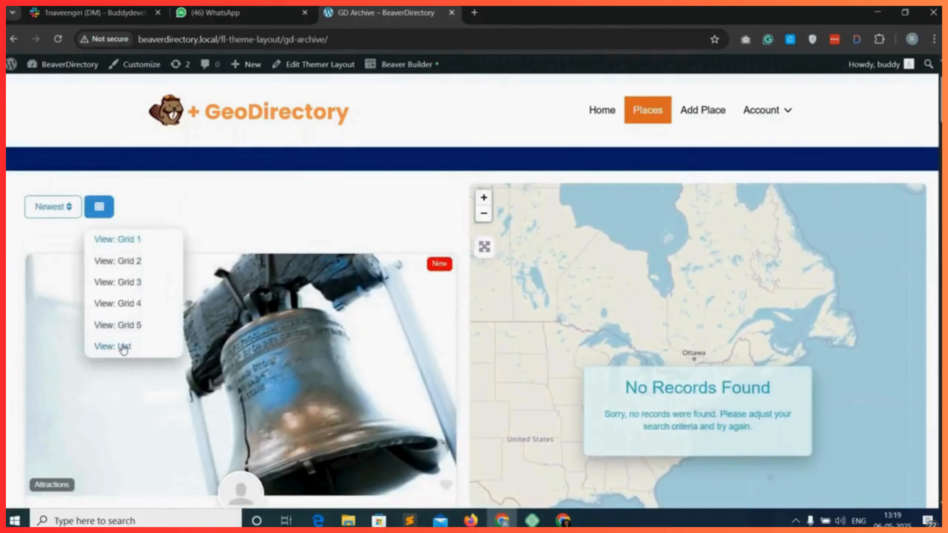
left_click(120, 348)
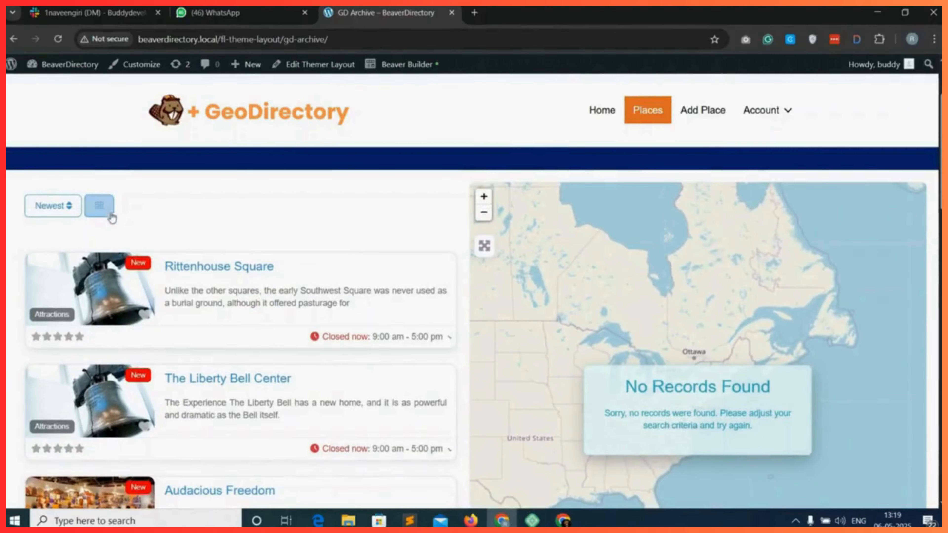
left_click(100, 208)
left_click(137, 268)
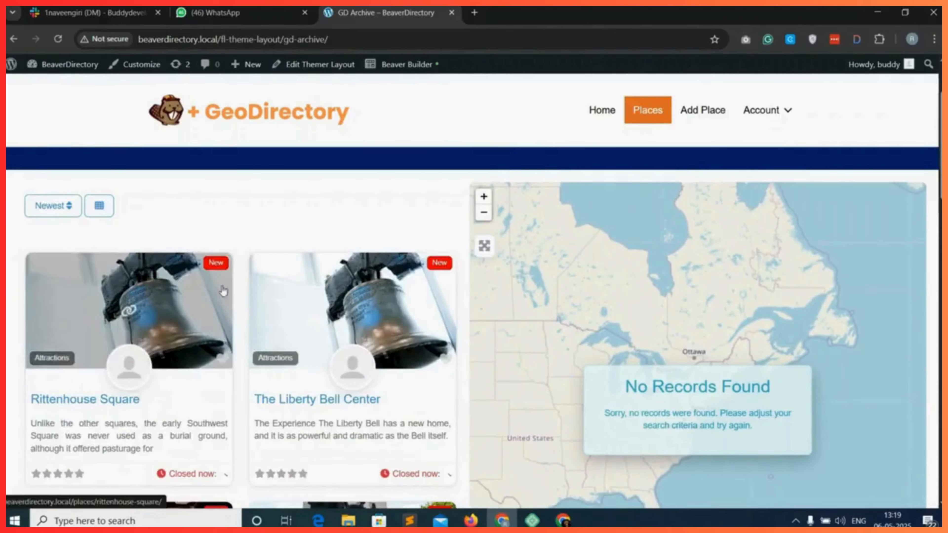
left_click(99, 204)
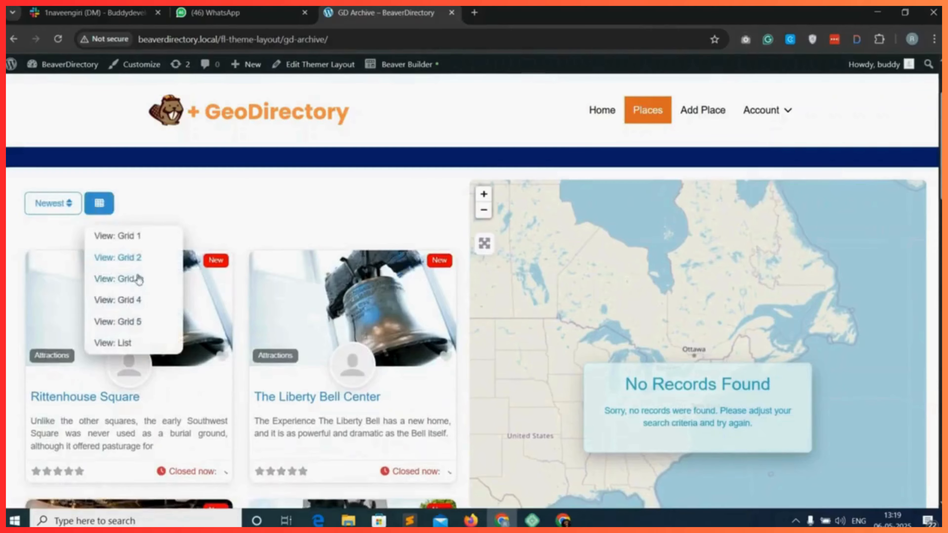
left_click(236, 228)
- Examine the listing cards and the map column along the full length of the published archive page
scroll(239, 316, "down", 2)
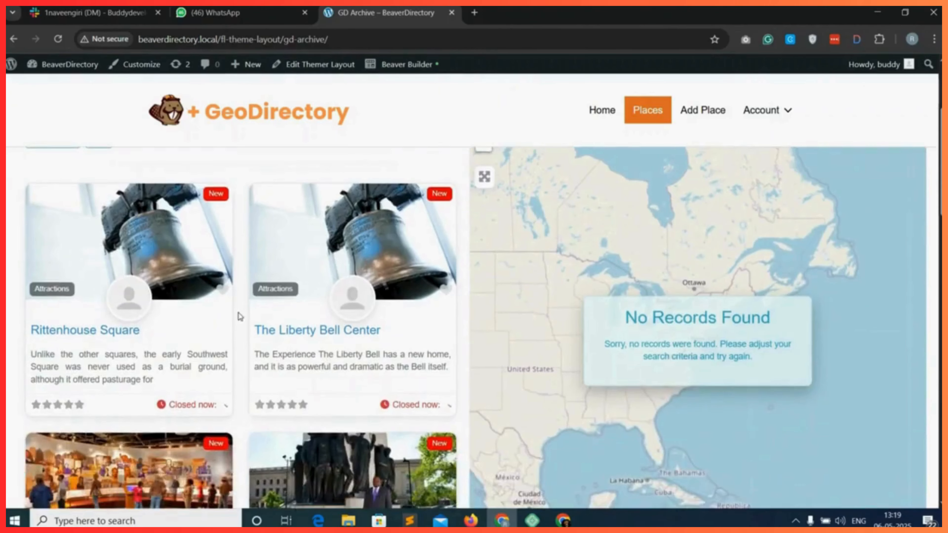
scroll(239, 315, "down", 4)
scroll(240, 316, "down", 10)
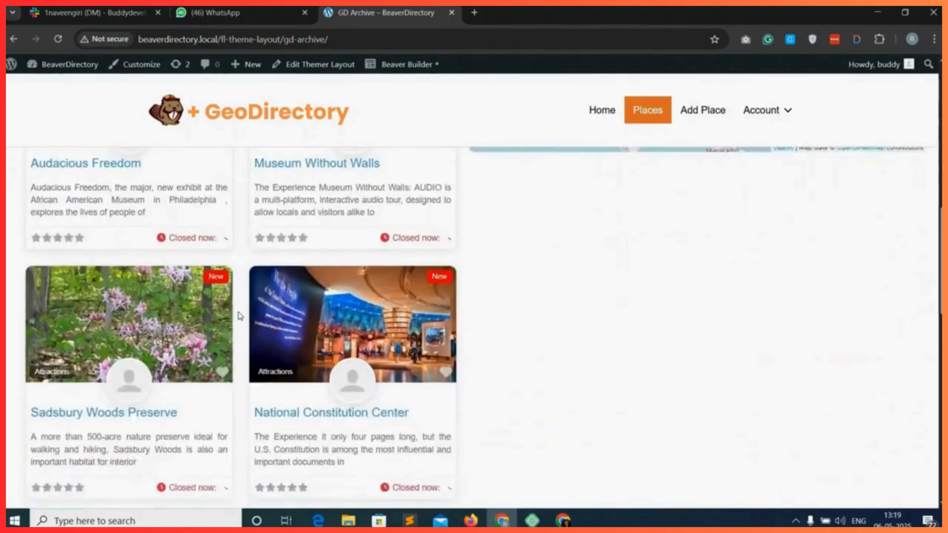
scroll(240, 317, "down", 8)
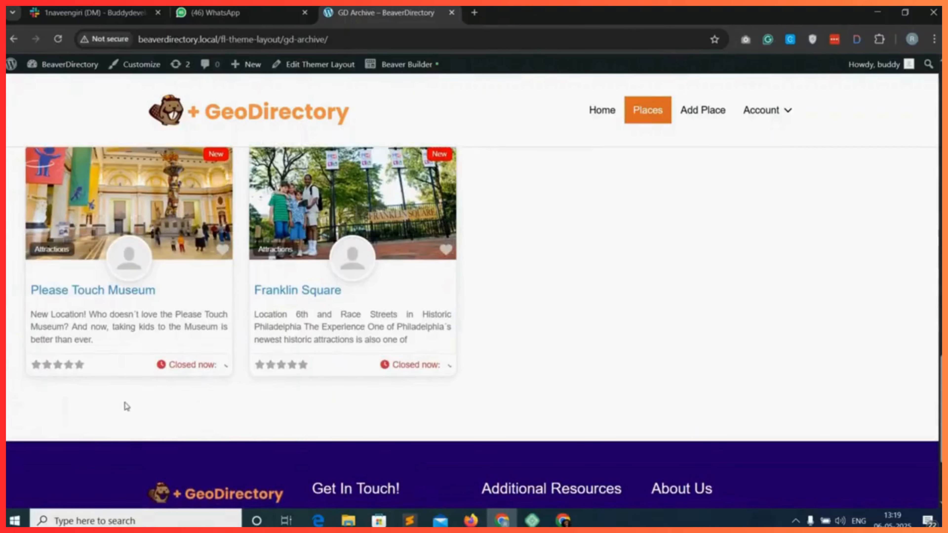
scroll(236, 302, "up", 20)
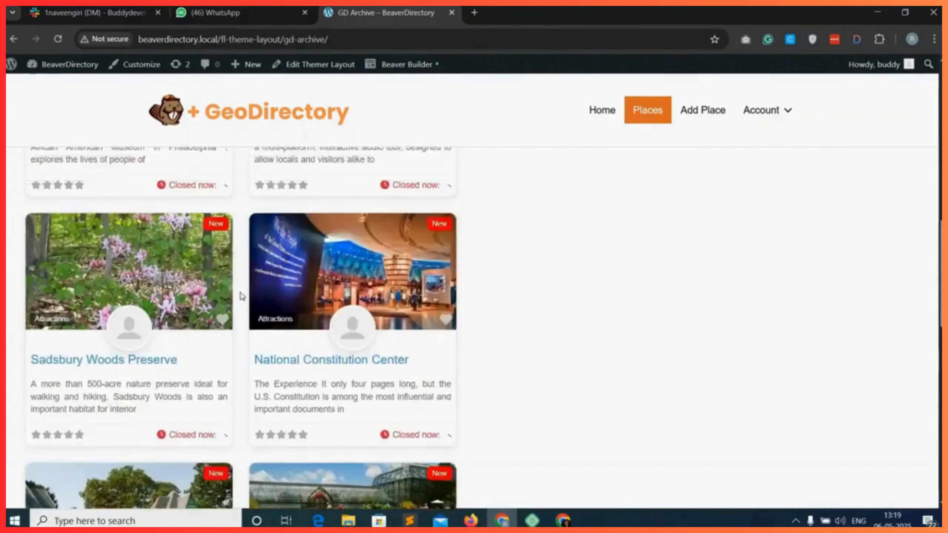
scroll(224, 299, "up", 2)
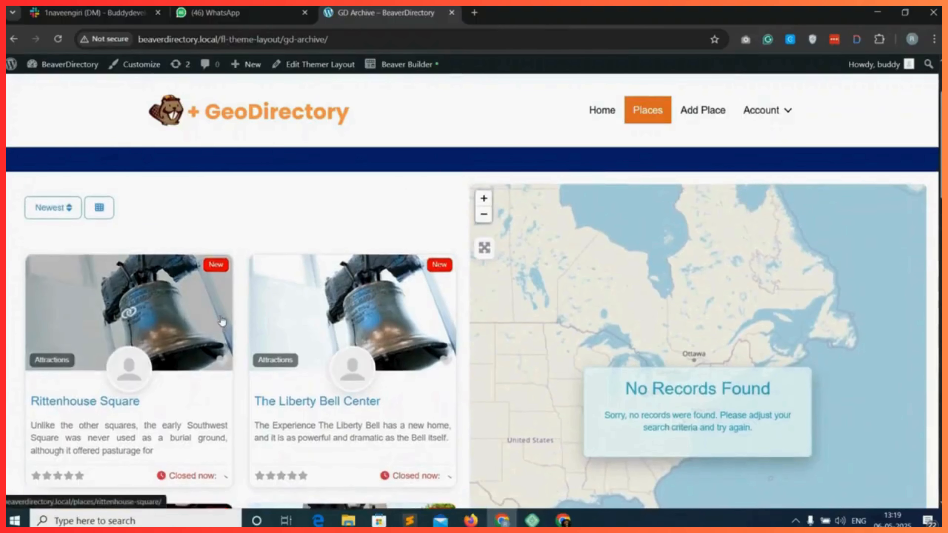
scroll(197, 312, "down", 3)
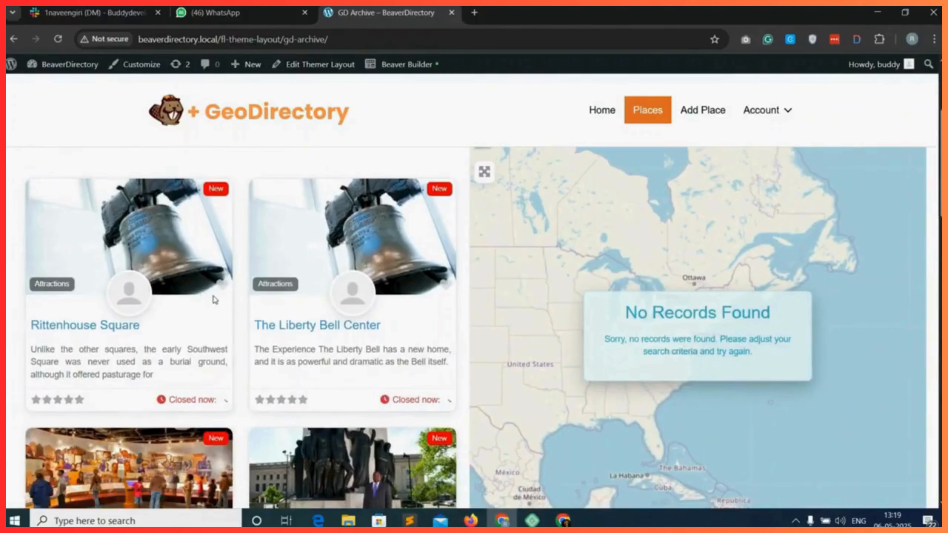
scroll(216, 300, "down", 10)
scroll(533, 331, "up", 6)
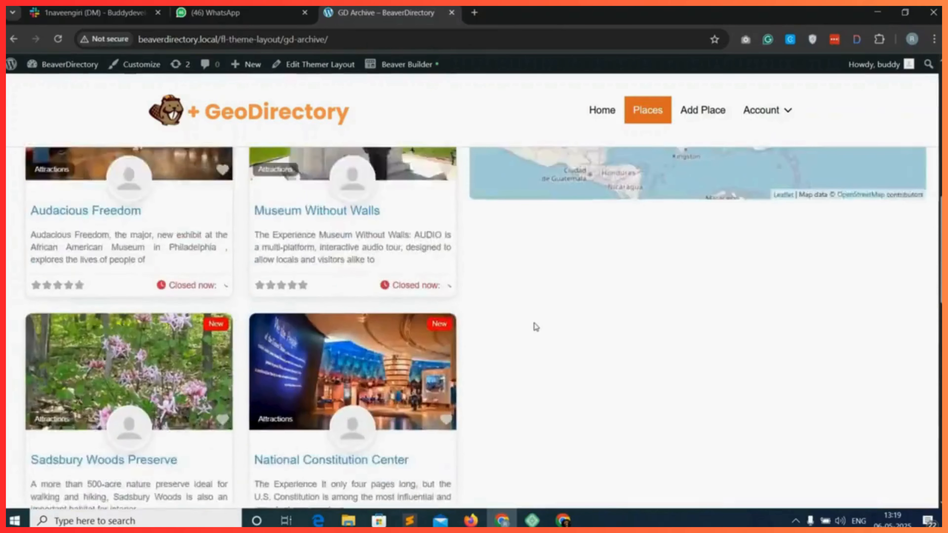
scroll(536, 327, "up", 5)
scroll(560, 355, "up", 3)
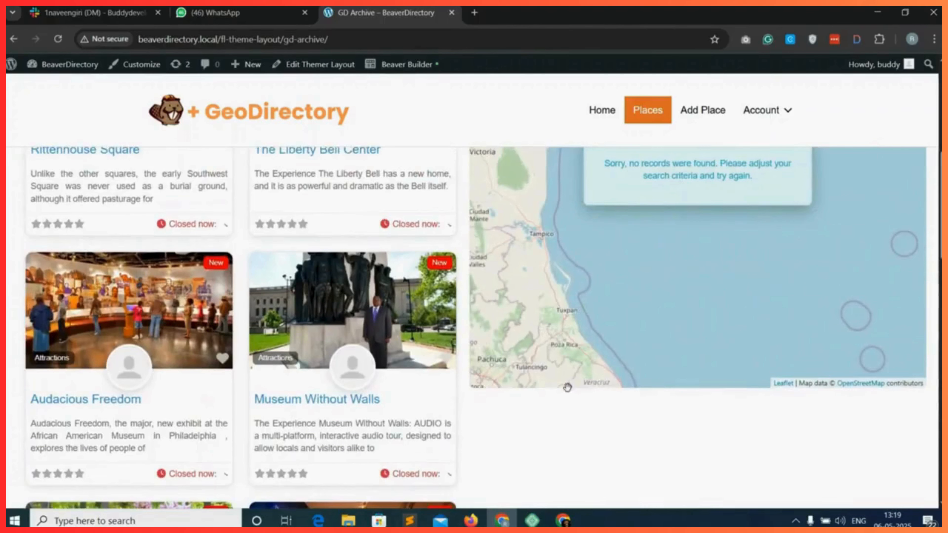
scroll(466, 276, "up", 5)
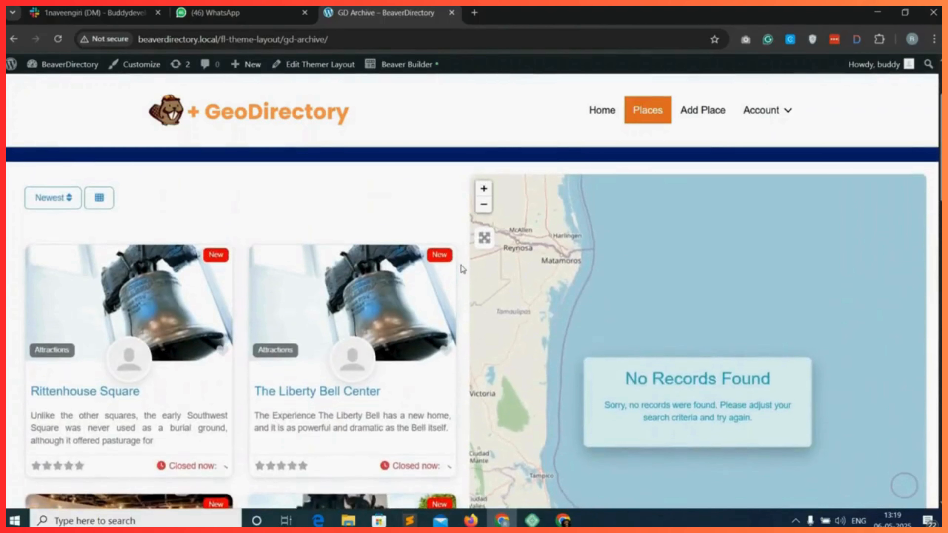
right_click(462, 269)
left_click(447, 207)
scroll(696, 328, "down", 3)
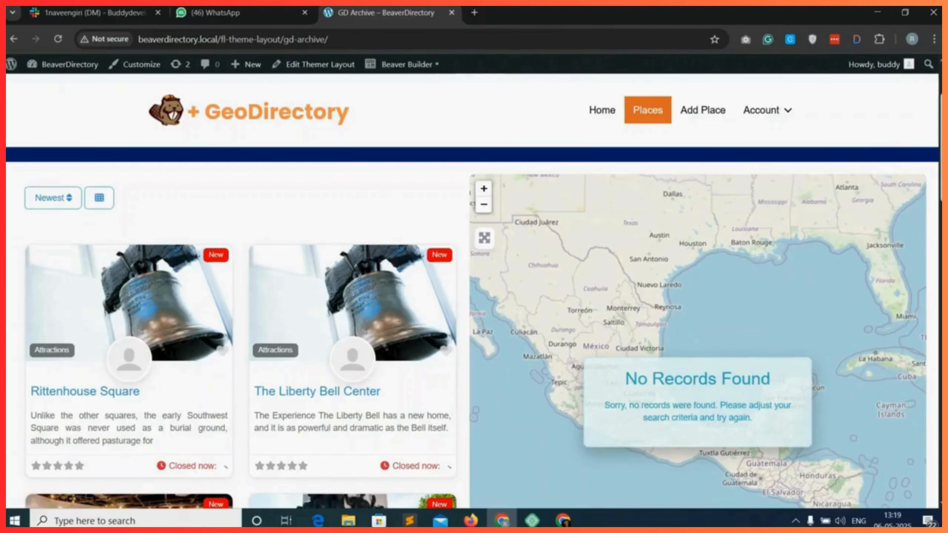
- Run a places search with empty fields from the archive header and examine the search results page
scroll(911, 155, "down", 1)
scroll(474, 292, "up", 3)
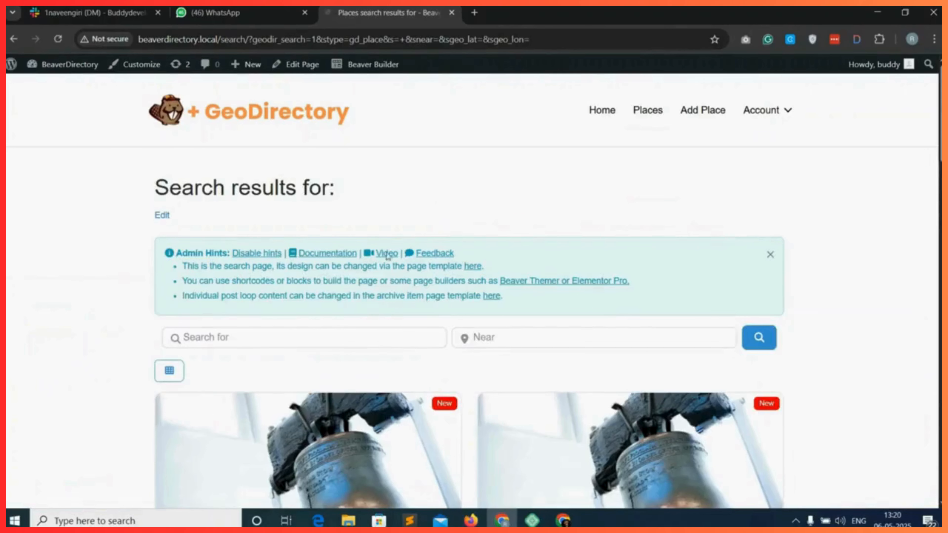
scroll(419, 276, "down", 15)
scroll(420, 277, "down", 5)
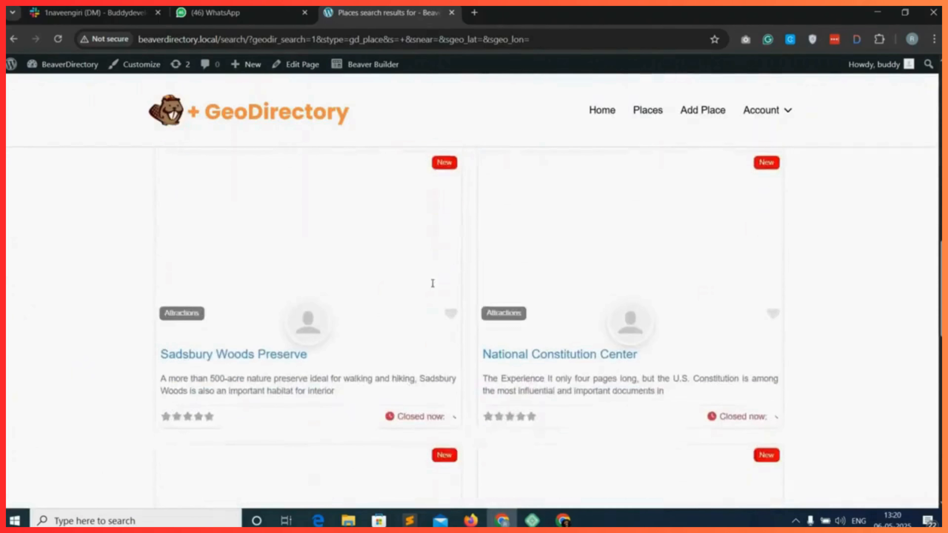
scroll(469, 318, "down", 10)
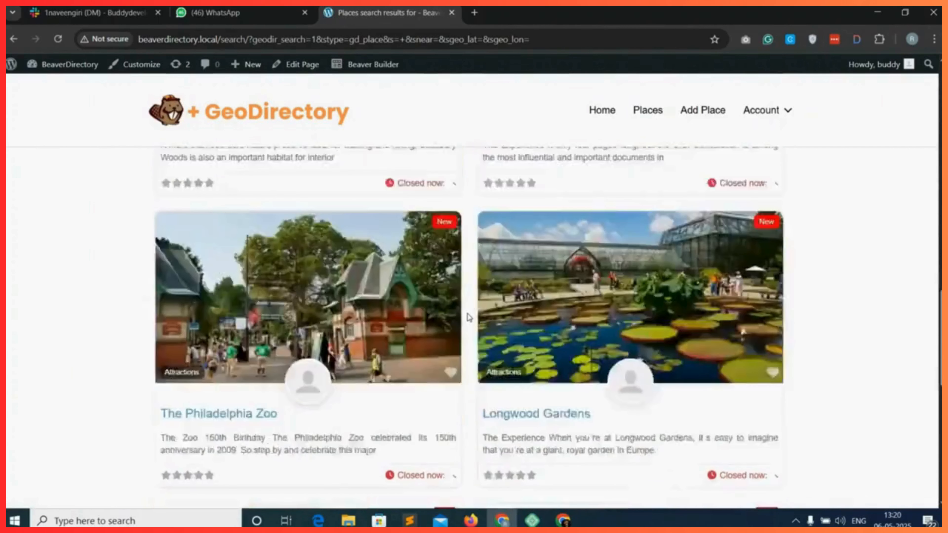
scroll(469, 318, "up", 15)
scroll(468, 317, "up", 10)
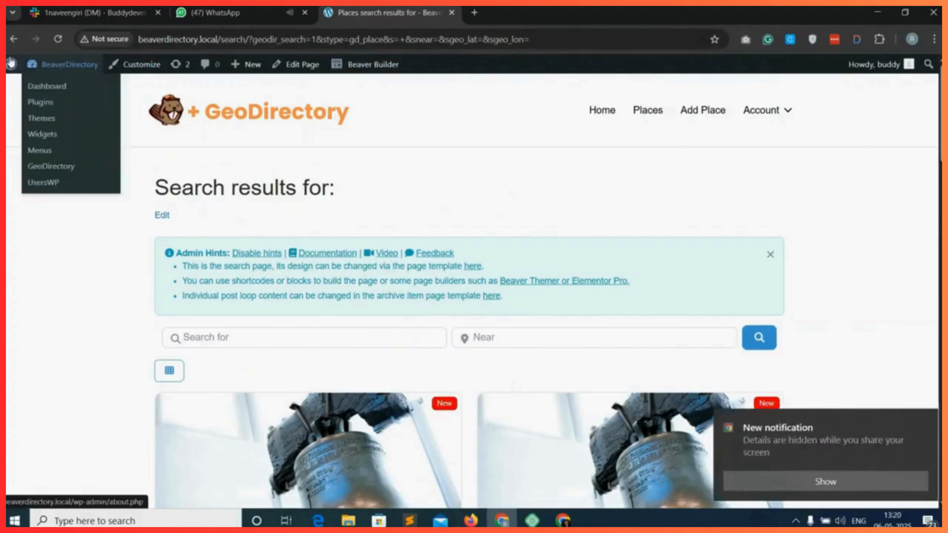
- Open the Beaver Builder Themer Layouts list in the WordPress admin
mouse_move(10, 68)
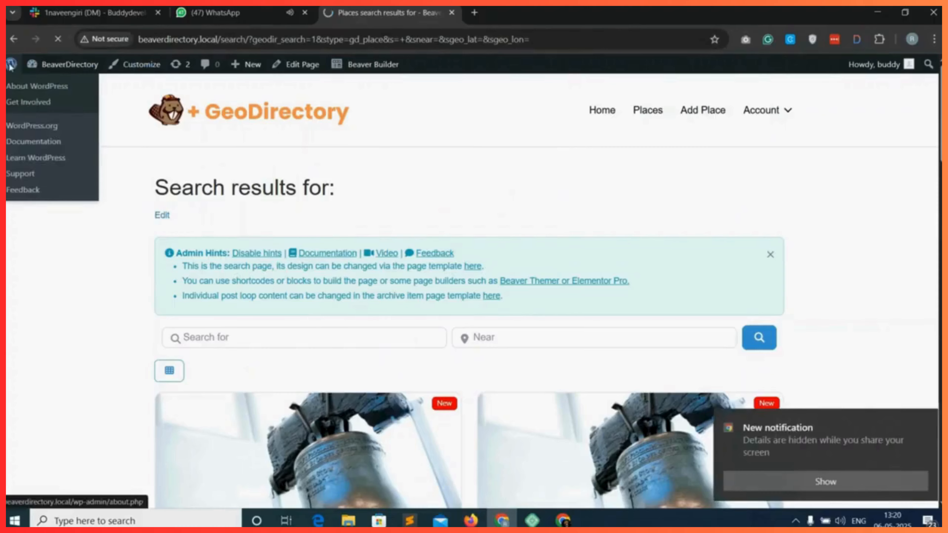
left_click(10, 67)
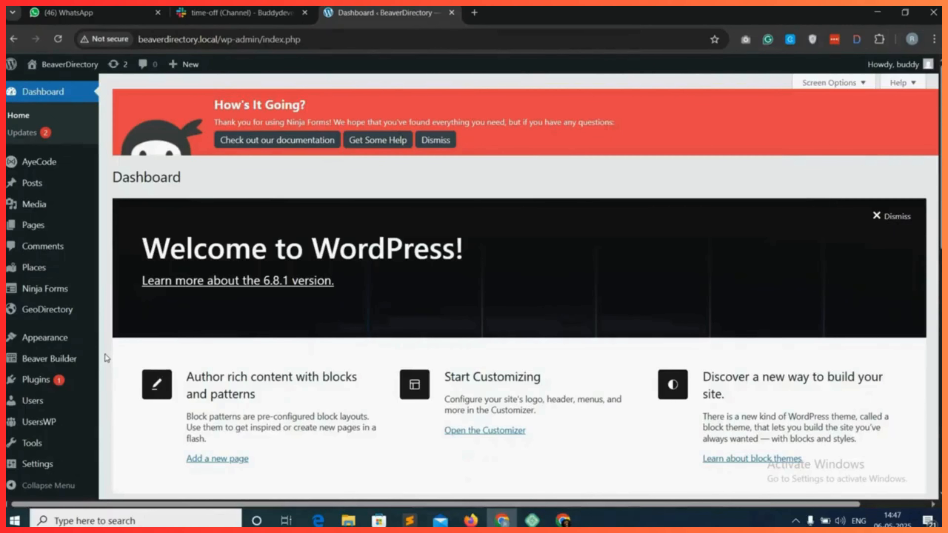
mouse_move(67, 361)
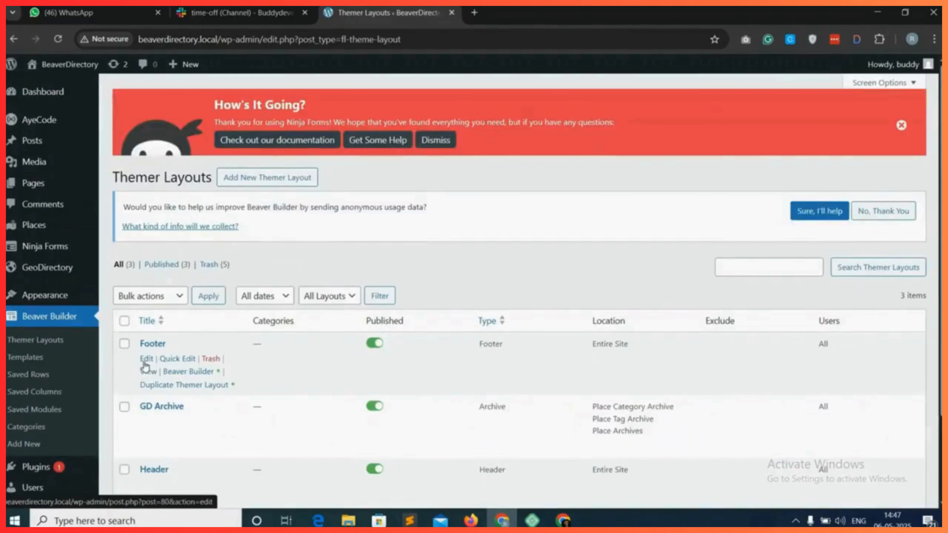
- Create a Themer Layout titled "GD search page" with the Part layout and publish it
left_click(288, 181)
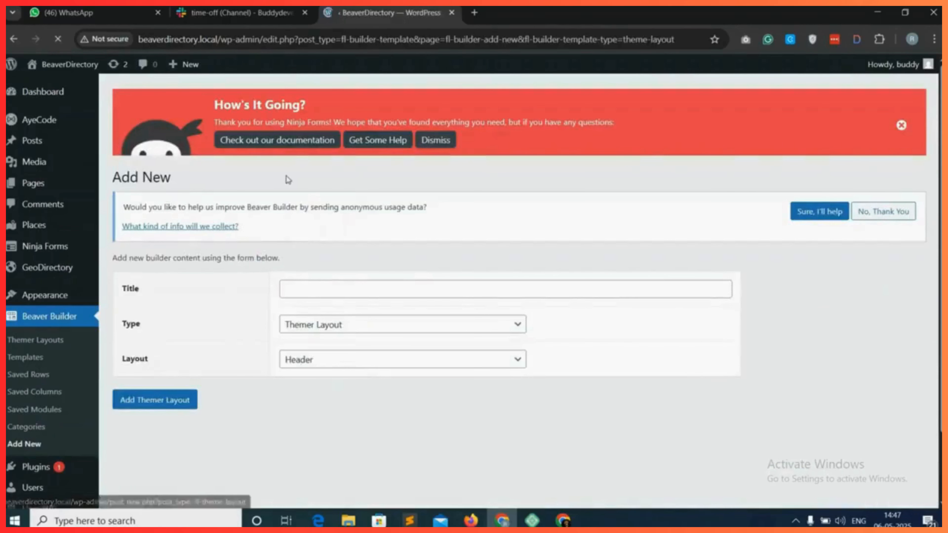
left_click(322, 287)
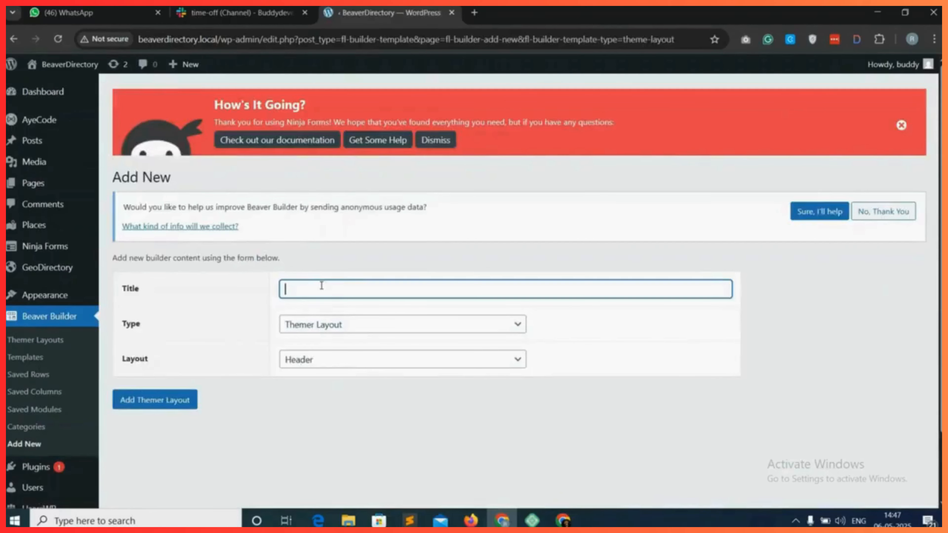
type("Gd search pag")
key("BackSpace")
type("D")
left_click(332, 364)
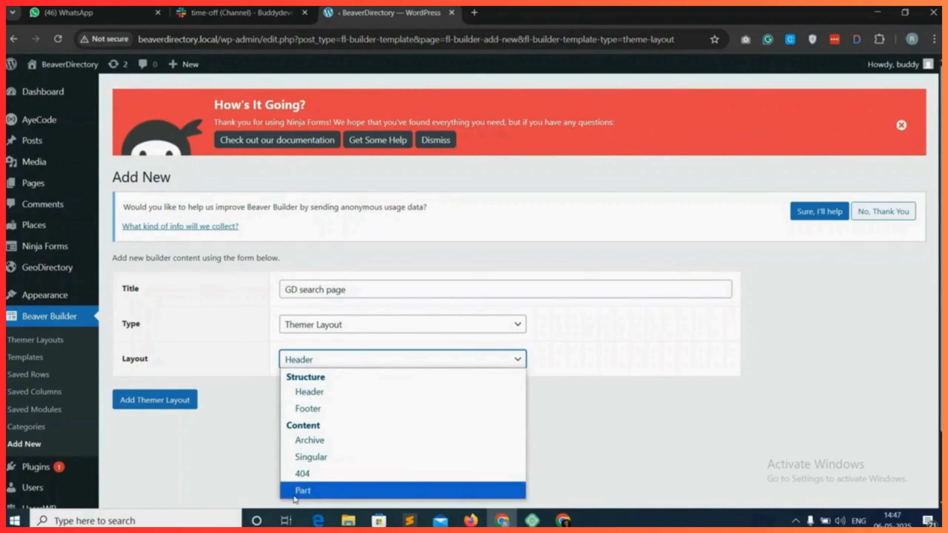
left_click(318, 494)
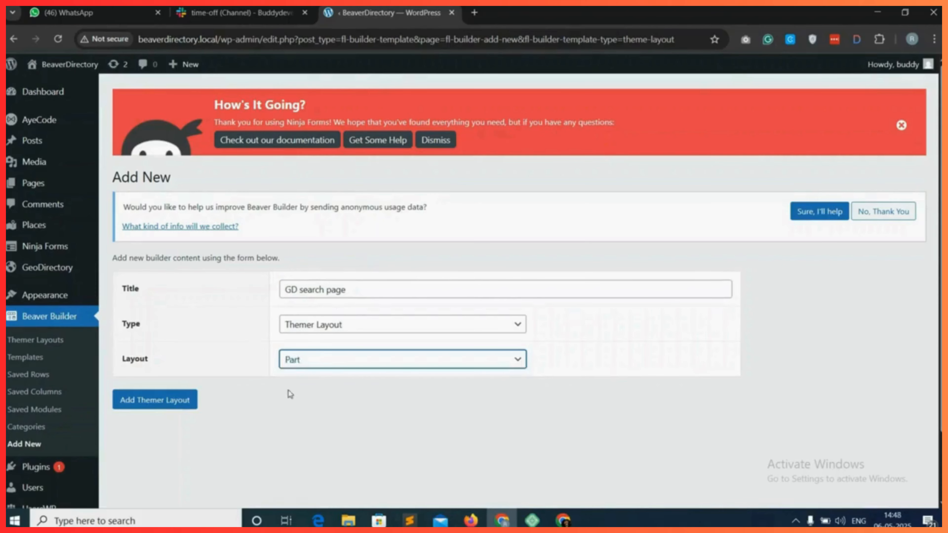
left_click(161, 407)
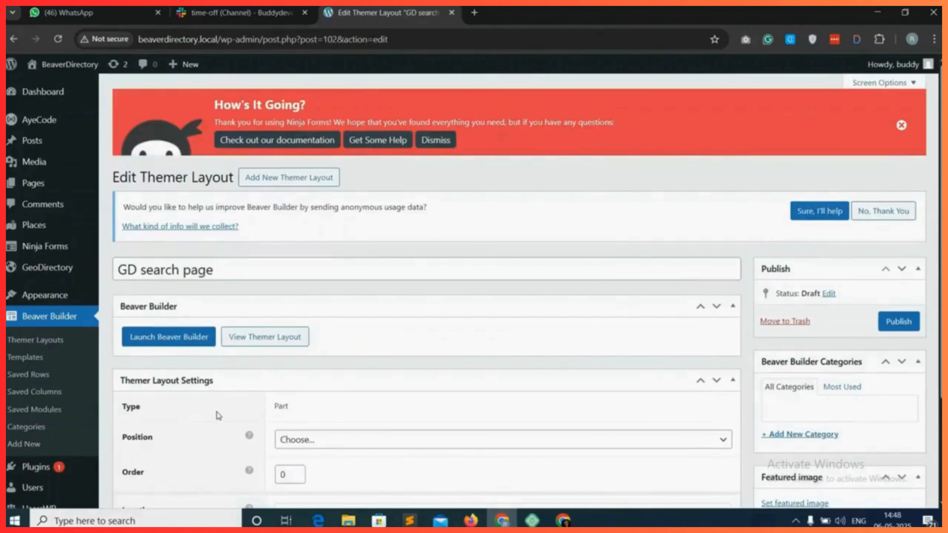
scroll(218, 415, "down", 3)
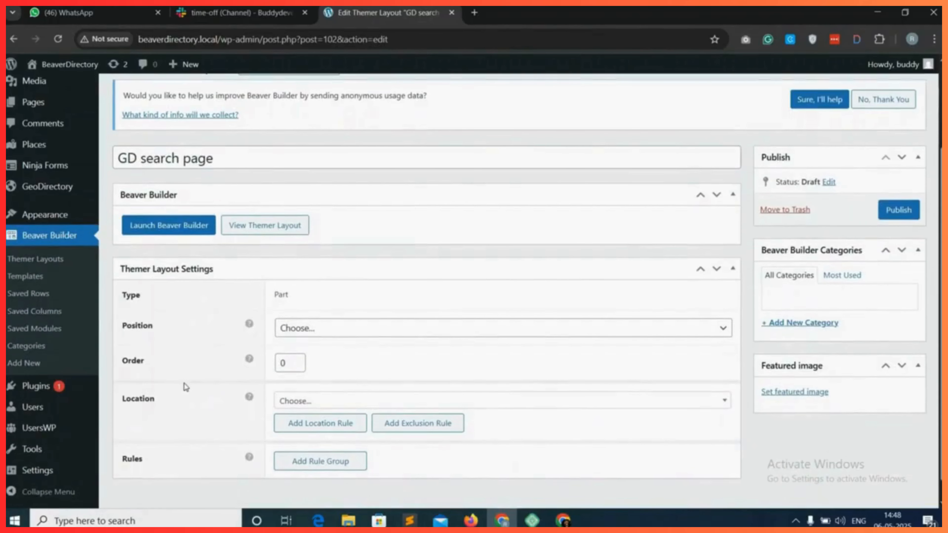
left_click(898, 210)
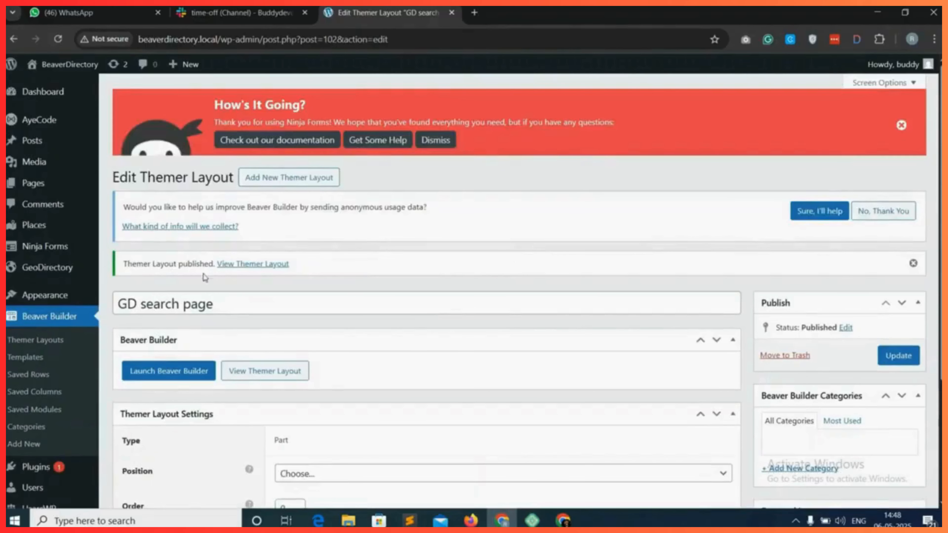
- Assign GD search page as the Search Page Themer Layout in the GeoDirectory page settings and save the changes
mouse_move(46, 275)
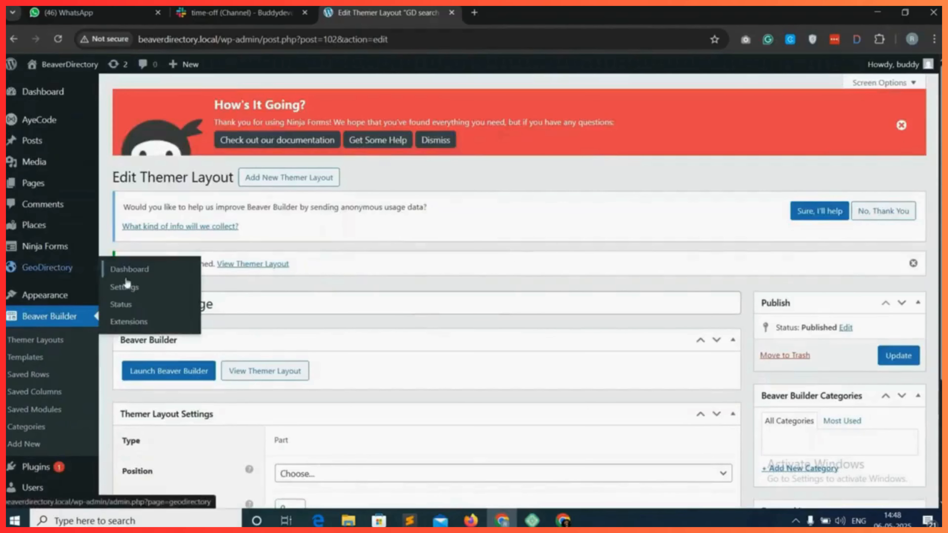
left_click(133, 294)
left_click(223, 213)
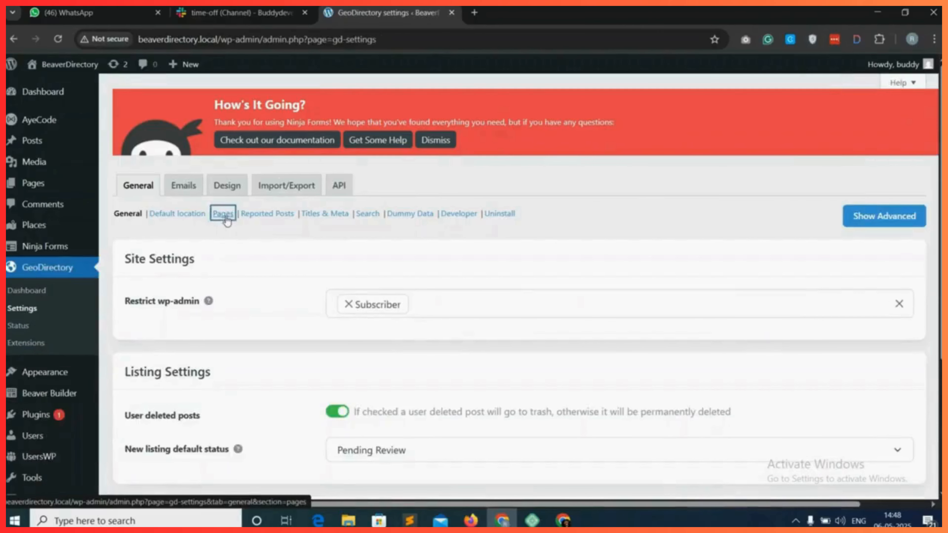
scroll(218, 387, "down", 5)
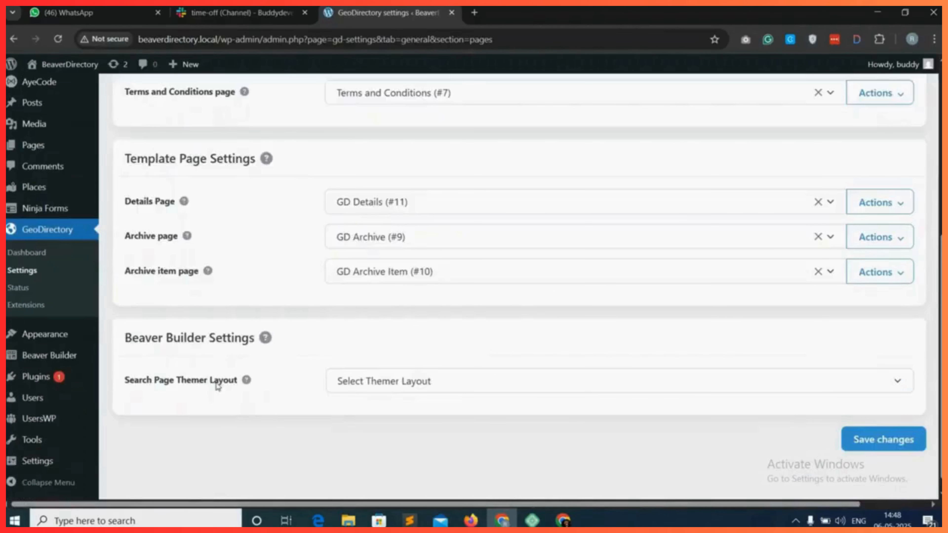
left_click(425, 388)
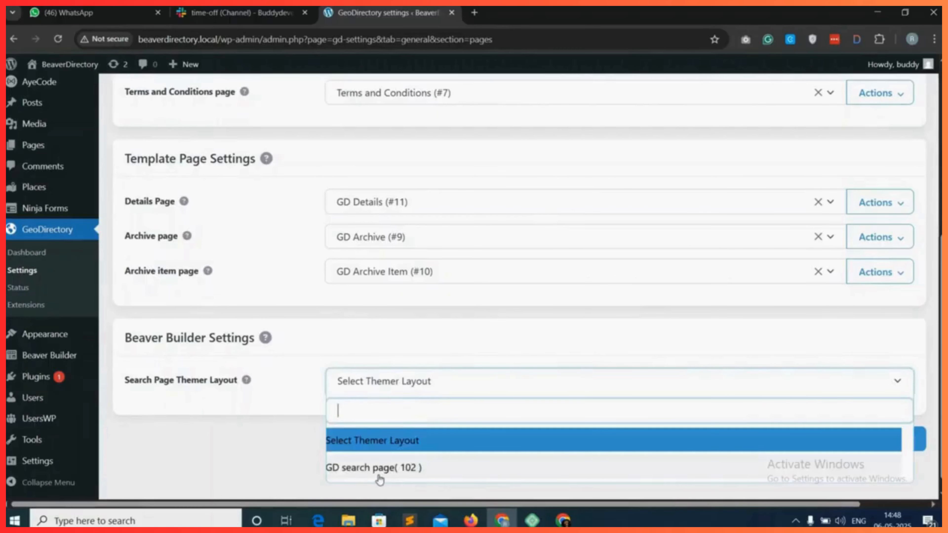
left_click(387, 472)
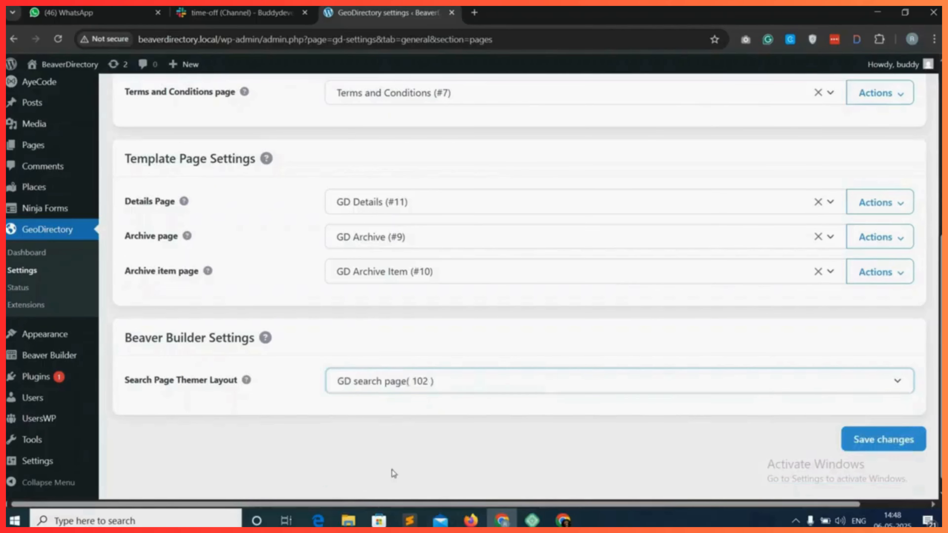
left_click(907, 443)
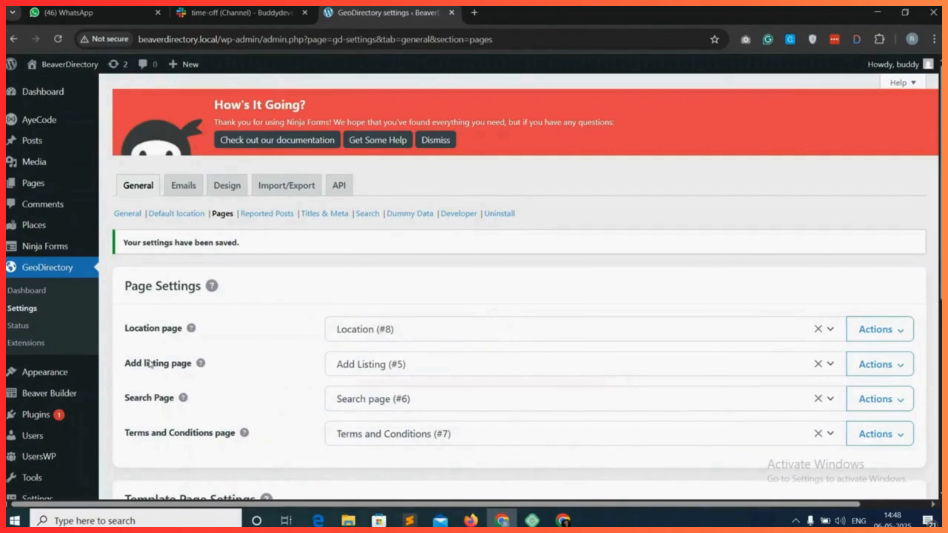
- Open the GD search page layout from the Themer Layouts list in Beaver Builder in a new browser tab
mouse_move(71, 395)
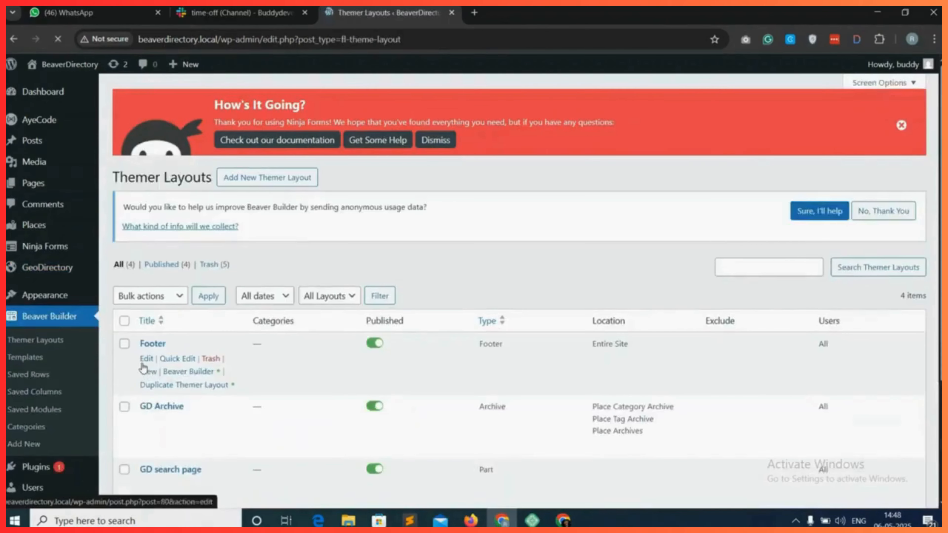
scroll(143, 368, "down", 4)
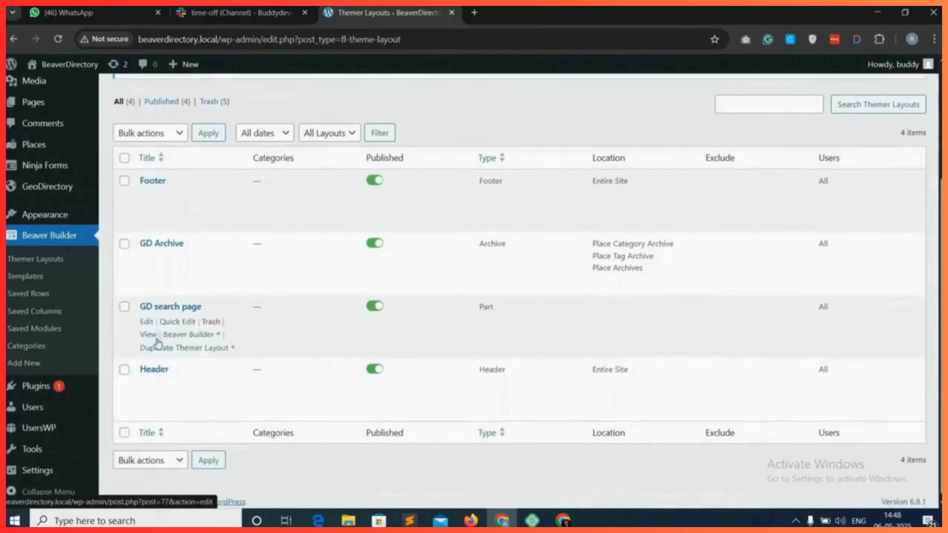
right_click(190, 334)
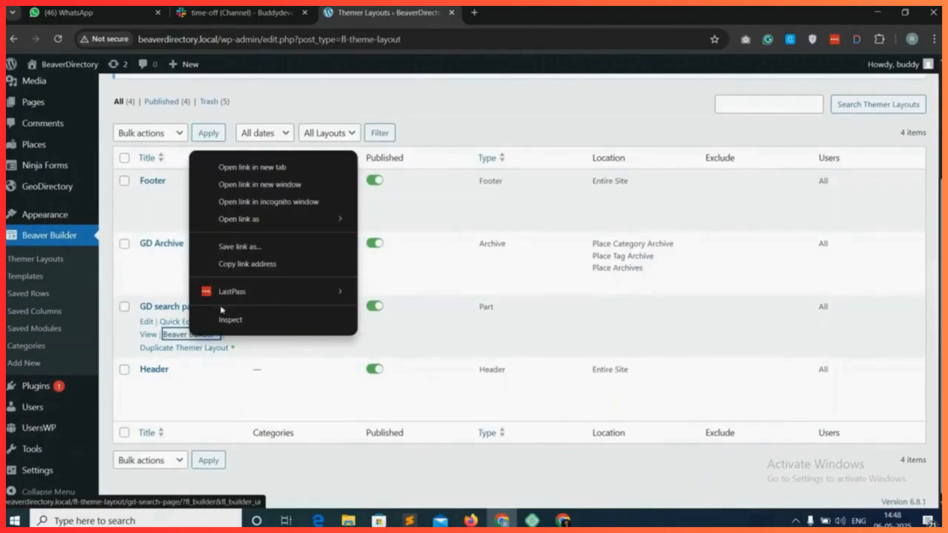
left_click(266, 168)
left_click(519, 17)
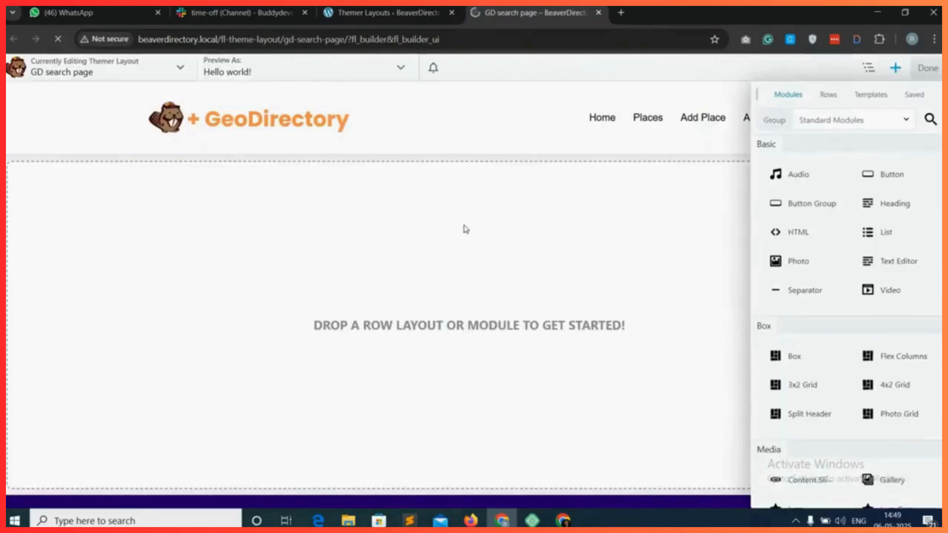
- Add a one-column row to the empty layout and place a Heading module in it with the Archive Title field inserted
left_click(828, 94)
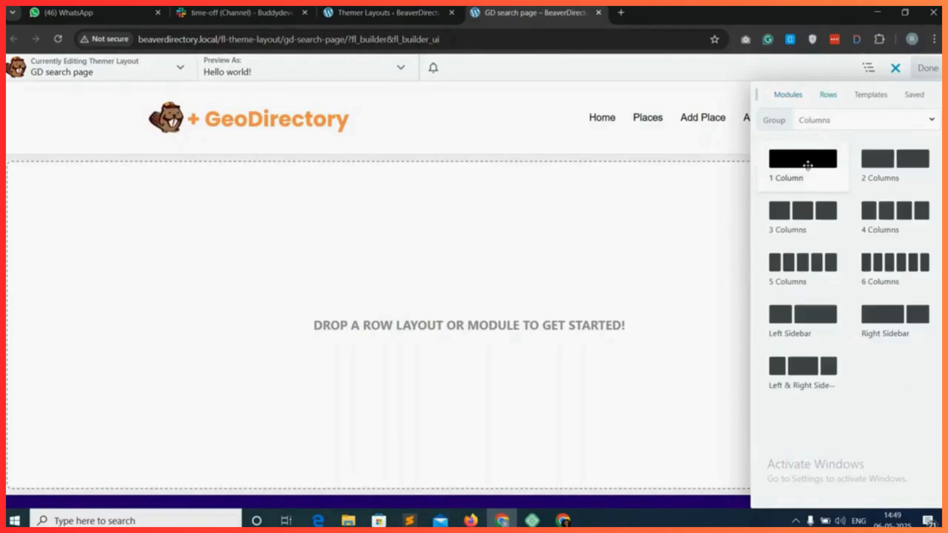
left_click_drag(808, 164, 549, 215)
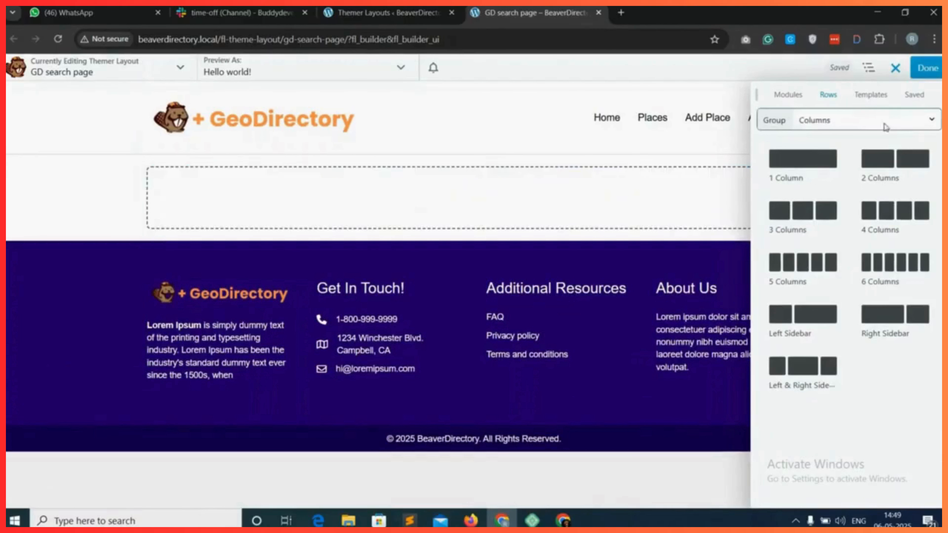
left_click(788, 95)
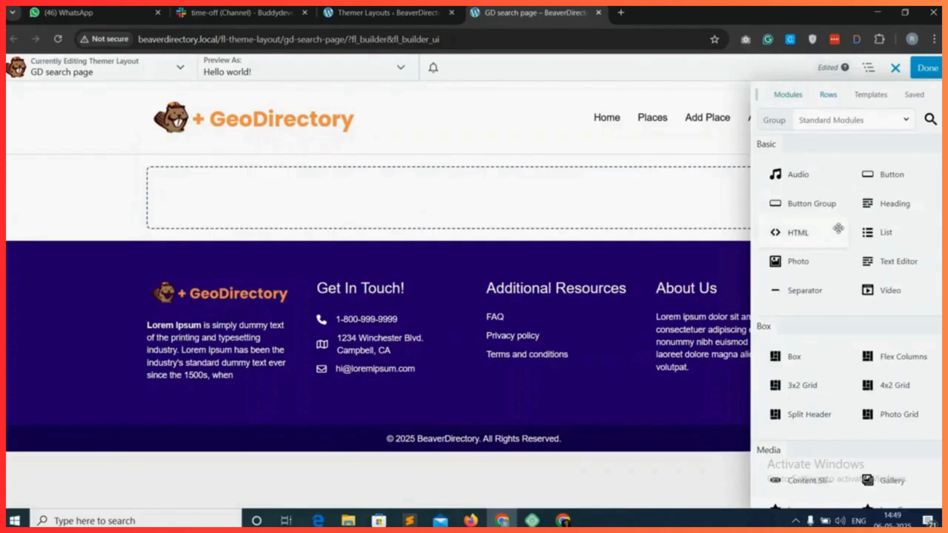
left_click_drag(898, 204, 299, 221)
left_click(608, 237)
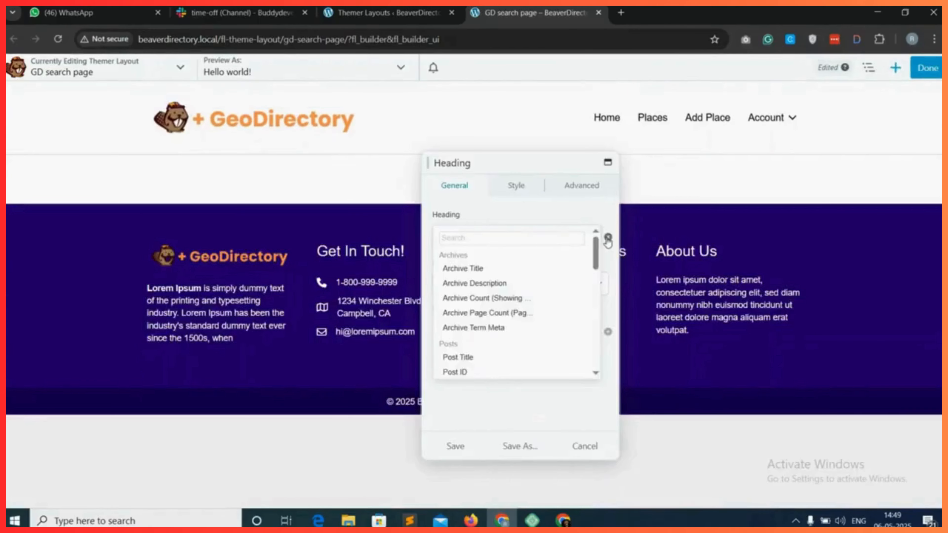
mouse_move(475, 271)
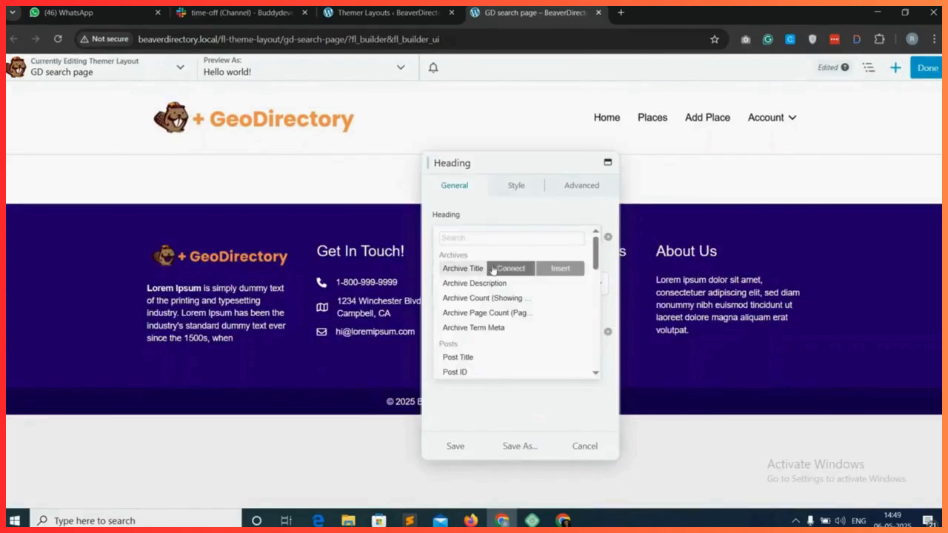
left_click(563, 269)
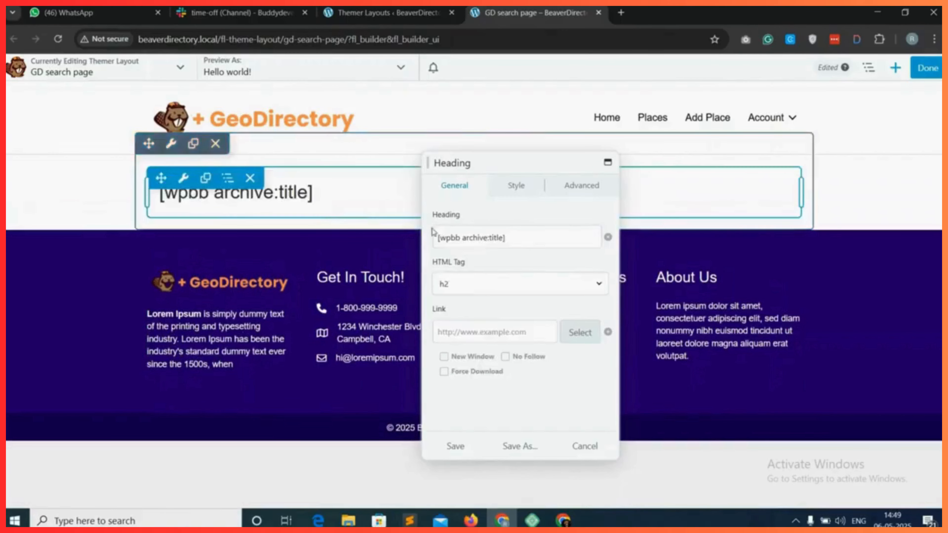
- Style the heading in white #ffffff, Semi-Bold weight, 36 px size and centre alignment, and save the module
left_click(518, 185)
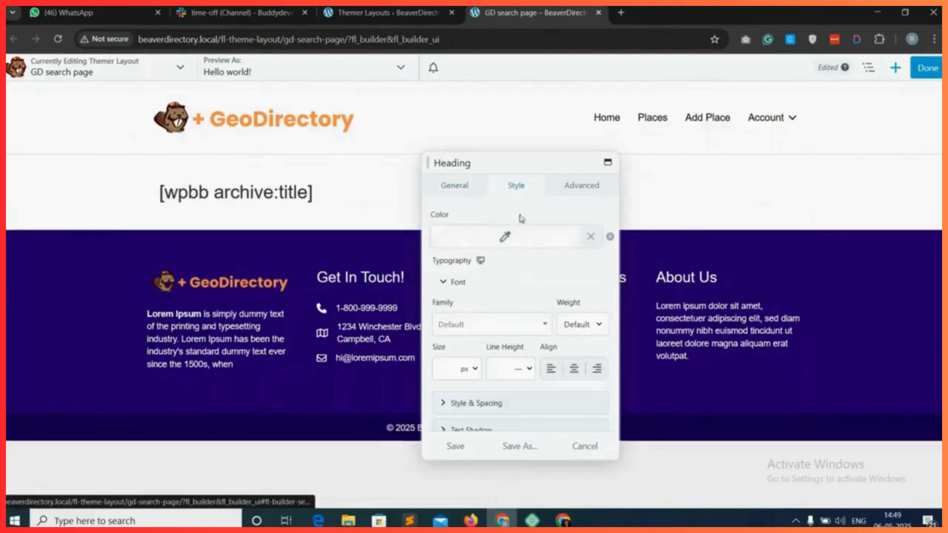
left_click(507, 238)
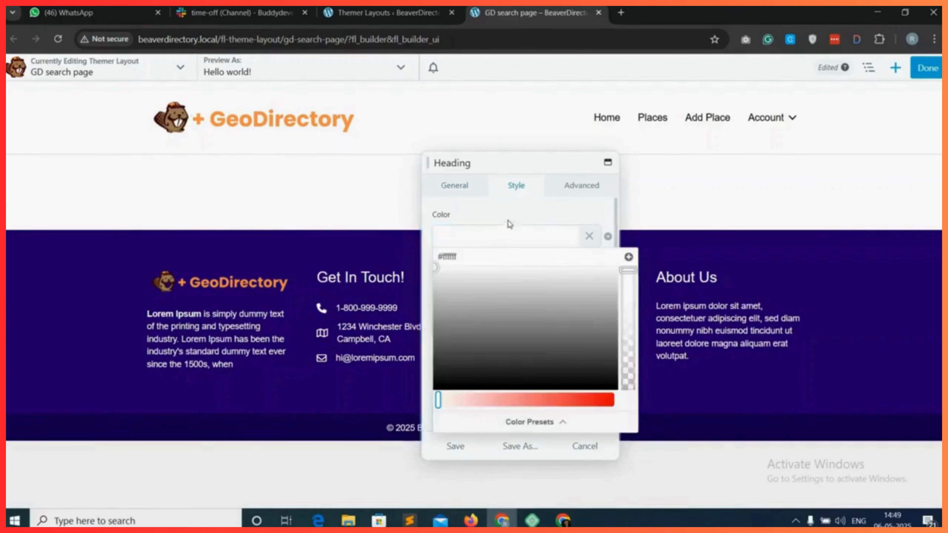
left_click(519, 215)
left_click(585, 326)
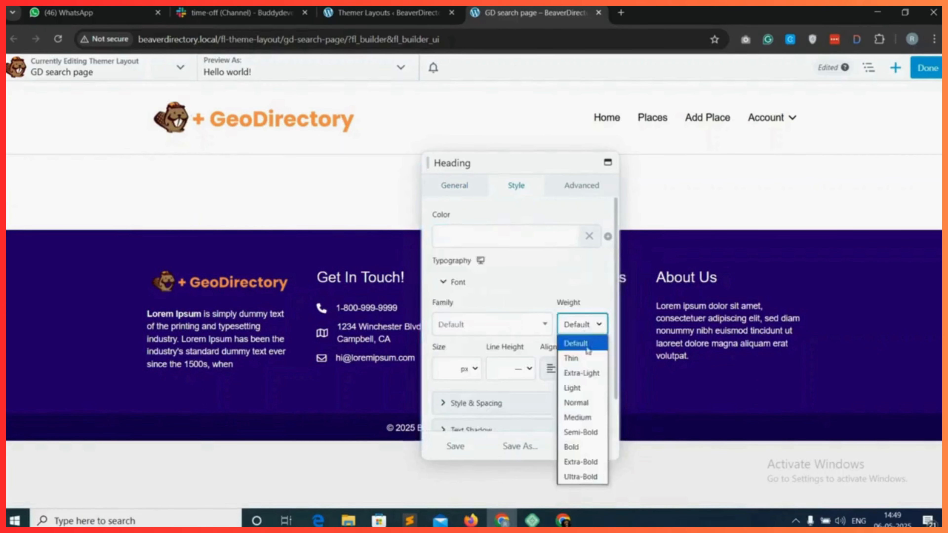
left_click(590, 434)
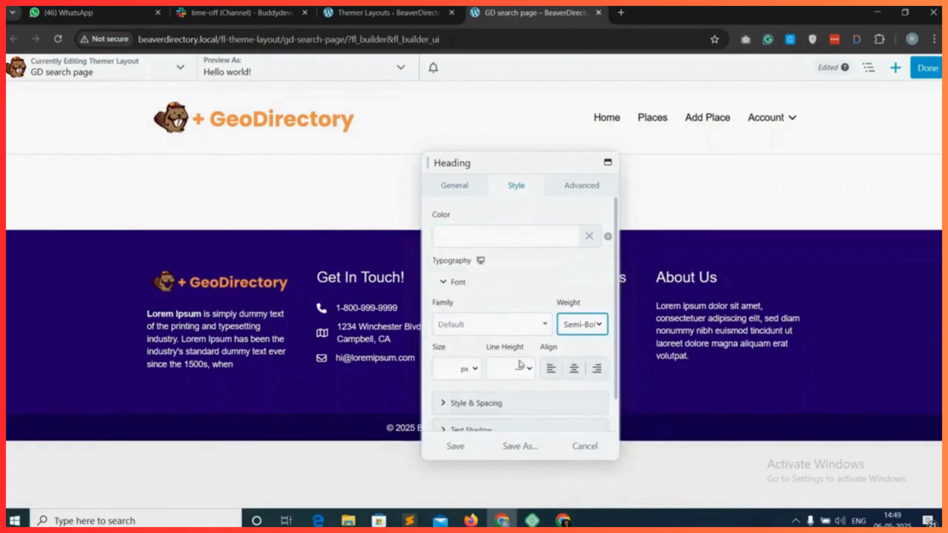
left_click(445, 368)
type("36")
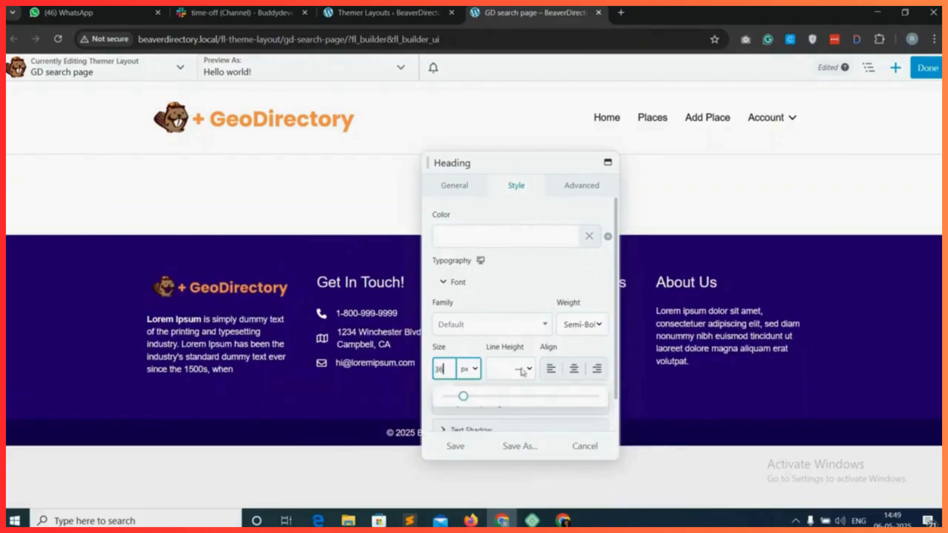
left_click(574, 370)
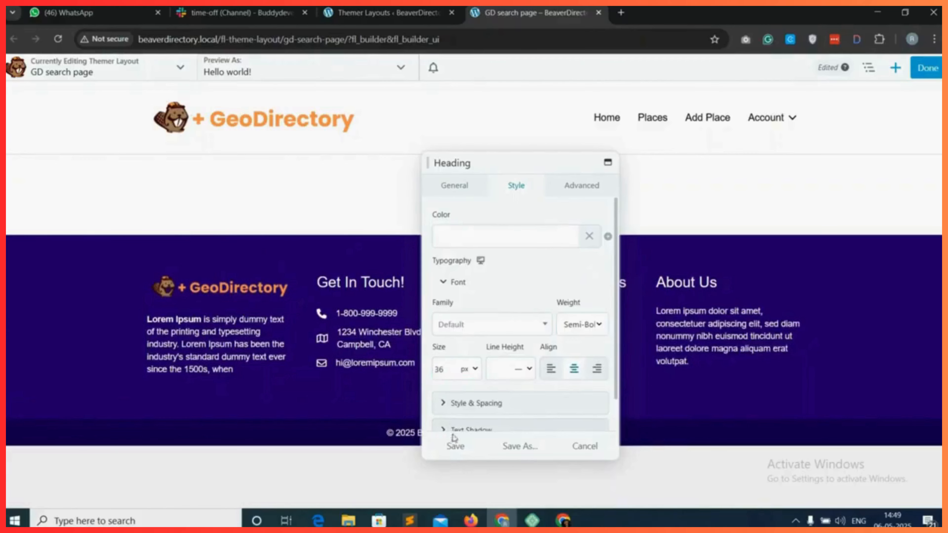
left_click(581, 185)
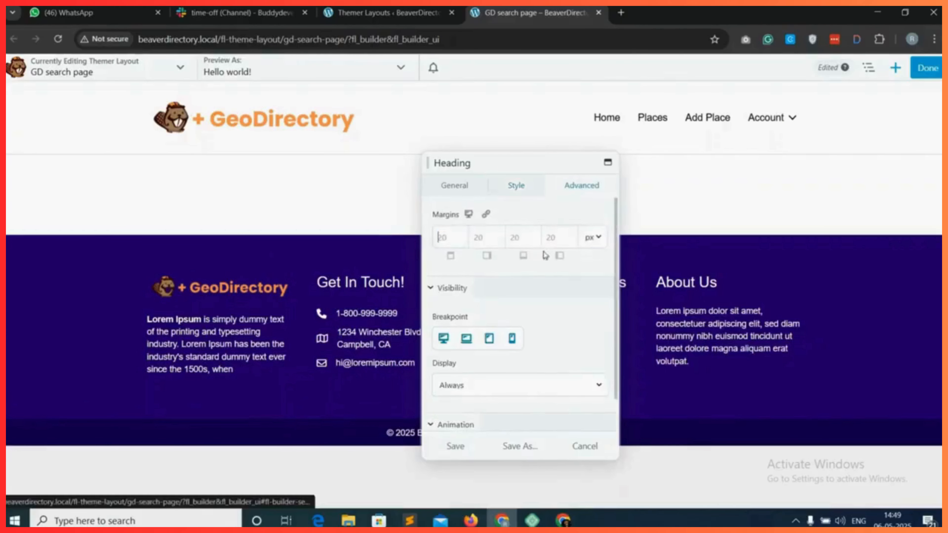
left_click(519, 236)
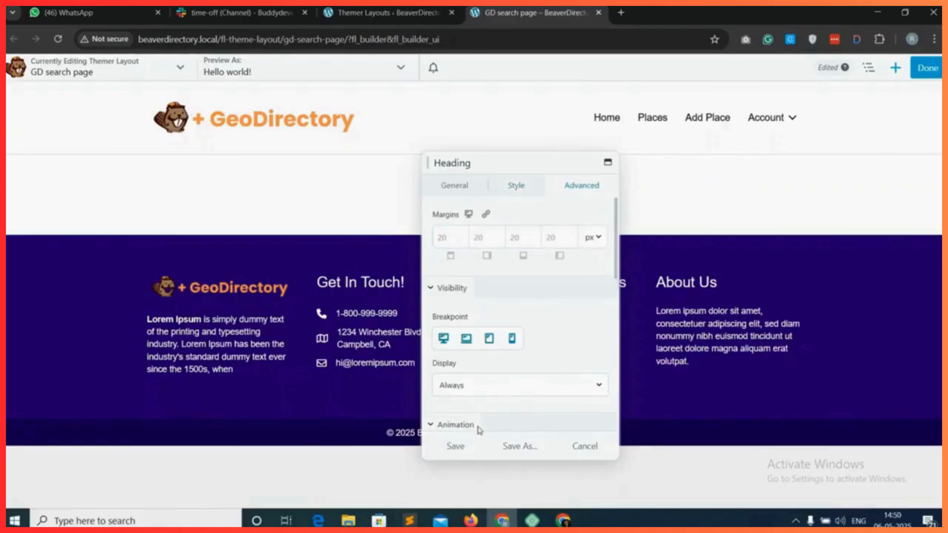
left_click(463, 447)
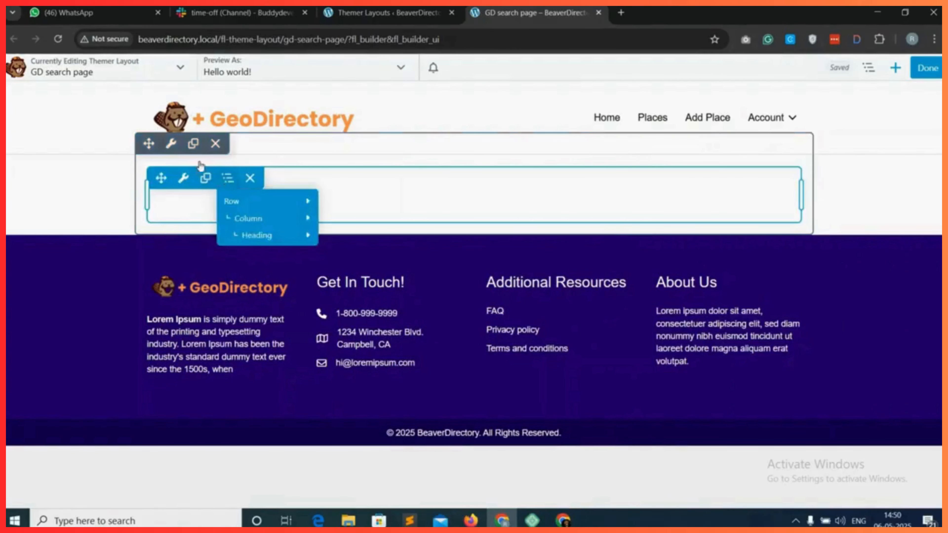
- Set the width of the heading's row to Full Width
left_click(171, 143)
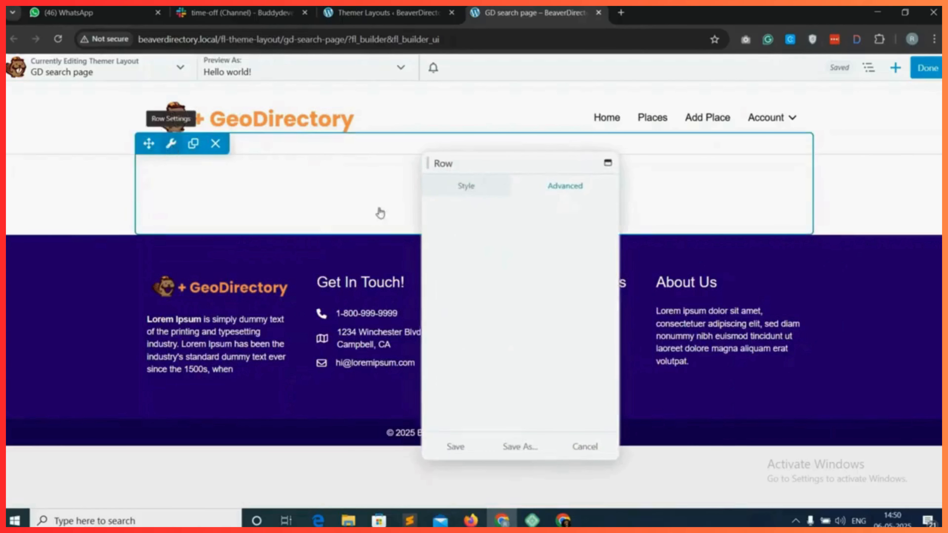
left_click(478, 186)
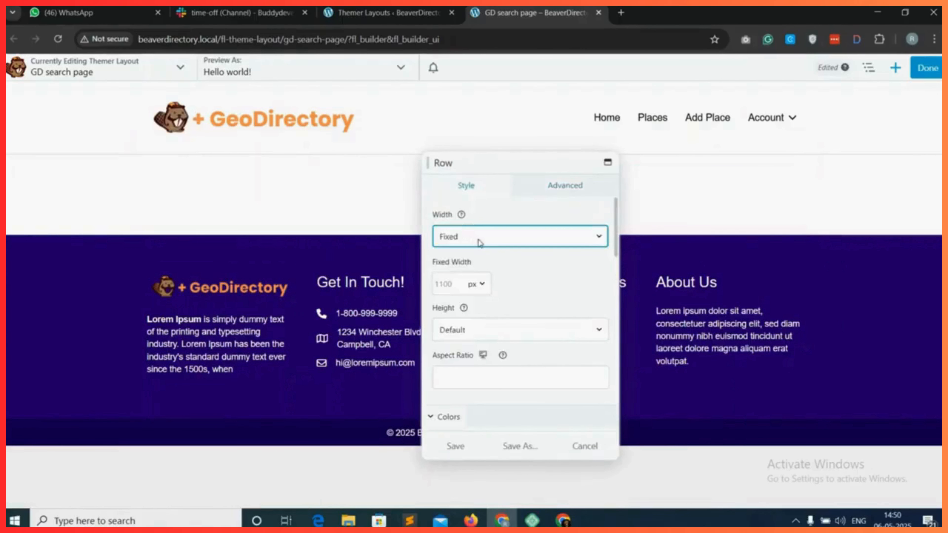
left_click(486, 241)
left_click(461, 269)
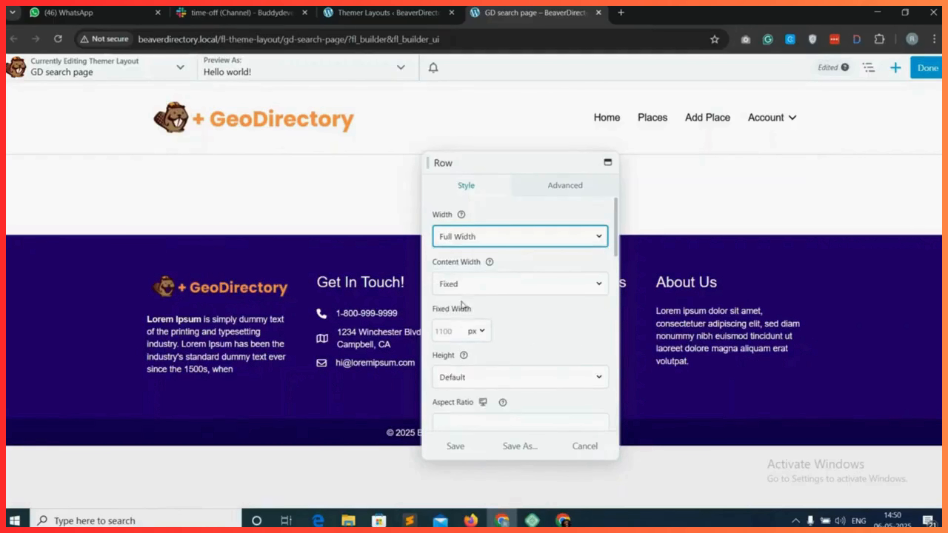
- Give the row a Color background in dark blue #000e56 and save the row settings
scroll(495, 318, "down", 10)
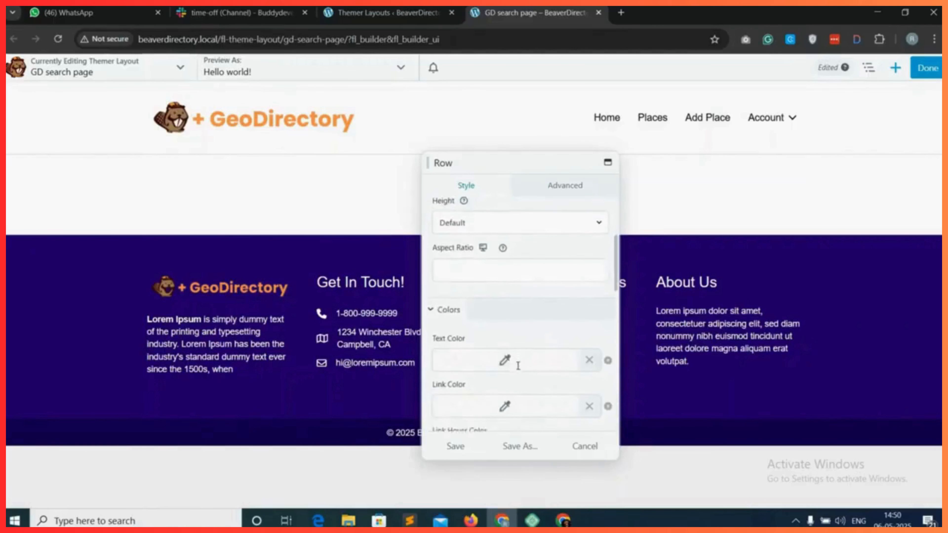
left_click(485, 357)
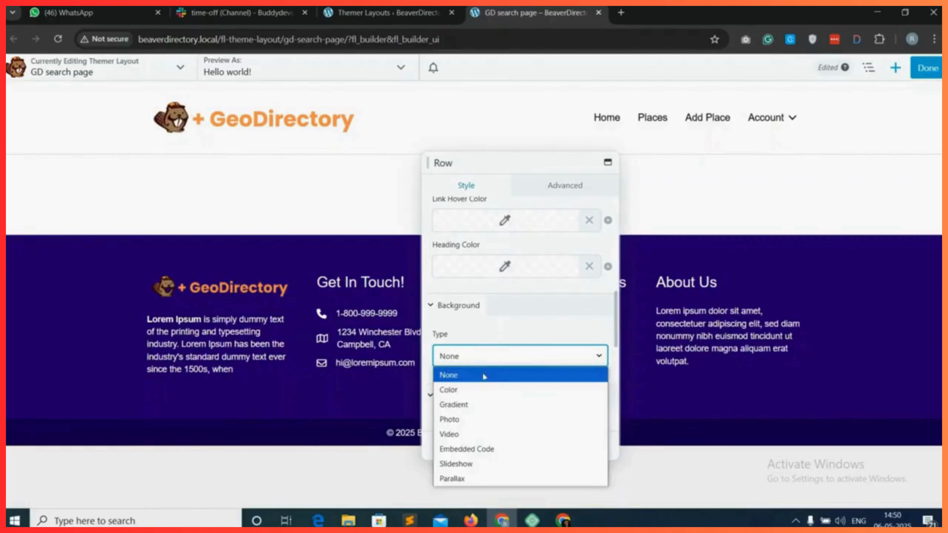
left_click(485, 376)
left_click(488, 358)
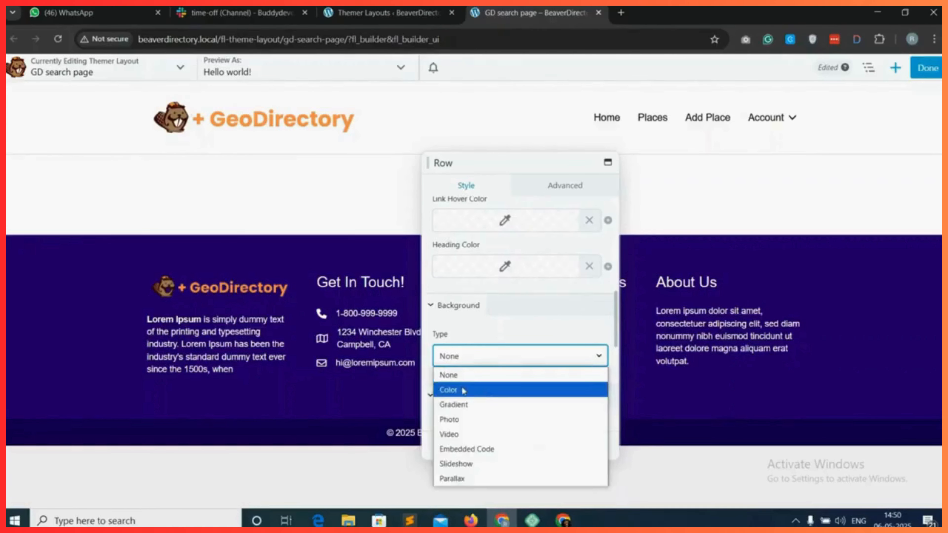
left_click(463, 391)
scroll(502, 381, "down", 3)
left_click(505, 345)
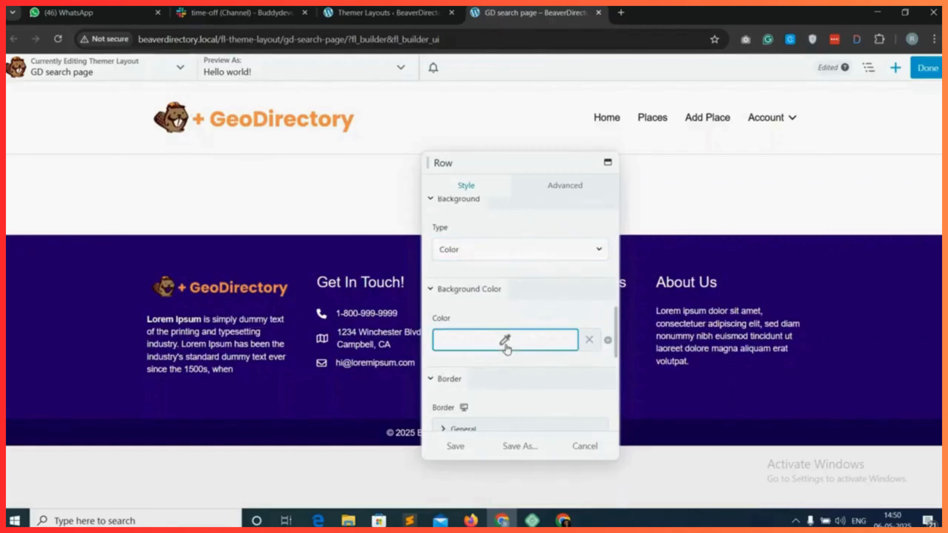
left_click(547, 253)
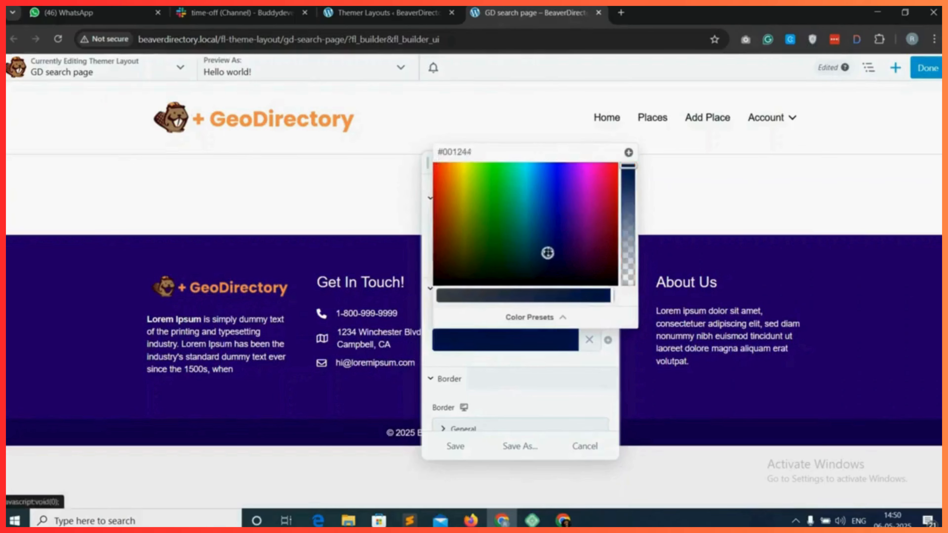
left_click_drag(548, 253, 551, 247)
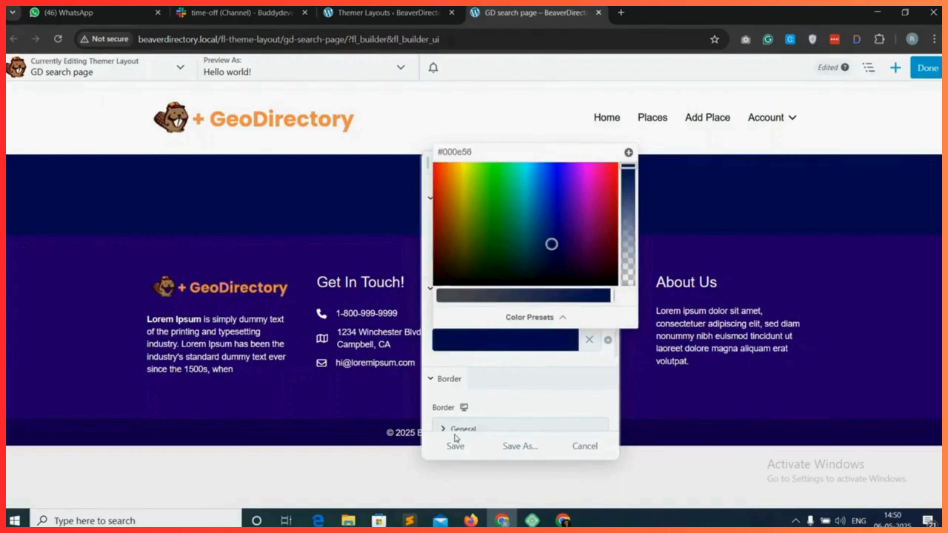
left_click(456, 446)
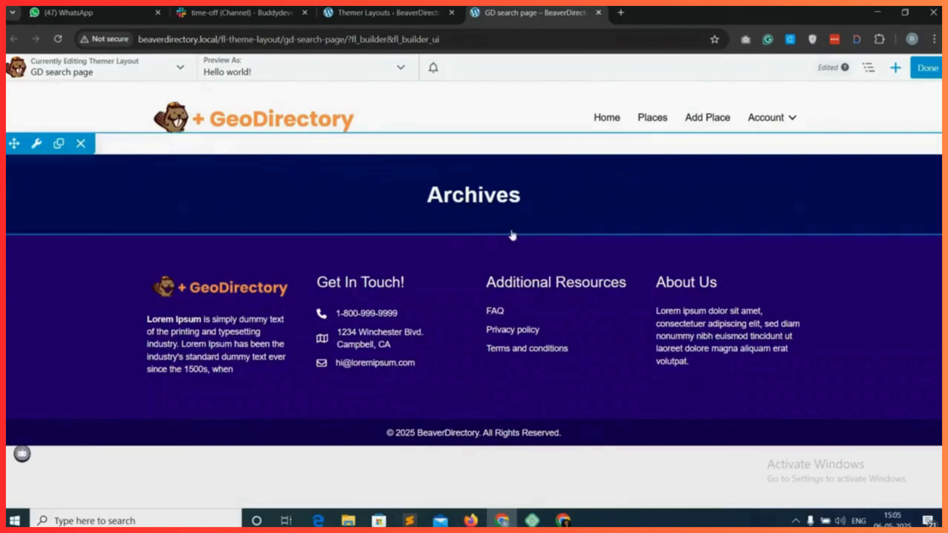
- Add a two-column row below the Archives heading row
left_click(894, 67)
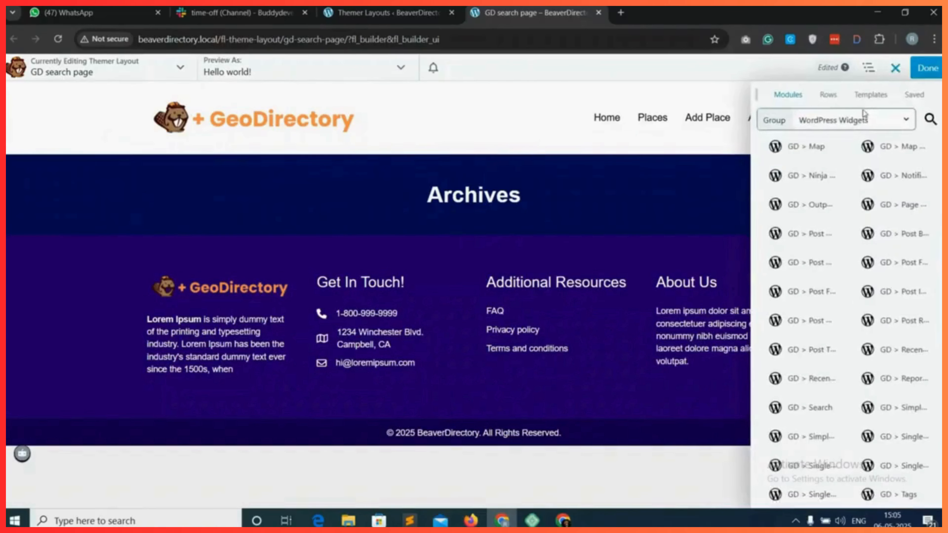
left_click(828, 95)
left_click_drag(891, 170, 448, 306)
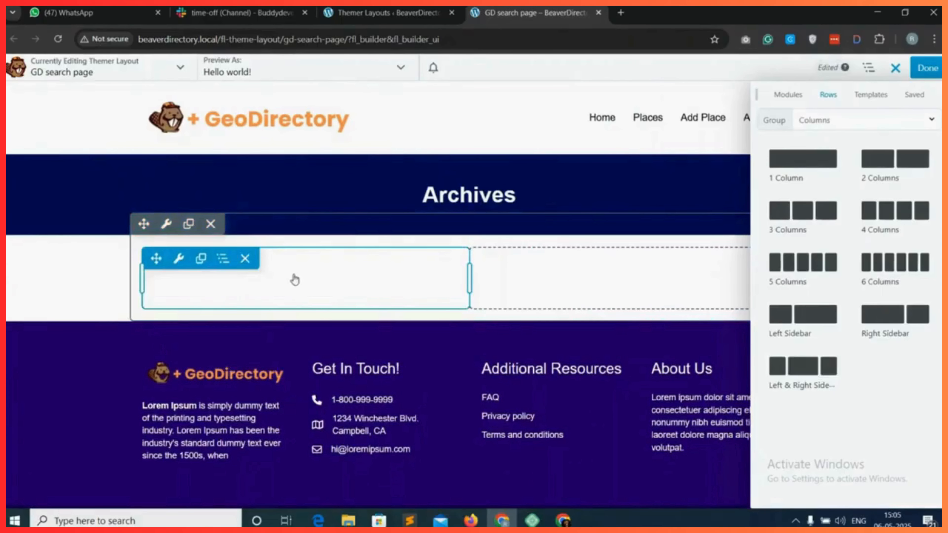
- Place a GD > Search widget from the WordPress Widgets group in the first column of the new row
left_click(793, 96)
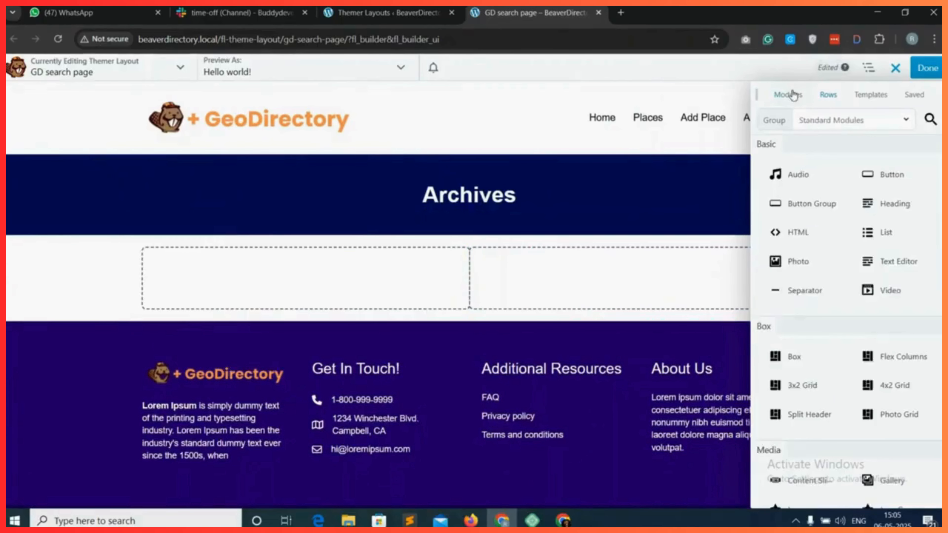
left_click(835, 122)
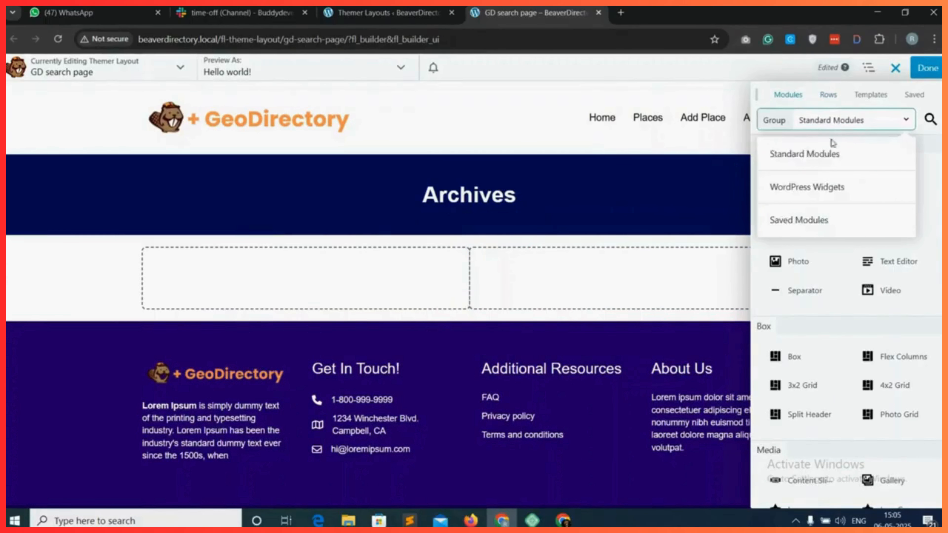
left_click(799, 189)
left_click_drag(821, 355, 364, 381)
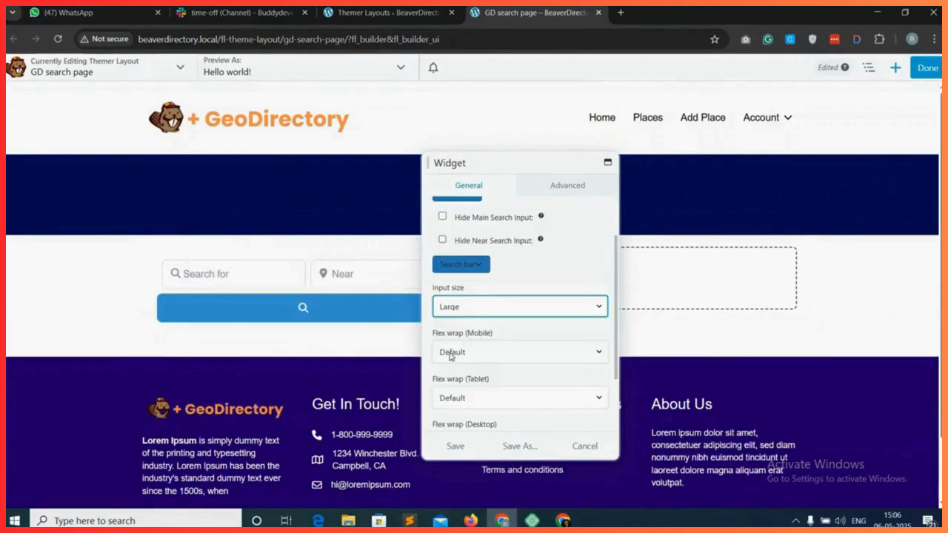
- Set the search widget's input size to Small and its wrapper's bottom margin to 0, and save the widget
left_click(467, 310)
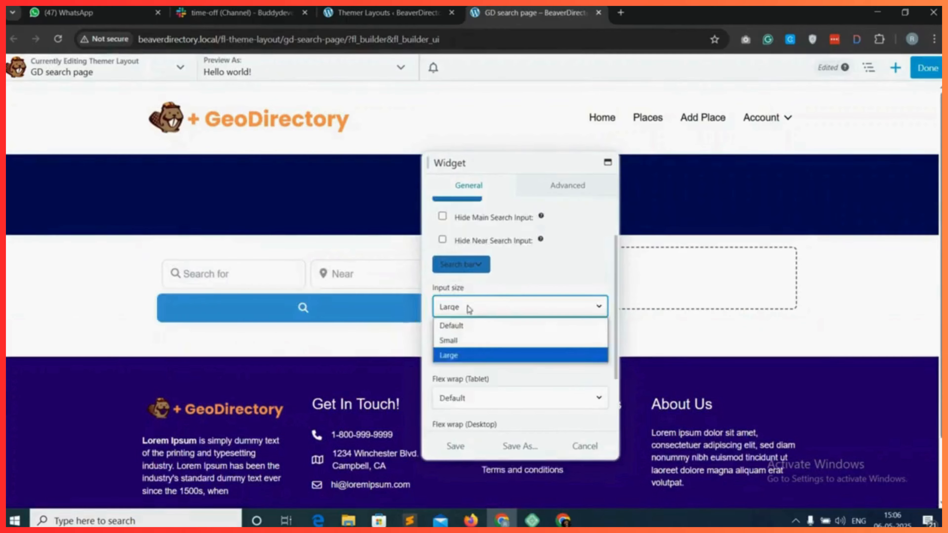
left_click(456, 339)
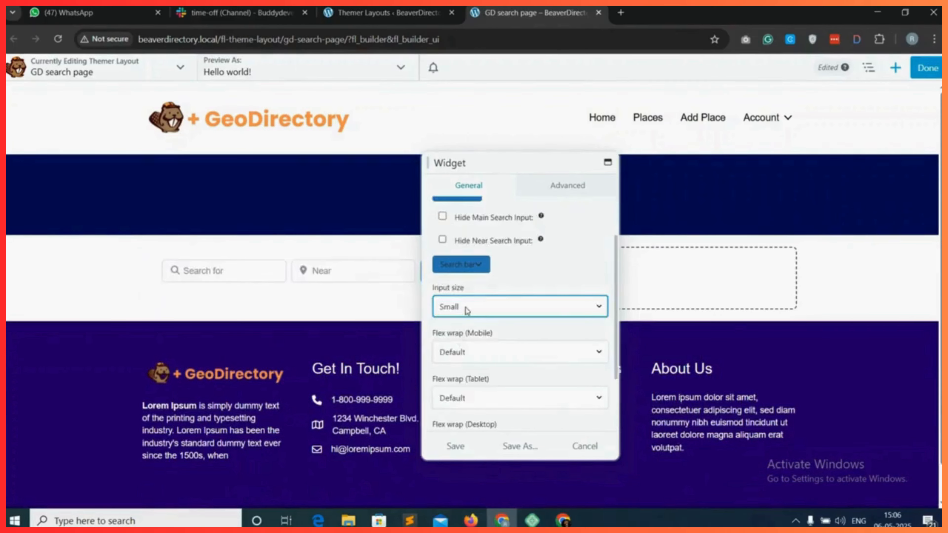
scroll(660, 381, "down", 2)
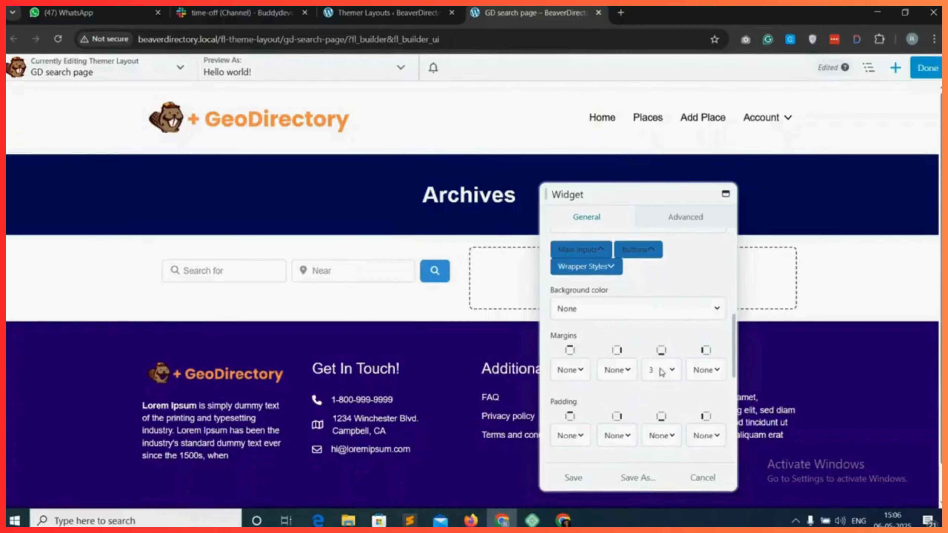
left_click(662, 371)
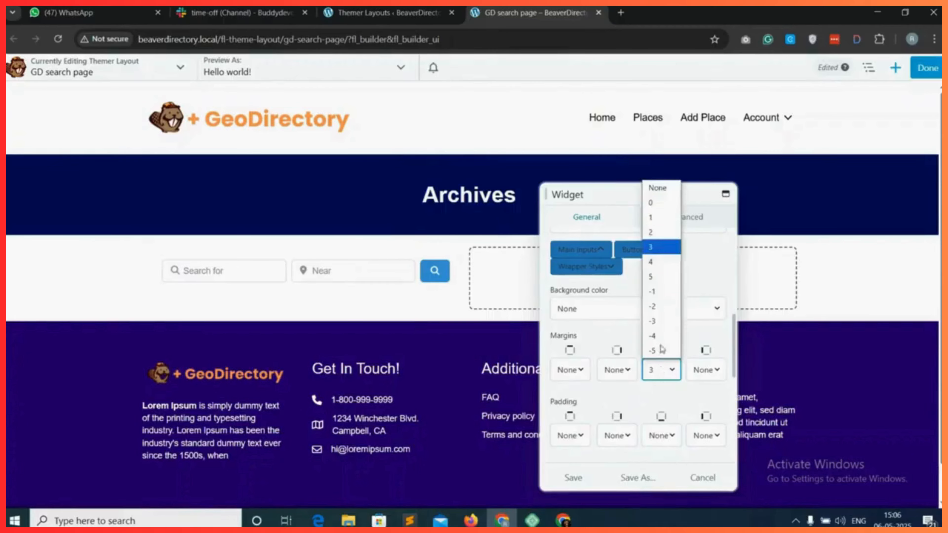
left_click(663, 212)
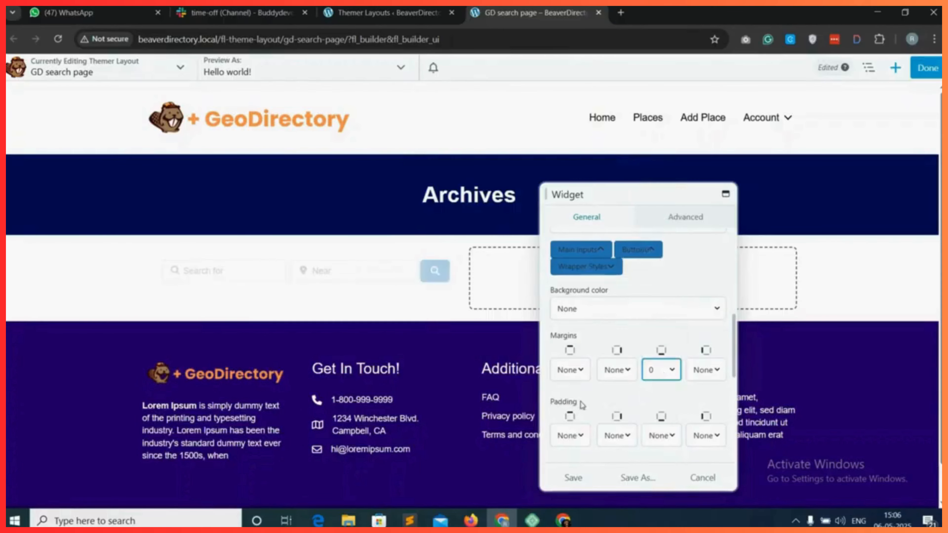
left_click(573, 478)
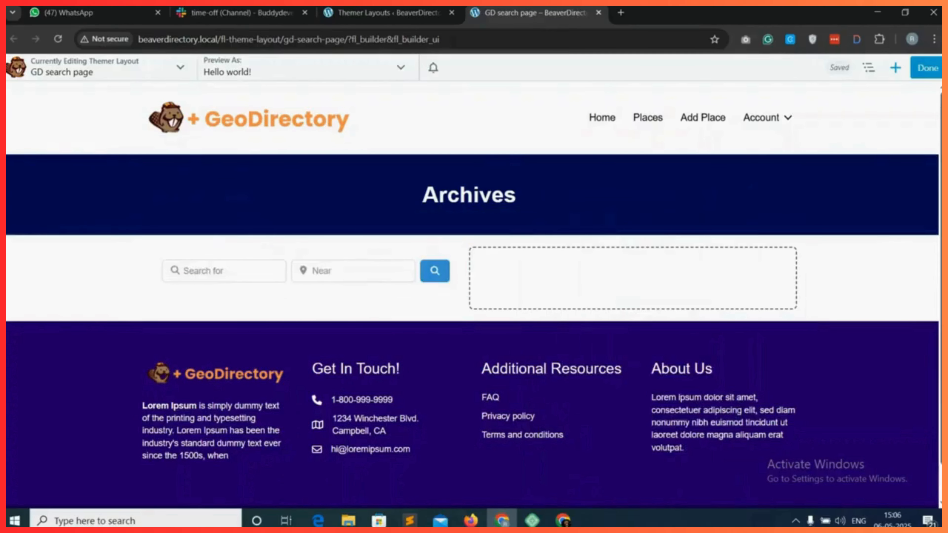
- Add a GD > Loop Actions widget below the search bar and save it with its default settings
left_click(896, 69)
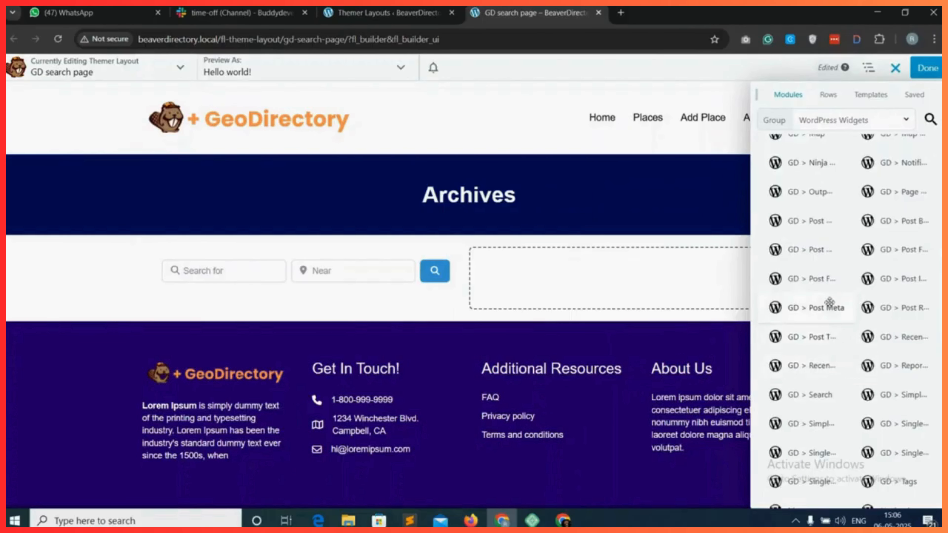
scroll(837, 312, "up", 2)
left_click_drag(823, 219, 318, 396)
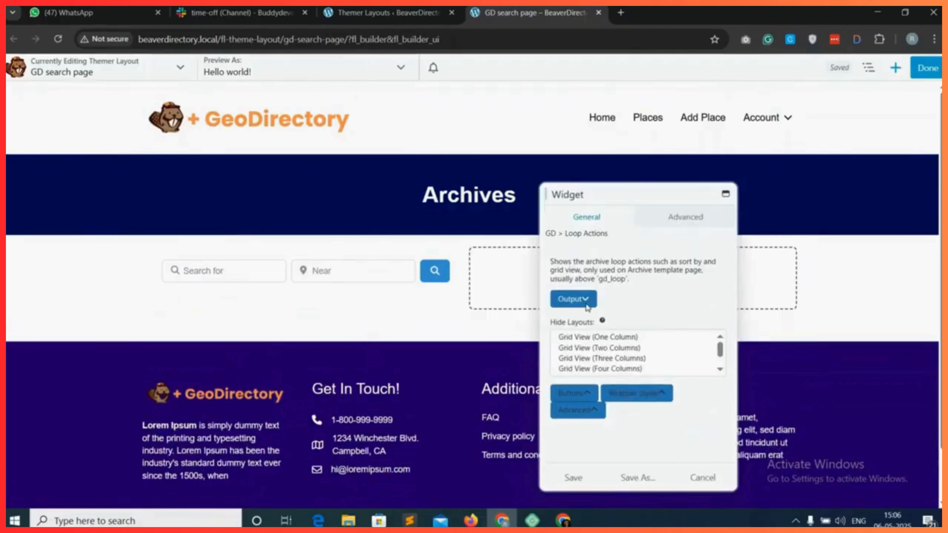
left_click(575, 480)
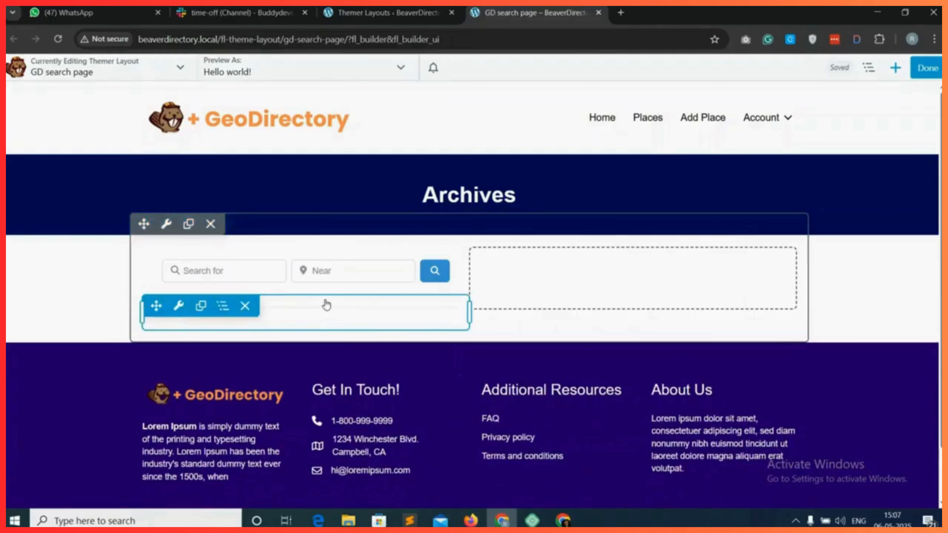
- Add a GD > Loop widget below the loop actions, set its card shadow to Small and save it
left_click(897, 70)
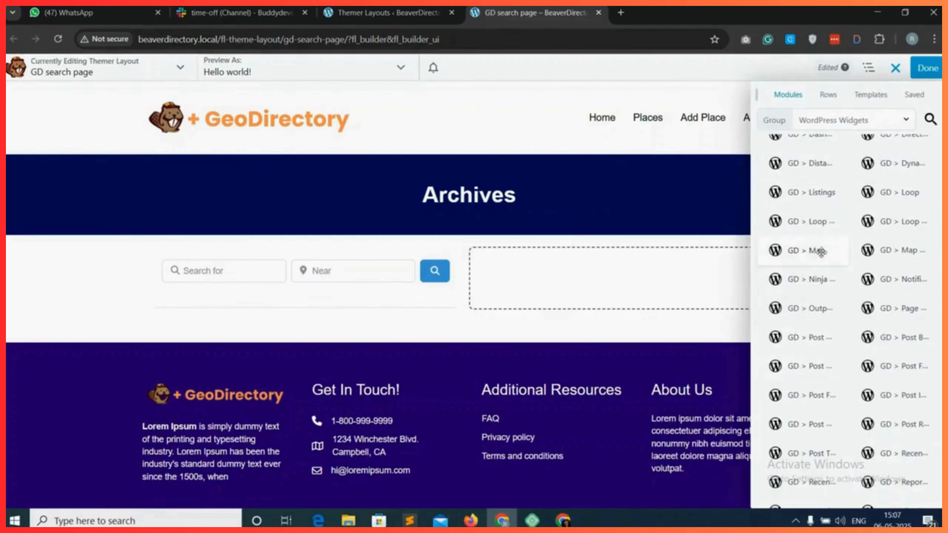
left_click_drag(900, 192, 306, 436)
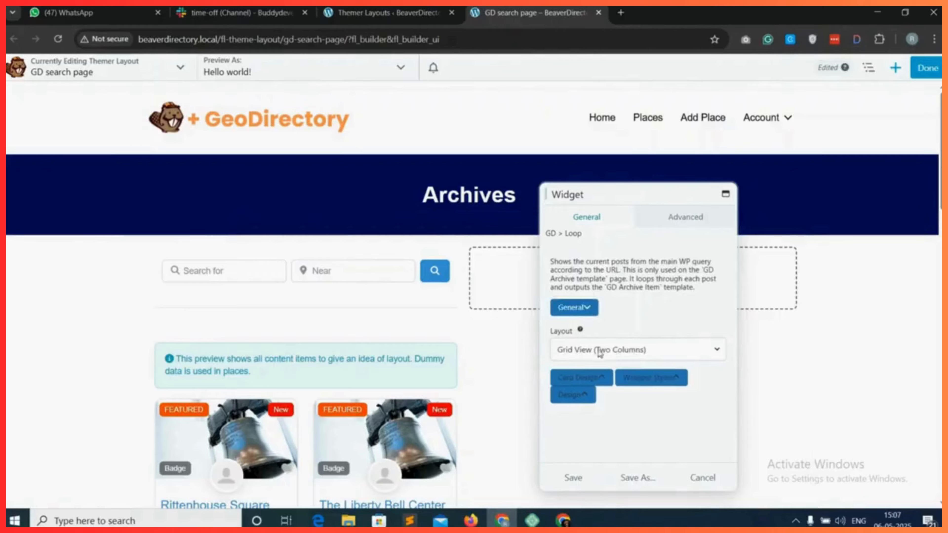
left_click(582, 377)
scroll(598, 404, "down", 4)
left_click(597, 415)
left_click(584, 445)
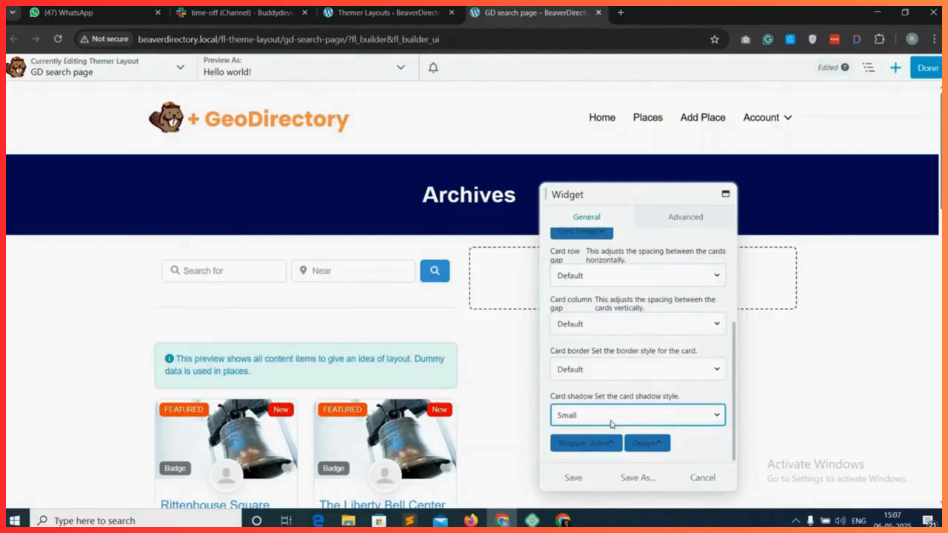
left_click(651, 444)
scroll(652, 445, "down", 2)
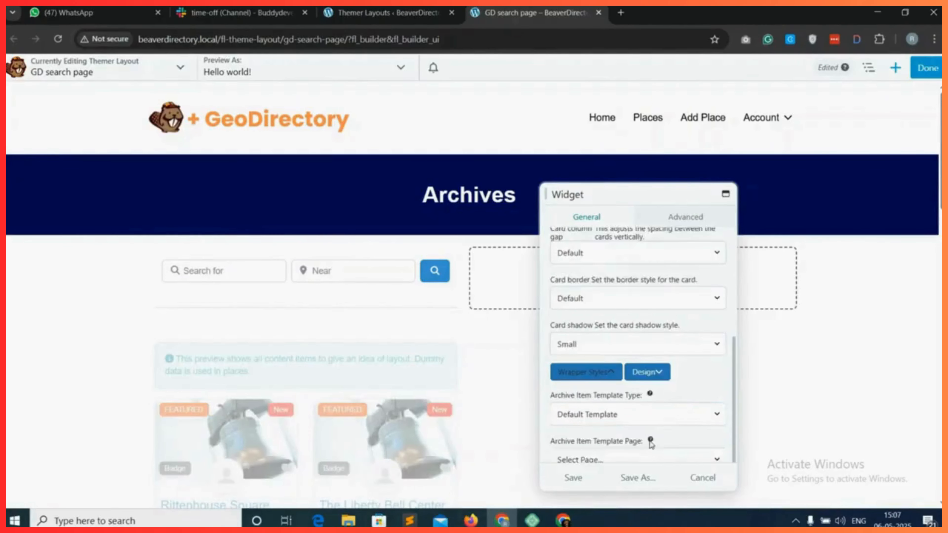
scroll(634, 430, "down", 1)
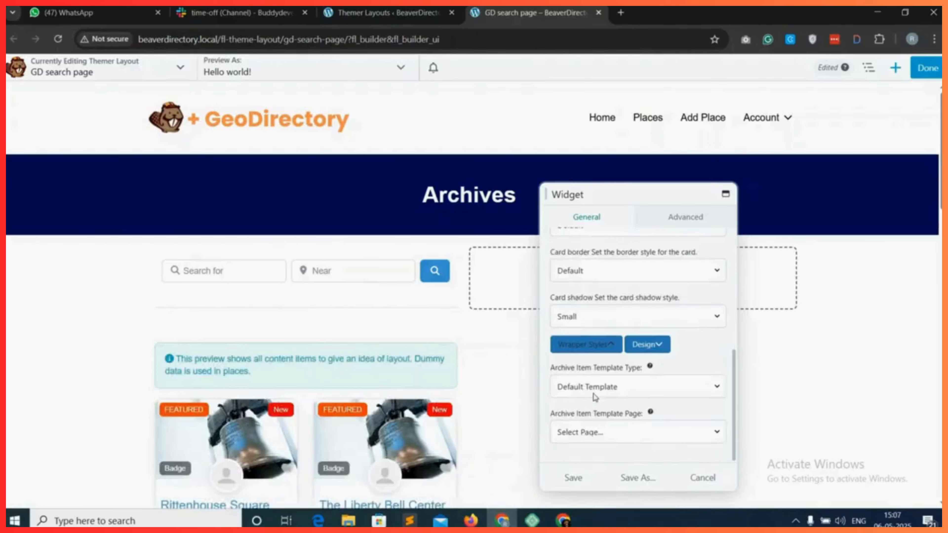
left_click(574, 478)
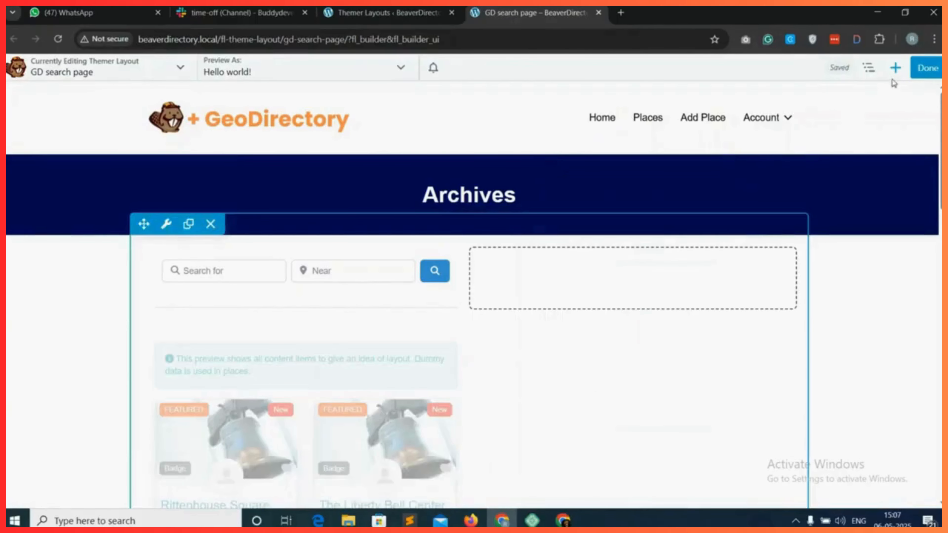
- Add a GD > Loop Paging widget below the listings, check its paging options and save it with the defaults
left_click(896, 69)
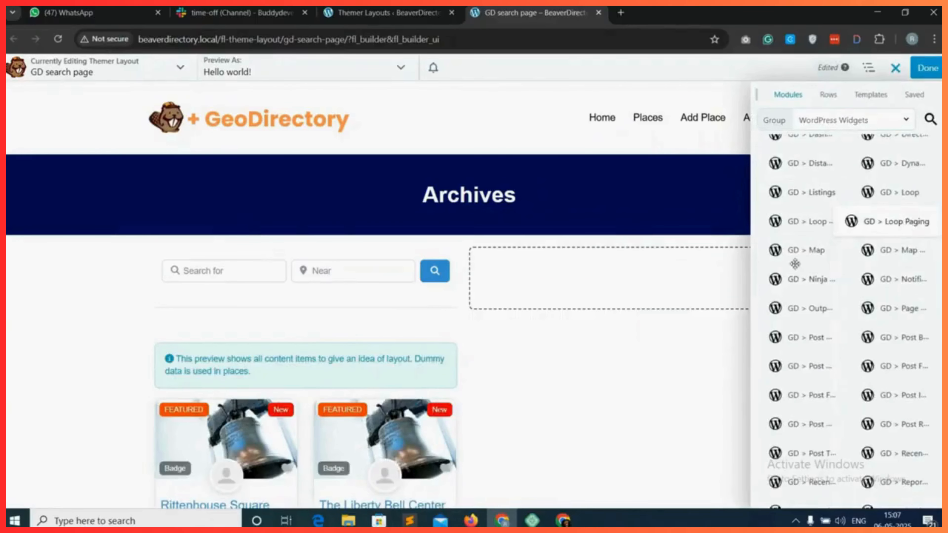
left_click_drag(889, 221, 371, 368)
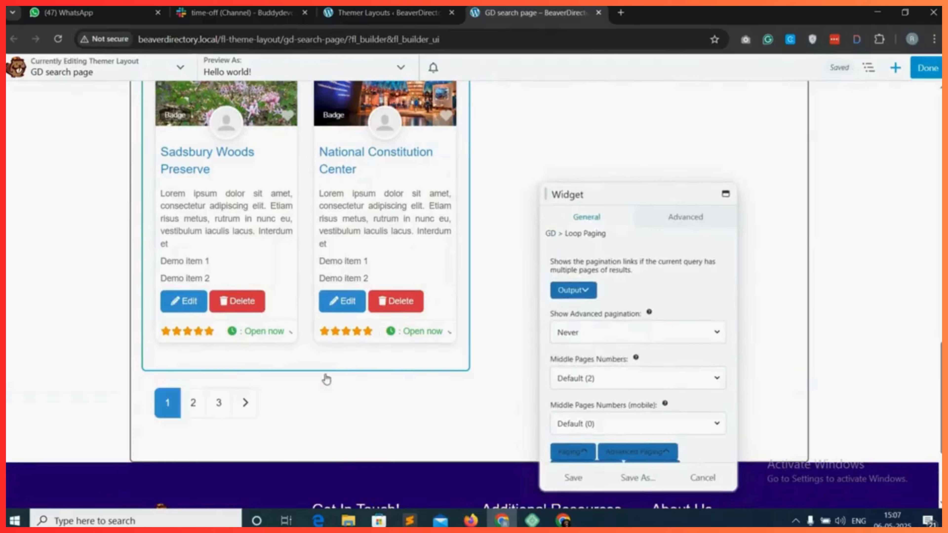
mouse_move(328, 378)
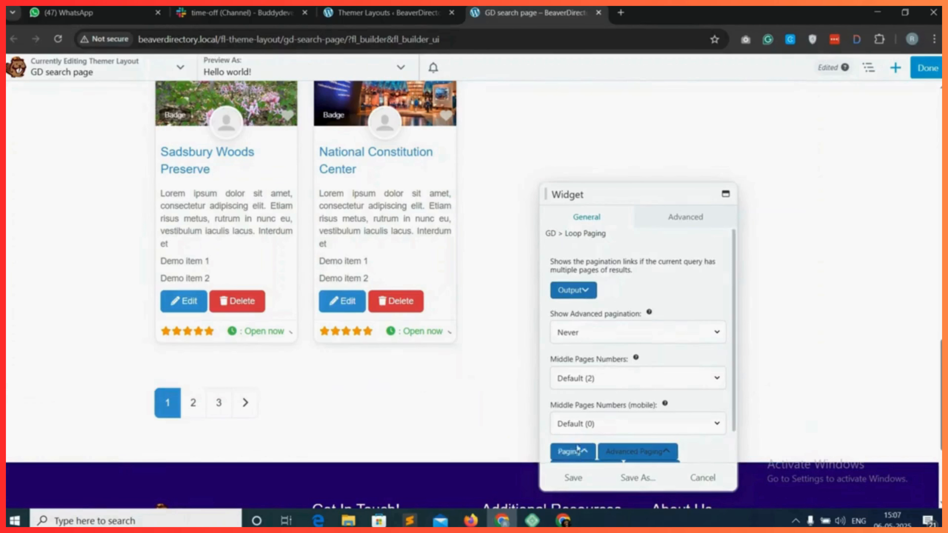
scroll(599, 355, "down", 1)
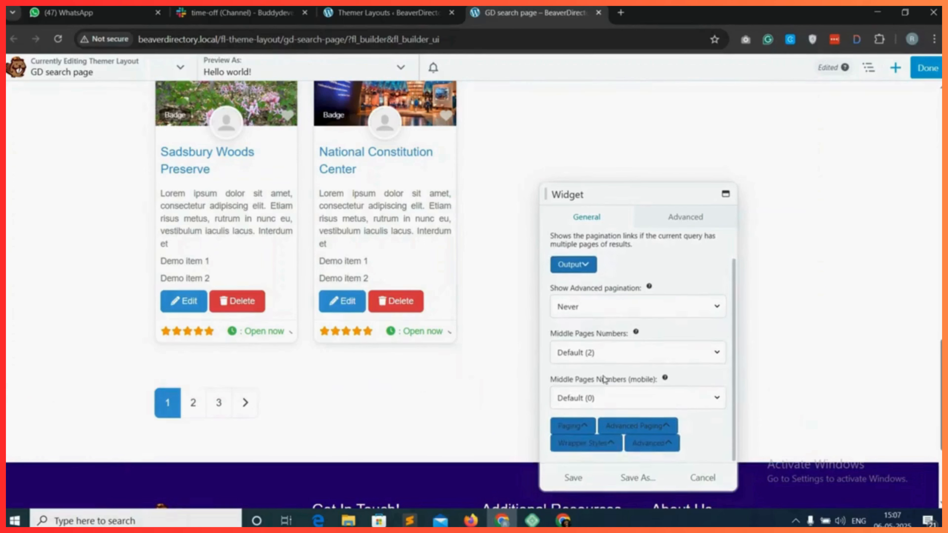
left_click(575, 427)
scroll(597, 374, "down", 5)
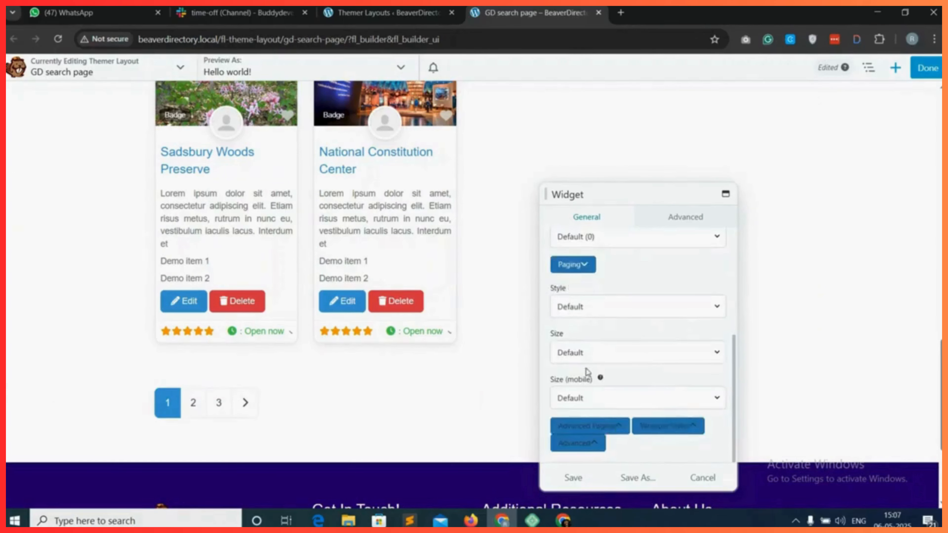
left_click(575, 479)
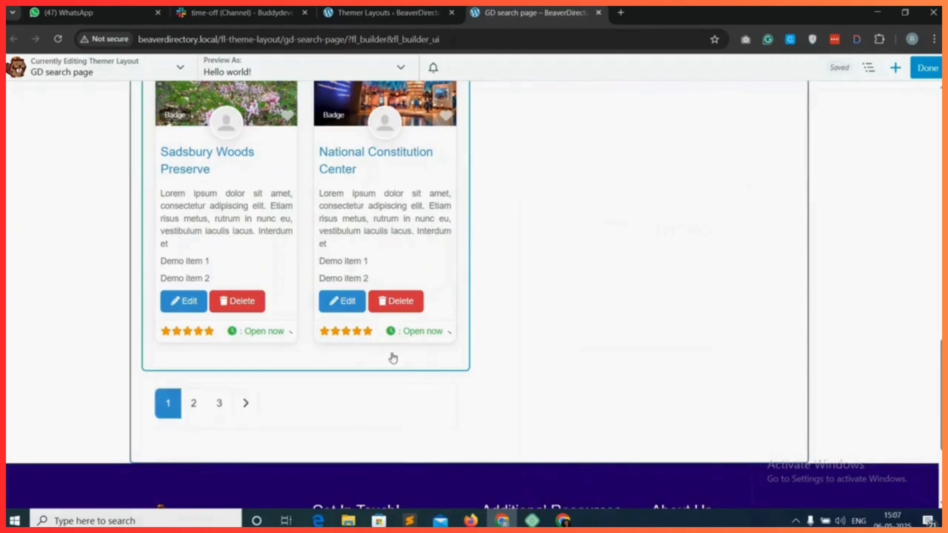
- Set the border color to None in the Loop Actions widget's wrapper styles and save it
left_click(299, 256)
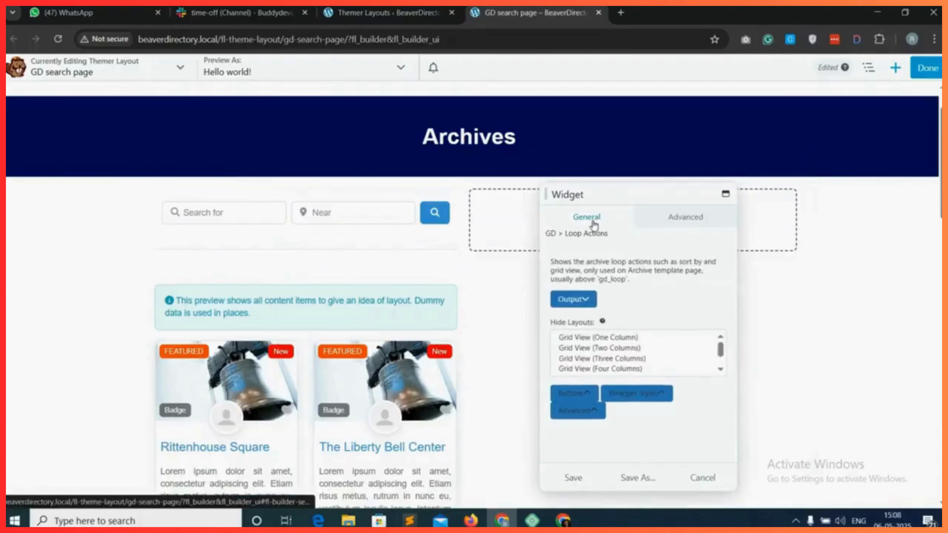
left_click(637, 394)
scroll(635, 429, "down", 5)
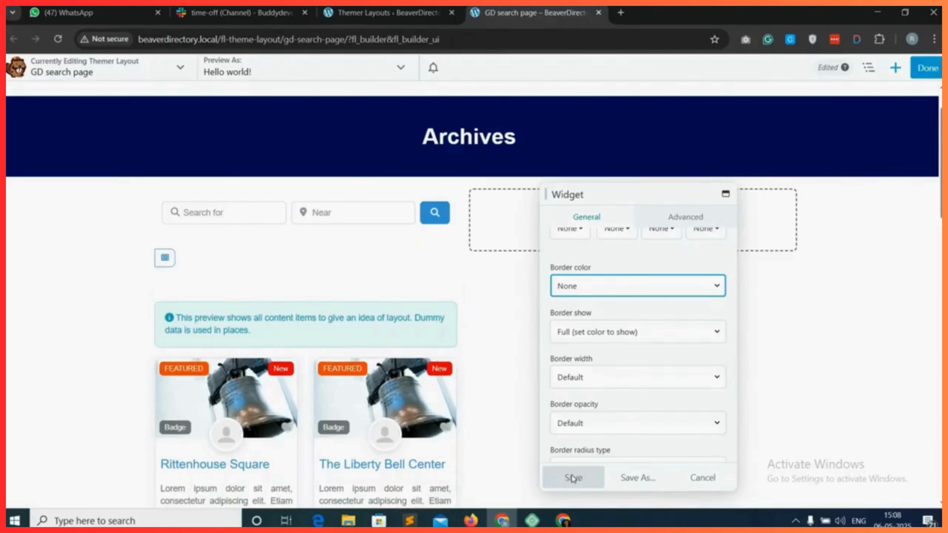
left_click(573, 478)
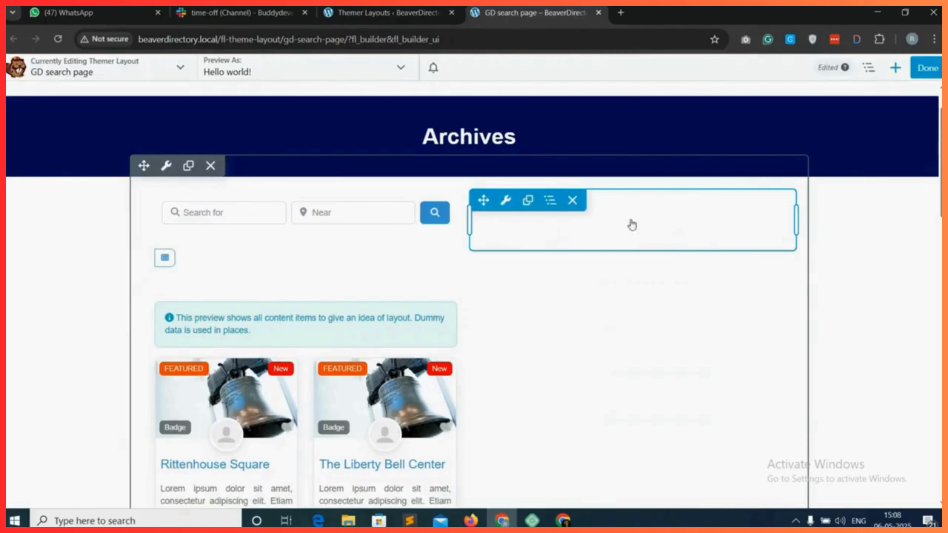
- Place a GD > Map widget in the empty second column and enable showing all posts
left_click(896, 68)
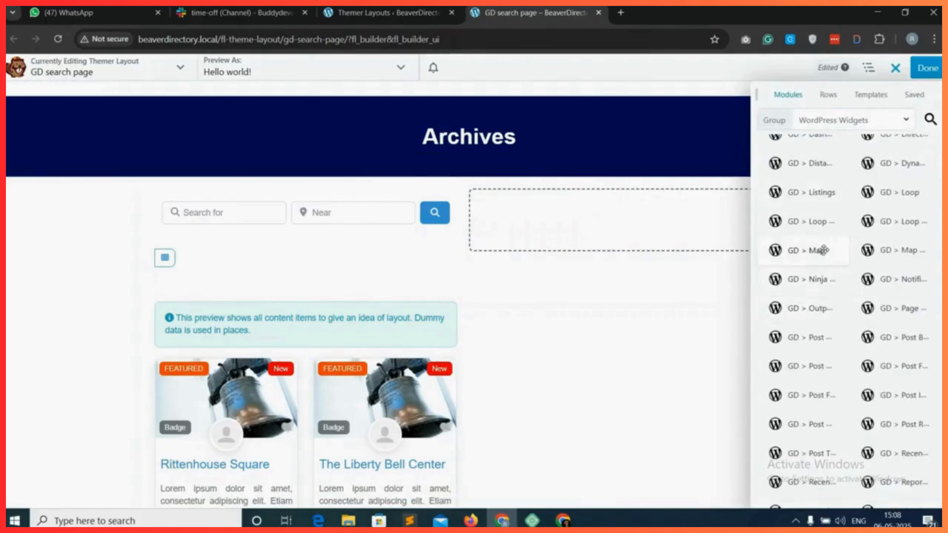
left_click_drag(811, 250, 575, 224)
left_click(561, 364)
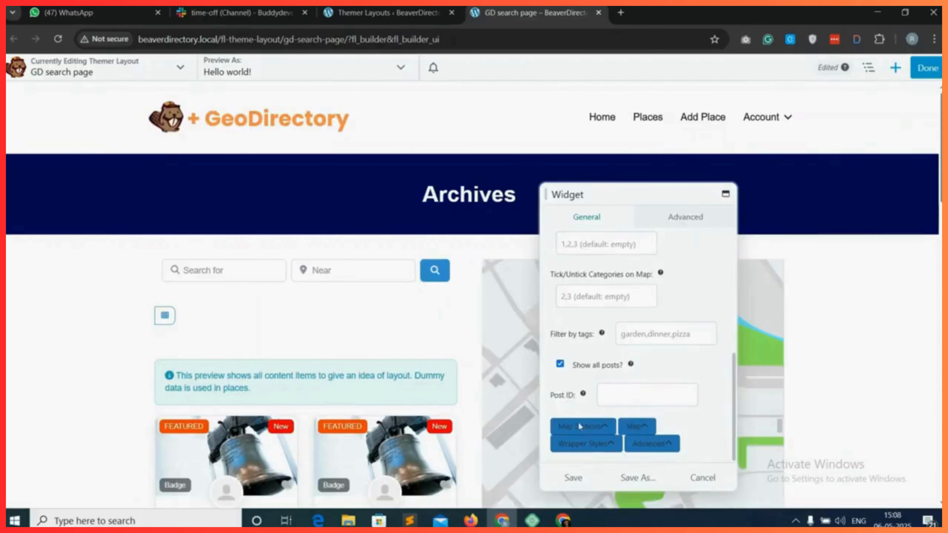
- Enable mouse scroll zoom in the map widget's map options
left_click(589, 428)
scroll(565, 320, "down", 4)
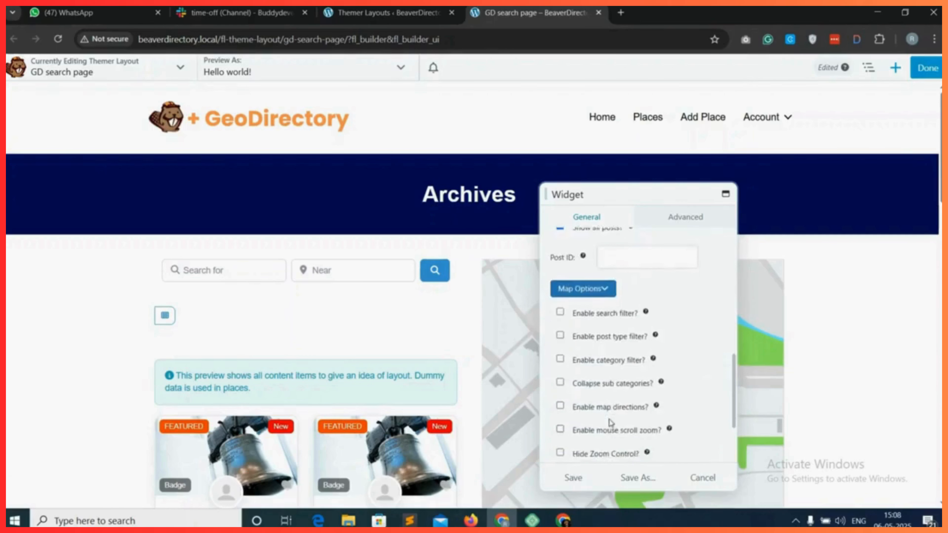
left_click(559, 298)
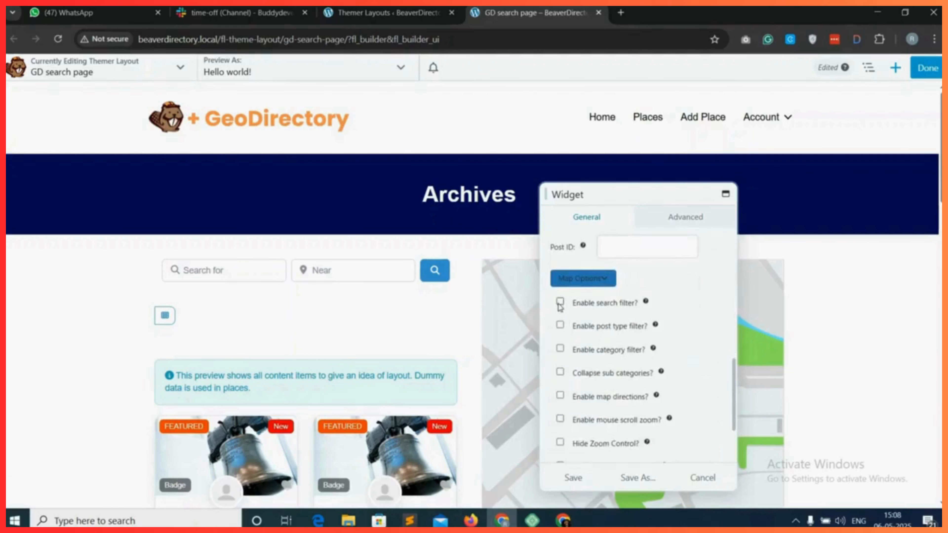
scroll(565, 309, "down", 3)
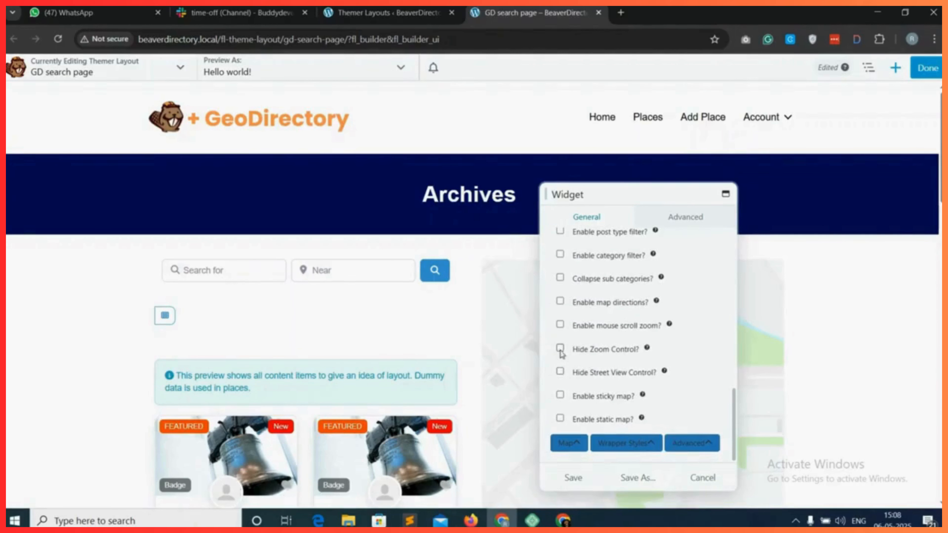
scroll(564, 284, "up", 1)
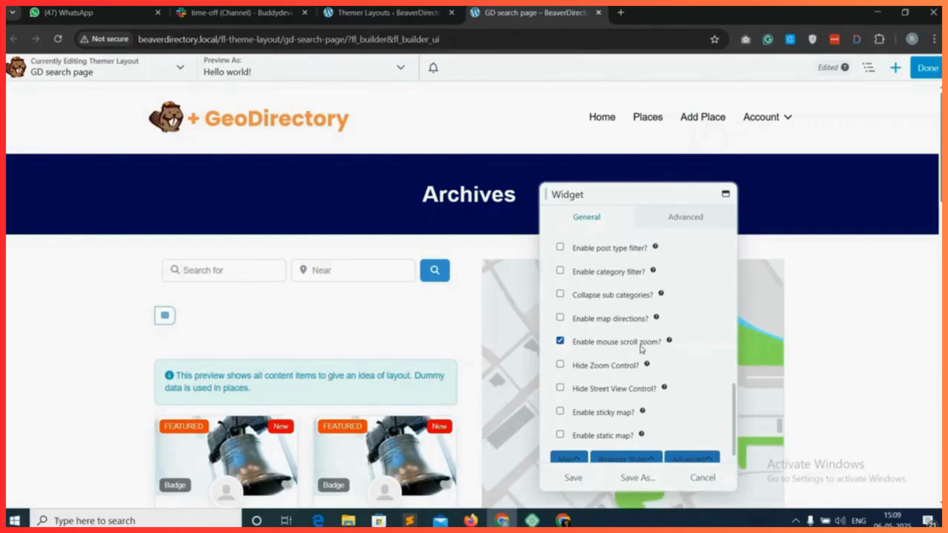
scroll(642, 348, "down", 1)
- Set the map's height to 100vh and its zoom level to 4
left_click(570, 444)
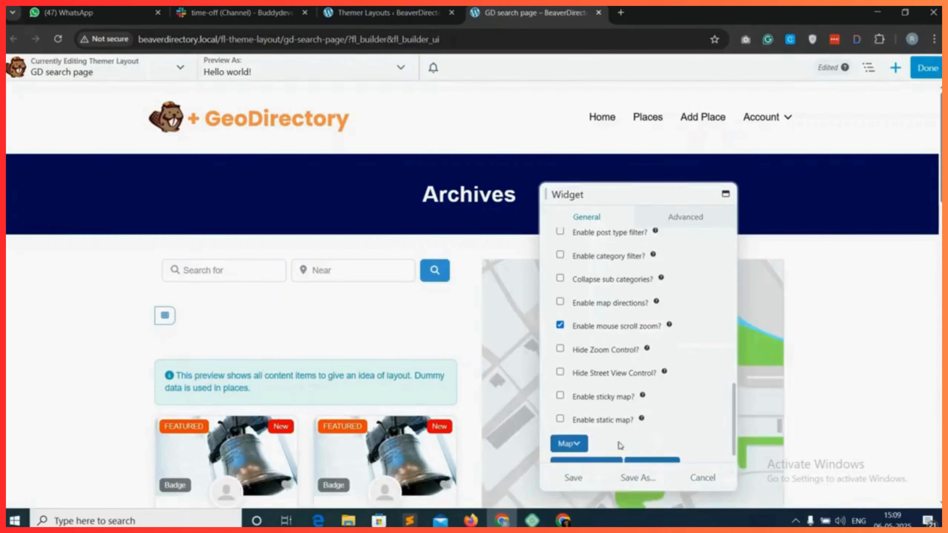
scroll(625, 426, "down", 5)
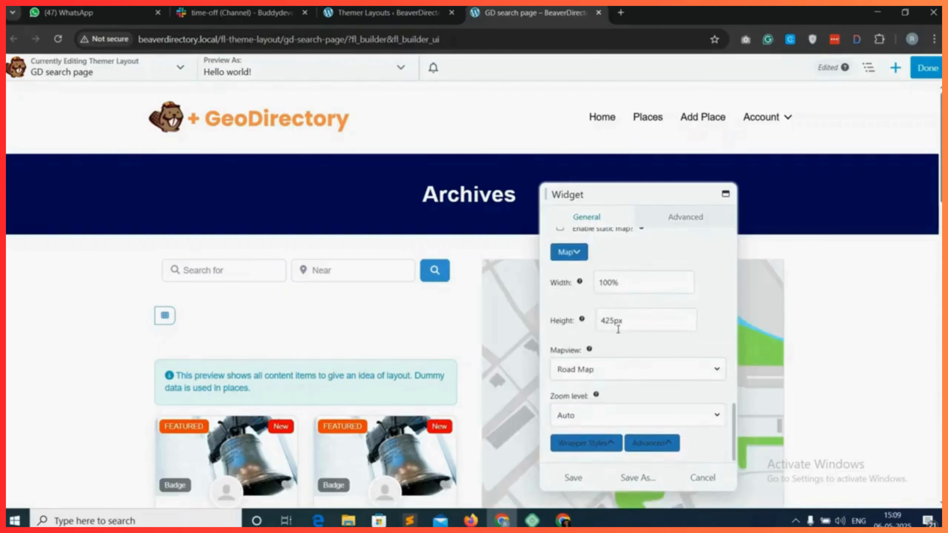
double_click(610, 322)
type("10")
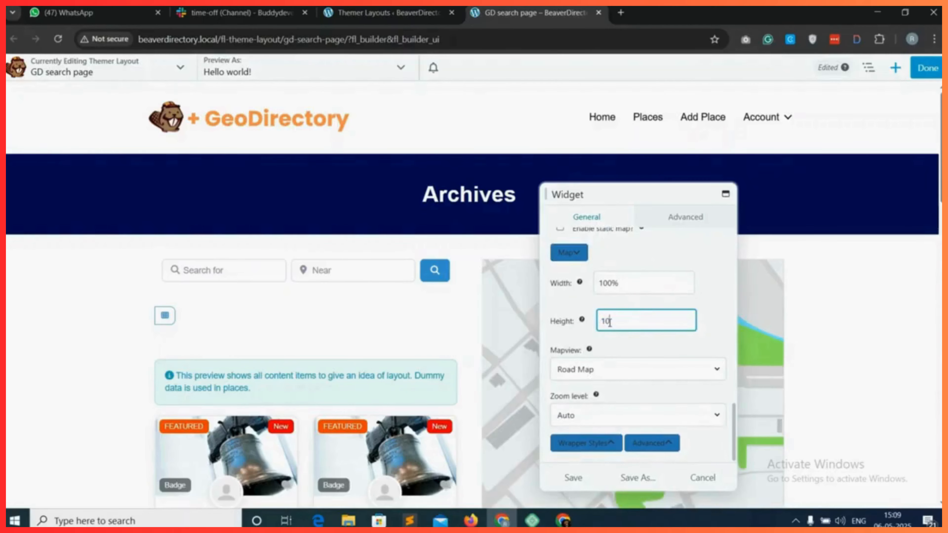
type("0vh")
left_click(638, 415)
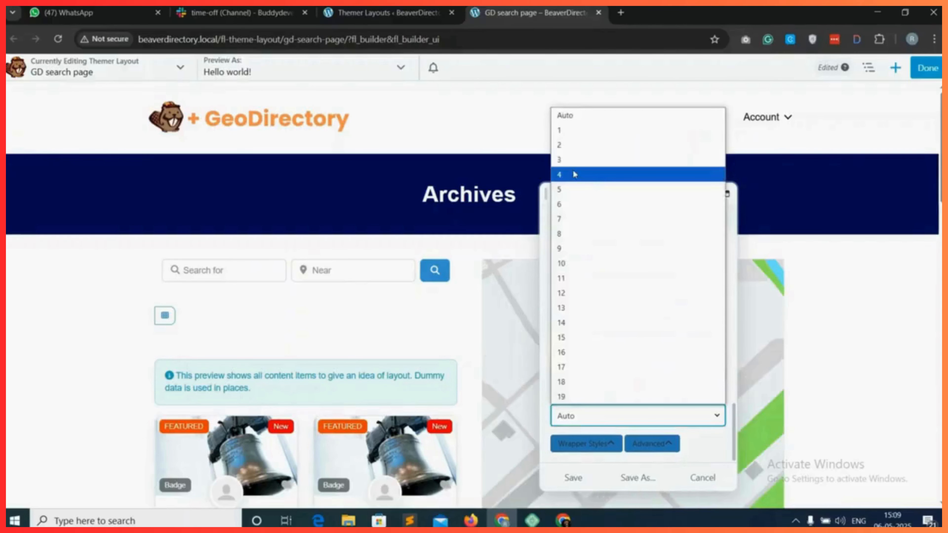
left_click(576, 171)
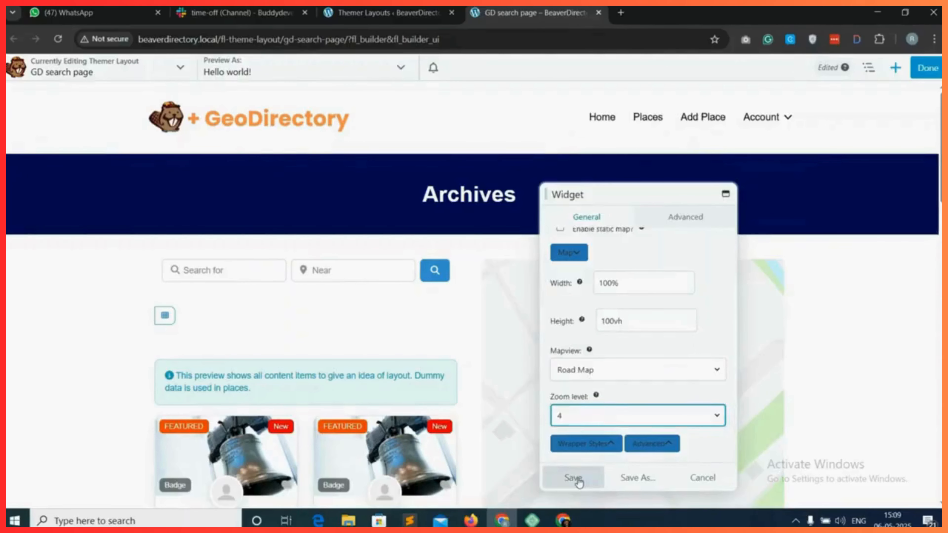
- Give the map wrapper a rounded border radius type with the Small radius size and save the widget
scroll(601, 408, "down", 6)
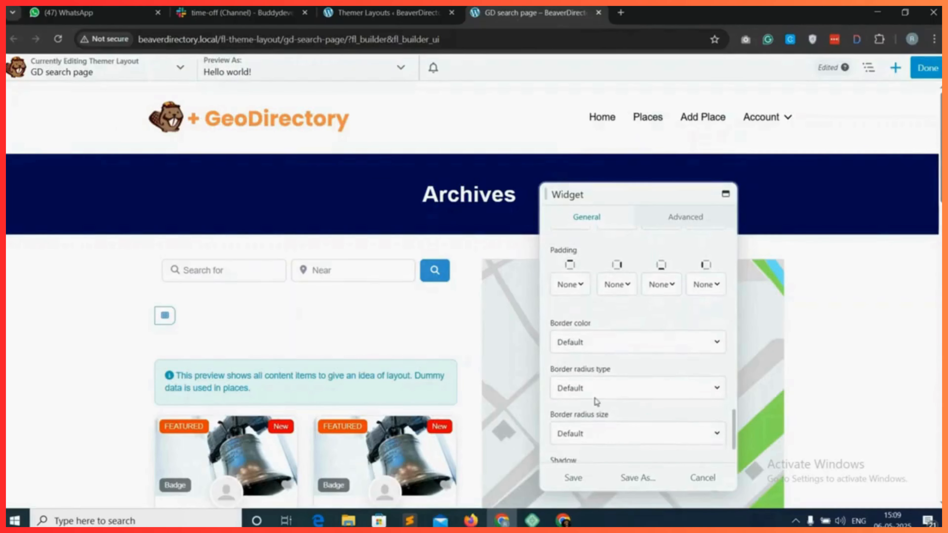
left_click(596, 401)
left_click(584, 265)
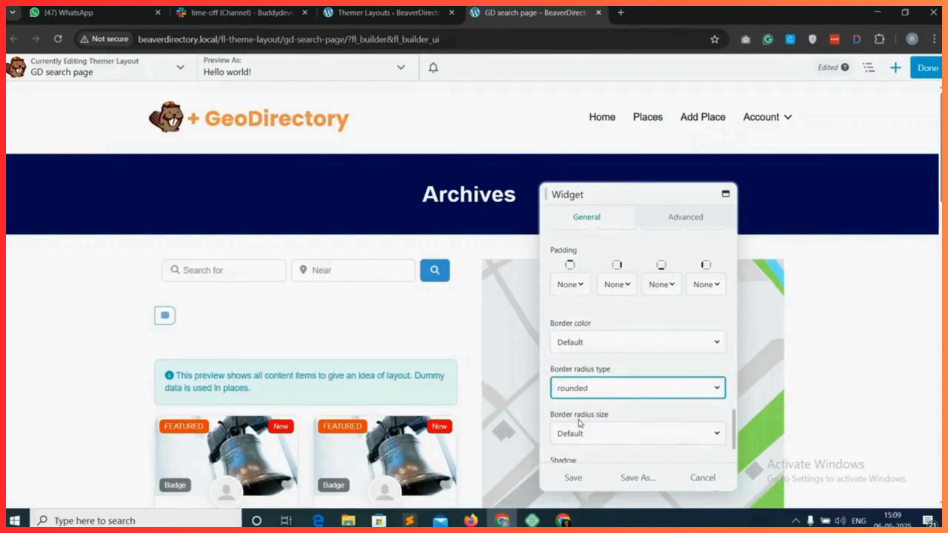
scroll(601, 419, "down", 1)
left_click(601, 416)
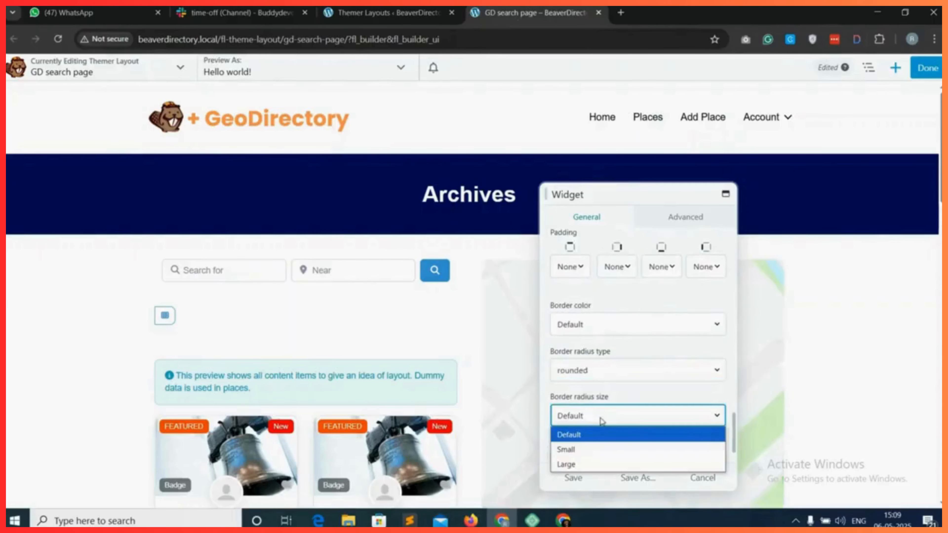
left_click(579, 452)
scroll(585, 440, "down", 1)
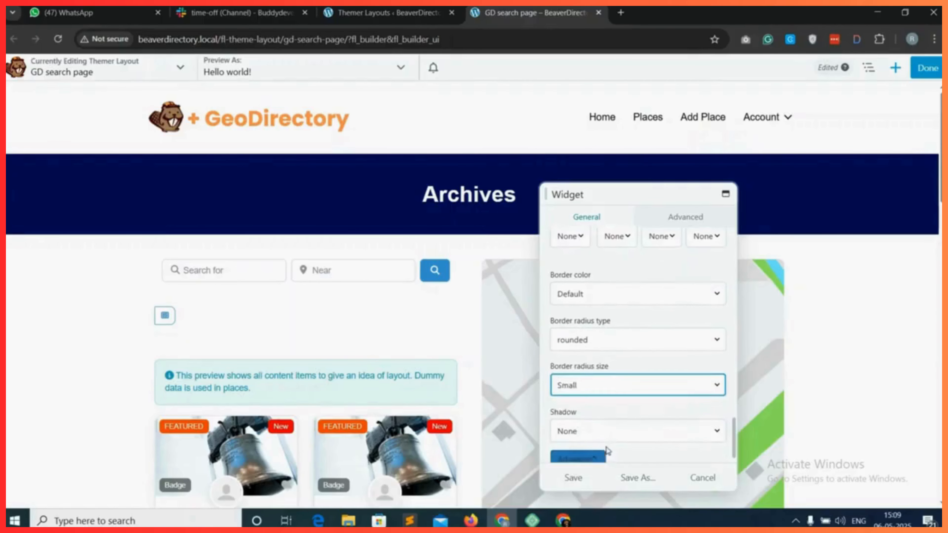
scroll(574, 483, "down", 1)
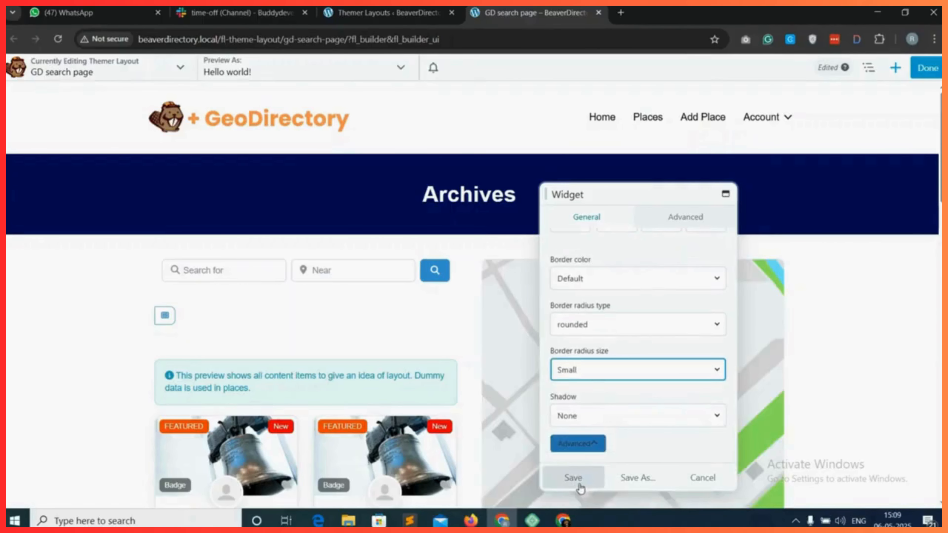
left_click(574, 479)
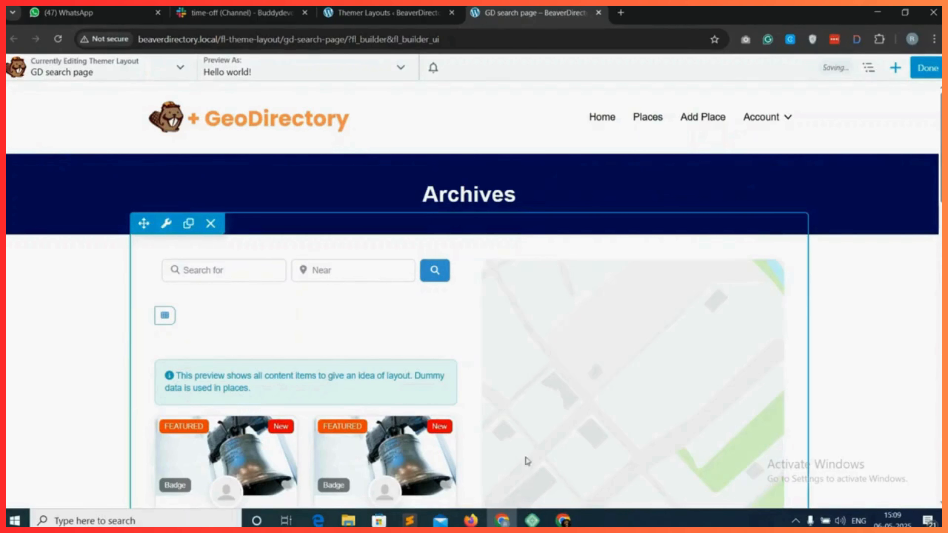
- Set both the width and the content width of the row holding the search and map to Full Width and save it
left_click(166, 224)
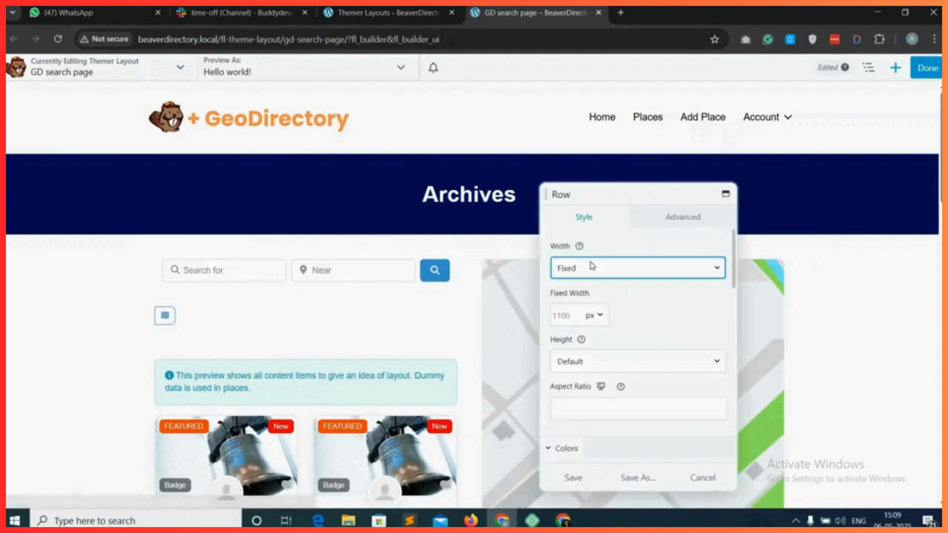
left_click(601, 271)
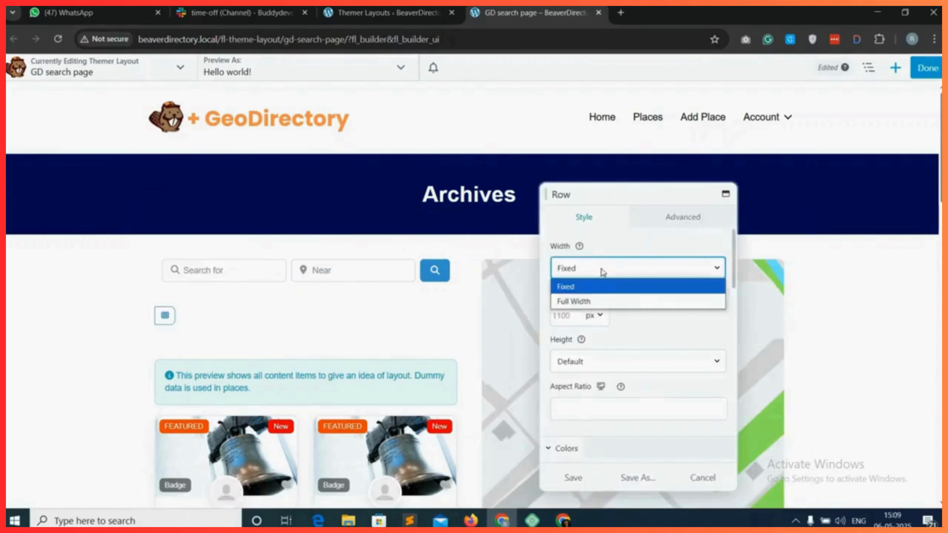
left_click(585, 301)
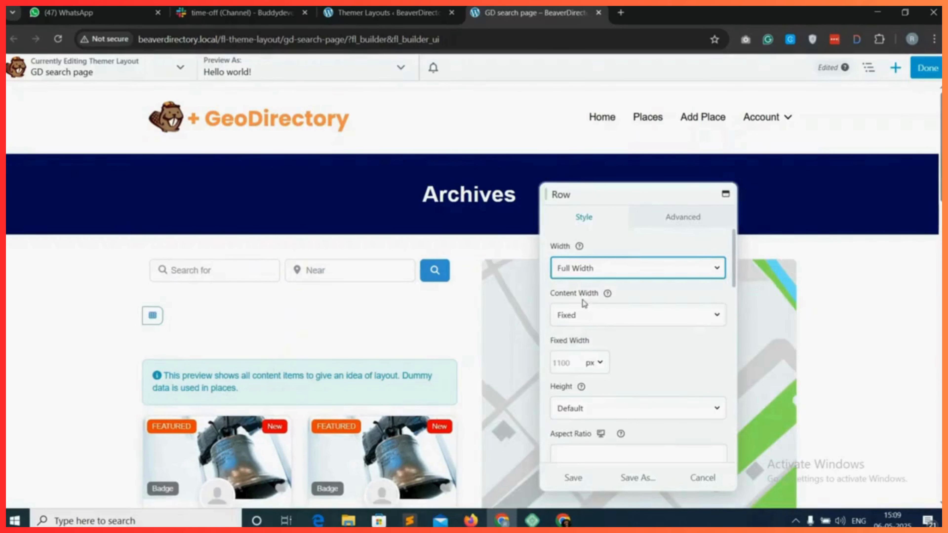
left_click(595, 317)
left_click(602, 316)
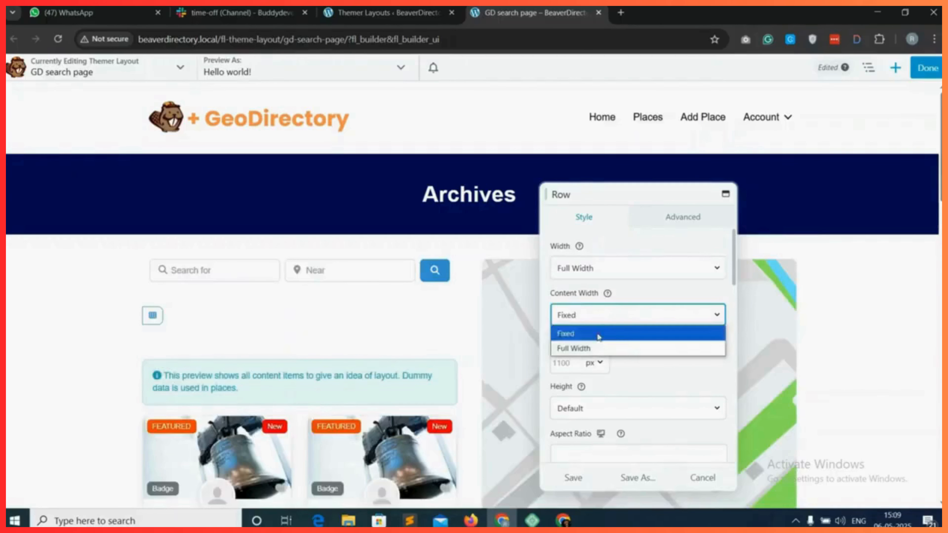
left_click(605, 348)
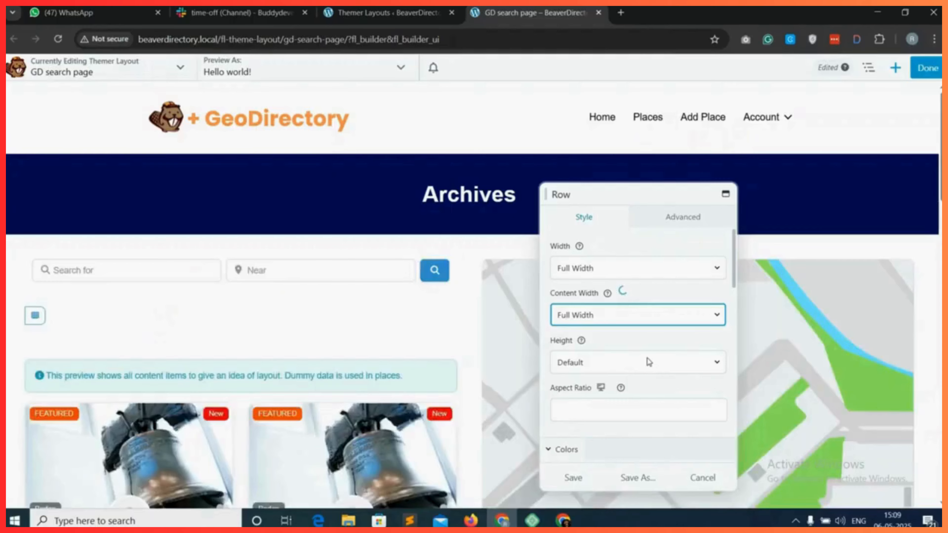
left_click(573, 478)
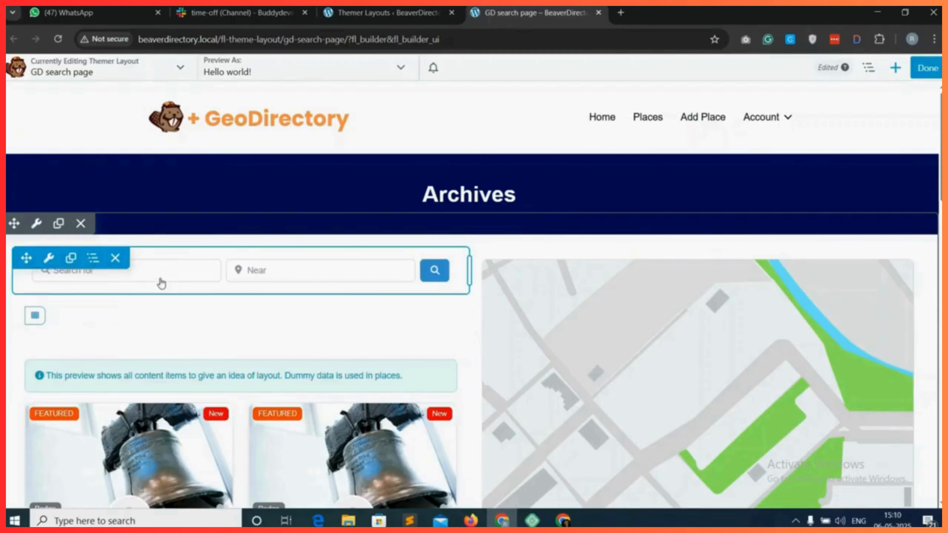
- Set the Loop Actions widget's top, right and bottom margins to 0 and its left margin to 20 px, and save it
left_click(190, 311)
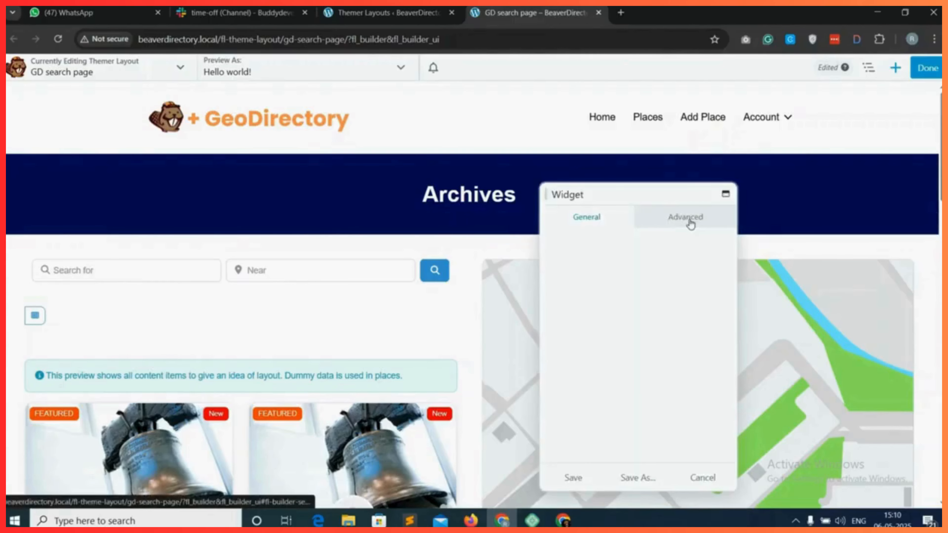
left_click(691, 224)
left_click(575, 265)
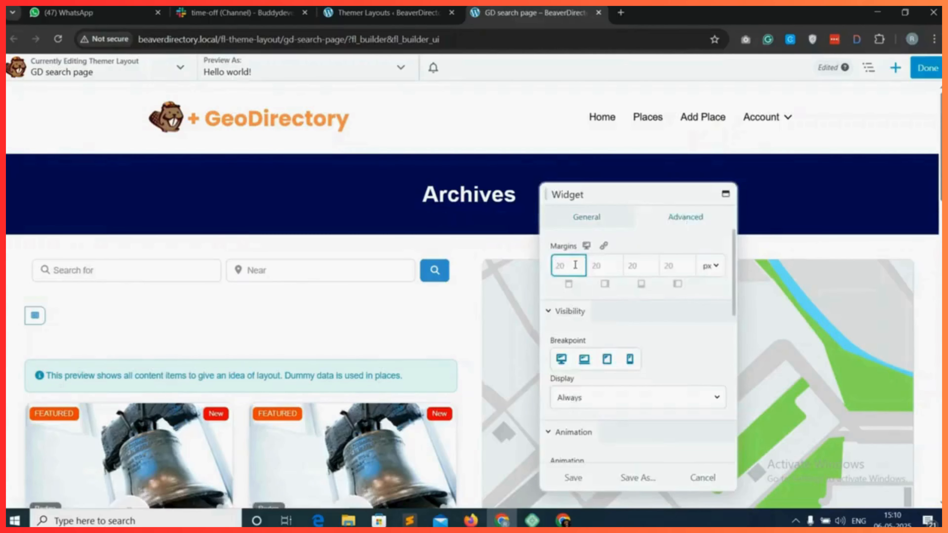
type("0")
left_click(605, 247)
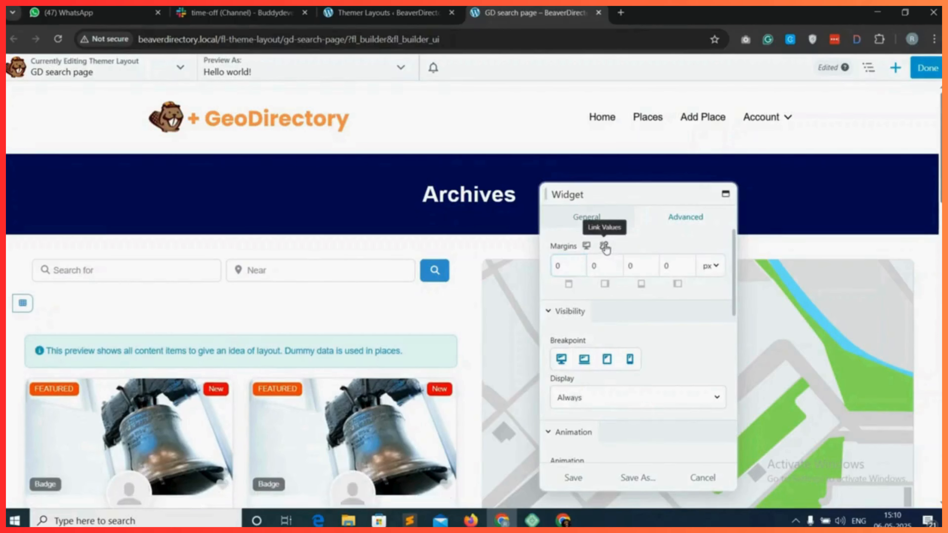
left_click(664, 265)
type("20")
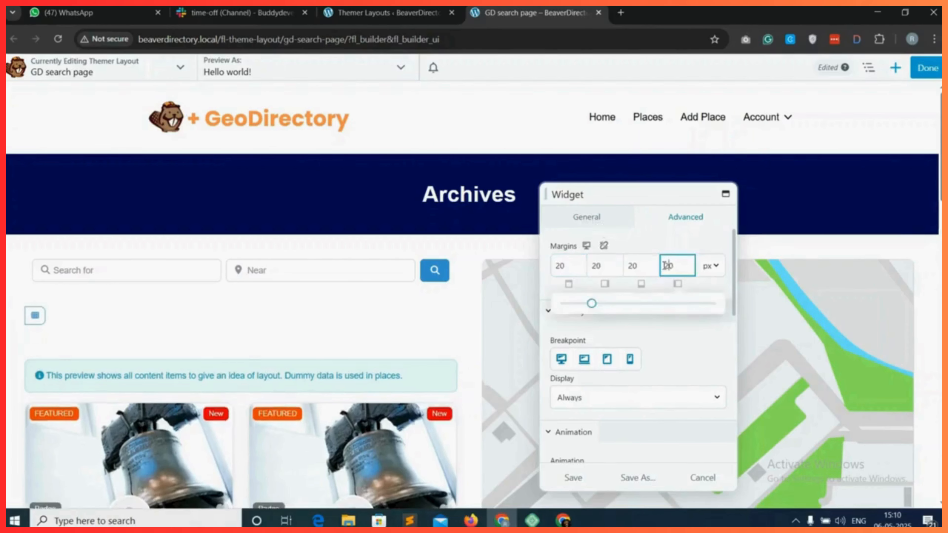
key("BackSpace")
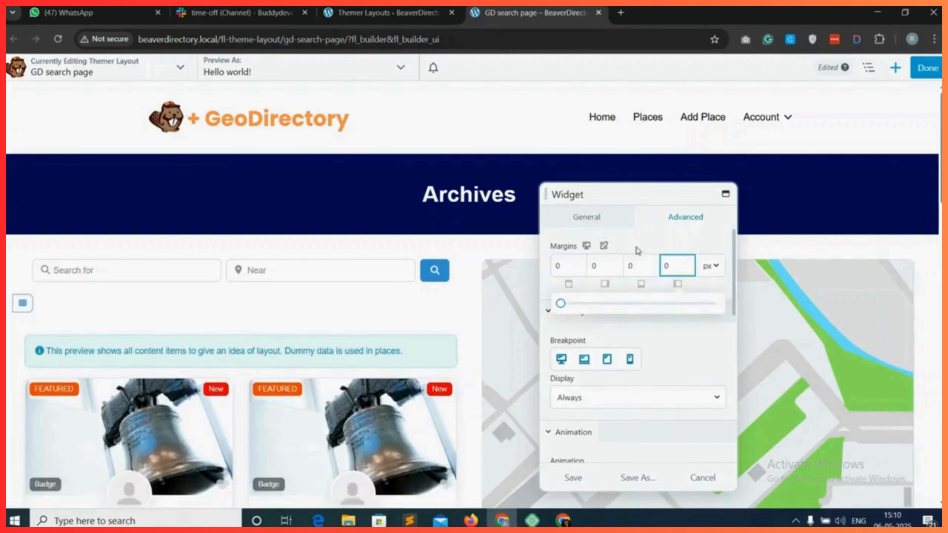
left_click(610, 247)
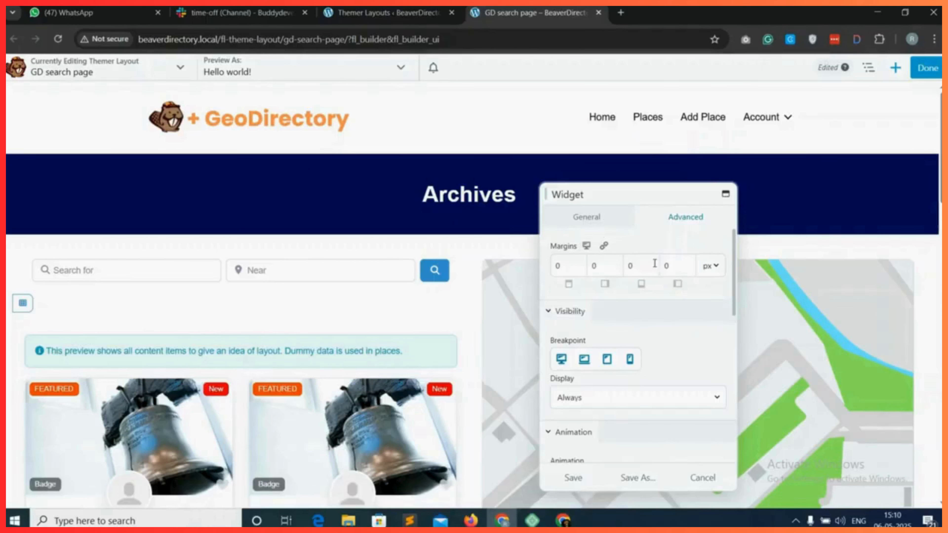
left_click(664, 268)
type("20")
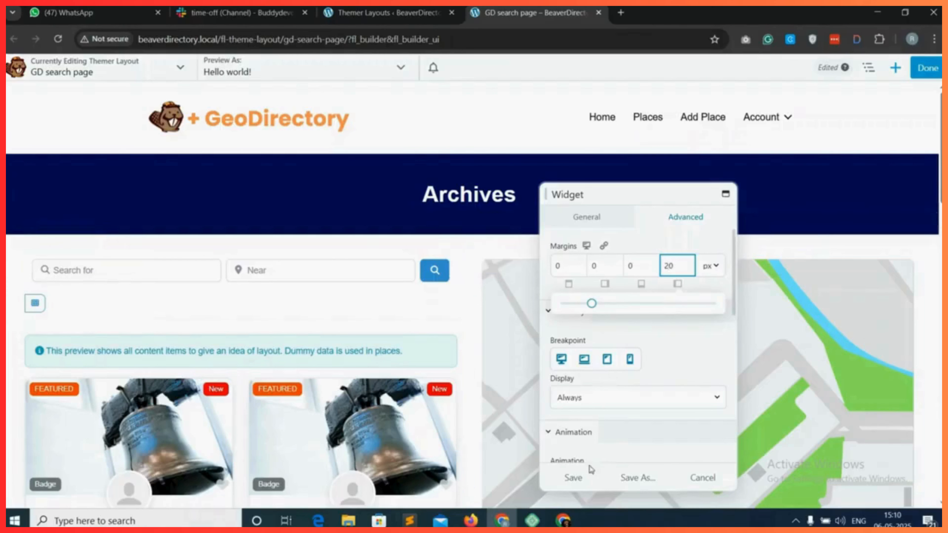
left_click(574, 478)
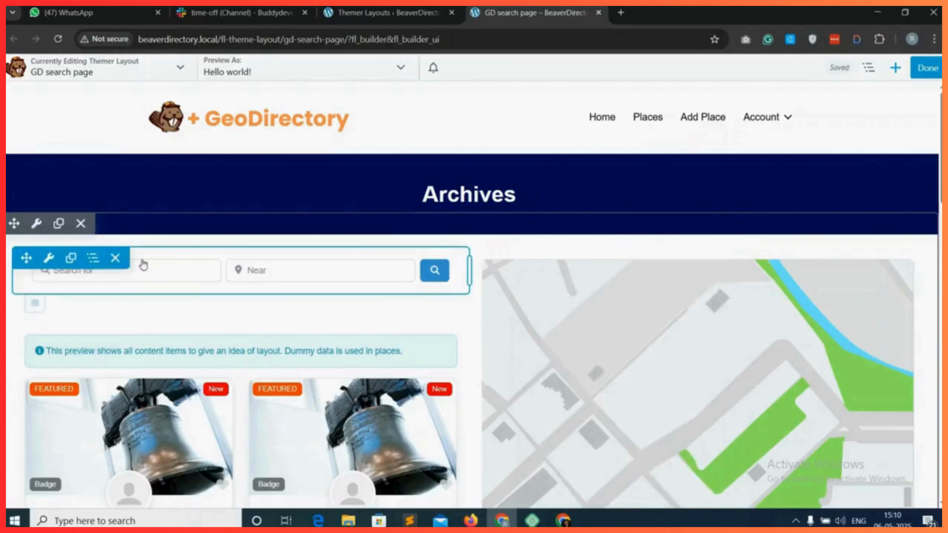
- Set the search widget's left margin to 10 px, save it and publish the GD search page layout
left_click(162, 266)
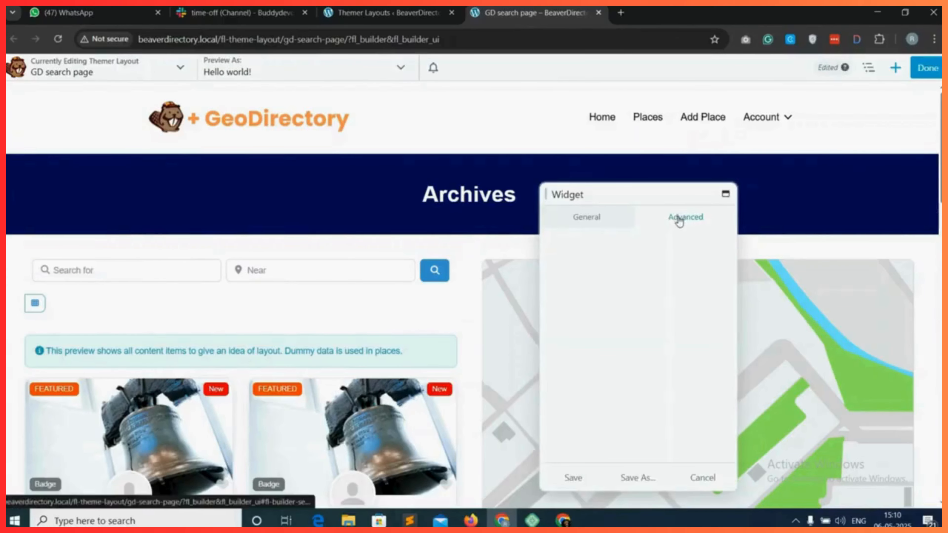
left_click(675, 266)
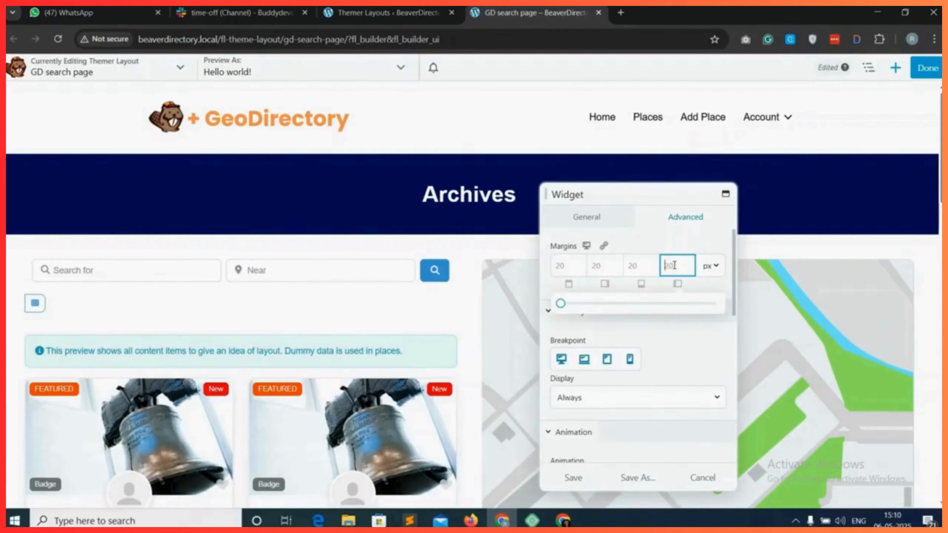
type("0")
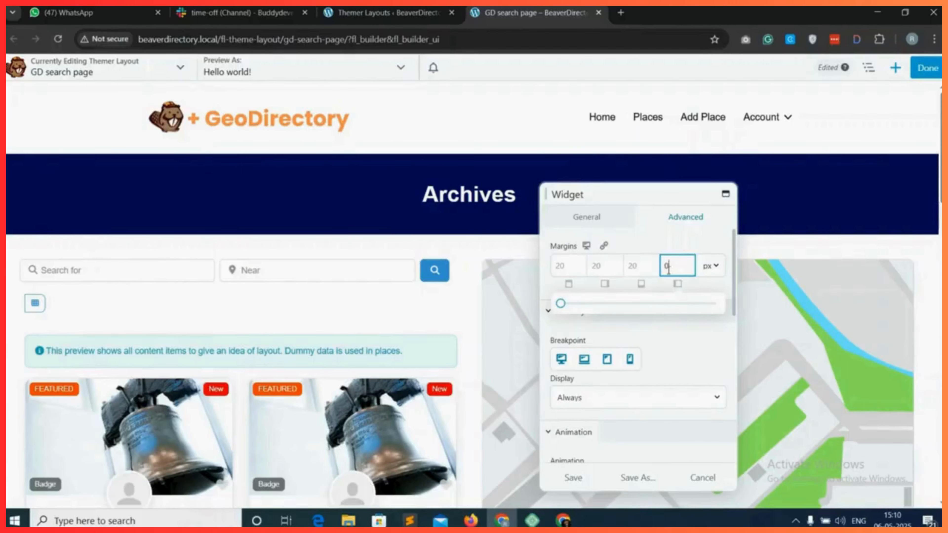
type("1")
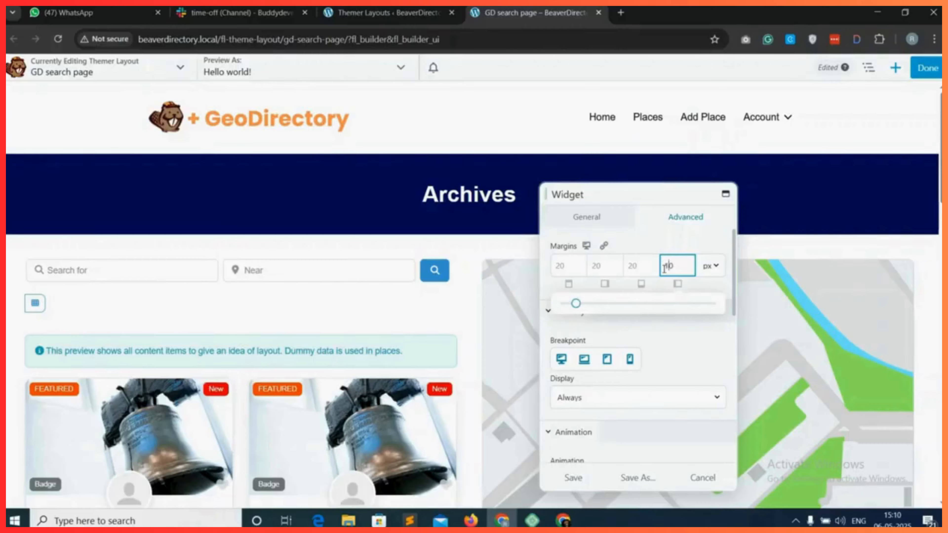
left_click(583, 479)
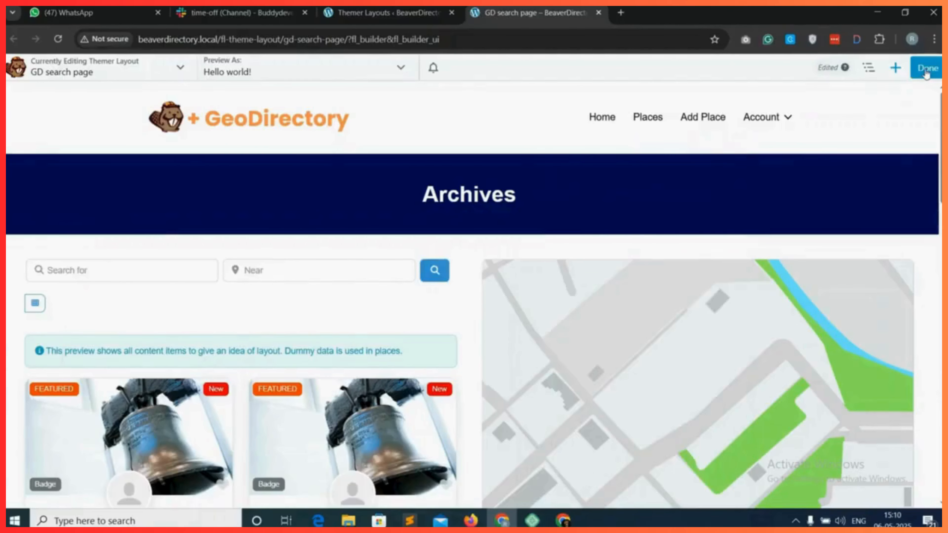
left_click(927, 71)
left_click(881, 69)
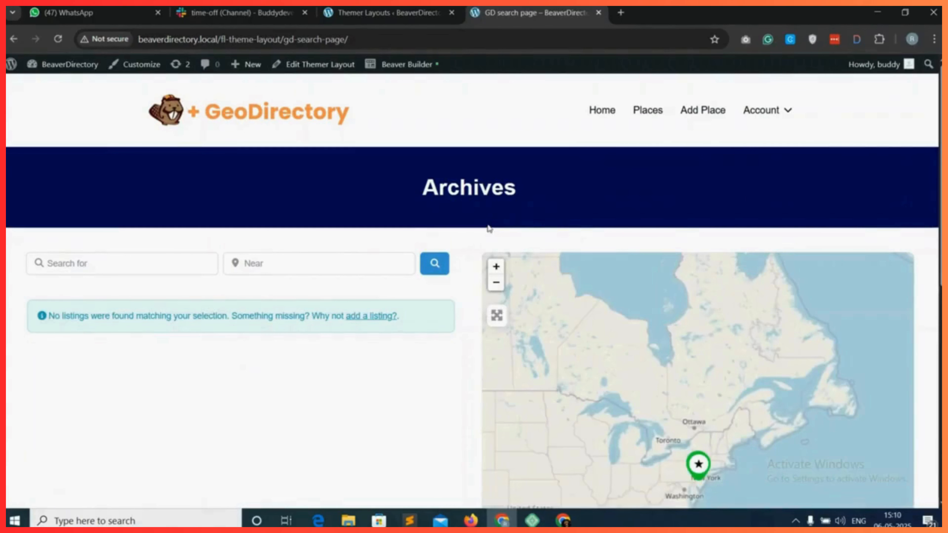
- Check the published GD search page layout, open the Places archive and run a search with empty search and location fields
scroll(461, 245, "down", 1)
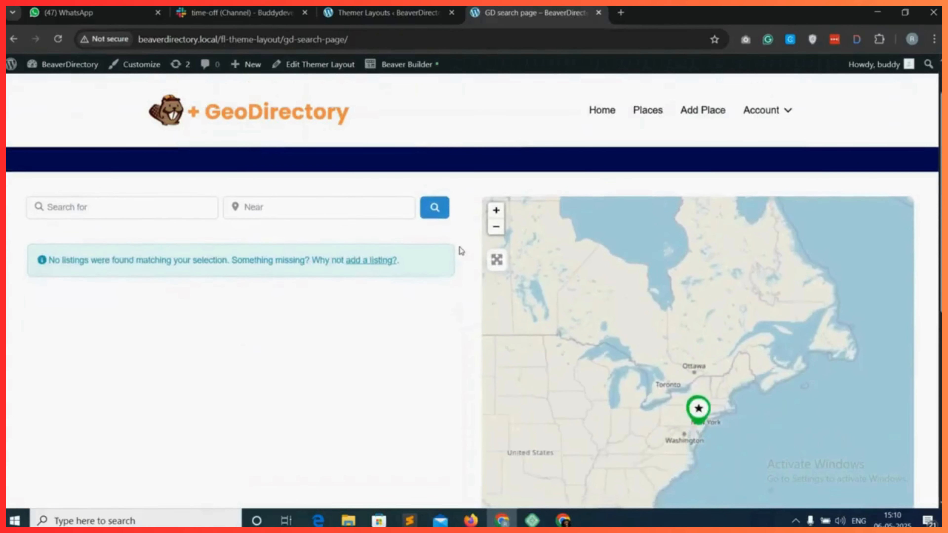
scroll(460, 250, "up", 1)
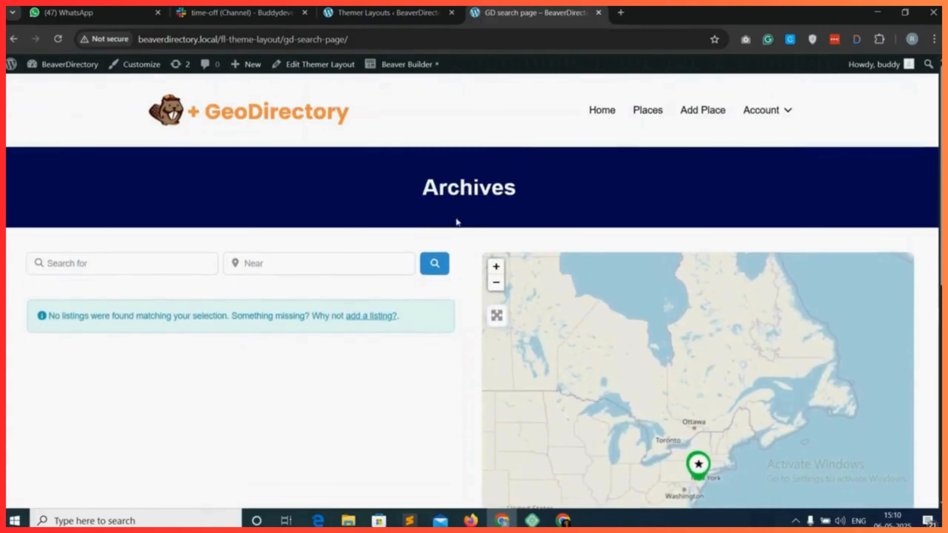
left_click(649, 112)
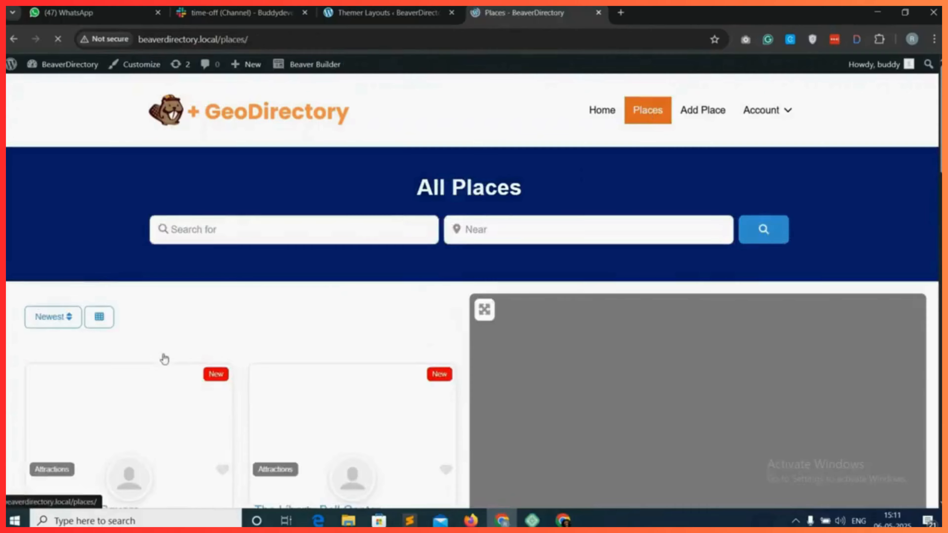
scroll(163, 360, "down", 1)
scroll(534, 249, "up", 1)
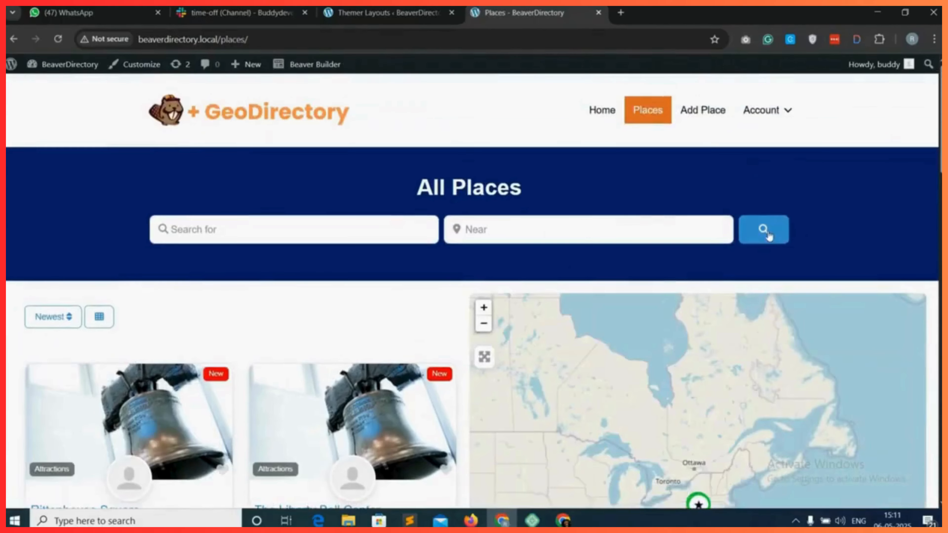
left_click(764, 229)
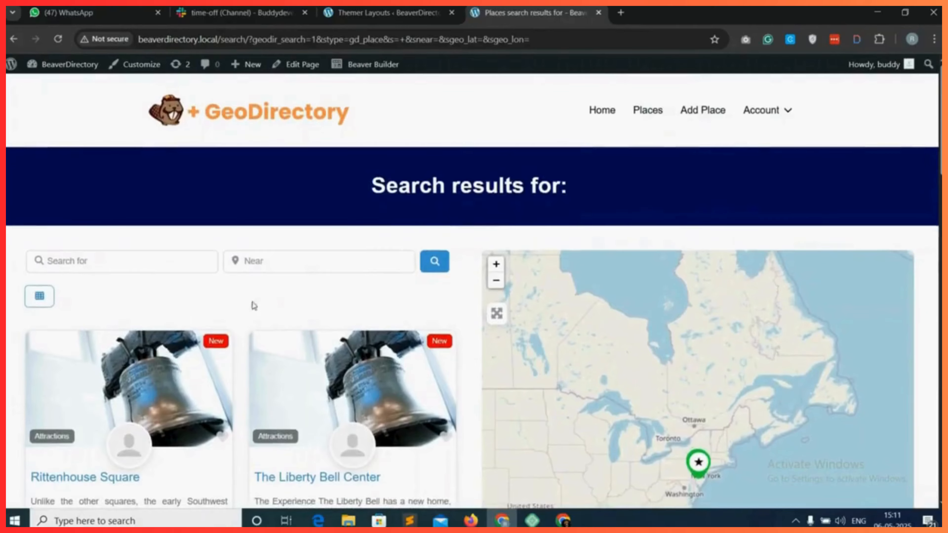
- Examine the search fields, the listing view options and the full list of place cards on the search results page
scroll(149, 308, "down", 1)
left_click(76, 248)
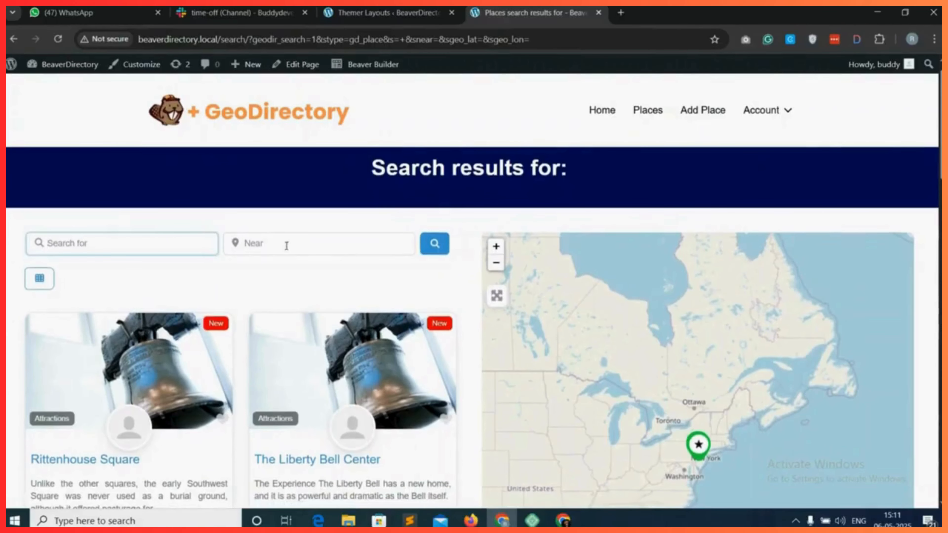
left_click(300, 242)
left_click(44, 289)
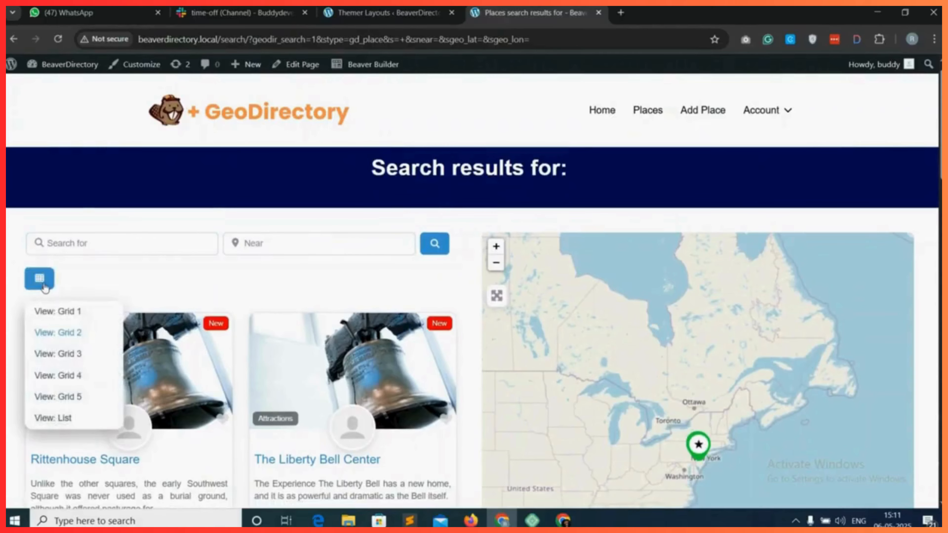
left_click(45, 288)
scroll(224, 299, "down", 10)
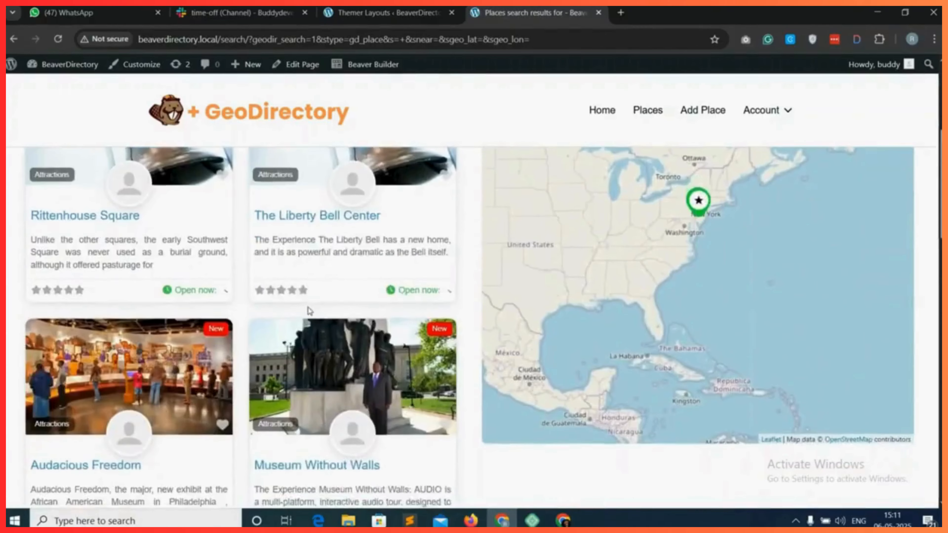
scroll(309, 312, "down", 12)
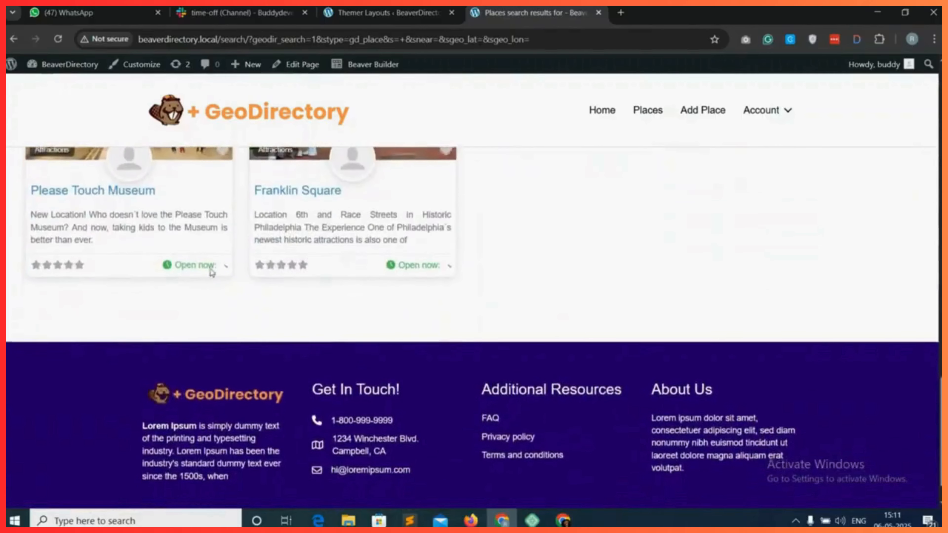
scroll(276, 281, "up", 15)
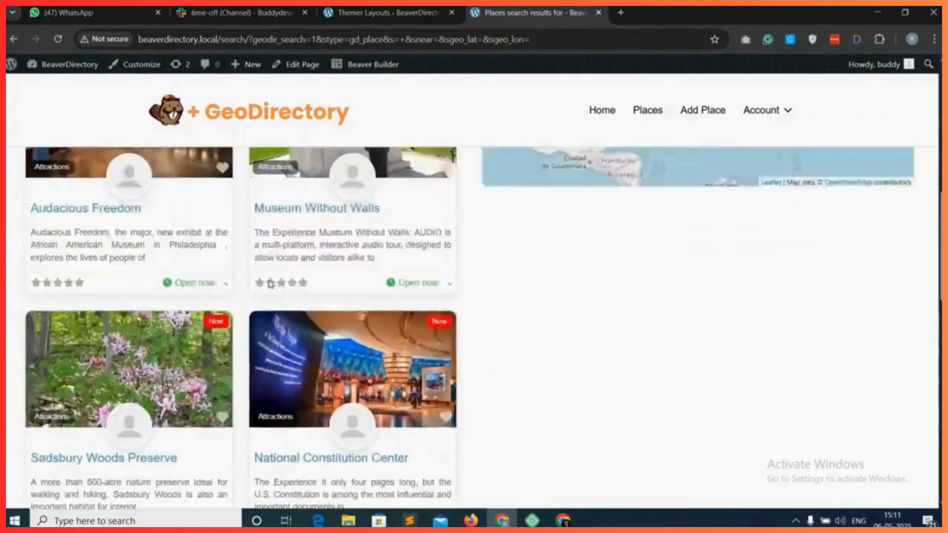
scroll(272, 285, "down", 15)
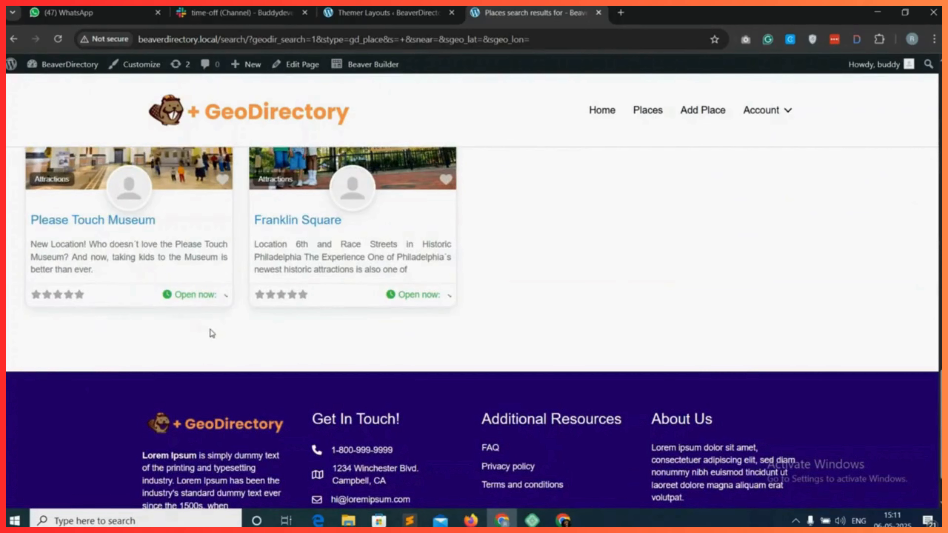
scroll(357, 331, "up", 15)
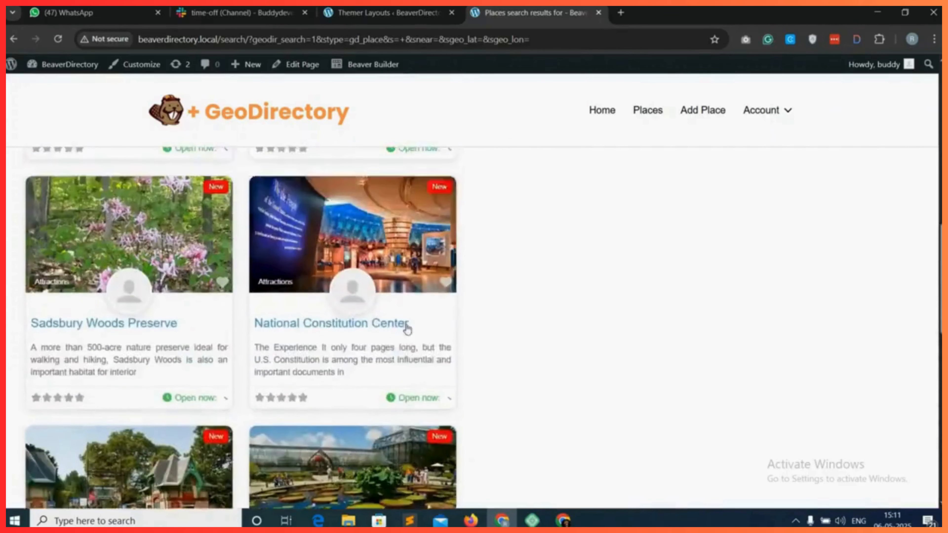
scroll(408, 328, "up", 3)
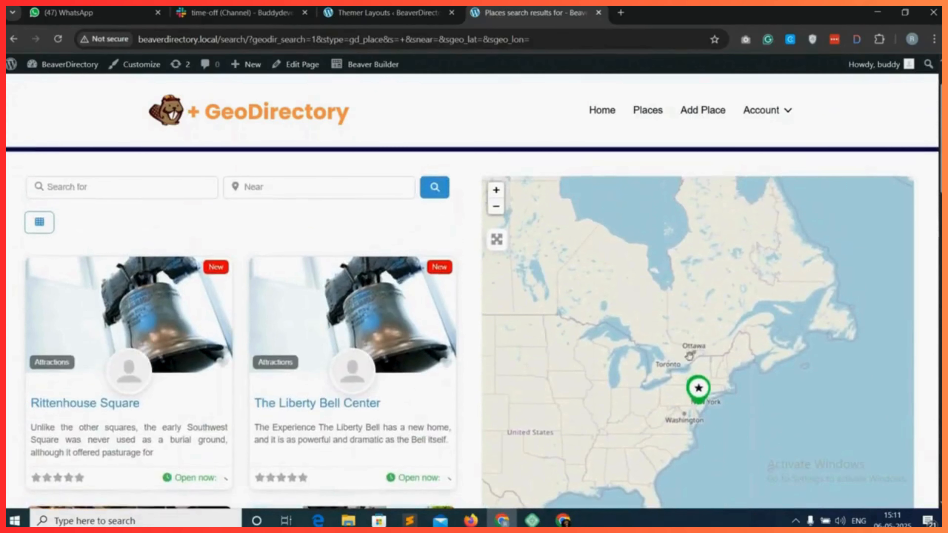
- Test the search results map by panning it in several directions
left_click_drag(795, 326, 725, 330)
left_click_drag(612, 295, 699, 362)
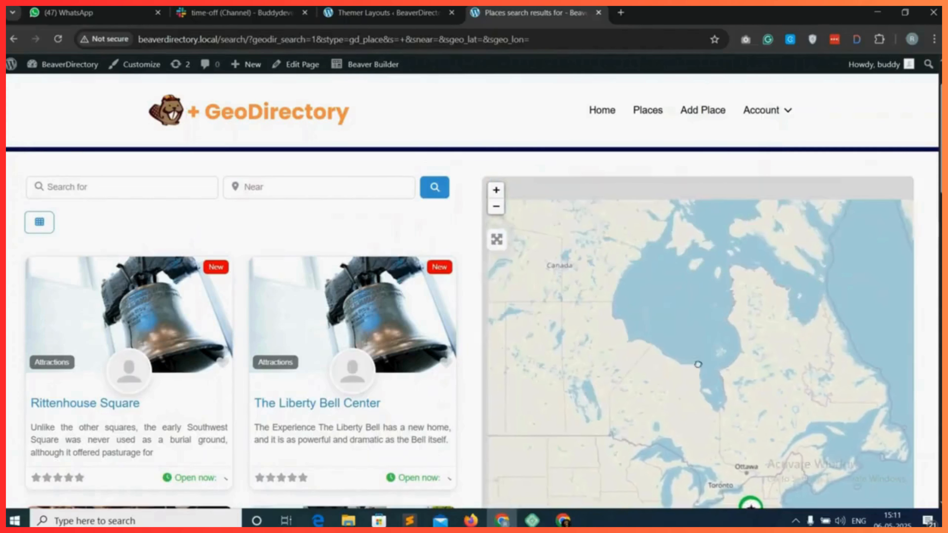
left_click_drag(676, 323, 679, 375)
mouse_move(777, 342)
left_mouse_down()
mouse_move(677, 346)
mouse_move(677, 278)
left_mouse_up()
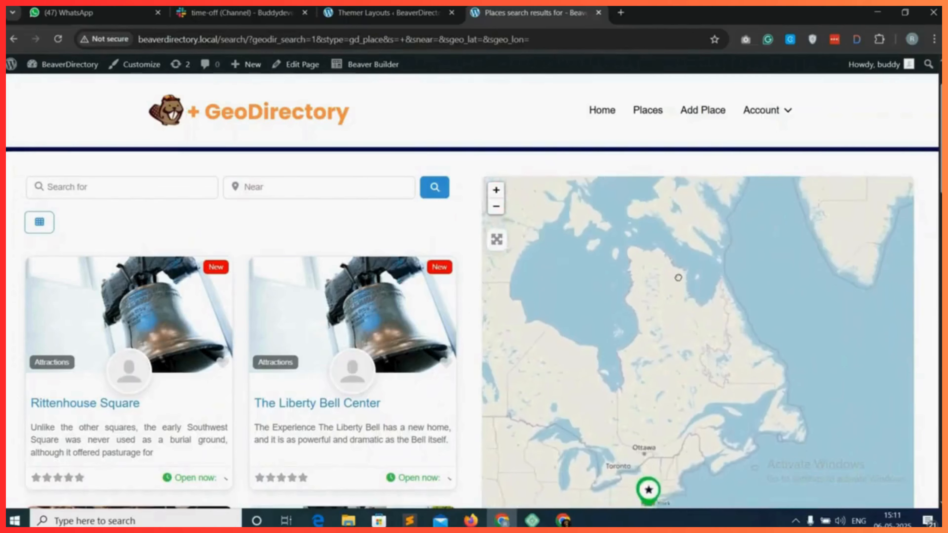
left_click_drag(593, 370, 612, 326)
scroll(621, 321, "up", 1)
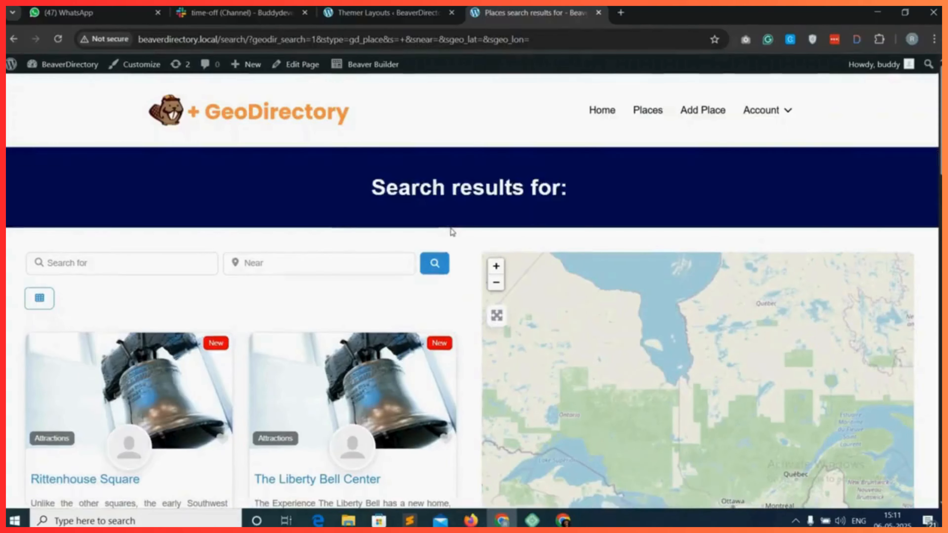
- In the GeoDirectory page settings, open the GD Archive Item template page for editing
left_click(381, 13)
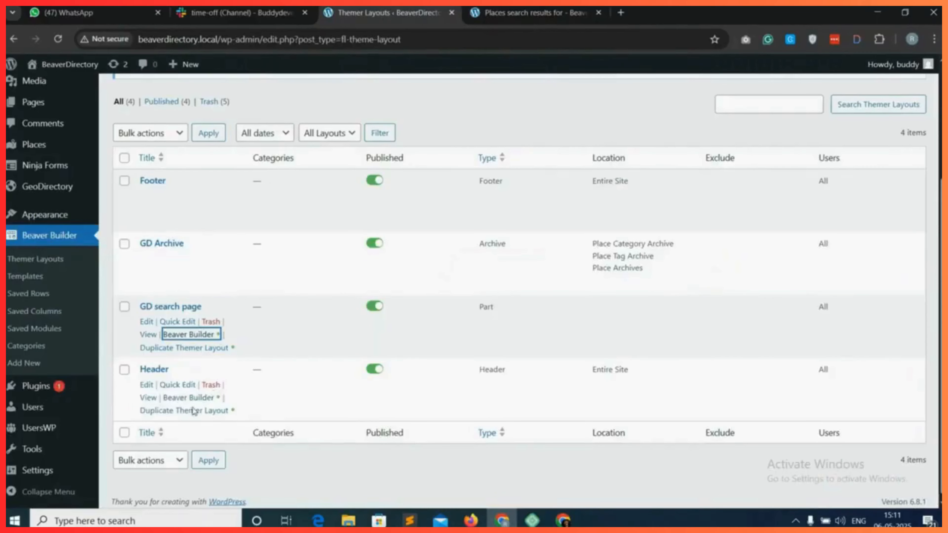
mouse_move(48, 186)
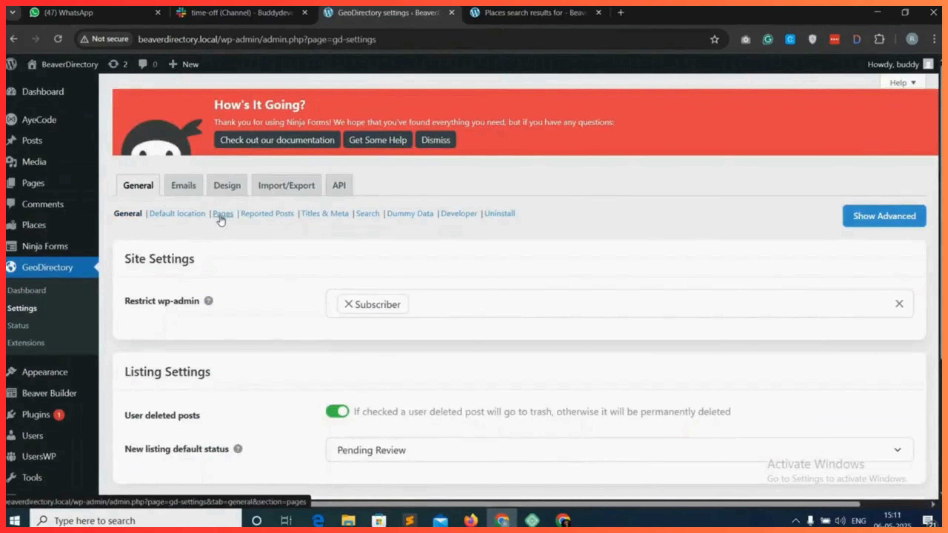
left_click(223, 214)
scroll(317, 250, "down", 5)
left_click_drag(124, 390, 184, 392)
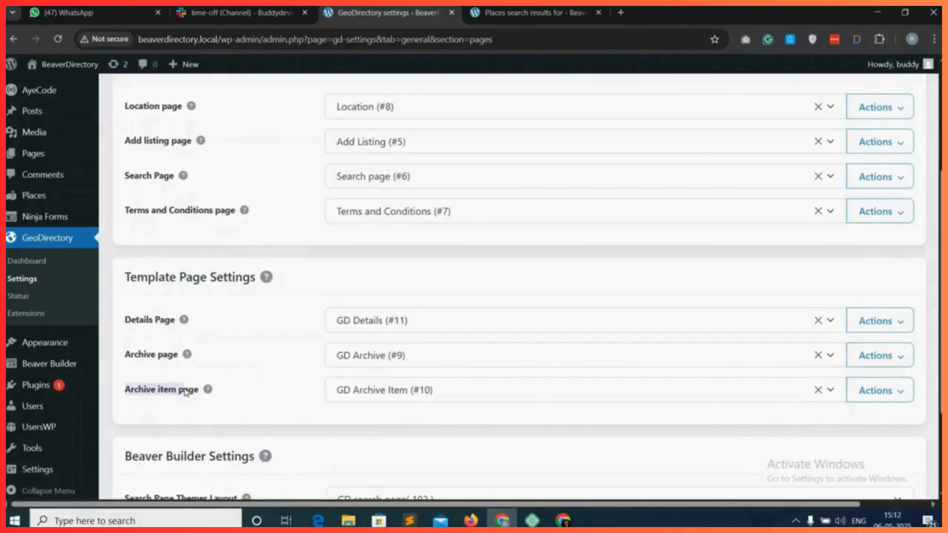
left_click(427, 392)
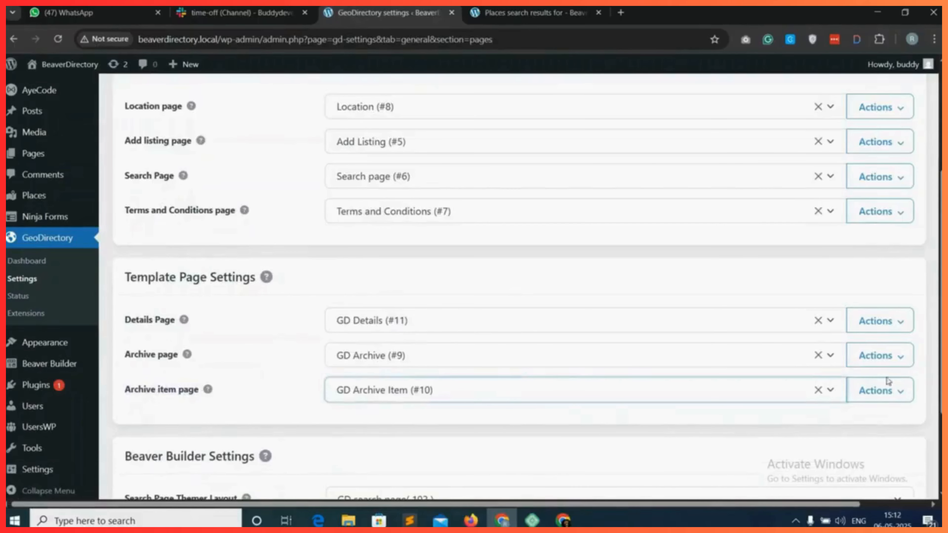
left_click(901, 395)
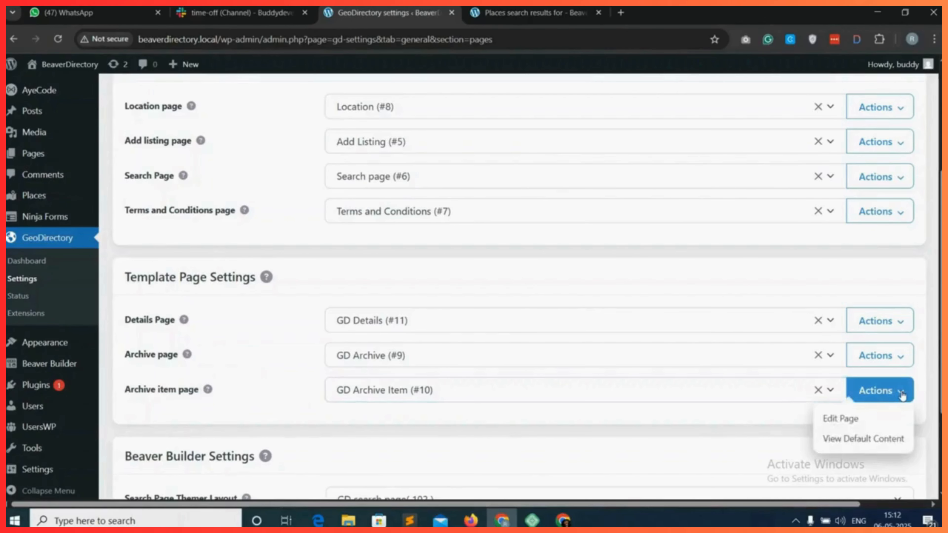
left_click(845, 420)
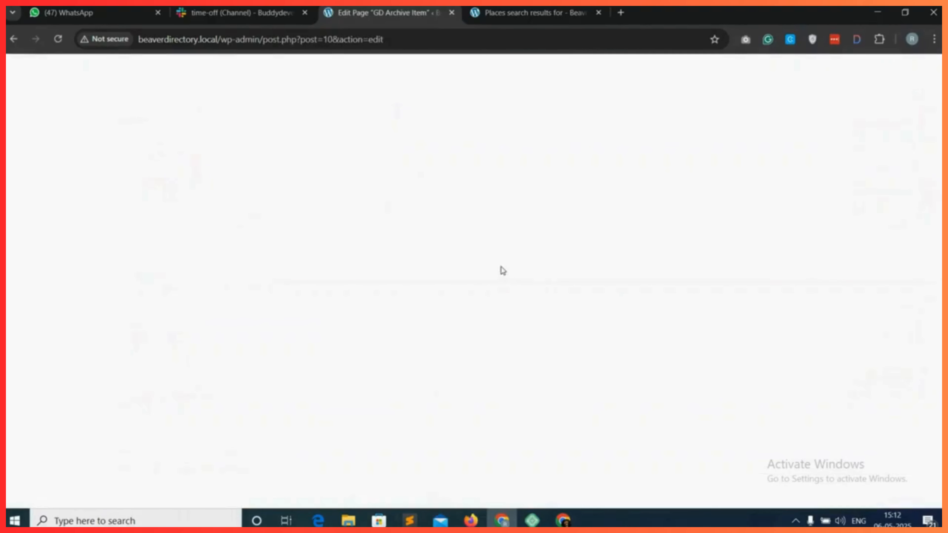
- Select the GD > Simple Archive Item block from the block list, review its design option groups and save the page
scroll(313, 226, "down", 3)
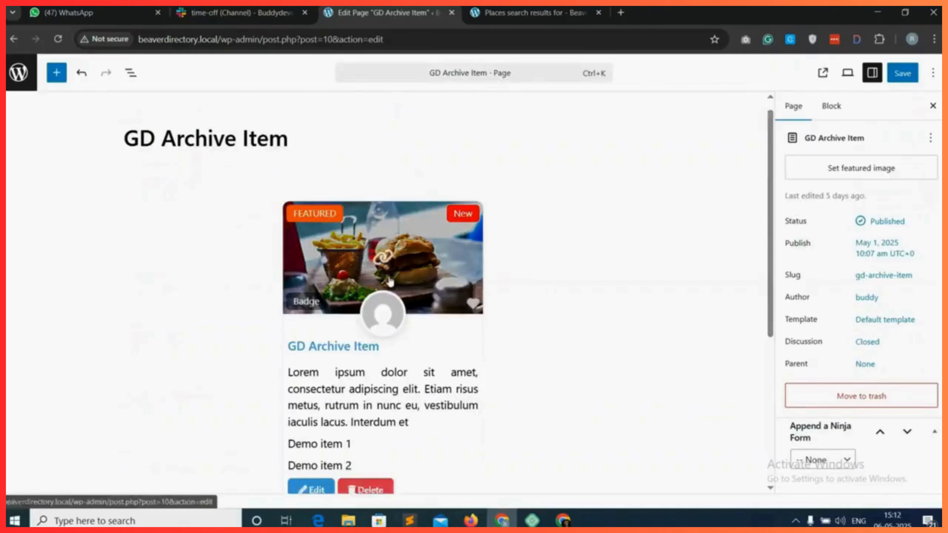
scroll(446, 282, "up", 1)
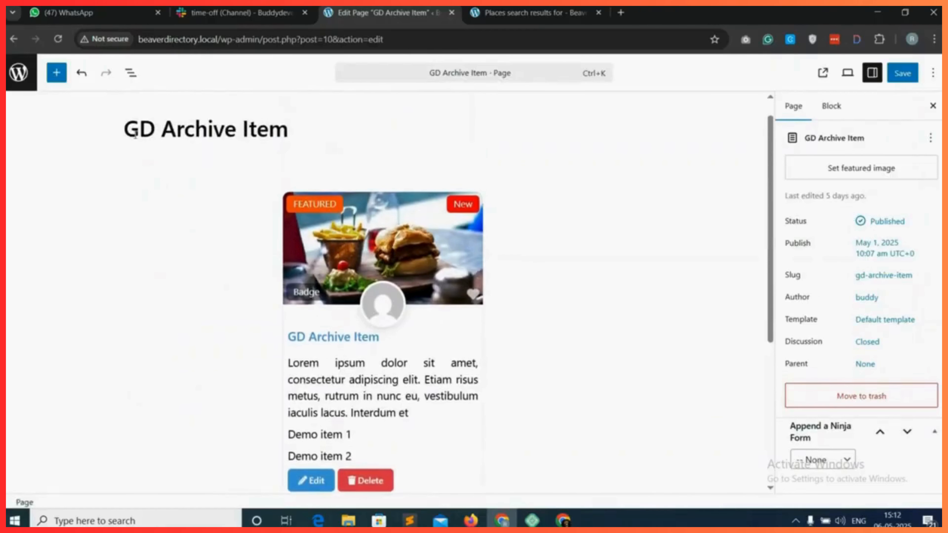
left_click(130, 79)
left_click(110, 132)
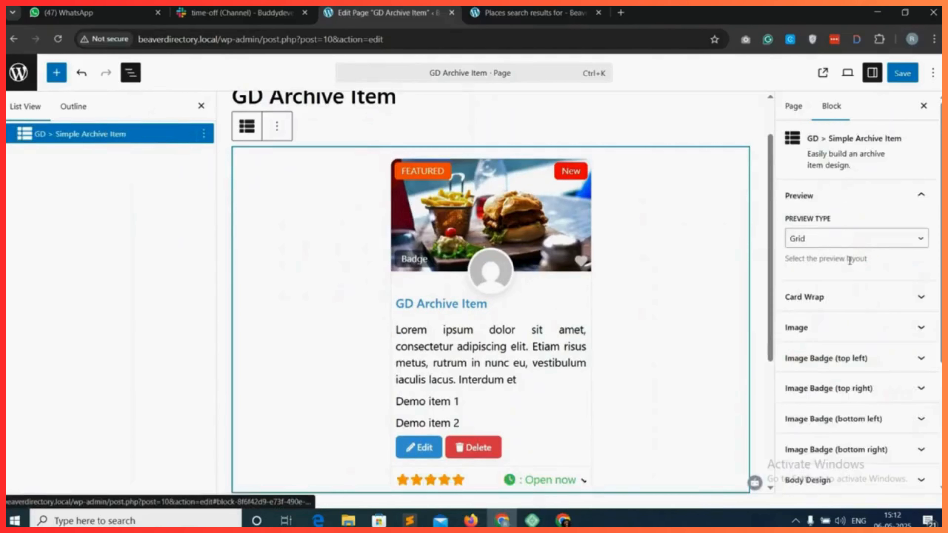
scroll(848, 276, "down", 5)
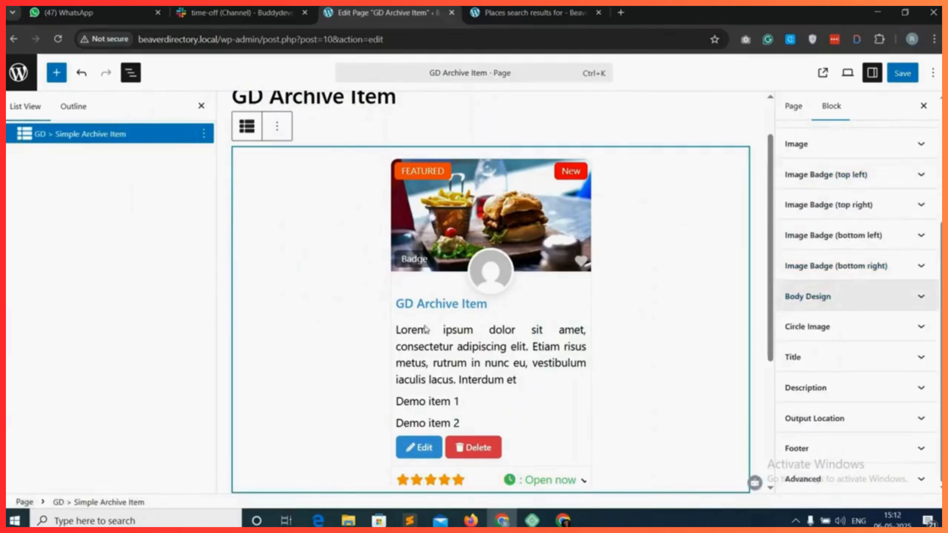
scroll(448, 326, "down", 1)
scroll(483, 322, "up", 2)
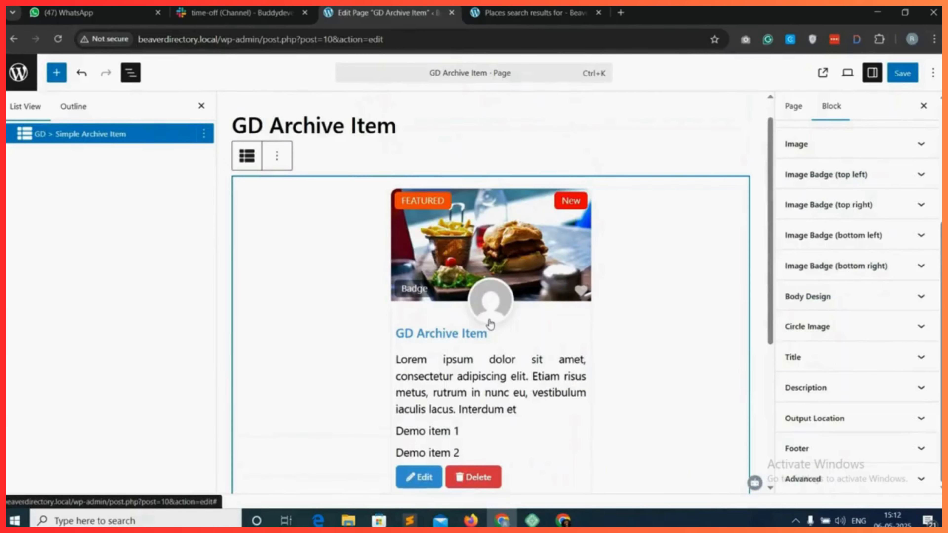
left_click(903, 73)
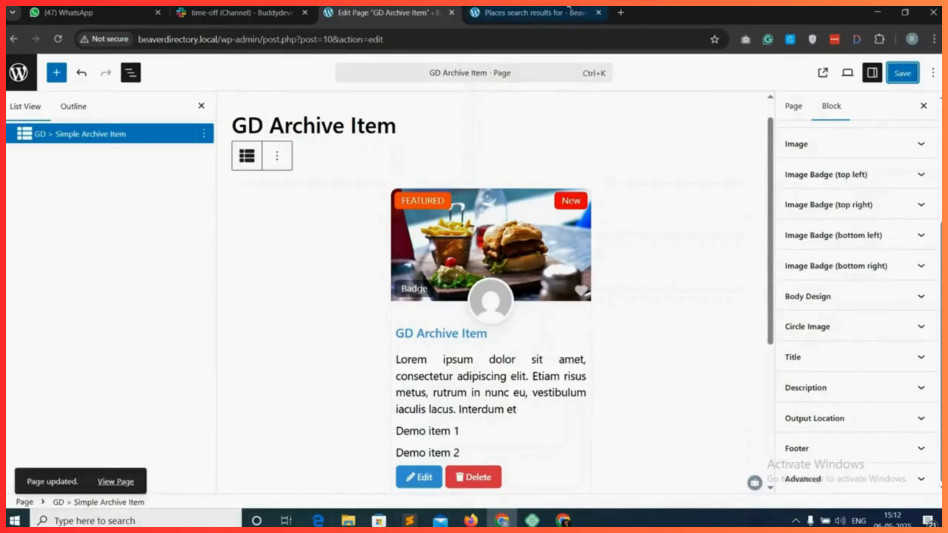
- Reload the front-end search results page and check how the listing cards look
left_click(534, 13)
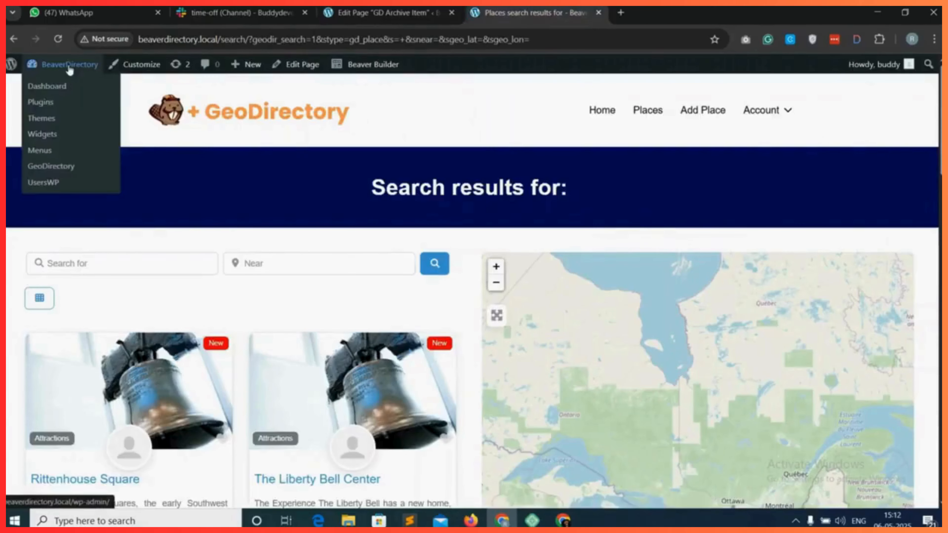
left_click(59, 40)
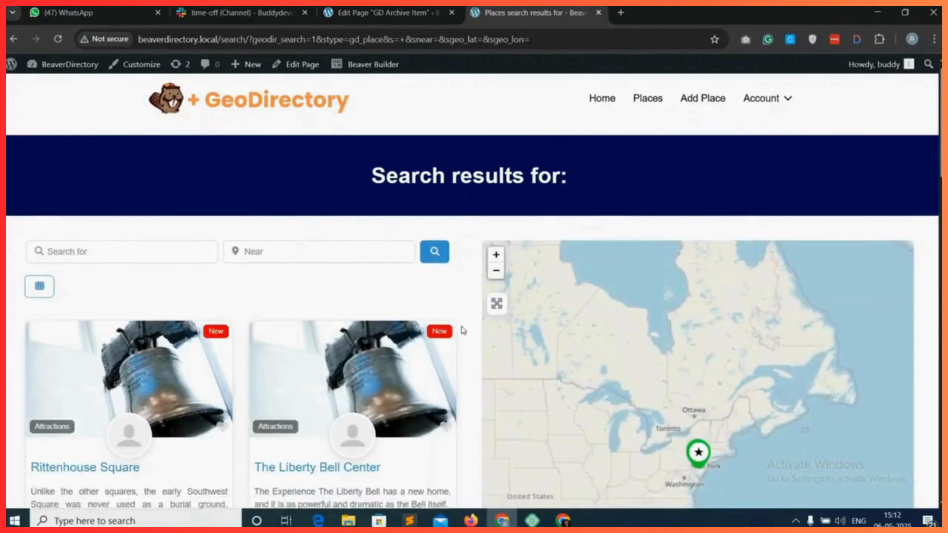
scroll(456, 316, "down", 10)
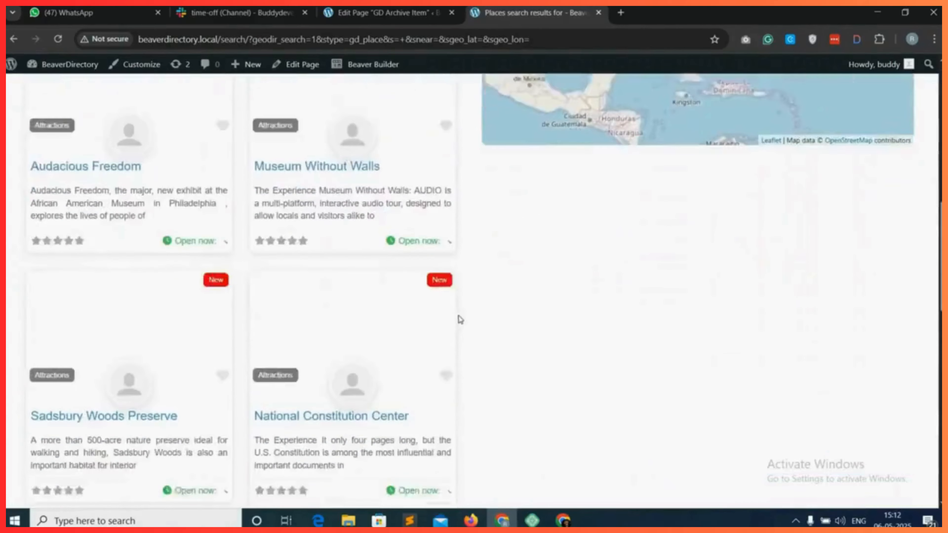
scroll(457, 317, "up", 10)
- Open the Places archive page and review its listing cards and map
left_click(648, 110)
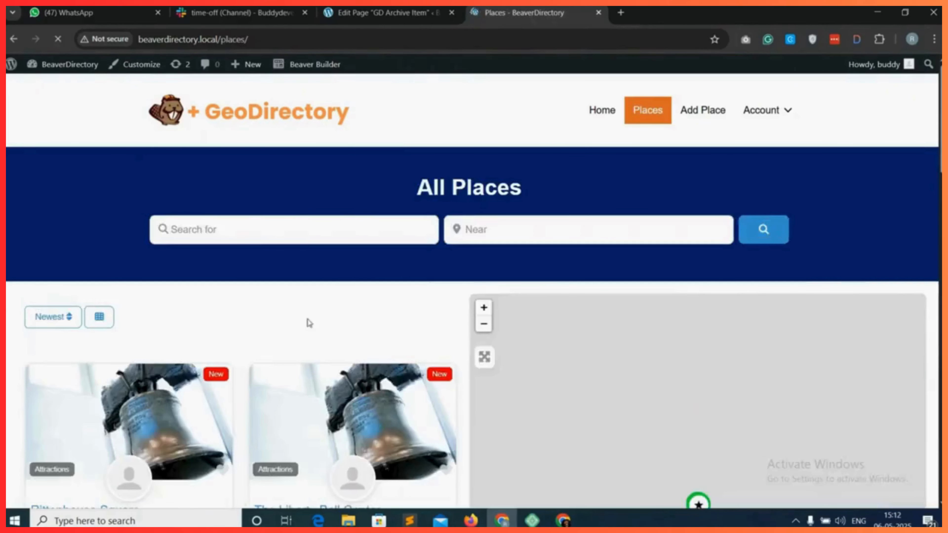
scroll(432, 325, "down", 5)
scroll(433, 325, "down", 5)
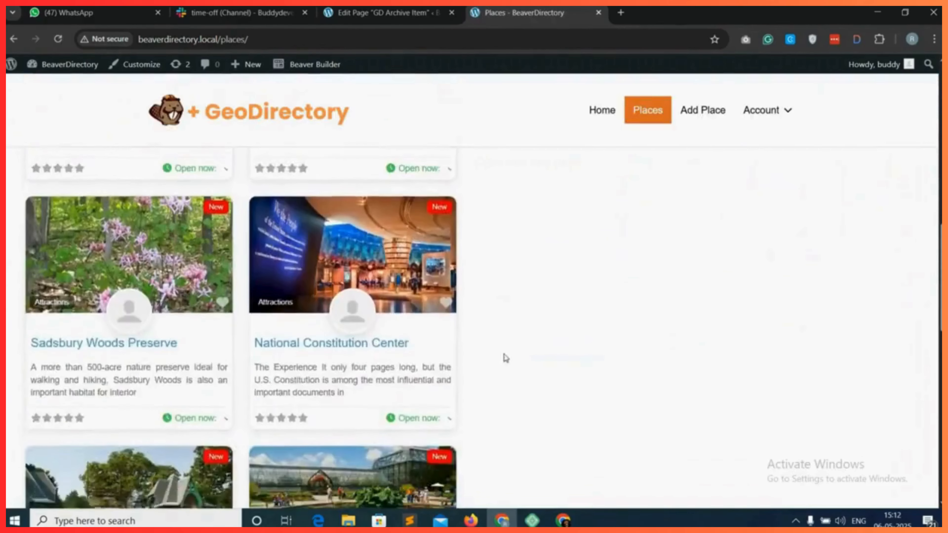
scroll(441, 304, "up", 10)
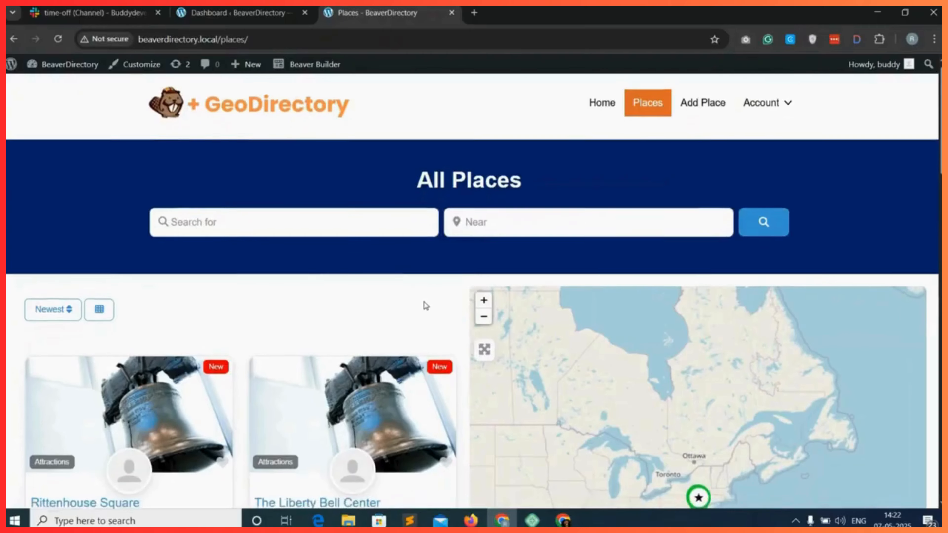
scroll(430, 292, "down", 2)
scroll(430, 295, "down", 3)
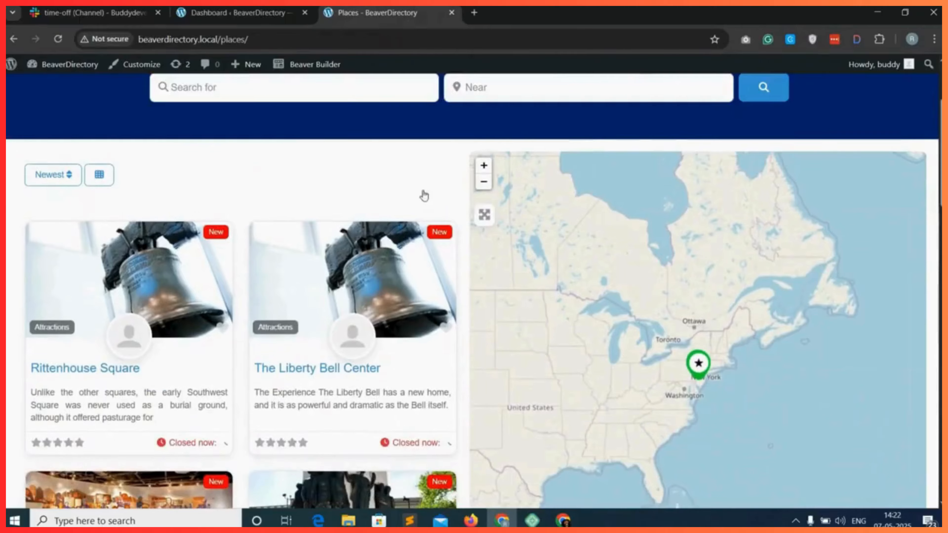
- Open The Liberty Bell Center listing in a new tab and review the current design of its details page
scroll(422, 173, "down", 1)
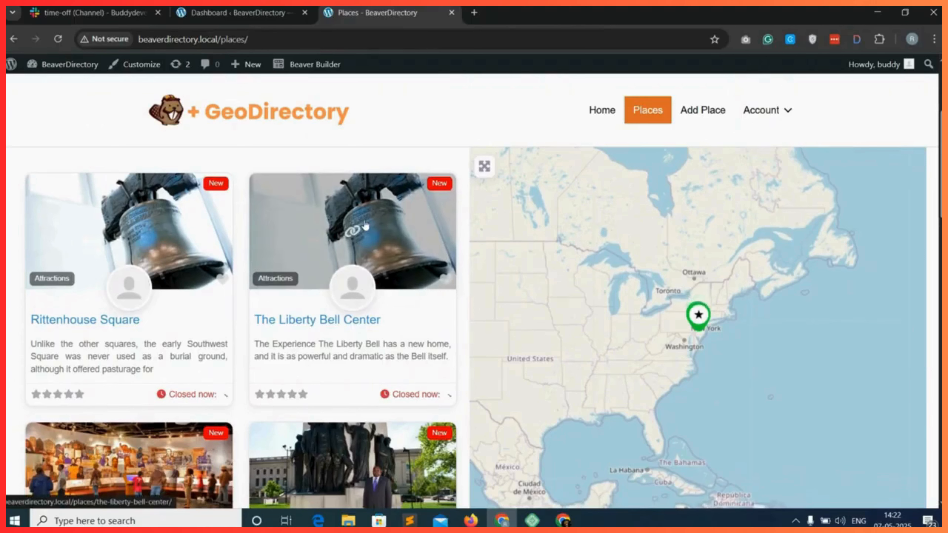
right_click(359, 228)
left_click(430, 195)
key("ctrl+Tab")
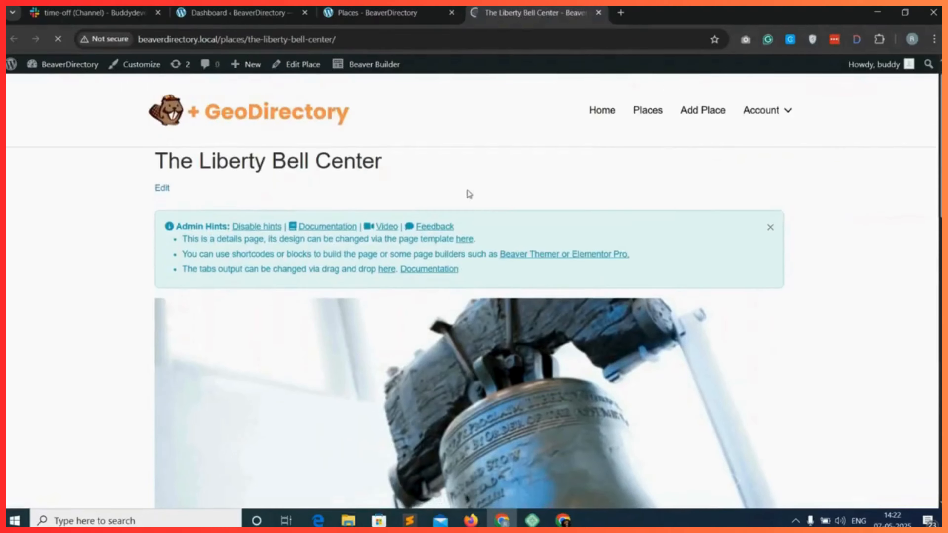
scroll(464, 274, "down", 15)
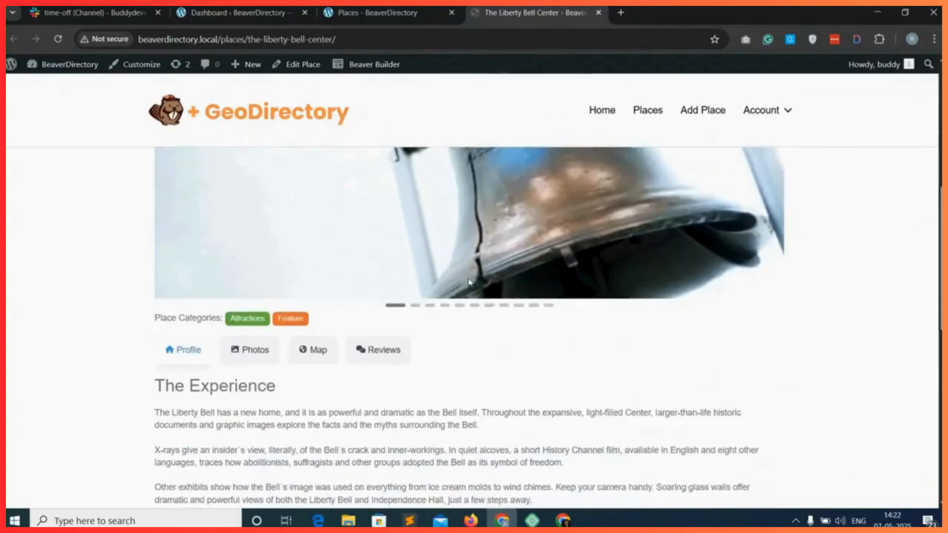
scroll(473, 282, "down", 2)
scroll(473, 281, "up", 20)
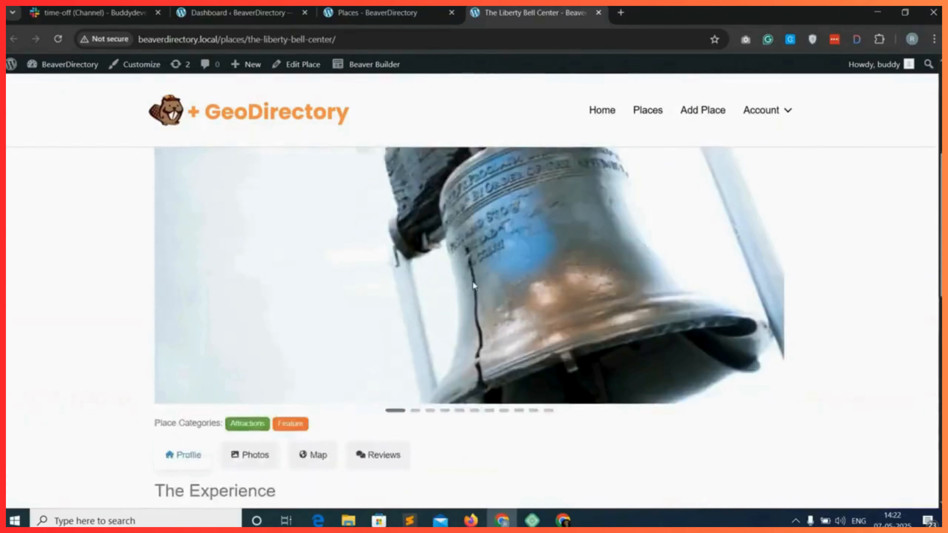
- Return to the WordPress dashboard and open the form for adding a new Themer layout
left_click(233, 8)
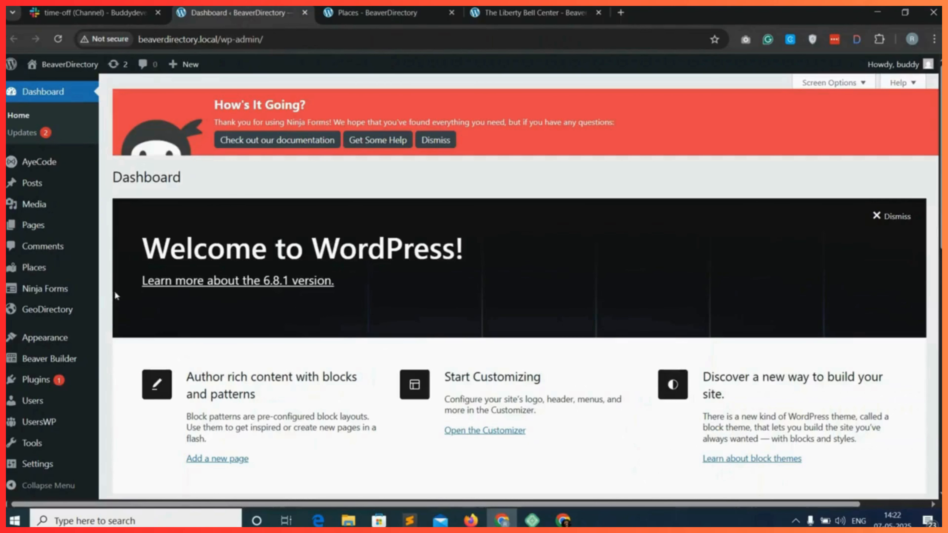
mouse_move(89, 358)
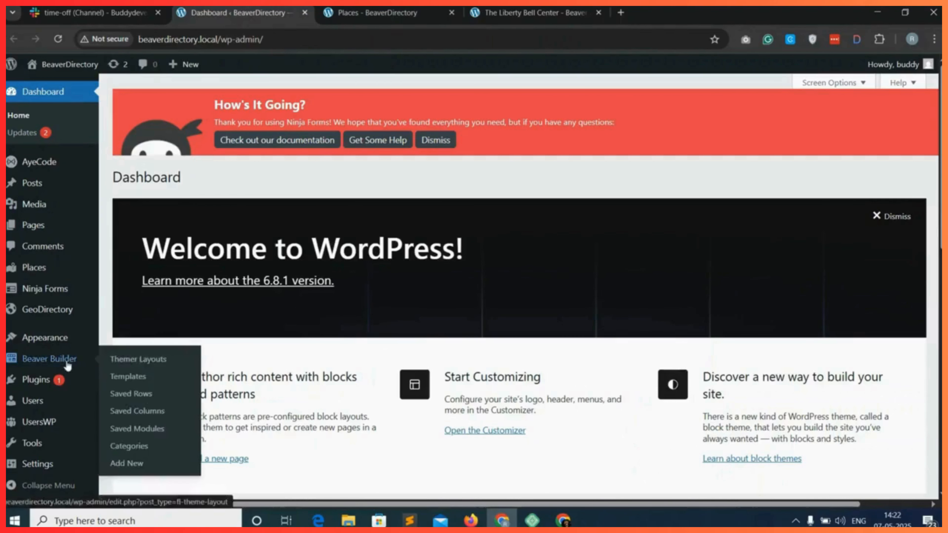
left_click(151, 359)
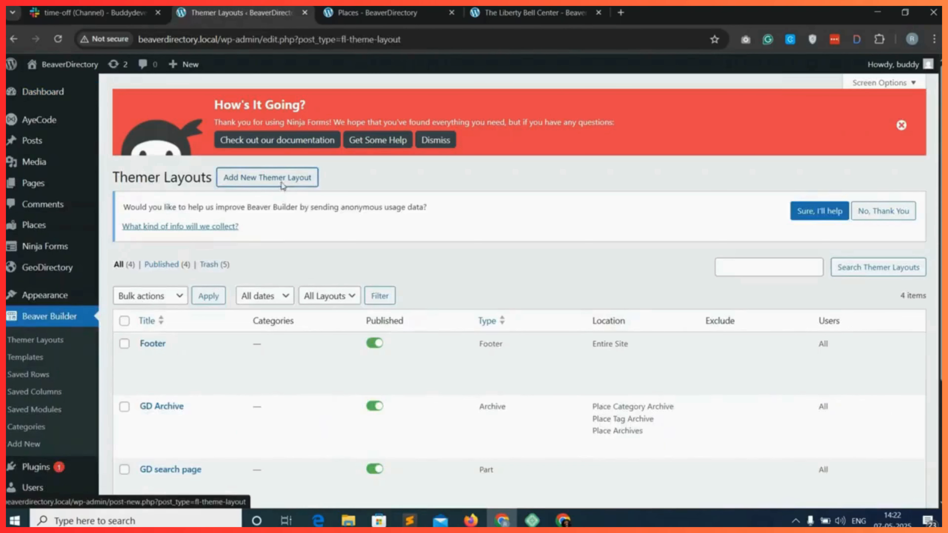
left_click(281, 184)
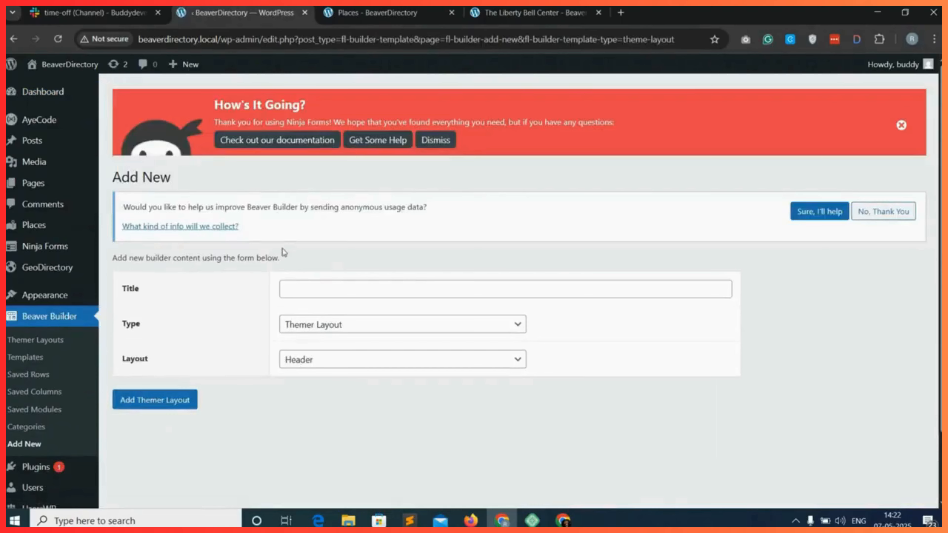
- Create a Themer layout titled "Single Details" with the Singular layout type
left_click(301, 289)
type("Single Deatils")
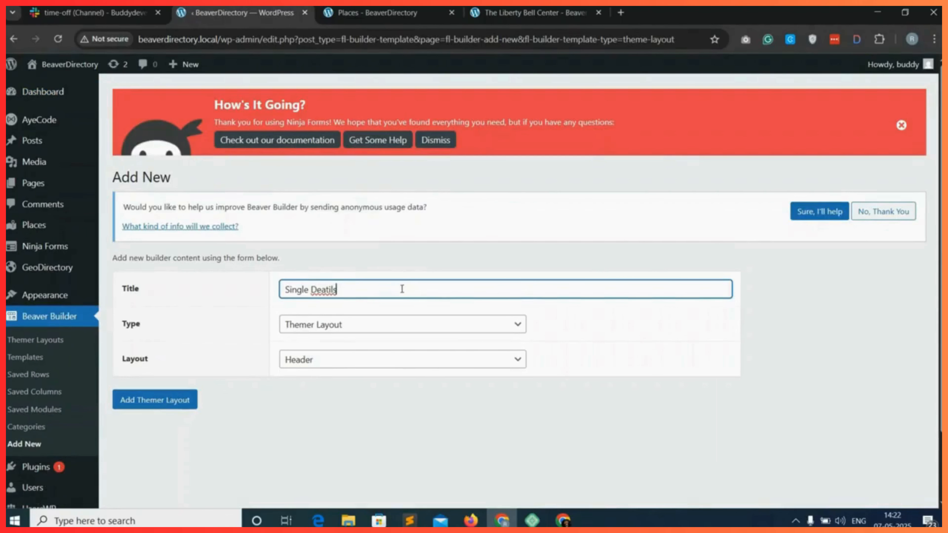
right_click(332, 289)
left_click(357, 197)
left_click(301, 362)
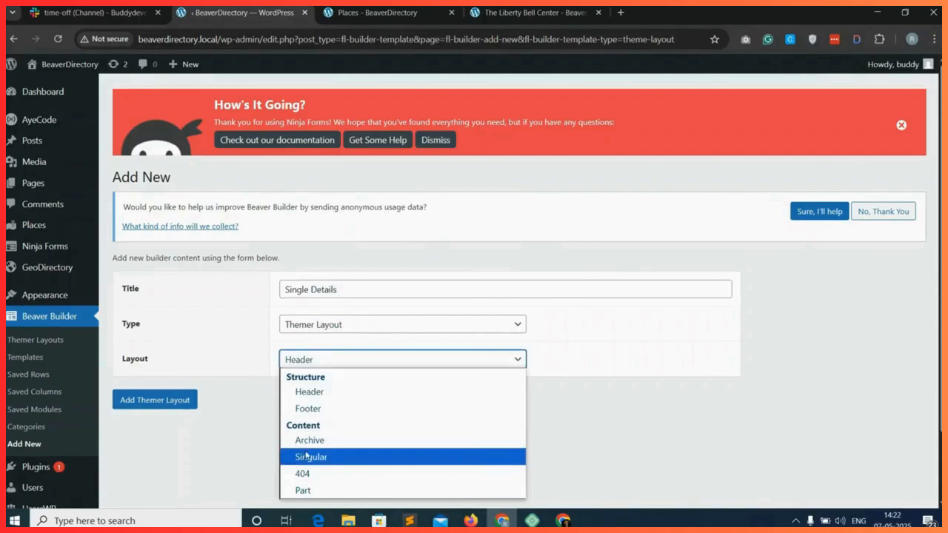
left_click(328, 457)
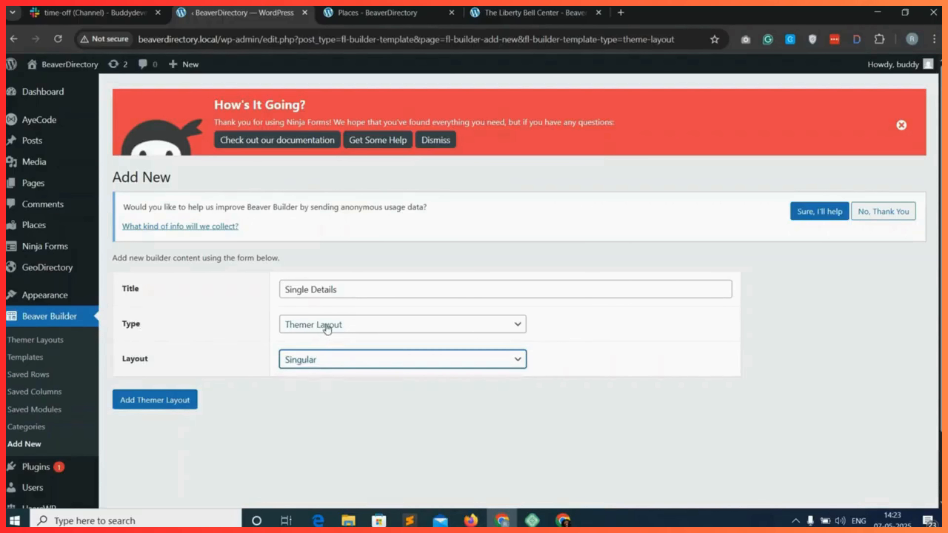
left_click(166, 402)
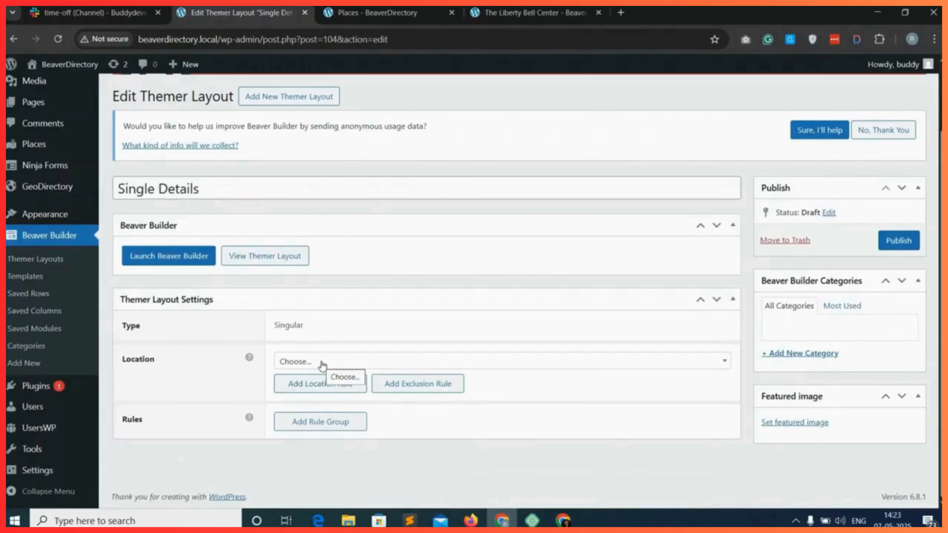
- Set the Single Details layout's location to Place with All Places and publish it
left_click(336, 364)
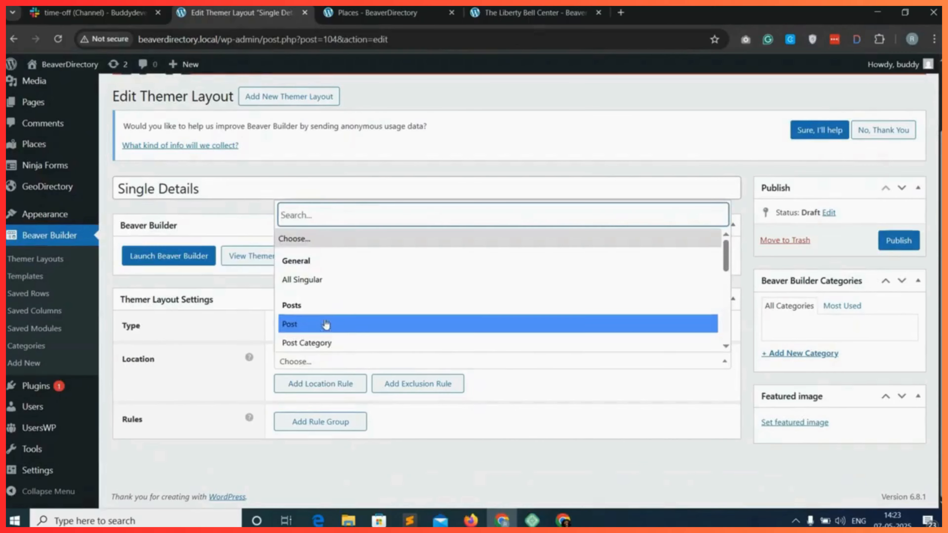
scroll(326, 327, "down", 1)
scroll(320, 278, "down", 1)
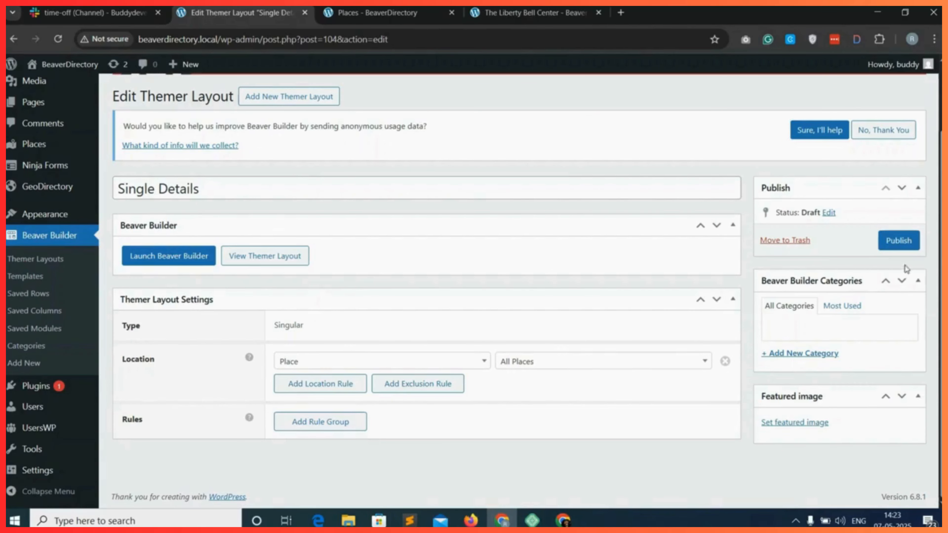
left_click(899, 242)
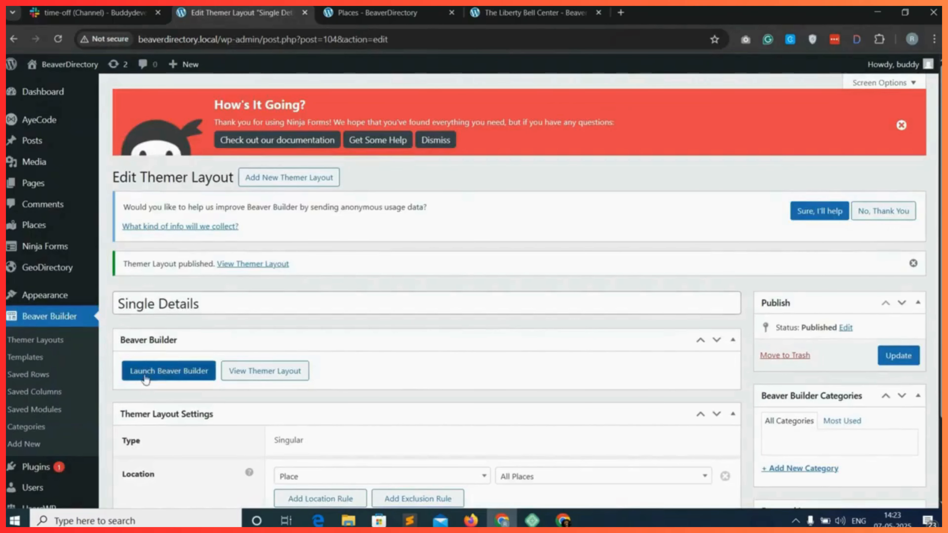
- Launch Beaver Builder for the Single Details layout and look through its default header and content sections
left_click(183, 374)
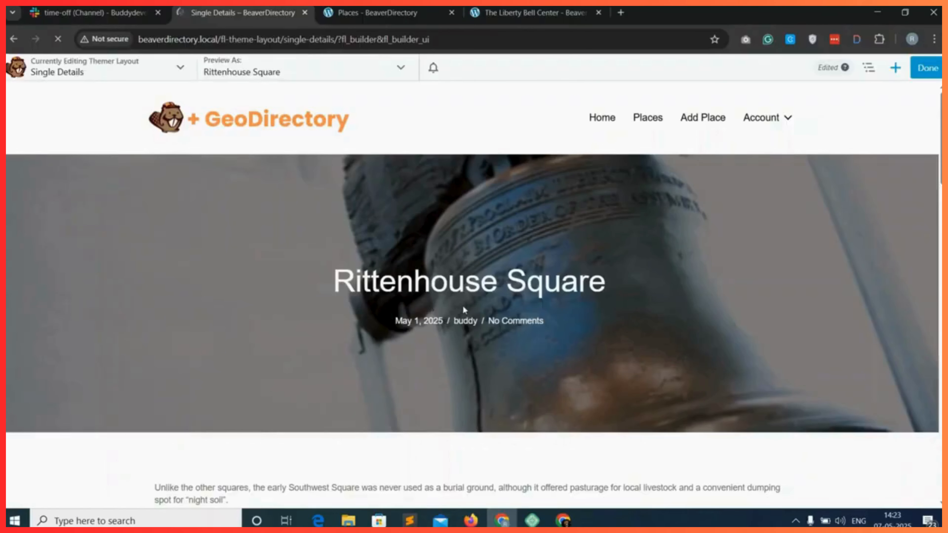
scroll(463, 307, "down", 5)
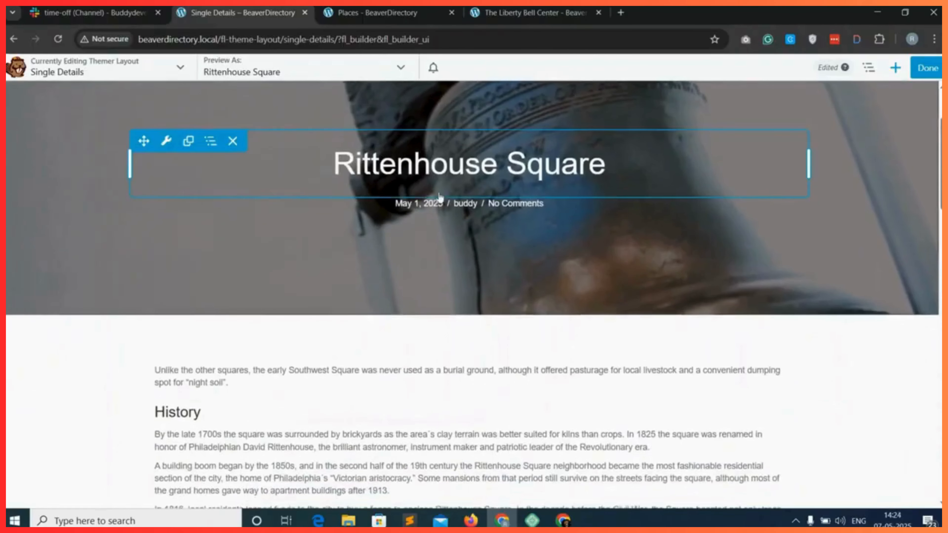
scroll(438, 256, "down", 20)
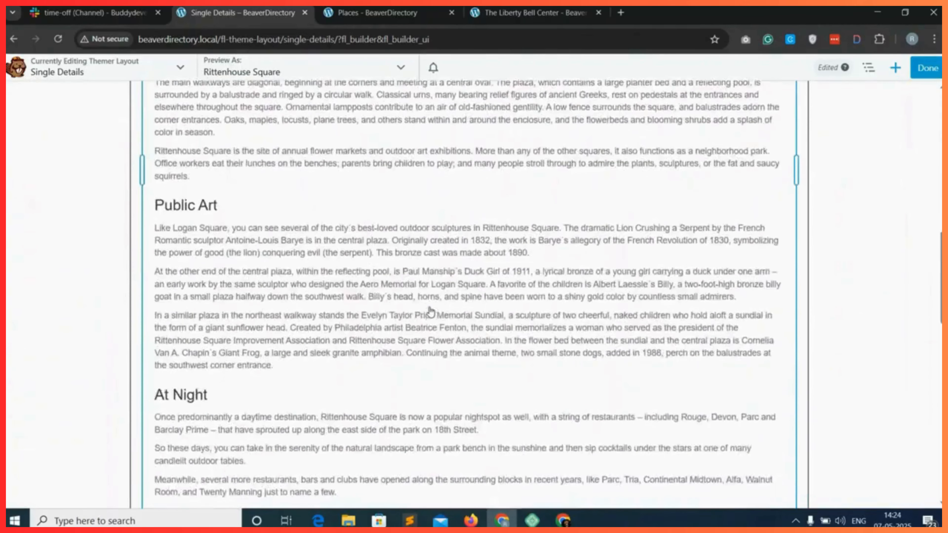
- Delete the title banner row and the post content row from the Single Details layout
scroll(430, 312, "down", 12)
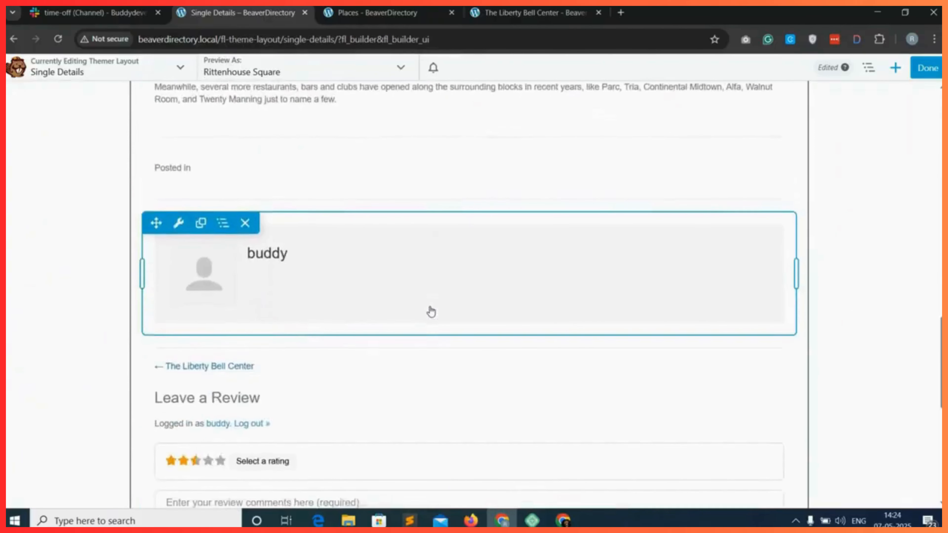
scroll(432, 310, "down", 3)
scroll(431, 310, "up", 20)
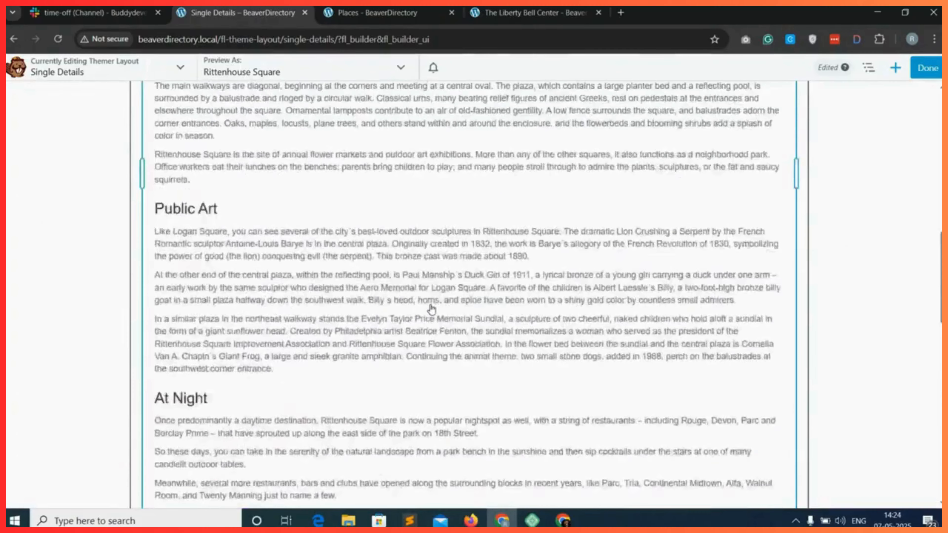
scroll(432, 309, "up", 6)
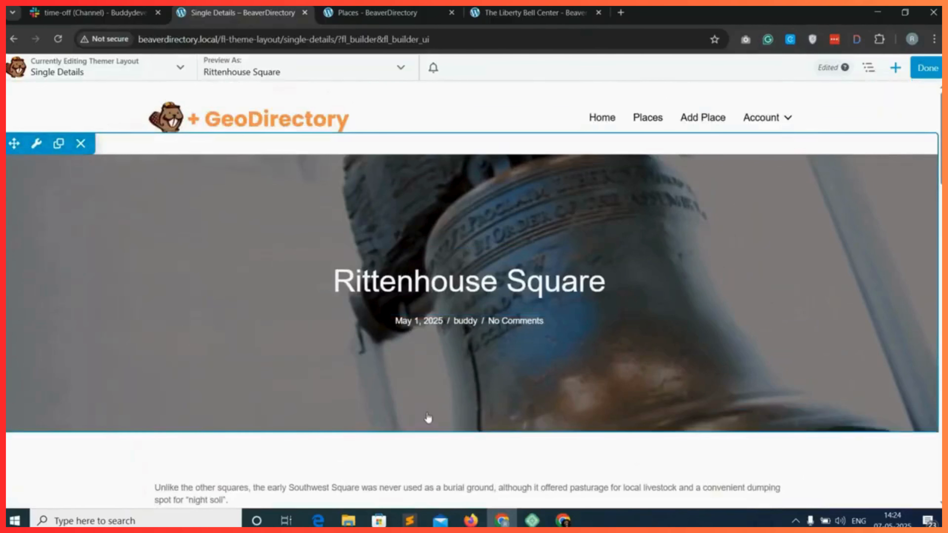
left_click(80, 144)
left_click(211, 144)
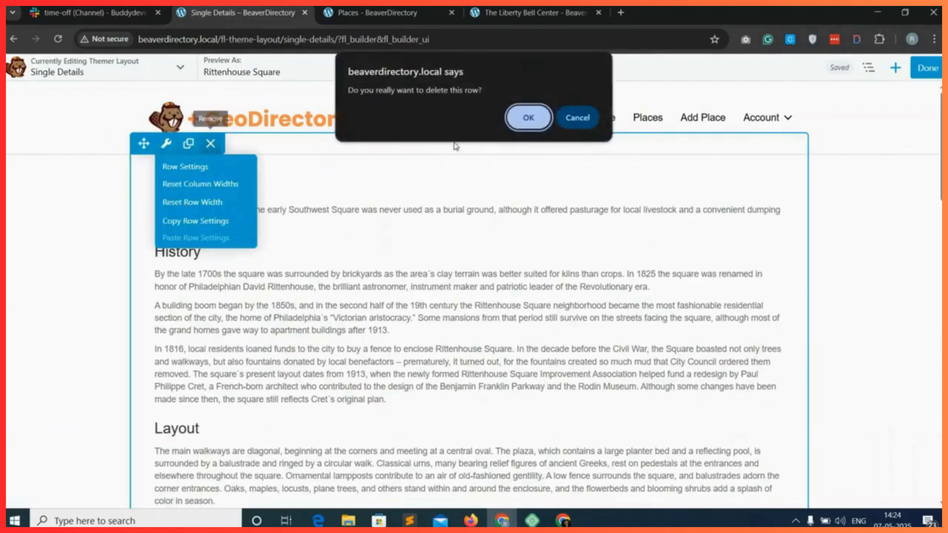
left_click(525, 117)
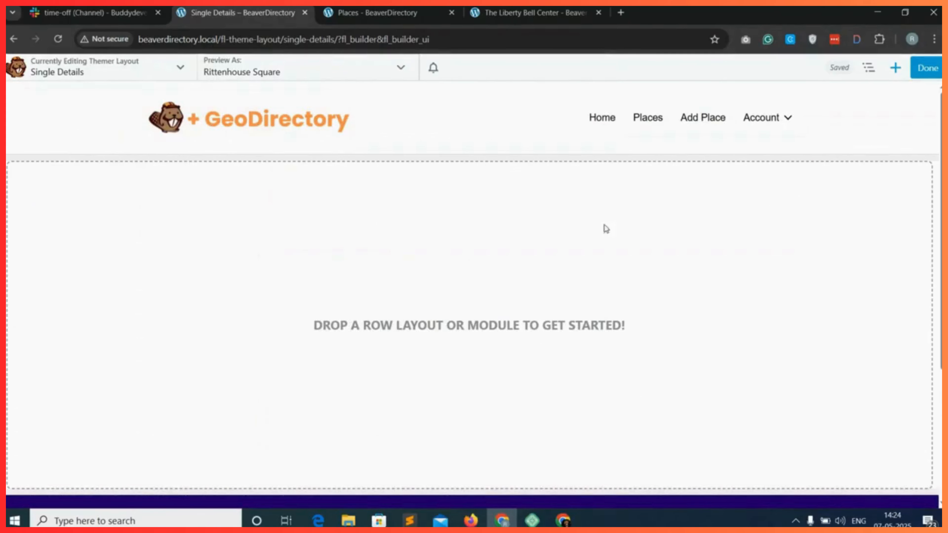
- Add a 1 Column row to the empty layout
left_click(896, 67)
left_click(830, 97)
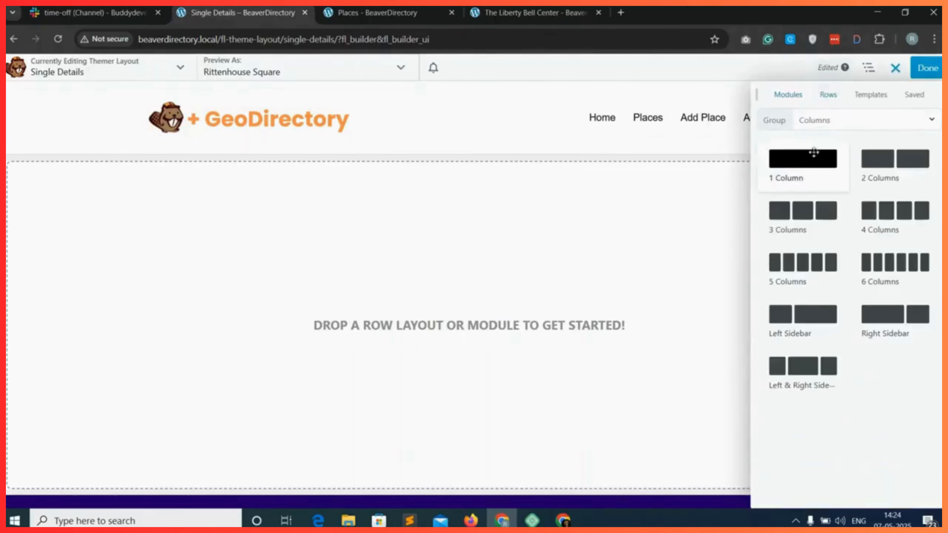
left_click_drag(807, 168, 459, 241)
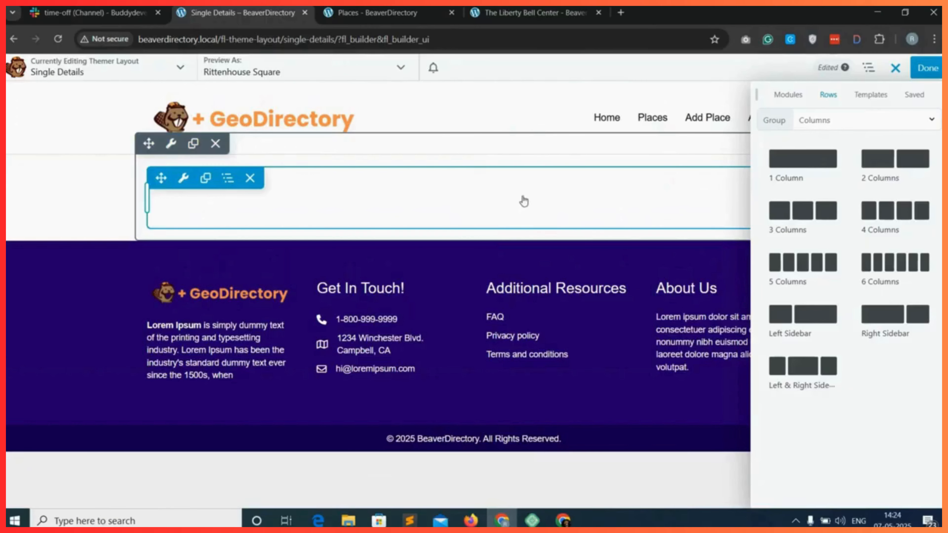
- Place the GD > Post Images WordPress widget inside the new one-column row
left_click(788, 96)
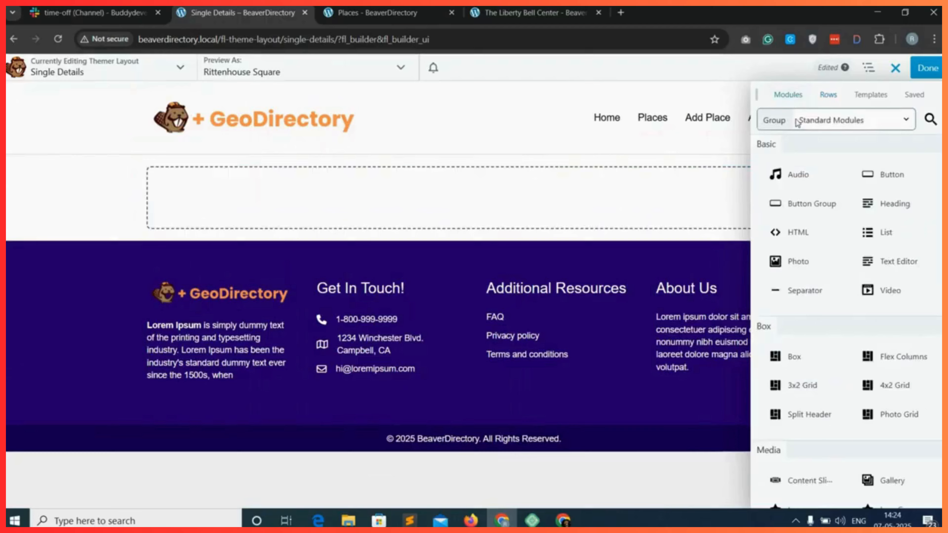
left_click(825, 125)
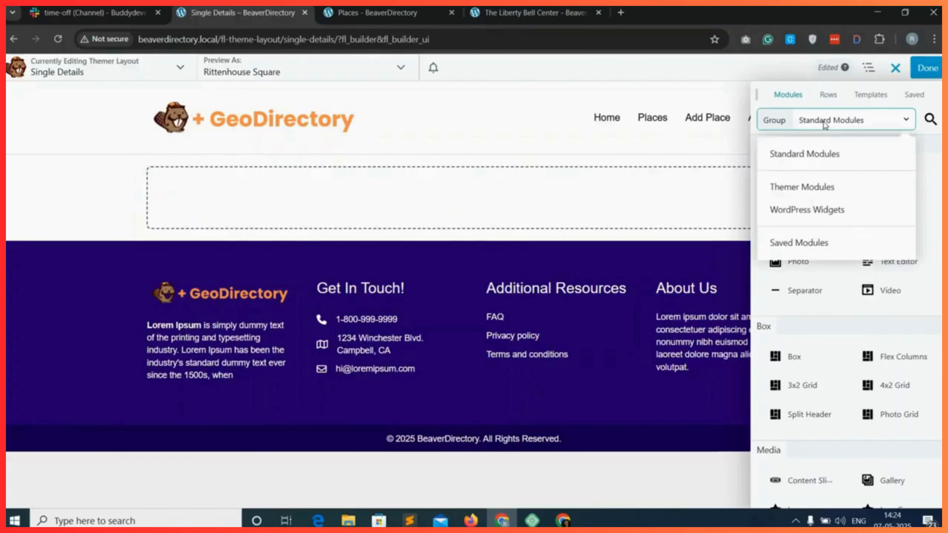
left_click(817, 209)
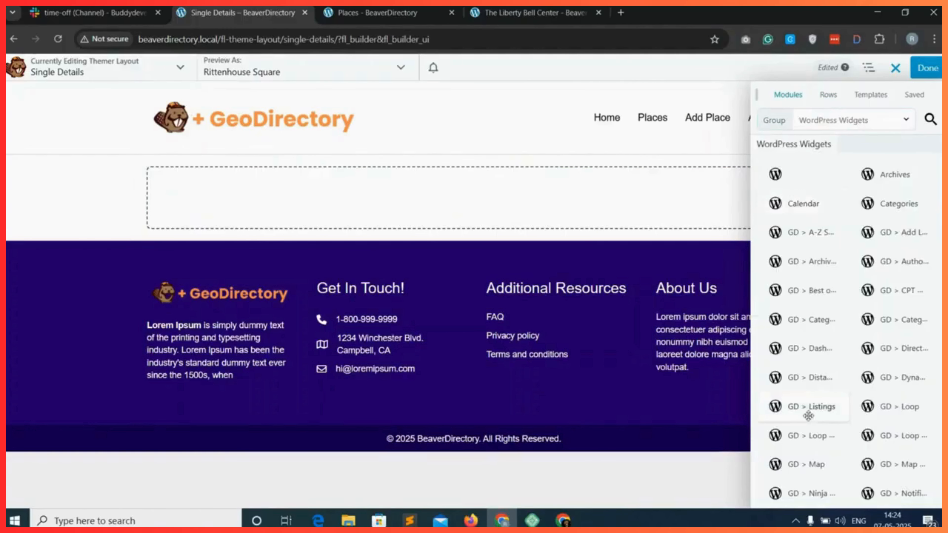
scroll(859, 373, "down", 5)
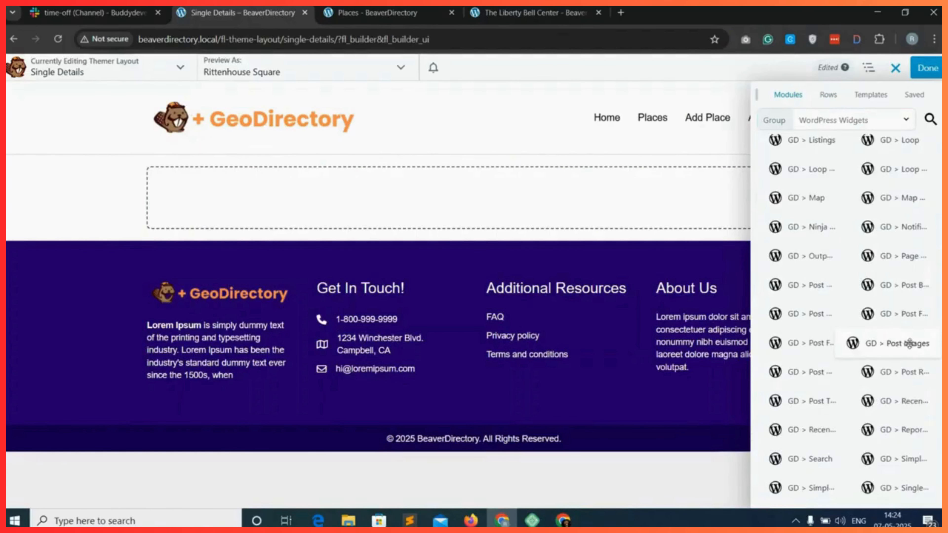
left_click_drag(899, 341, 423, 215)
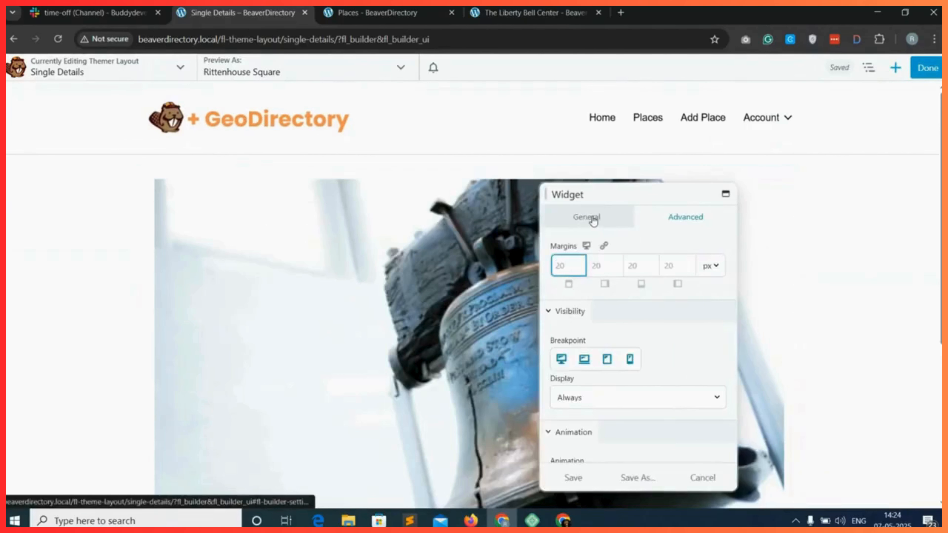
- Set the Post Images widget's image limit to 12 and its show limit to 2
left_click(593, 218)
scroll(631, 313, "down", 4)
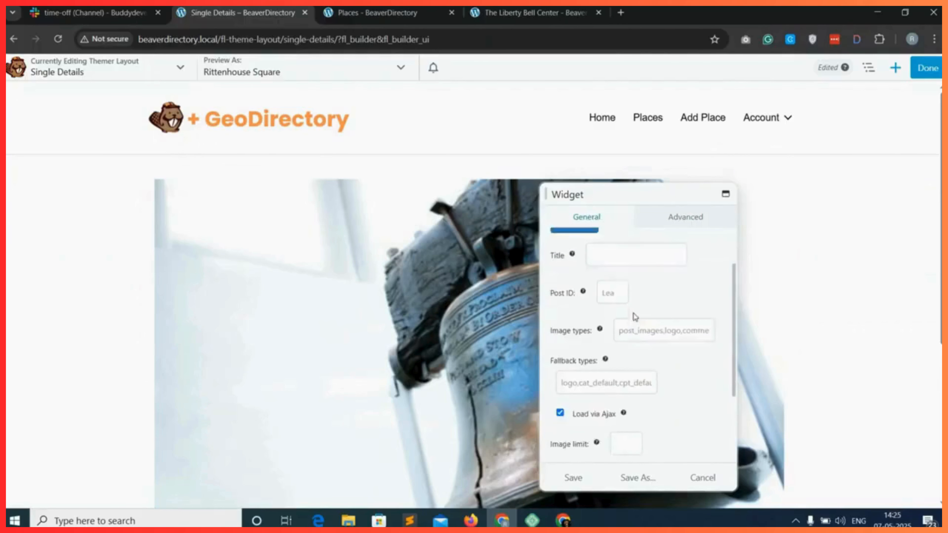
scroll(589, 371, "down", 1)
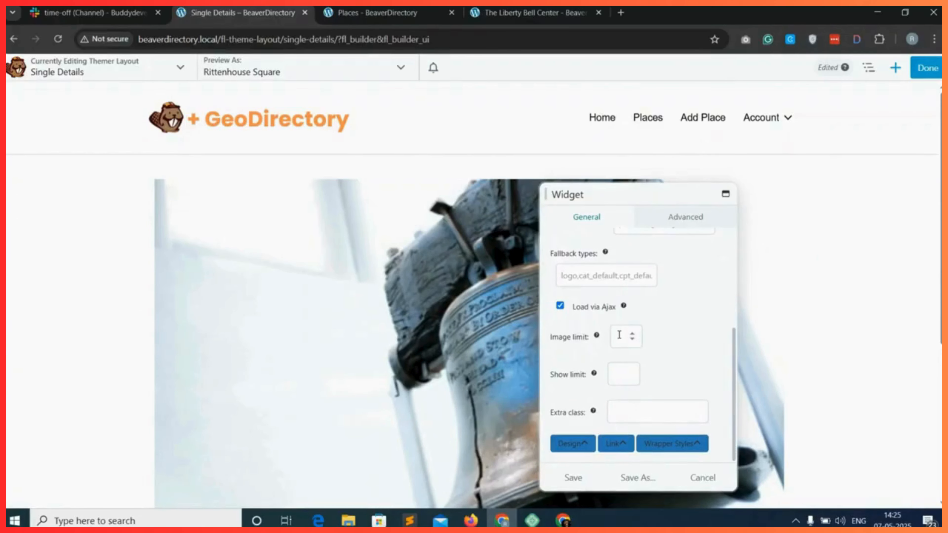
left_click(618, 375)
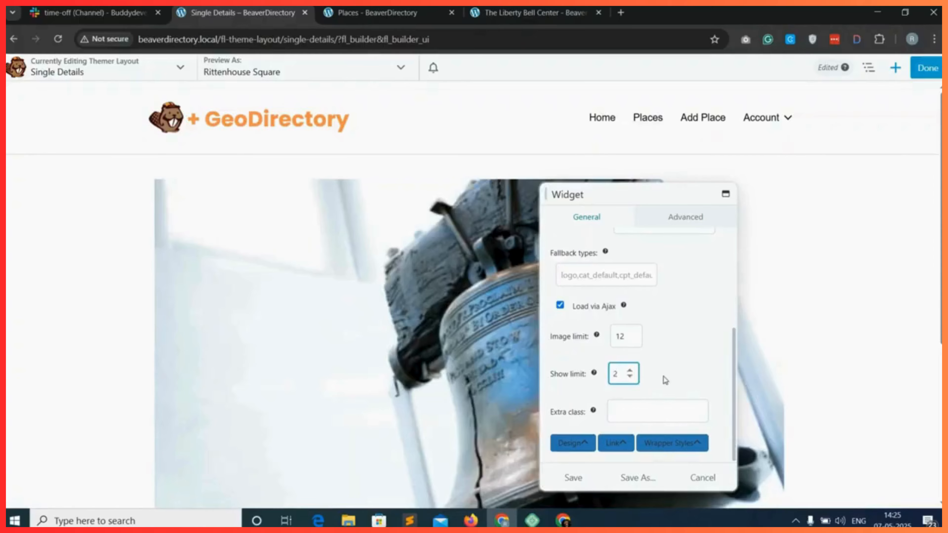
- Set the widget's output type to Slider and turn off Show title in its design options
left_click(577, 444)
scroll(633, 410, "down", 5)
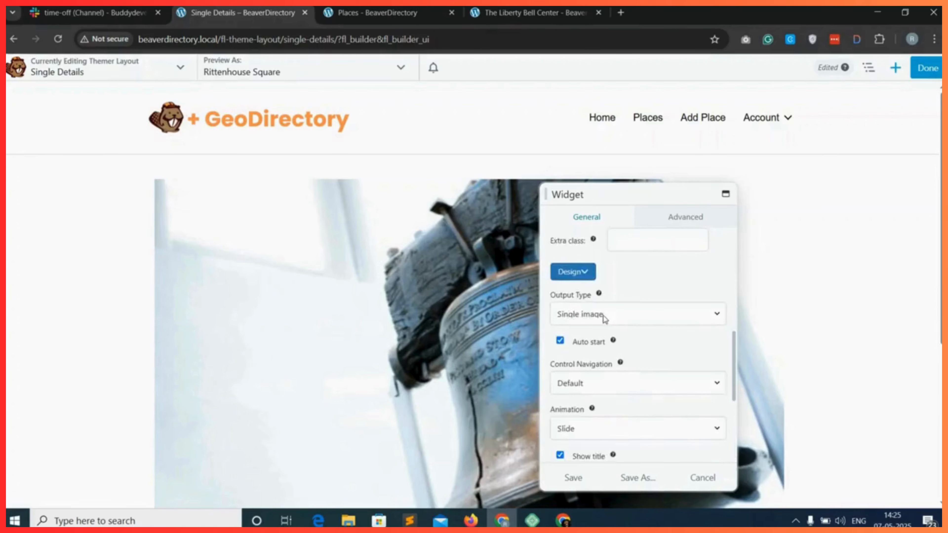
left_click(607, 317)
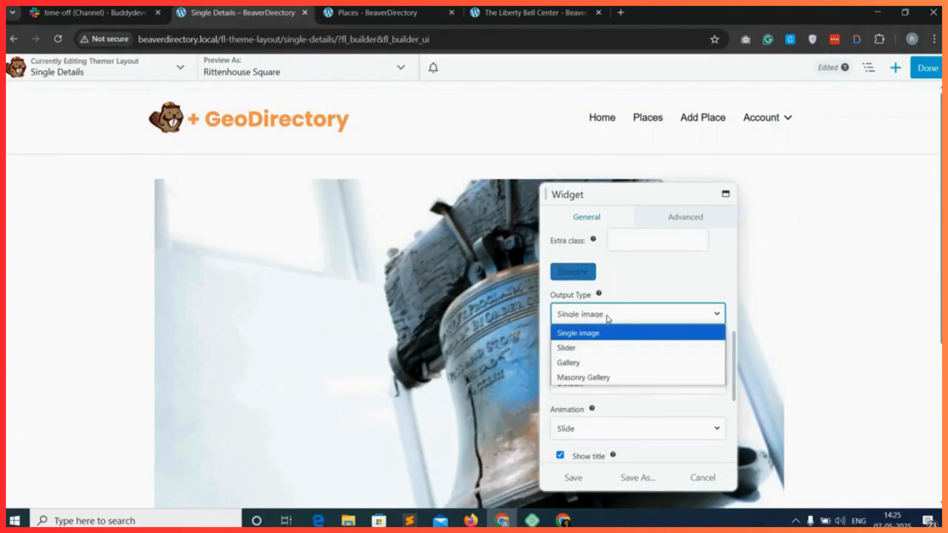
left_click(581, 349)
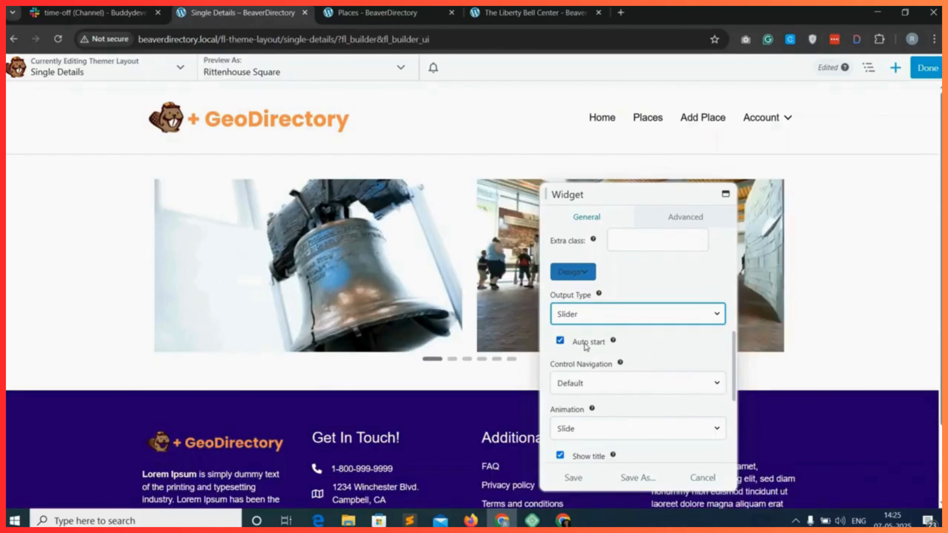
scroll(586, 347, "down", 4)
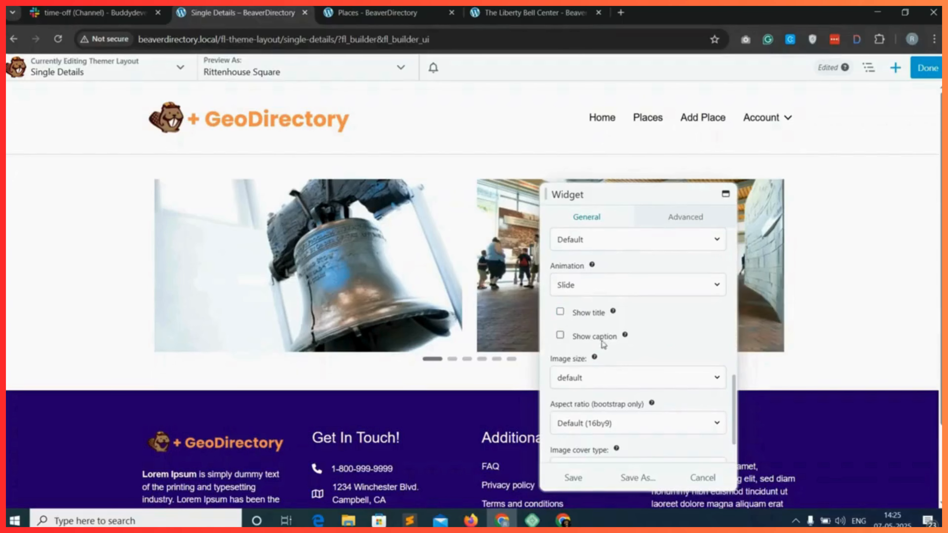
- Review the widget's image size, aspect ratio, link and wrapper style options, down to the border settings
scroll(603, 344, "down", 1)
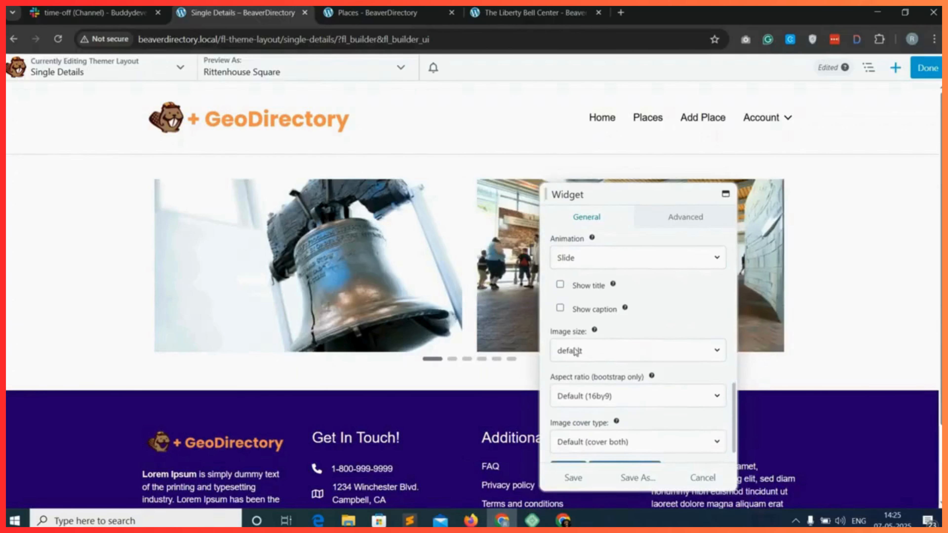
scroll(596, 350, "down", 1)
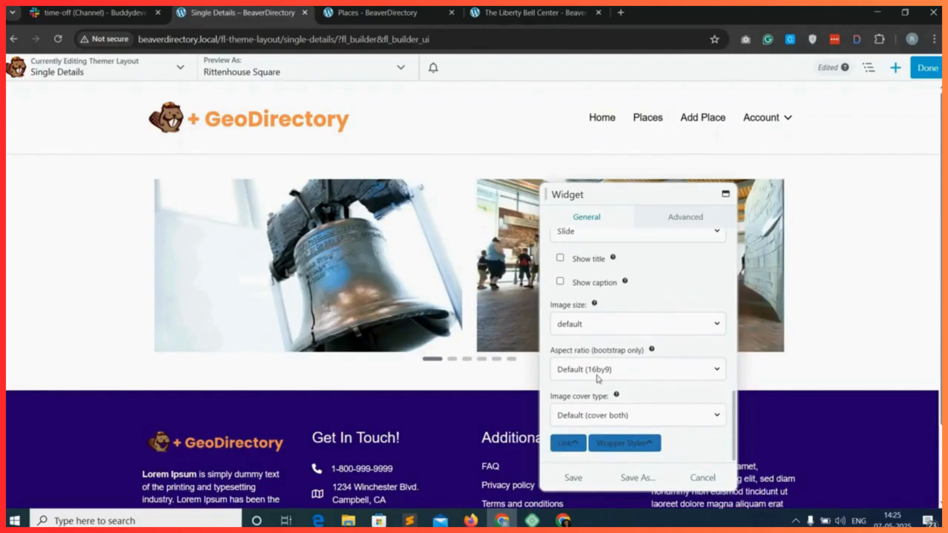
left_click(568, 444)
scroll(597, 410, "down", 4)
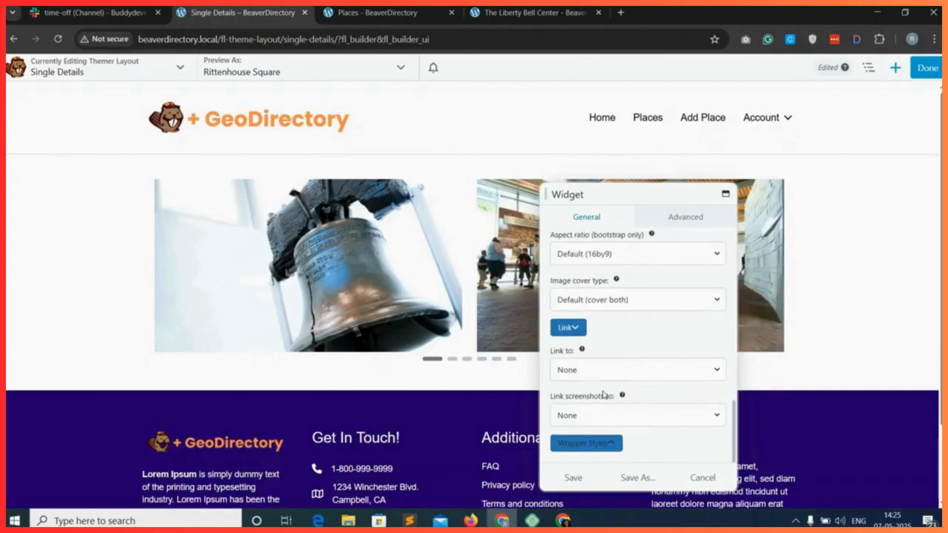
left_click(610, 447)
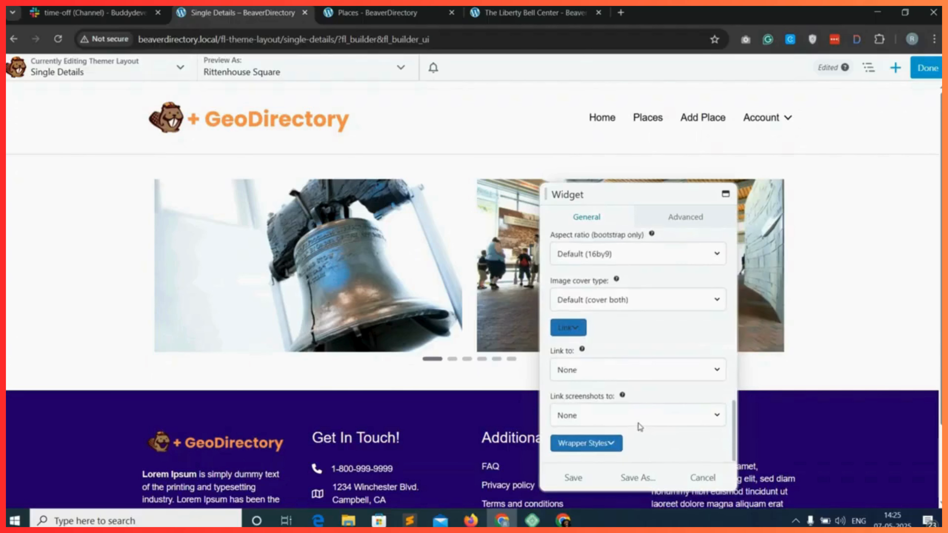
scroll(639, 424, "down", 10)
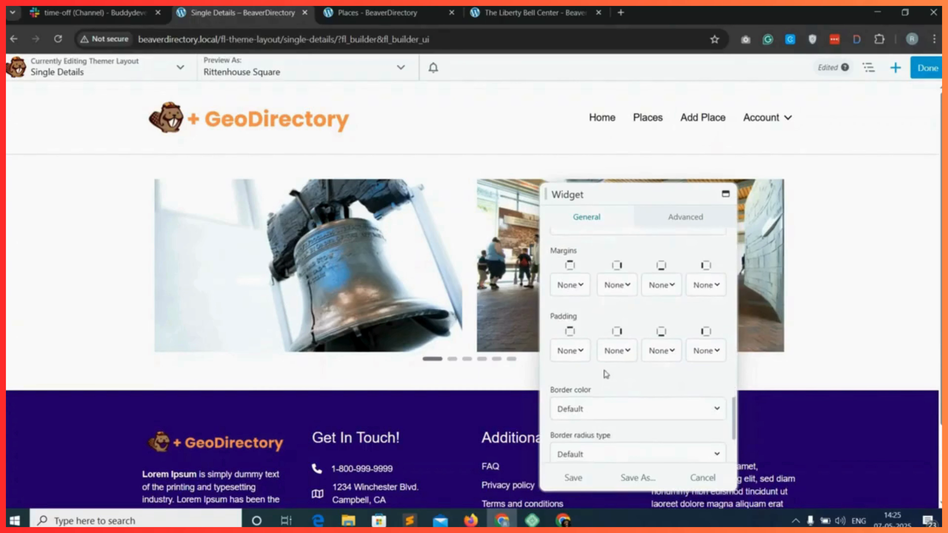
scroll(605, 375, "down", 3)
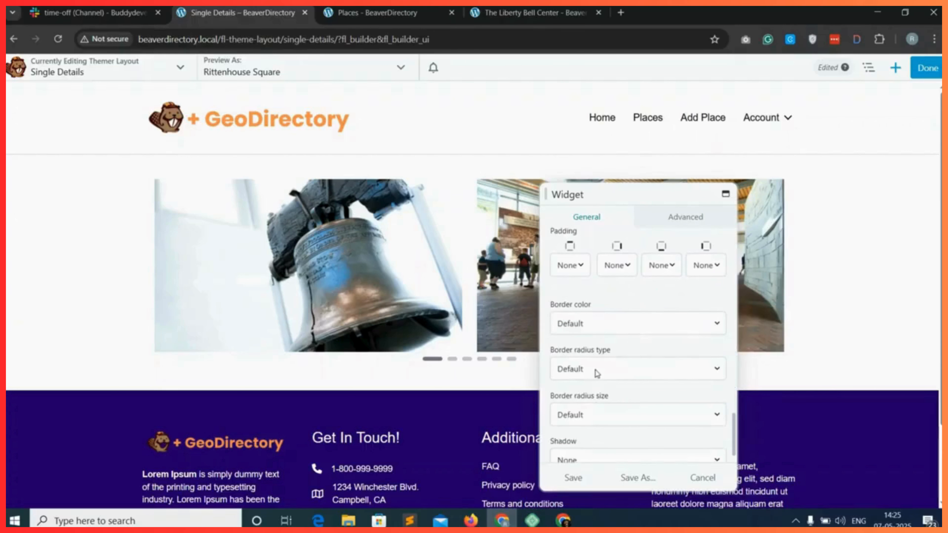
left_click(599, 373)
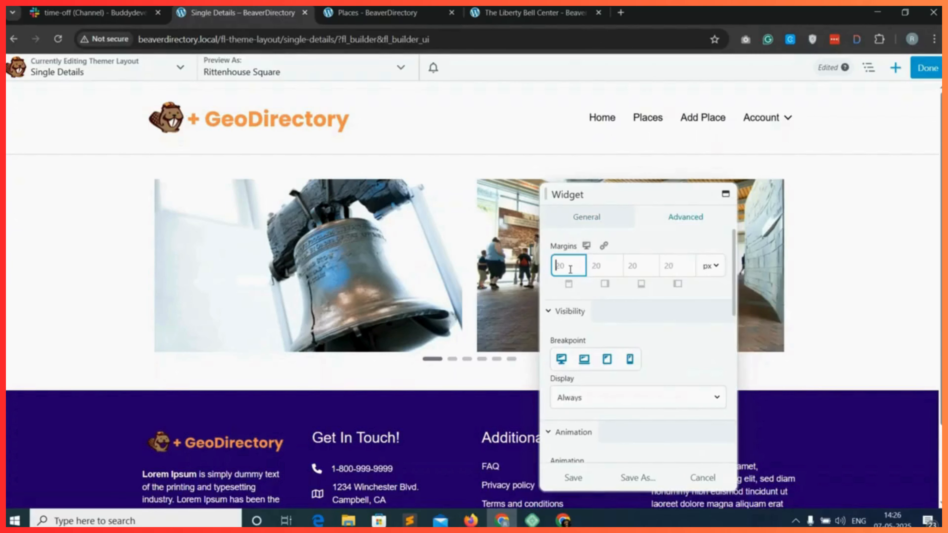
- Set the widget's margins to 0 px on all four sides and save the widget
type("0")
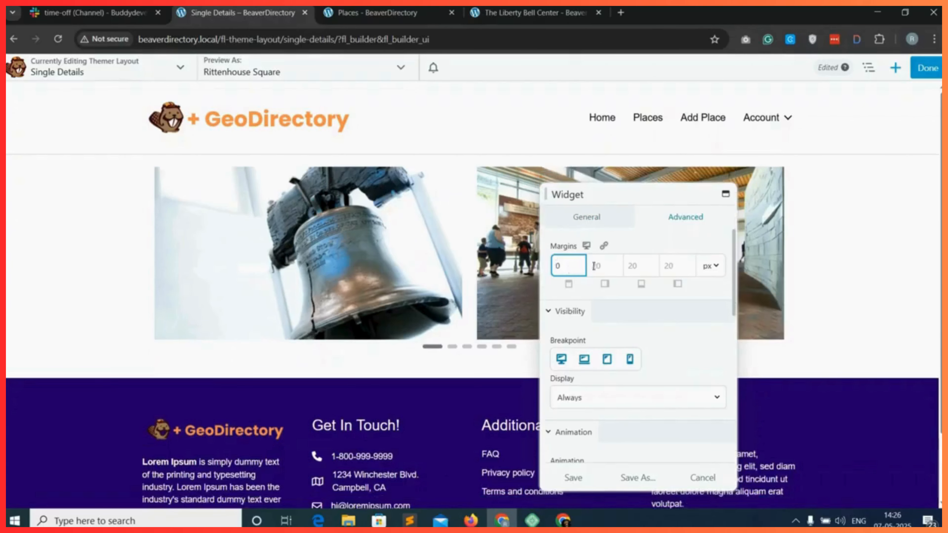
left_click(605, 248)
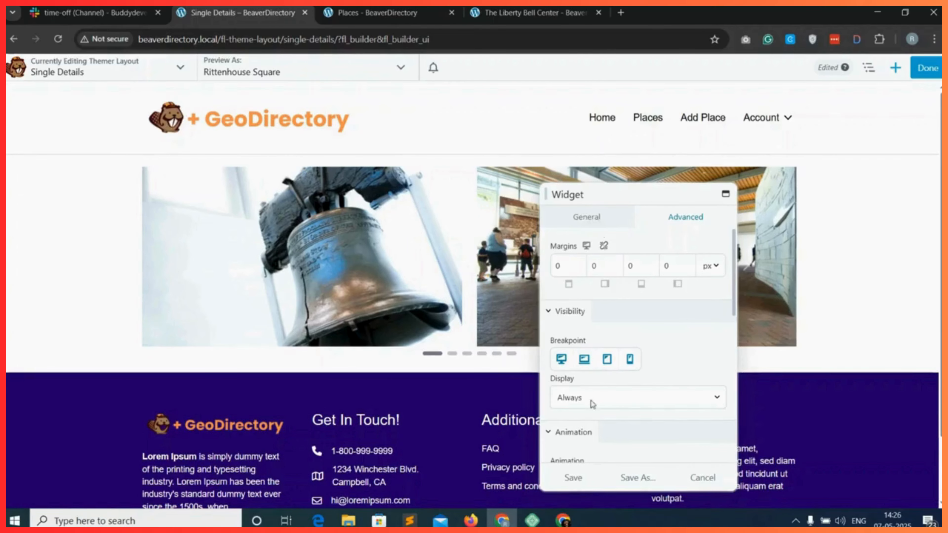
left_click(575, 478)
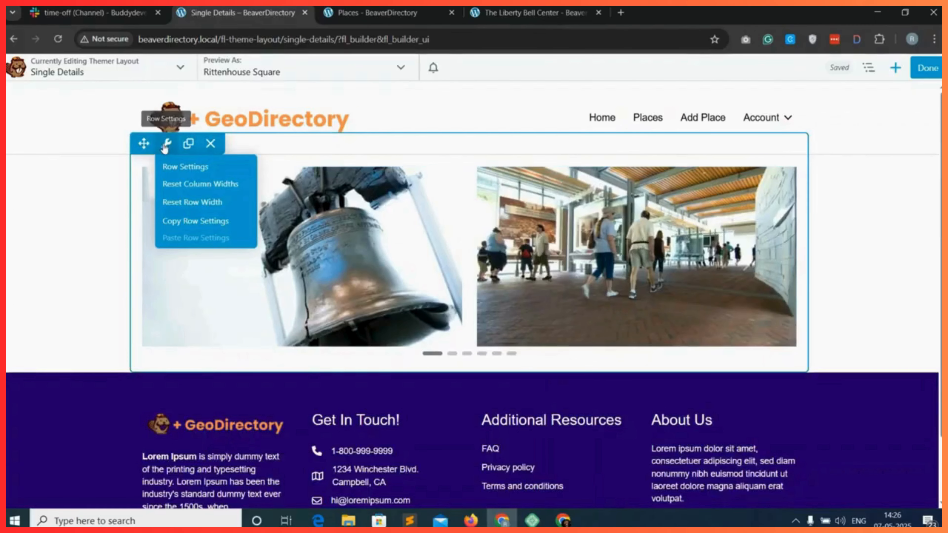
- Set both the width and the content width of the image slider's row to Full Width
left_click(166, 144)
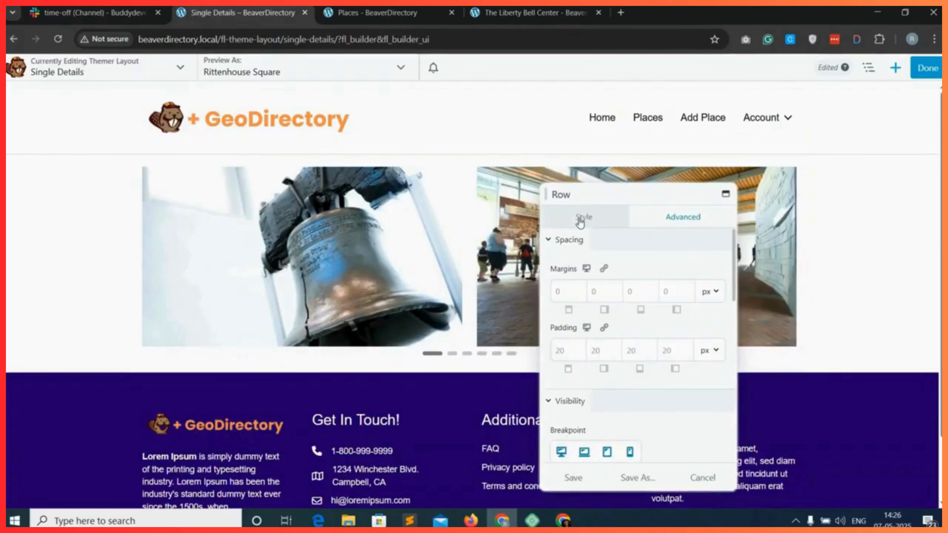
left_click(583, 220)
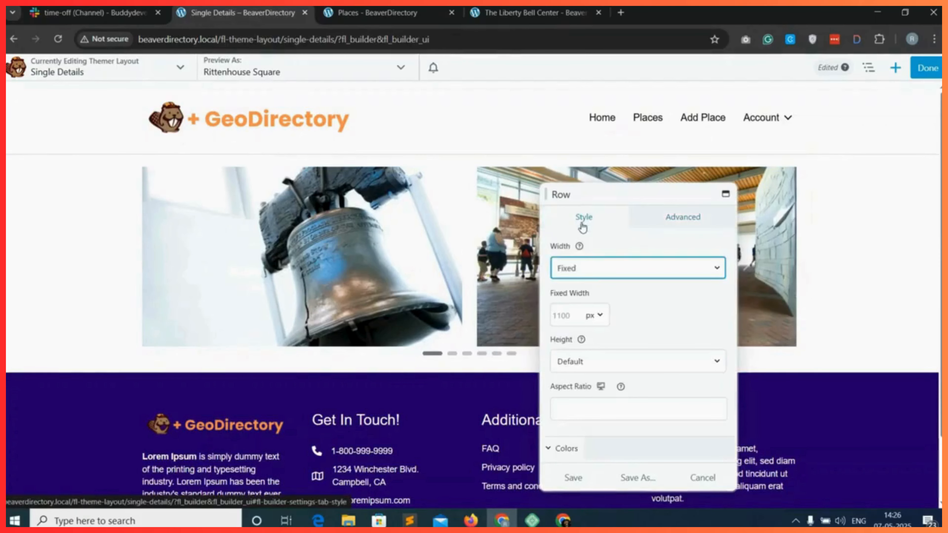
left_click(609, 277)
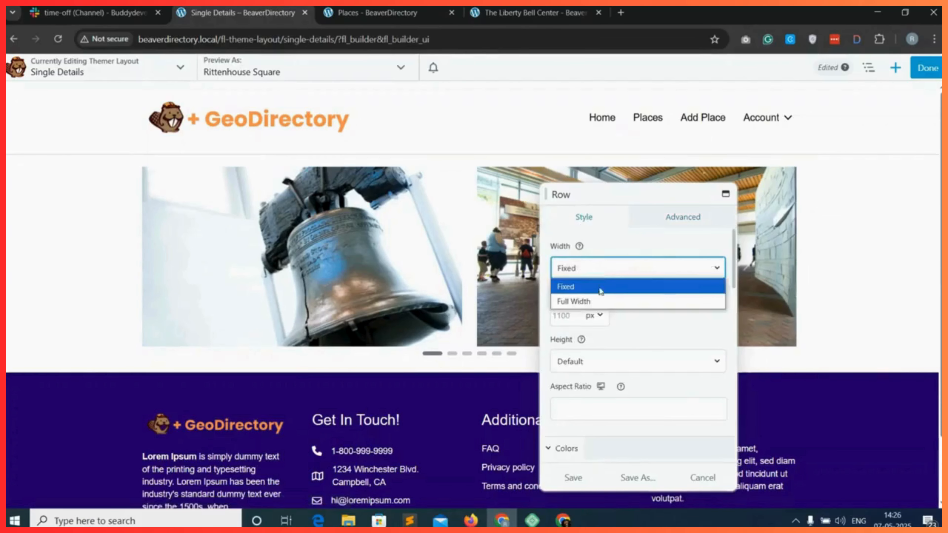
left_click(606, 301)
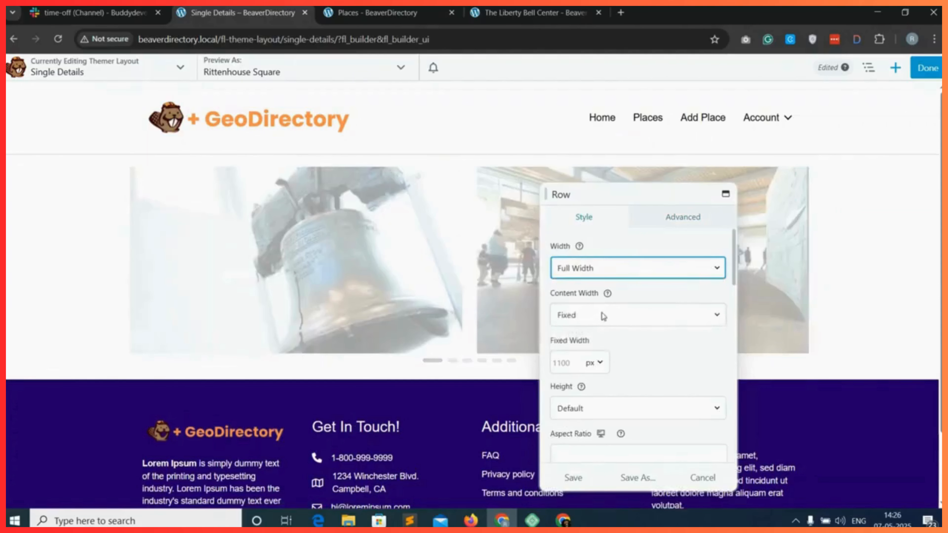
left_click(608, 316)
left_click(590, 348)
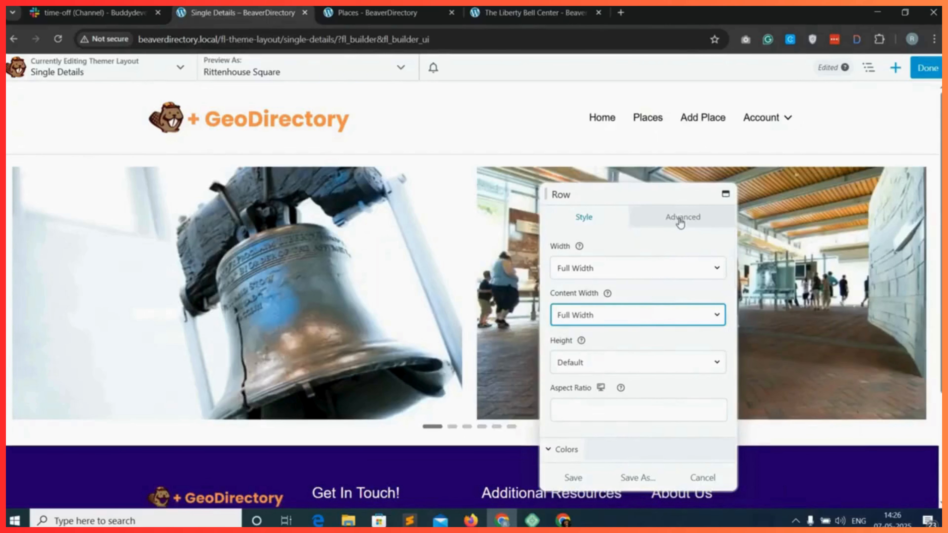
- Set the slider row's padding to 0 px on all four sides and save the row
left_click(681, 224)
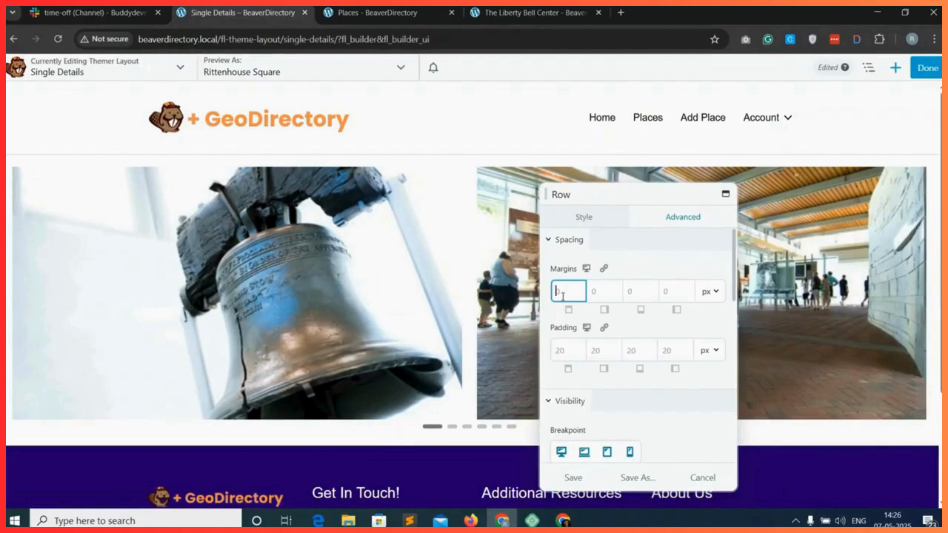
left_click(560, 351)
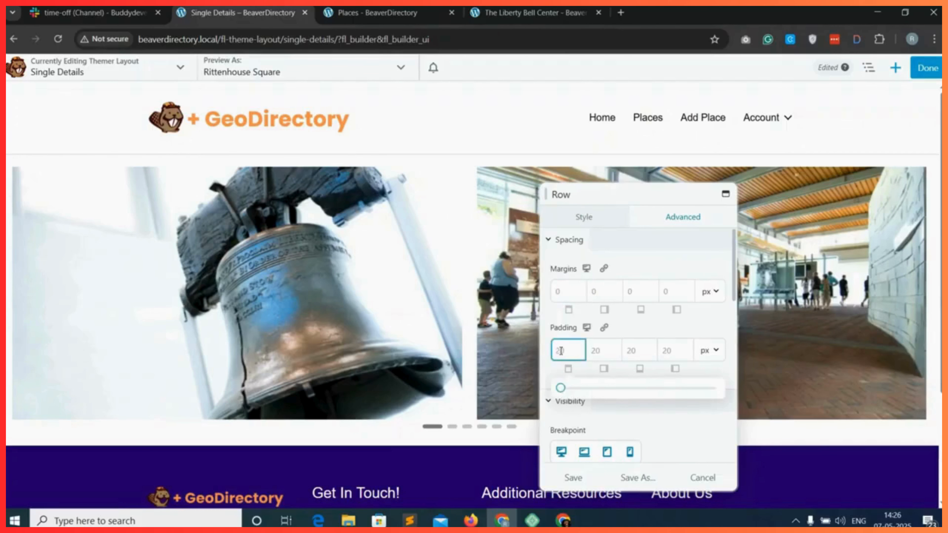
type("0")
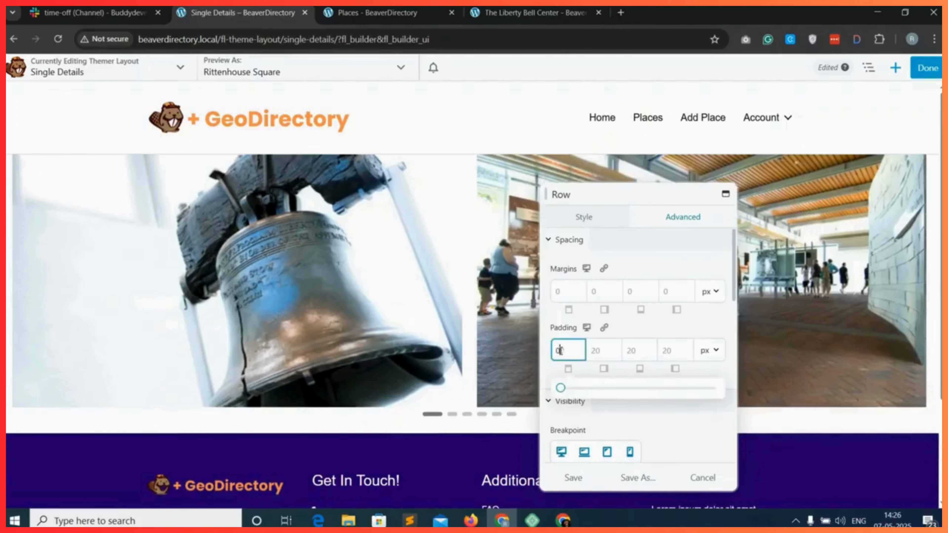
left_click(604, 328)
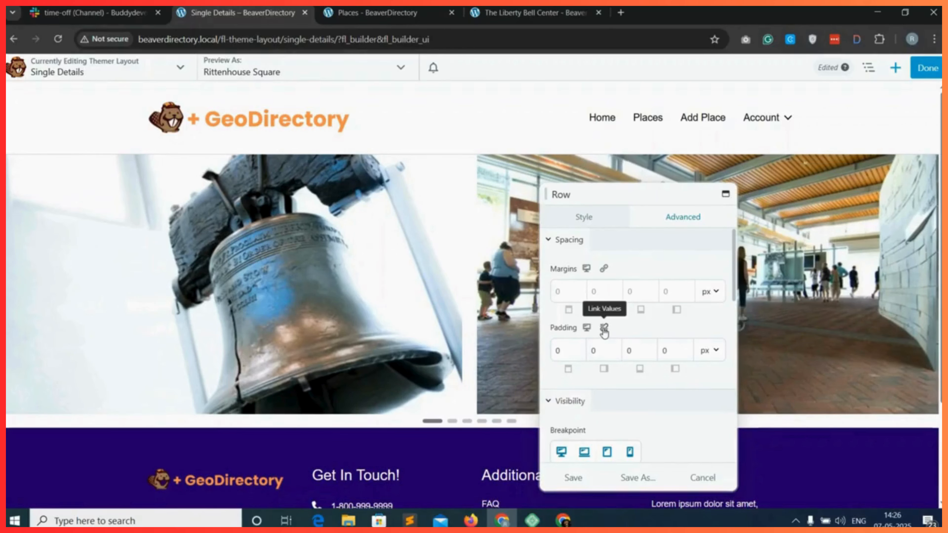
left_click(575, 479)
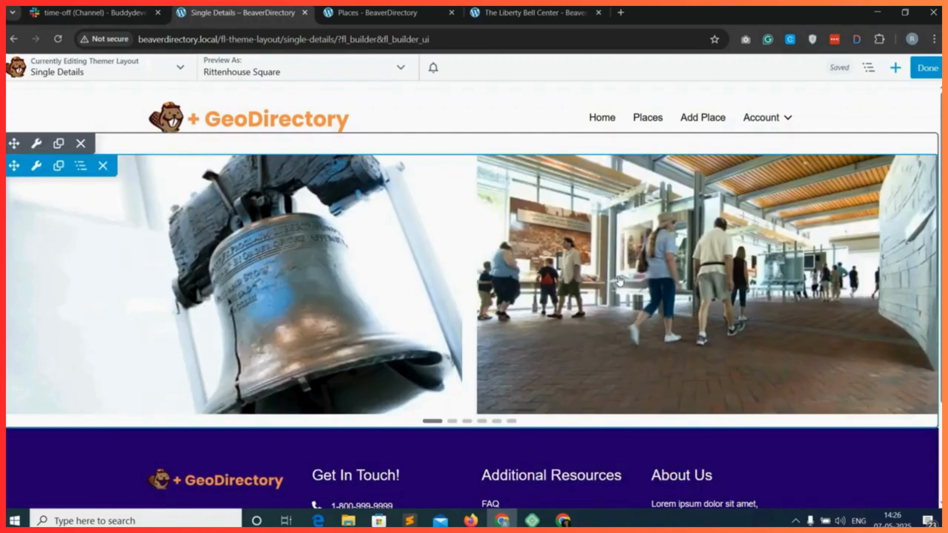
- Add a 2 Columns row below the image slider and nest another 2 Columns layout inside its second column
scroll(499, 374, "down", 2)
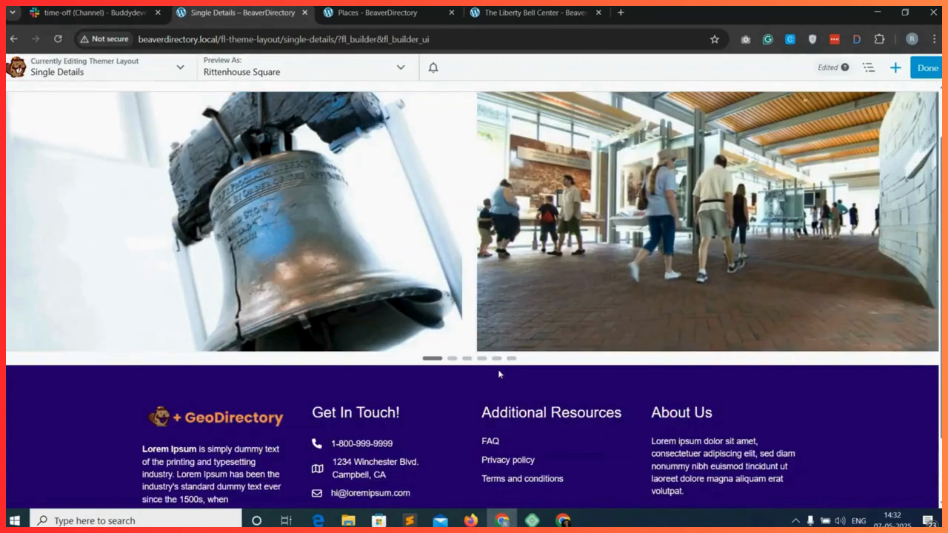
left_click(895, 73)
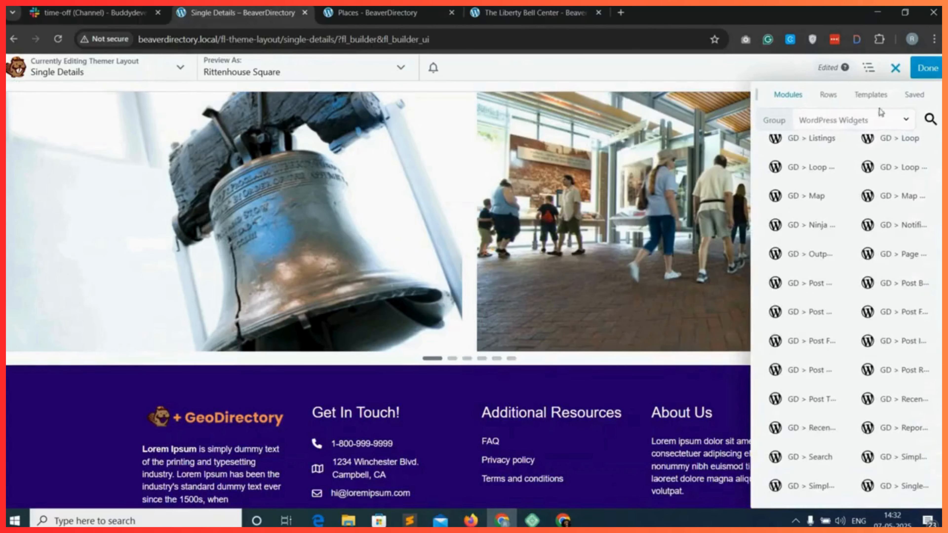
left_click(829, 96)
left_click_drag(892, 167, 432, 420)
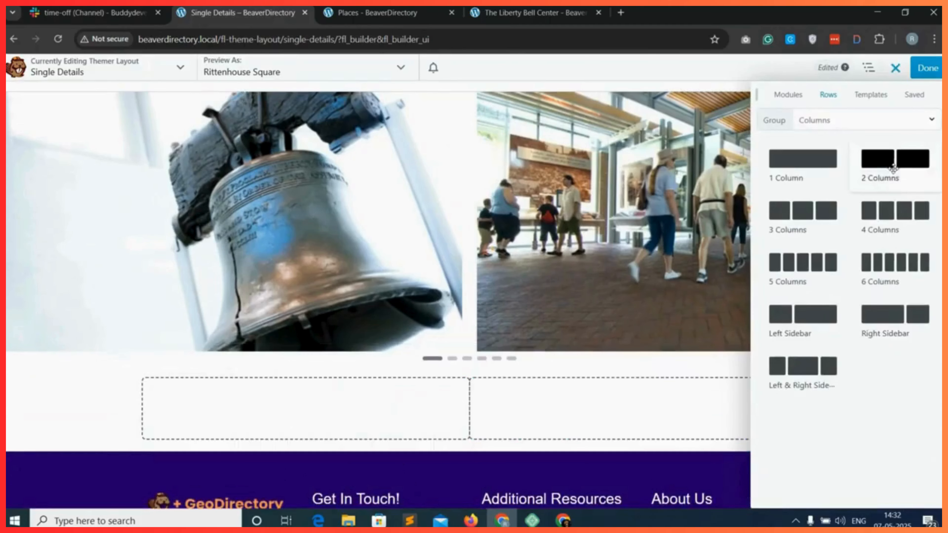
left_click_drag(894, 167, 627, 375)
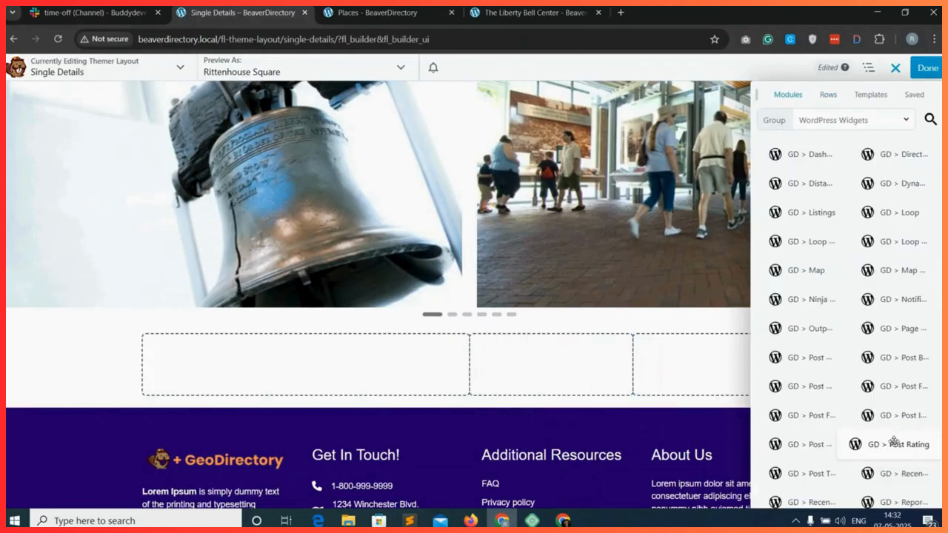
- Place the GD > Post Rating widget in the first nested column, with its style set to All
left_click_drag(900, 444, 586, 381)
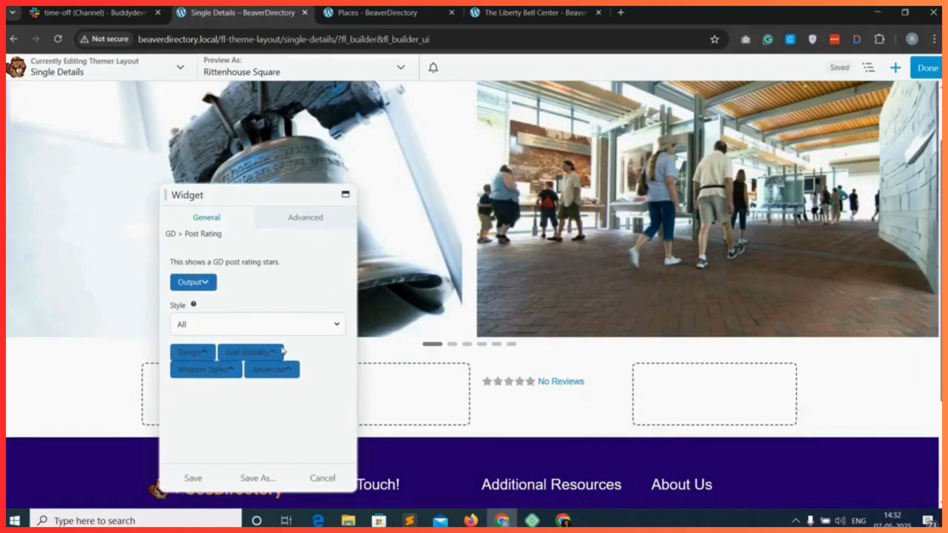
left_click(229, 328)
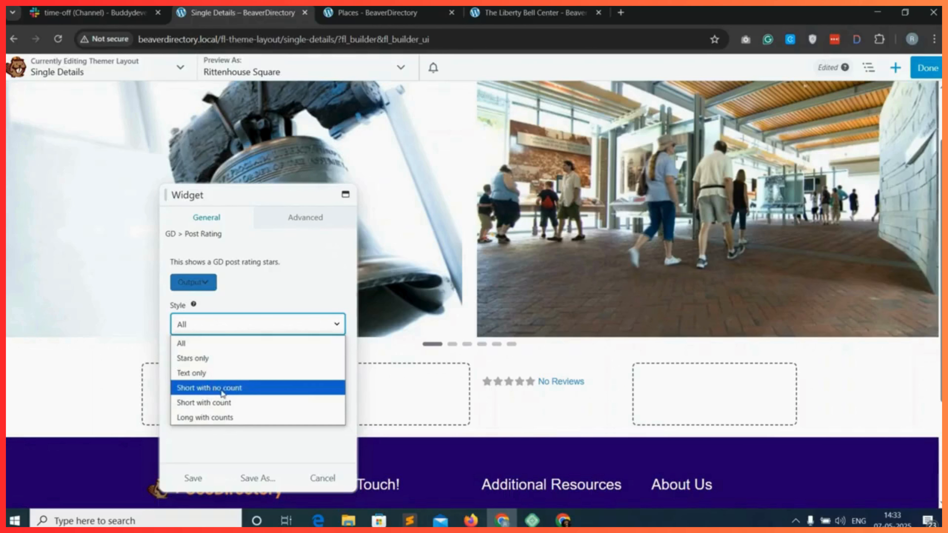
left_click(186, 346)
- Review the rating widget's badge size, grid visibility and wrapper style options, down to the display settings
left_click(200, 354)
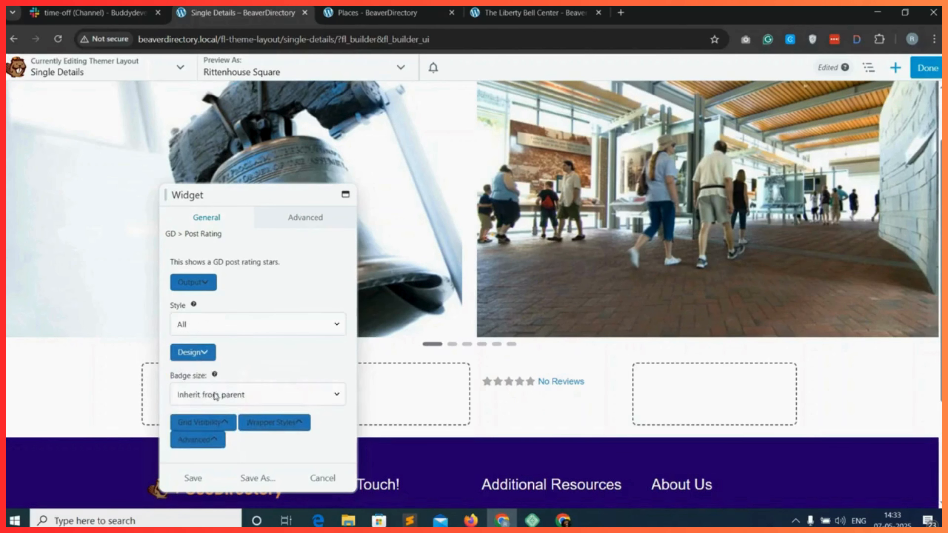
left_click(227, 395)
left_click(215, 422)
scroll(224, 429, "down", 3)
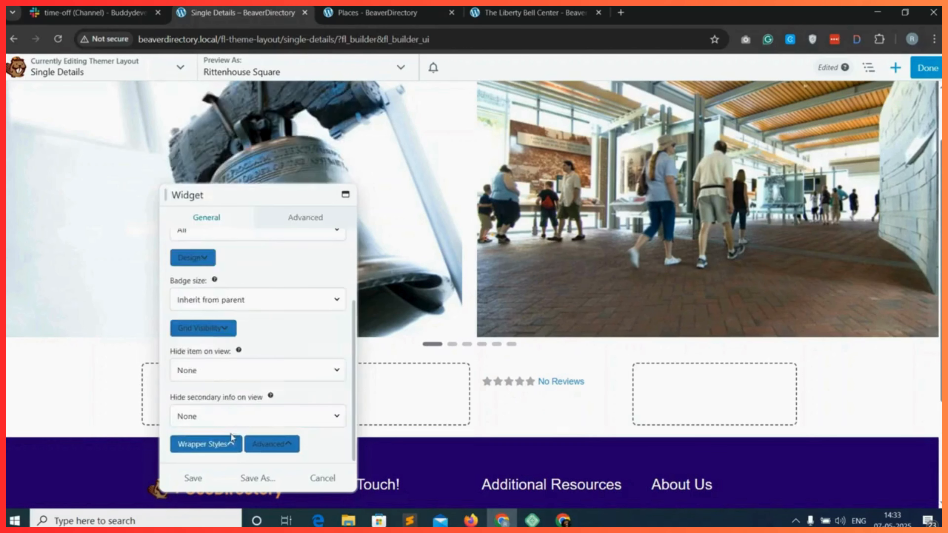
left_click(205, 444)
scroll(230, 399, "down", 10)
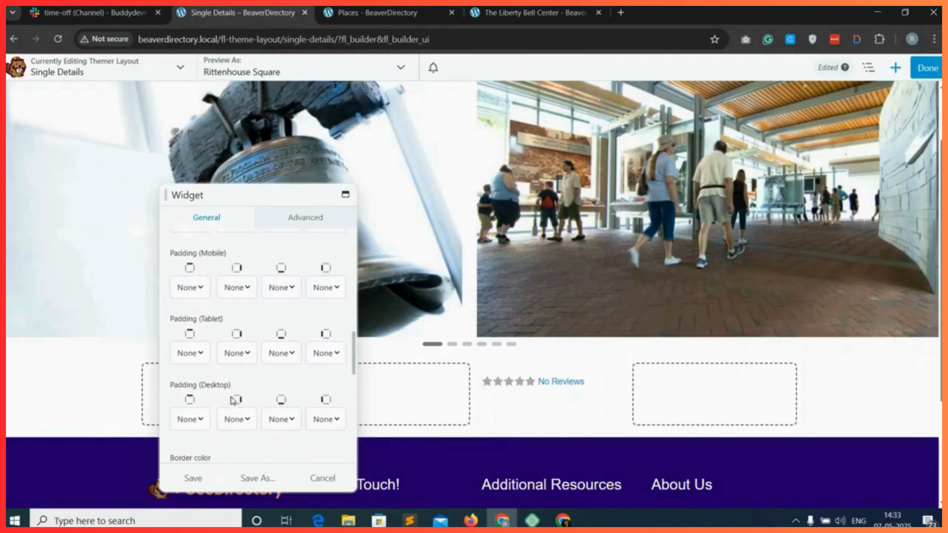
scroll(224, 404, "down", 8)
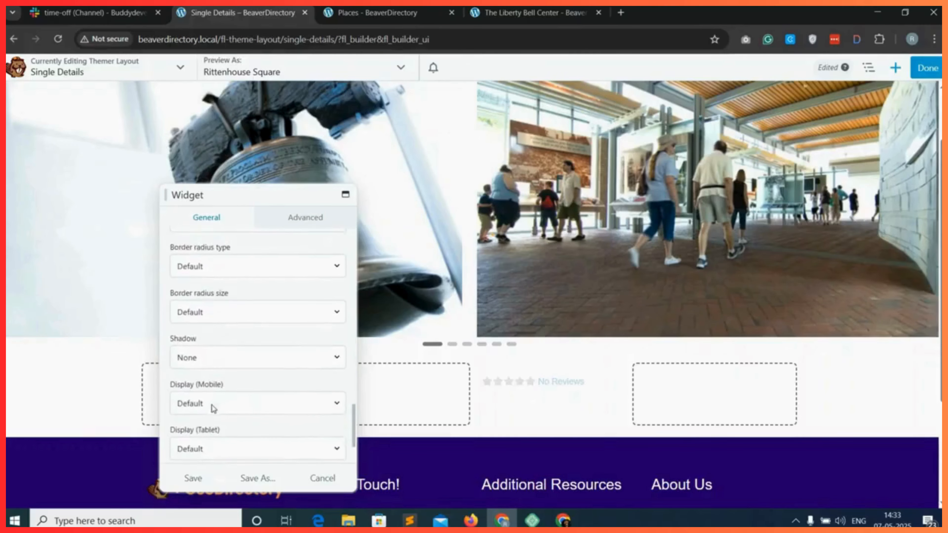
- Set the rating widget's wrapper alignment to Right and save the widget
left_click(208, 443)
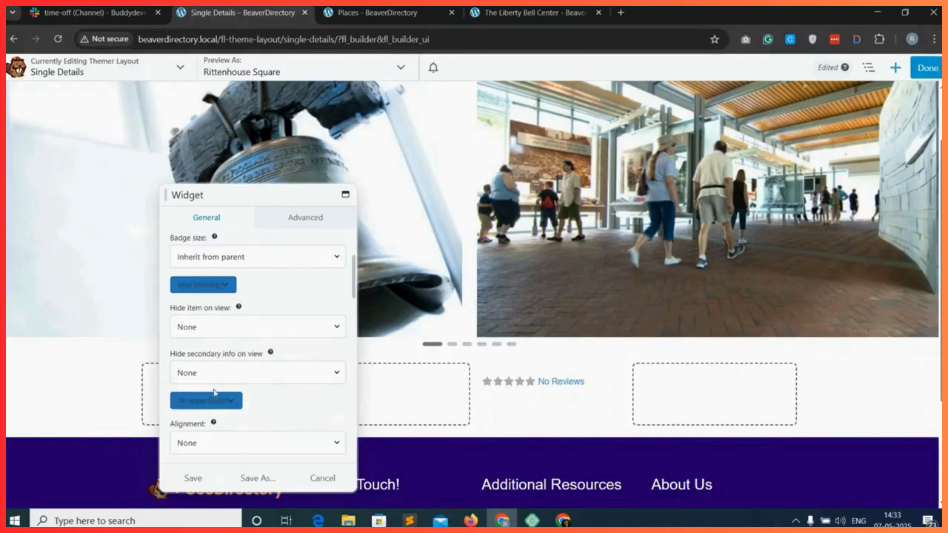
left_click(210, 441)
key("Escape")
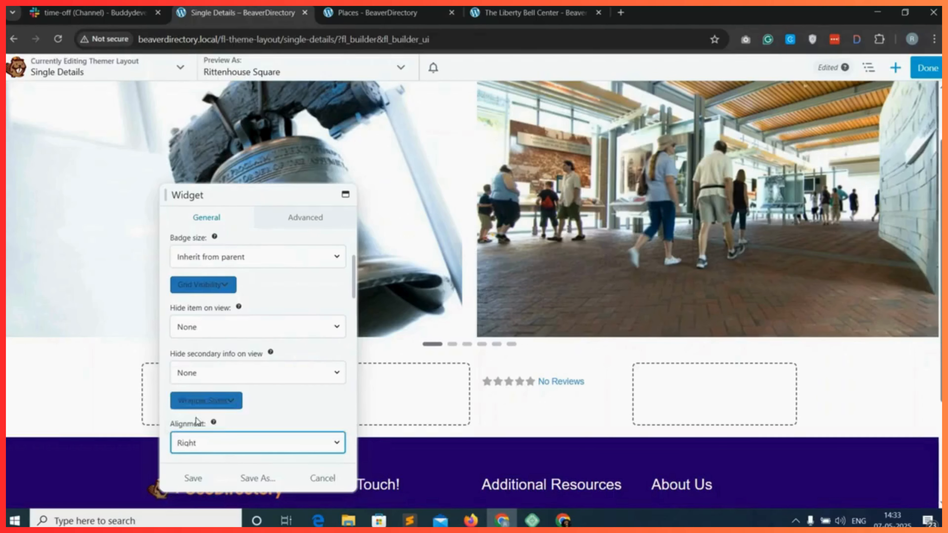
left_click(193, 478)
- Place the GD > Post Favorite widget in the second nested column and set its icon color off to gray, RGB 130, 130, 130
left_click(895, 67)
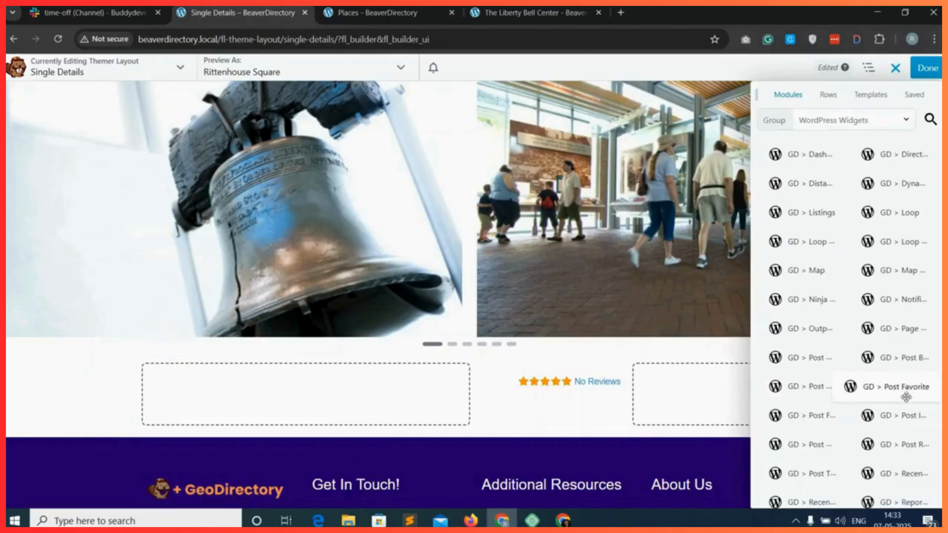
left_click_drag(907, 390, 734, 422)
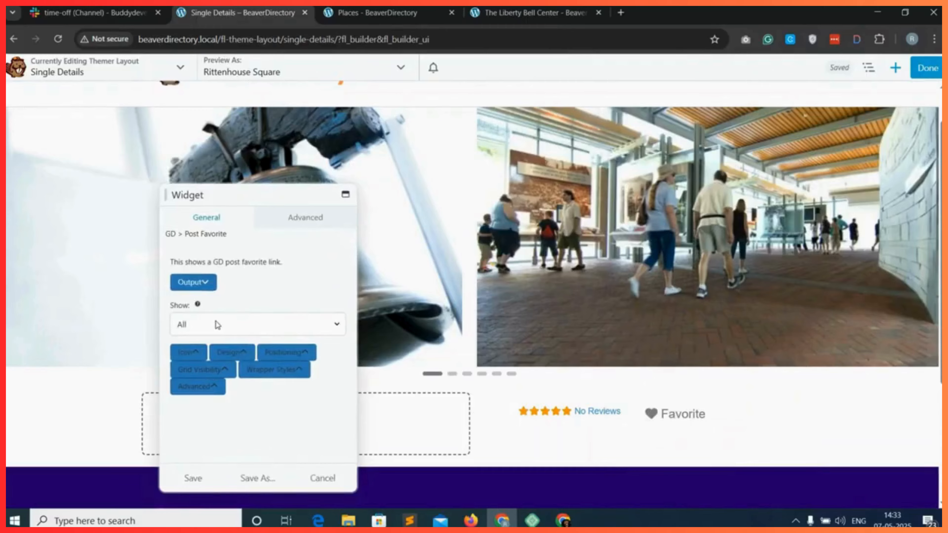
left_click(190, 355)
scroll(196, 394, "down", 2)
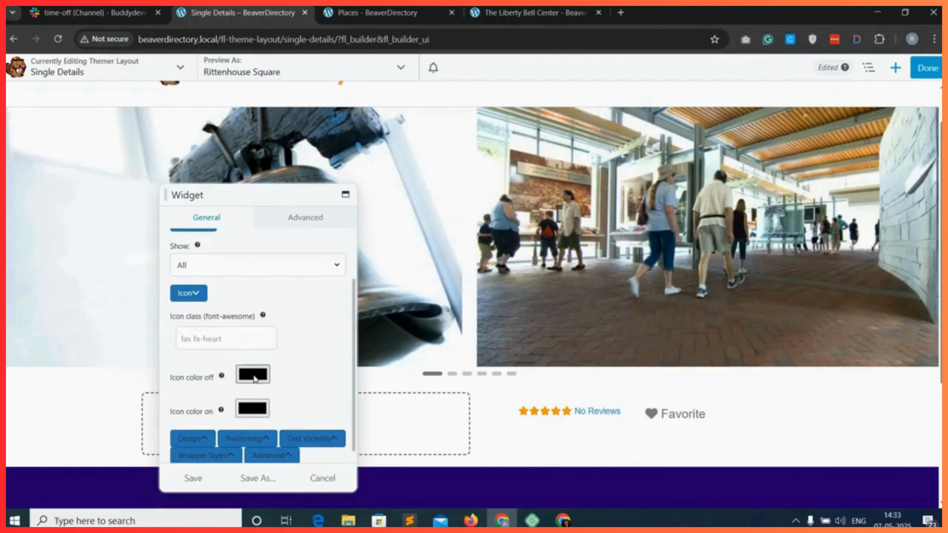
left_click(253, 375)
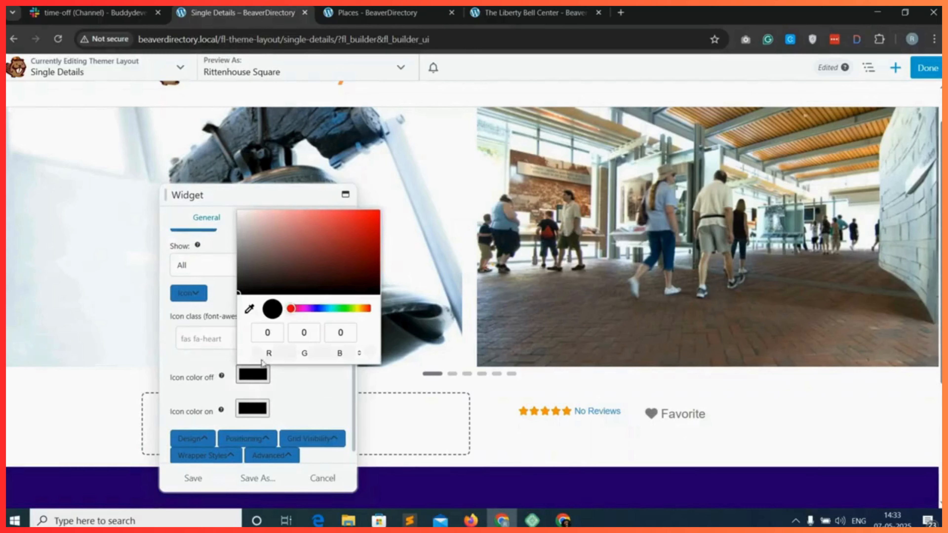
left_click_drag(245, 287, 240, 254)
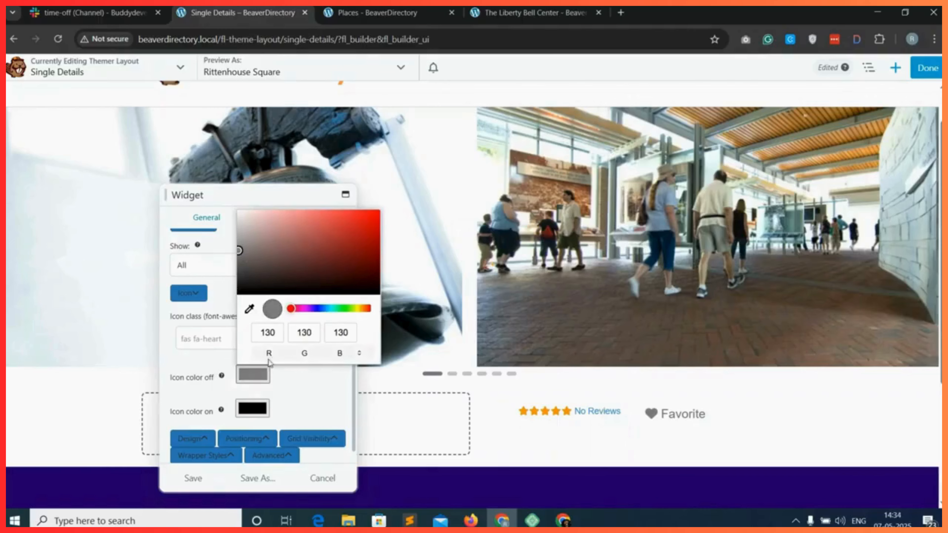
left_click(253, 375)
- Choose a strongly saturated color for the favorite widget's icon color on
left_click(251, 409)
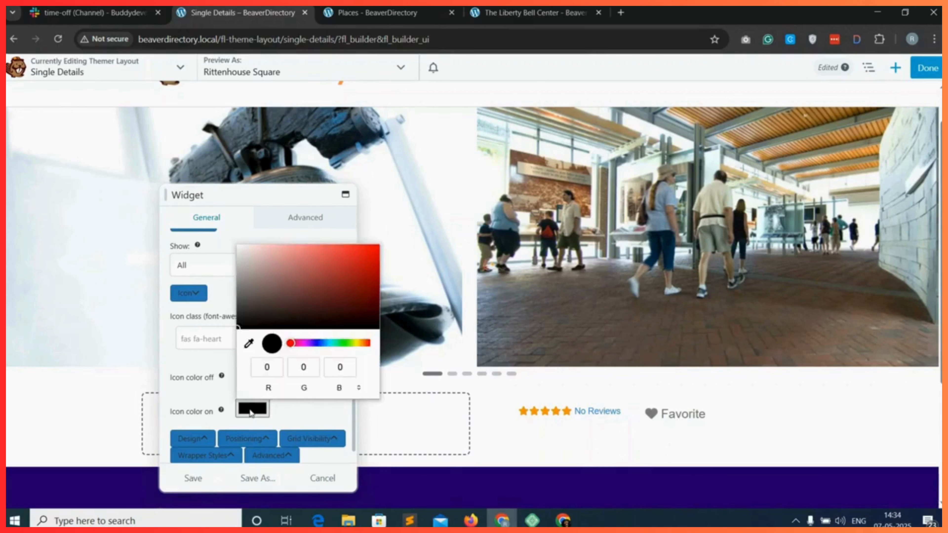
left_click(241, 290)
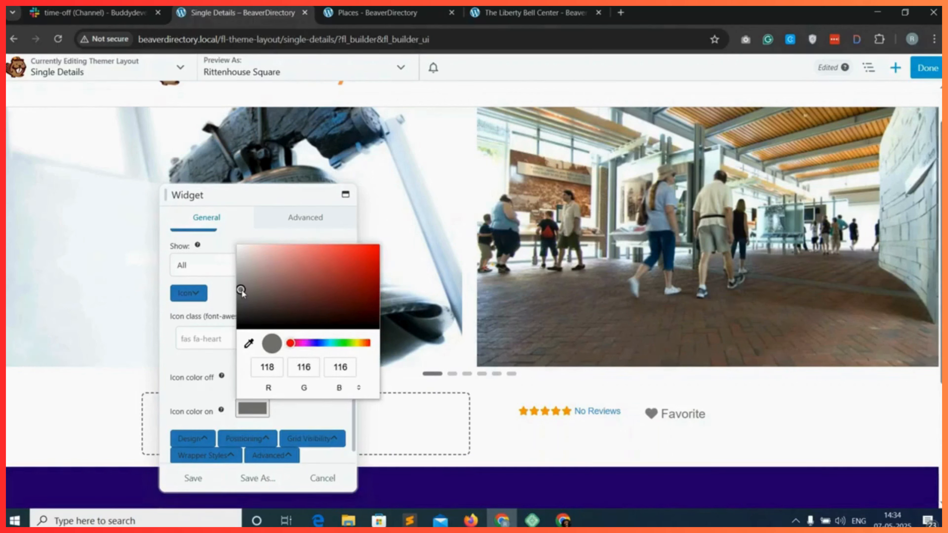
left_click_drag(332, 346, 344, 344)
left_click_drag(372, 274, 369, 278)
left_click(302, 417)
- Set the favorite widget's positioning alignment to Right
scroll(302, 418, "down", 5)
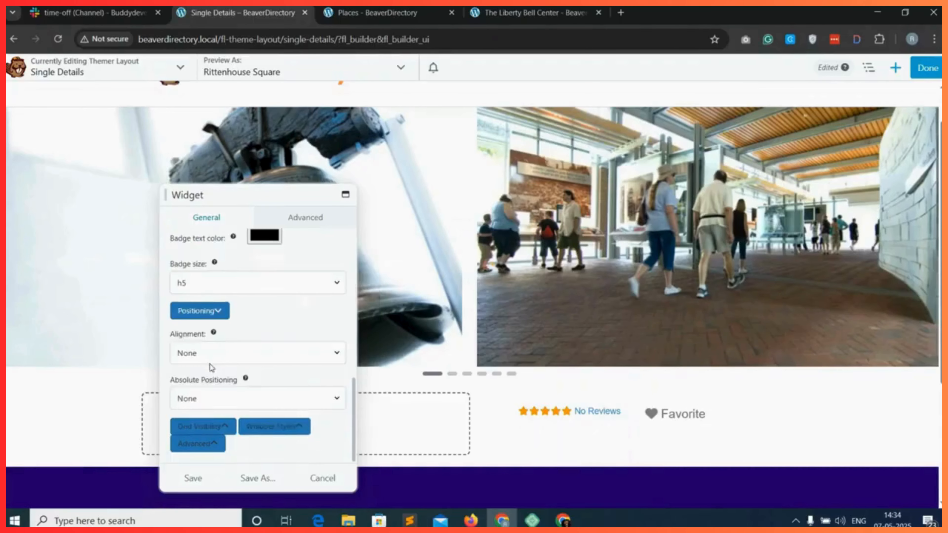
left_click(220, 355)
left_click(205, 416)
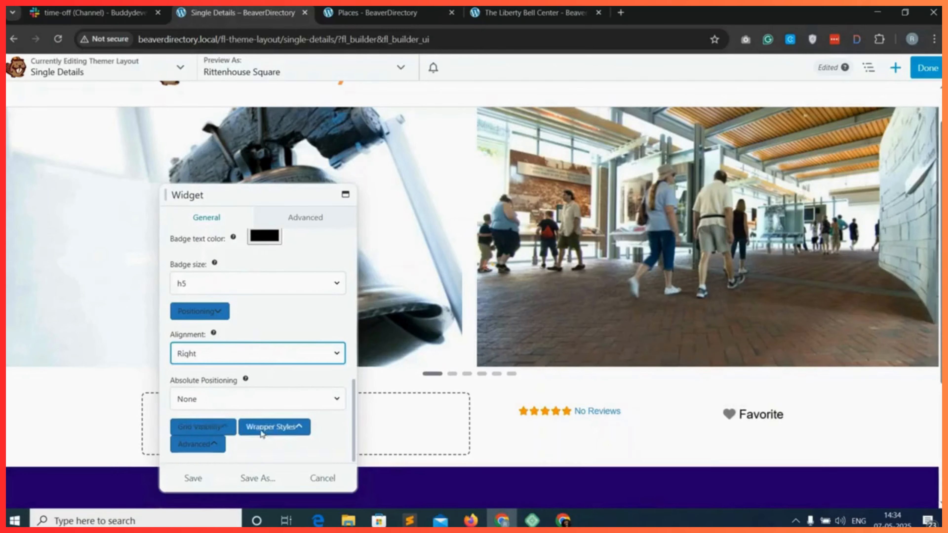
- Set the border color in the favorite widget's wrapper styles to None and save the widget
left_click(276, 427)
scroll(271, 412, "down", 10)
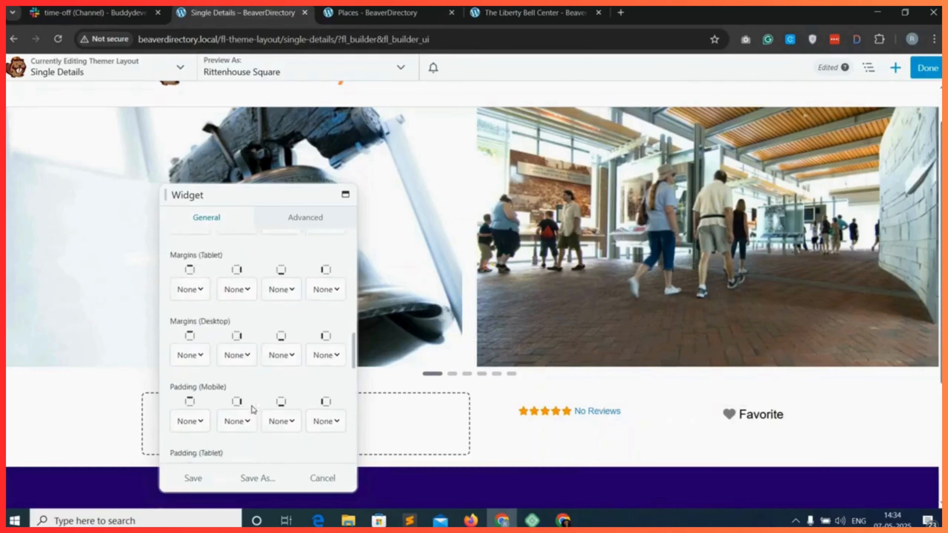
scroll(246, 406, "down", 3)
left_click(205, 333)
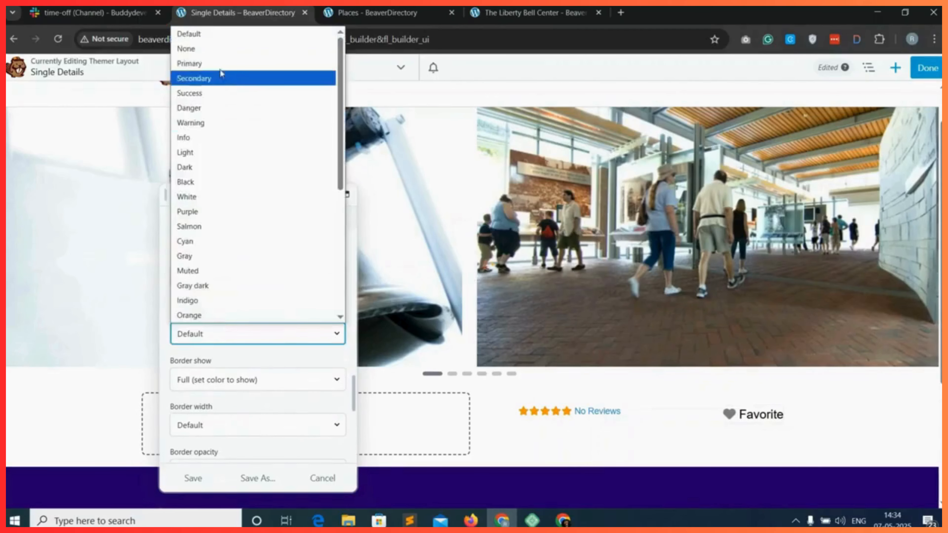
left_click(210, 47)
left_click(193, 478)
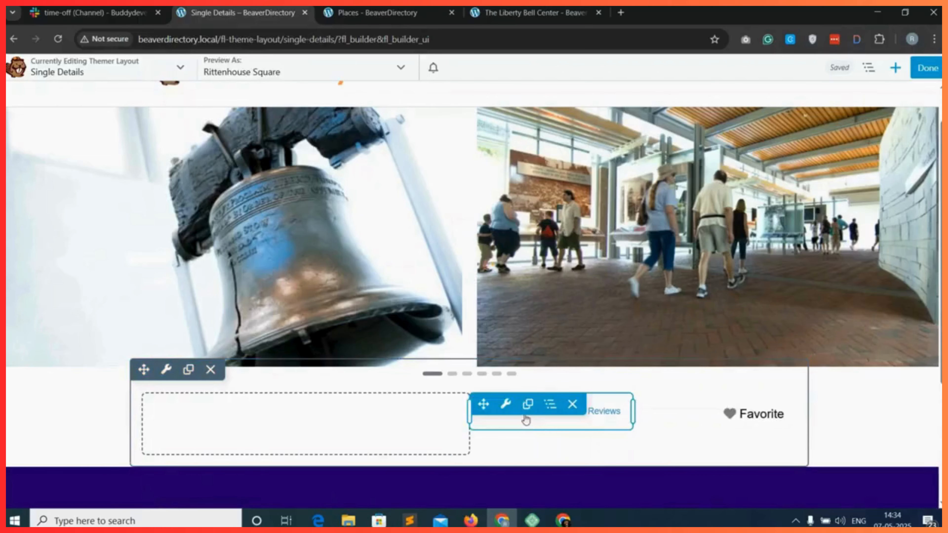
- Set the parent column of the rating and favorite widgets to equalize heights with Center vertical alignment, and save it
mouse_move(506, 407)
mouse_move(549, 405)
mouse_move(582, 447)
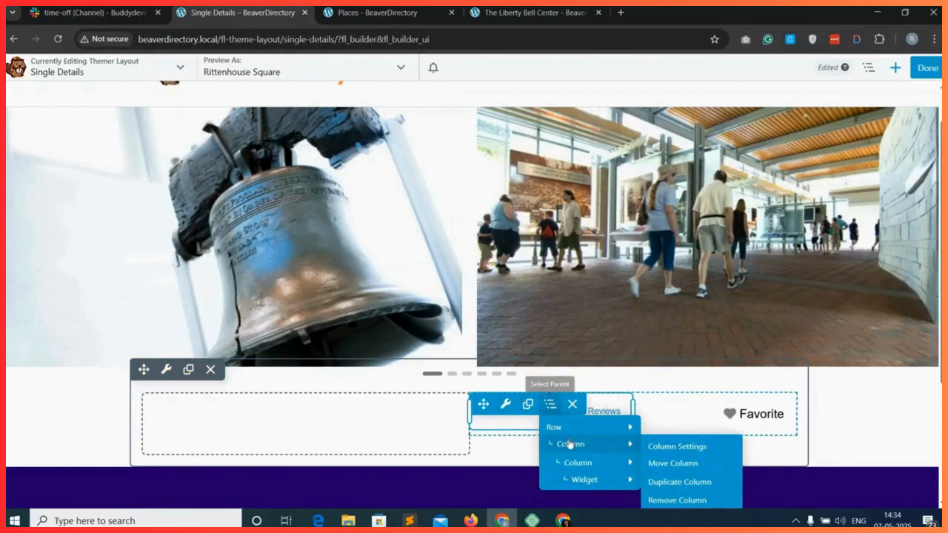
left_click(679, 448)
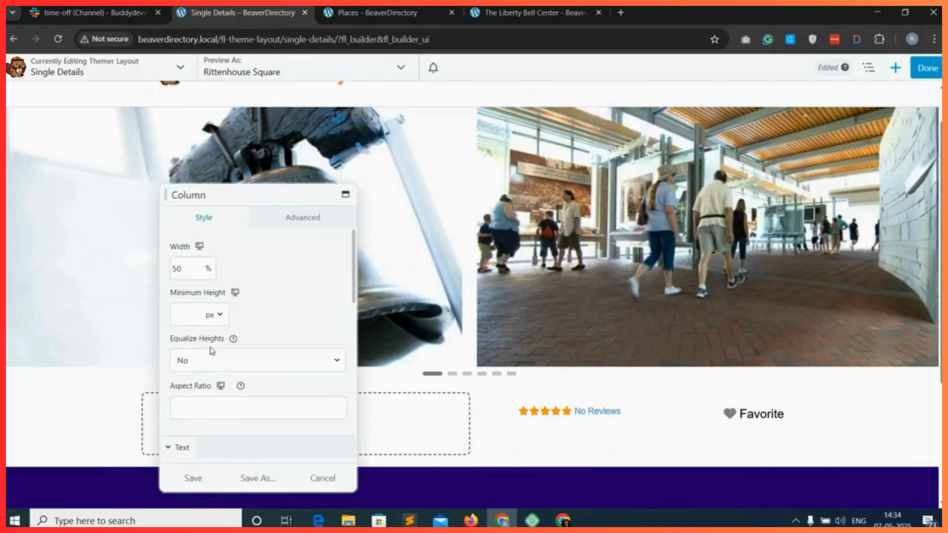
left_click(229, 357)
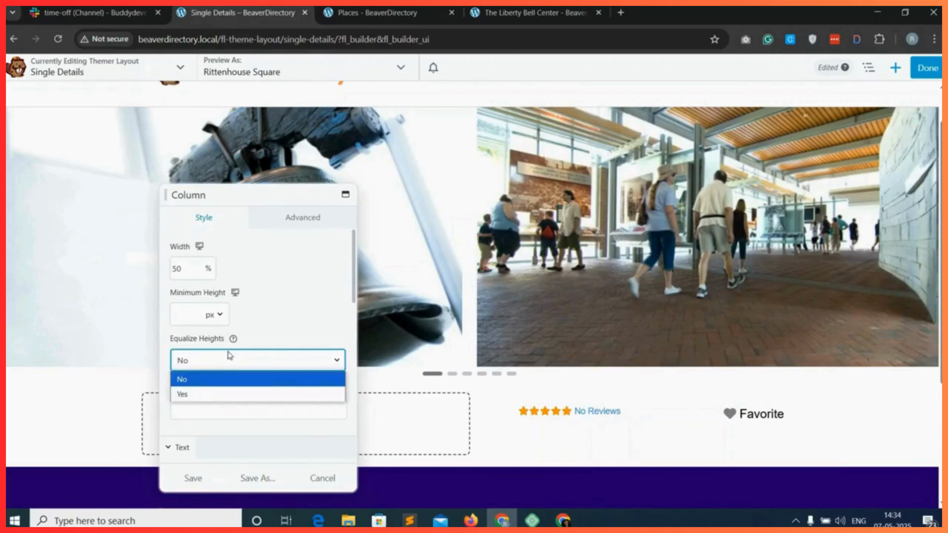
left_click(195, 393)
scroll(198, 388, "down", 2)
left_click(206, 379)
left_click(204, 413)
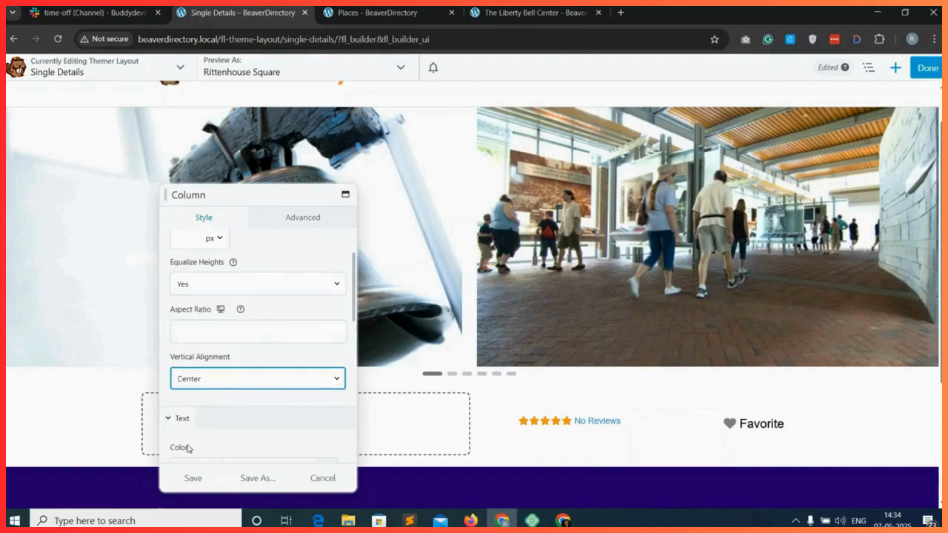
left_click(192, 478)
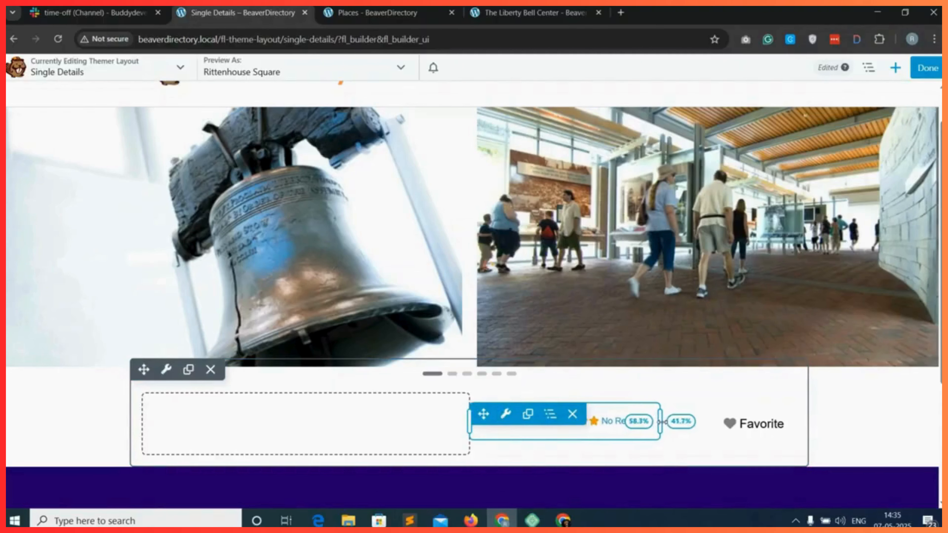
- Widen the rating widget's nested column so the favorite widget's column becomes narrower
left_click_drag(660, 421, 693, 421)
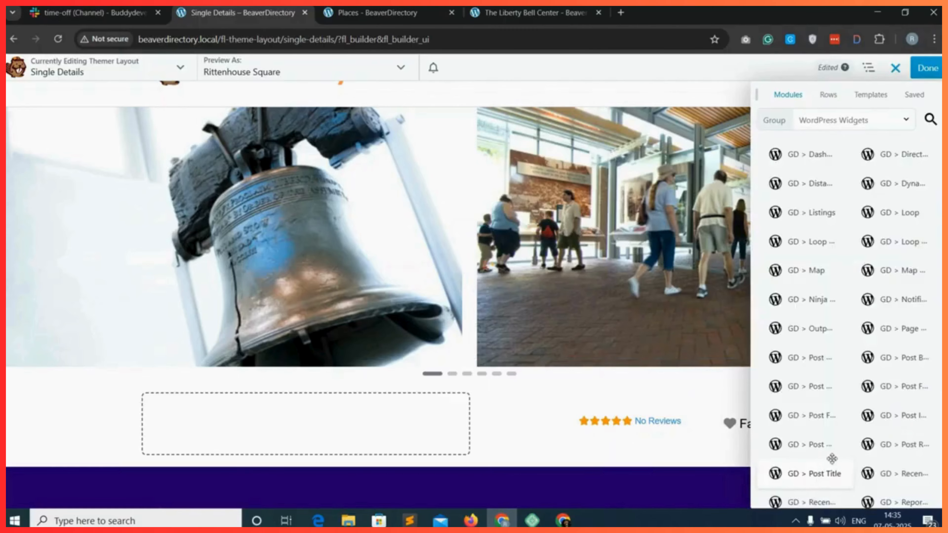
- Add a GD > Post Title widget to the empty column beside the rating, set its design heading size to h2 and save it
scroll(832, 459, "down", 1)
left_click_drag(827, 456, 276, 383)
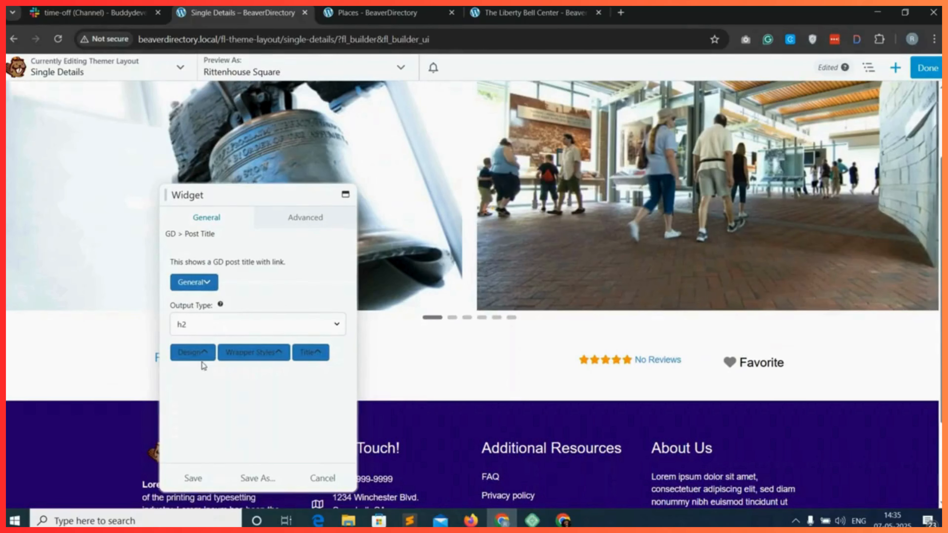
left_click(197, 355)
left_click(214, 396)
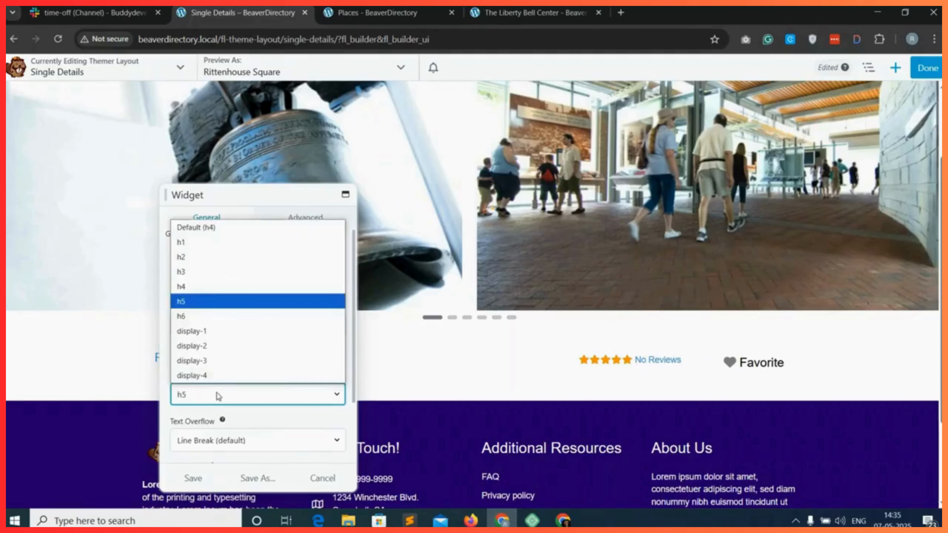
left_click(202, 257)
scroll(187, 336, "down", 5)
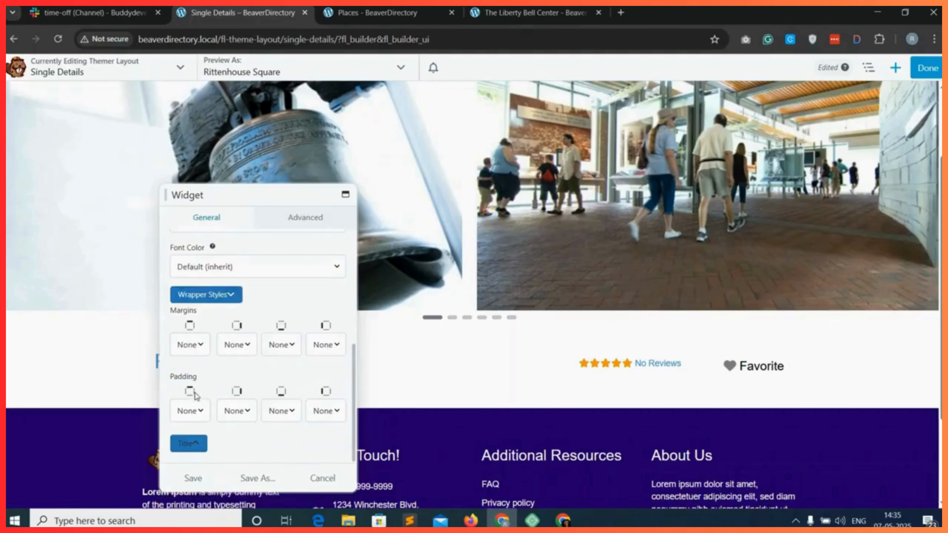
left_click(188, 444)
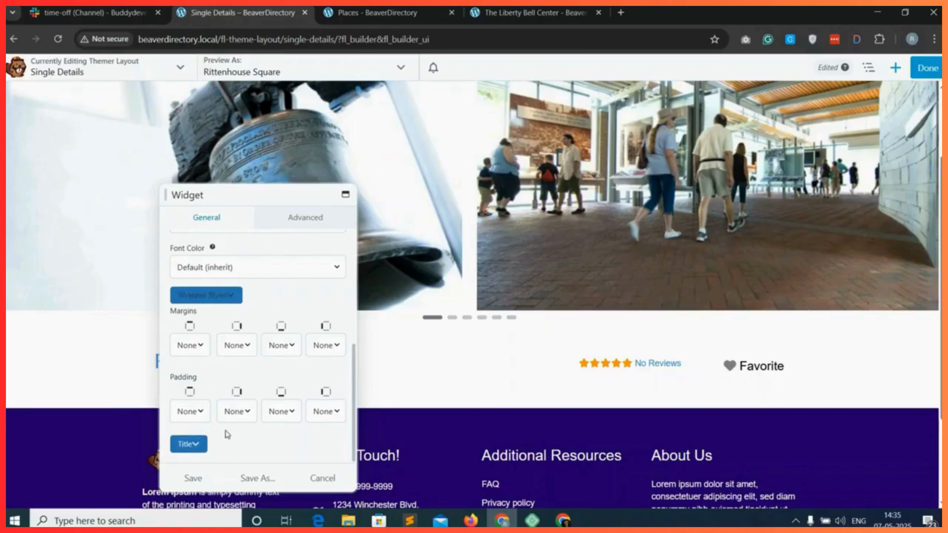
scroll(226, 429, "down", 1)
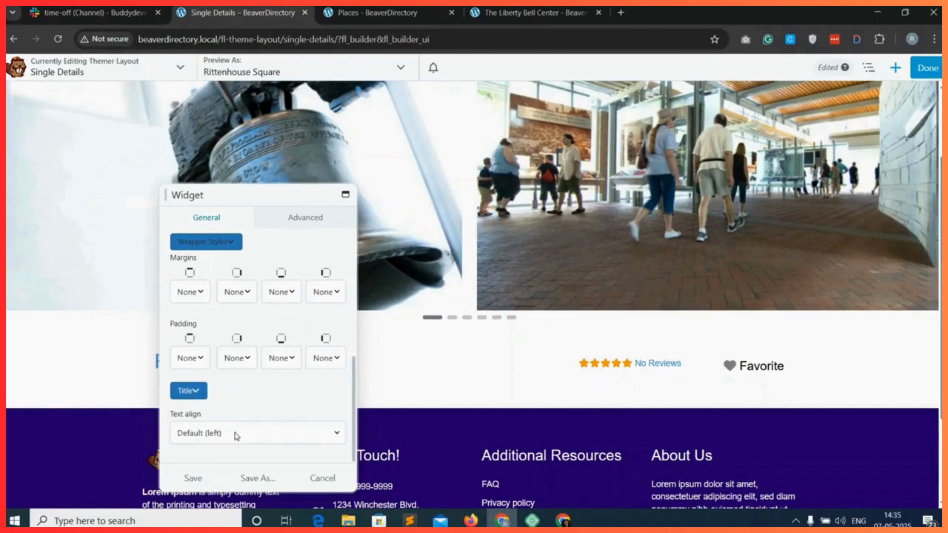
left_click(200, 480)
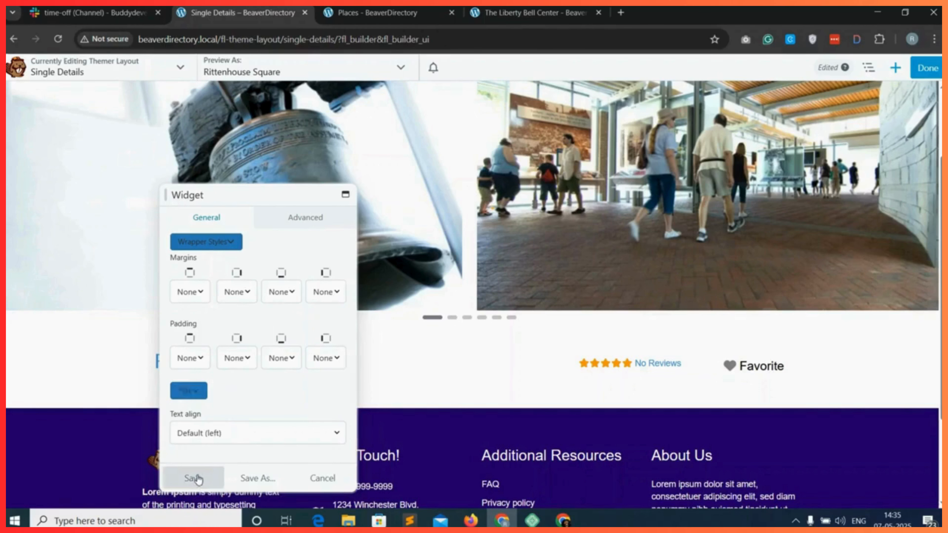
- Publish the Single Details layout and review the slider, title, rating and favorite row on the resulting page
left_click(929, 71)
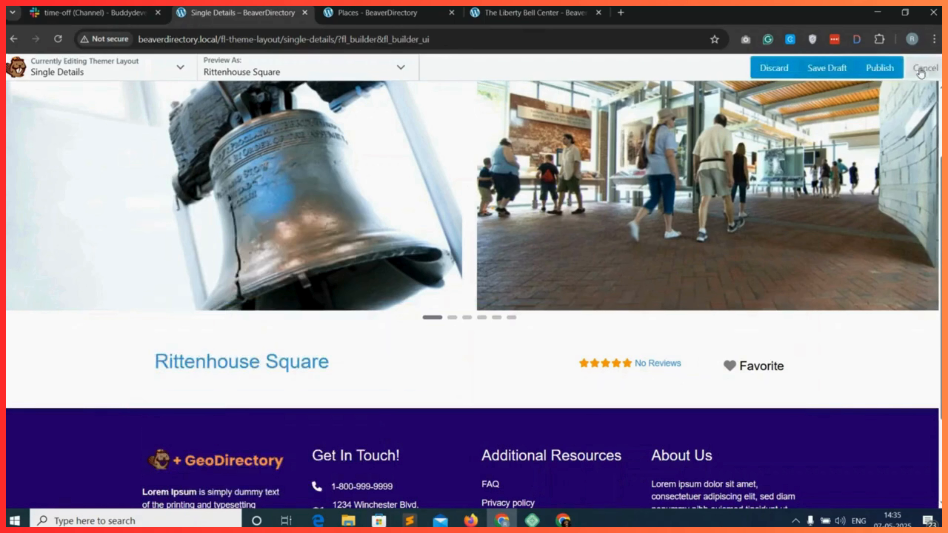
left_click(889, 71)
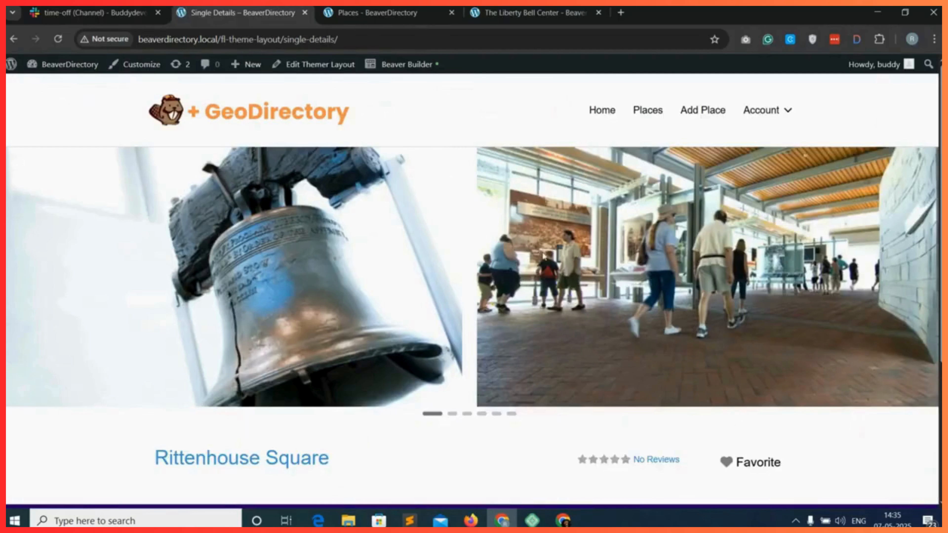
scroll(254, 265, "up", 1)
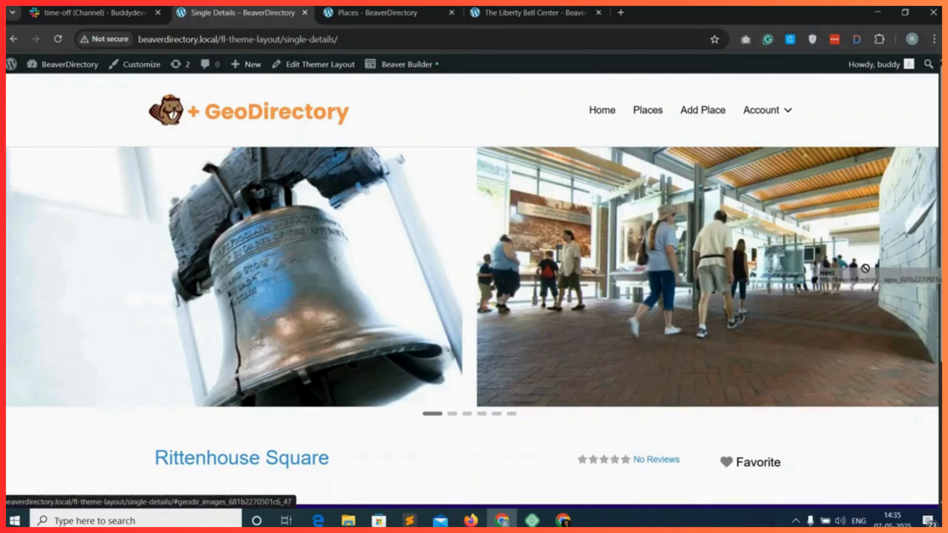
scroll(731, 298, "down", 1)
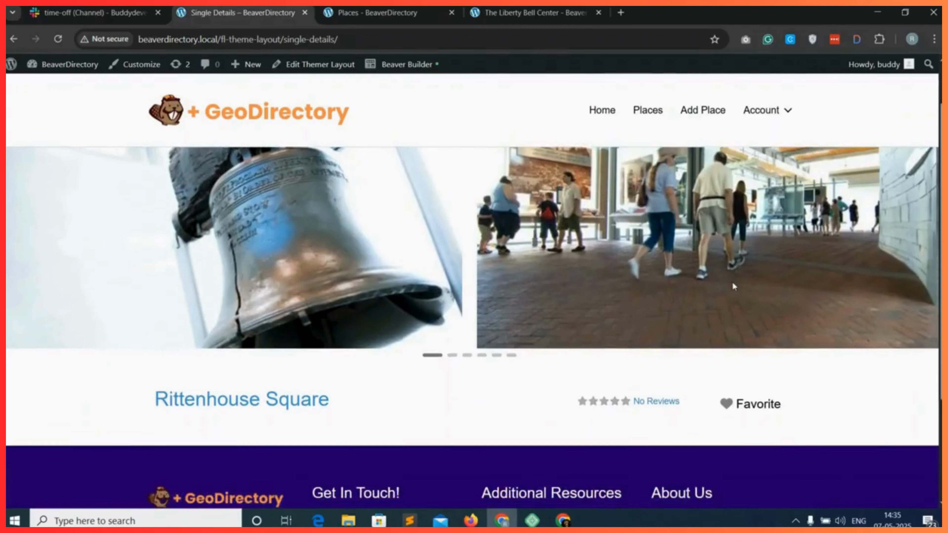
scroll(732, 297, "down", 1)
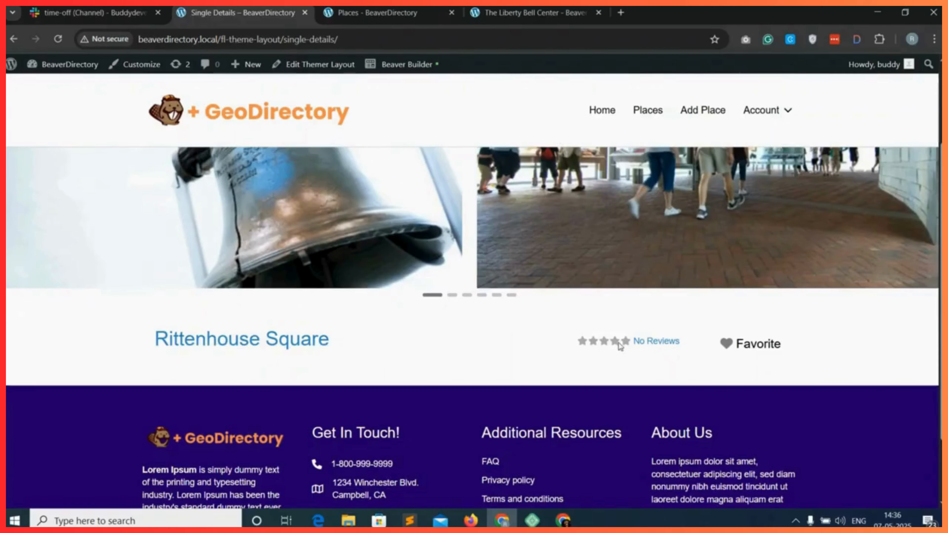
- Mark Rittenhouse Square as a favorite and, back in the builder, narrow the rating's nested column so the favorite label fits on one line
left_click(726, 347)
left_click(720, 343)
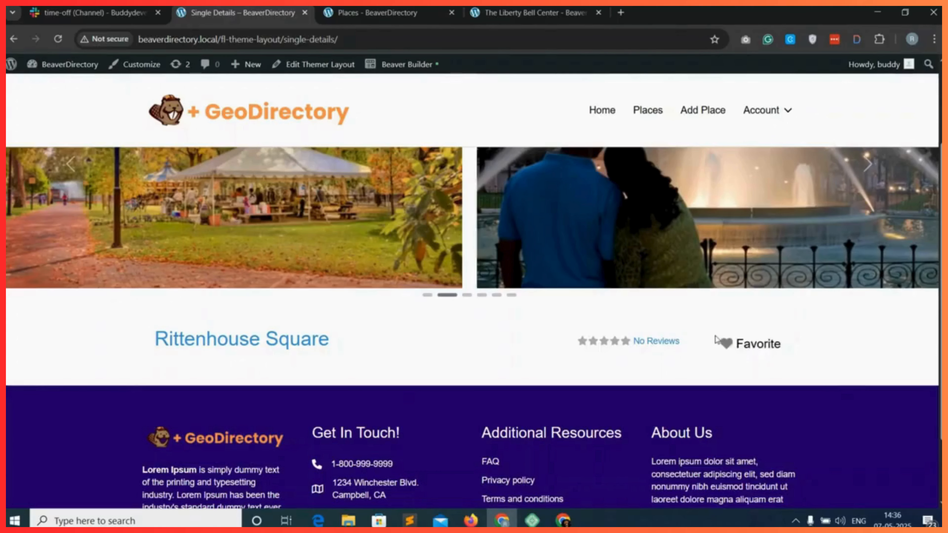
left_click(728, 346)
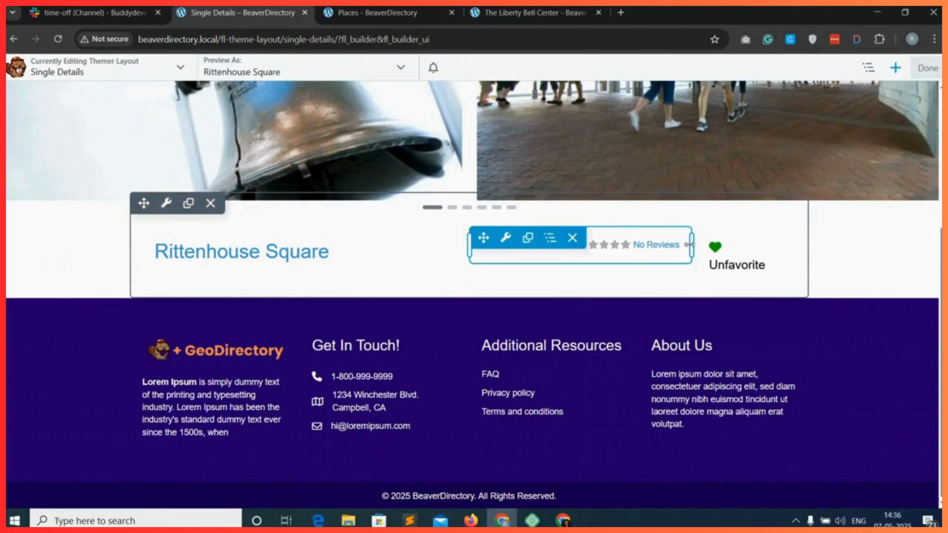
left_click_drag(691, 245, 669, 247)
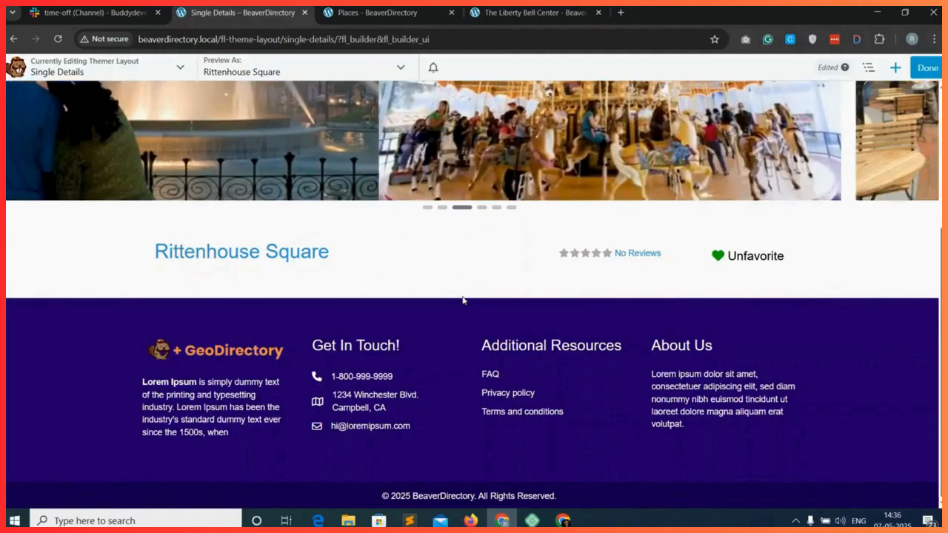
- Add a two-column row below the title row and place a GD > Single Tabs widget in its left column
left_click_drag(895, 159, 382, 431)
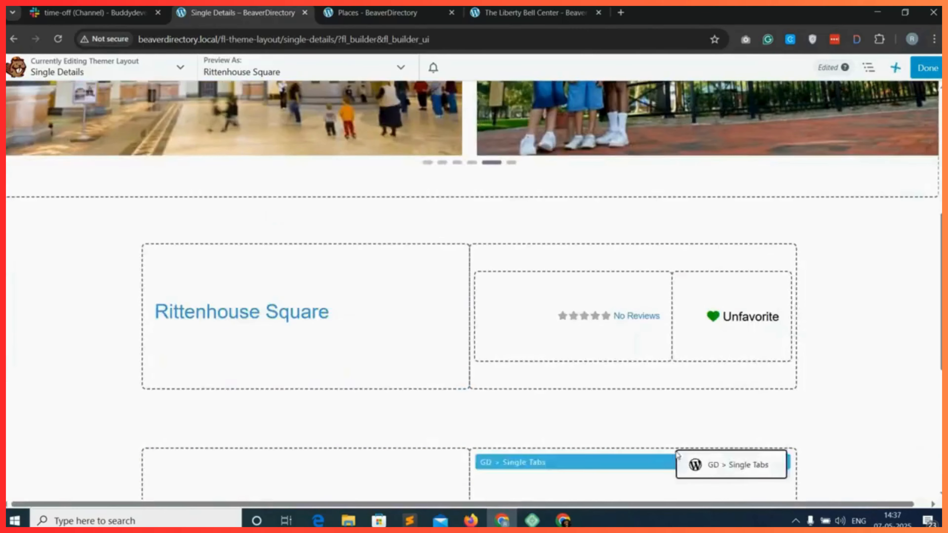
left_click_drag(730, 464, 291, 463)
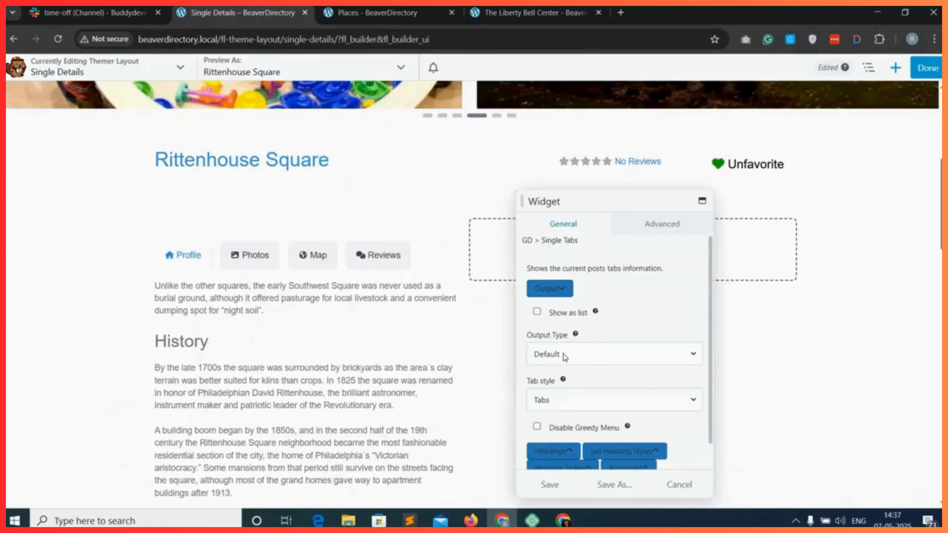
- Set the Single Tabs widget's output type to Head only and its tab style to Tabs
left_click(580, 357)
left_click(559, 388)
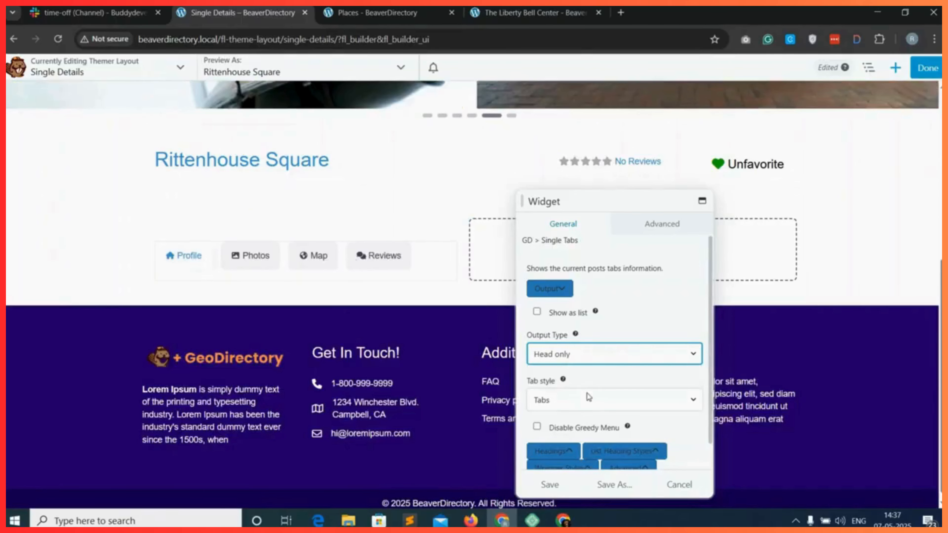
left_click(580, 403)
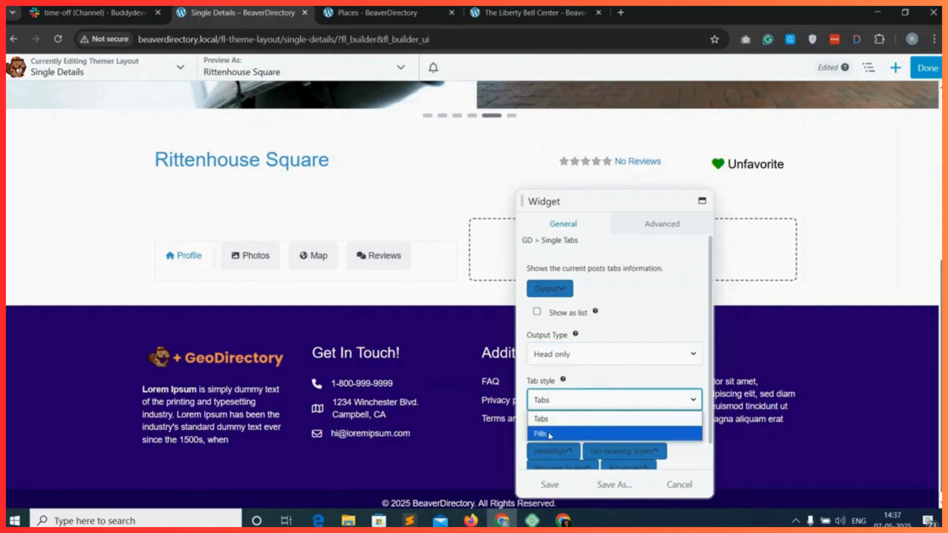
left_click(560, 419)
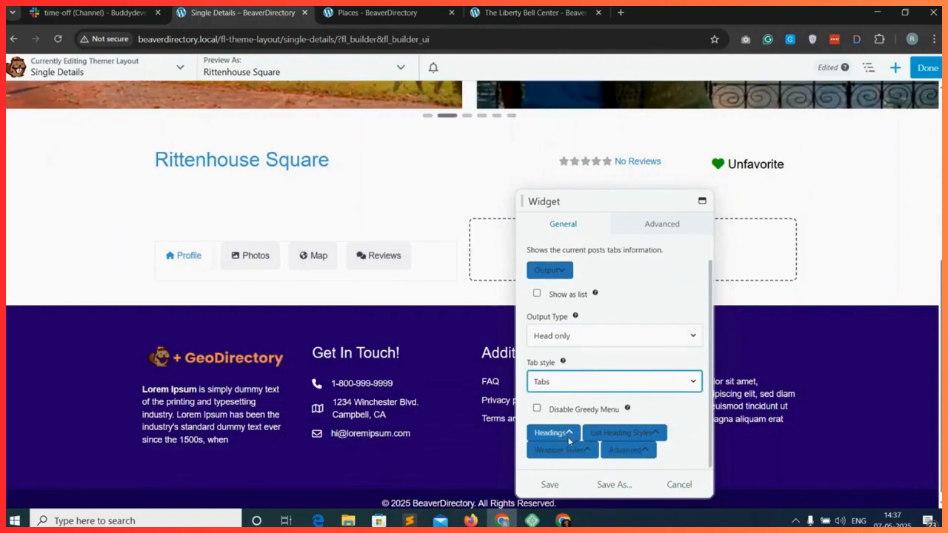
- Try the Remove separator line option in the tab heading settings and switch it off again
left_click(568, 435)
scroll(560, 411, "down", 3)
left_click(537, 339)
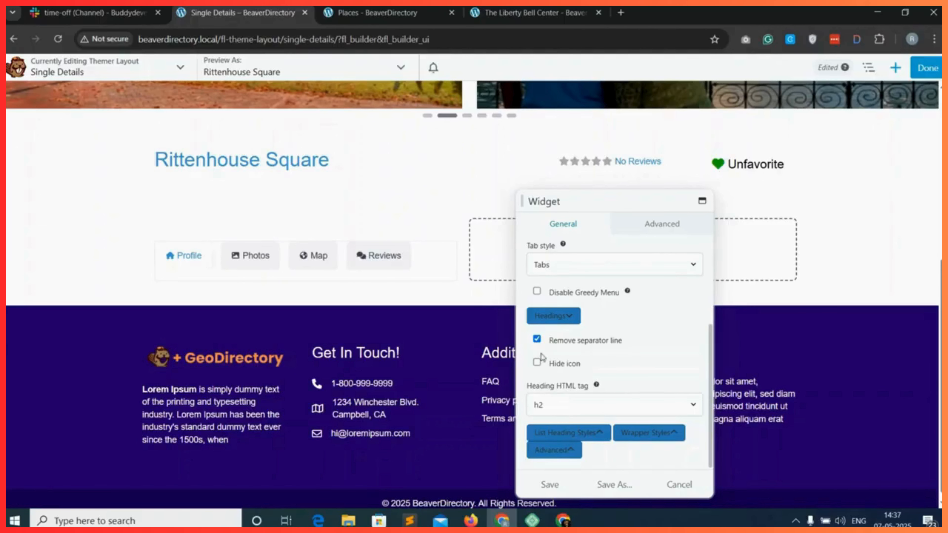
left_click(536, 339)
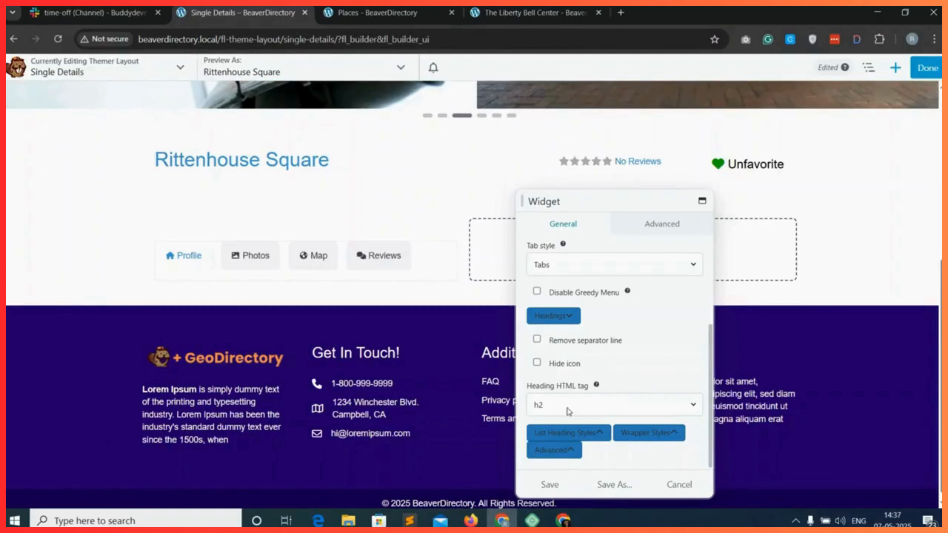
- Remove the border around the tab headings through the border color in the wrapper styles and save the widget
left_click(573, 433)
scroll(577, 410, "down", 5)
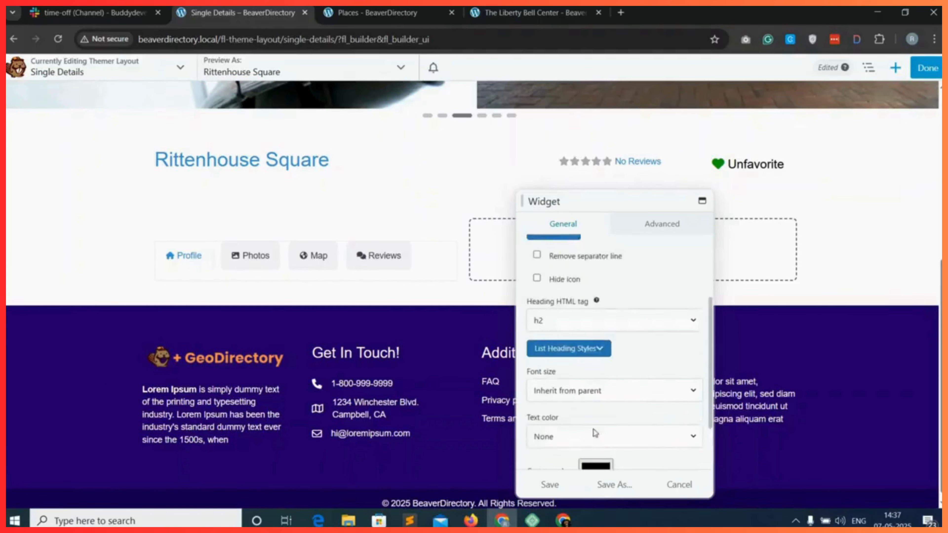
scroll(578, 393, "down", 3)
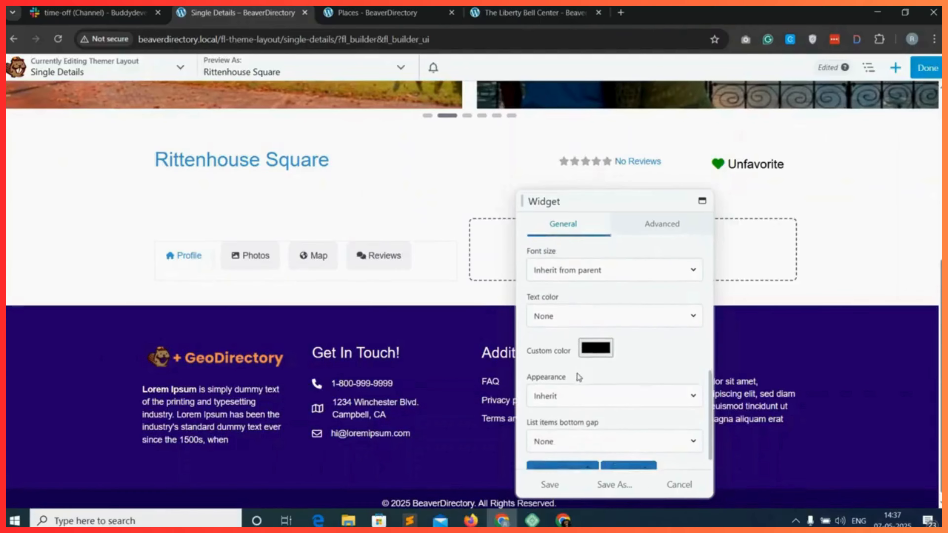
left_click(575, 451)
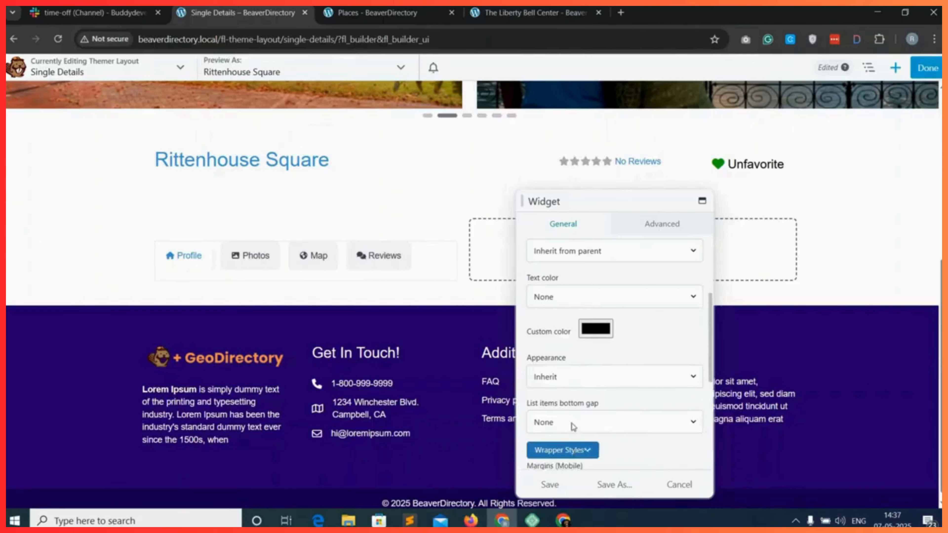
scroll(575, 403, "down", 18)
scroll(573, 400, "down", 5)
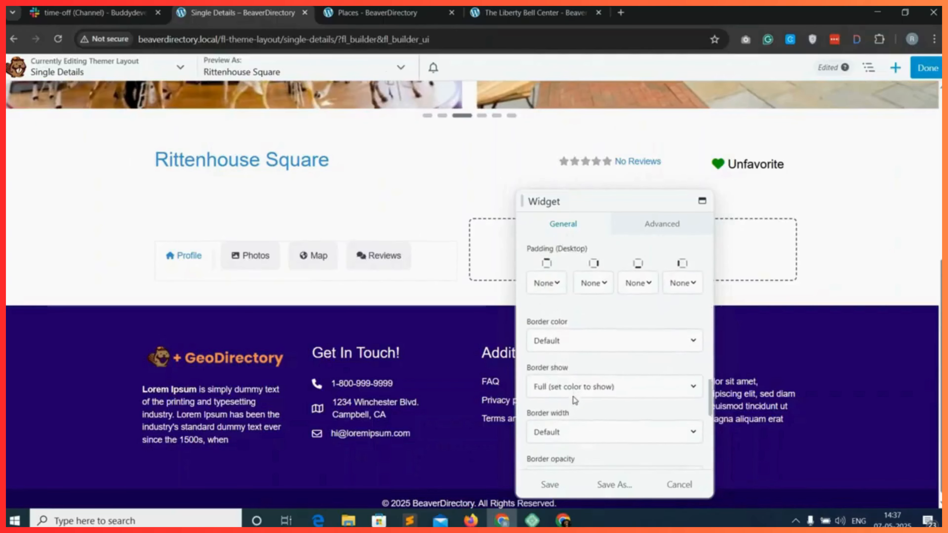
left_click(571, 328)
left_click(572, 42)
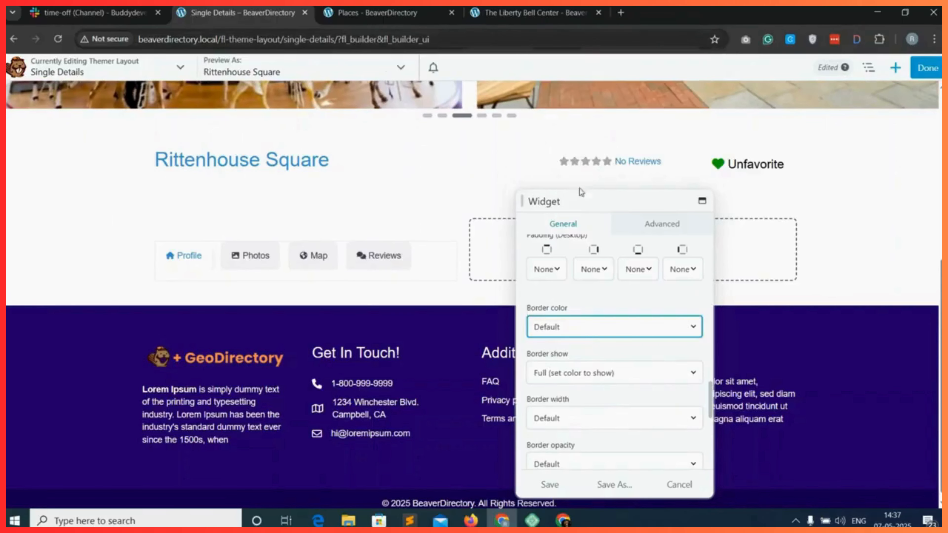
scroll(589, 370, "down", 5)
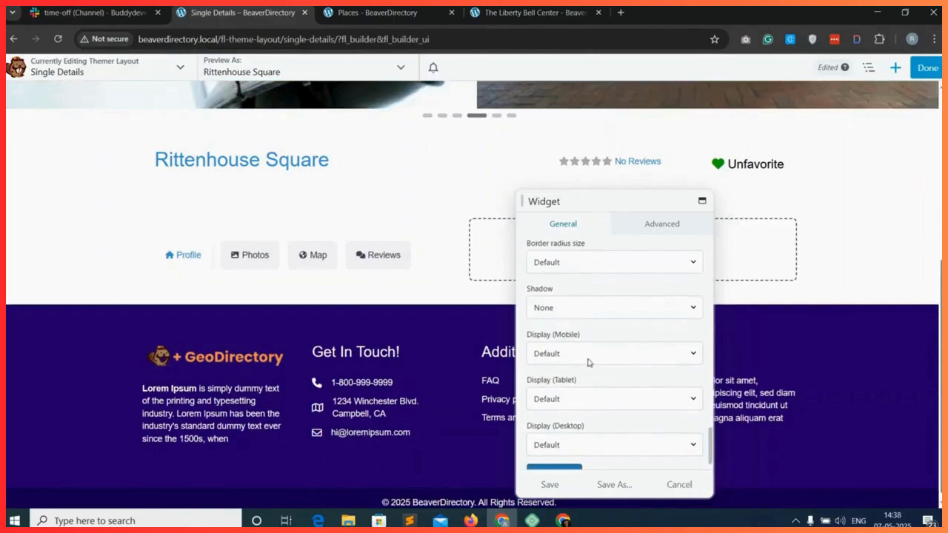
left_click(545, 492)
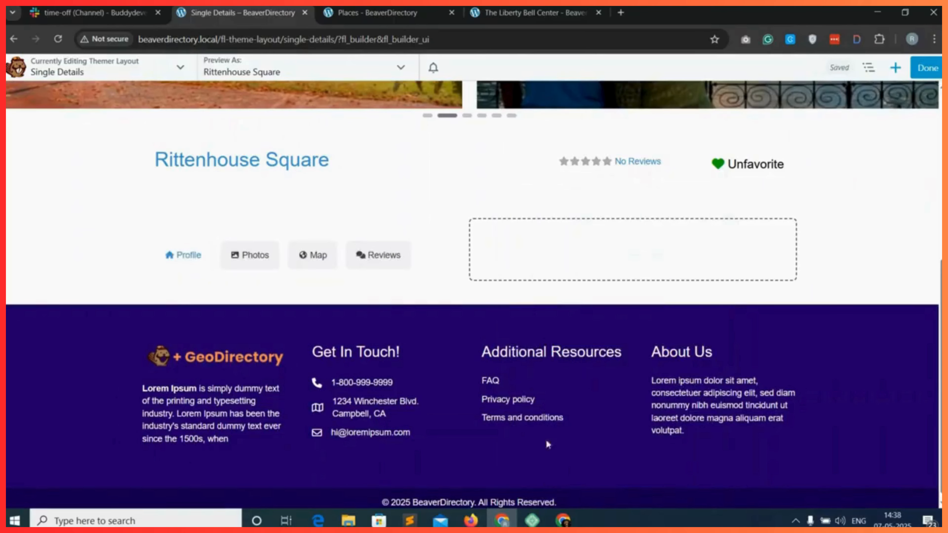
- Add a second GD > Single Tabs widget below the tab headings with output type Body only and Show as list enabled
left_click(895, 70)
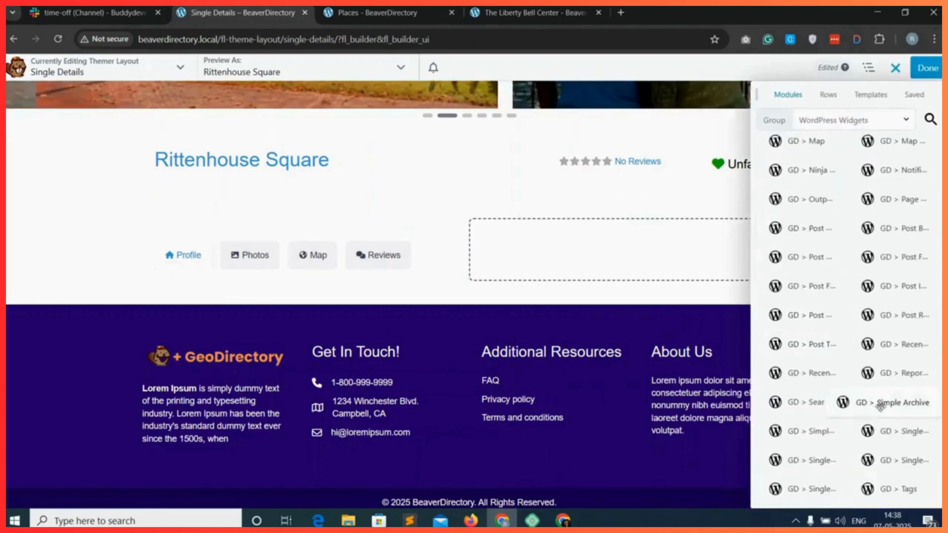
left_click_drag(915, 464, 262, 432)
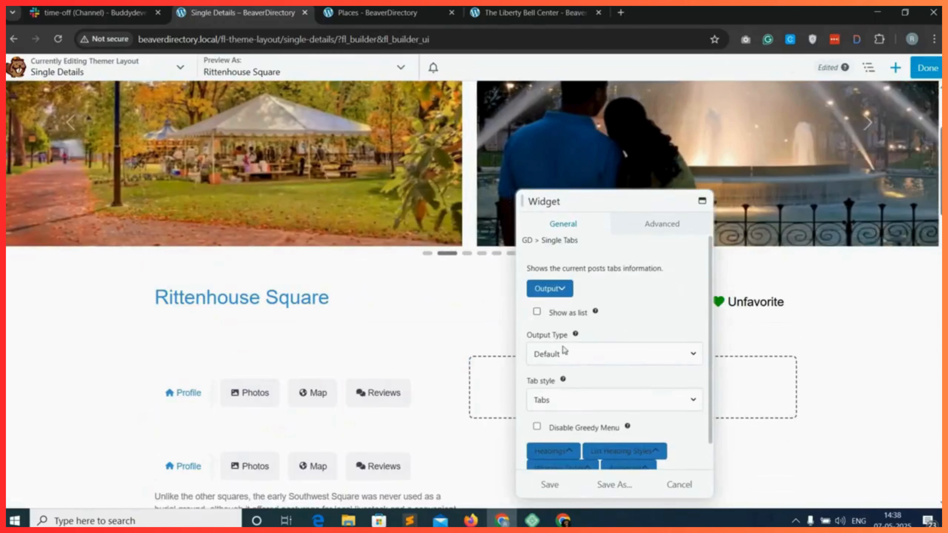
left_click(574, 356)
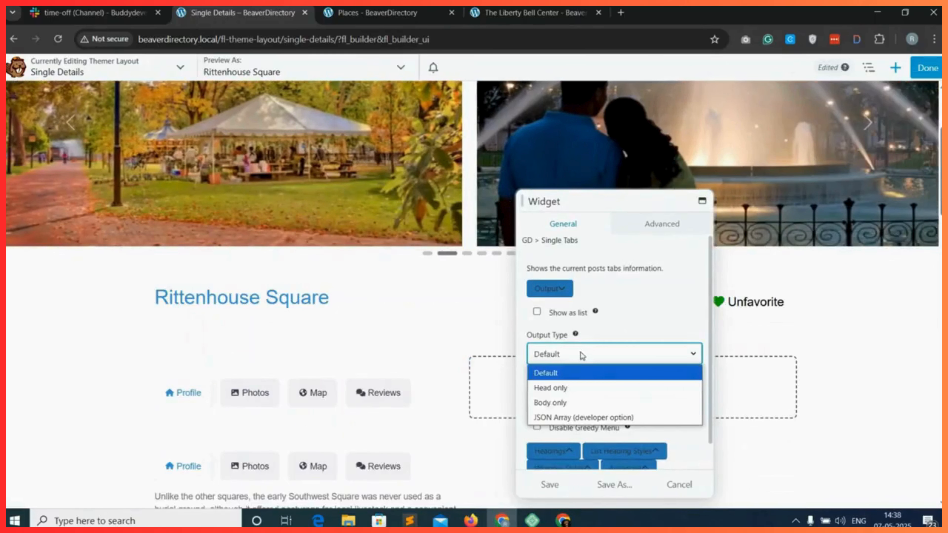
left_click(558, 403)
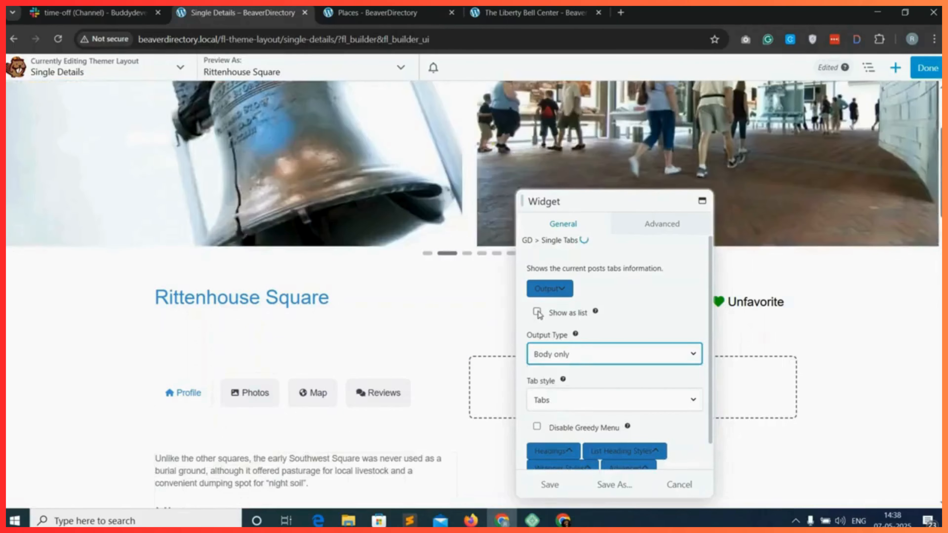
left_click(536, 312)
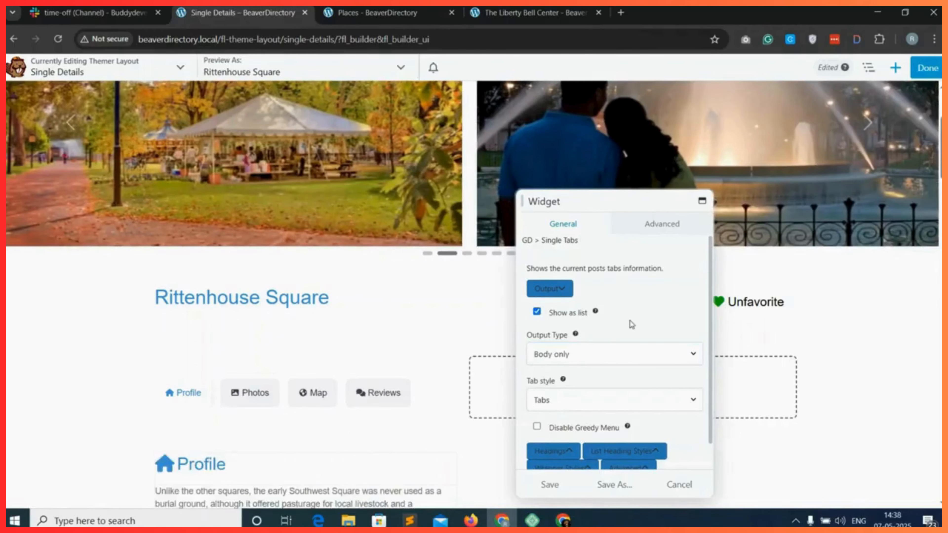
- Set the border color to None in the wrapper styles of the tab body widget
scroll(586, 396, "down", 1)
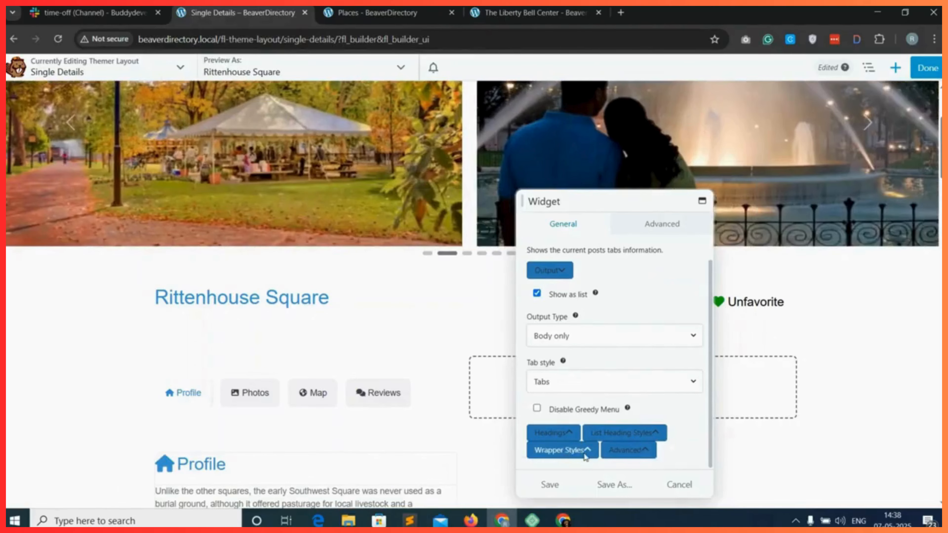
left_click(596, 445)
scroll(599, 421, "down", 6)
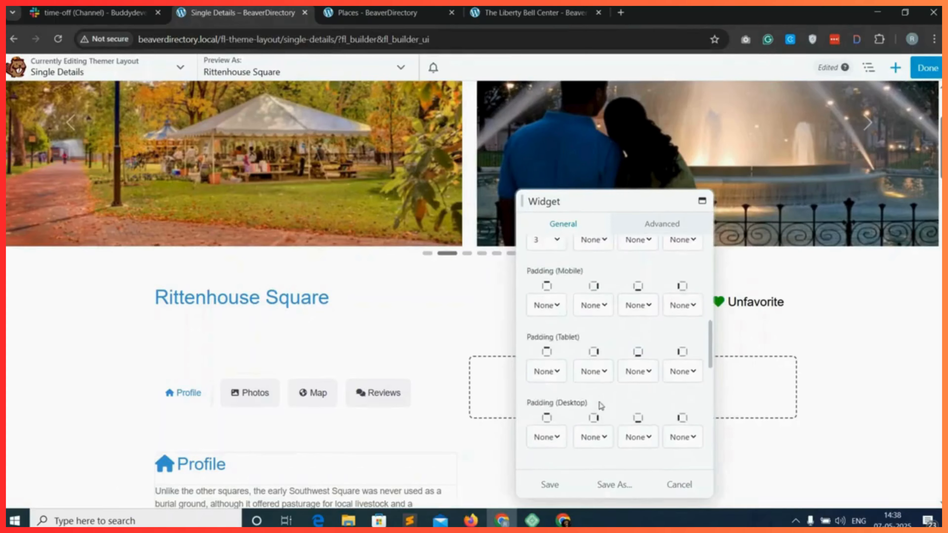
left_click(590, 310)
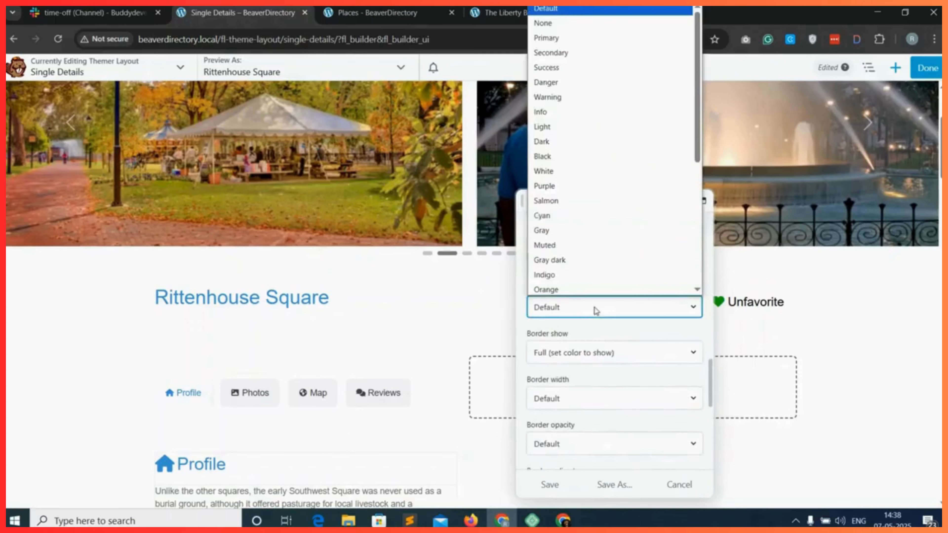
left_click(570, 22)
- Set the tab body widget's top margin to 0 px and save the widget
left_click(662, 225)
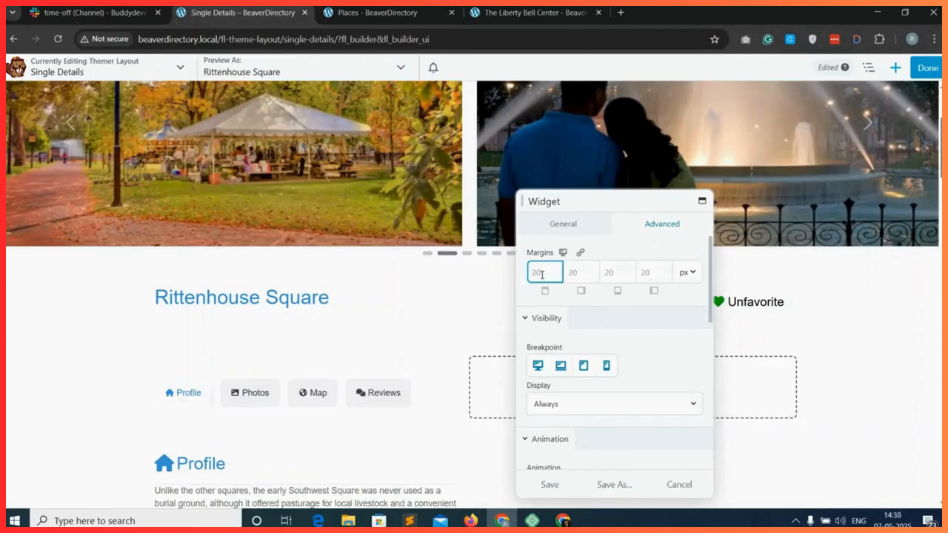
type("0")
left_click(550, 485)
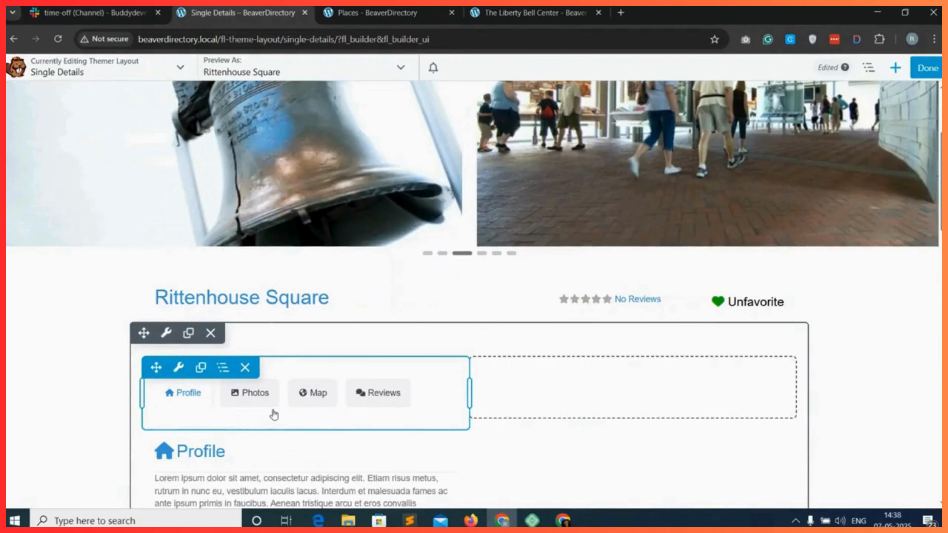
- Set the bottom margin of the tab headings widget to 0 px and save the widget
left_click(274, 415)
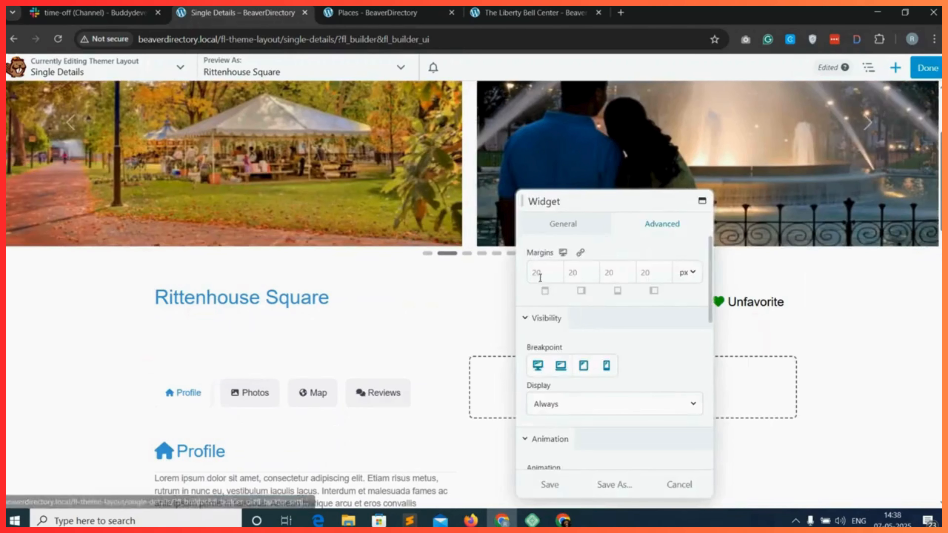
left_click(609, 276)
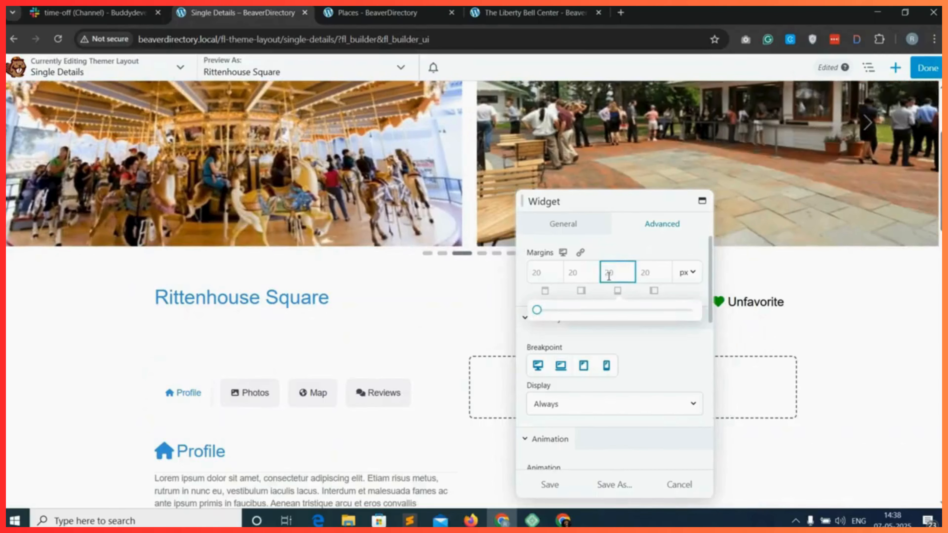
type("0")
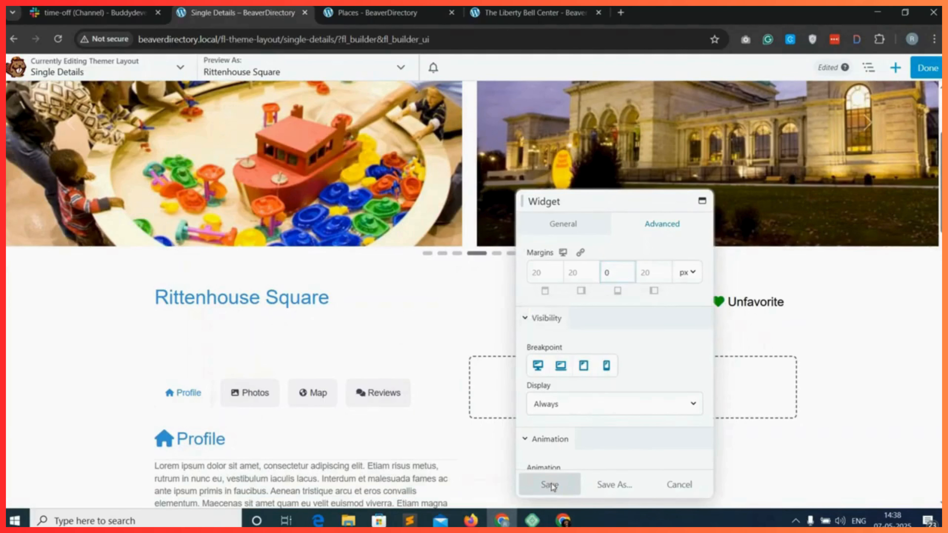
left_click(551, 485)
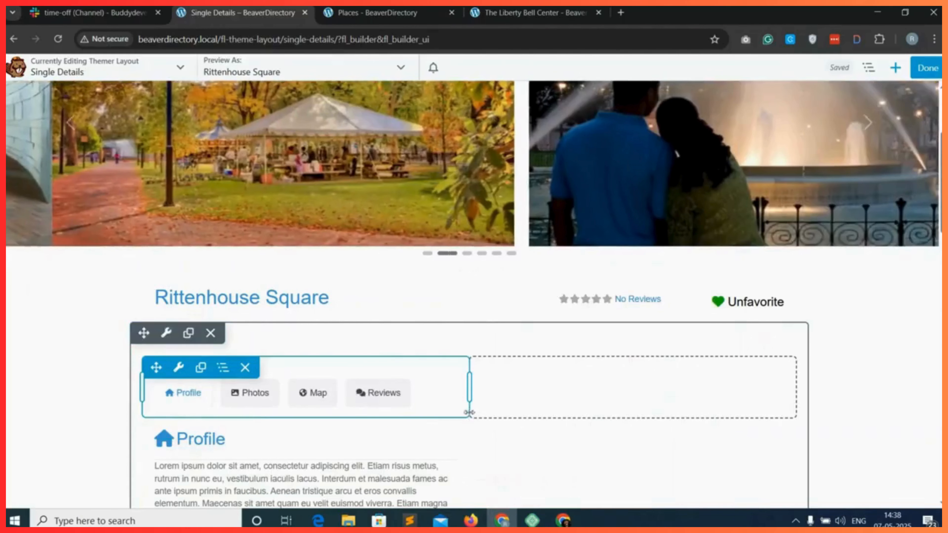
- Add the GeoDirectory widget that lists the place's category, address, contact details and opening hours to the empty right column and save it
scroll(429, 429, "down", 4)
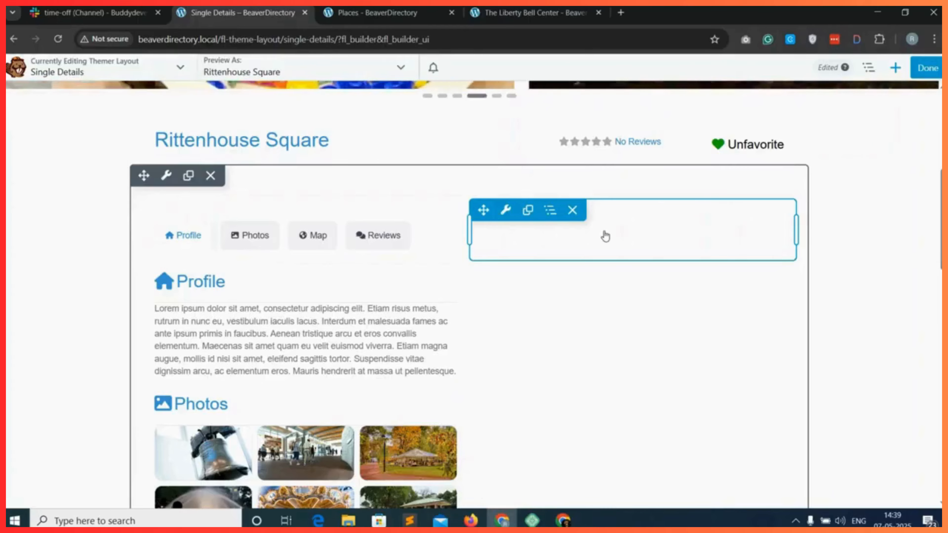
left_click(895, 68)
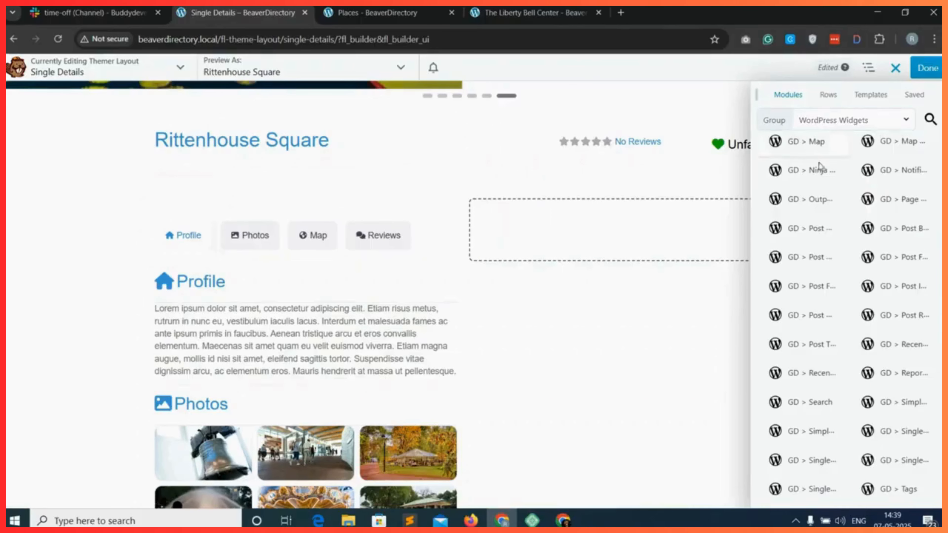
left_click_drag(823, 345, 620, 372)
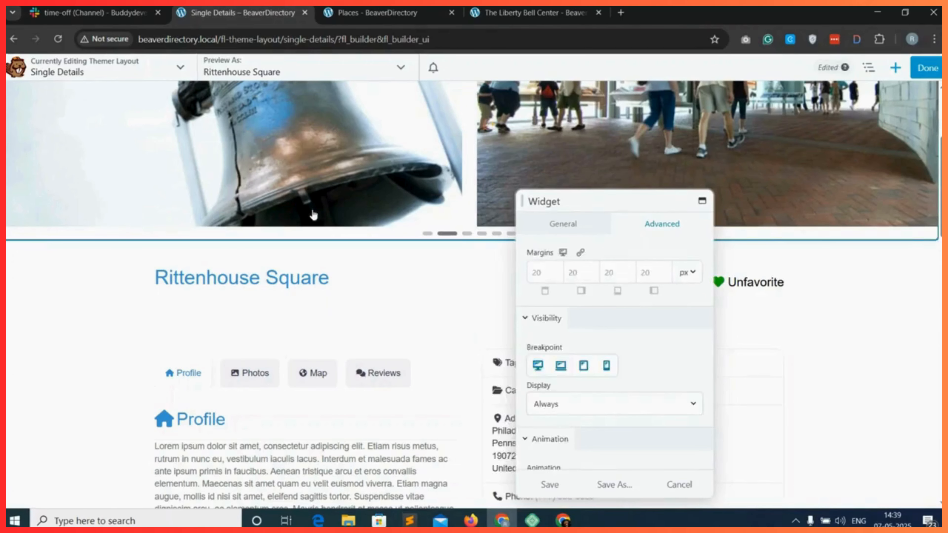
left_click_drag(623, 202, 294, 225)
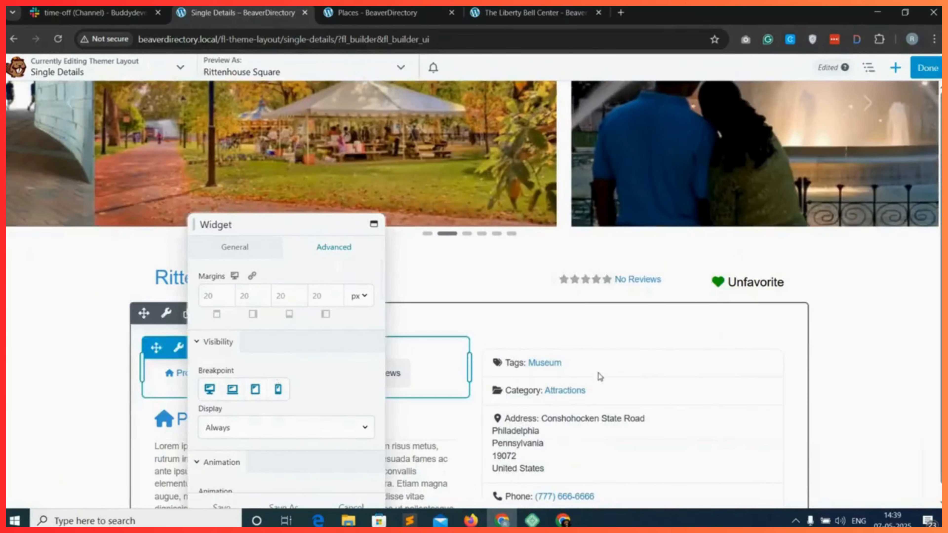
scroll(599, 373, "down", 5)
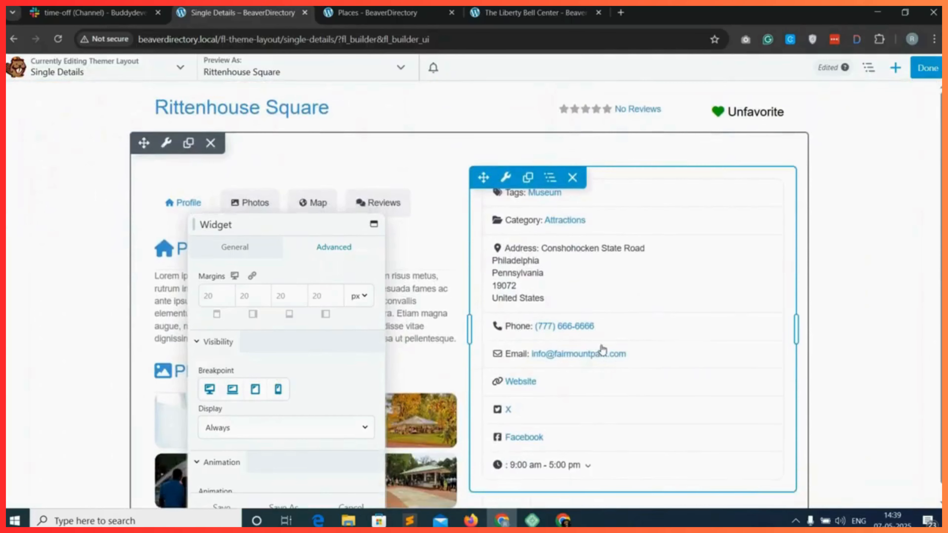
scroll(270, 362, "down", 8)
scroll(225, 475, "down", 3)
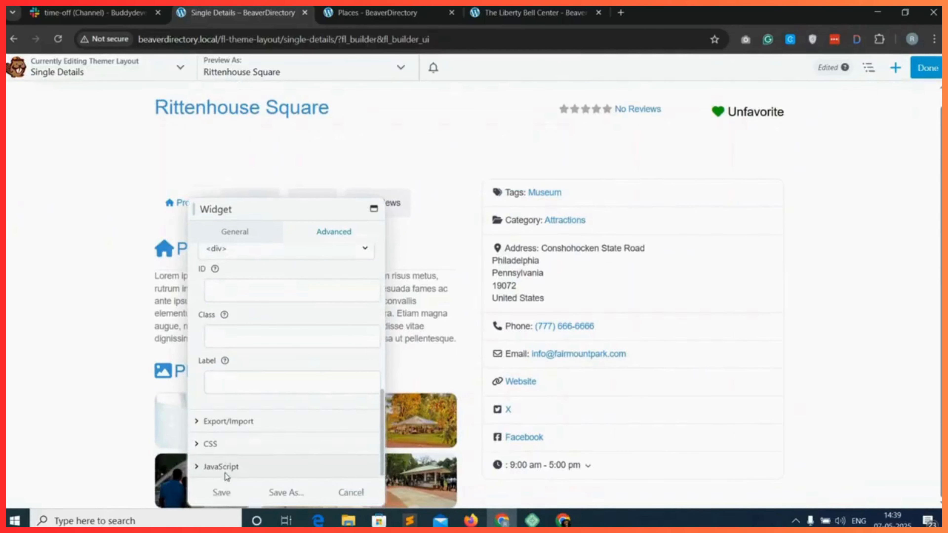
left_click(223, 493)
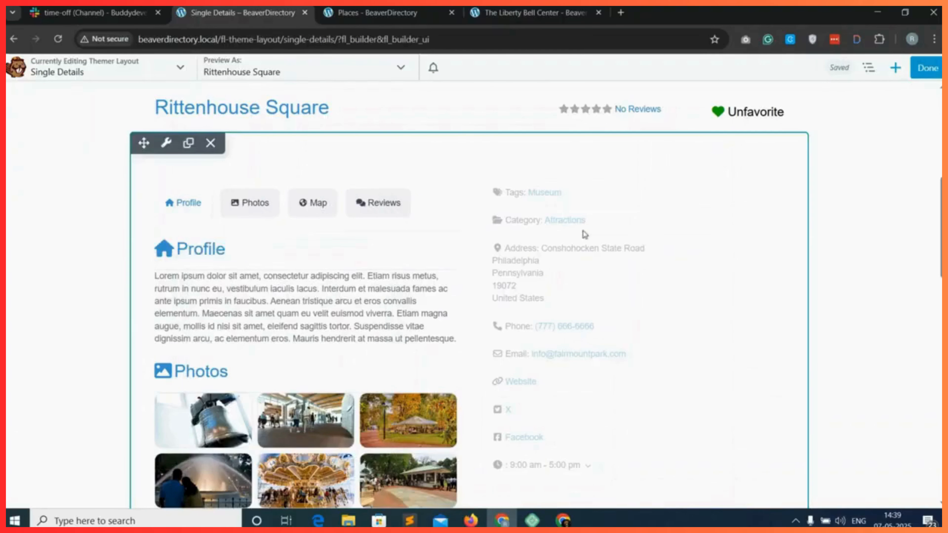
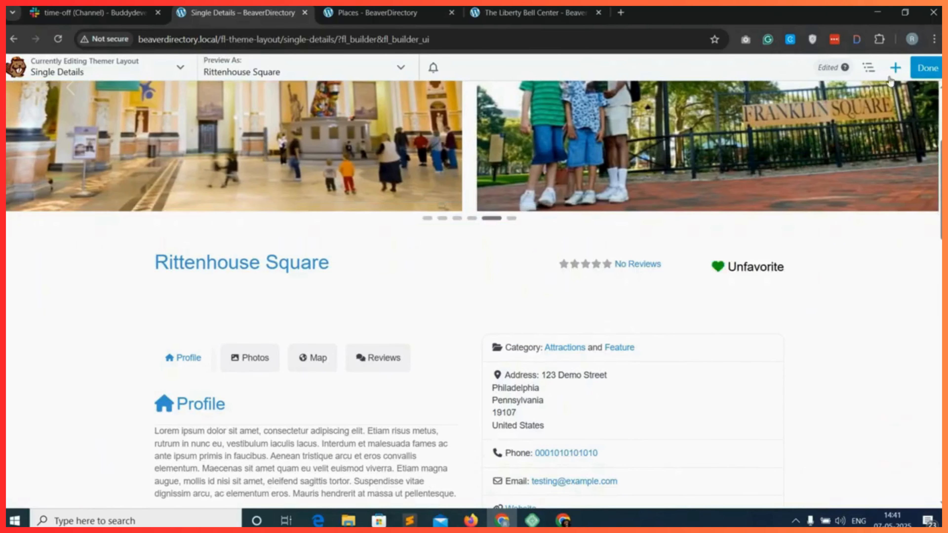
- Add a GD > Ninja Forms widget above the place details in the right column and choose the form Contact Me (ID: 1)
left_click(896, 68)
left_click_drag(803, 153, 586, 467)
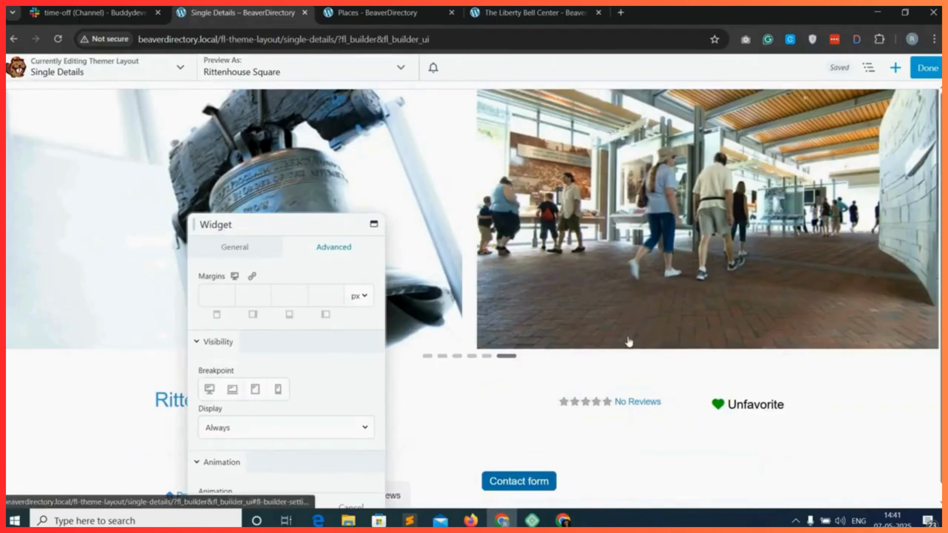
scroll(629, 341, "down", 4)
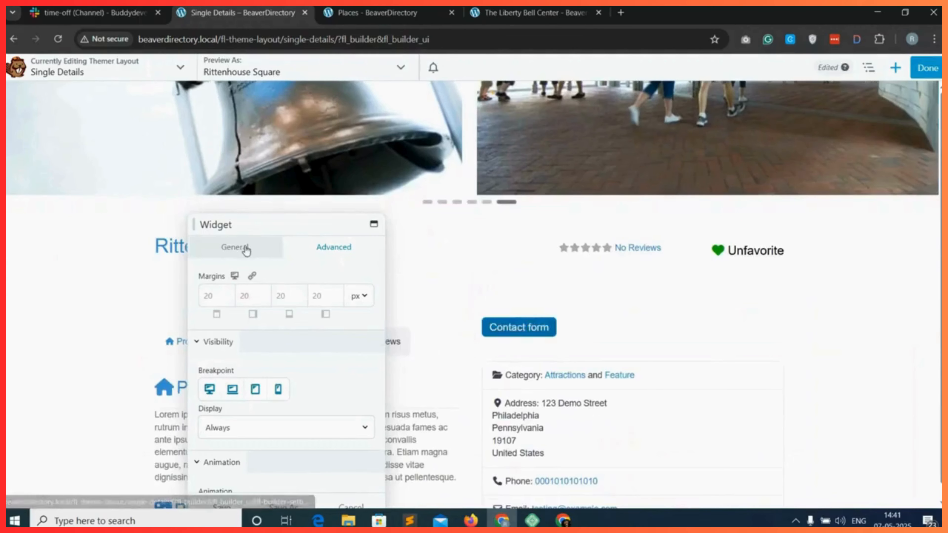
left_click(244, 249)
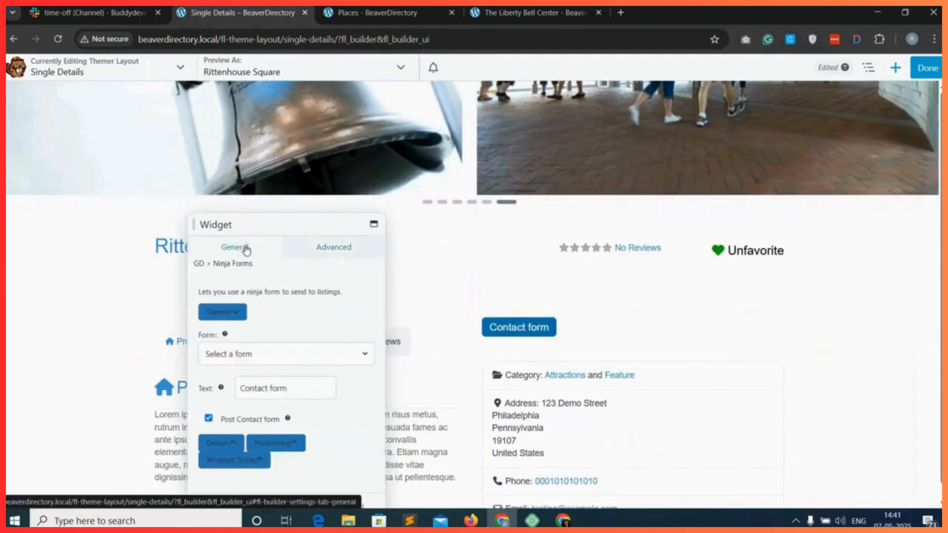
left_click(243, 355)
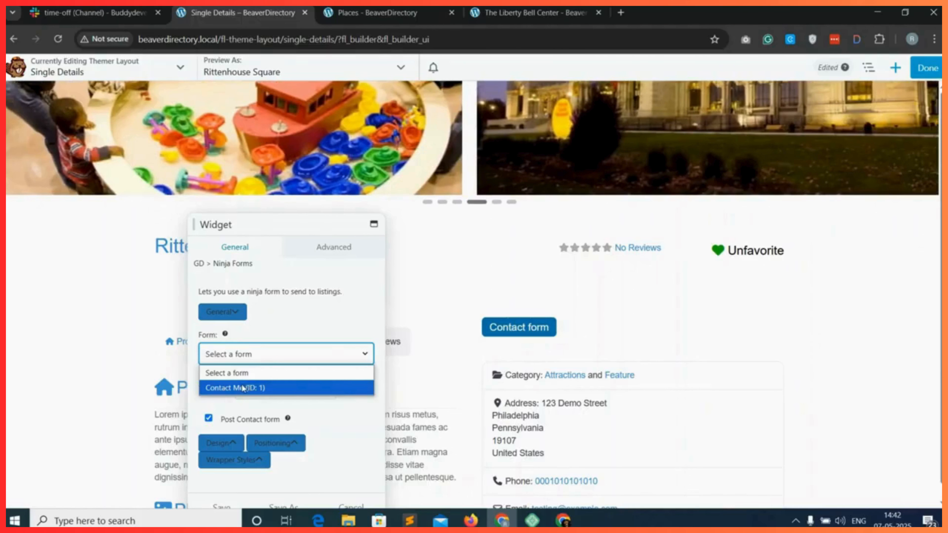
left_click(243, 388)
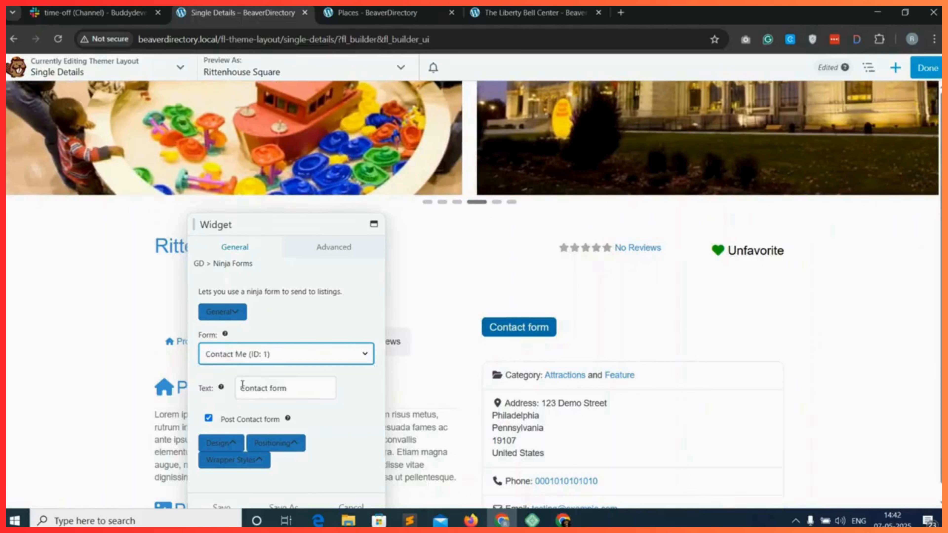
- Shorten the contact form button's text to "Contact"
triple_click(246, 384)
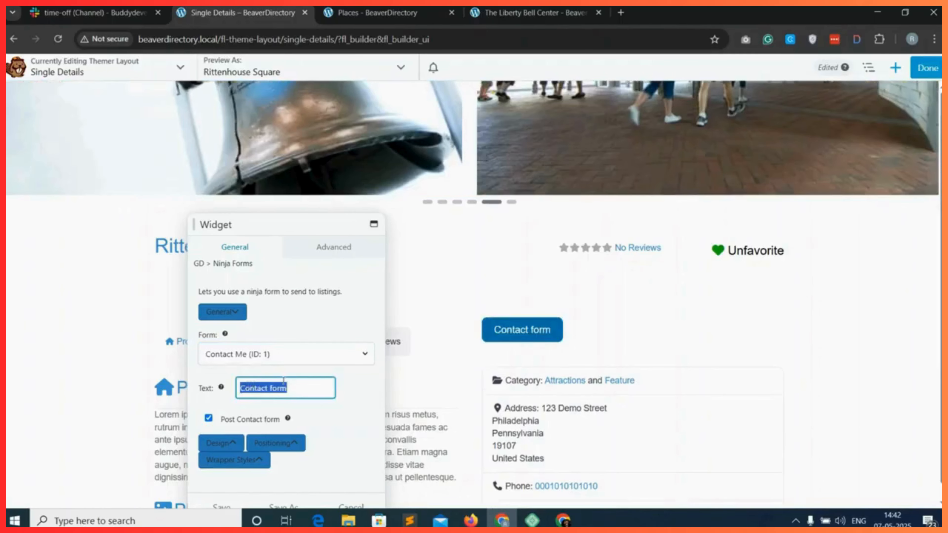
left_click(295, 378)
left_click_drag(296, 378, 274, 383)
key("BackSpace")
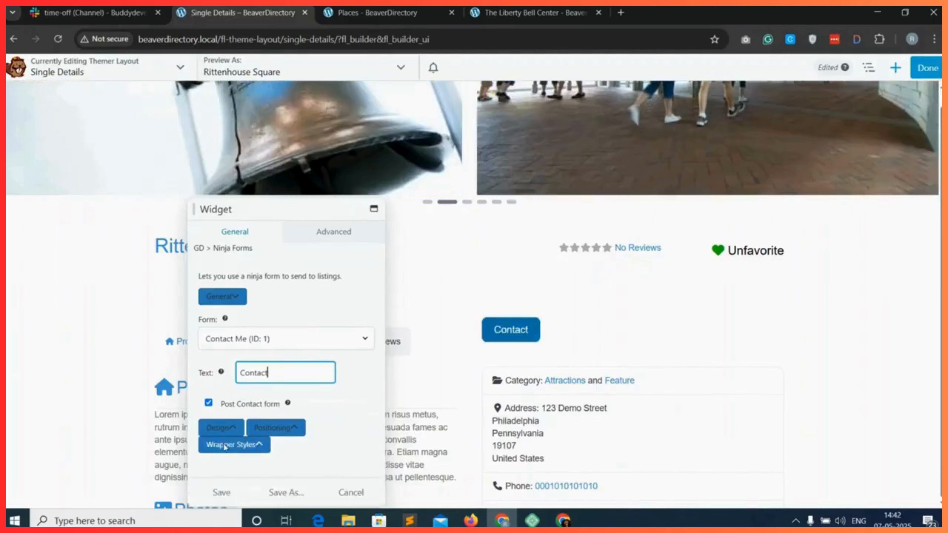
- Set the Contact button's alignment to Left in the positioning settings and save the widget
left_click(228, 426)
scroll(231, 415, "down", 5)
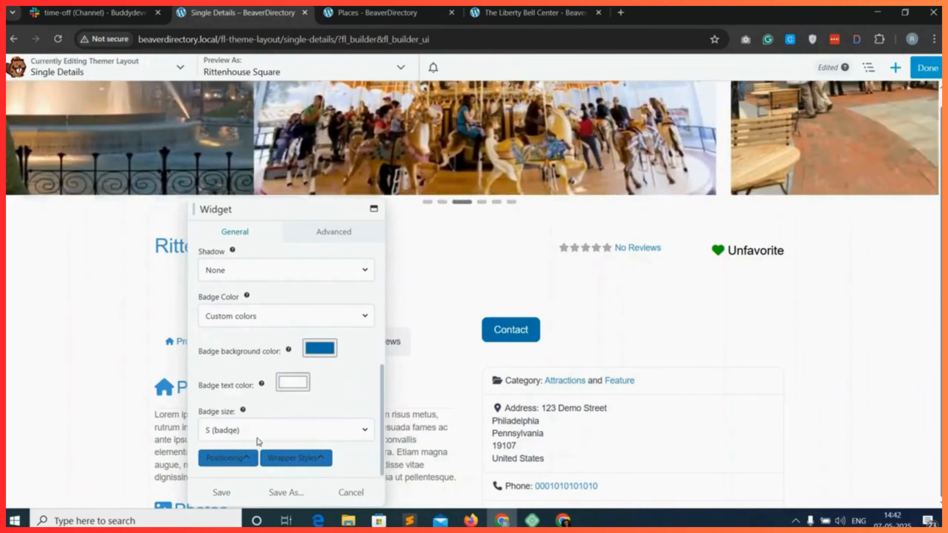
left_click(234, 460)
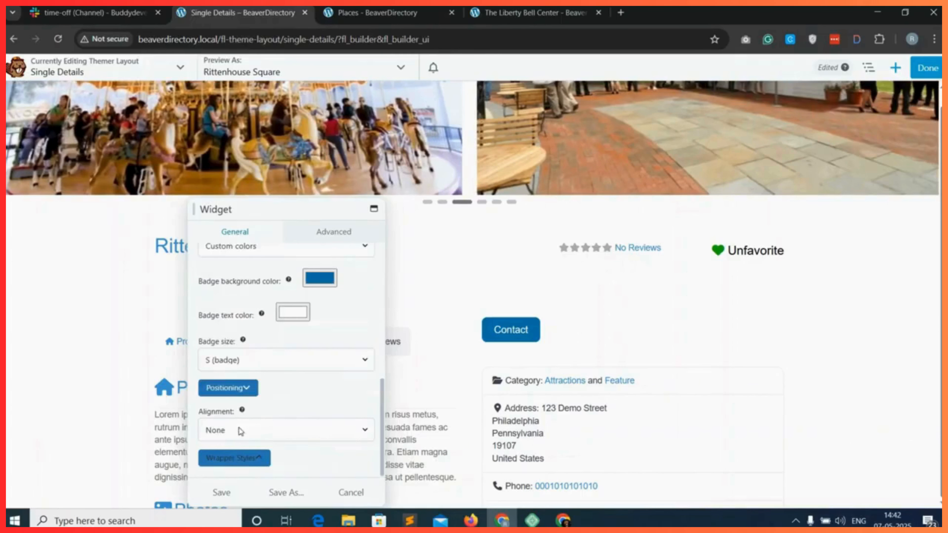
left_click(241, 431)
left_click(261, 462)
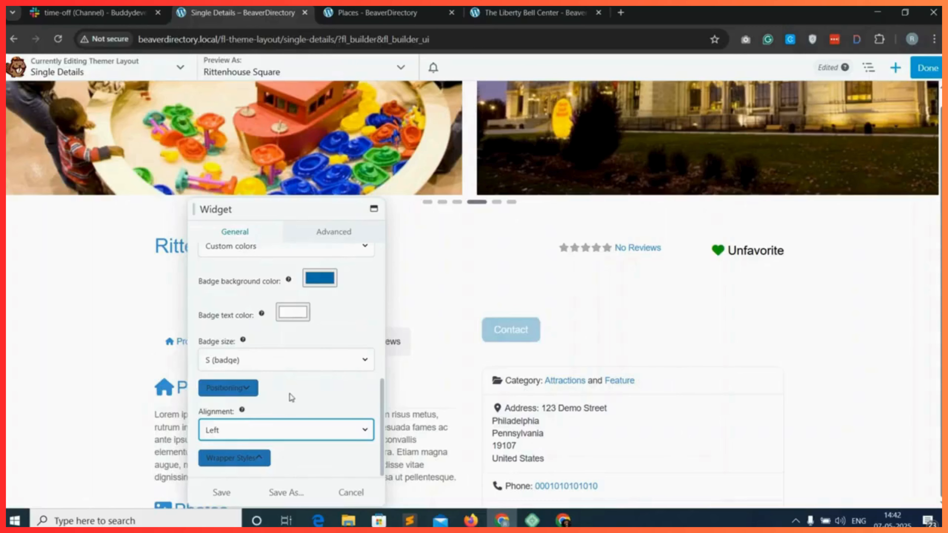
left_click(223, 492)
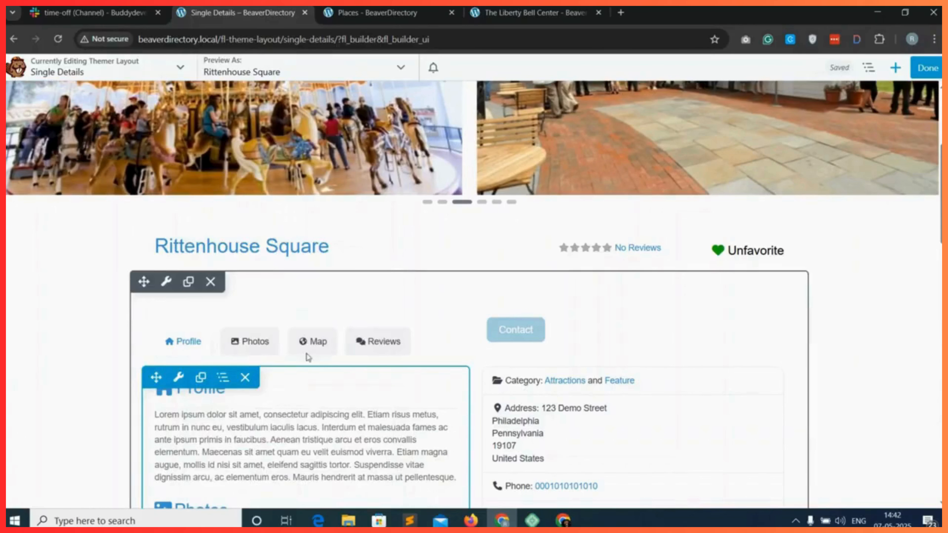
- Set the width of the row holding the tabs and place details to Full Width and save the row
left_click(307, 357)
left_click(250, 296)
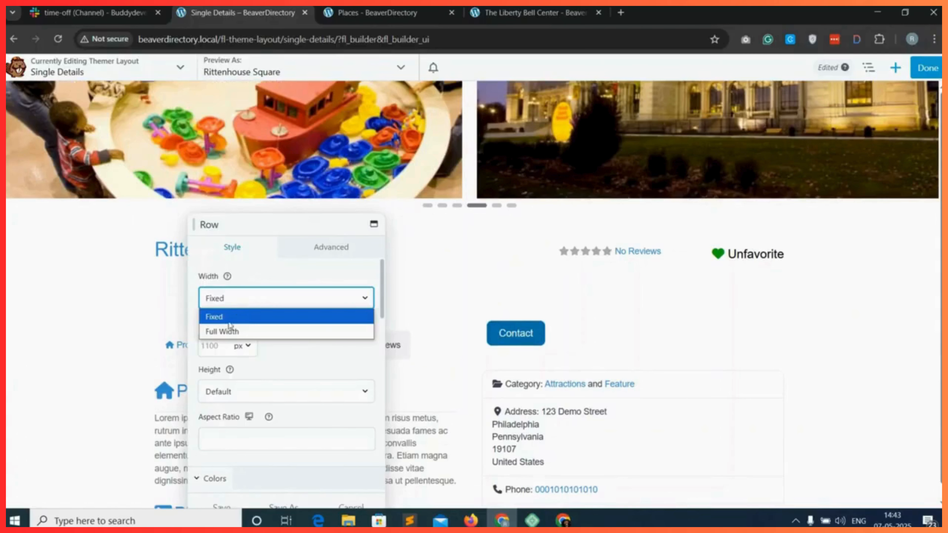
left_click(229, 331)
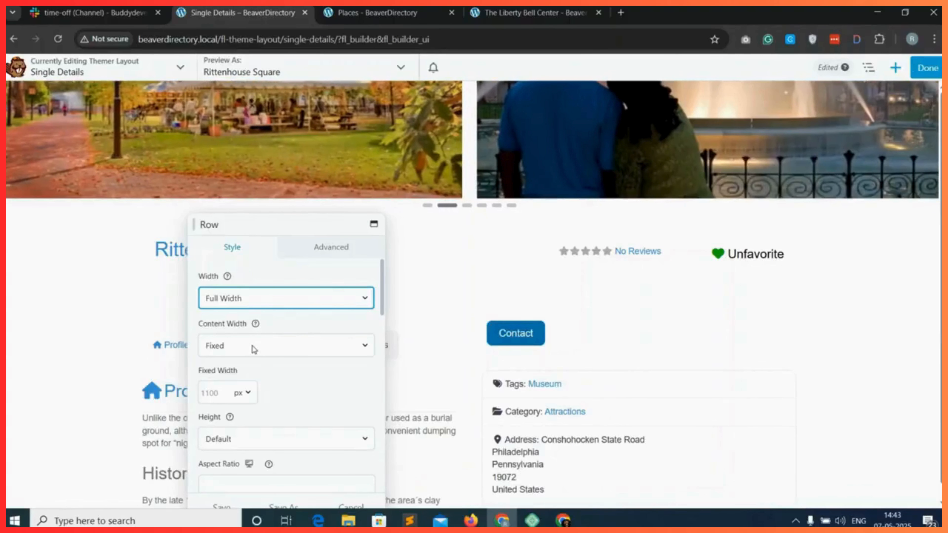
scroll(261, 411, "down", 1)
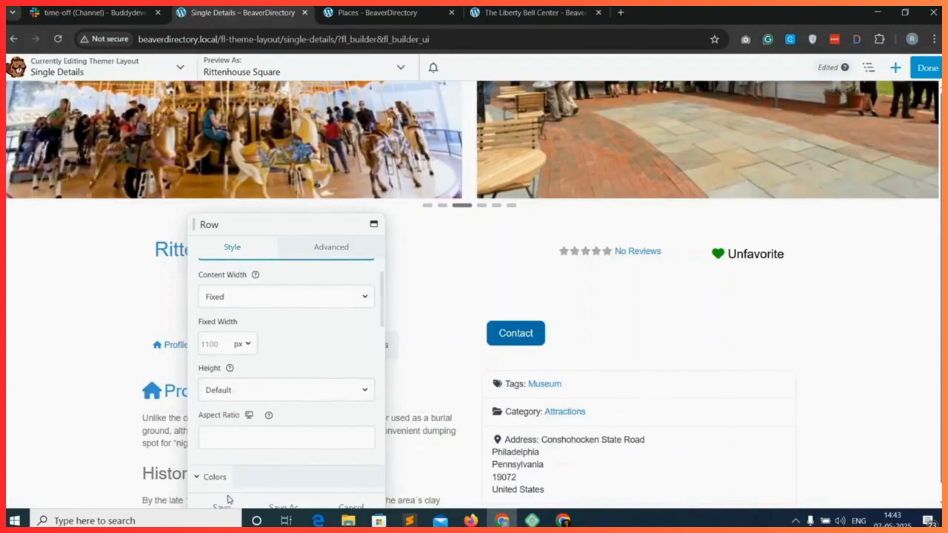
left_click(221, 507)
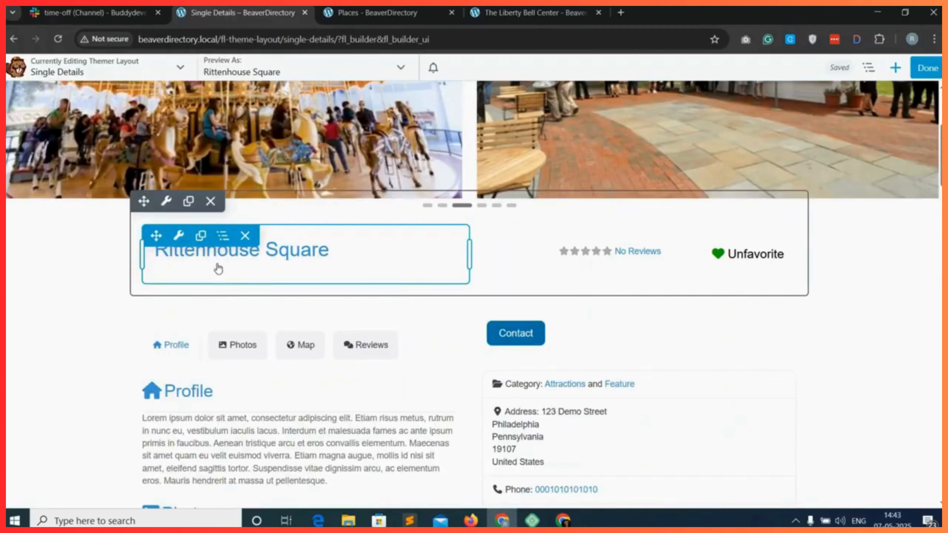
- Set the place title row's width to Full Width and its bottom padding to 0 px, and save the row
left_click(167, 205)
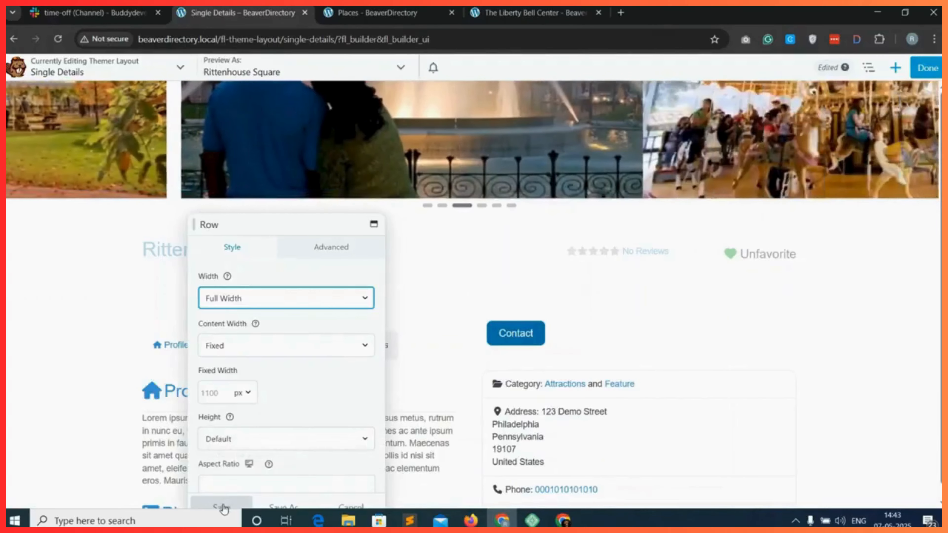
left_click(331, 247)
left_click(285, 381)
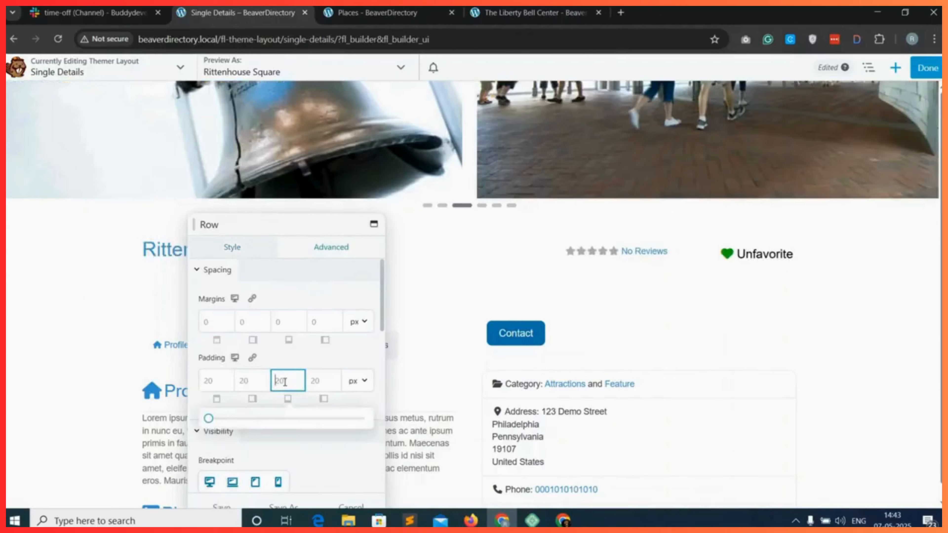
type("0")
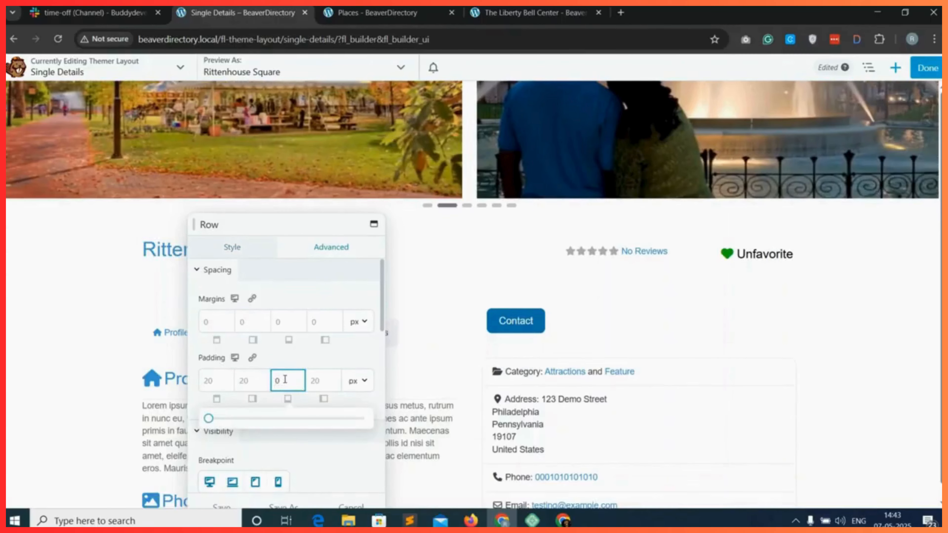
left_click(224, 505)
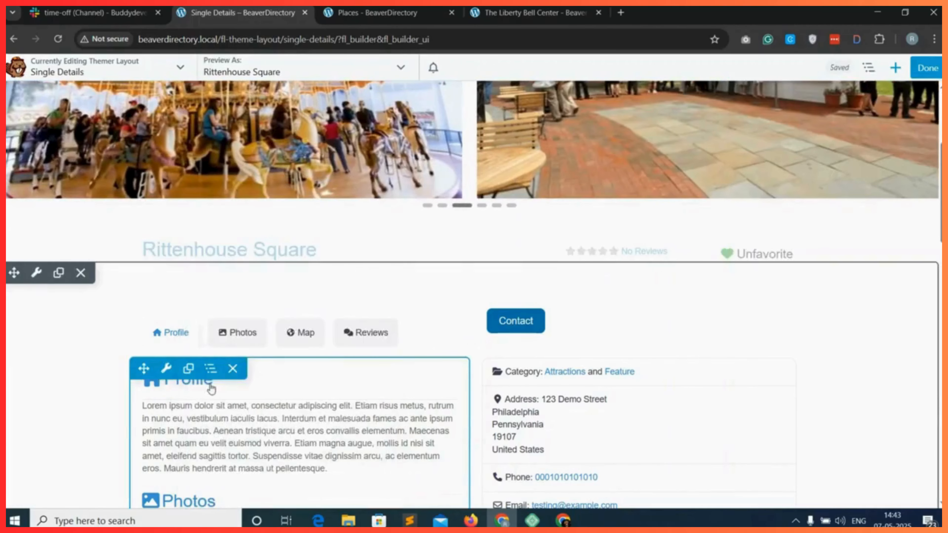
- Give the row holding the tabs and place details a light grey Color background and save the row
left_click(102, 309)
scroll(267, 360, "down", 10)
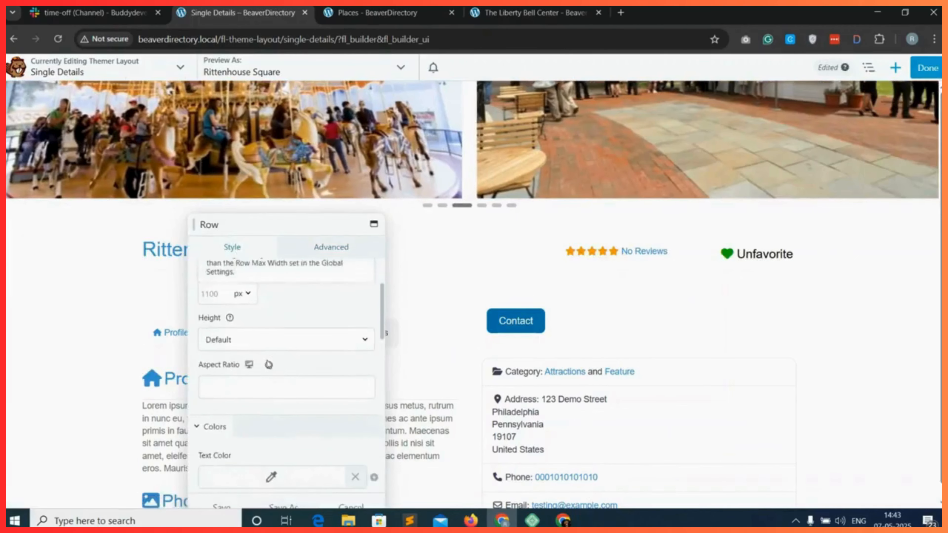
scroll(266, 395, "down", 2)
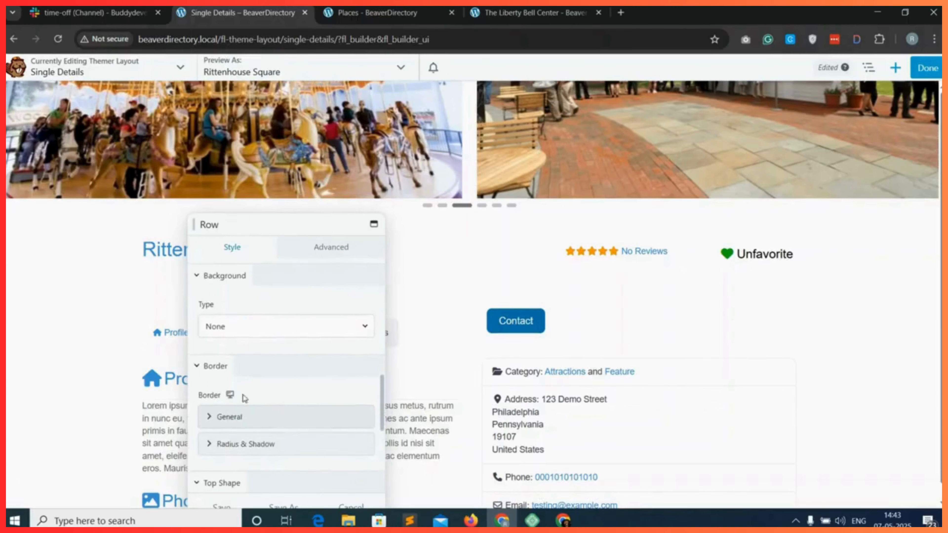
left_click(257, 325)
left_click(238, 359)
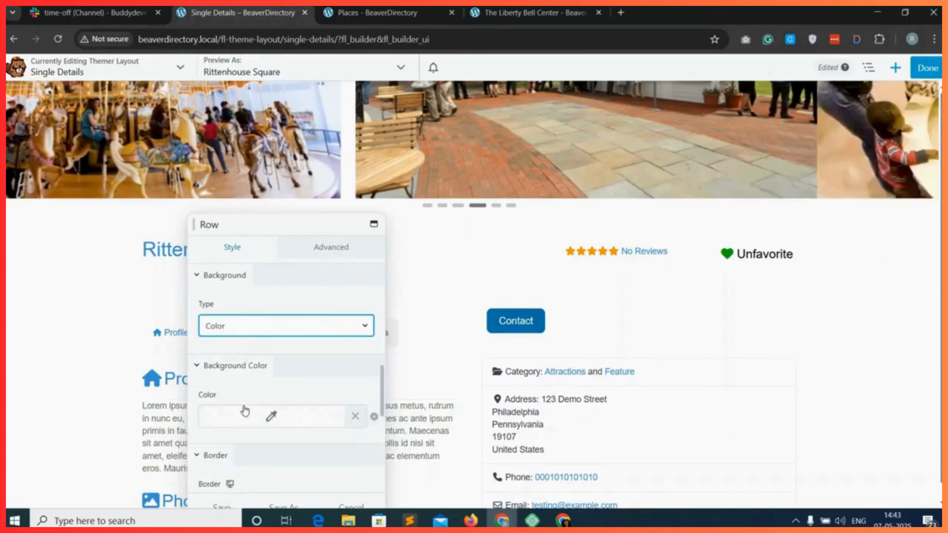
left_click(271, 415)
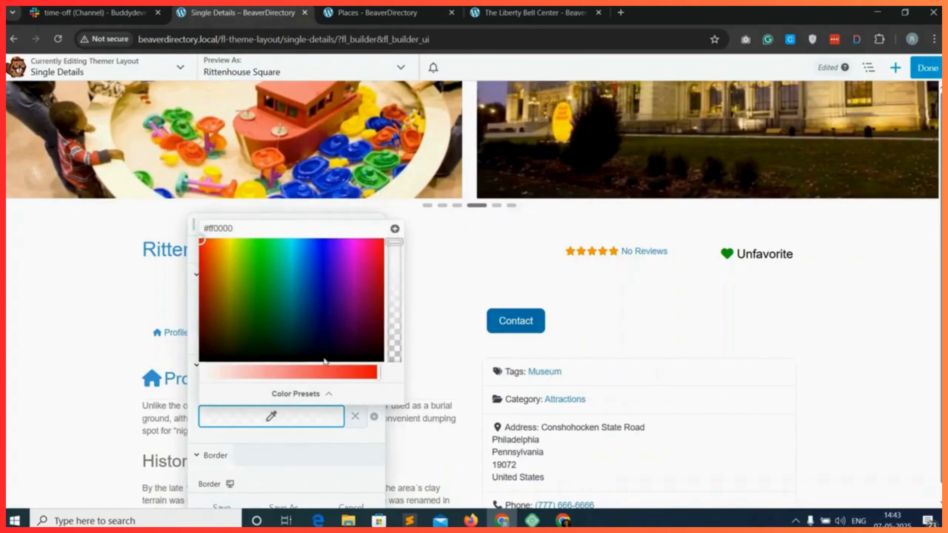
left_click_drag(215, 307, 201, 256)
left_click(220, 506)
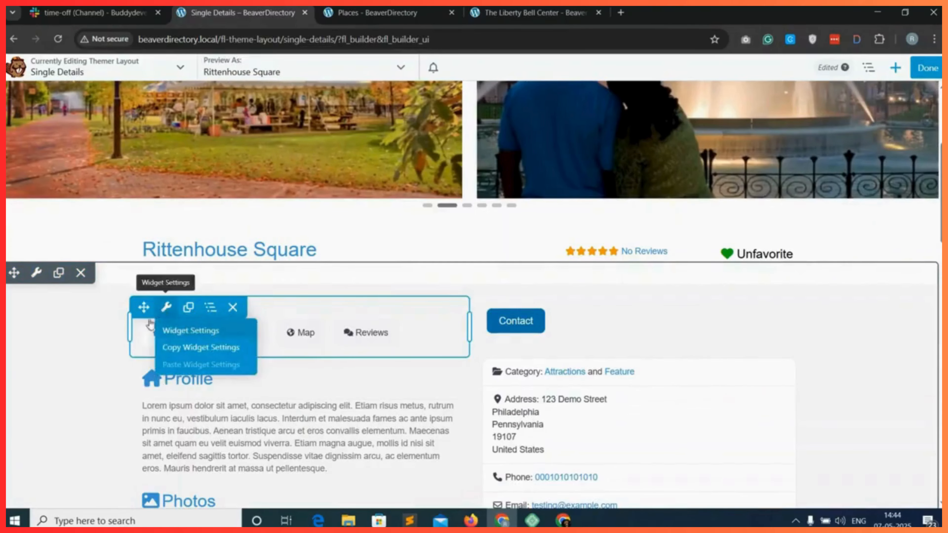
- Set the background color of the column containing the profile tabs to white (#ffffff)
mouse_move(143, 306)
mouse_move(211, 307)
mouse_move(239, 347)
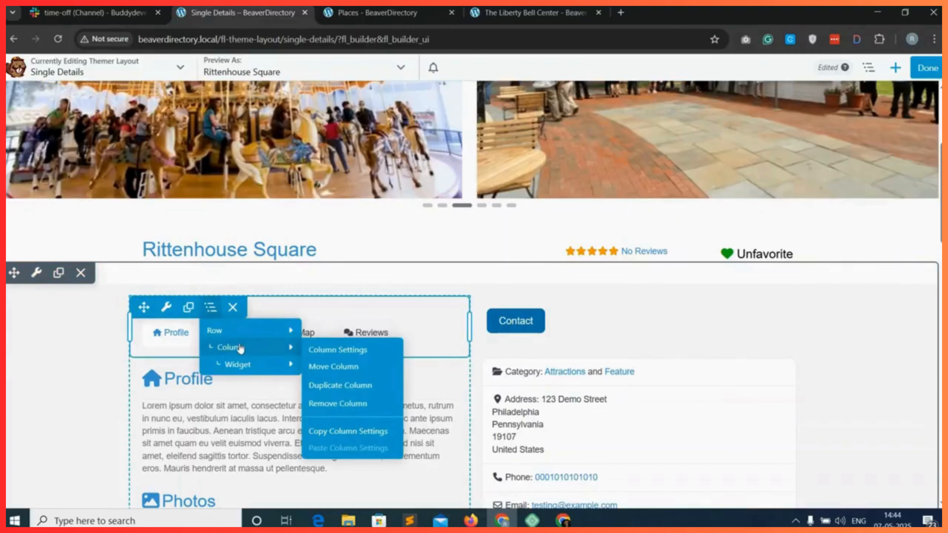
left_click(337, 349)
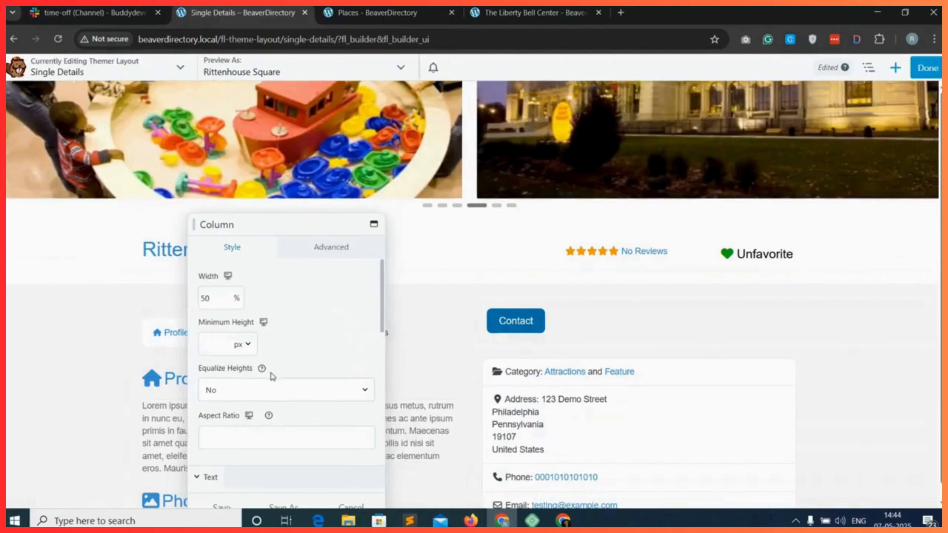
scroll(271, 369, "down", 5)
scroll(259, 417, "down", 2)
left_click(269, 419)
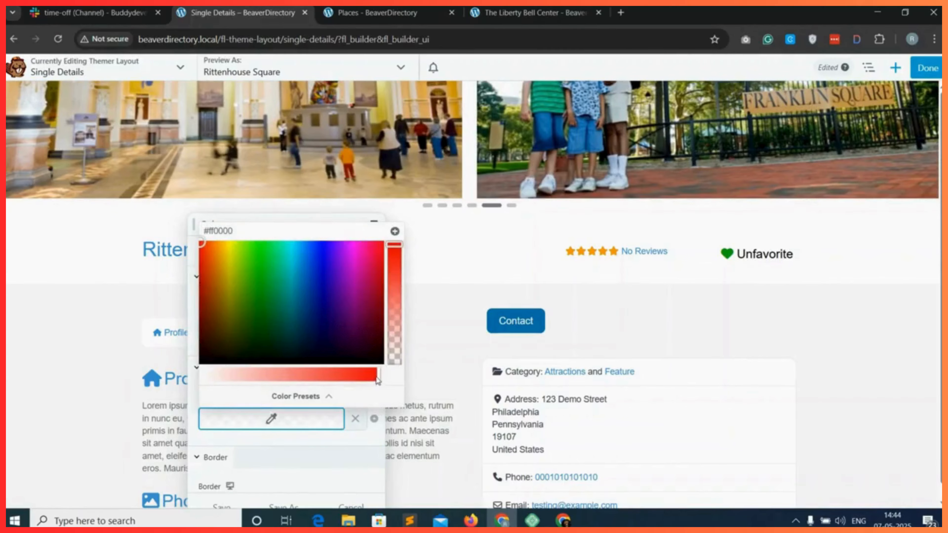
left_click_drag(378, 381, 204, 375)
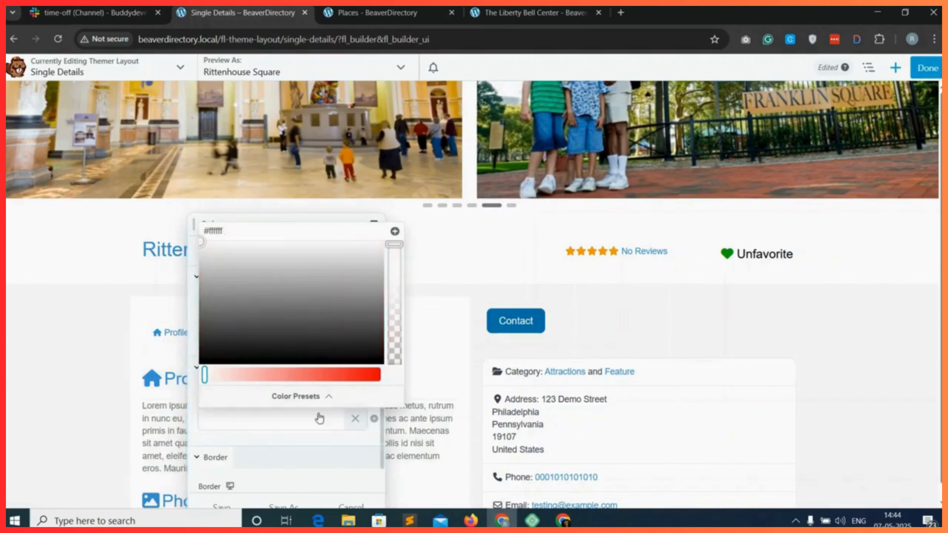
left_click(320, 418)
- Round the tabs column's border with a 12 px radius on all corners and save the column
scroll(291, 429, "down", 1)
left_click(234, 451)
scroll(235, 445, "down", 2)
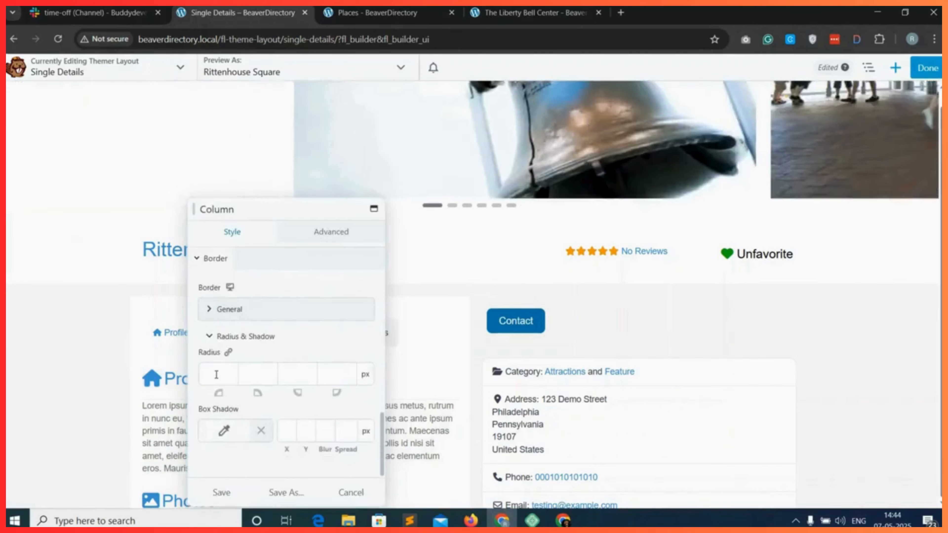
left_click(216, 375)
type("12")
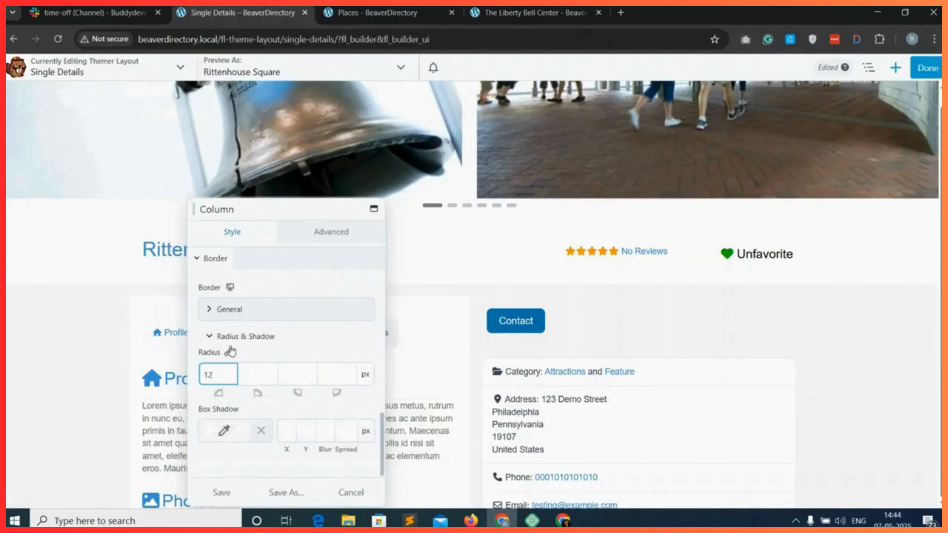
left_click(231, 336)
left_click(246, 451)
left_click(224, 493)
- Set the background color of the column with the Contact button and place details to white (#ffffff)
mouse_move(502, 322)
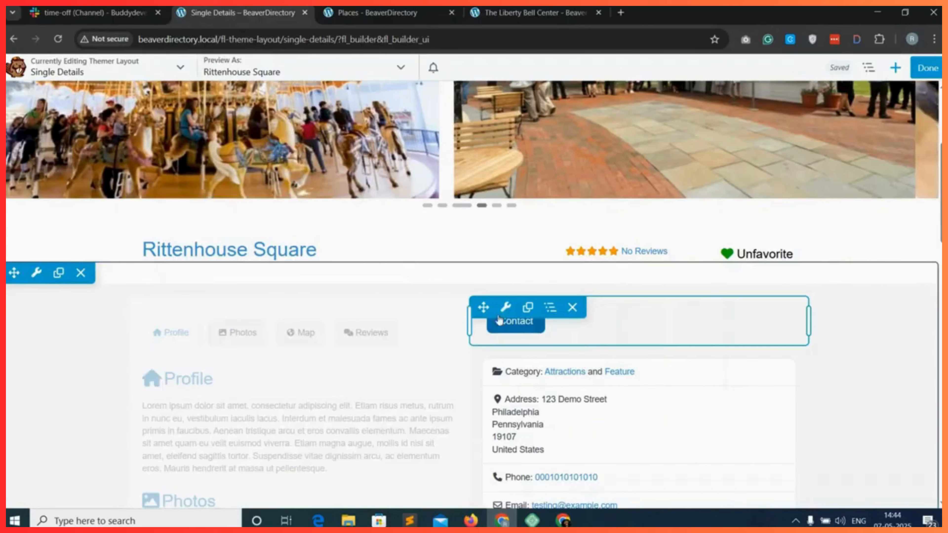
mouse_move(550, 308)
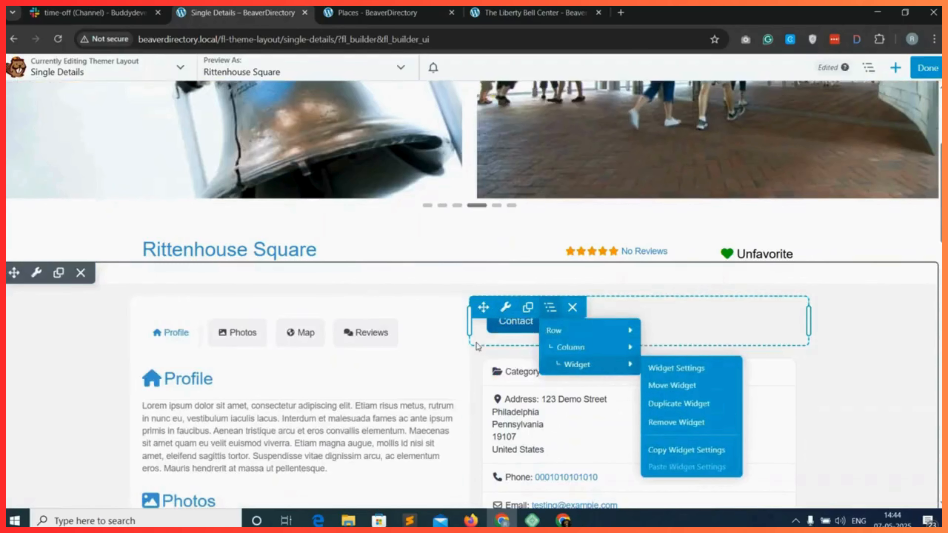
left_click(265, 434)
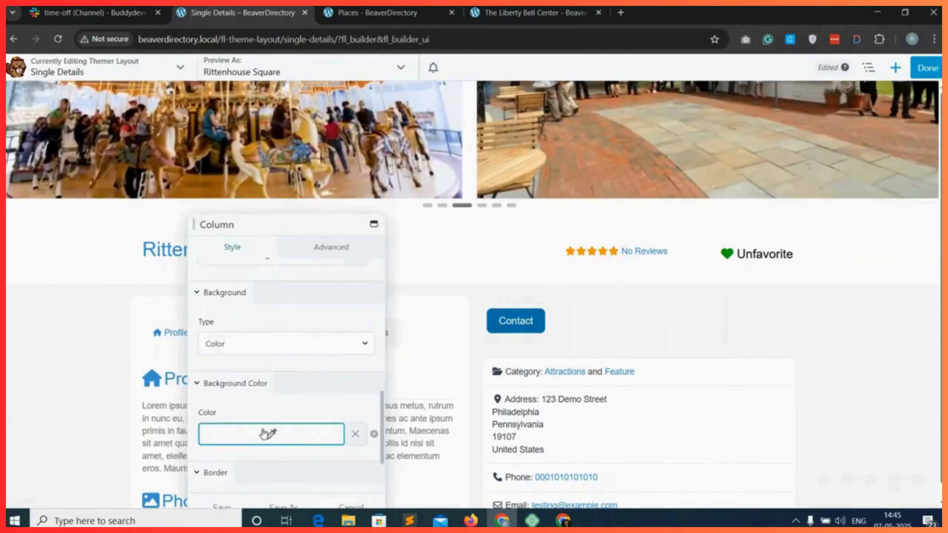
left_click(264, 434)
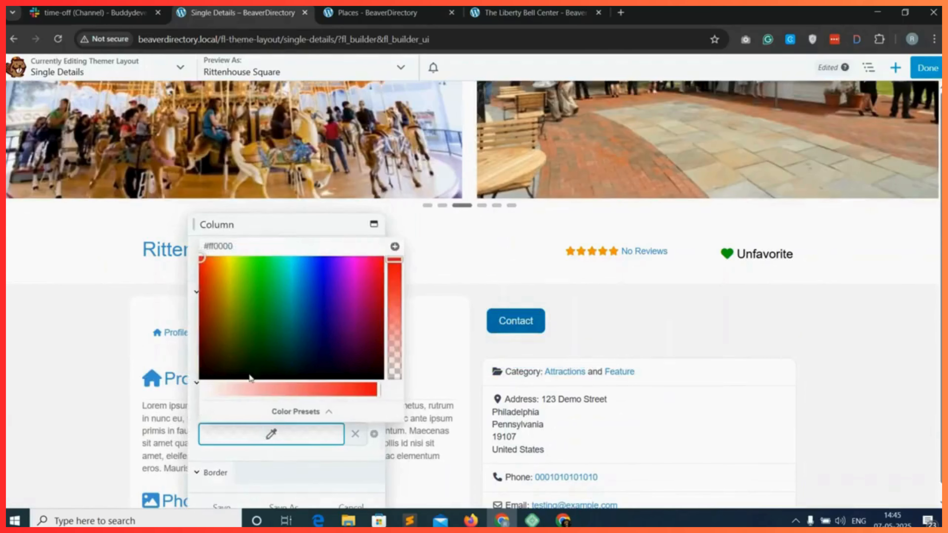
left_click_drag(378, 389, 197, 399)
- Apply a linked 12 px border radius to all corners of the contact and details column and save it
scroll(232, 478, "down", 3)
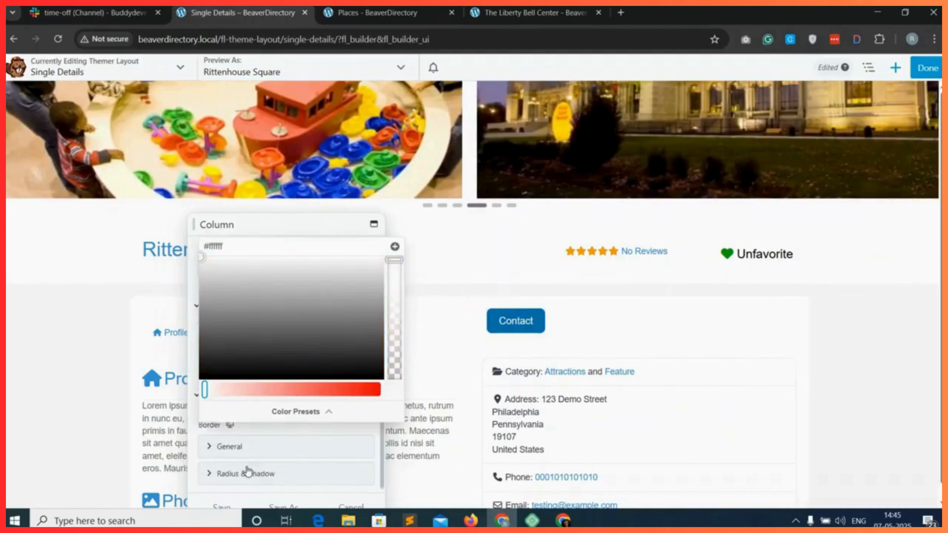
left_click(240, 468)
scroll(239, 467, "down", 2)
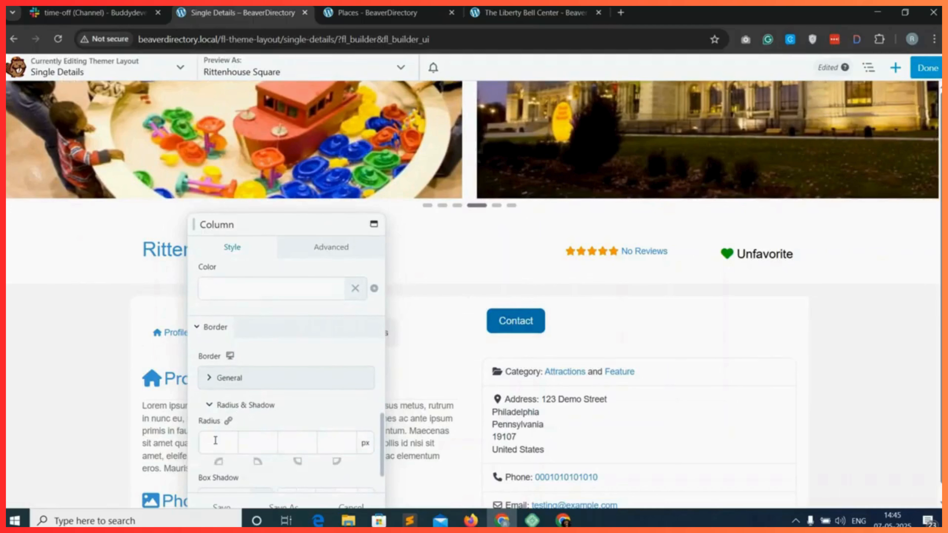
left_click(216, 442)
type("12")
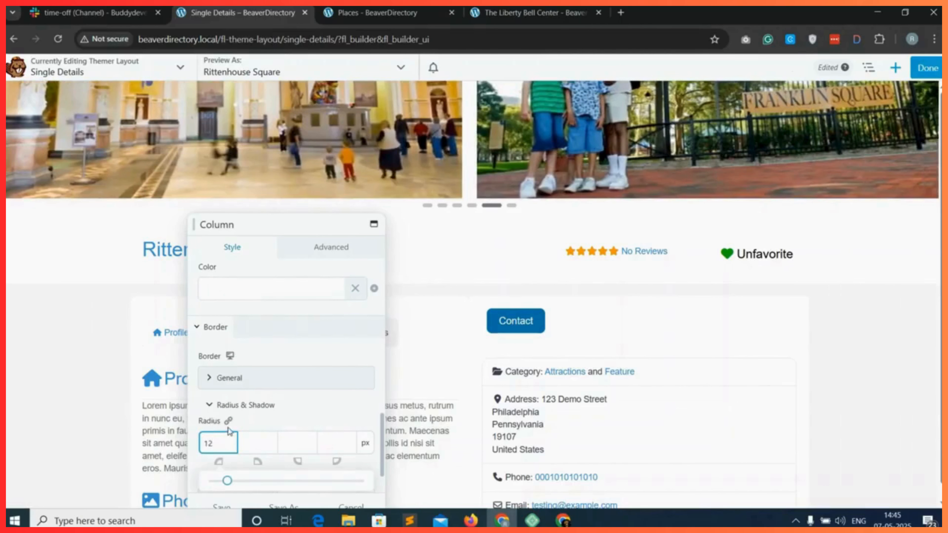
left_click(229, 421)
scroll(236, 462, "down", 2)
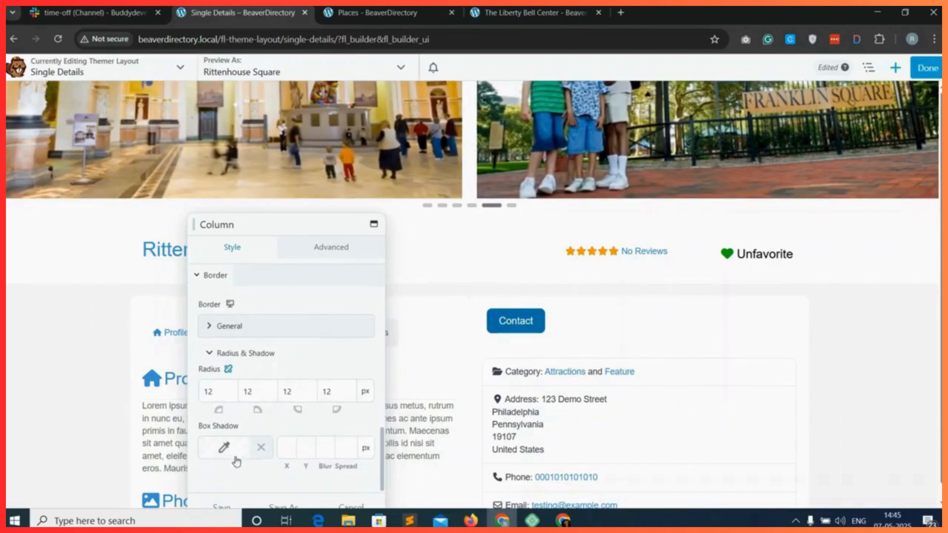
left_click(222, 506)
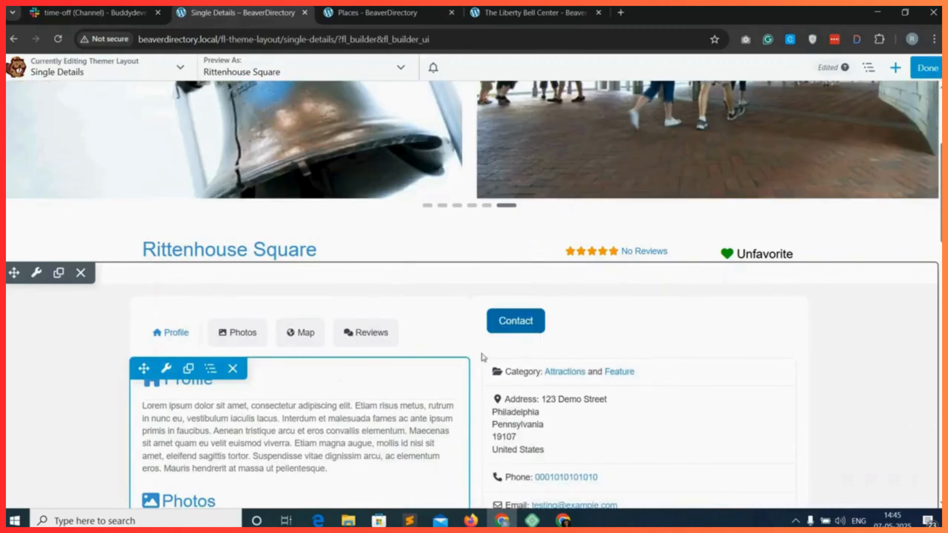
- Add a 20 px left margin to the contact and details column and save the column
scroll(419, 364, "down", 1)
left_click(414, 370)
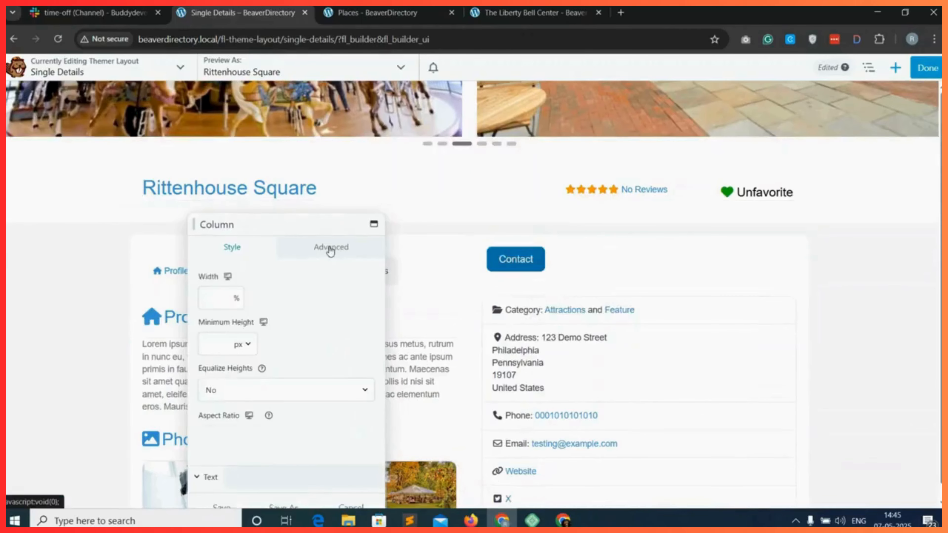
left_click(330, 247)
left_click(216, 321)
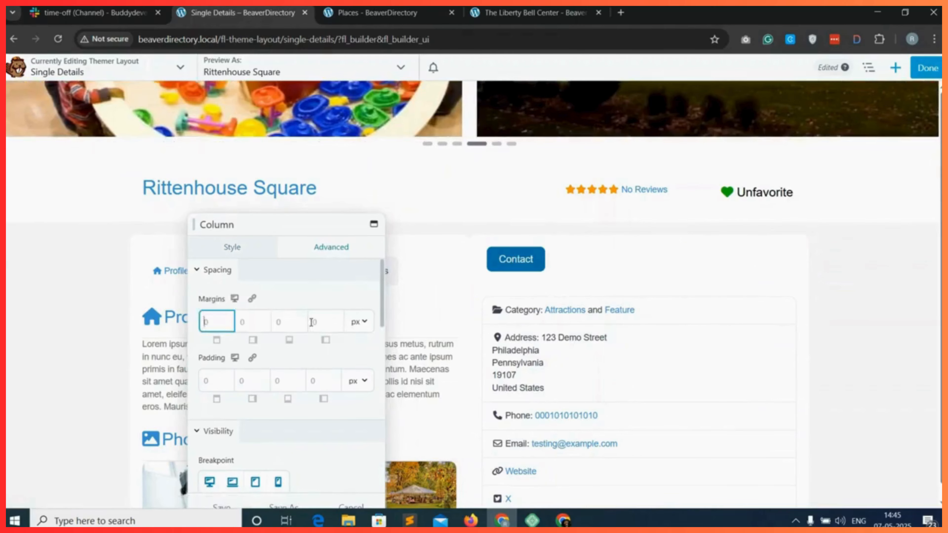
left_click(312, 322)
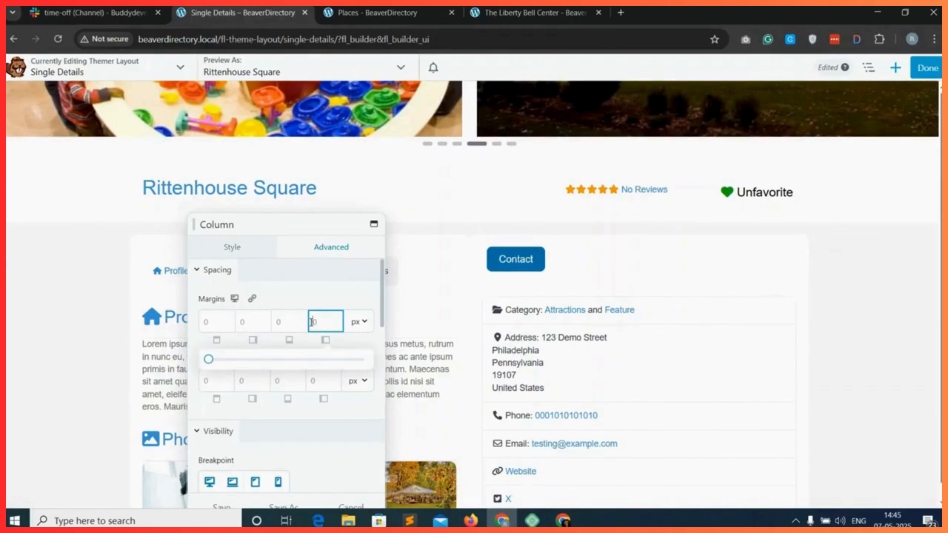
type("20")
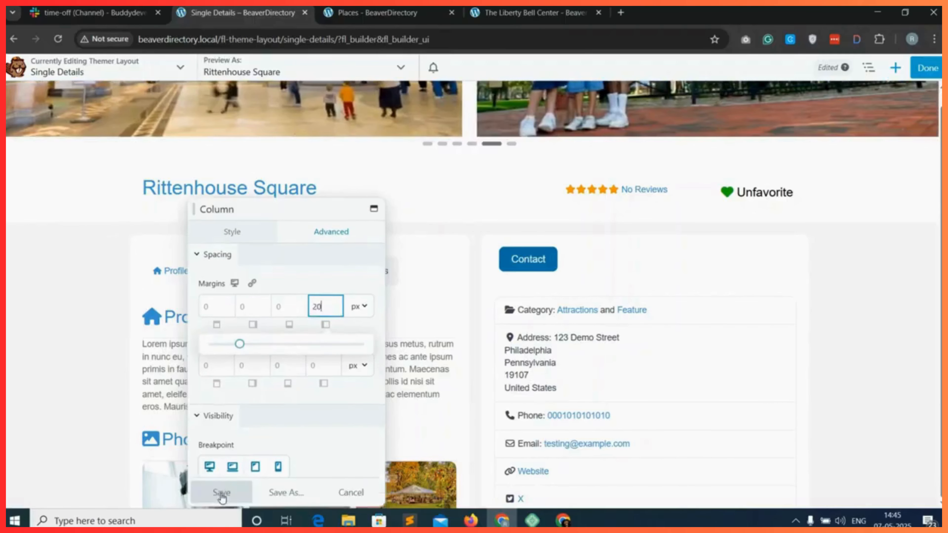
left_click(222, 504)
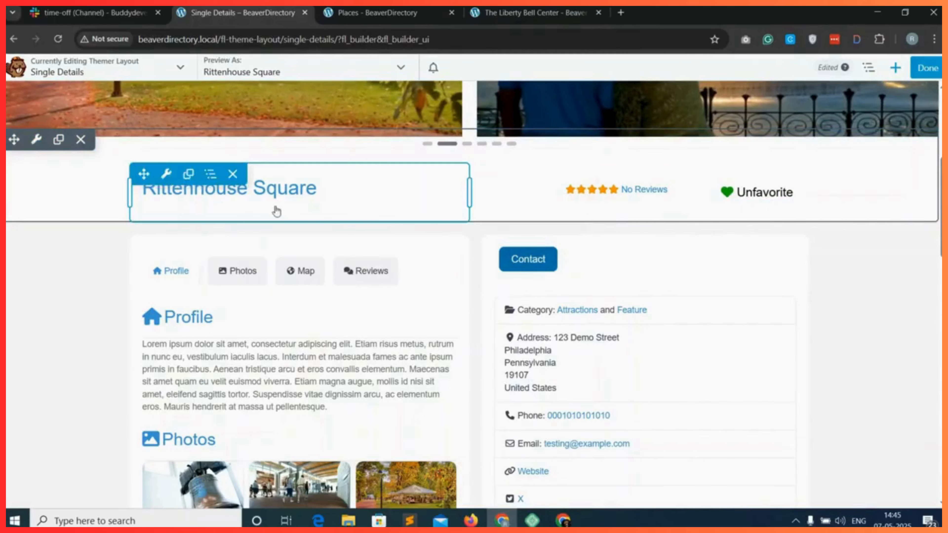
- Set the bottom padding of the place title and rating row to 20 px and save the row
mouse_move(211, 173)
mouse_move(212, 195)
left_click(328, 196)
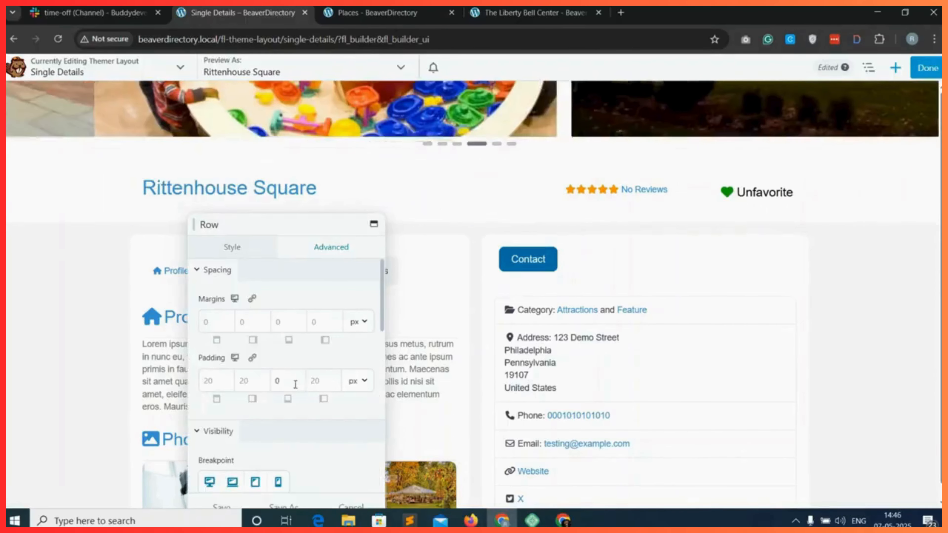
left_click(276, 381)
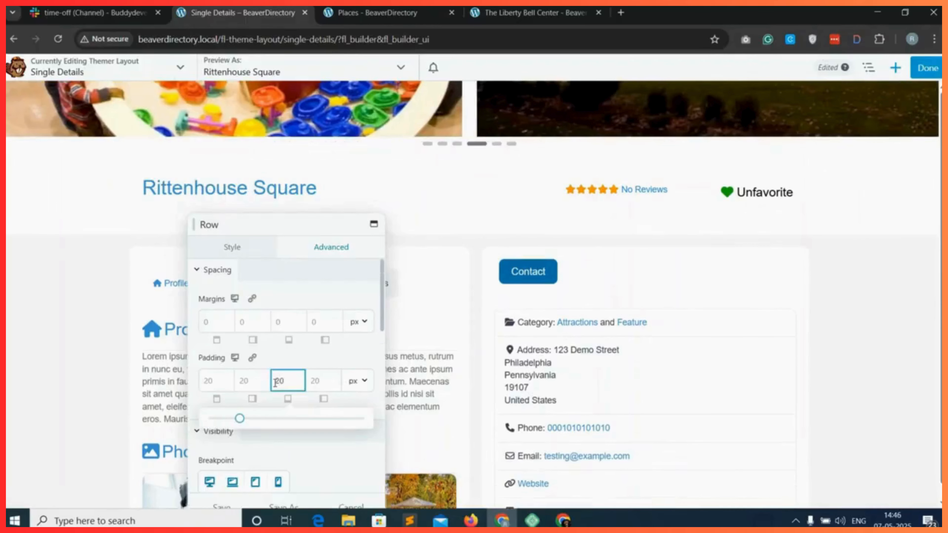
scroll(275, 381, "down", 5)
left_click(227, 505)
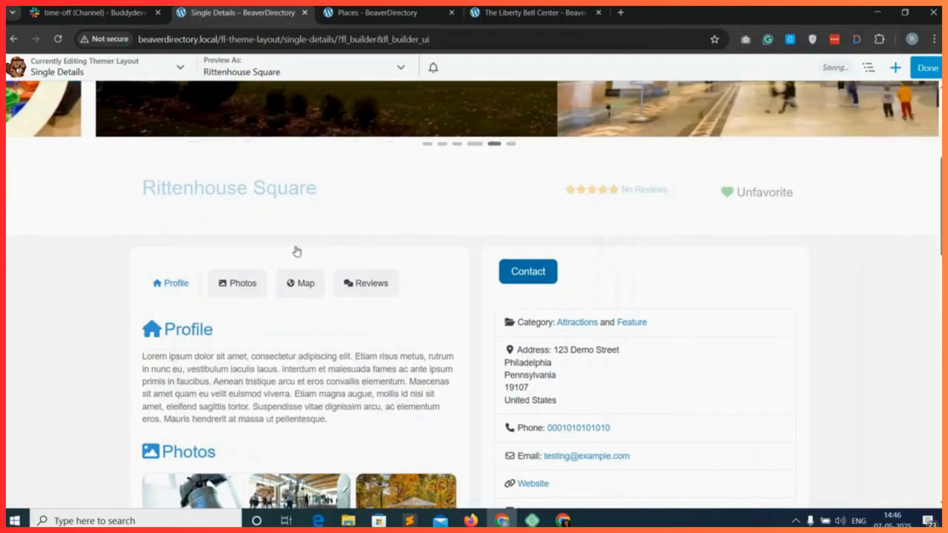
- Finish editing and publish the Single Details themer layout
left_click(928, 69)
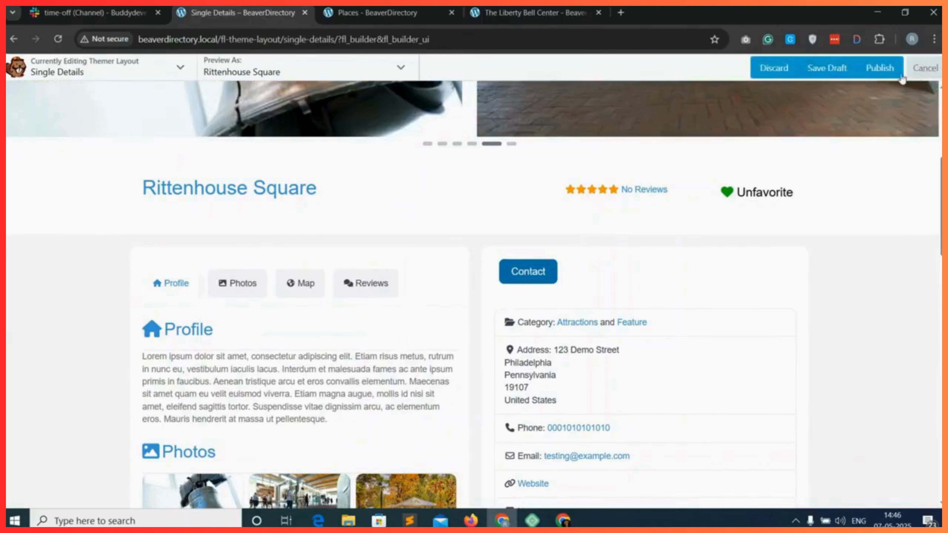
left_click(882, 70)
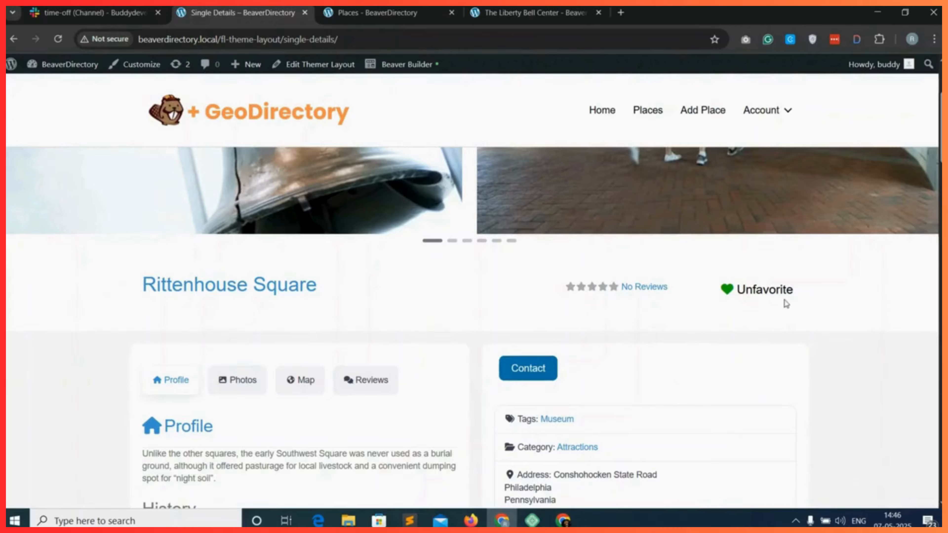
left_click(735, 287)
left_click(736, 292)
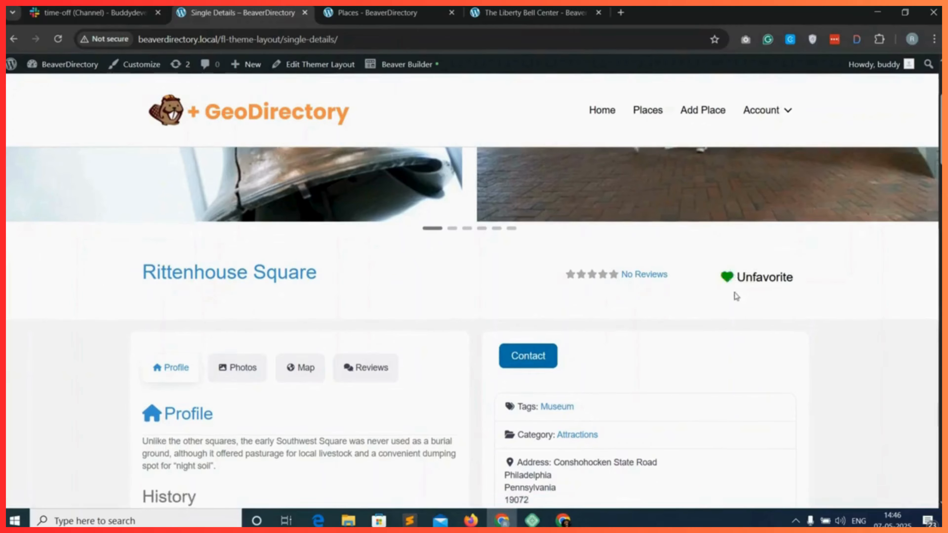
- Check the Photos, Map and Reviews tabs of the published Single Details layout by jumping to each section
scroll(732, 298, "down", 3)
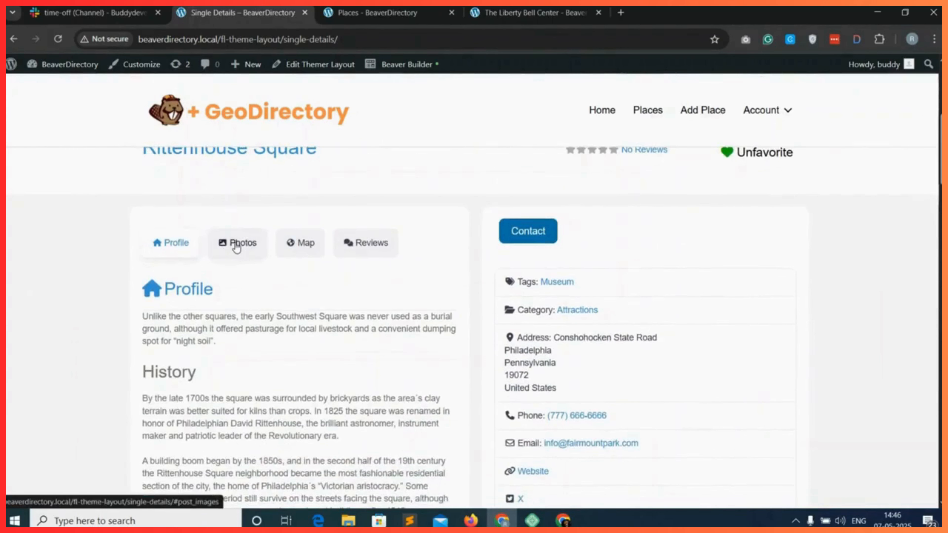
left_click(236, 244)
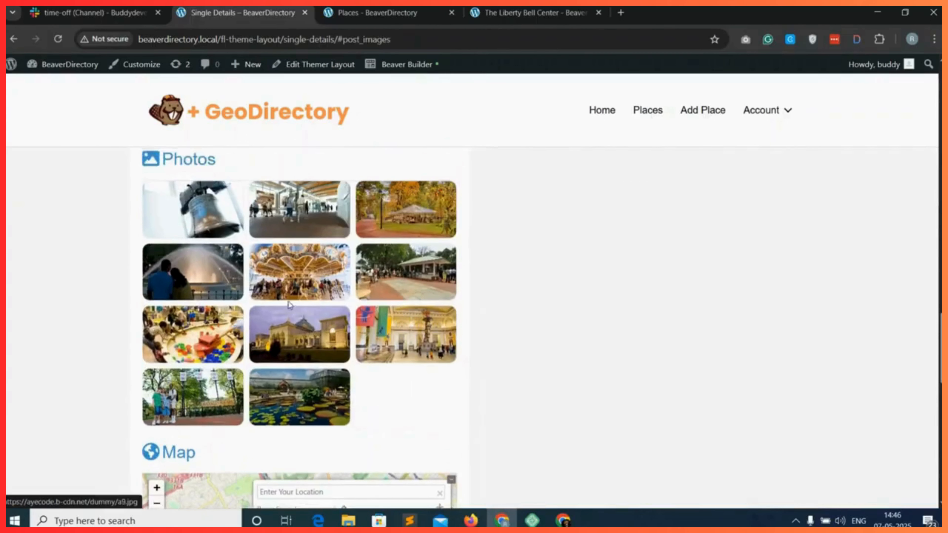
scroll(289, 304, "up", 20)
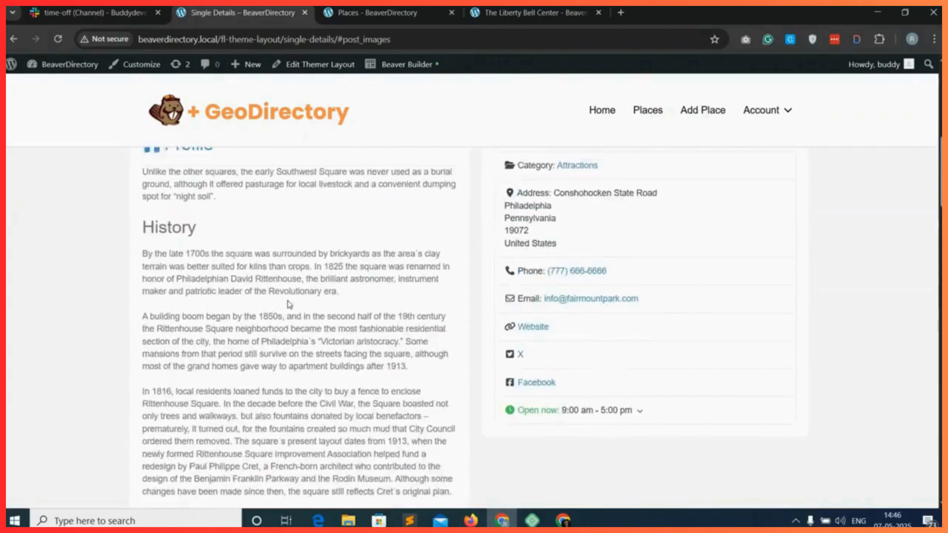
scroll(290, 304, "up", 3)
left_click(302, 246)
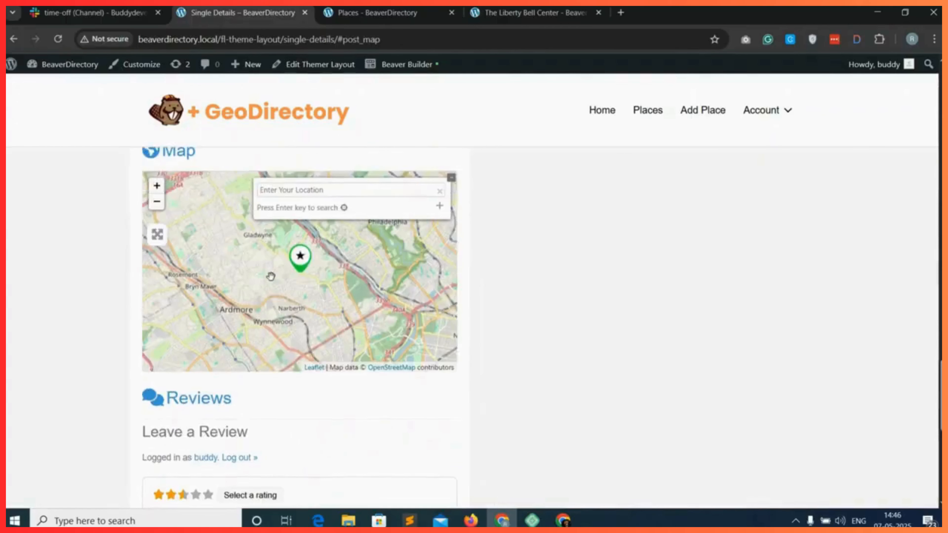
scroll(271, 277, "up", 15)
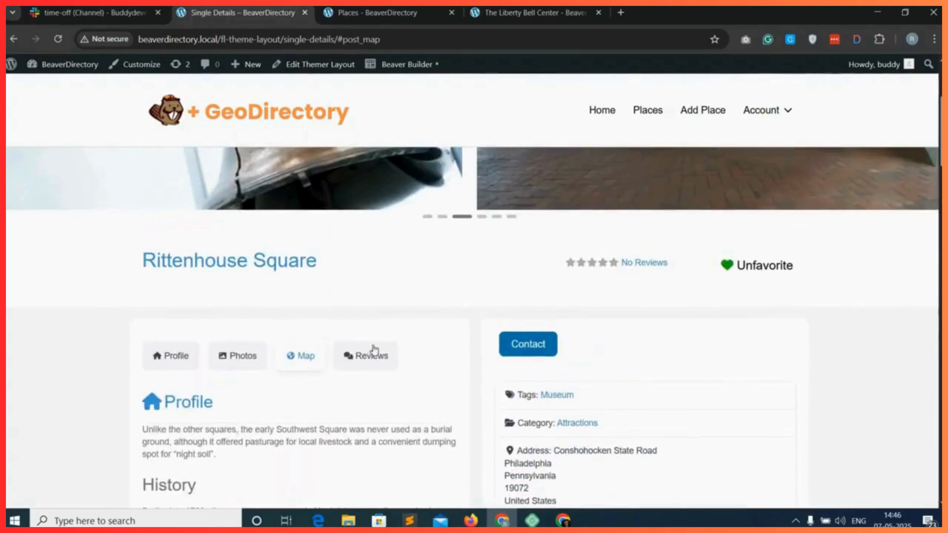
left_click(375, 353)
scroll(334, 313, "up", 8)
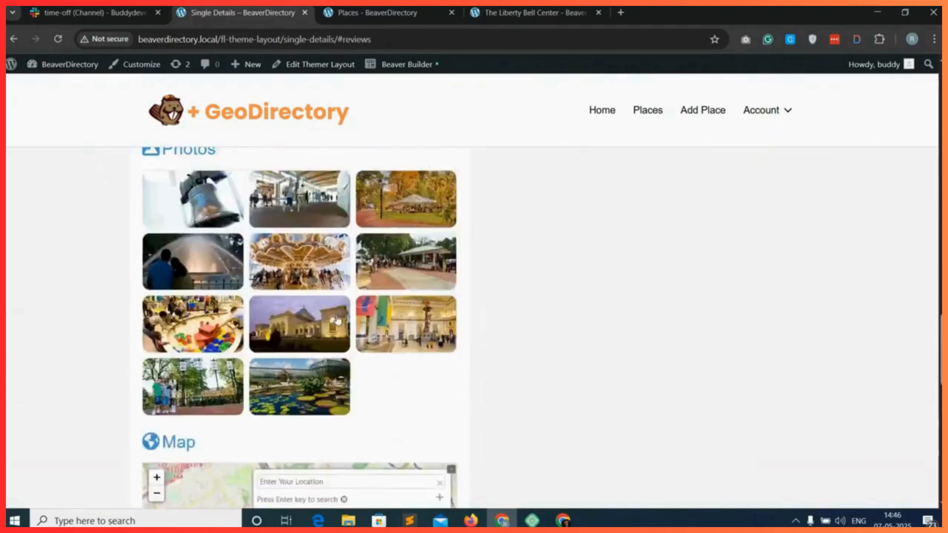
- Examine the contact and details column, then open its contact form popup and close it again
scroll(337, 319, "up", 15)
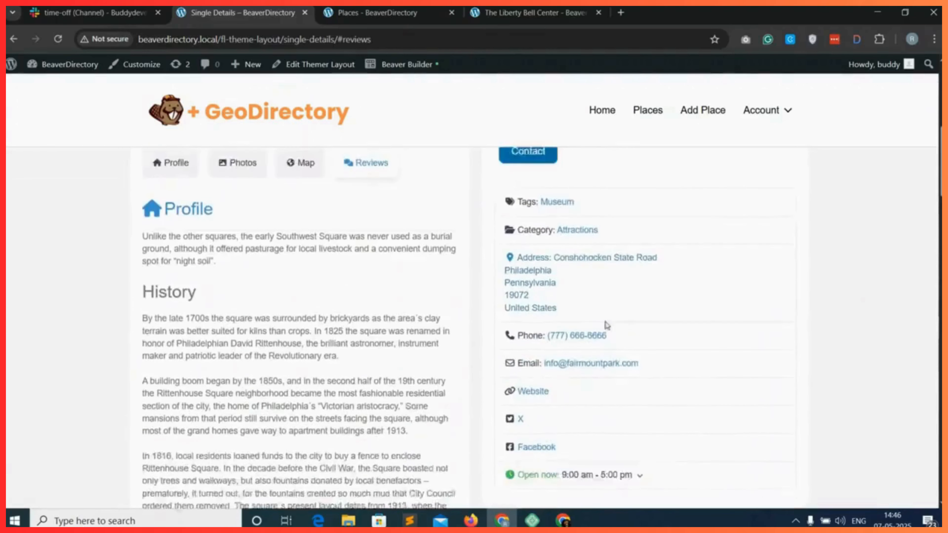
scroll(597, 355, "down", 1)
scroll(547, 303, "up", 1)
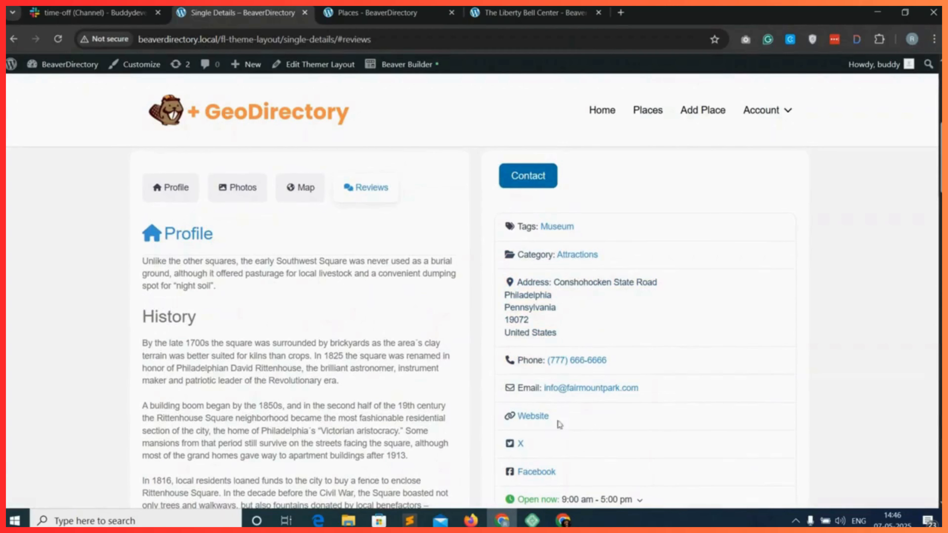
scroll(560, 411, "up", 2)
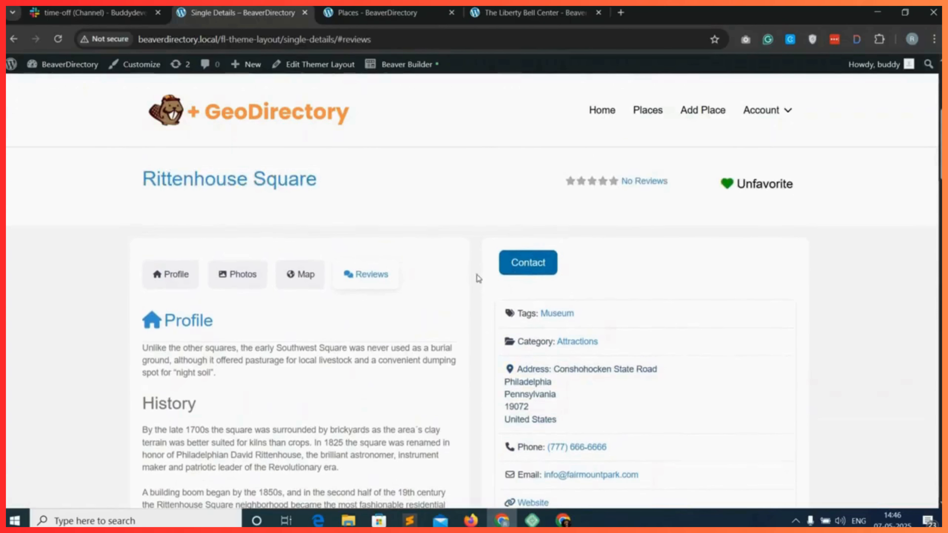
left_click(529, 273)
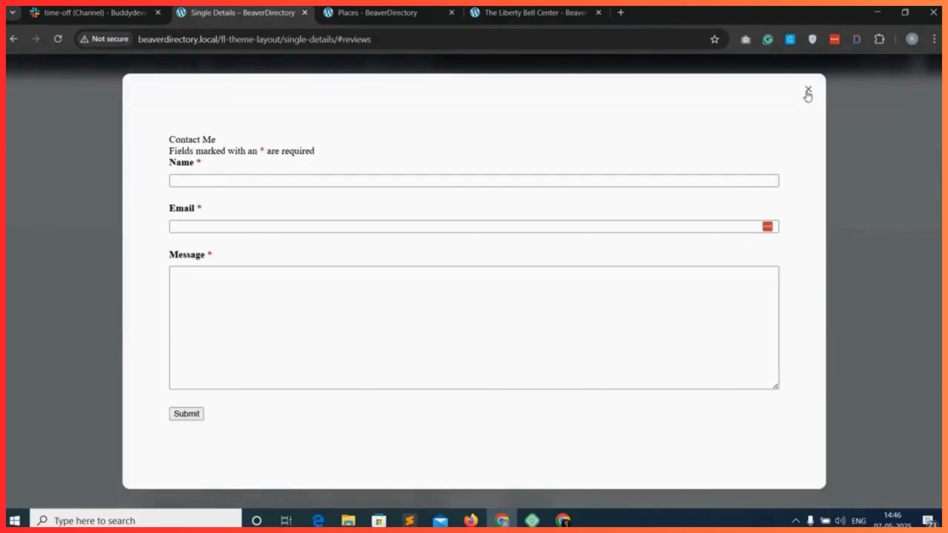
left_click(807, 92)
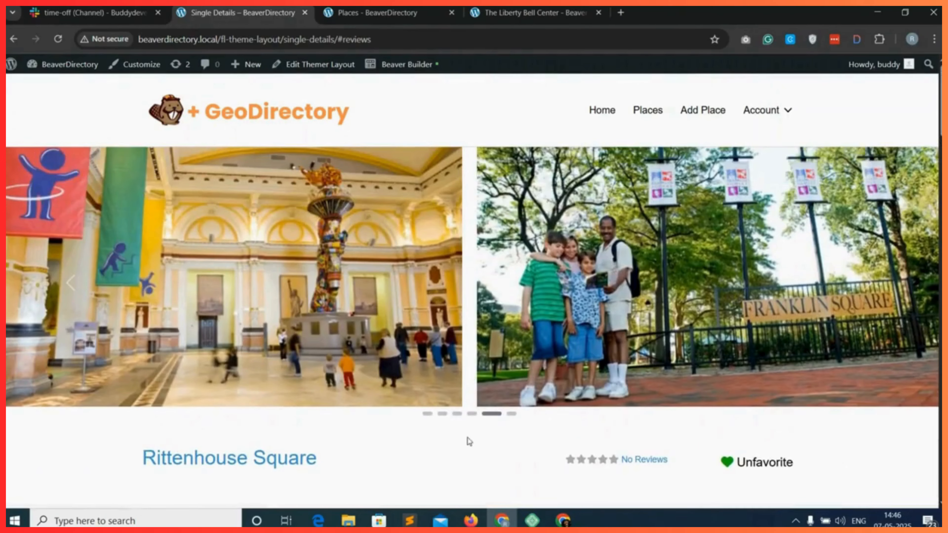
- Look through the Rittenhouse Square preview from the image slider through the profile text to the photos and map
scroll(472, 445, "down", 20)
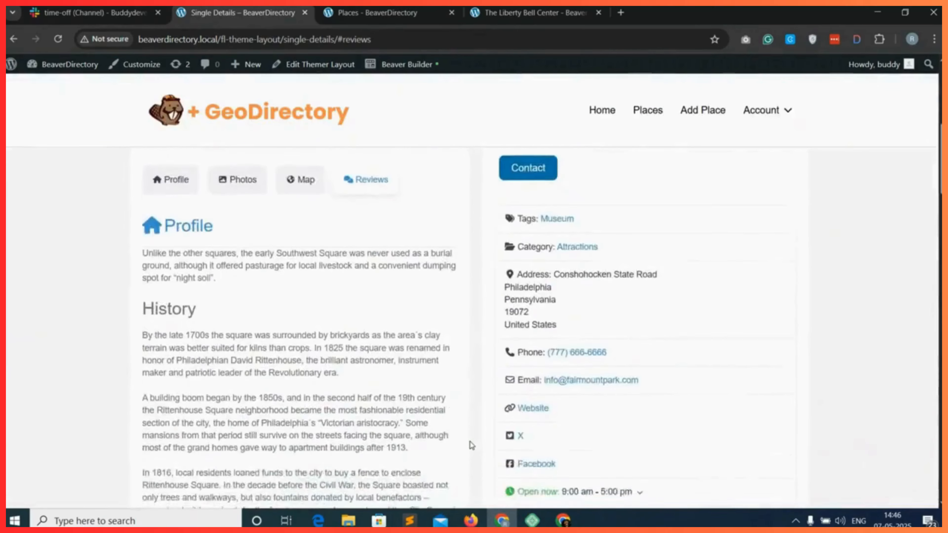
scroll(470, 442, "down", 15)
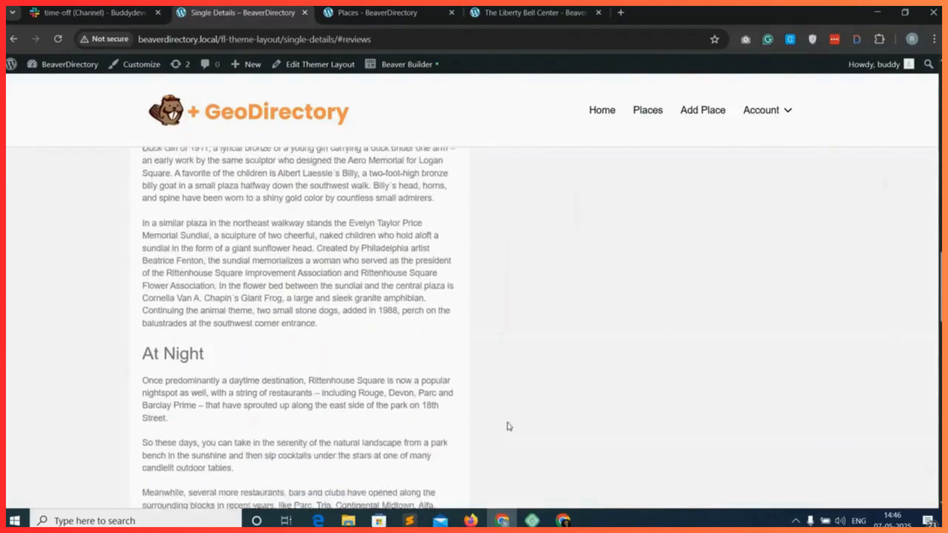
scroll(525, 412, "down", 8)
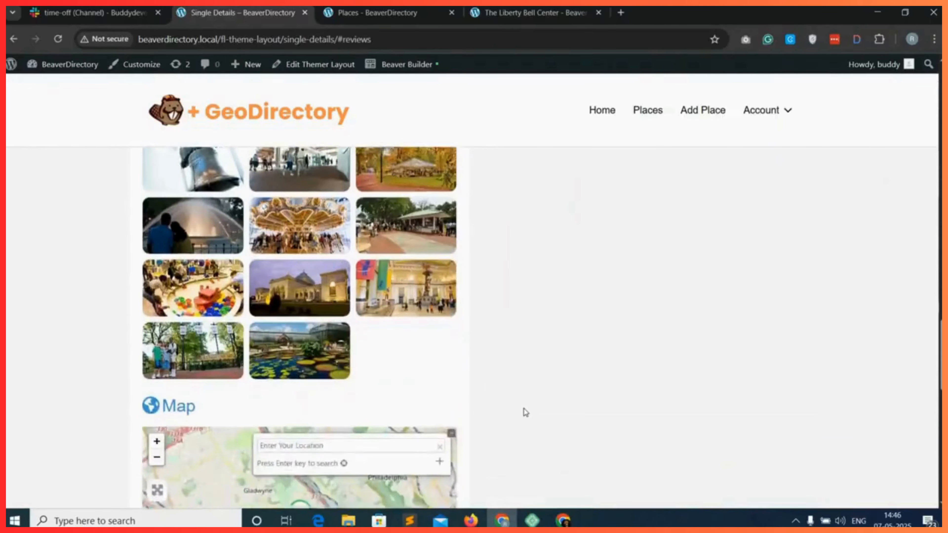
scroll(526, 412, "up", 5)
scroll(526, 412, "up", 12)
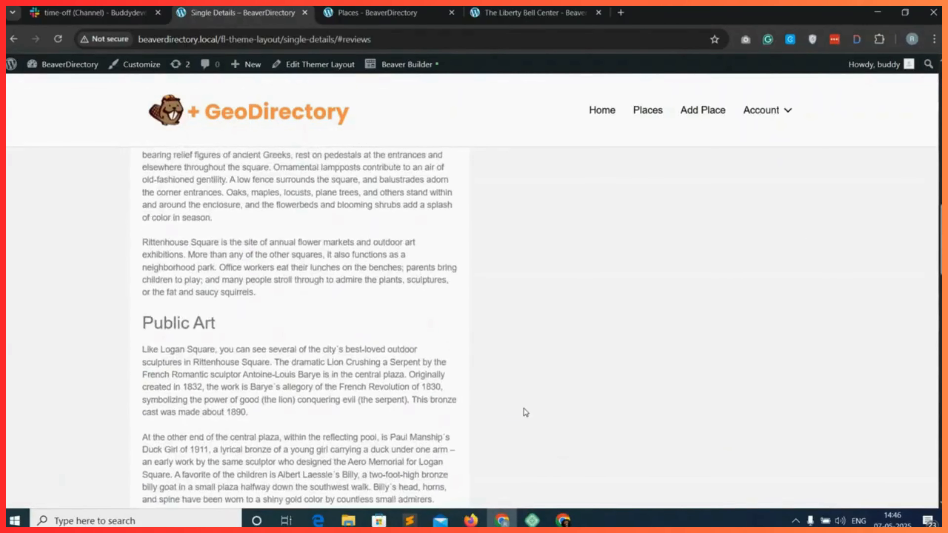
scroll(526, 412, "up", 3)
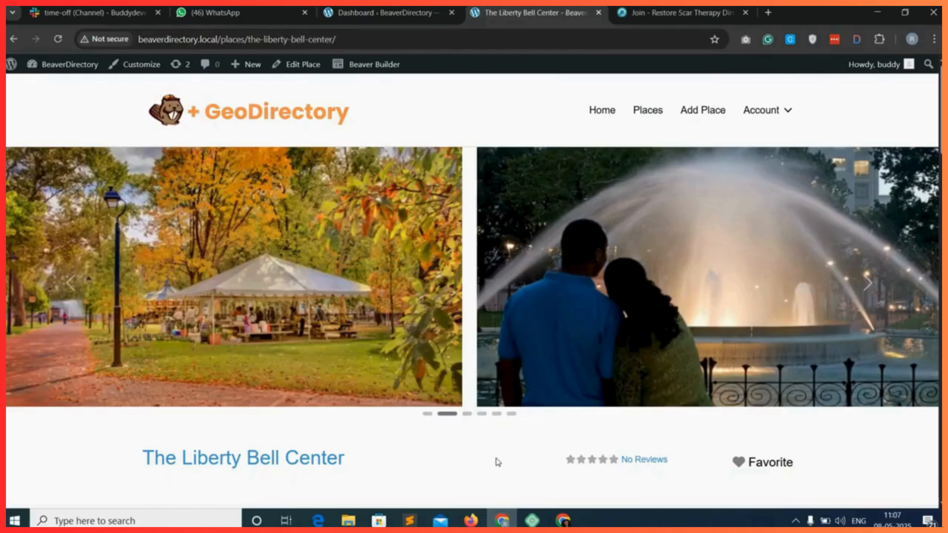
- Review the layout on The Liberty Bell Center place page, from the image slider to the review form
scroll(497, 462, "down", 1)
scroll(496, 462, "up", 1)
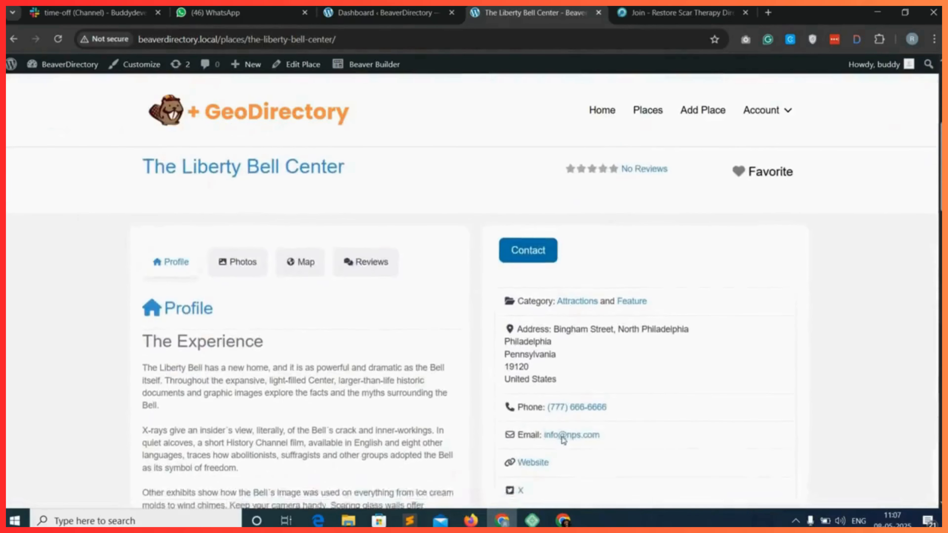
scroll(631, 423, "down", 5)
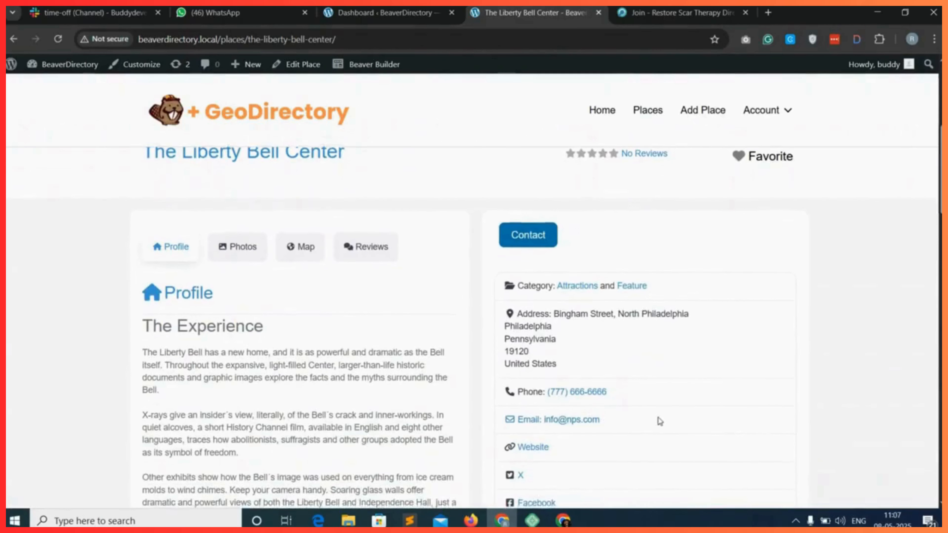
scroll(661, 422, "down", 15)
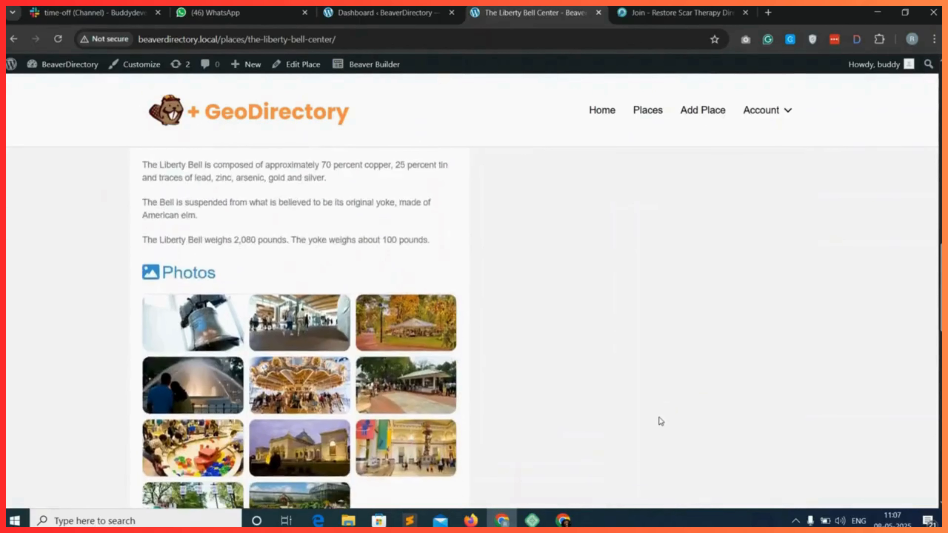
scroll(659, 417, "down", 12)
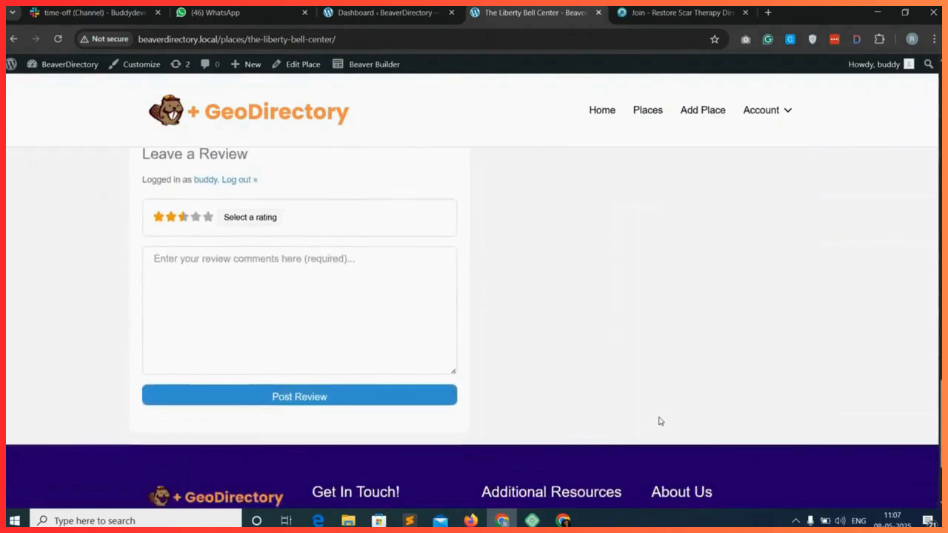
scroll(650, 379, "up", 11)
scroll(650, 379, "up", 20)
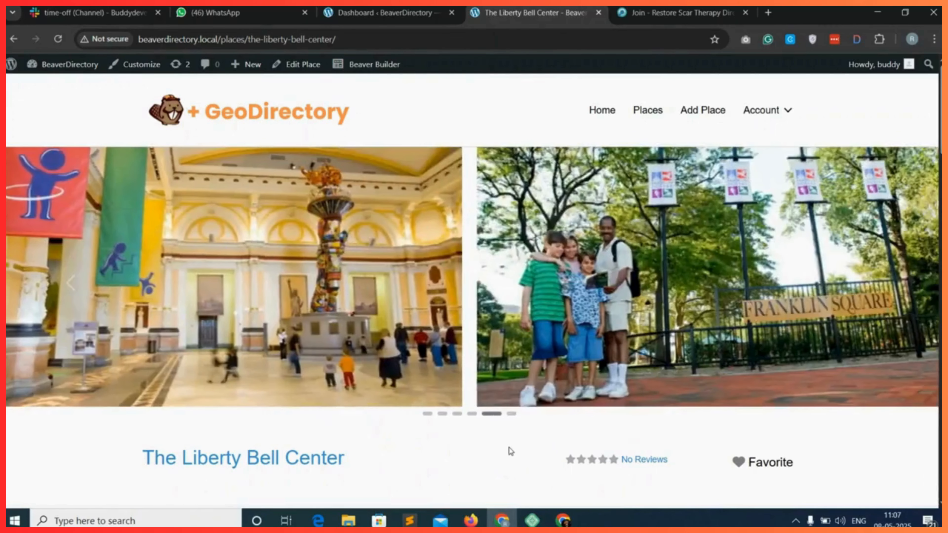
- Switch to the Restore Scar Therapy join page and examine its introduction, subscription packages and closing sections as a reference
key("ctrl+Tab")
scroll(396, 254, "down", 10)
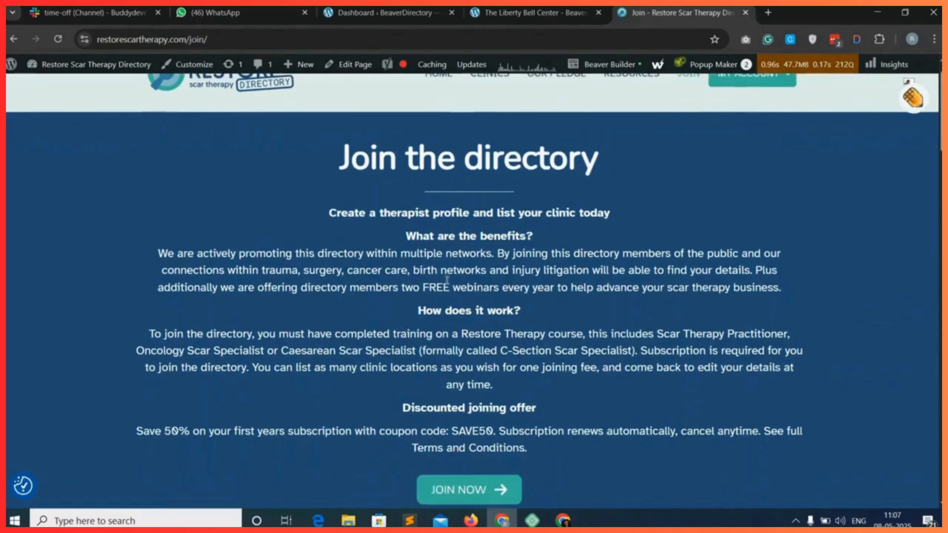
scroll(614, 331, "down", 7)
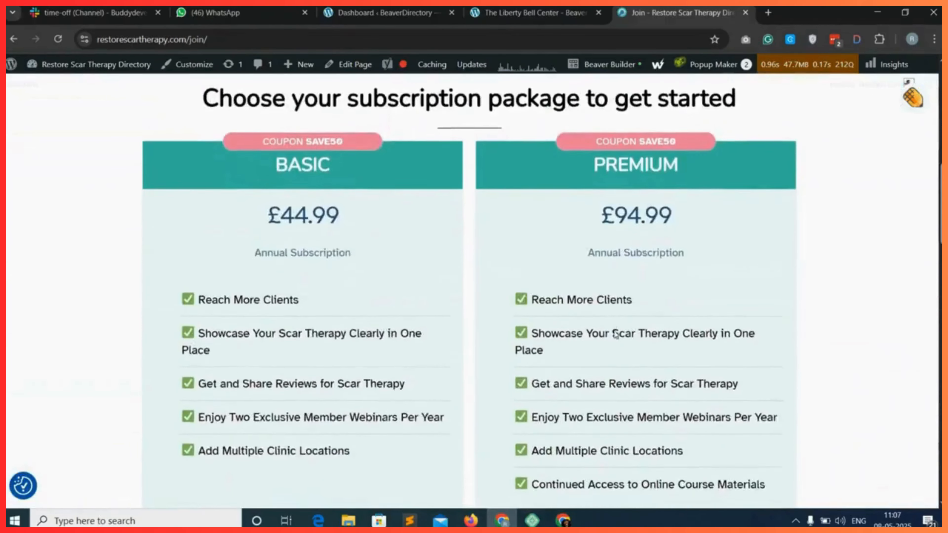
scroll(372, 295, "up", 3)
scroll(556, 323, "down", 10)
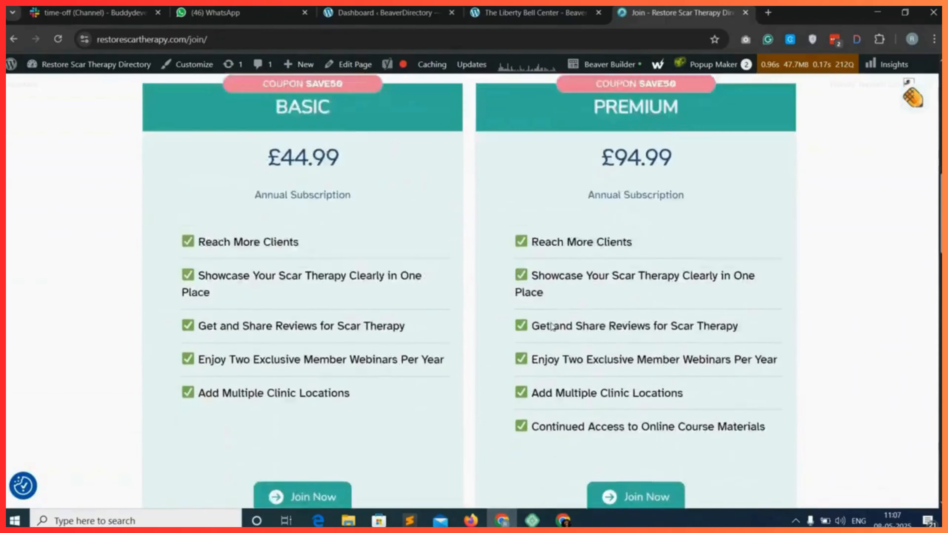
scroll(479, 333, "down", 7)
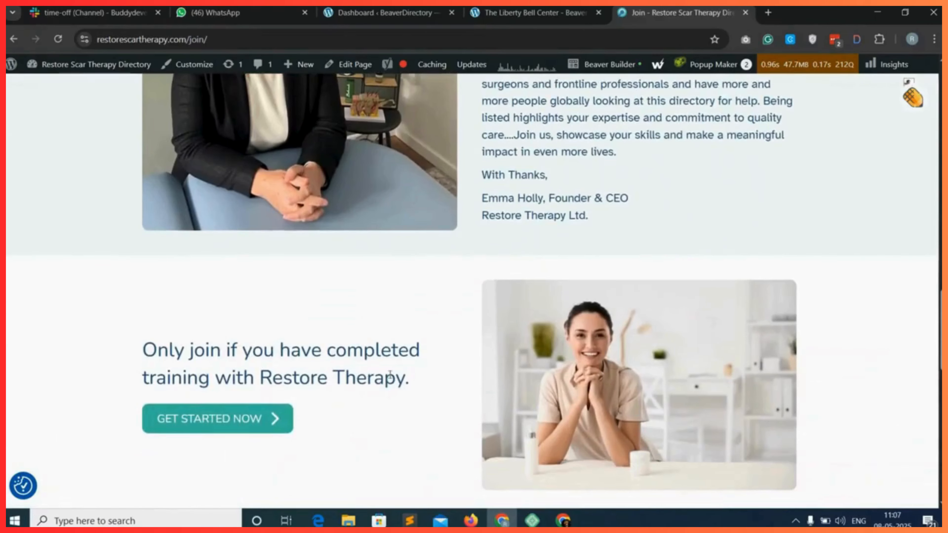
- Test where the Get Started Now and Join Now links lead on the reference join page
left_click(272, 429)
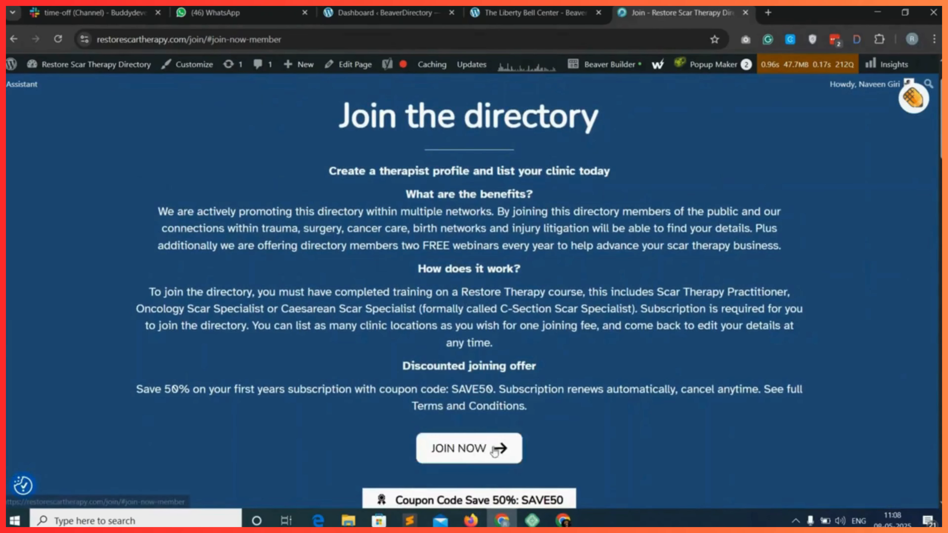
left_click(495, 451)
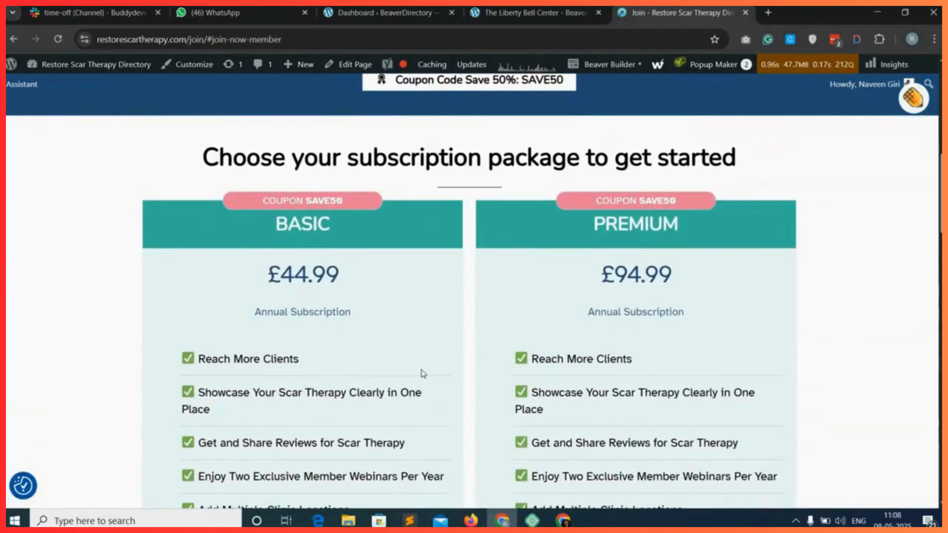
scroll(432, 339, "up", 8)
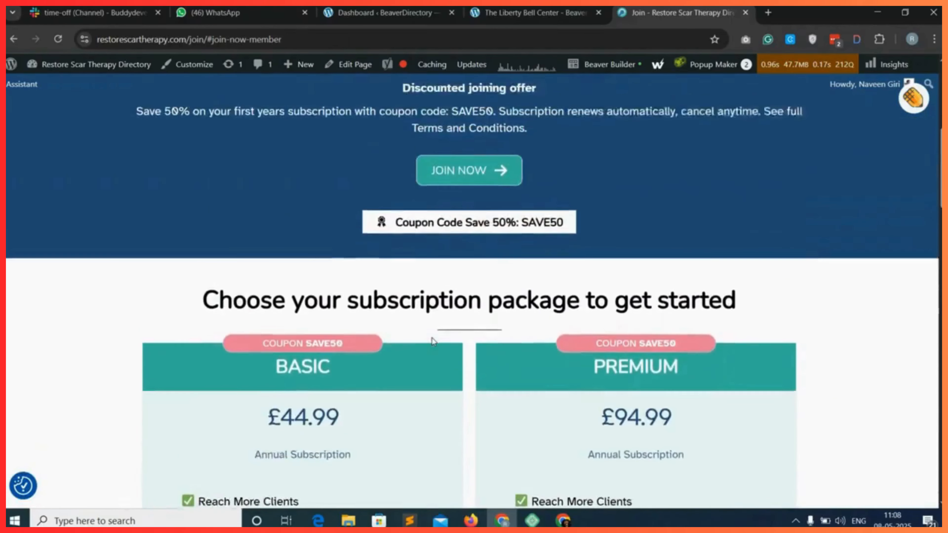
scroll(466, 309, "up", 2)
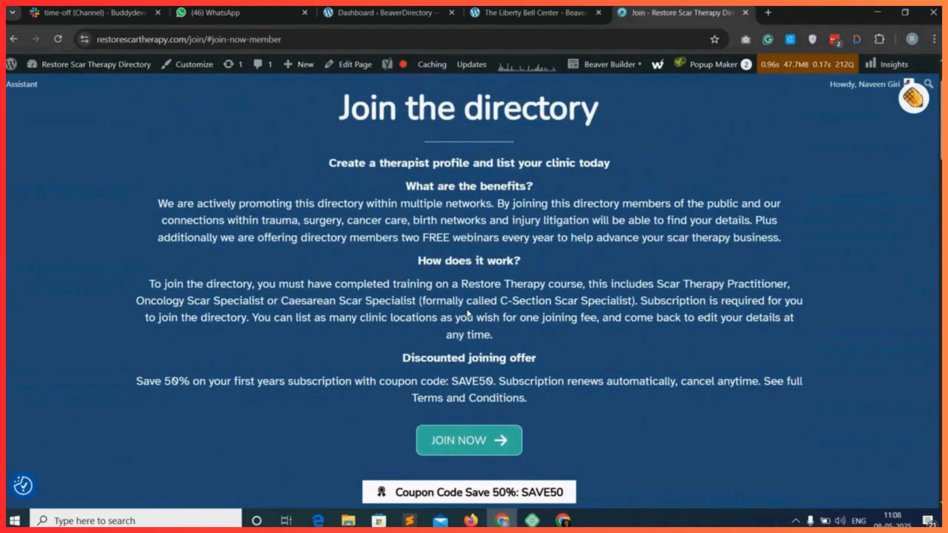
scroll(468, 313, "up", 1)
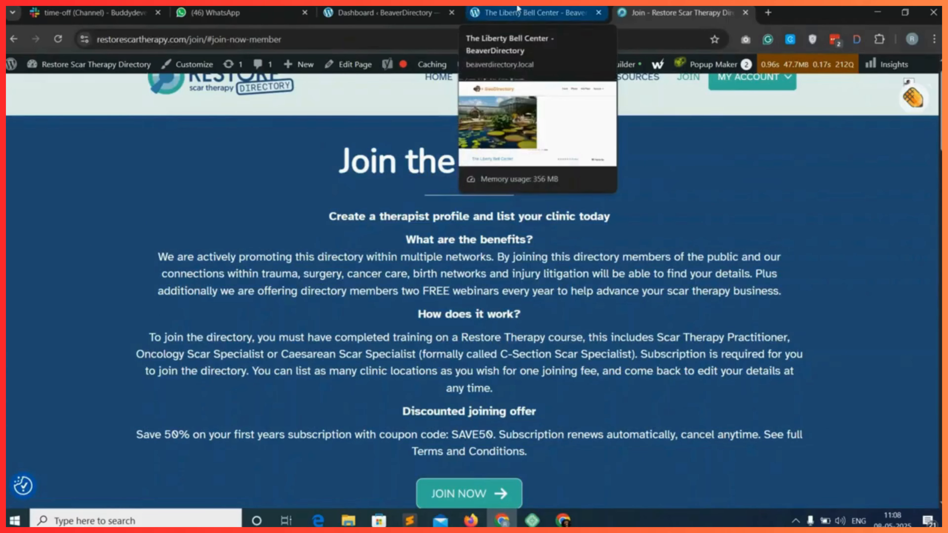
- Switch to the BeaverDirectory dashboard, create a new page titled "Join" and publish it
left_click(387, 8)
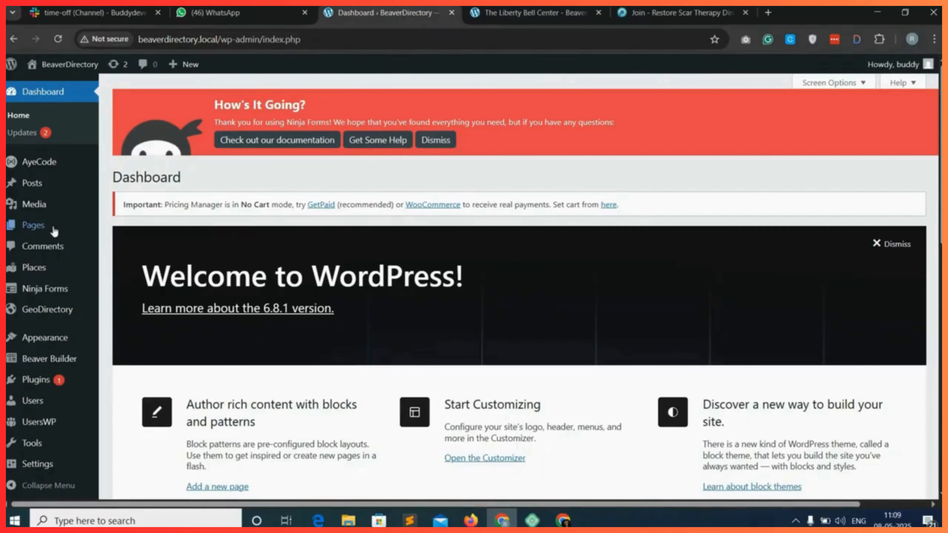
mouse_move(53, 228)
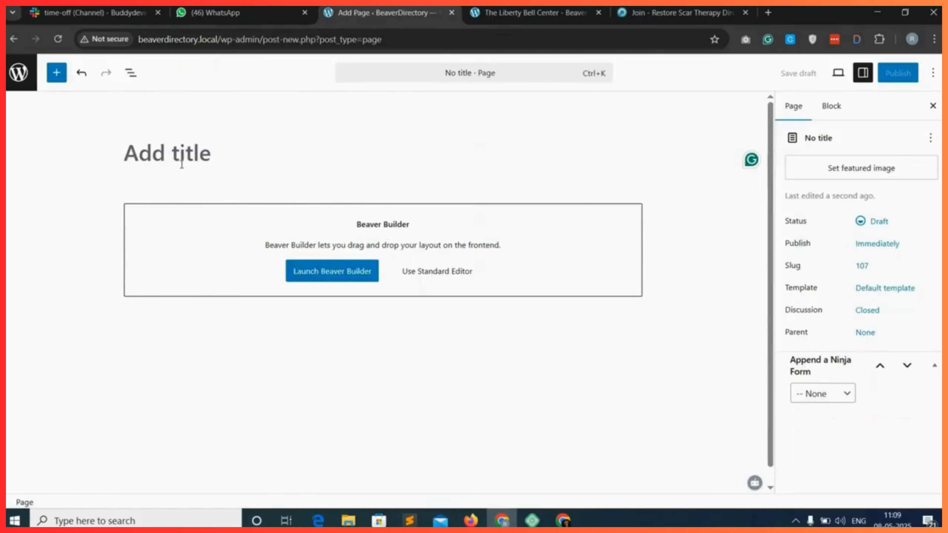
type("Join")
left_click(898, 73)
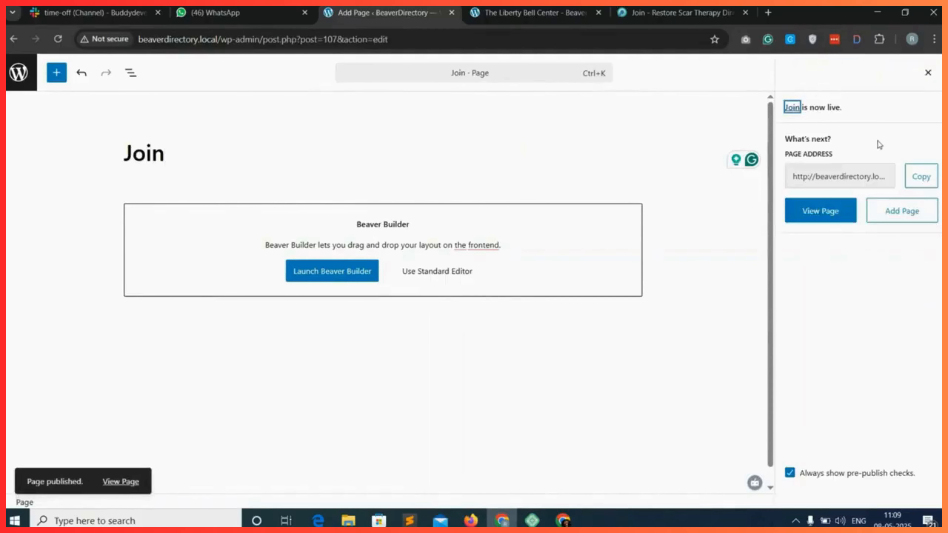
- Open the Join page in Beaver Builder and add a one-column row to the empty layout
left_click(337, 279)
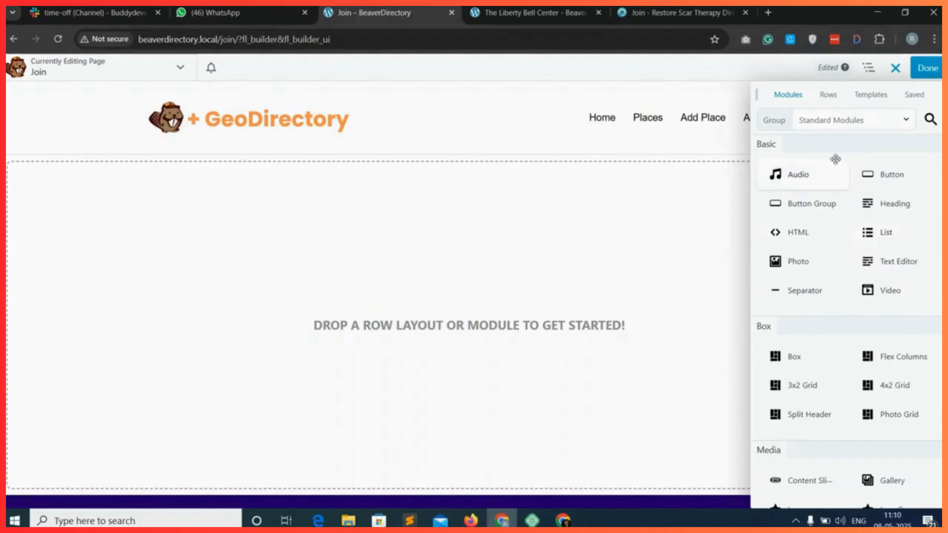
left_click(896, 68)
left_click(895, 67)
left_click(829, 96)
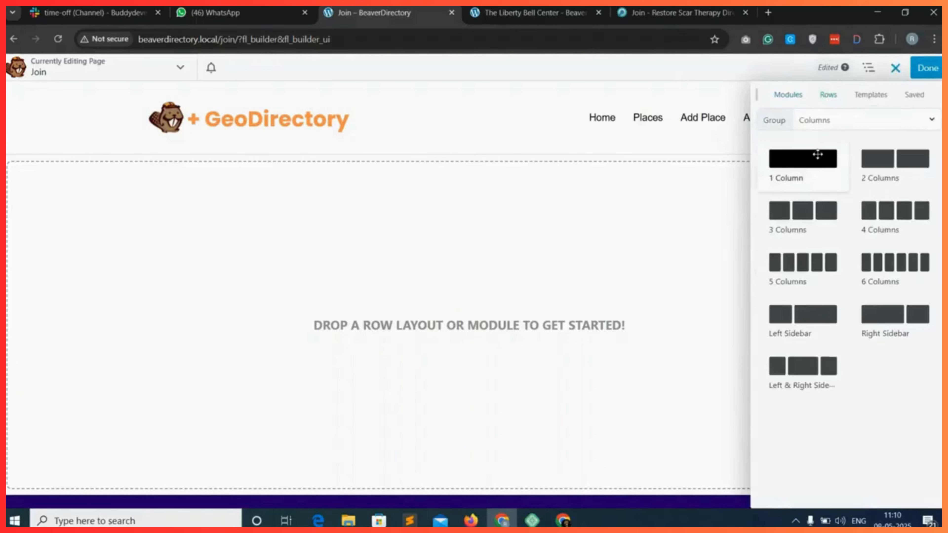
left_click_drag(813, 159, 377, 292)
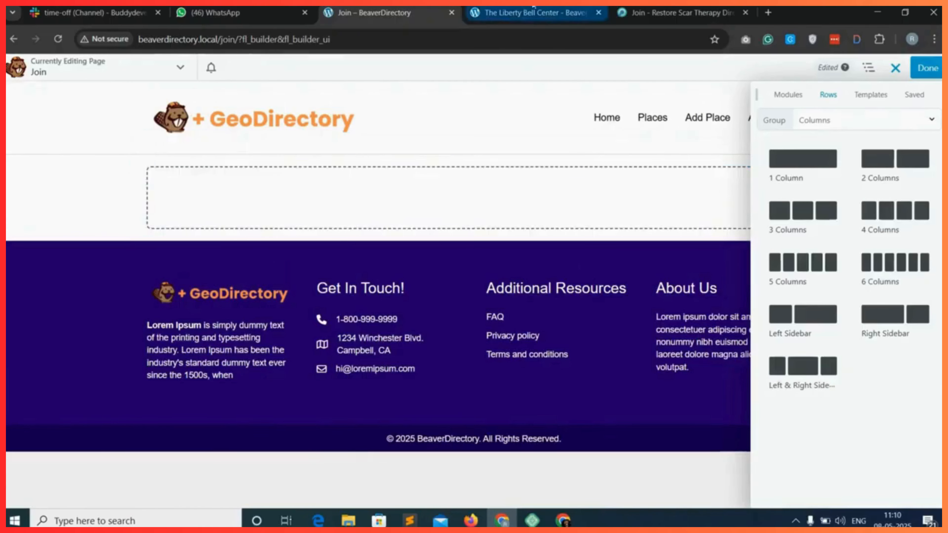
left_click_drag(654, 11, 545, 7)
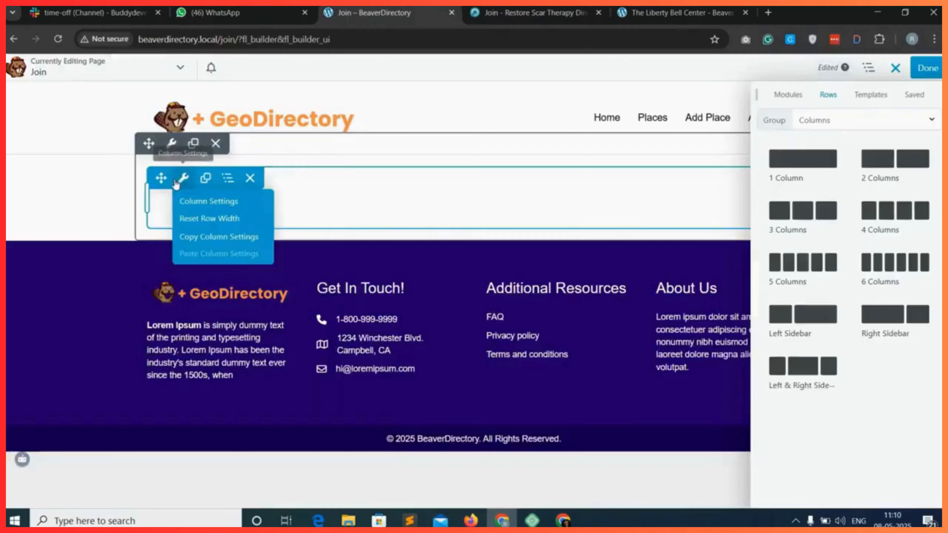
- Set the row to Full Width with a solid dark navy background color and save its settings
mouse_move(171, 152)
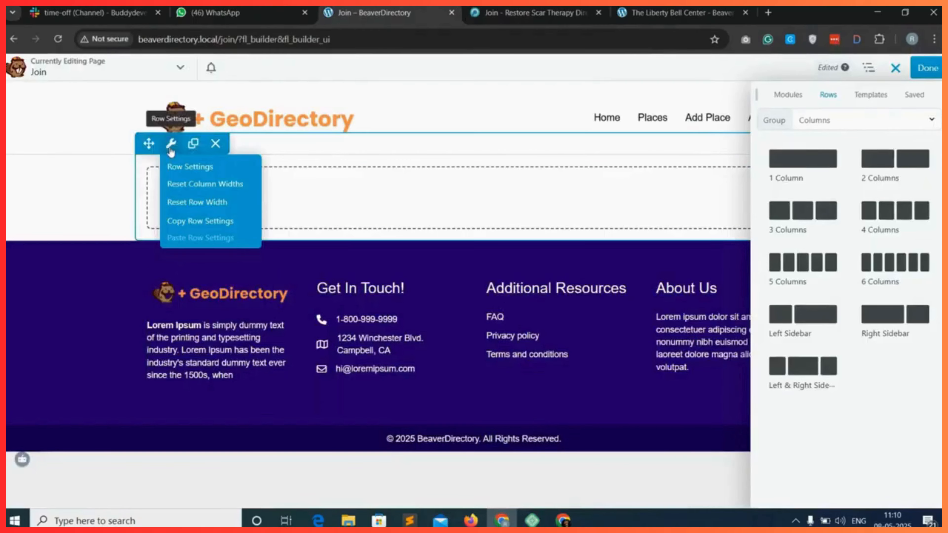
left_click(186, 167)
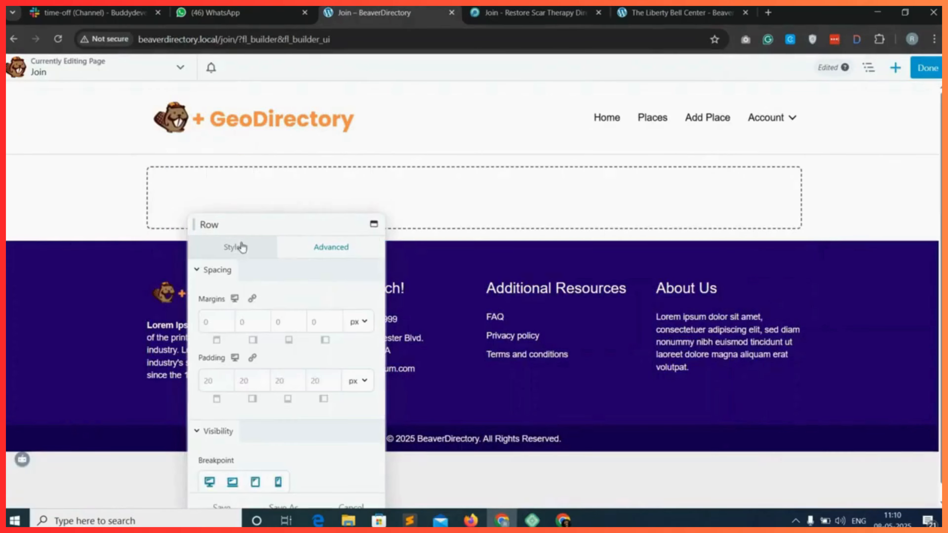
scroll(278, 417, "down", 5)
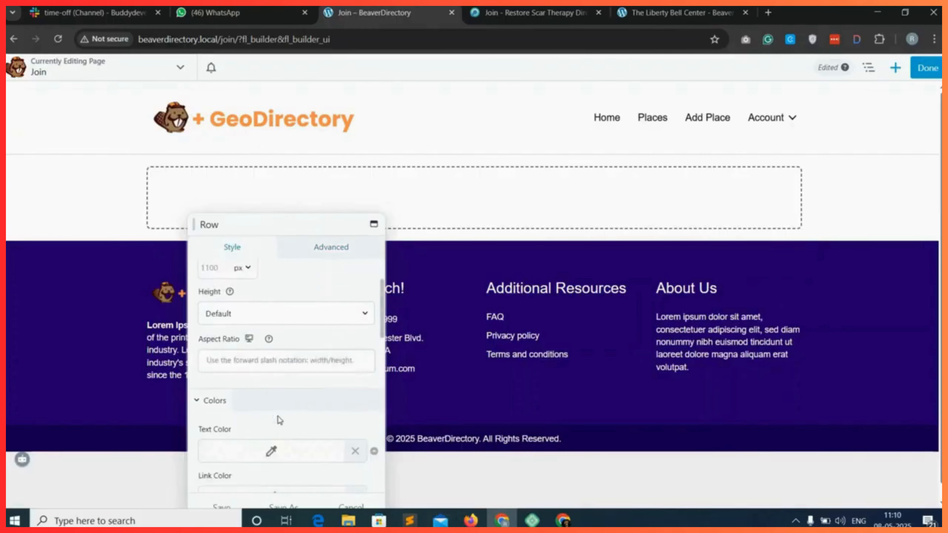
scroll(281, 418, "down", 5)
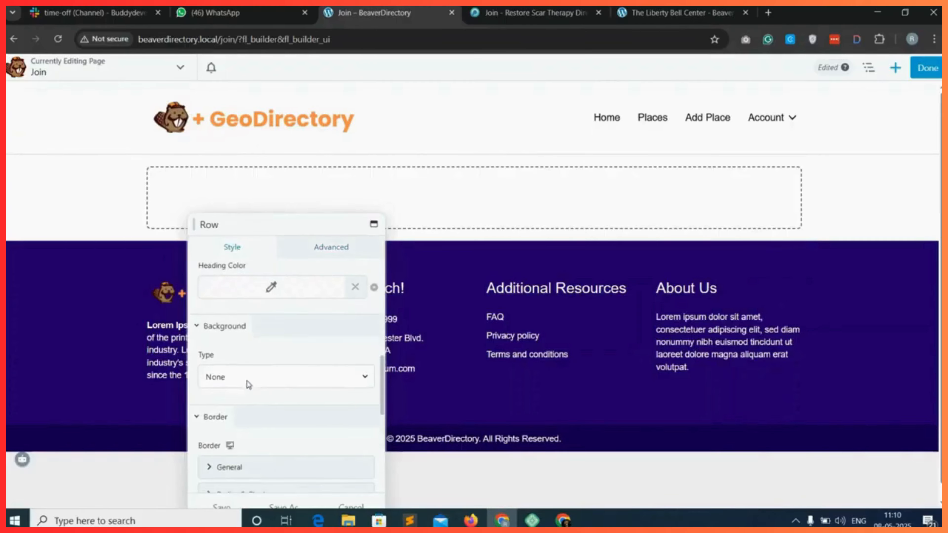
left_click(243, 384)
left_click(236, 409)
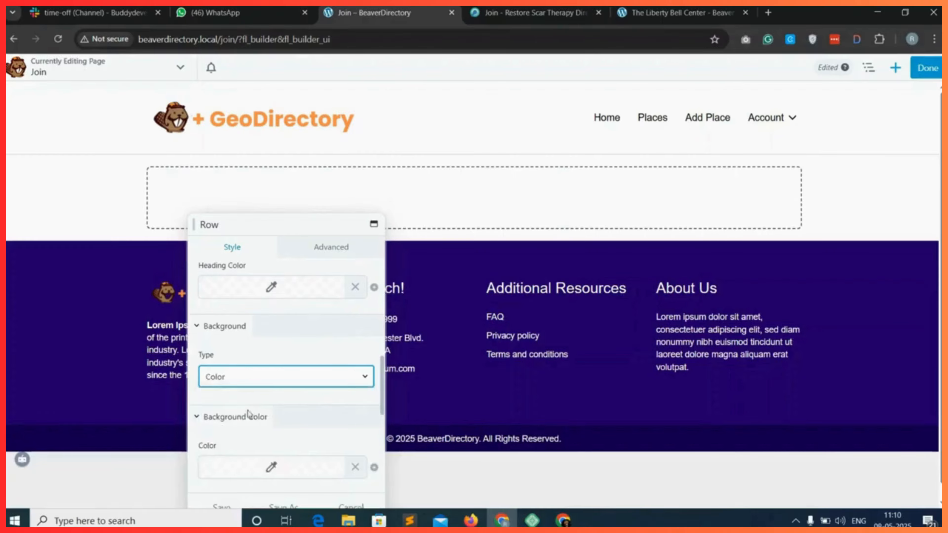
scroll(262, 415, "down", 2)
left_click(272, 409)
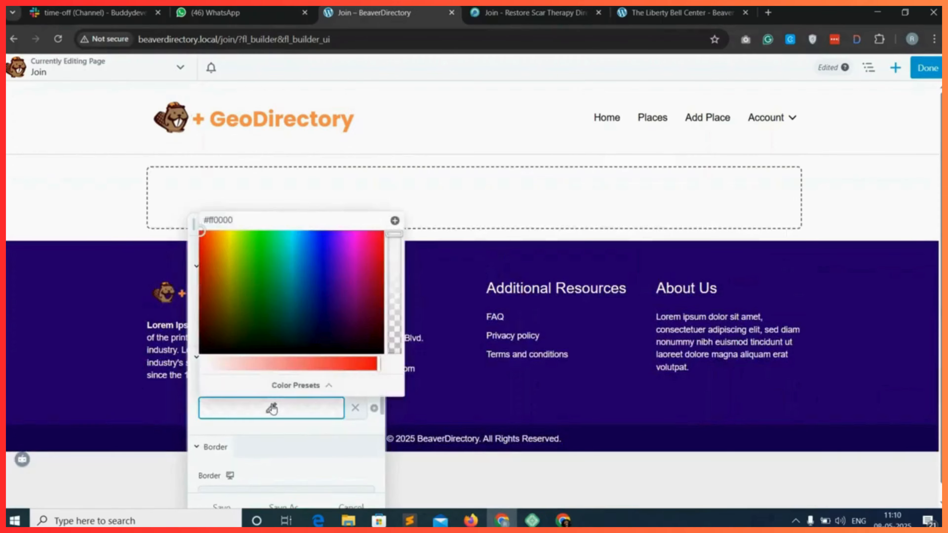
left_click(317, 320)
left_click_drag(316, 320, 318, 317)
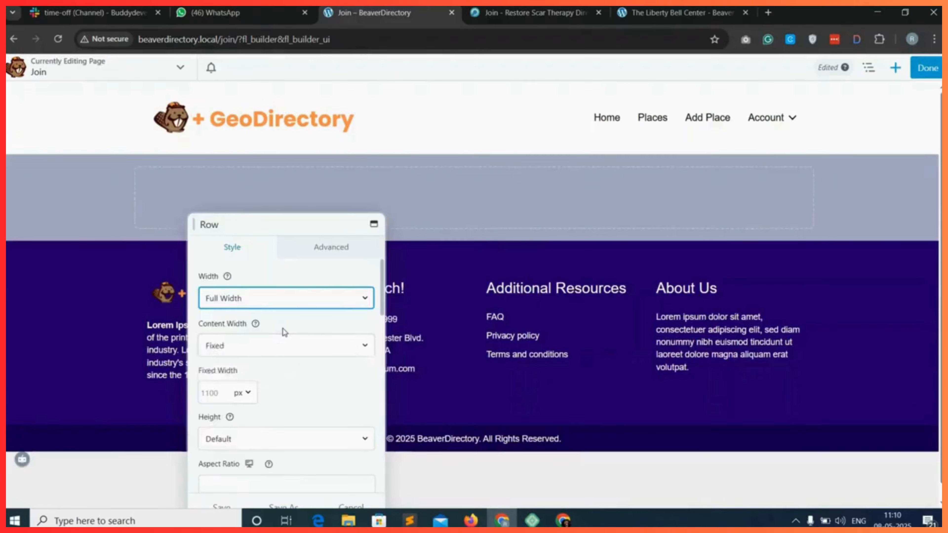
scroll(286, 330, "down", 10)
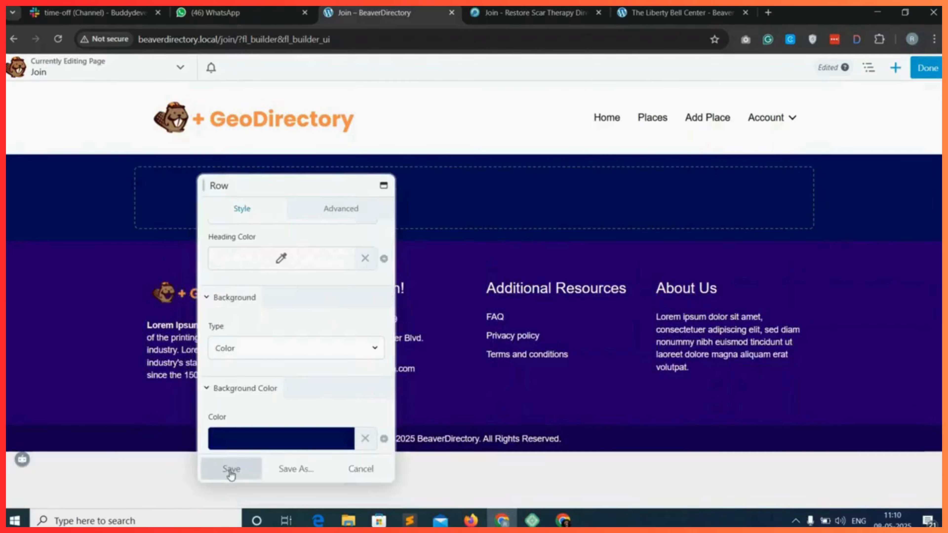
left_click(230, 471)
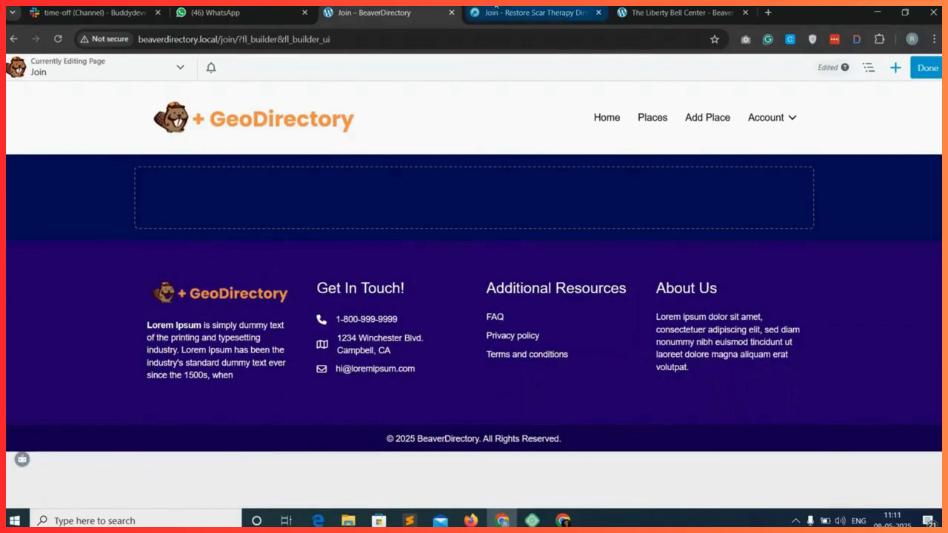
- Copy the "Join the directory" heading text from the Restore Scar Therapy join page and return to the Join page being built
left_click(534, 12)
triple_click(410, 155)
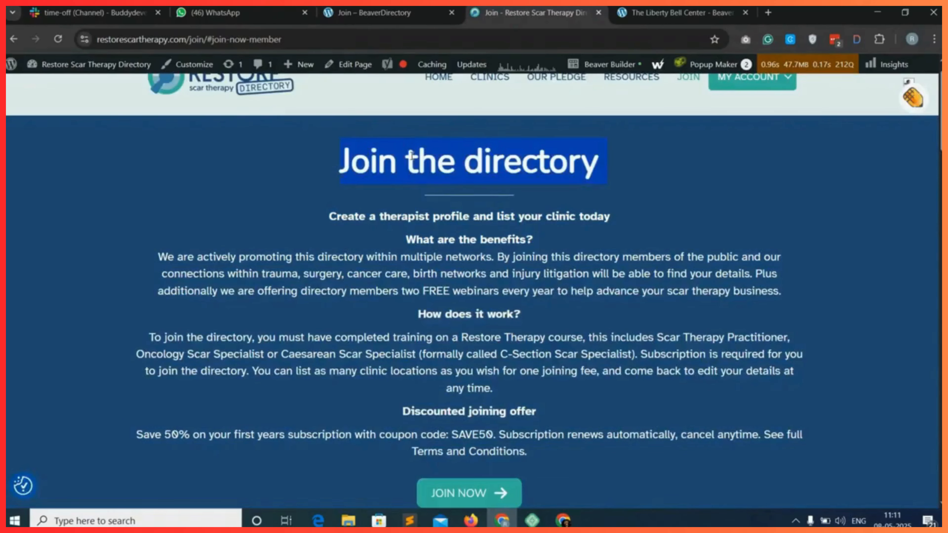
right_click(412, 151)
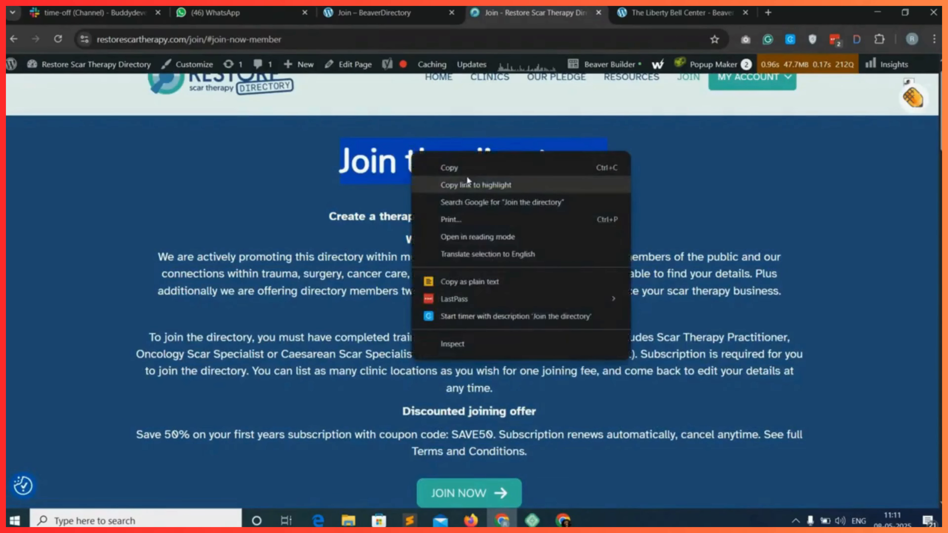
left_click(467, 168)
key("ctrl+Page_Up")
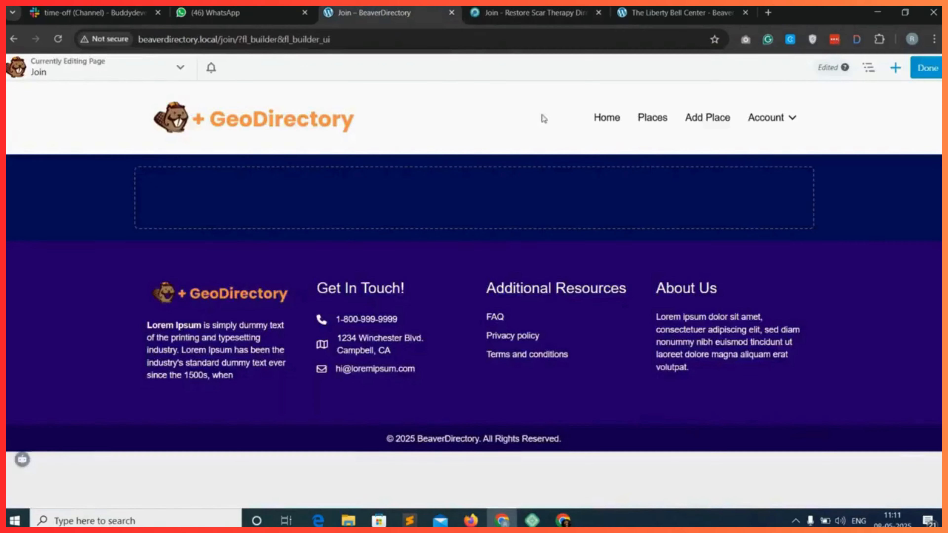
- Add a Heading module inside the navy row and set its text to "Join the directory"
left_click(896, 69)
left_click(789, 102)
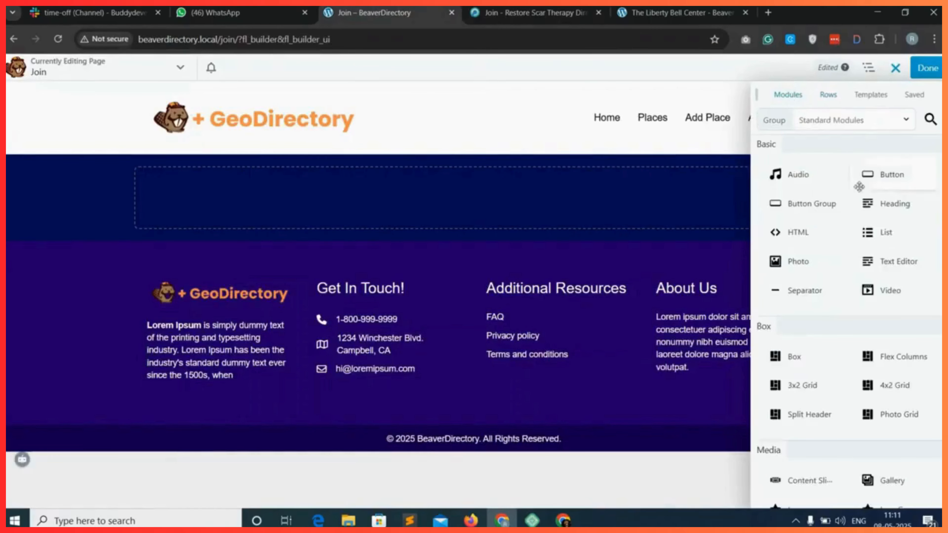
left_click_drag(859, 188, 509, 218)
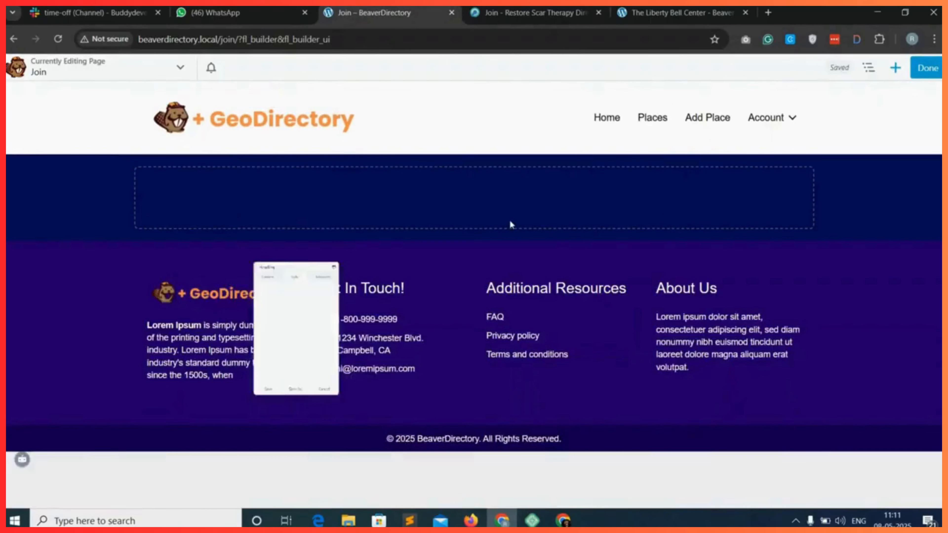
left_click(233, 210)
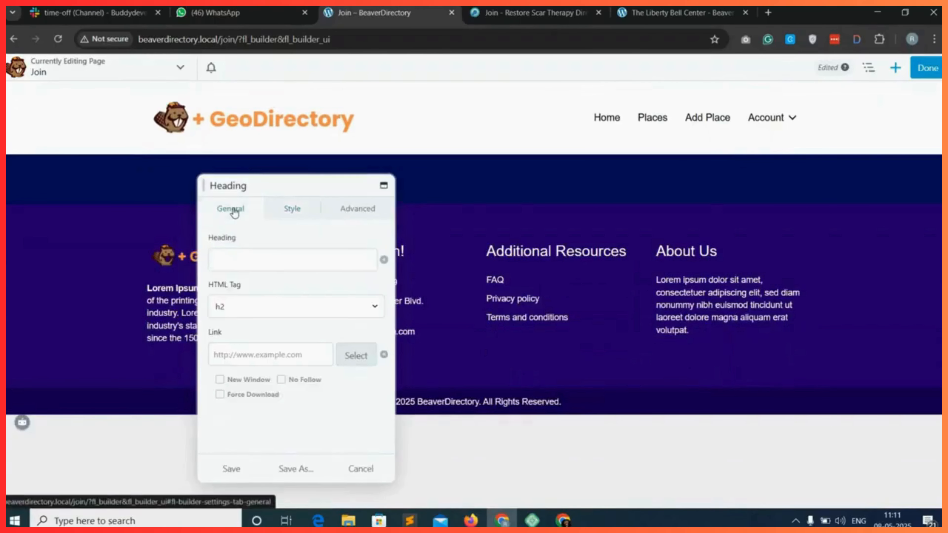
left_click(256, 263)
key("ctrl+v")
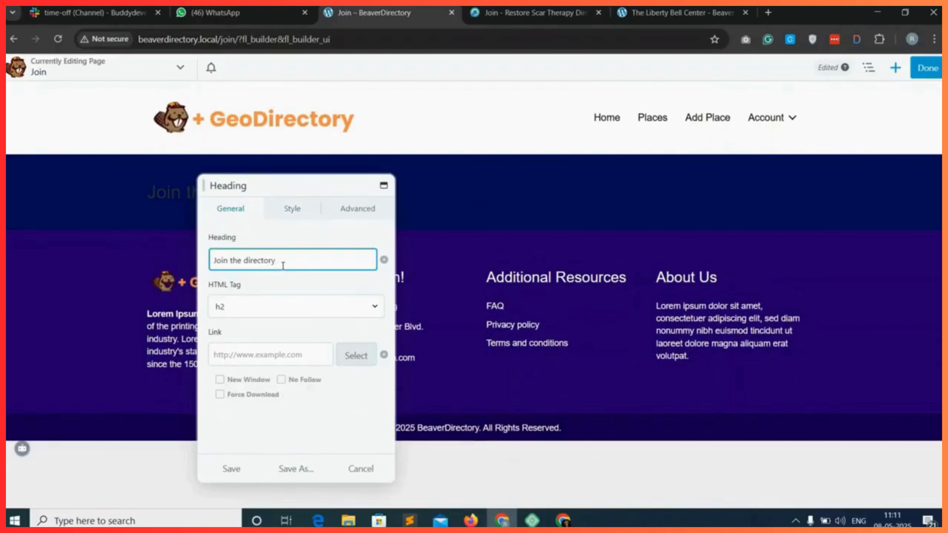
- Style the heading as centered, 36 px, Semi-Bold and white, and save it
left_click(295, 211)
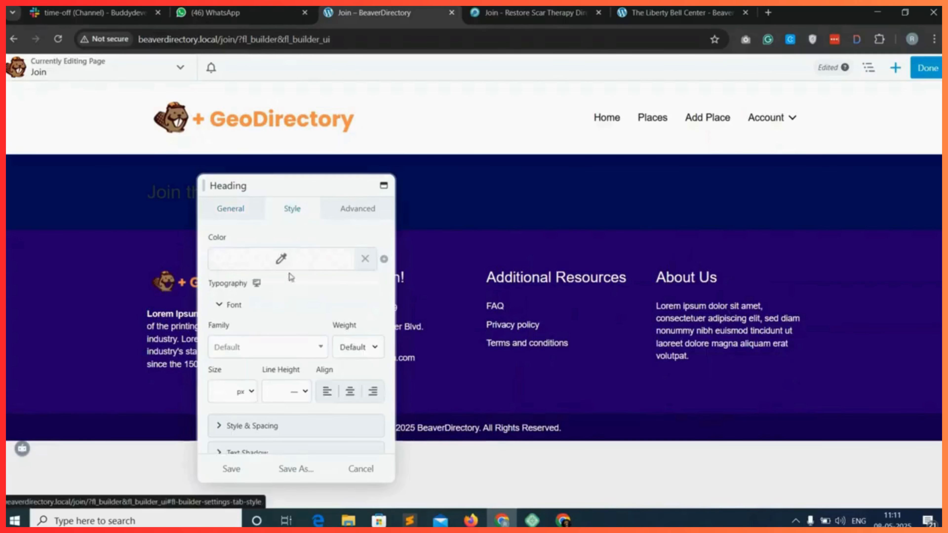
left_click(351, 392)
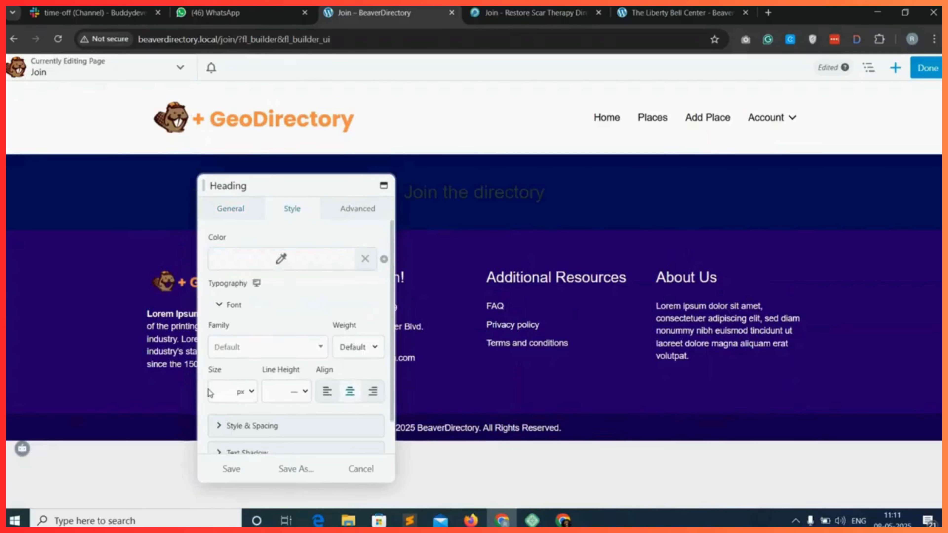
left_click(218, 389)
type("36")
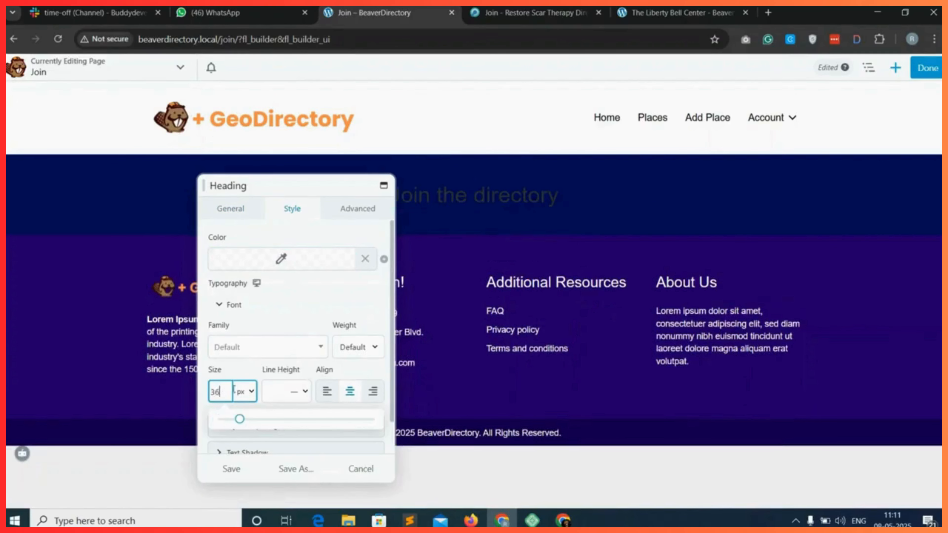
left_click(339, 353)
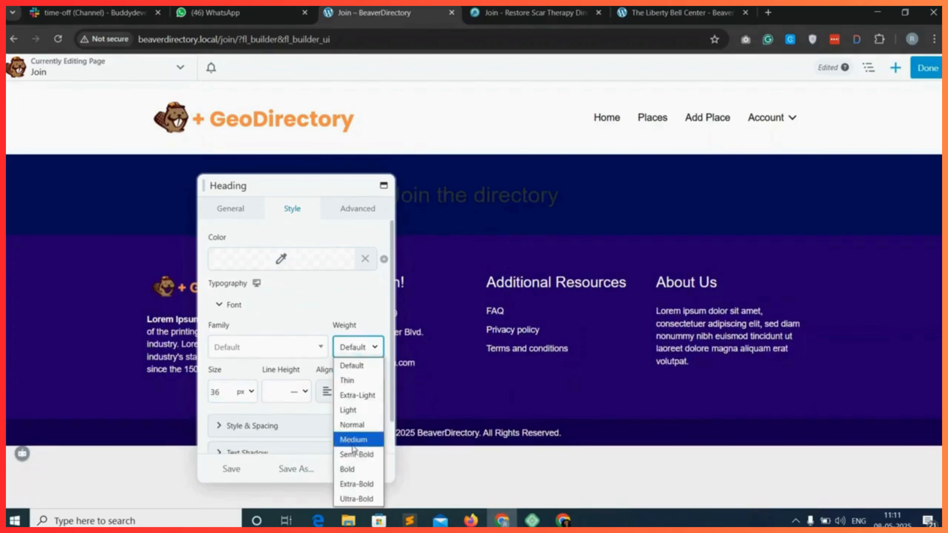
left_click(354, 454)
left_click(327, 259)
left_click(332, 236)
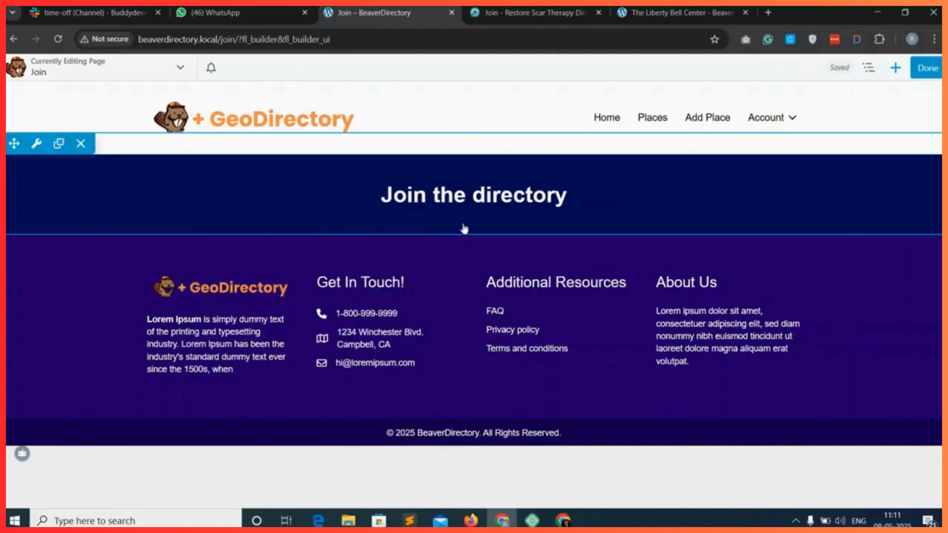
- Check the reference page's heading divider and add a Separator module below the "Join the directory" heading
key("ctrl+Tab")
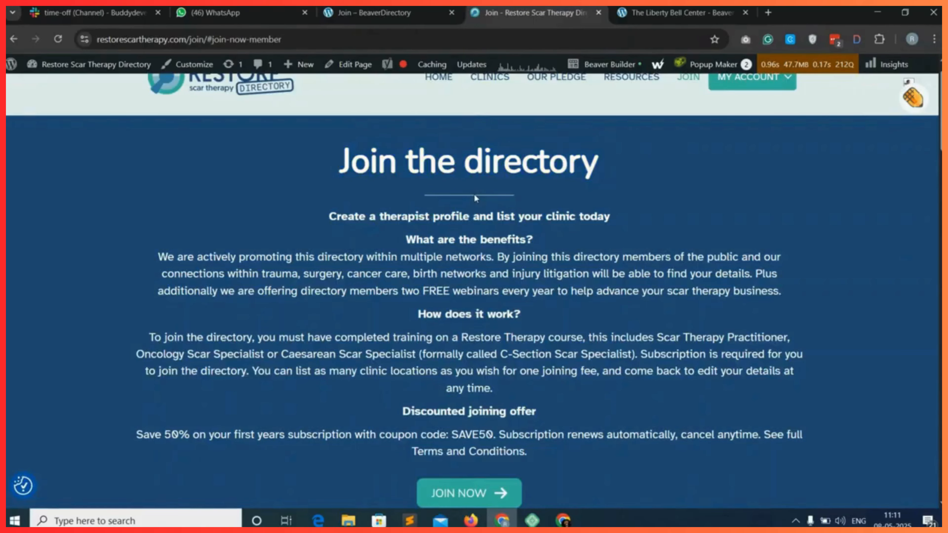
left_click(406, 12)
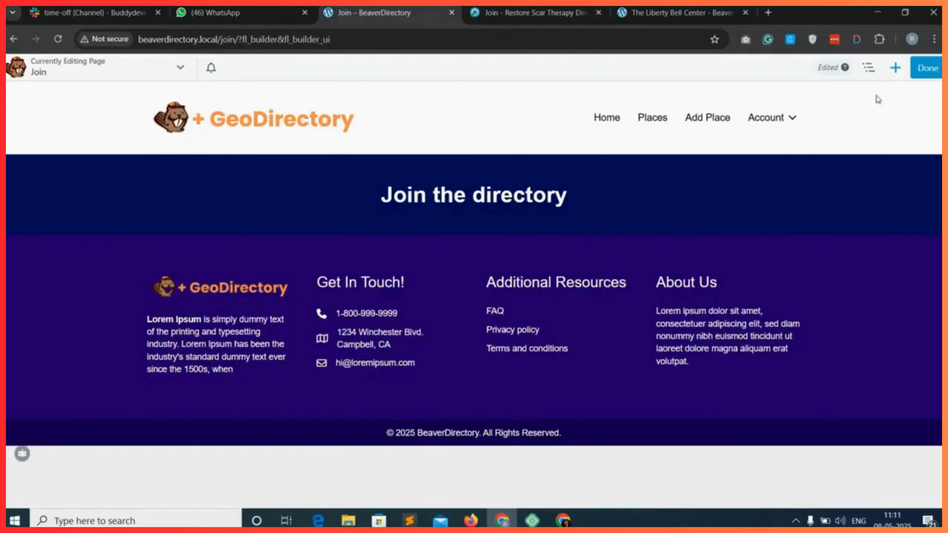
left_click(896, 68)
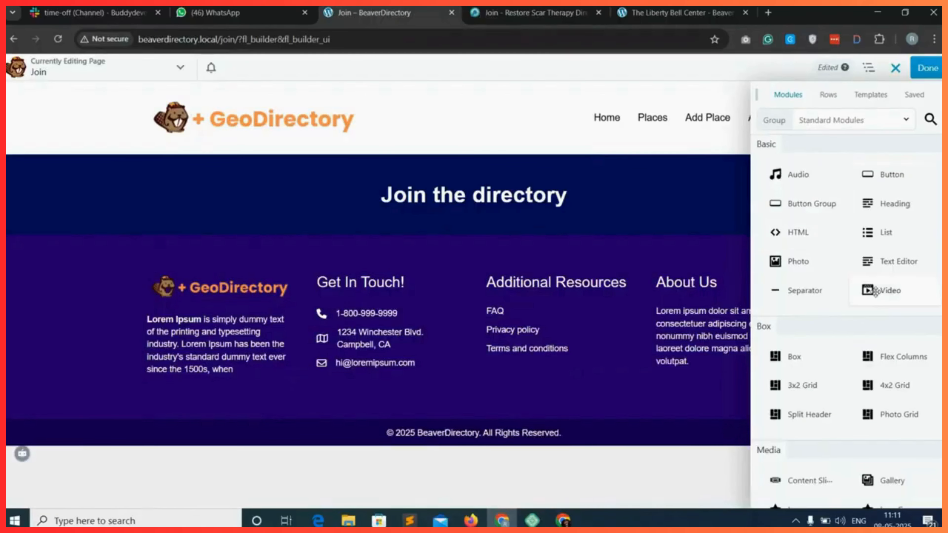
left_click_drag(823, 290, 483, 246)
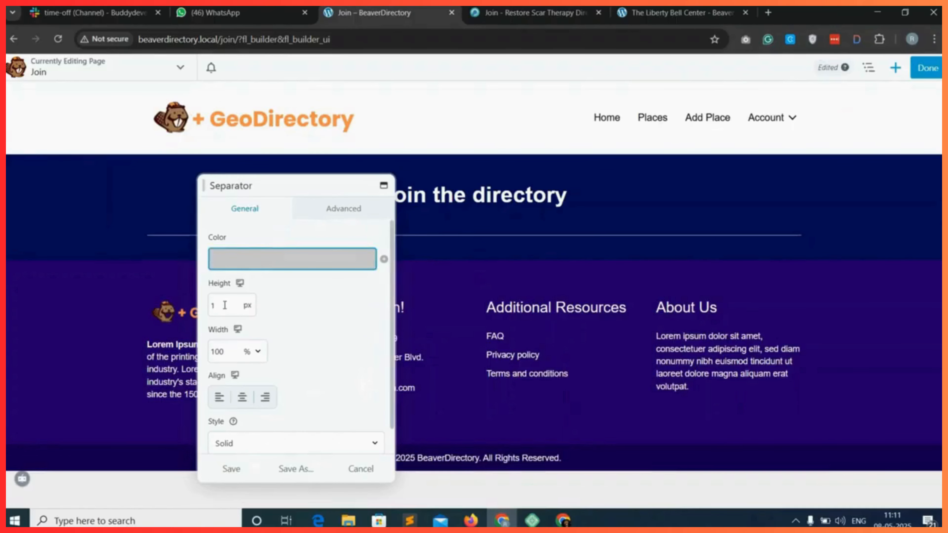
- Set the separator's width to 10% and align it to the center
left_click(232, 348)
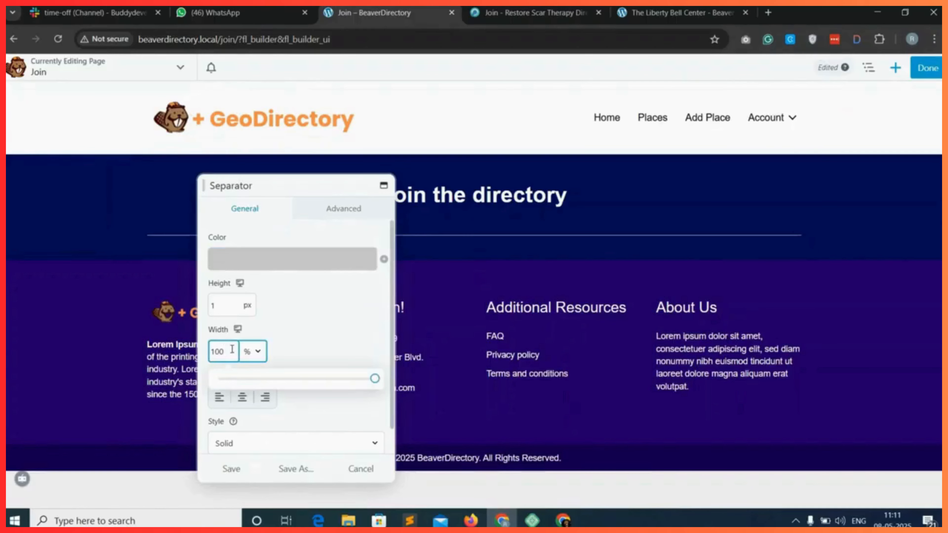
left_click(233, 380)
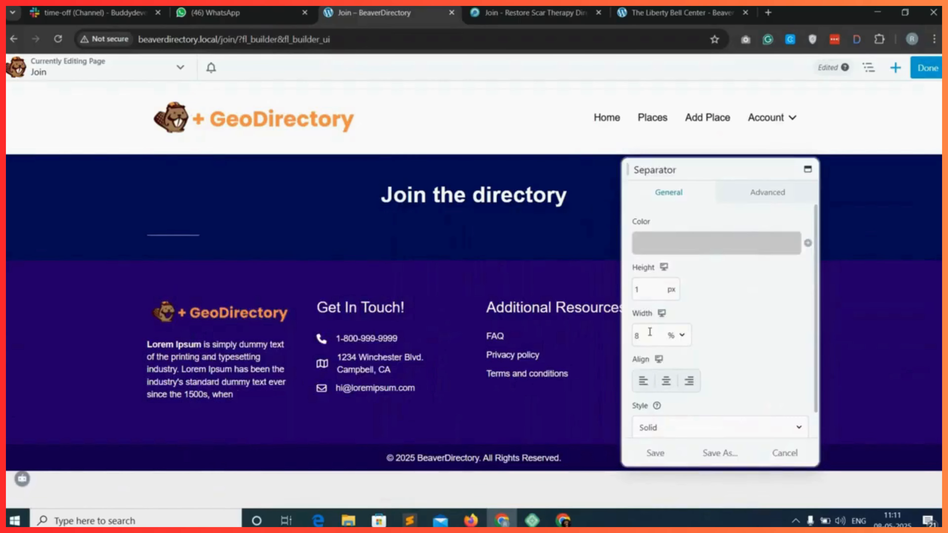
left_click(650, 332)
key("BackSpace")
type("10")
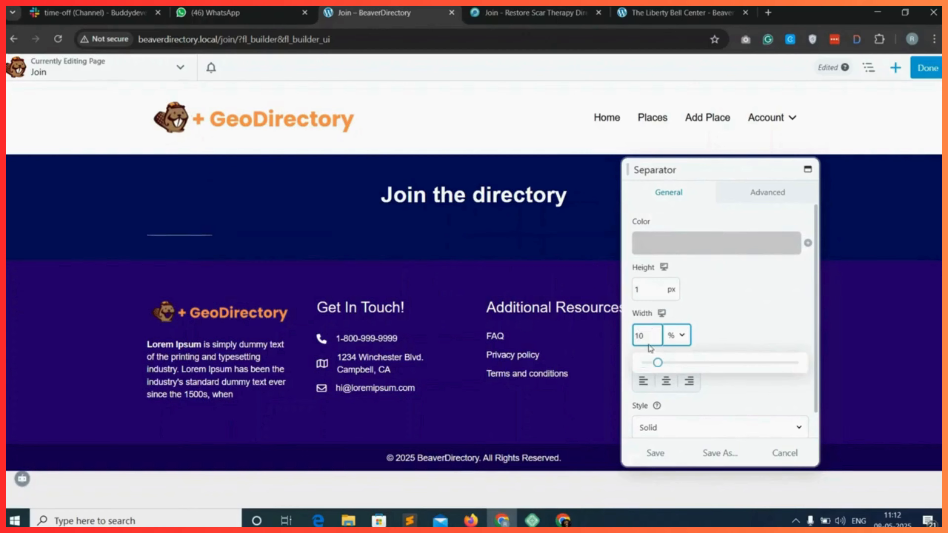
left_click(667, 382)
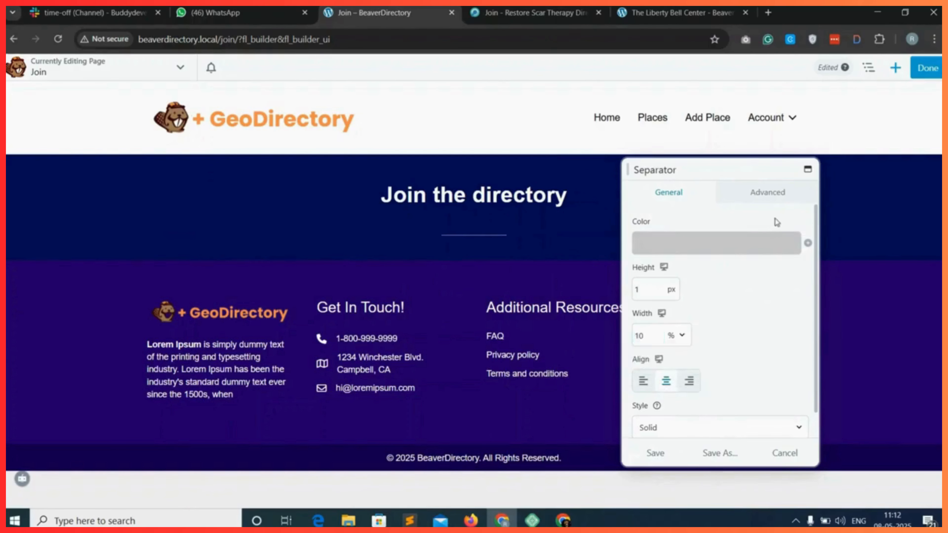
- Set the separator's top and bottom margins to 0 px and save the module
left_click(775, 194)
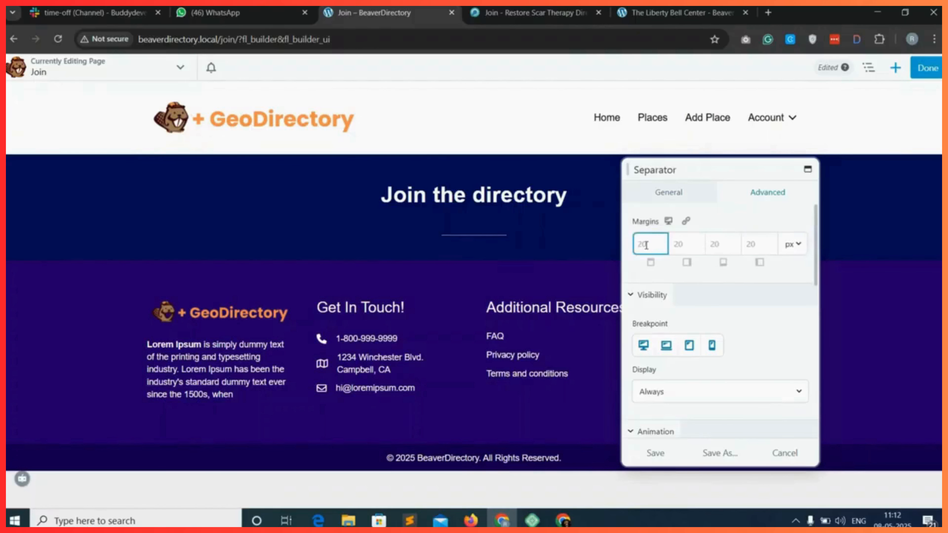
type("0")
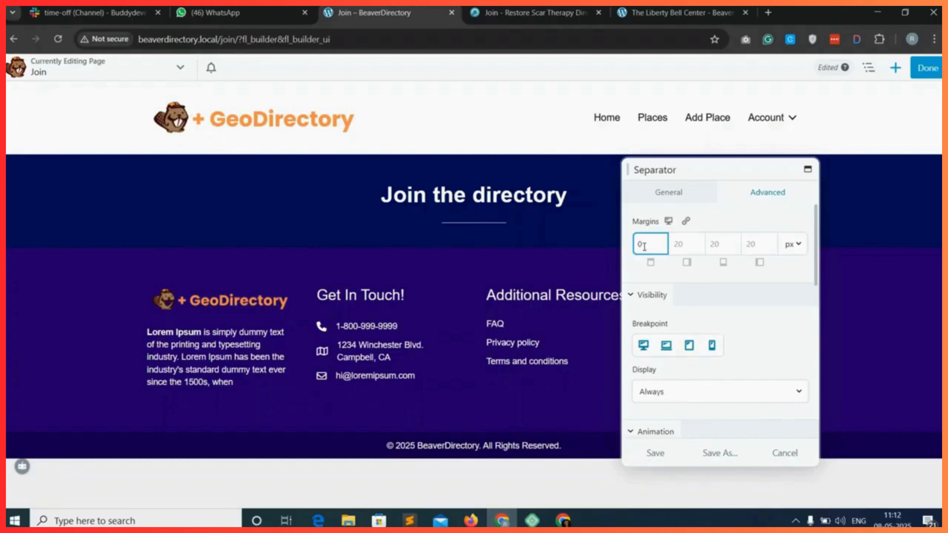
left_click(732, 246)
type("0")
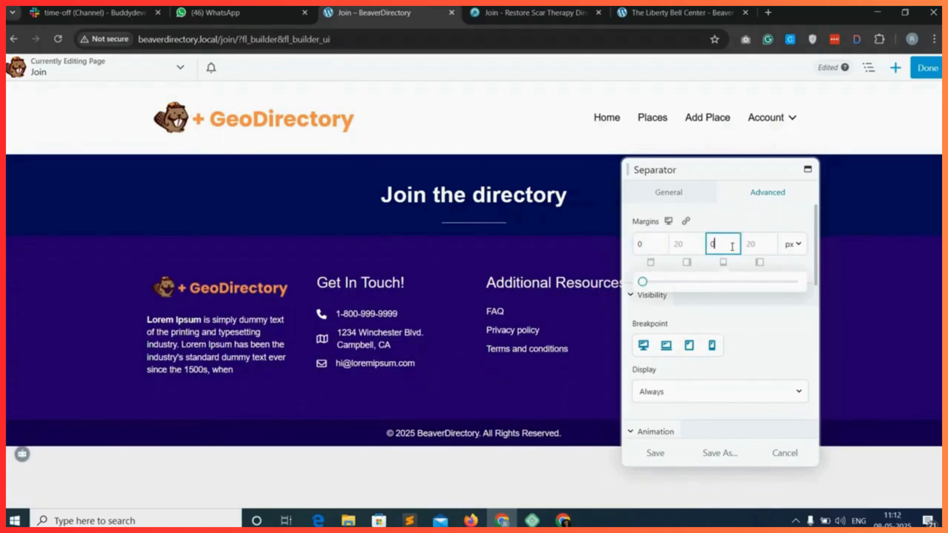
left_click(650, 460)
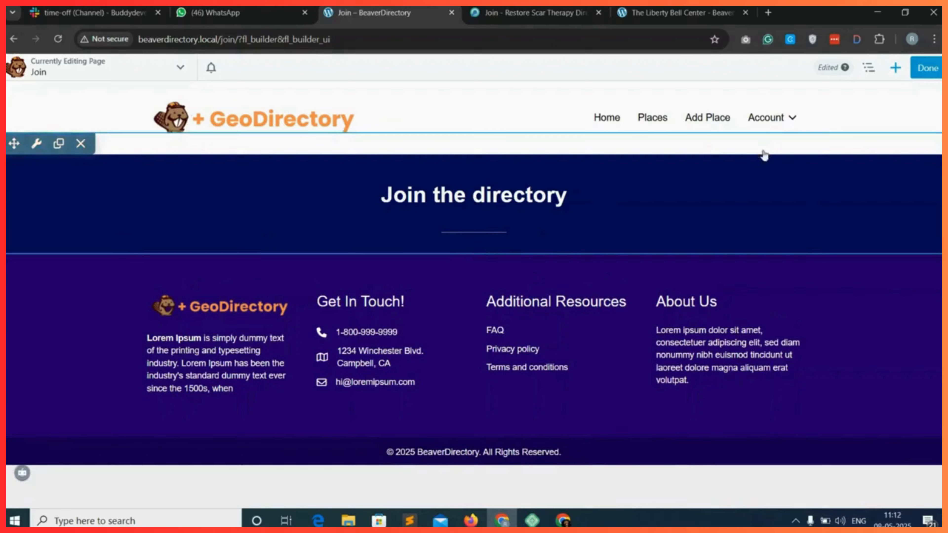
- Add a Text Editor module below the separator and paste in the introduction text copied from the reference page
left_click(895, 67)
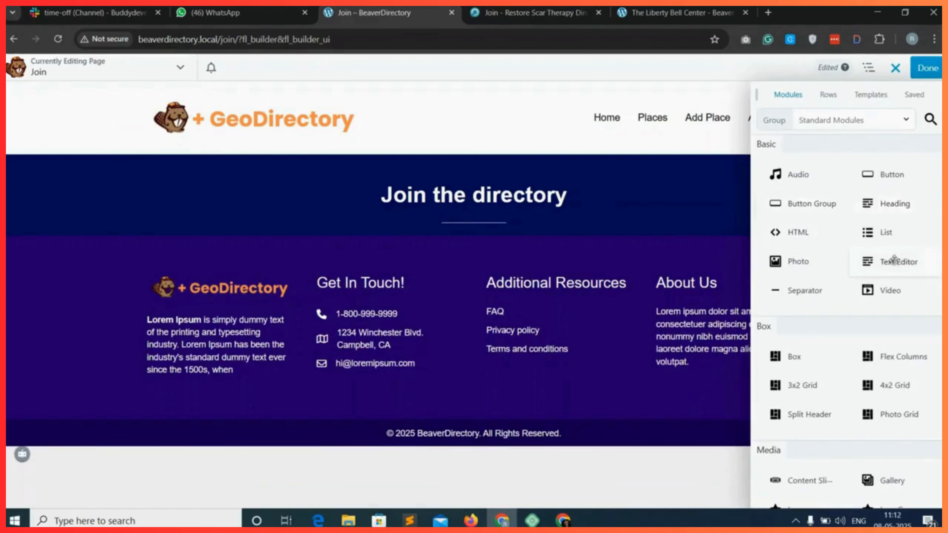
left_click_drag(904, 262, 457, 293)
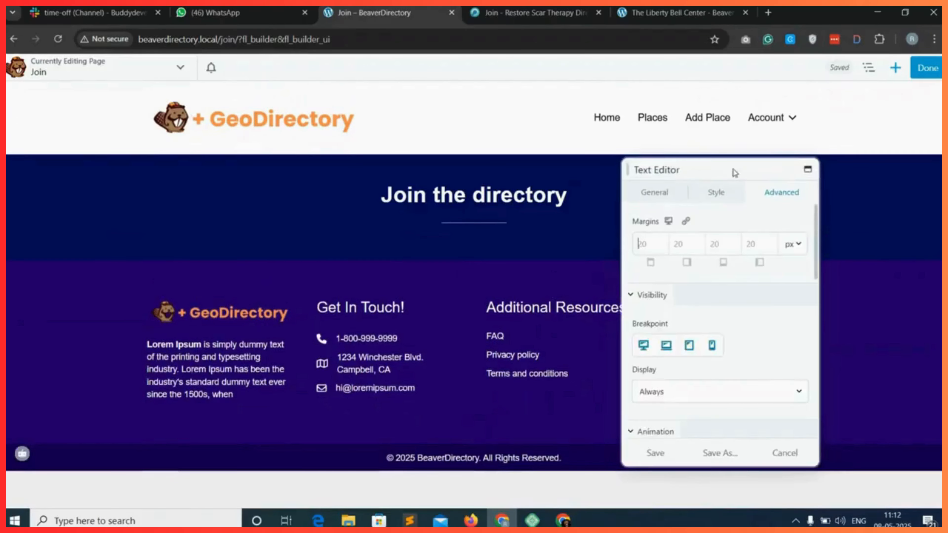
left_click(655, 192)
right_click(657, 279)
left_click(685, 362)
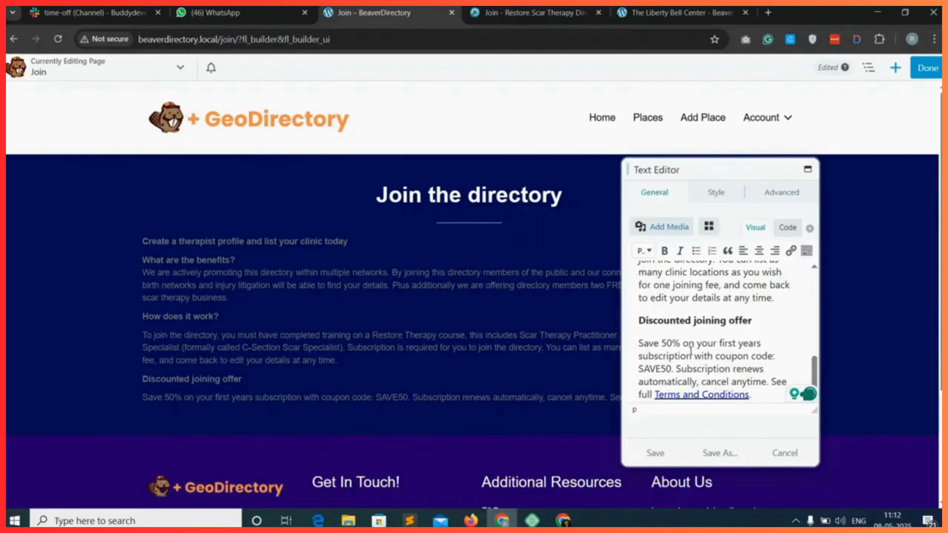
- Center the introduction text and set its color to white (#ffffff)
left_click(716, 193)
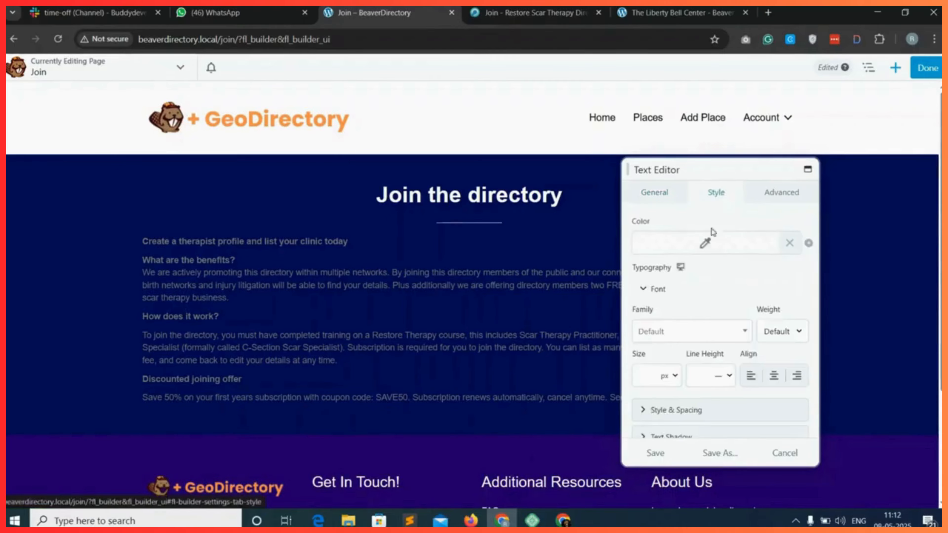
left_click(774, 378)
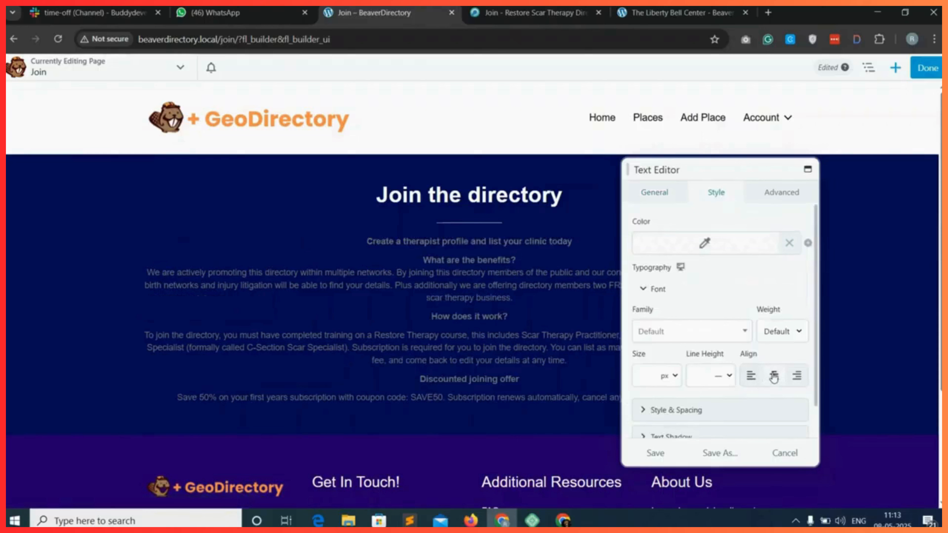
left_click(706, 243)
left_click(719, 407)
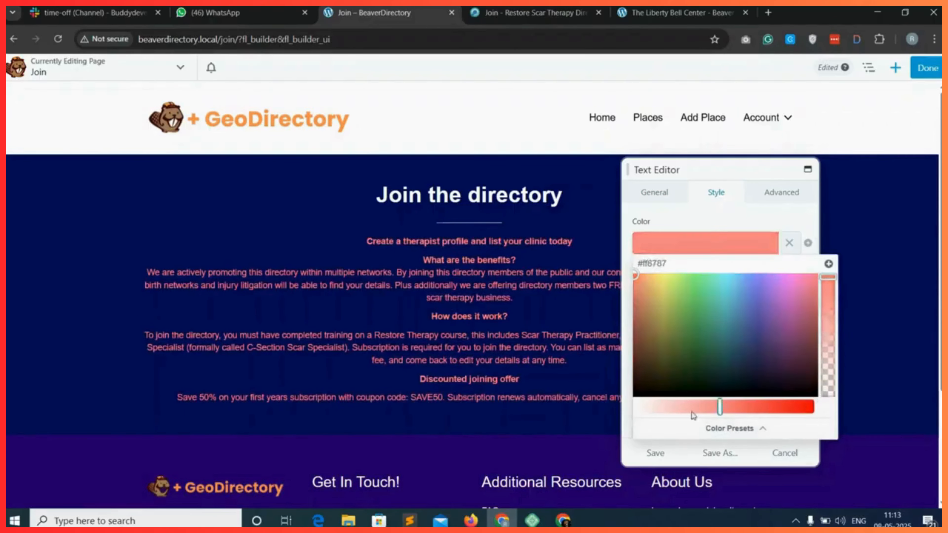
left_click_drag(693, 411, 593, 406)
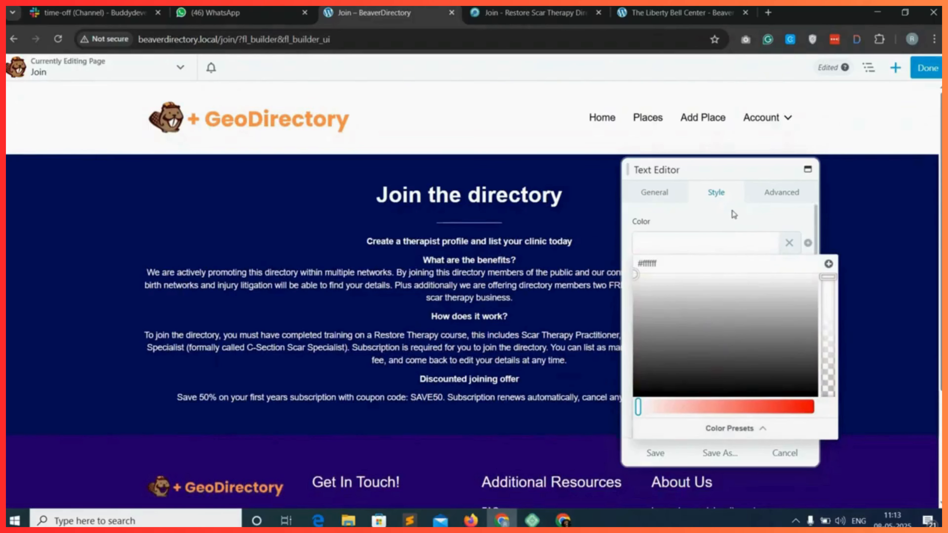
left_click(734, 214)
- Set the introduction text's font size to 18 px and save the module
left_click(639, 377)
type("20")
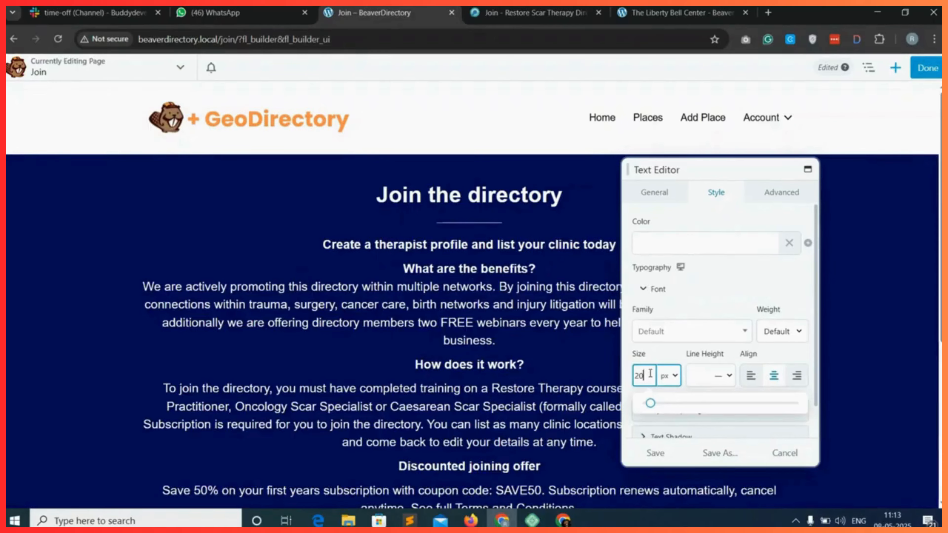
key("BackSpace")
key("BackSpace")
type("18")
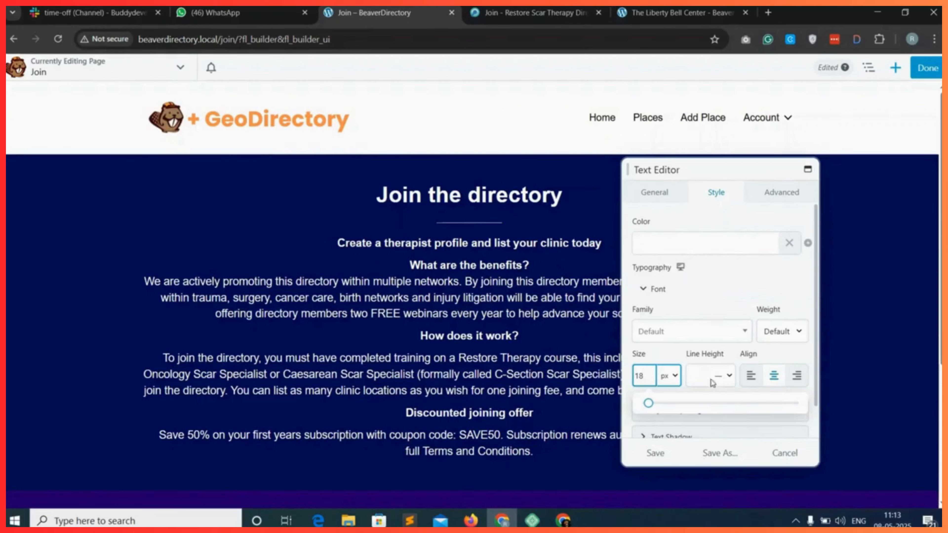
left_click(715, 310)
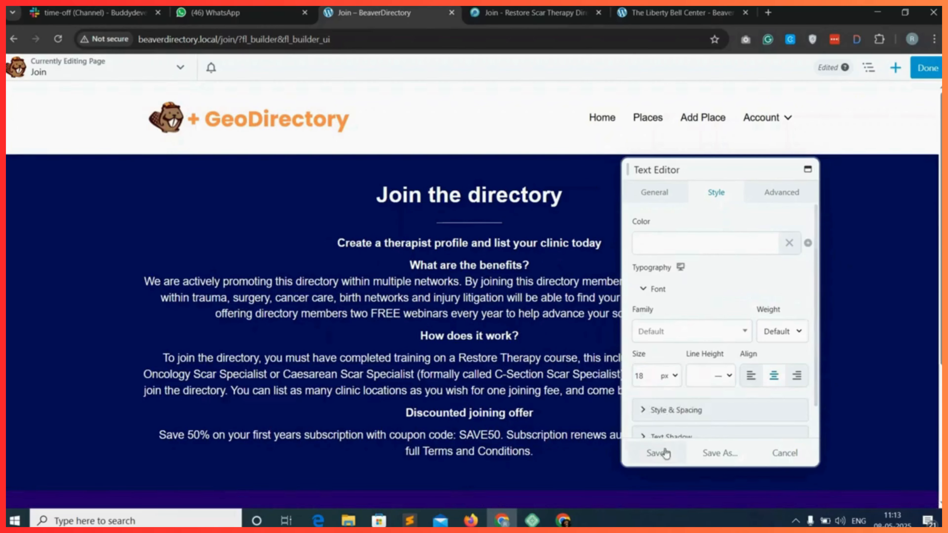
left_click(656, 453)
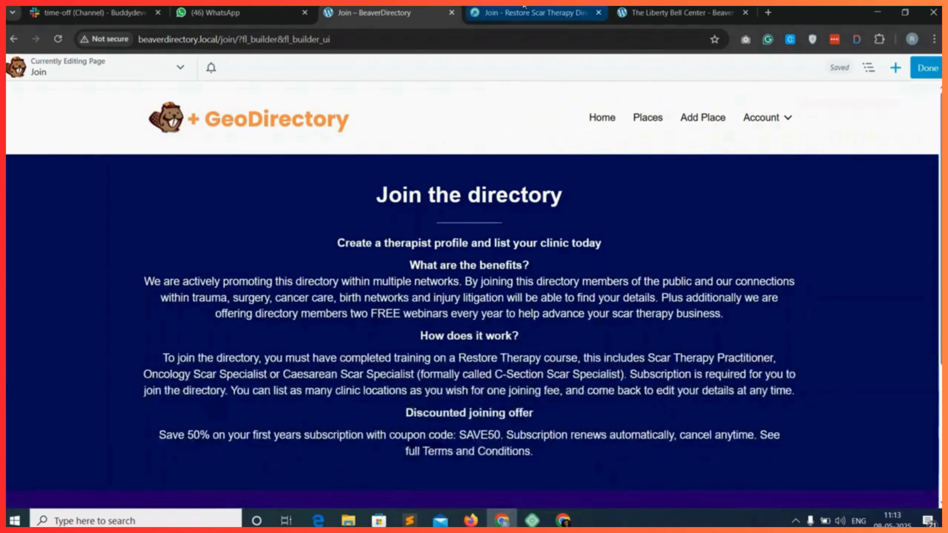
- Check the reference page's JOIN NOW button and add a Button module below the introduction text
key("ctrl+Tab")
scroll(483, 347, "down", 2)
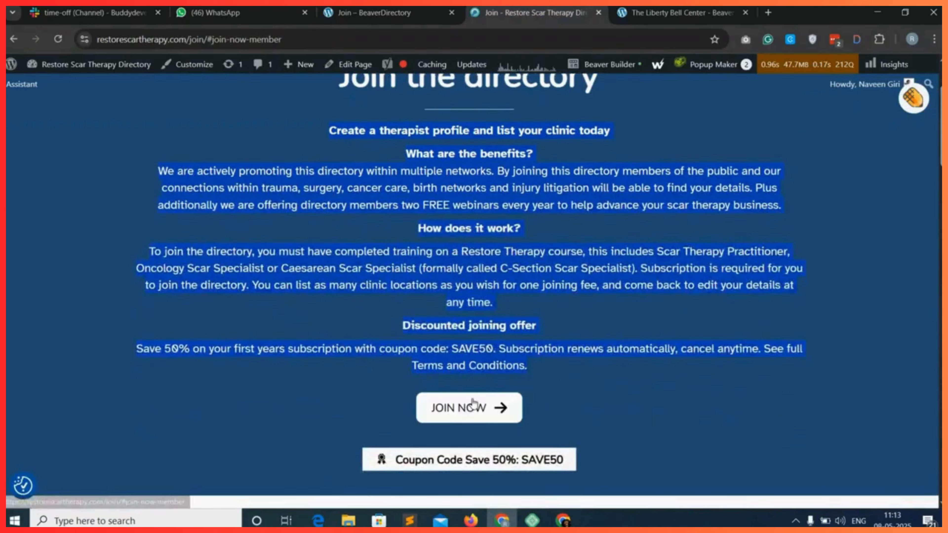
left_click(464, 409)
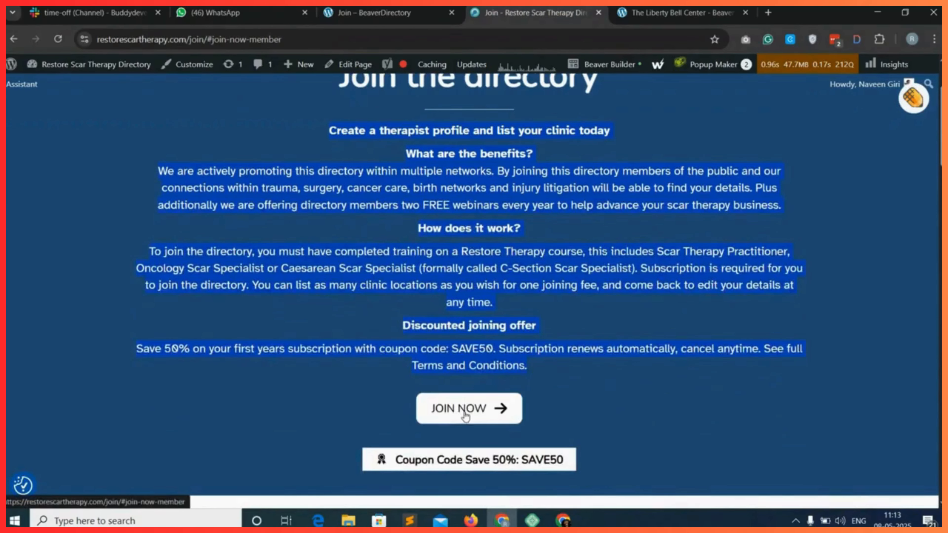
scroll(418, 320, "up", 8)
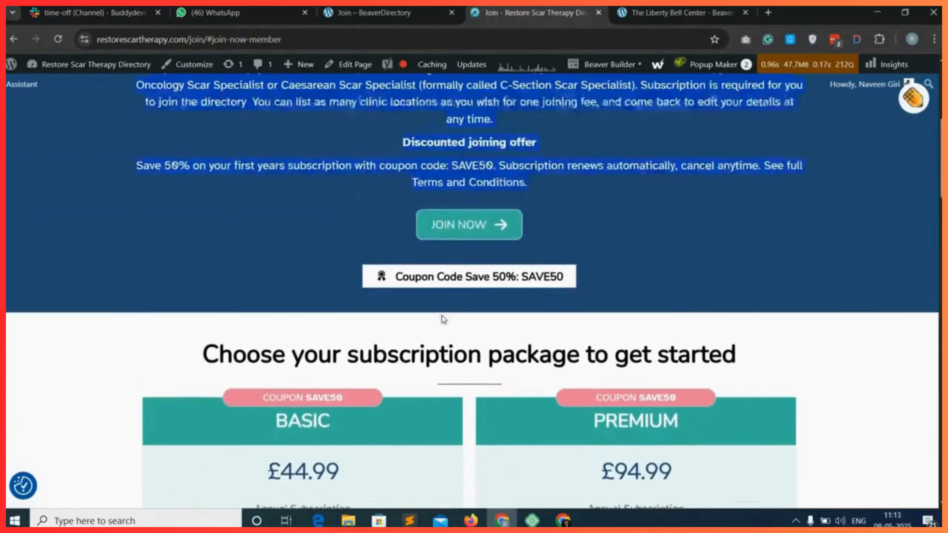
left_click(411, 15)
scroll(658, 182, "down", 3)
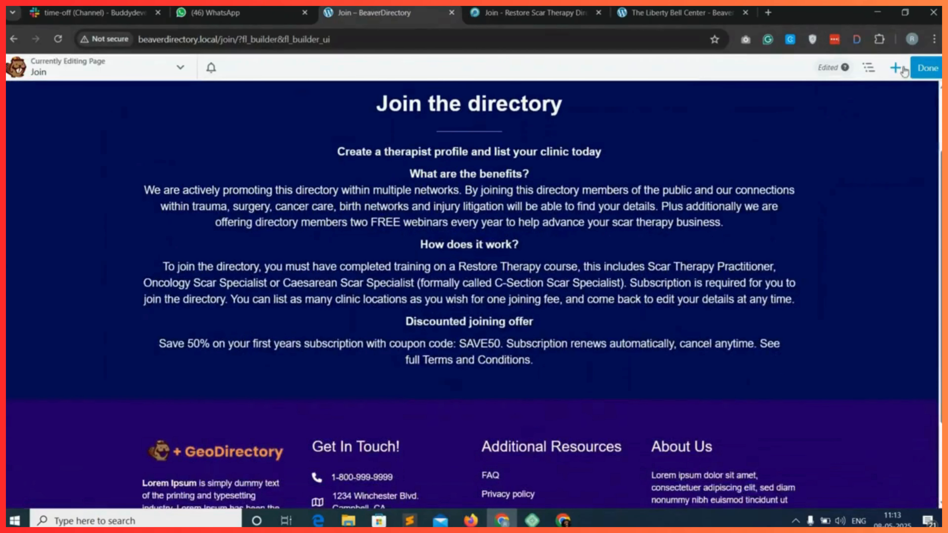
left_click(896, 67)
left_click_drag(892, 176, 513, 325)
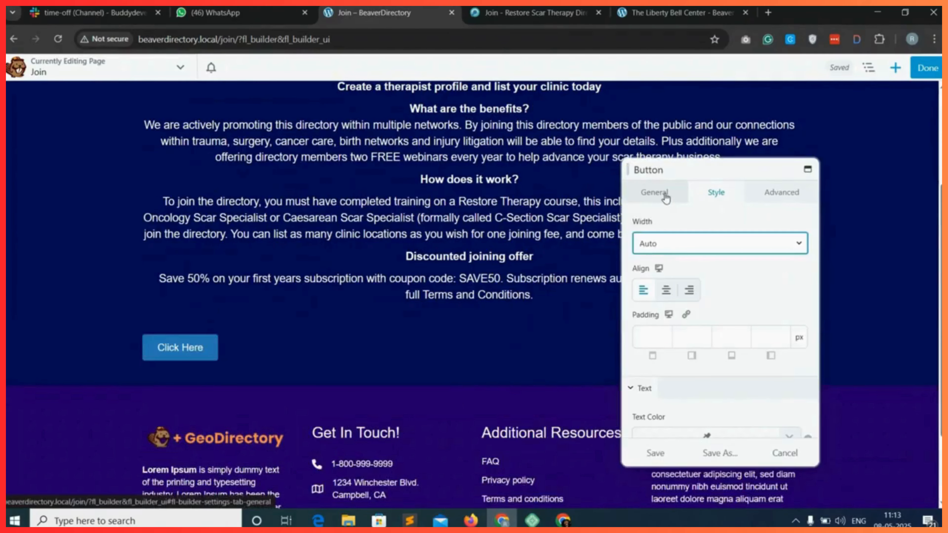
- Set the button's text to "Join Now" and align the button to the center
left_click(666, 194)
triple_click(658, 243)
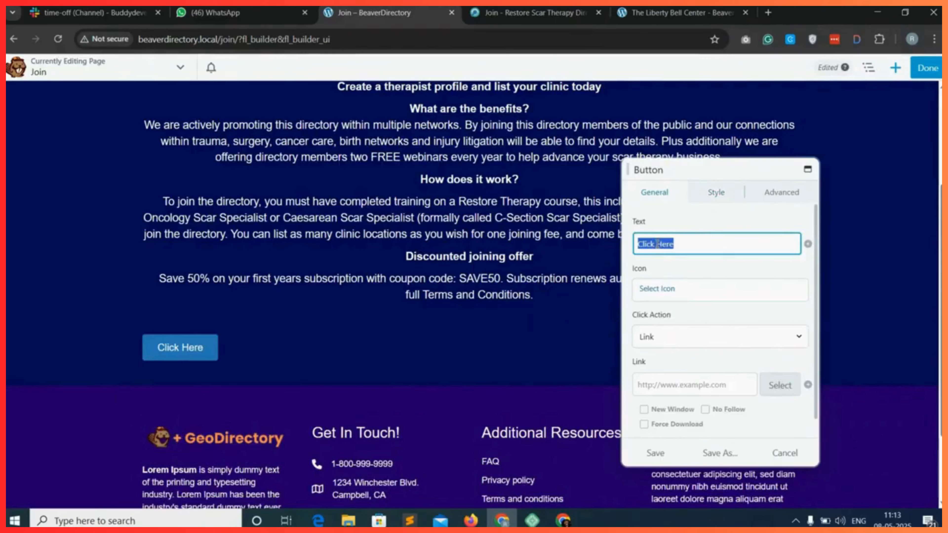
type("Join Now")
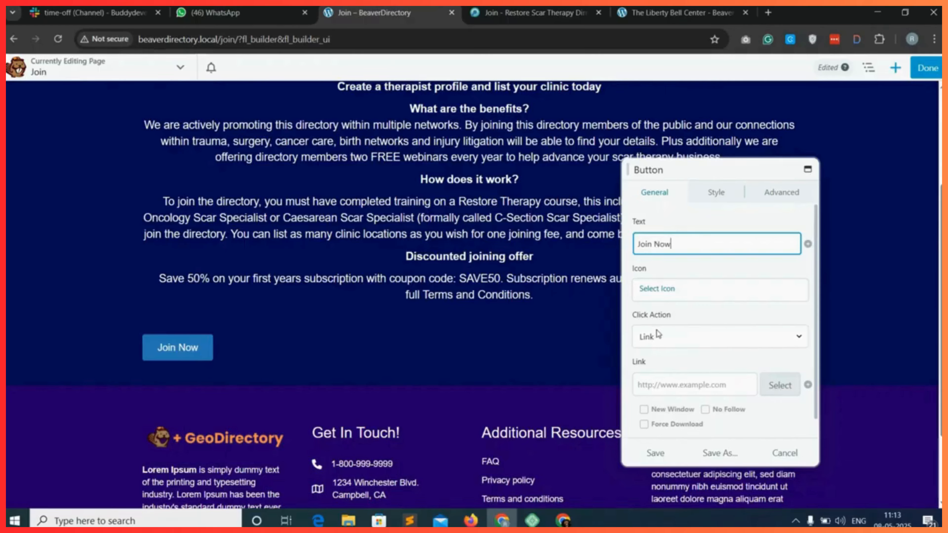
left_click(716, 192)
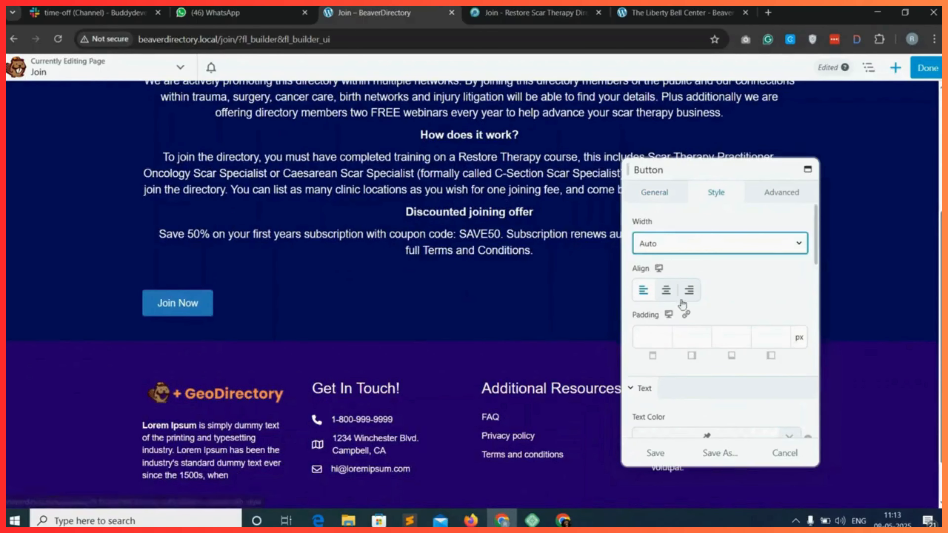
left_click(667, 291)
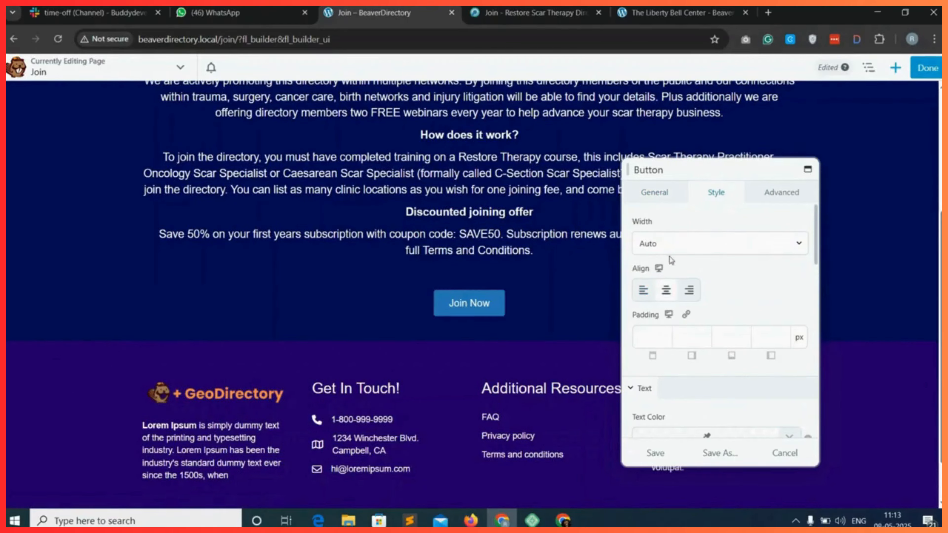
- Set the Join Now button's text color to white and its text hover color to black
scroll(672, 395, "down", 1)
scroll(680, 390, "down", 1)
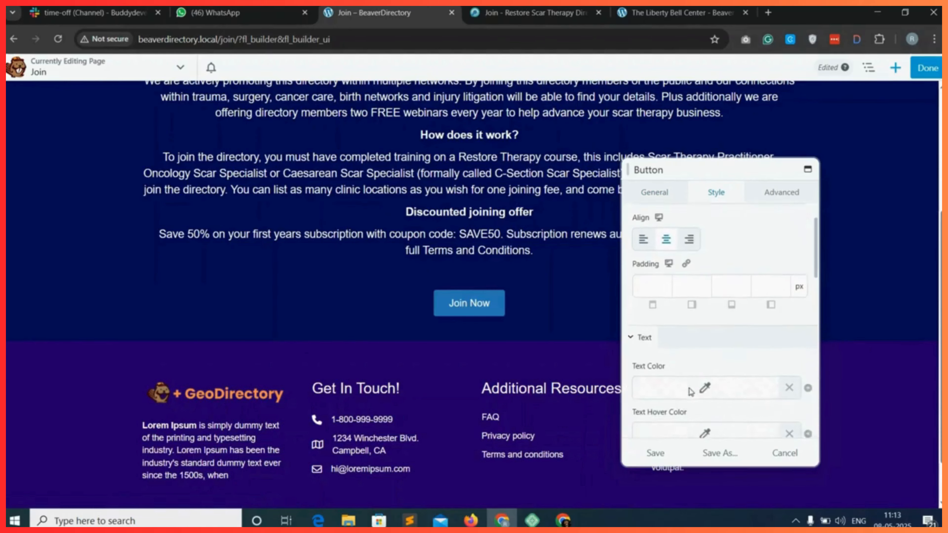
scroll(719, 385, "down", 1)
scroll(719, 386, "down", 3)
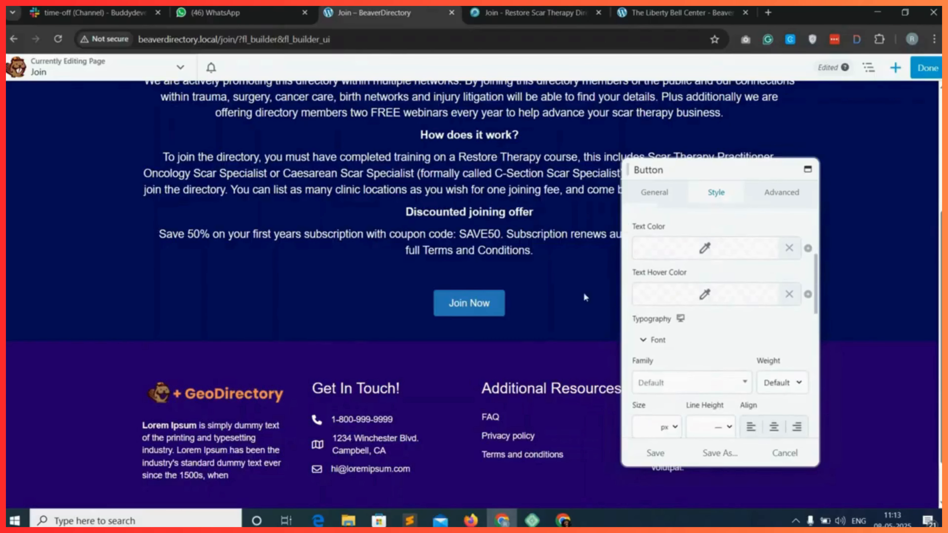
scroll(598, 291, "down", 1)
left_click(657, 248)
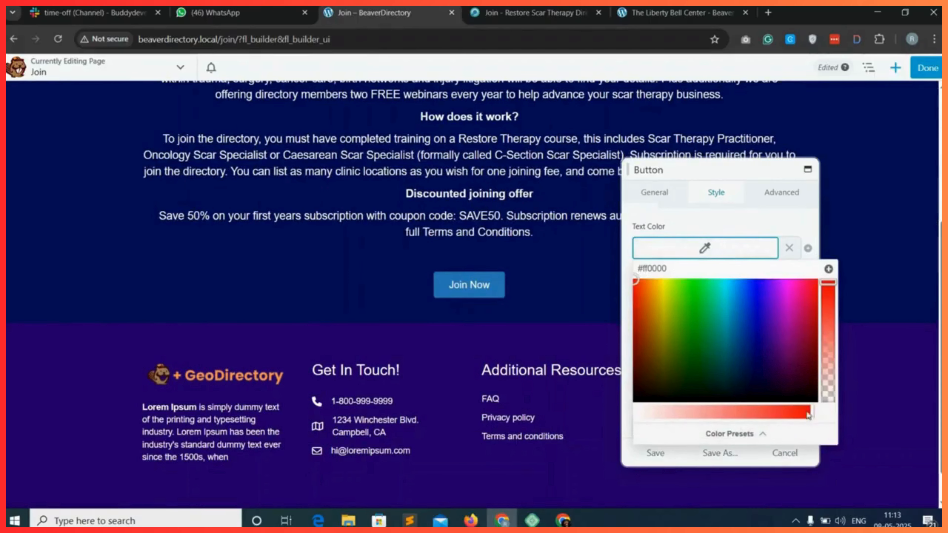
left_click_drag(813, 413, 606, 409)
left_click(772, 226)
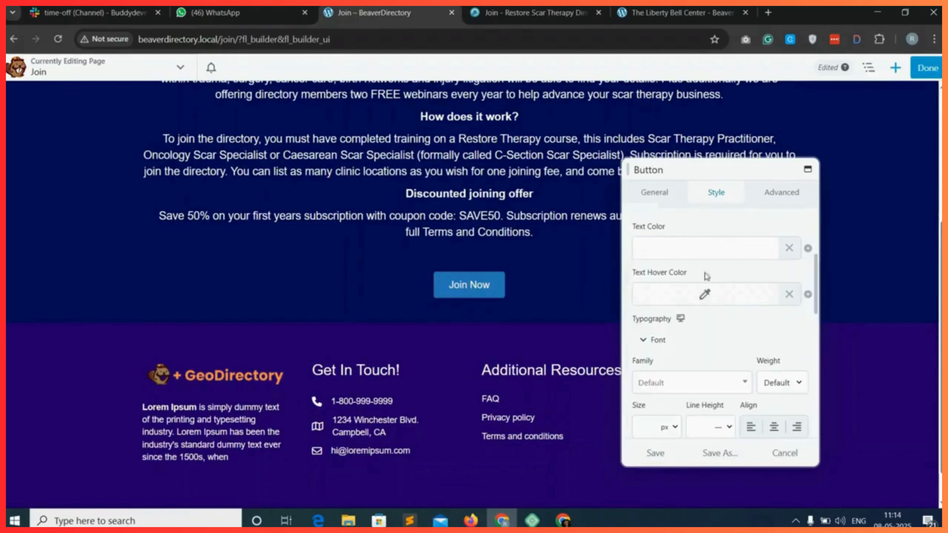
scroll(687, 349, "down", 1)
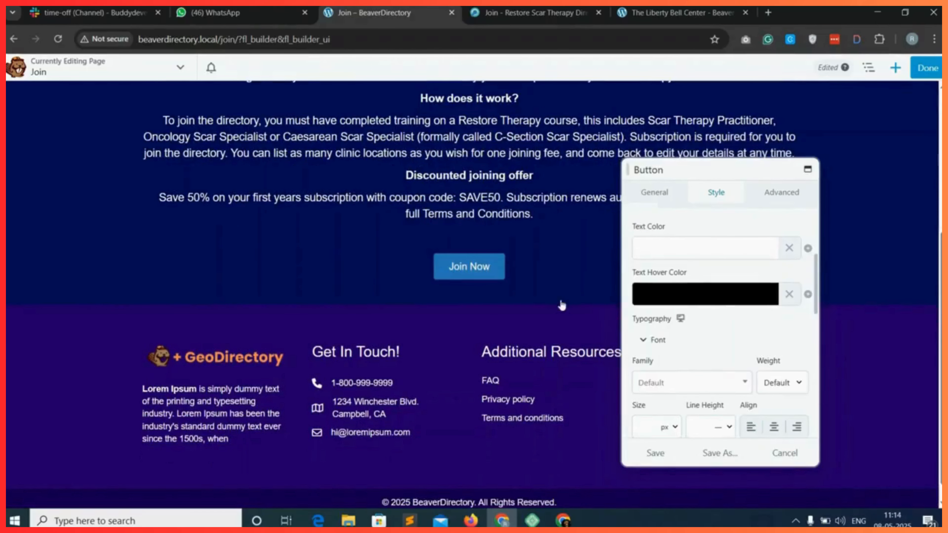
- Set the Join Now button's background hover color to white (#ffffff) and save the module
scroll(478, 278, "down", 1)
scroll(733, 323, "down", 6)
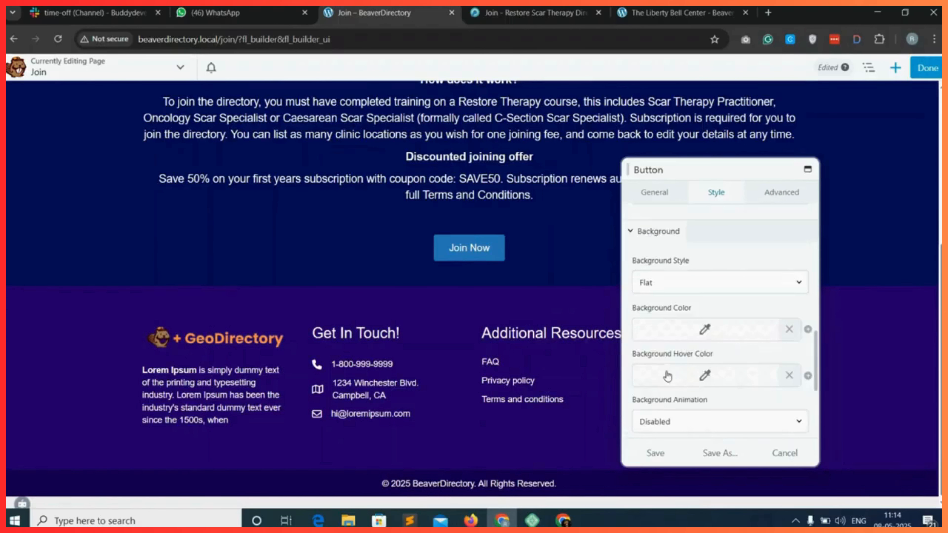
left_click(707, 375)
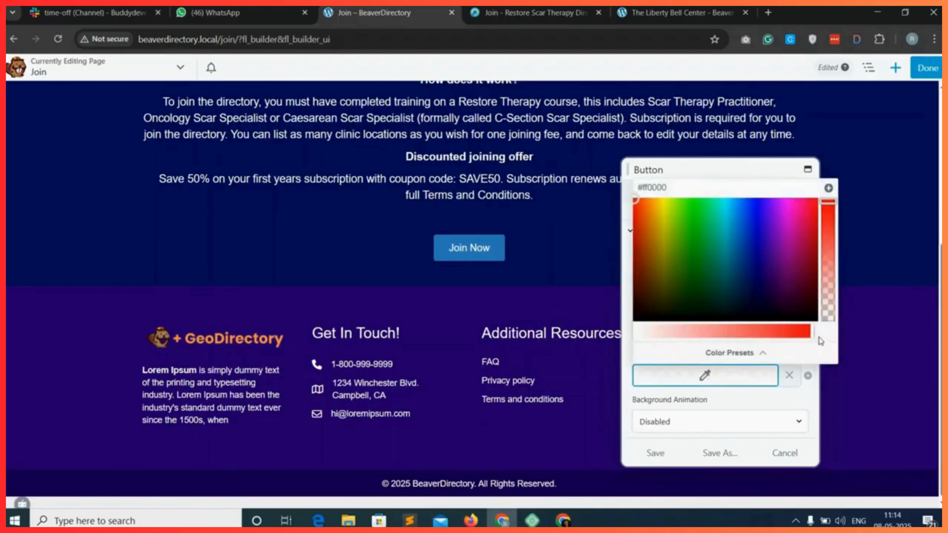
left_click_drag(813, 331, 635, 333)
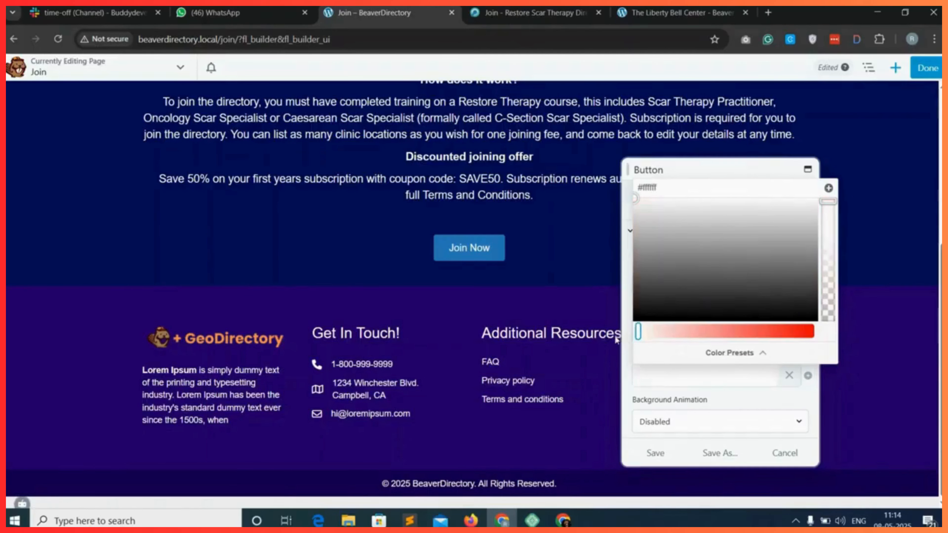
left_click(660, 454)
left_click(660, 454)
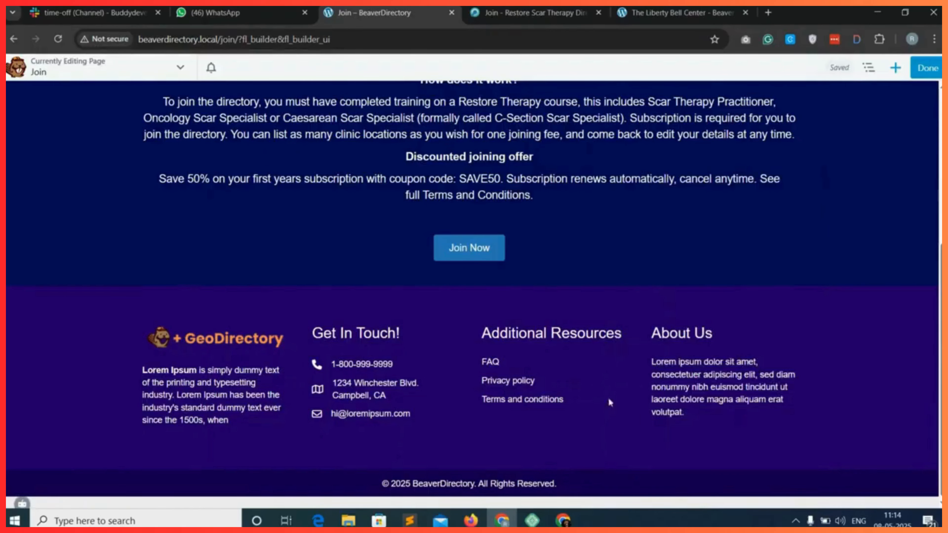
- Publish the Join page and review its introduction section on the live page
left_click(927, 68)
left_click(881, 67)
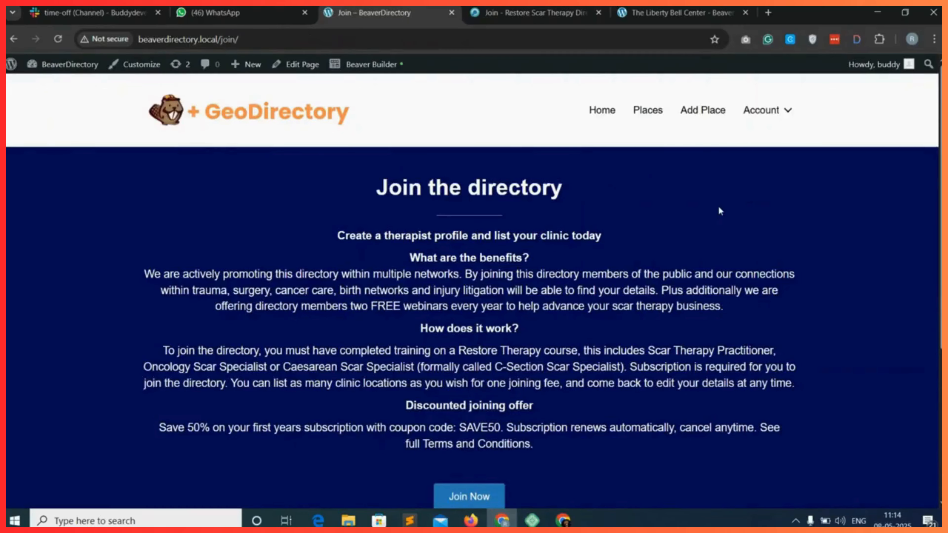
scroll(719, 208, "down", 1)
scroll(719, 208, "up", 1)
triple_click(423, 184)
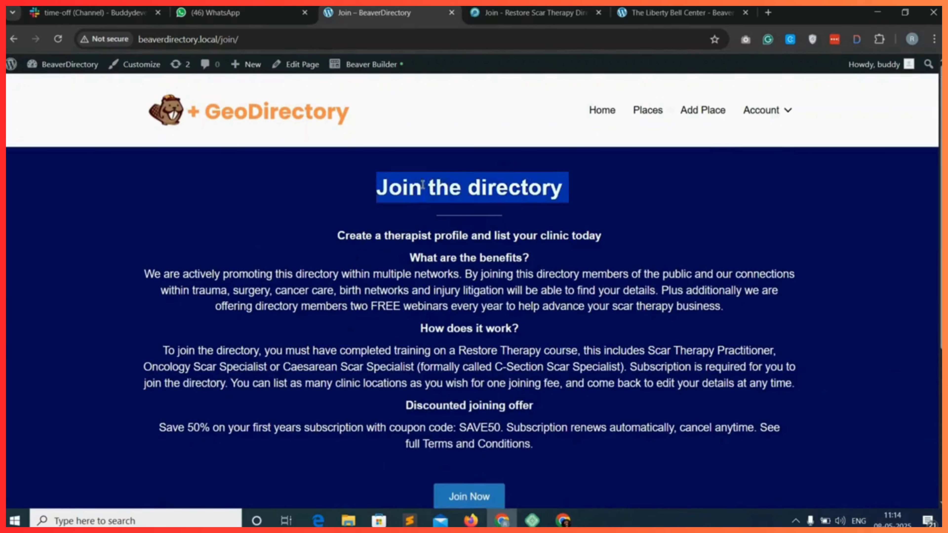
- Review the live Join page down to its footer, then compare it with the subscription package section on the Restore Scar Therapy join page
triple_click(446, 291)
scroll(448, 299, "down", 4)
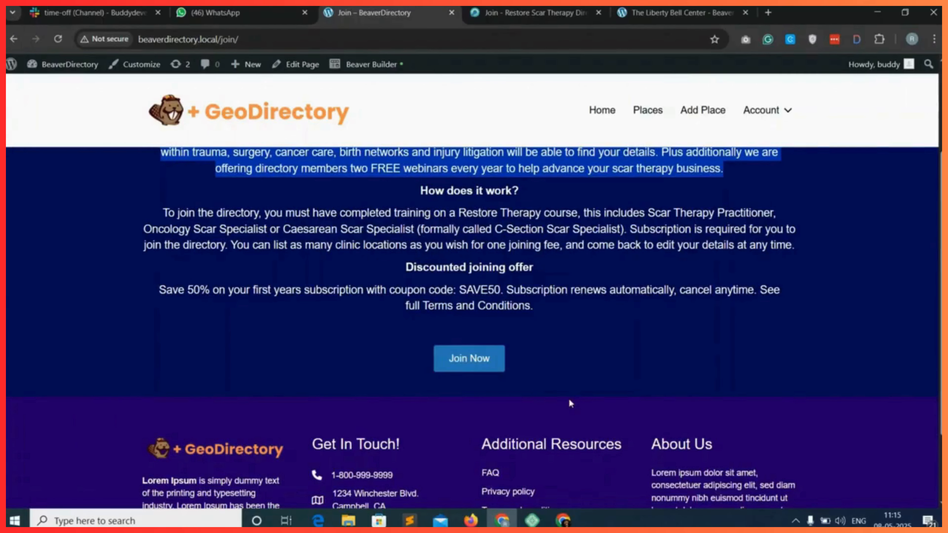
left_click(576, 353)
scroll(575, 352, "down", 2)
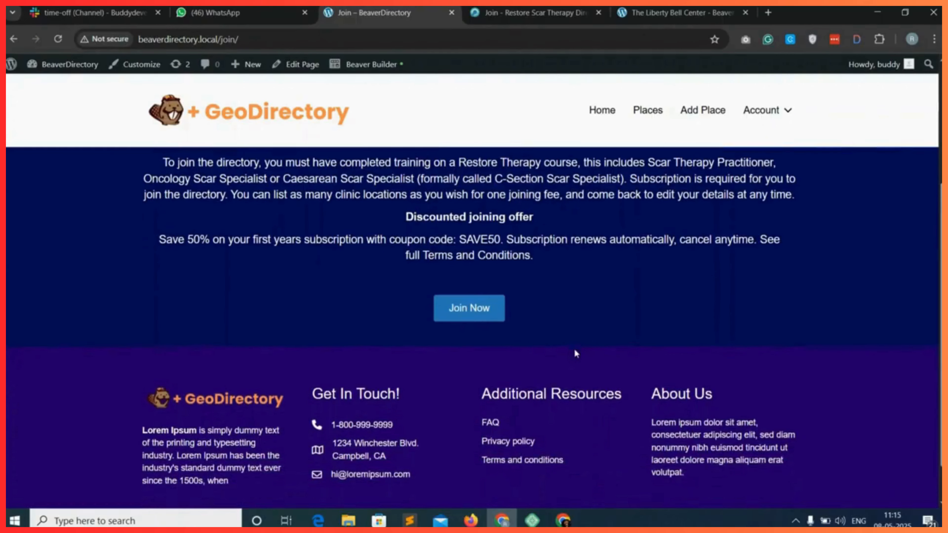
left_click(539, 8)
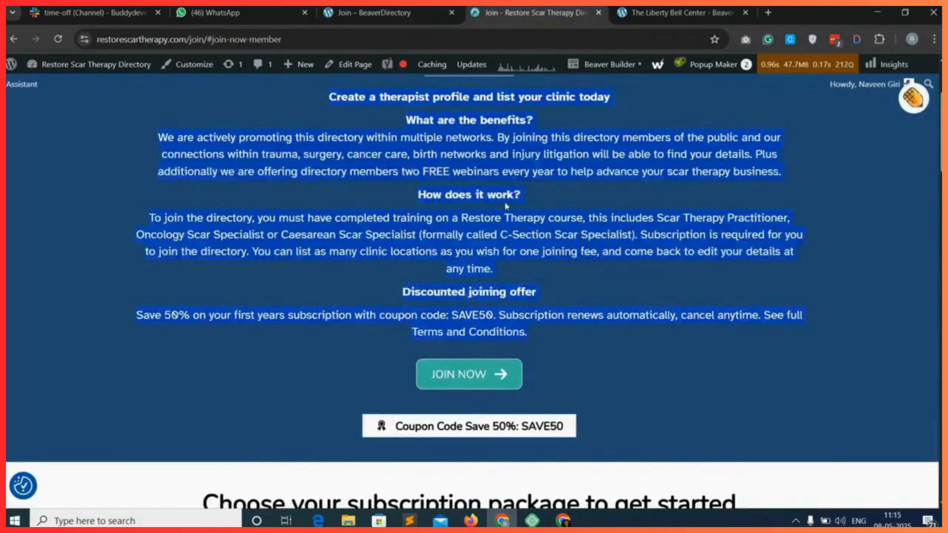
scroll(506, 206, "down", 5)
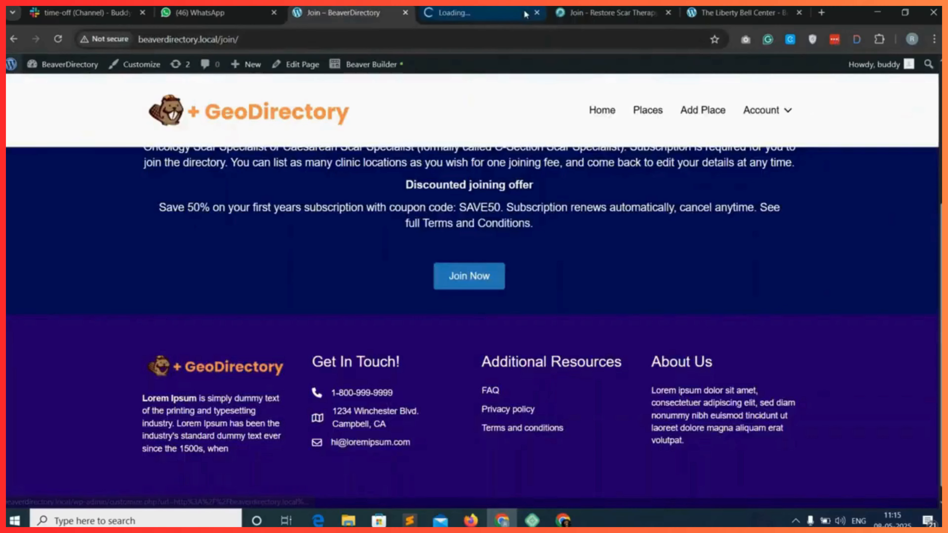
- Open the list of pricing packages in the Places settings of the BeaverDirectory admin
left_click_drag(525, 14, 411, 15)
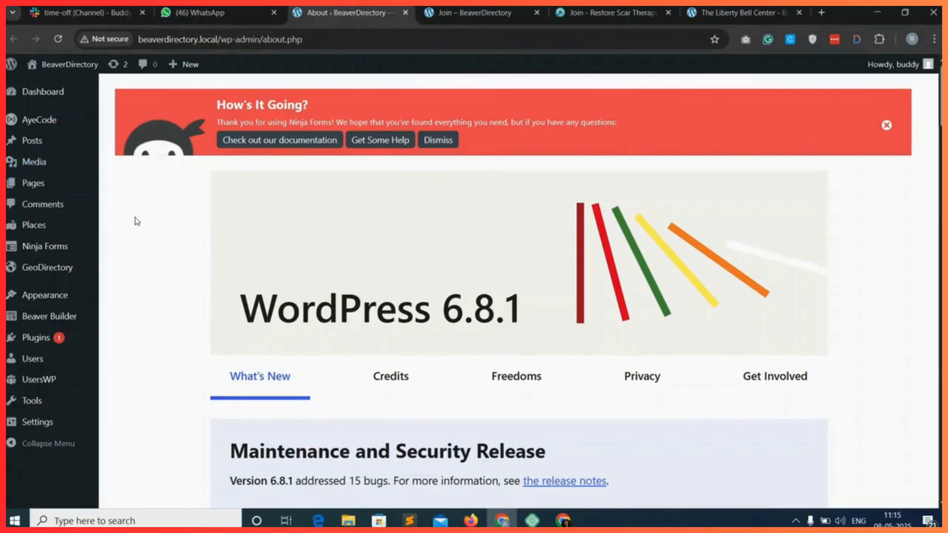
mouse_move(44, 226)
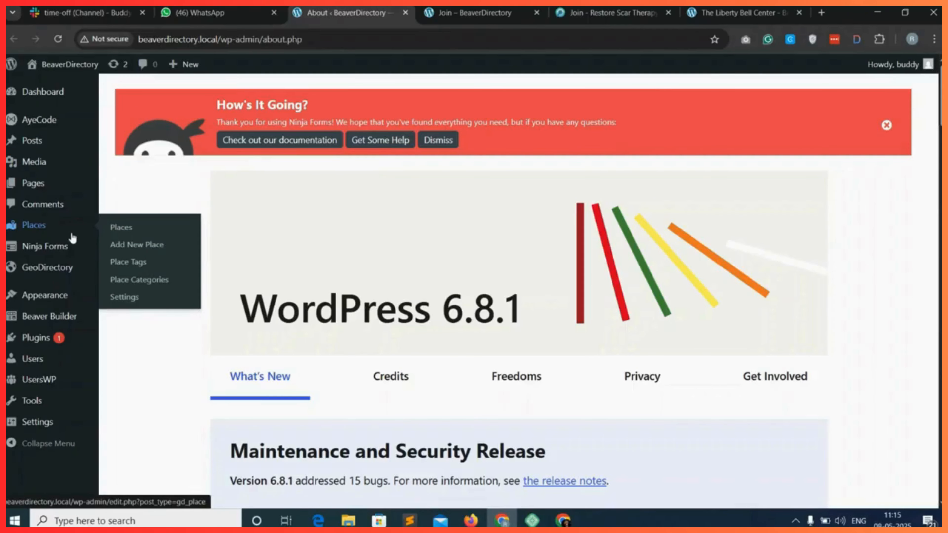
left_click(136, 301)
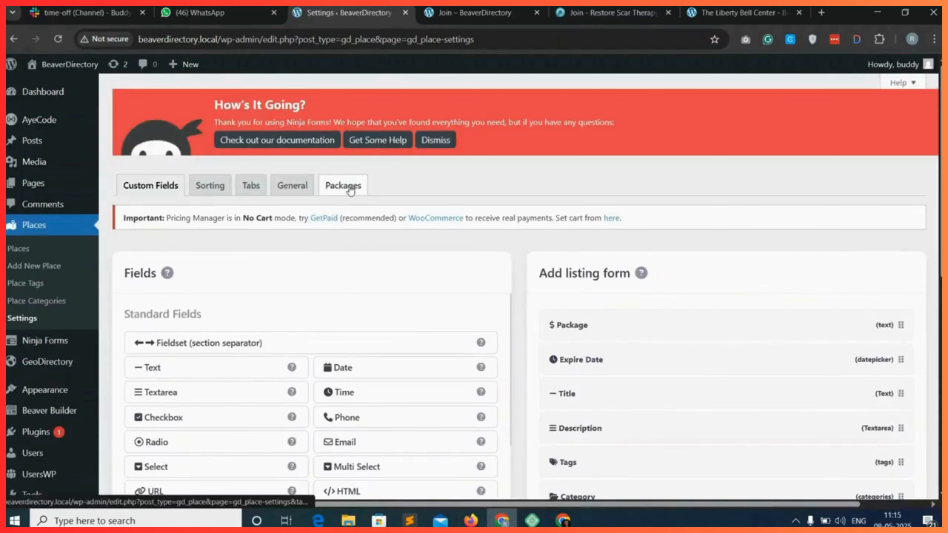
left_click(350, 189)
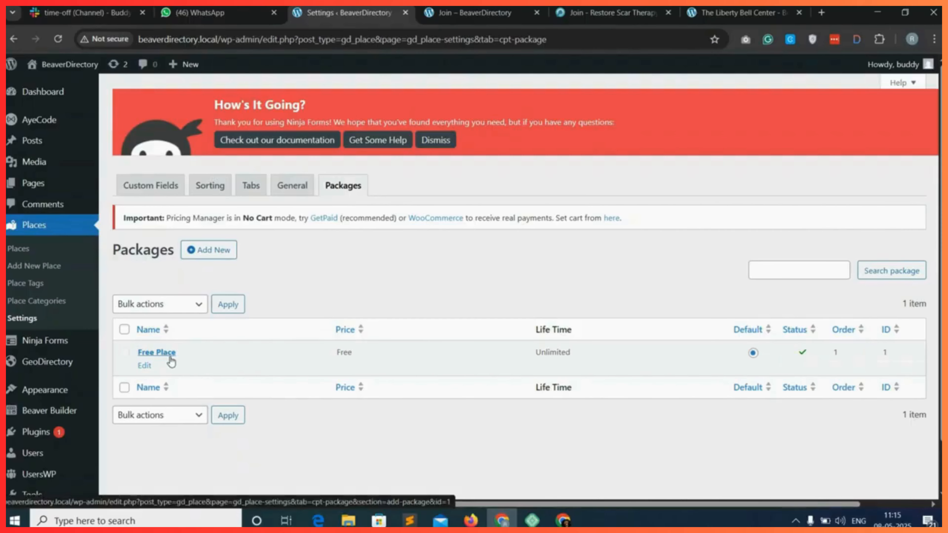
- Open the Free Place package for editing in a new tab and shorten both its name and title to "Free"
right_click(146, 366)
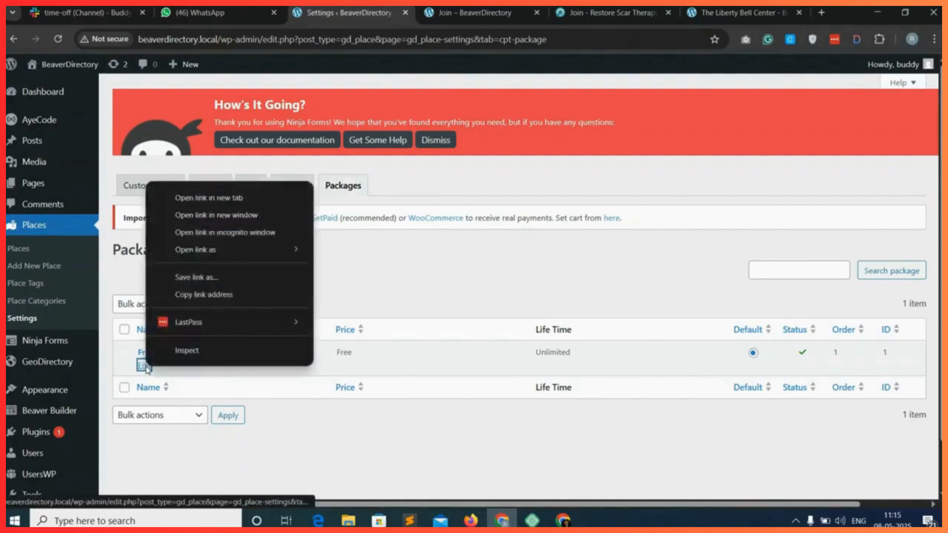
left_click(244, 198)
left_click(405, 8)
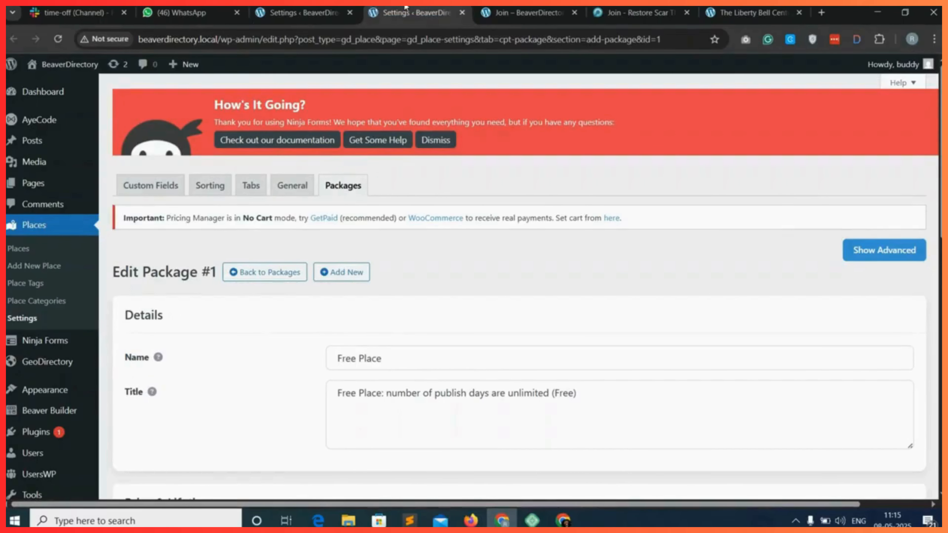
double_click(370, 359)
key("BackSpace")
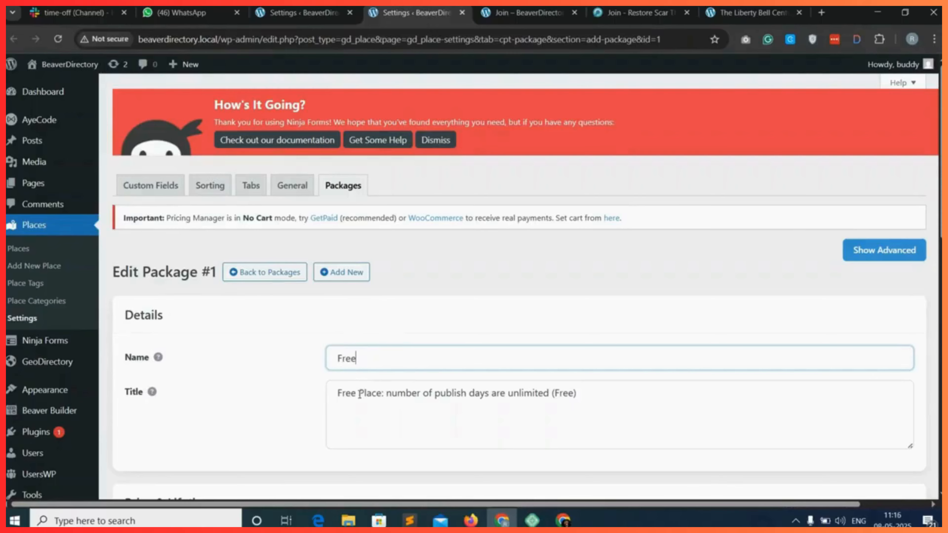
left_click_drag(359, 394, 608, 410)
key("BackSpace")
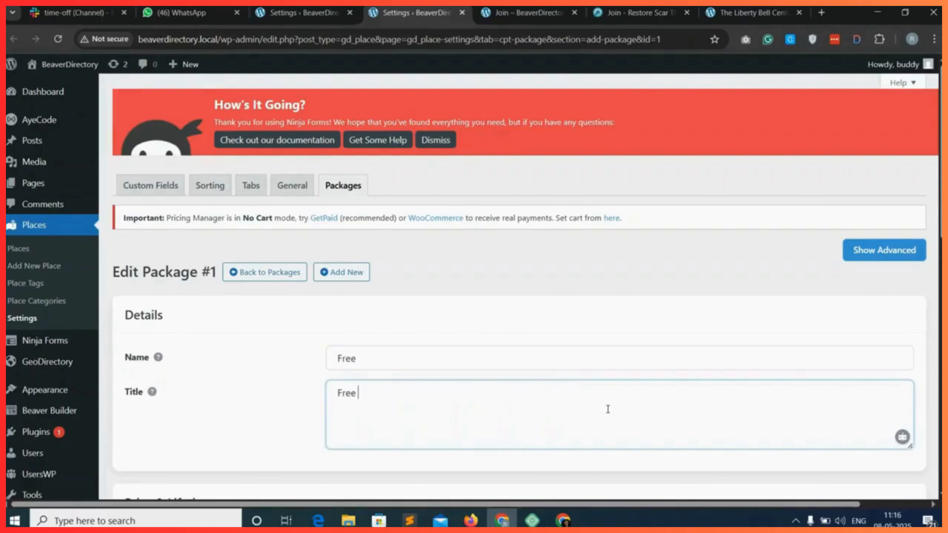
- Reveal the Free package's advanced settings and set its price to 0
left_click(882, 261)
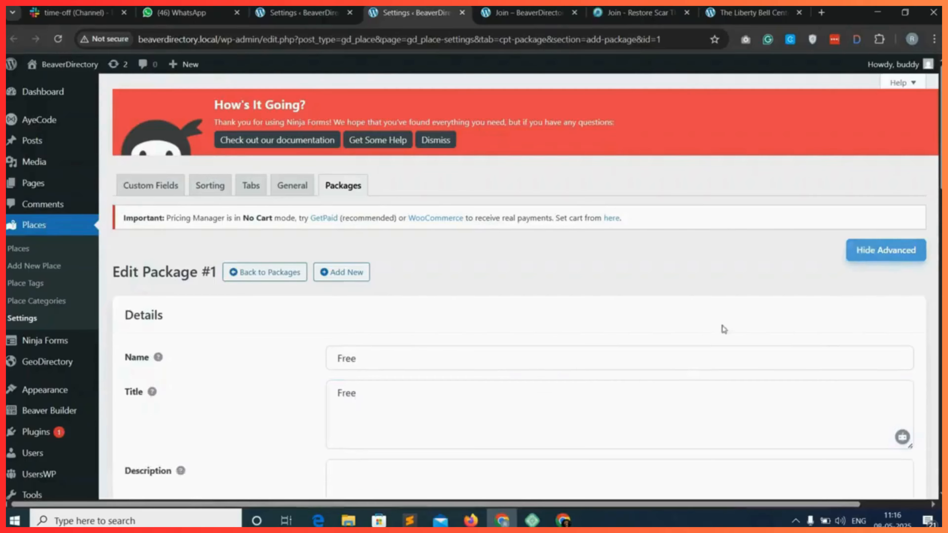
scroll(635, 328, "down", 6)
scroll(486, 348, "down", 2)
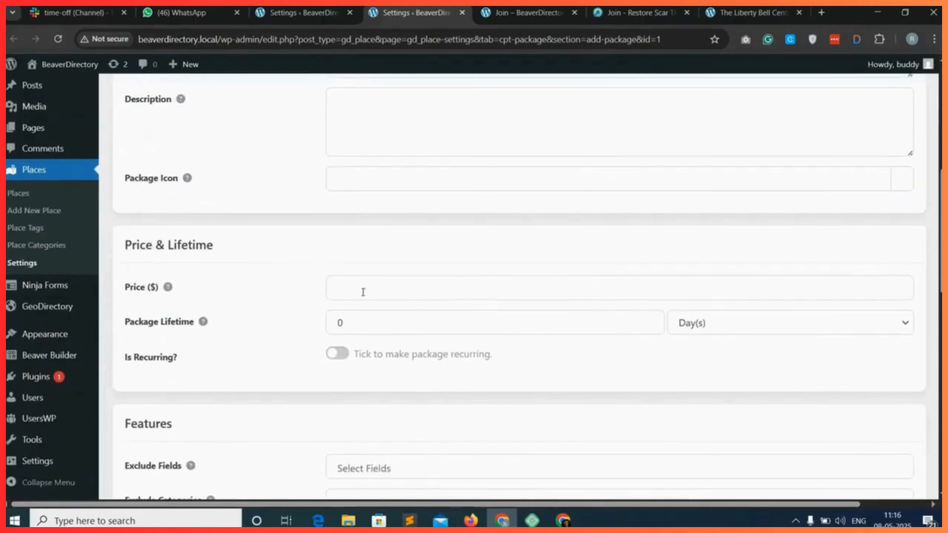
left_click(364, 288)
type("0")
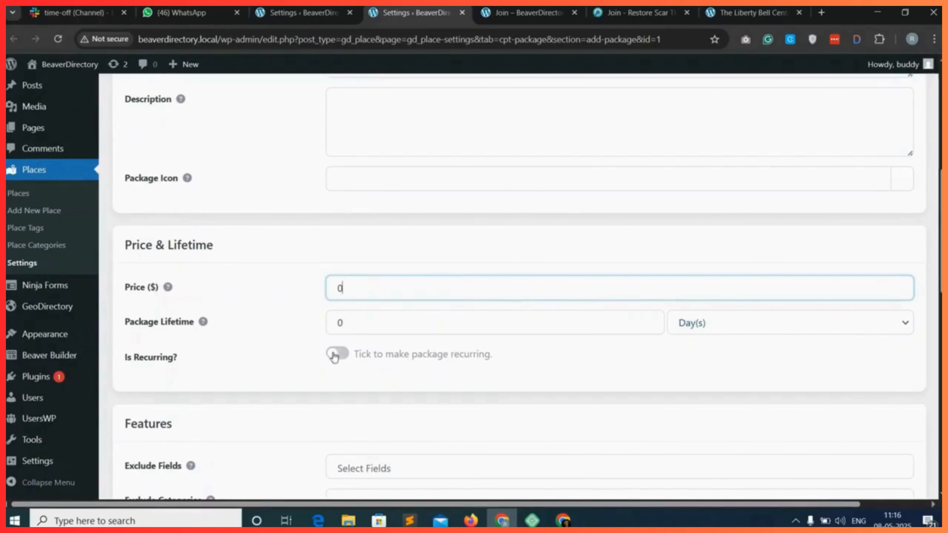
- Set the Free package's lifetime to 1 month and make the package recurring
left_click(402, 326)
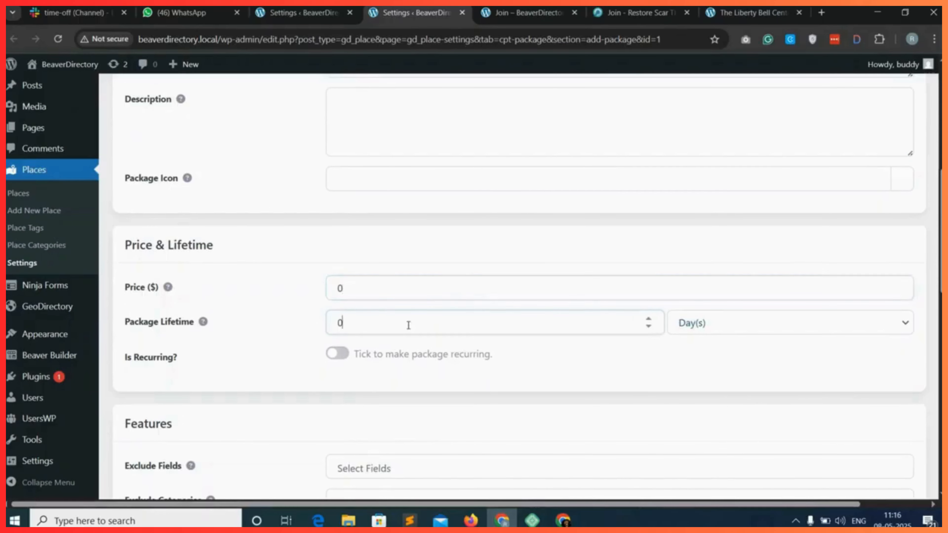
key("BackSpace")
type("1")
left_click(685, 326)
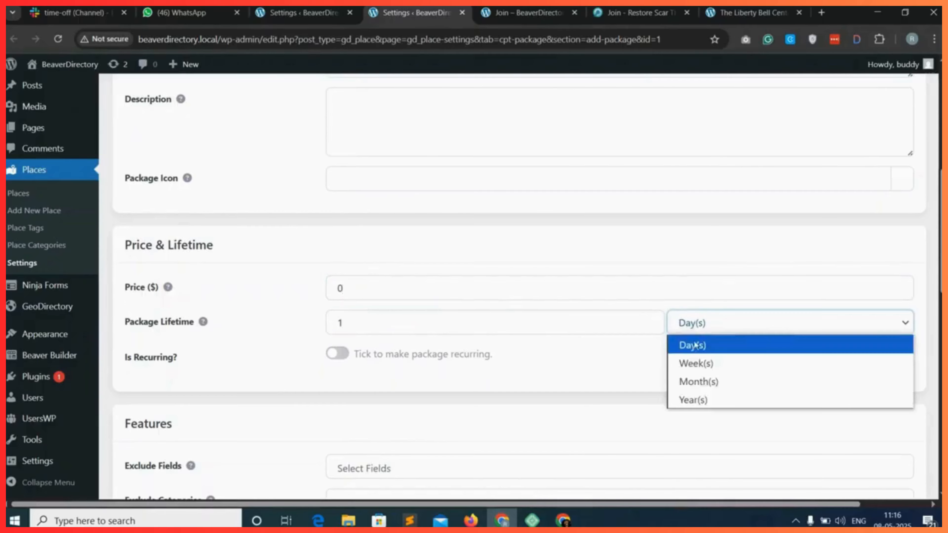
left_click(691, 381)
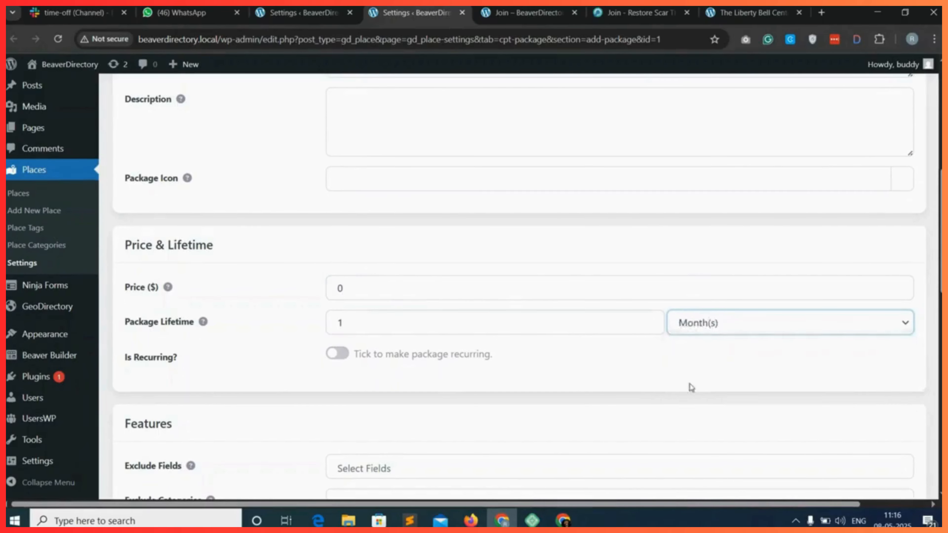
left_click(343, 361)
- Set the Free package's image limit to 1, check its remaining feature and status options, and save the changes
scroll(342, 361, "down", 6)
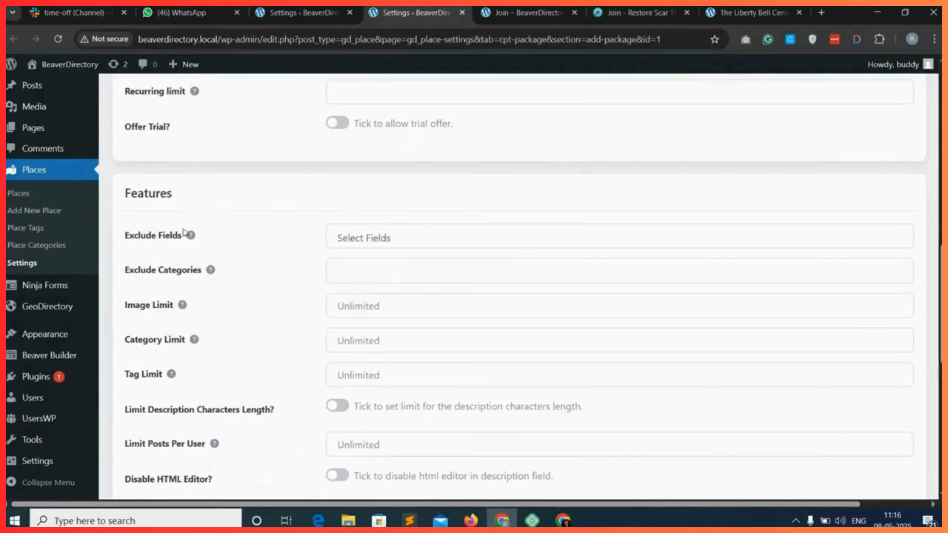
left_click(384, 238)
left_click(376, 307)
type("1")
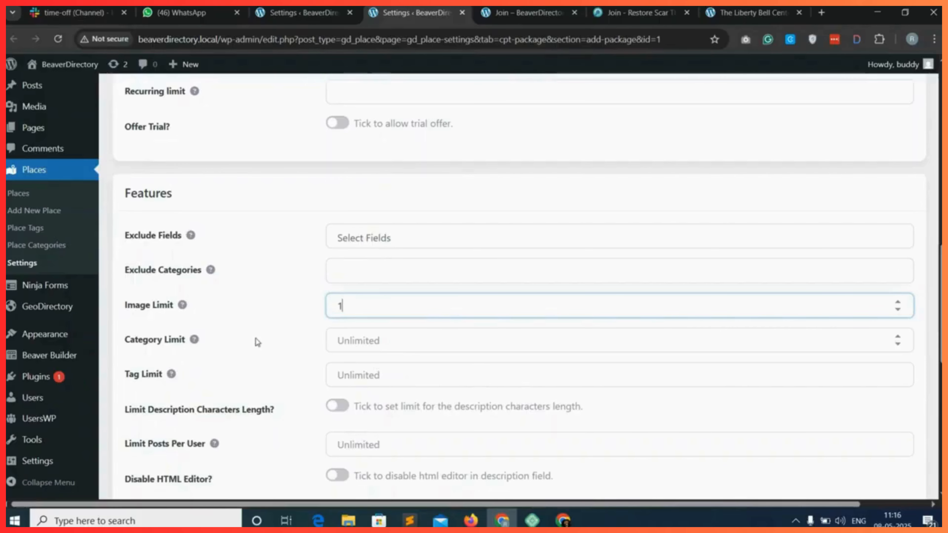
scroll(257, 339, "down", 4)
scroll(260, 336, "down", 7)
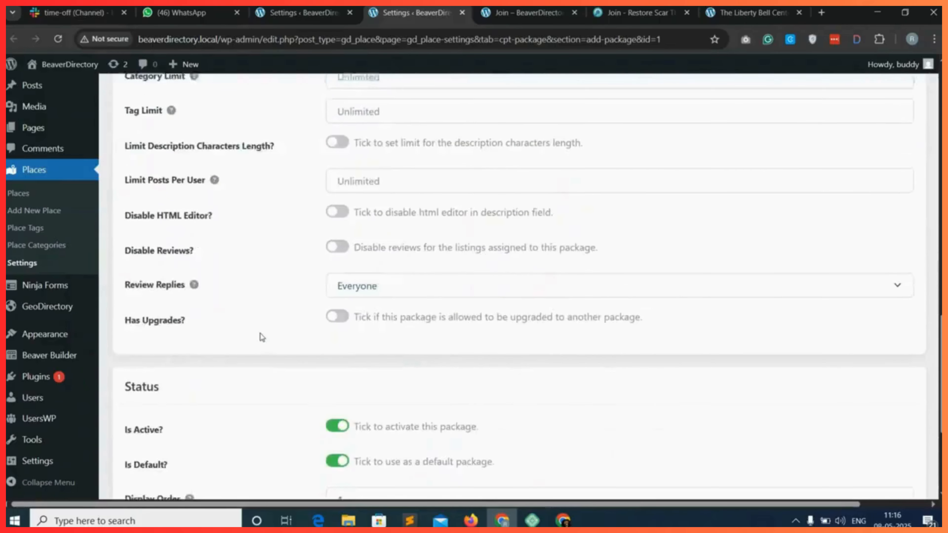
scroll(262, 334, "up", 6)
scroll(276, 316, "down", 3)
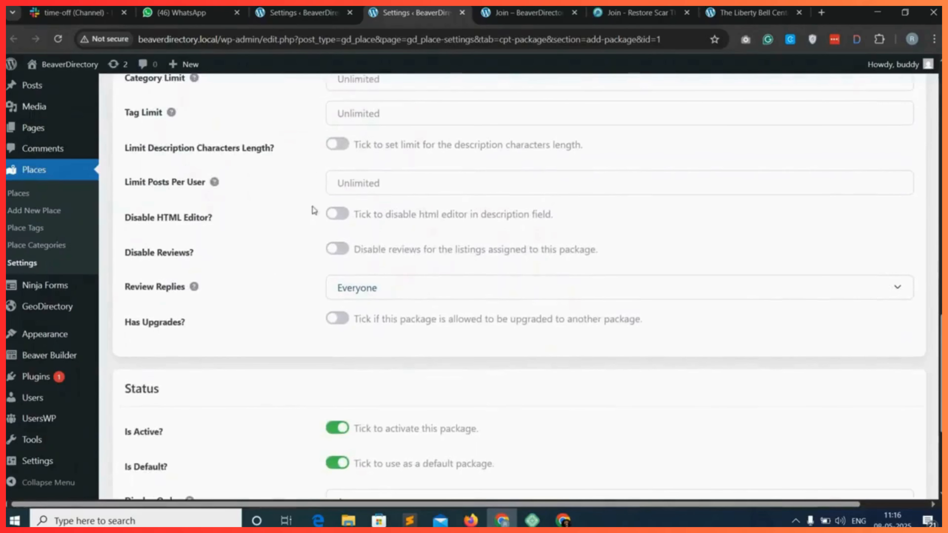
scroll(284, 268, "down", 4)
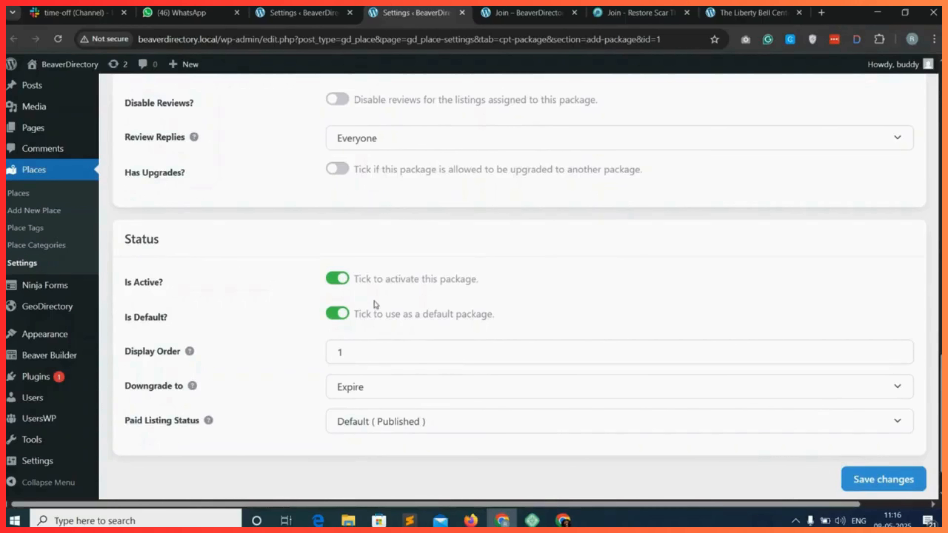
left_click(892, 476)
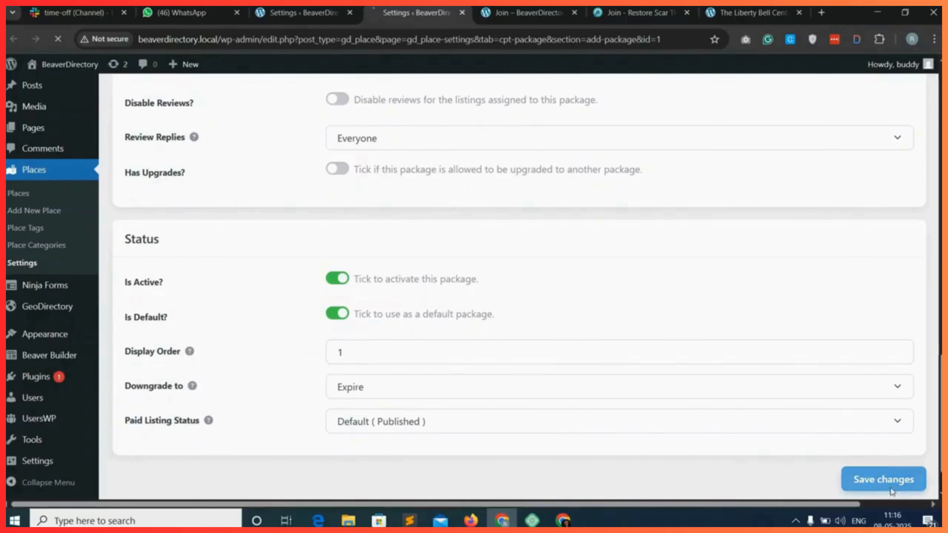
- Start a new package with "Premium" as both its name and title
left_click(361, 358)
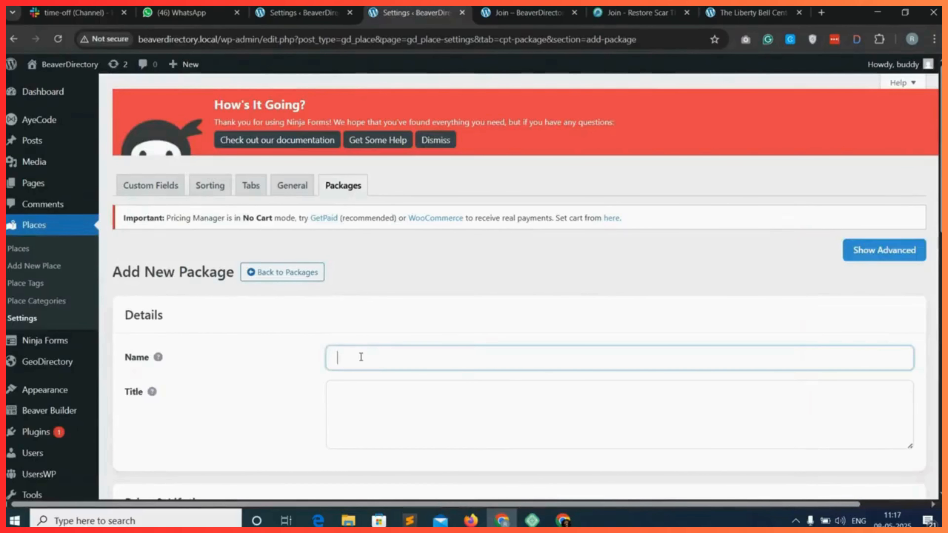
type("Premium")
double_click(357, 358)
key("ctrl+c")
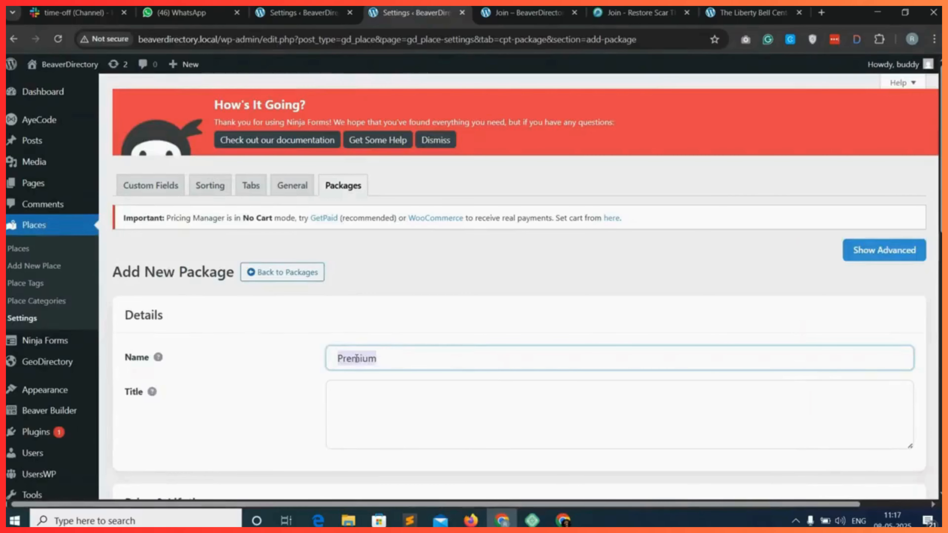
left_click(362, 392)
key("ctrl+v")
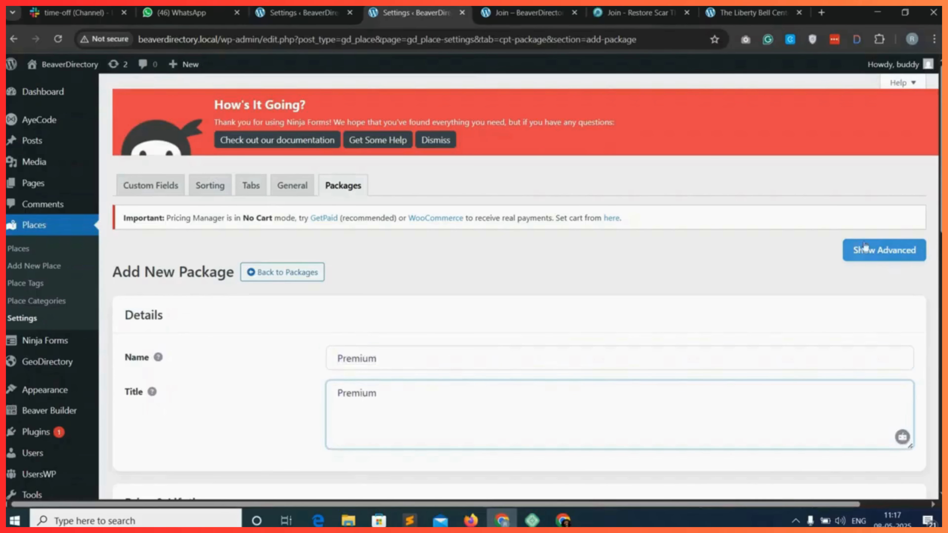
- Reveal the Premium package's advanced settings and set its price to $100.99
left_click(900, 251)
scroll(406, 170, "down", 10)
left_click(406, 171)
type("1")
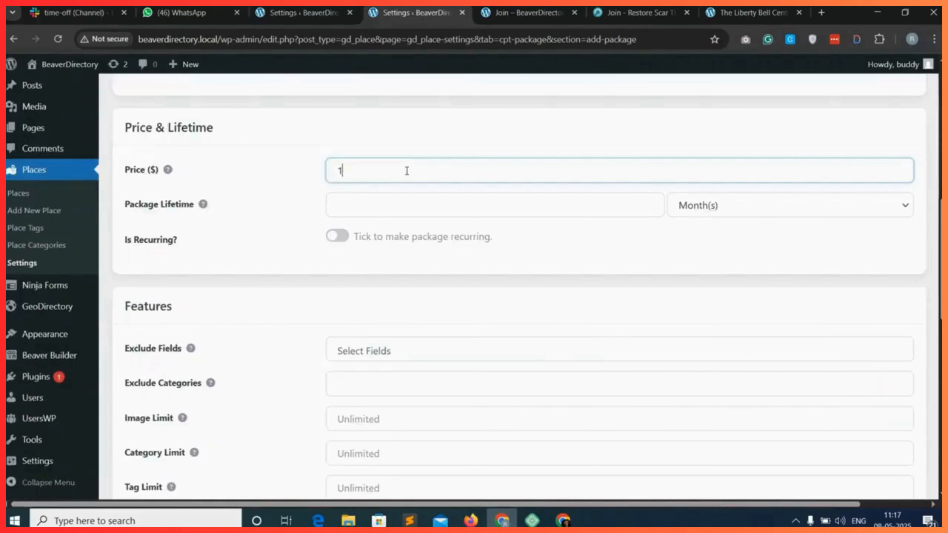
- Set the Premium package's lifetime to 1 year and make it recurring
left_click(495, 205)
type("1")
left_click(790, 205)
left_click(698, 266)
left_click(338, 237)
- Exclude the Email, Facebook and Images fields from the Premium package
scroll(423, 318, "down", 2)
scroll(423, 319, "down", 3)
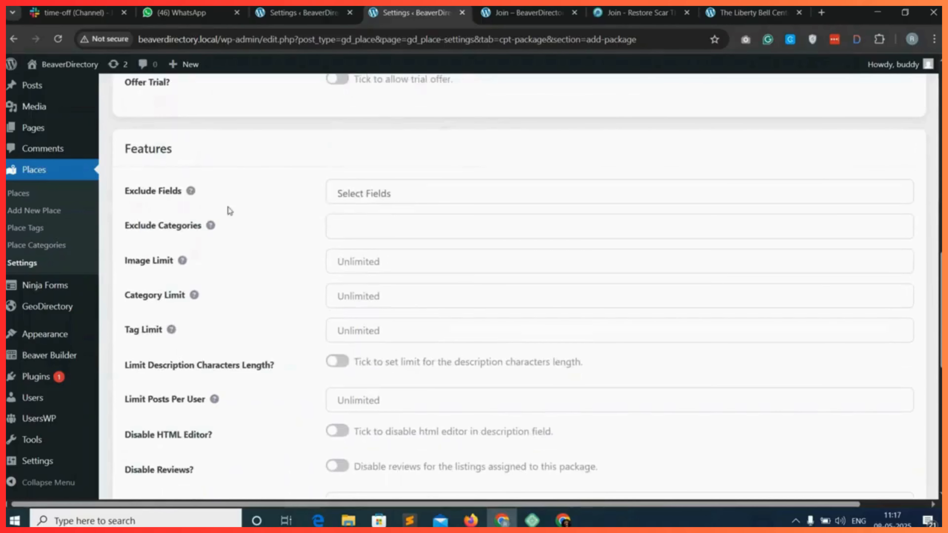
left_click(407, 194)
left_click(382, 247)
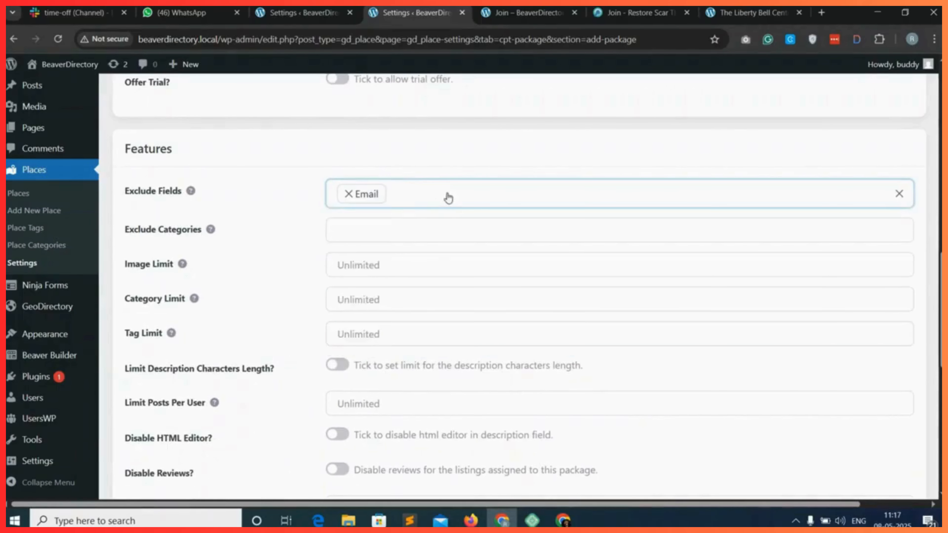
left_click(449, 198)
left_click(448, 276)
left_click(449, 301)
- Exclude the Feature, Festival and Food Nightlife categories from the Premium package
left_click(377, 233)
left_click(373, 285)
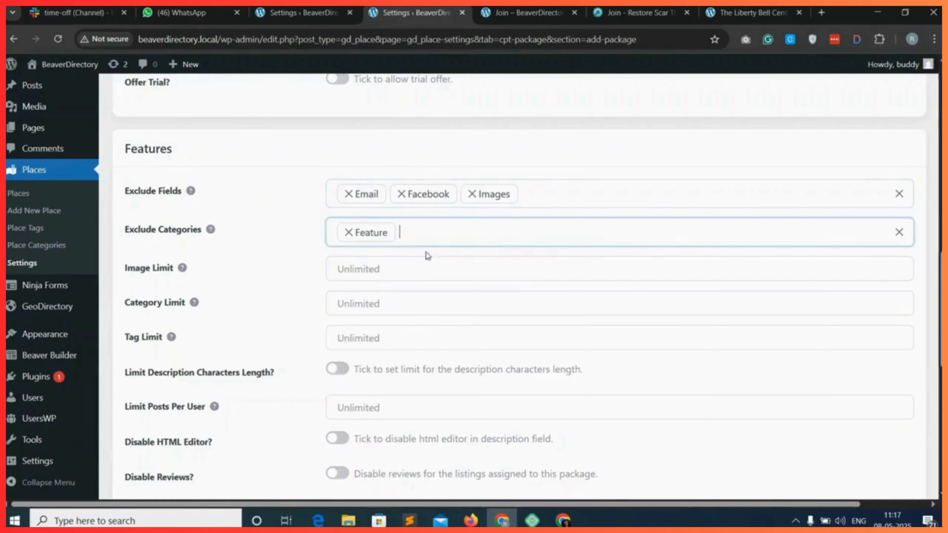
left_click(481, 236)
left_click(396, 314)
left_click(522, 229)
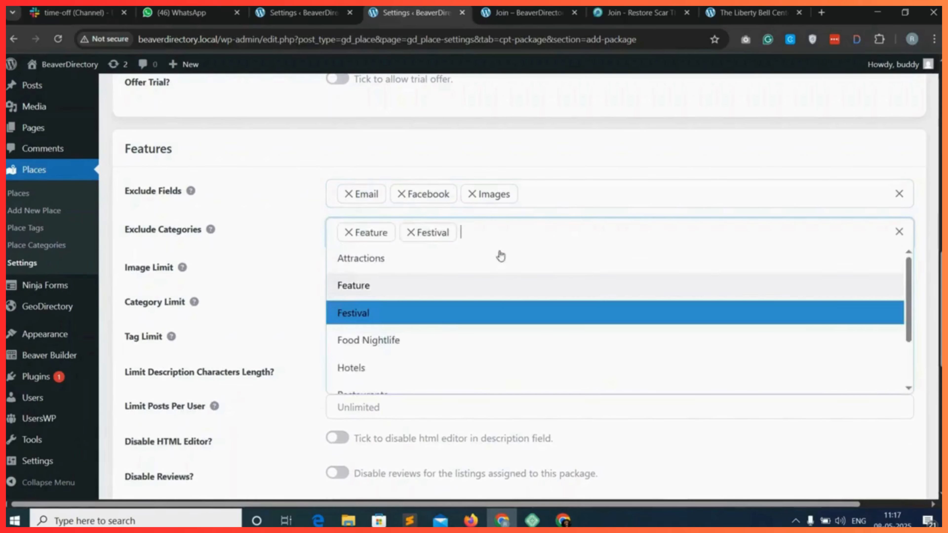
left_click(418, 349)
- Set the Premium package's image limit to 10, save the package and return to the packages list
left_click(379, 269)
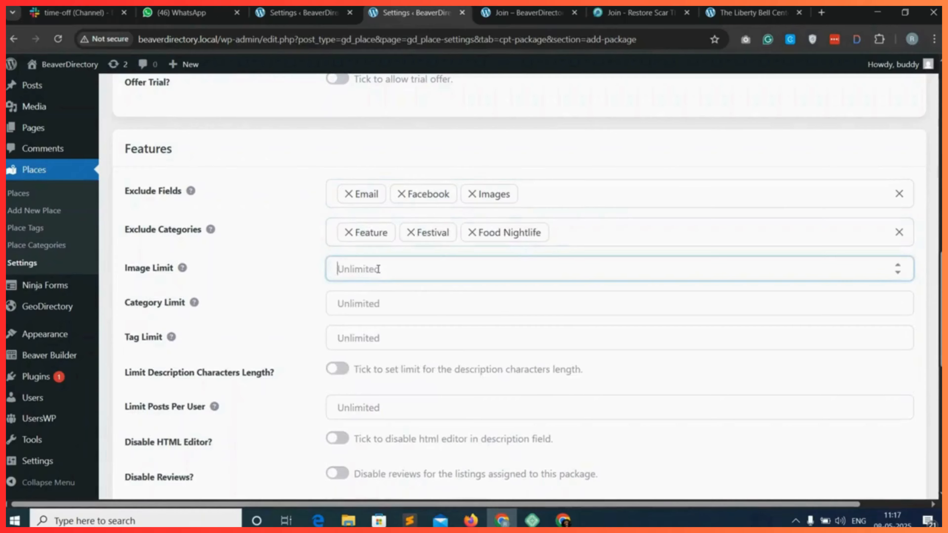
type("10")
left_click(380, 305)
left_click(347, 190)
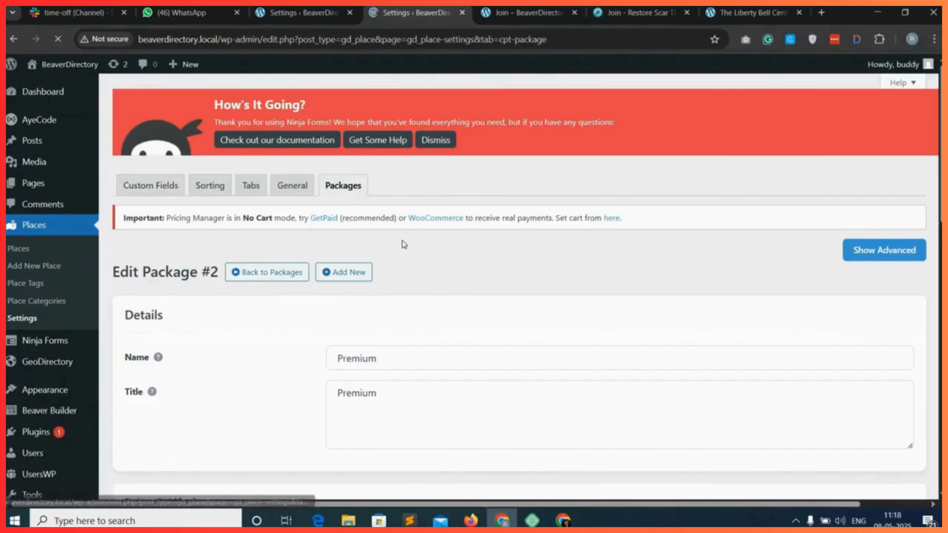
scroll(157, 359, "down", 1)
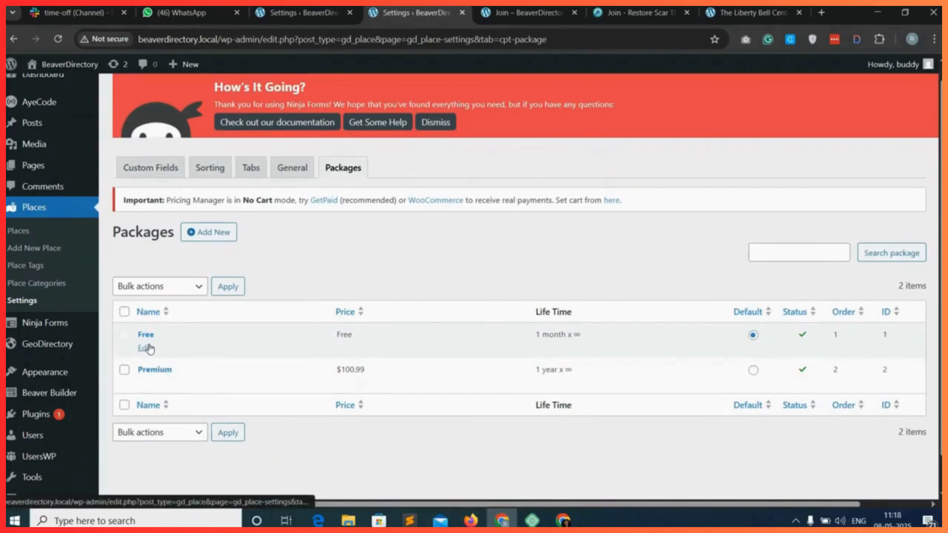
- Open the Join page in the Beaver Builder editor and add a Heading module in a new row below the Join Now button
key("ctrl+Tab")
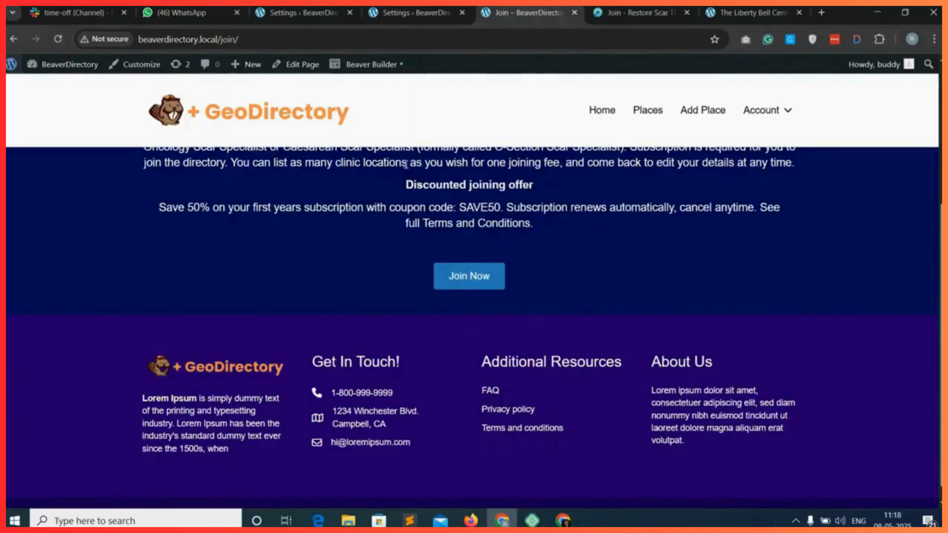
left_click(365, 66)
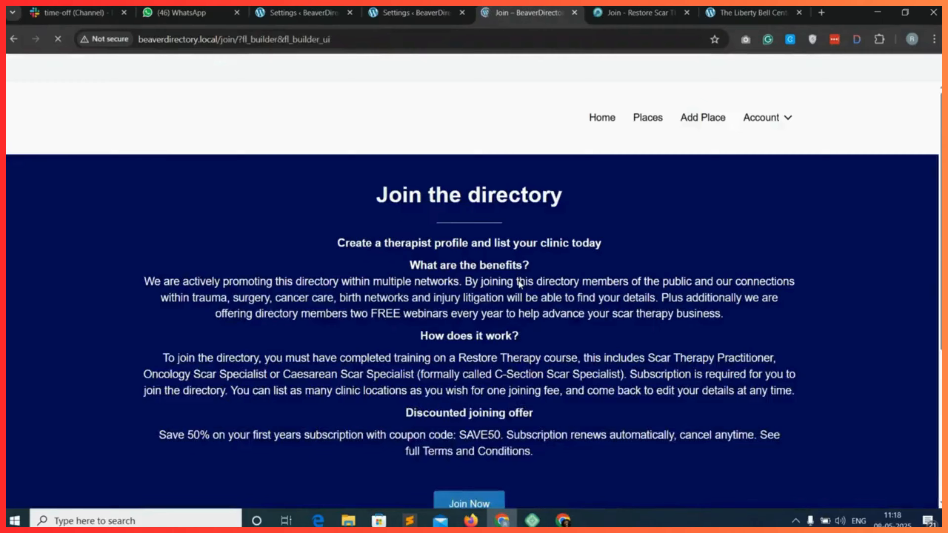
scroll(521, 307, "down", 4)
scroll(522, 309, "down", 1)
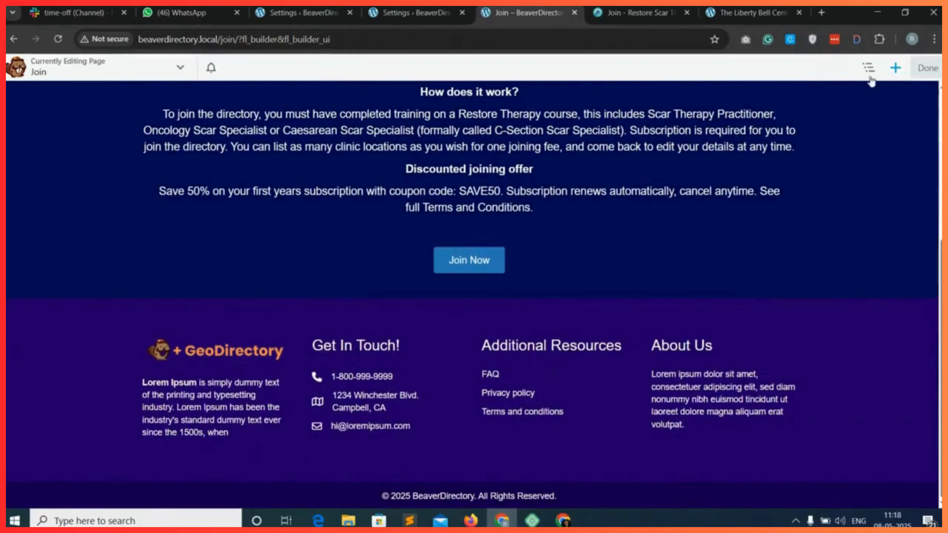
left_click(895, 68)
- Copy the title "Choose your subscription package to get started" from the Restore Scar Therapy Join page into the new module's heading text
left_click(640, 12)
triple_click(531, 205)
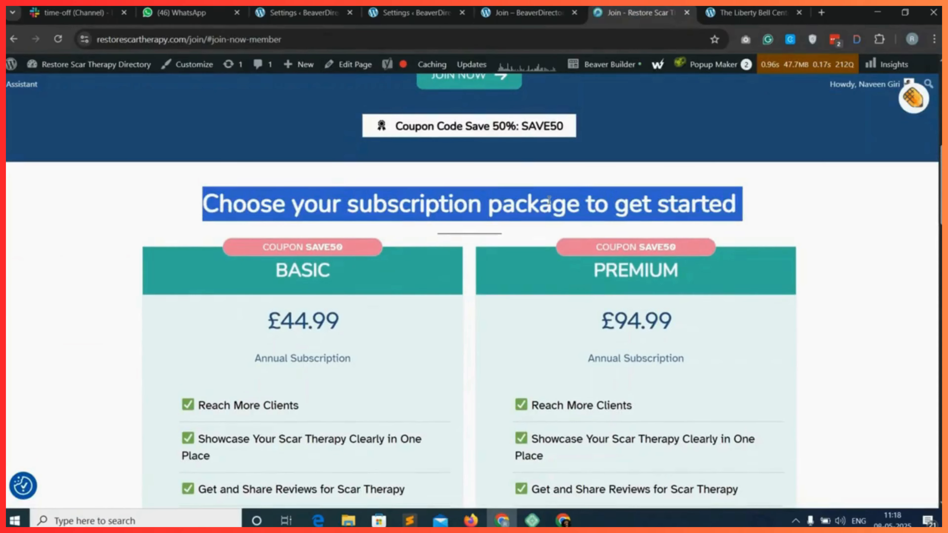
right_click(549, 201)
left_click(586, 217)
left_click(528, 13)
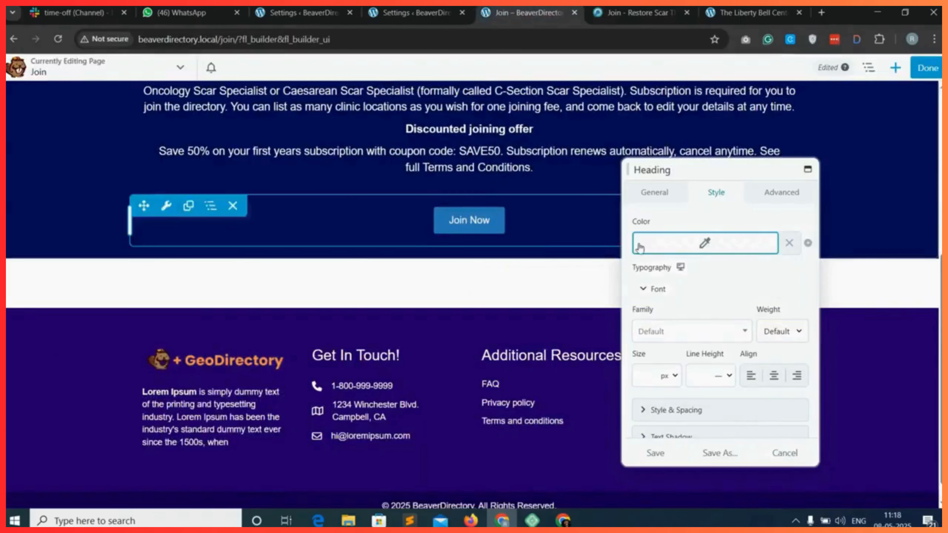
scroll(641, 243, "down", 1)
left_click(647, 192)
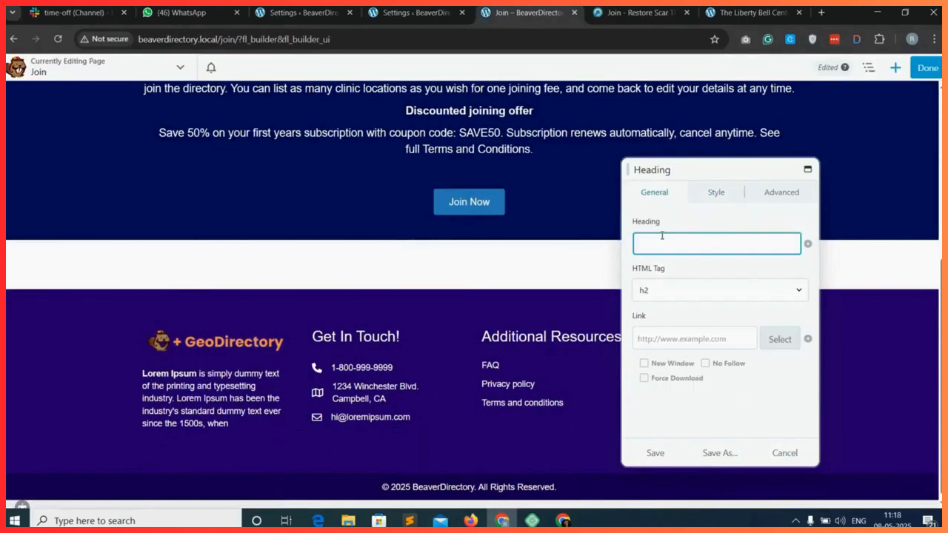
right_click(664, 239)
left_click(700, 340)
- Set the new heading's text color to #1e001b and align it to the center
left_click(716, 193)
left_click(705, 243)
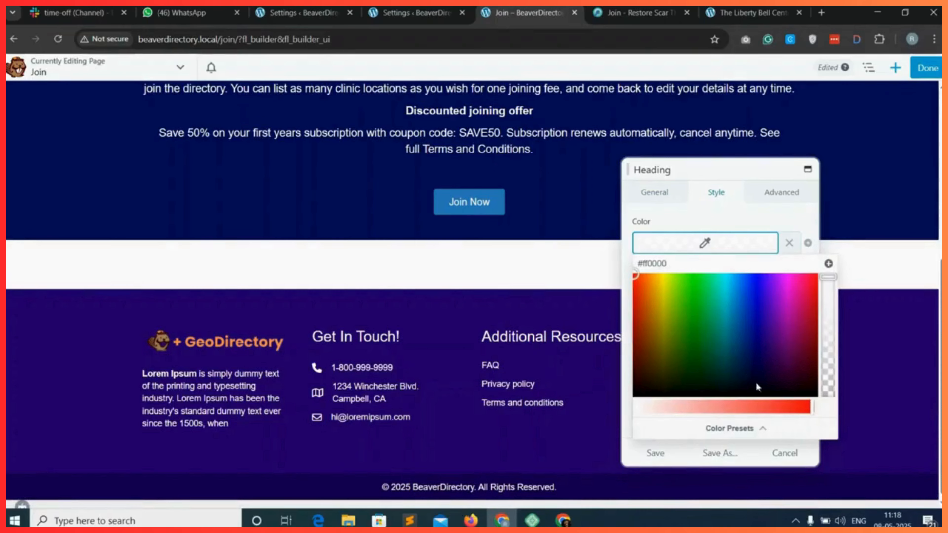
mouse_move(767, 384)
left_mouse_down()
mouse_move(813, 385)
mouse_move(790, 383)
left_mouse_up()
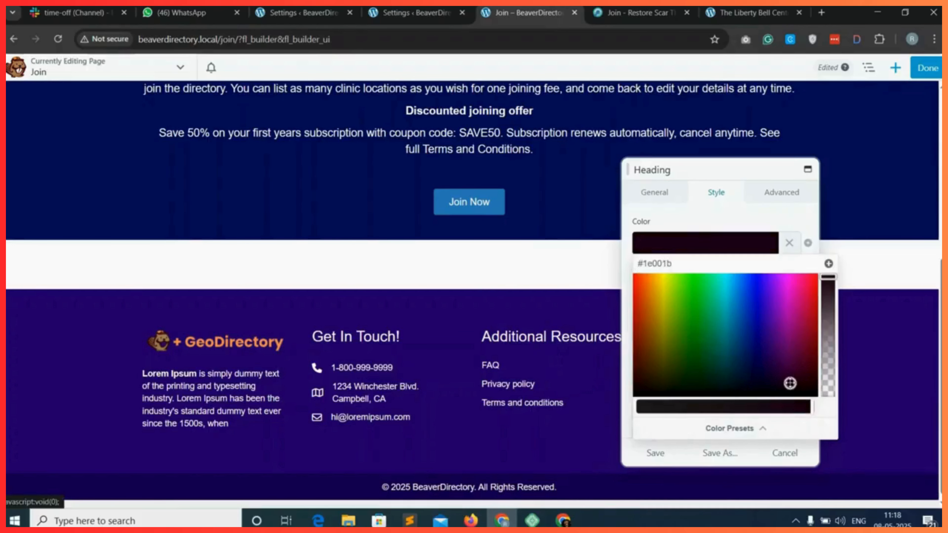
left_click(768, 220)
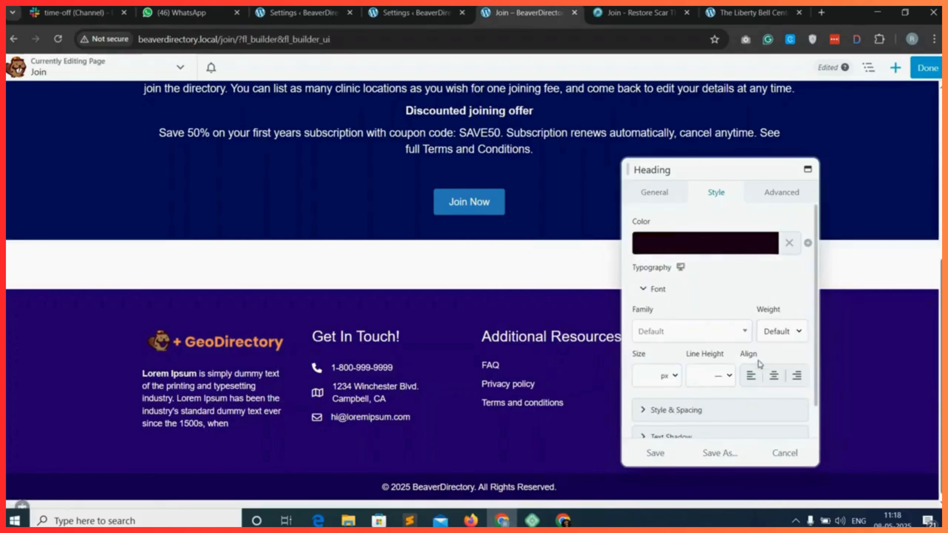
left_click(775, 376)
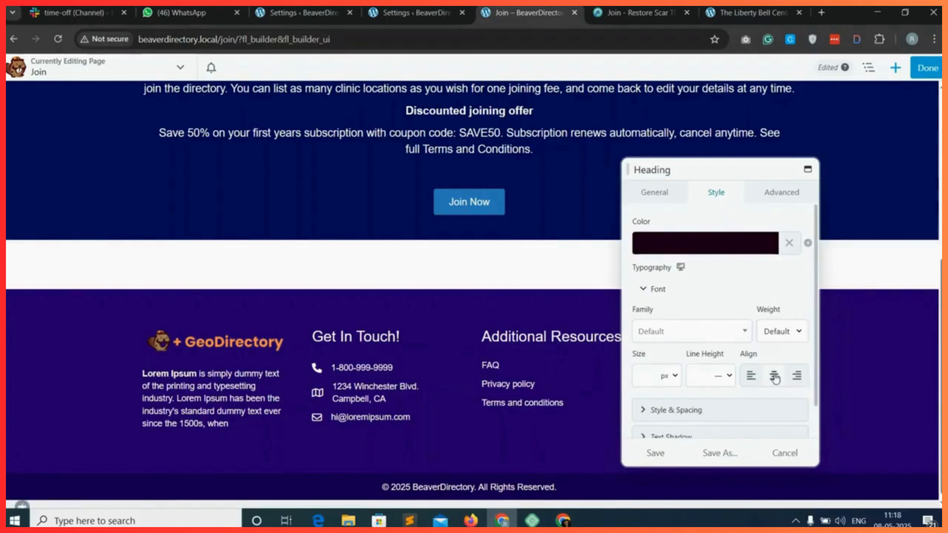